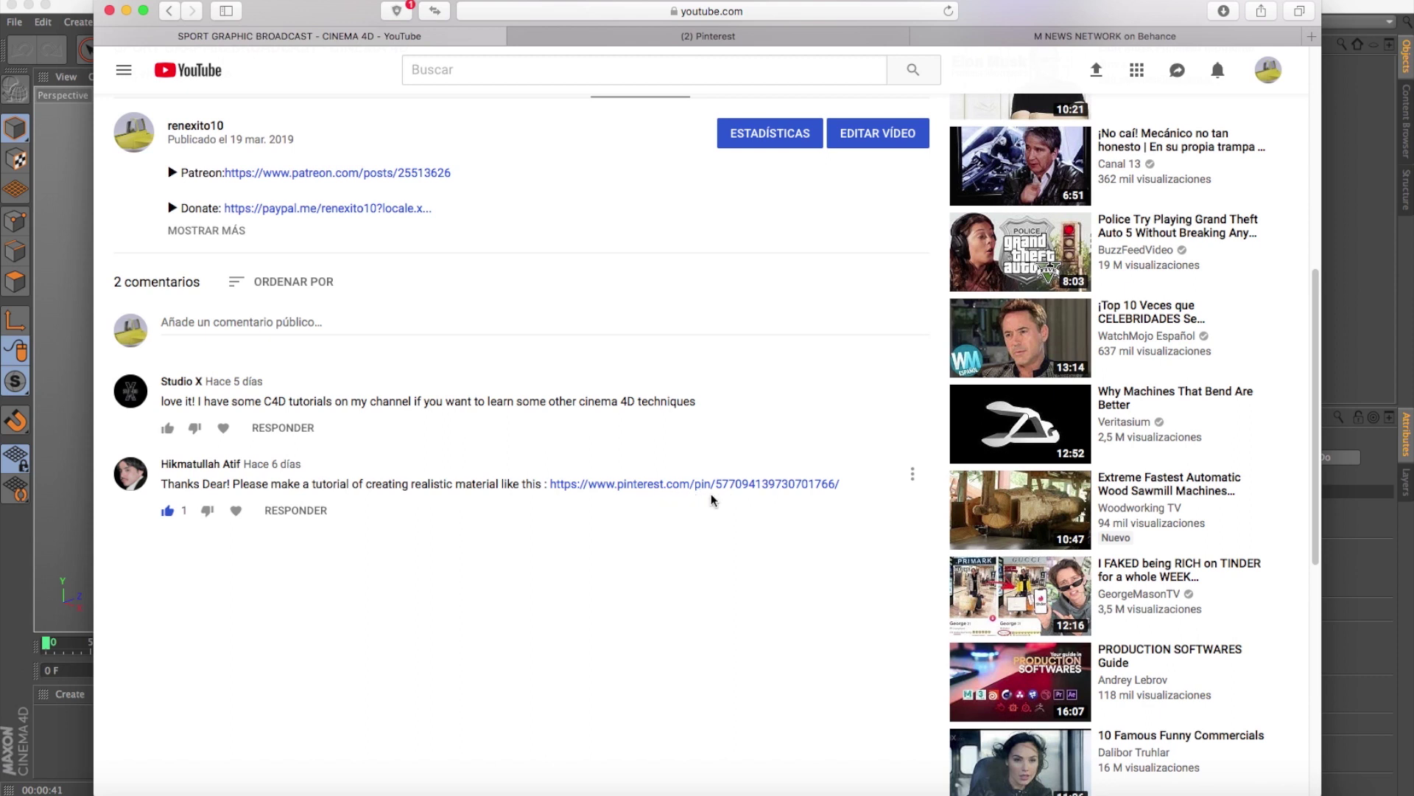
View the Pinterest pin of the red M render, then go to the M NEWS NETWORK Behance project.
{"action": "left_click", "coordinate": [700, 38]}
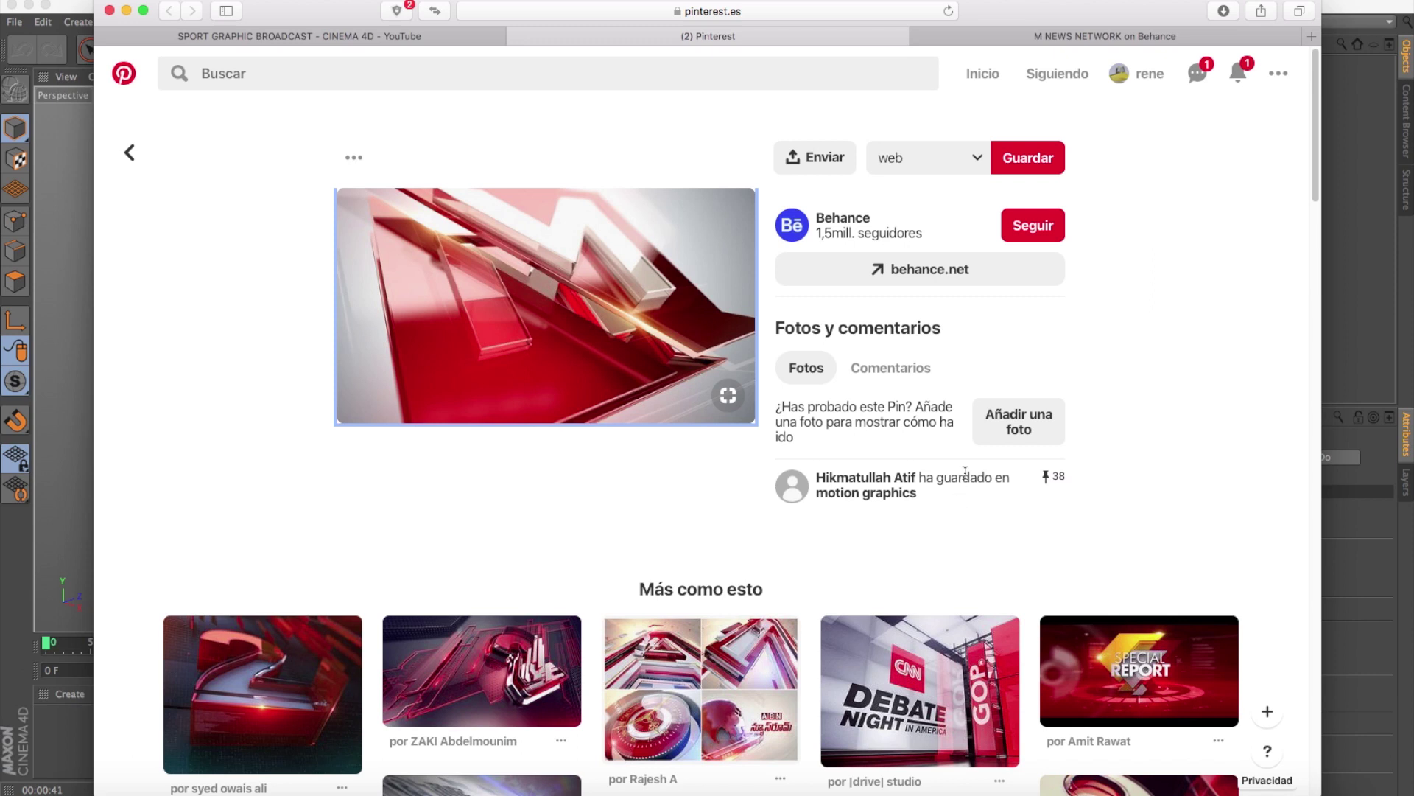
{"action": "left_click", "coordinate": [1099, 37]}
Scroll down through the M NEWS NETWORK project images, comments and tools.
{"action": "scroll", "coordinate": [1063, 345], "scroll_direction": "up", "scroll_amount": 3}
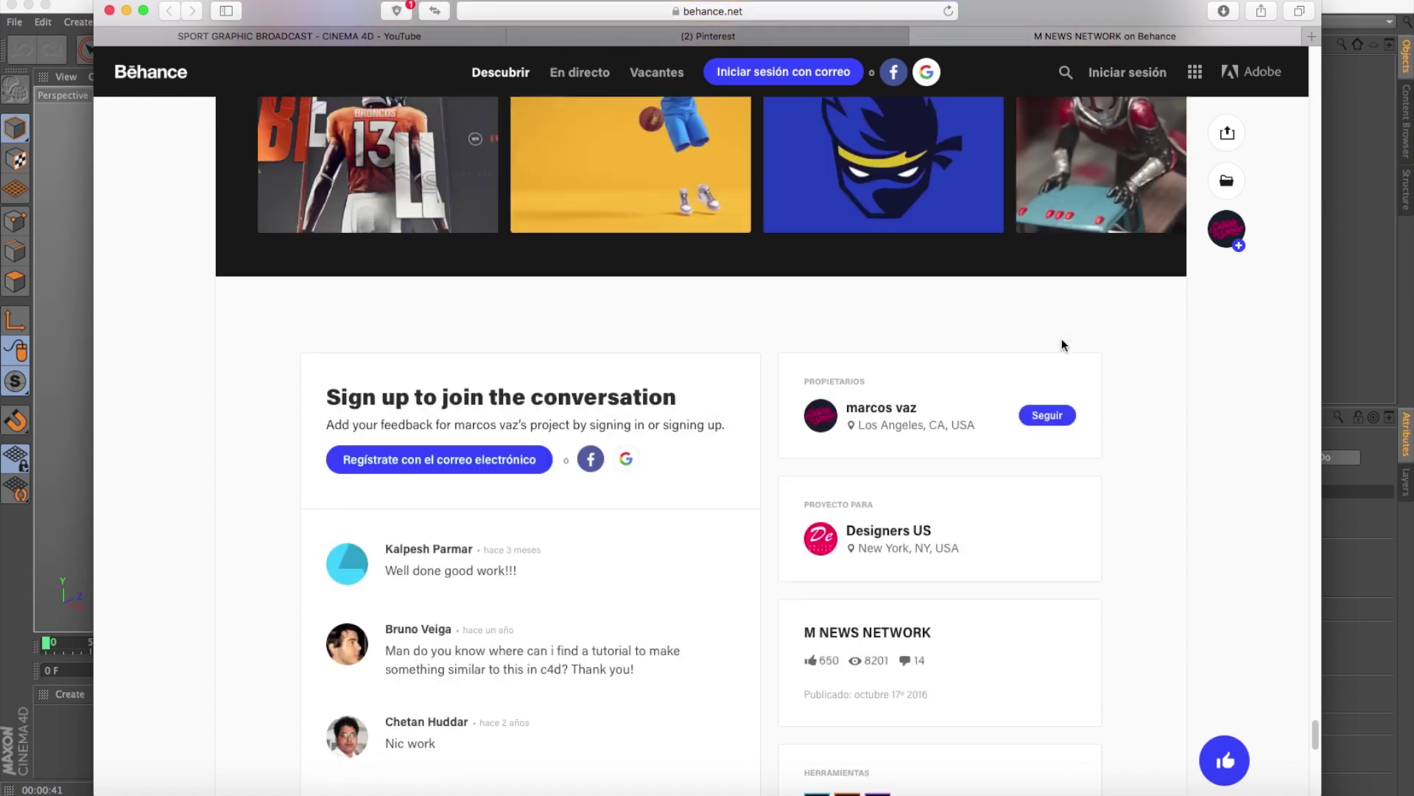
{"action": "scroll", "coordinate": [1063, 343], "scroll_direction": "up", "scroll_amount": 5}
{"action": "scroll", "coordinate": [1090, 346], "scroll_direction": "up", "scroll_amount": 3}
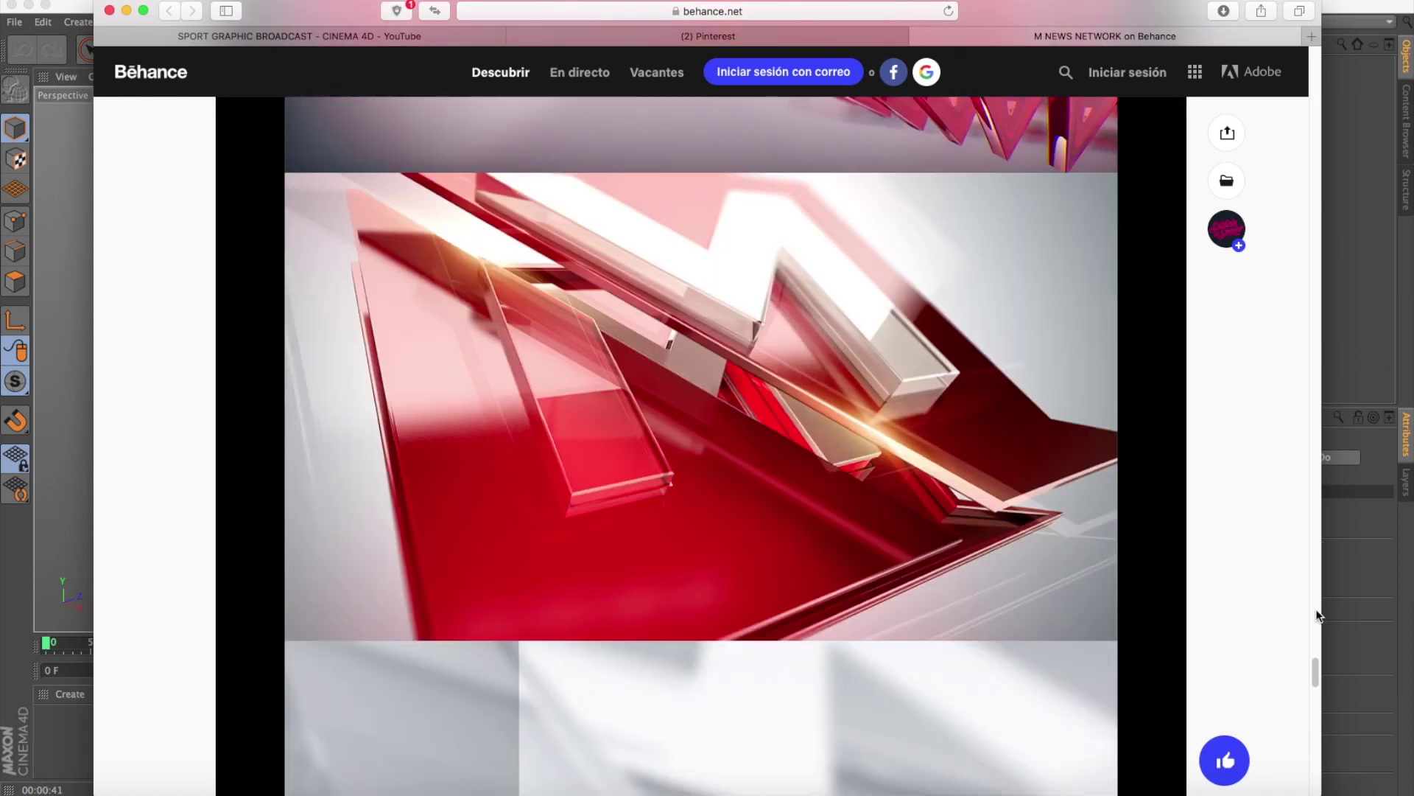
{"action": "left_click_drag", "start_coordinate": [1315, 669], "coordinate": [1310, 47]}
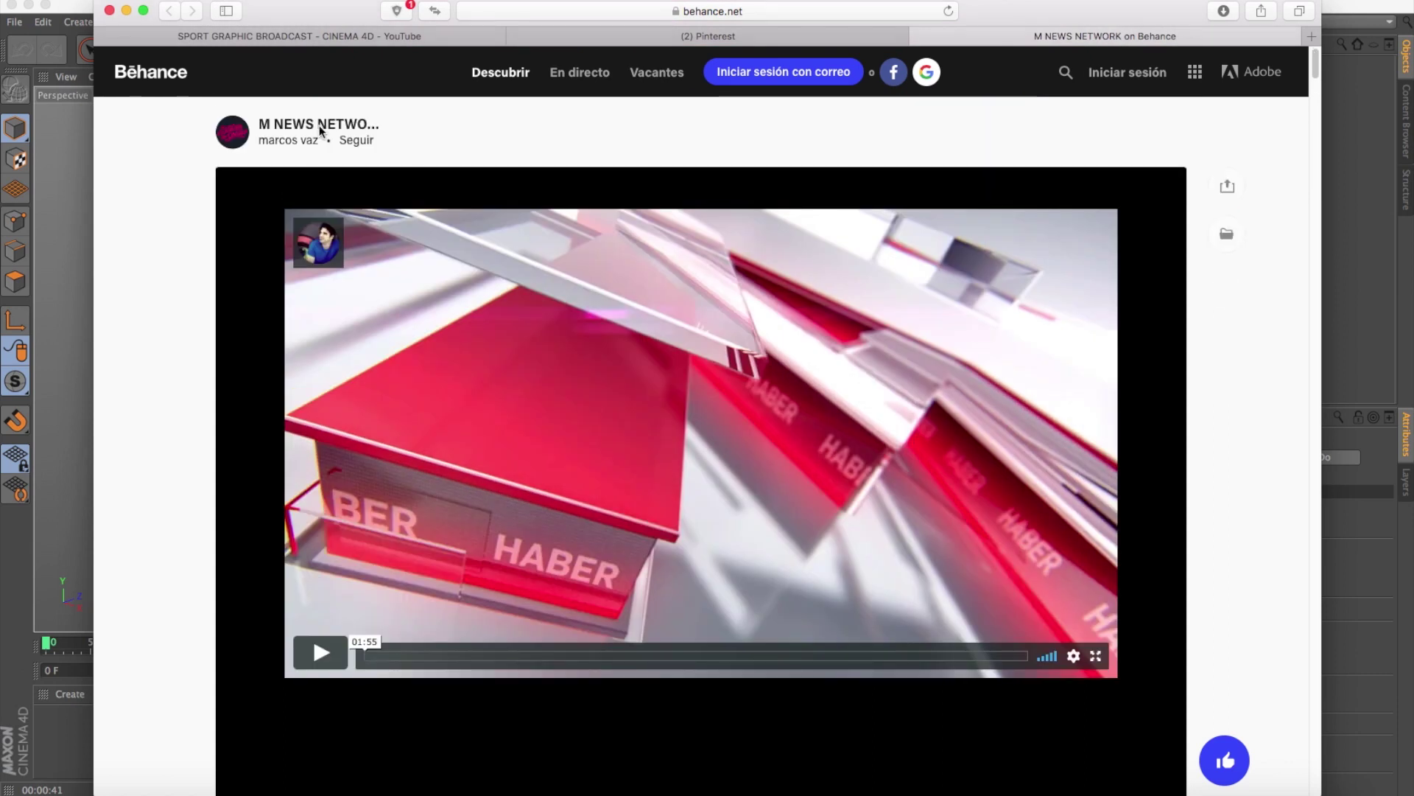
{"action": "left_click_drag", "start_coordinate": [1314, 72], "coordinate": [1292, 750]}
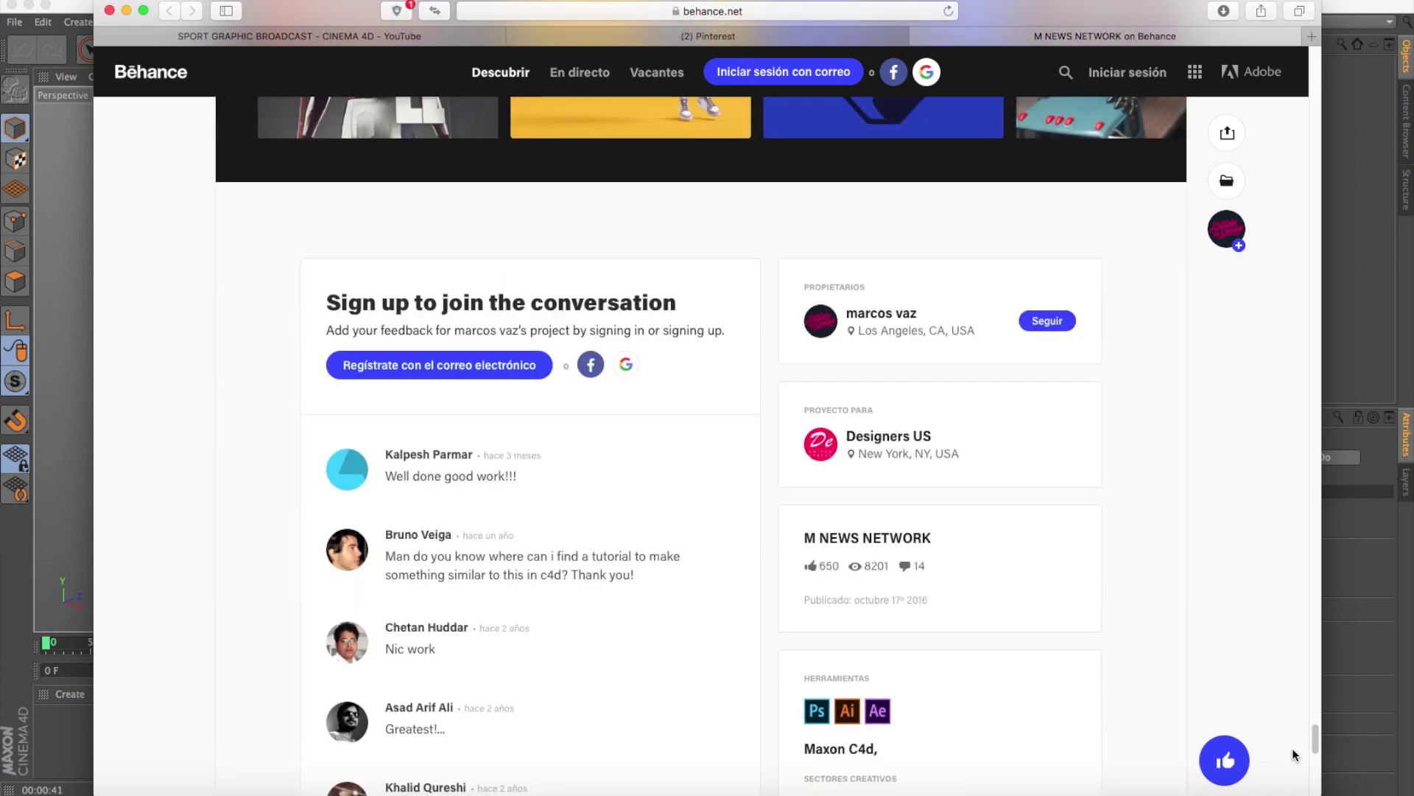
{"action": "scroll", "coordinate": [1122, 653], "scroll_direction": "down", "scroll_amount": 2}
{"action": "scroll", "coordinate": [1119, 646], "scroll_direction": "down", "scroll_amount": 3}
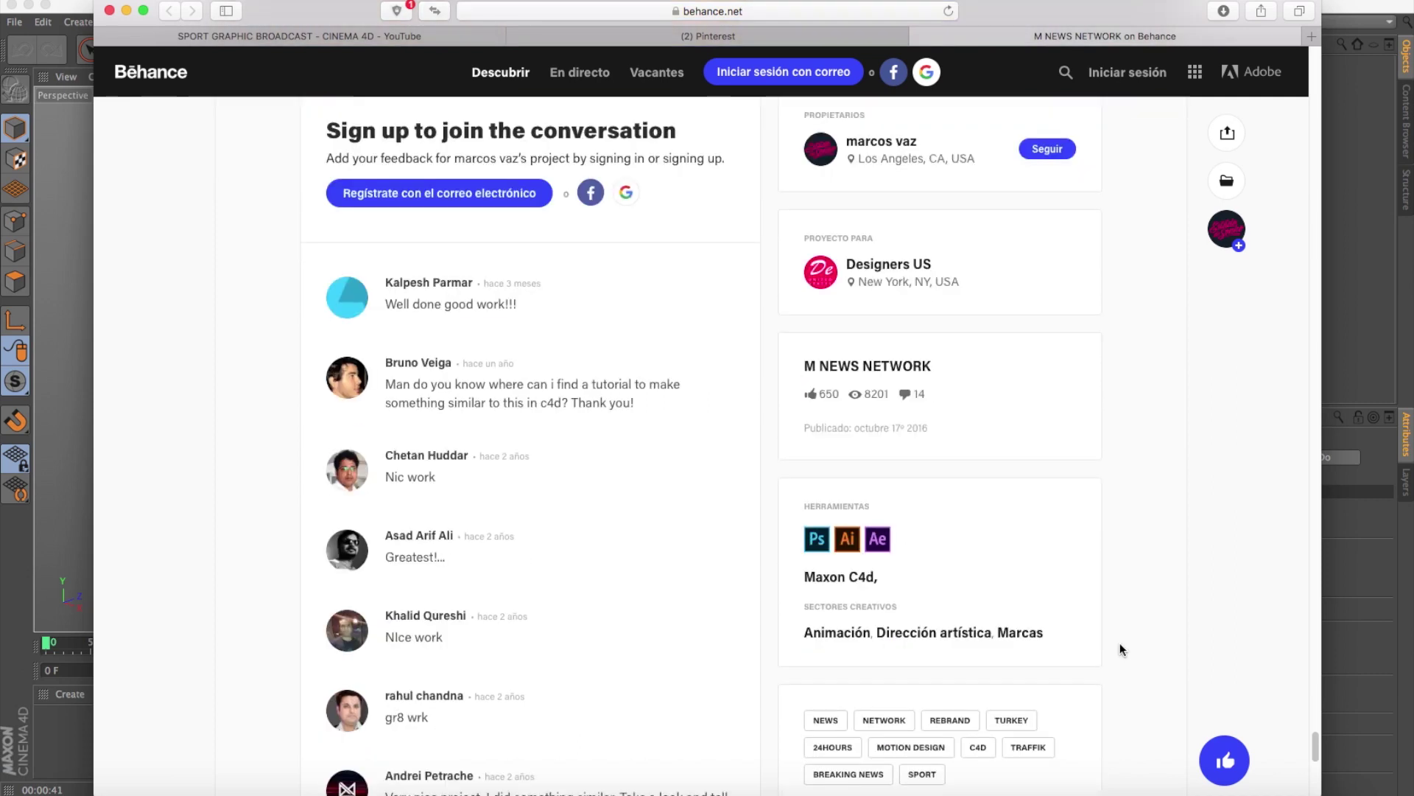
{"action": "mouse_move", "coordinate": [848, 710]}
{"action": "scroll", "coordinate": [1044, 572], "scroll_direction": "down", "scroll_amount": 1}
{"action": "scroll", "coordinate": [1045, 572], "scroll_direction": "down", "scroll_amount": 2}
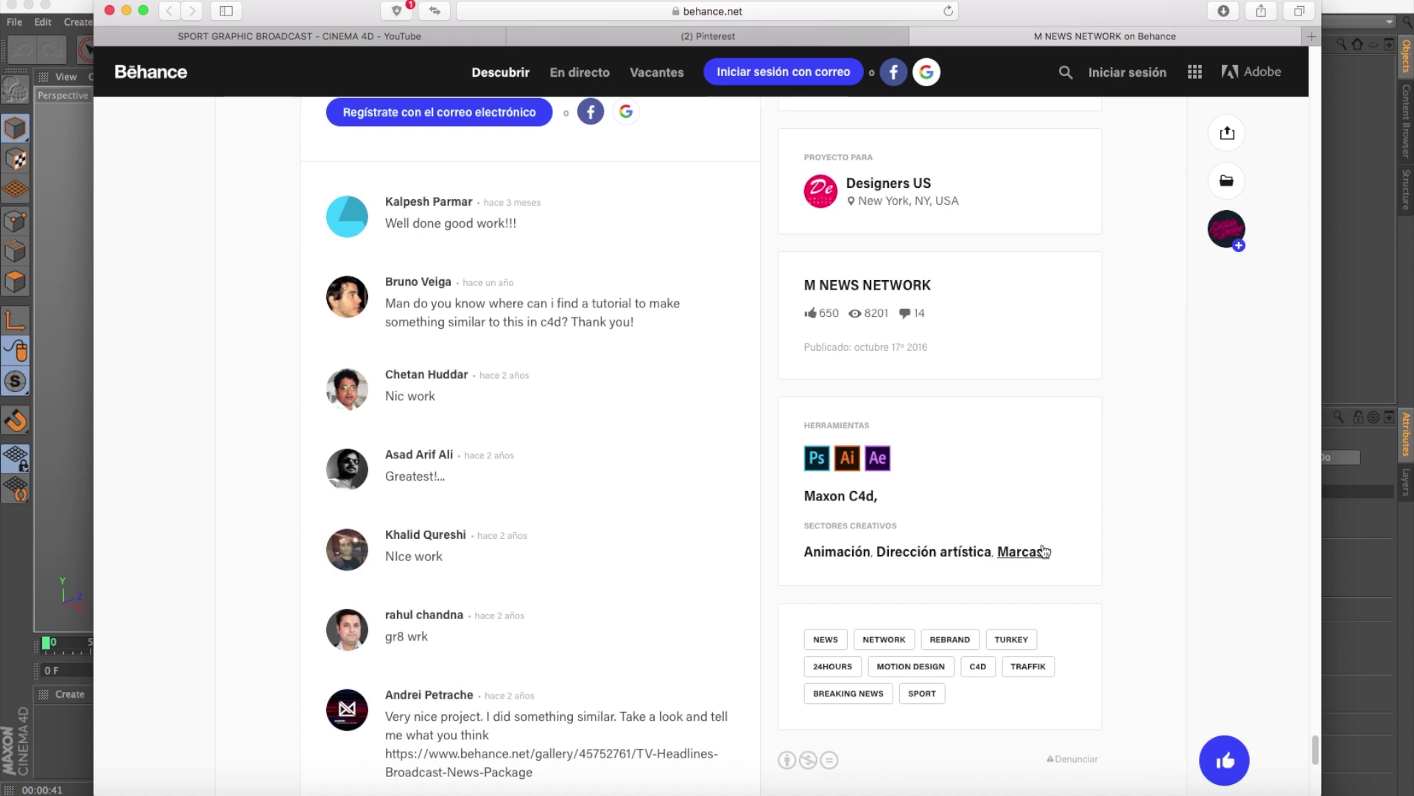
{"action": "scroll", "coordinate": [1174, 573], "scroll_direction": "down", "scroll_amount": 1}
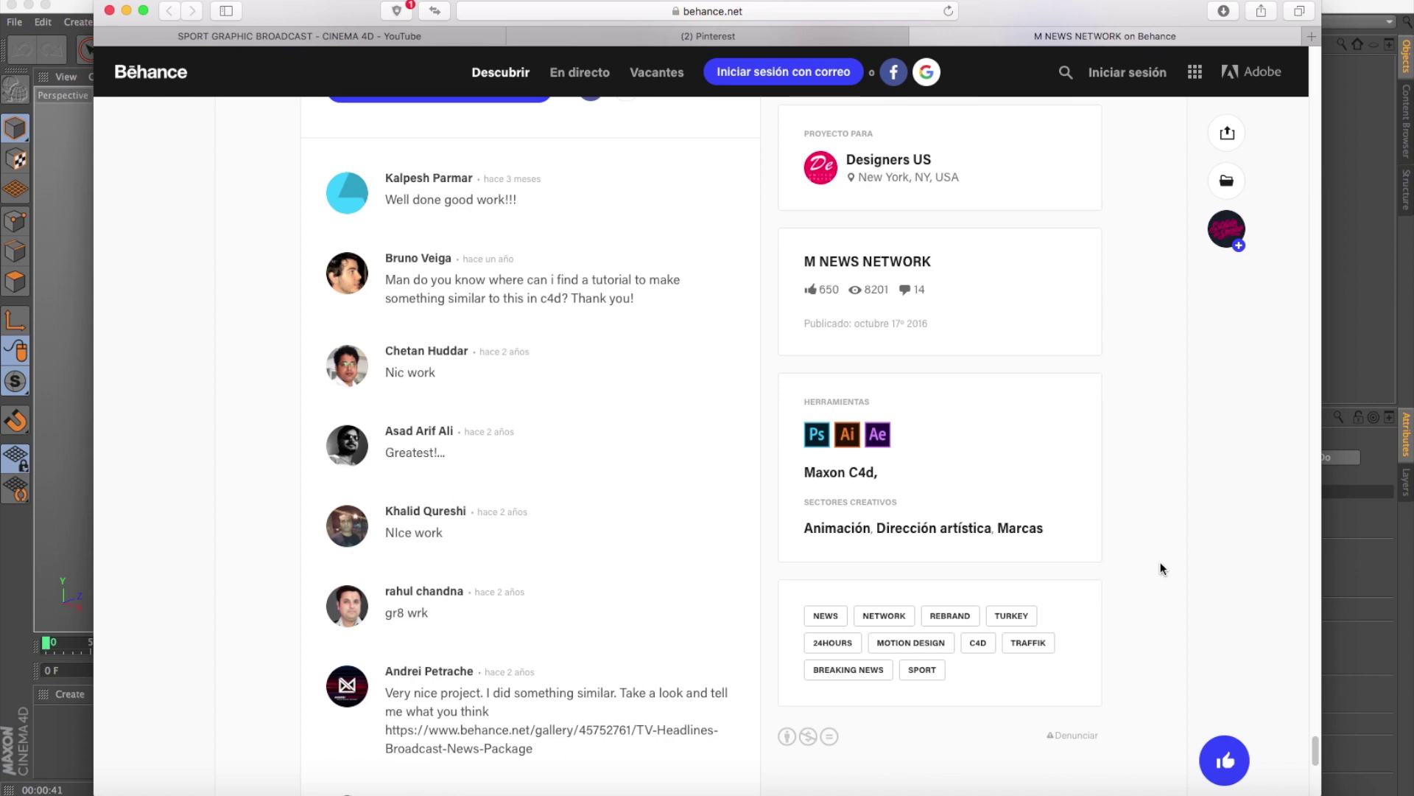
{"action": "scroll", "coordinate": [1161, 567], "scroll_direction": "down", "scroll_amount": 3}
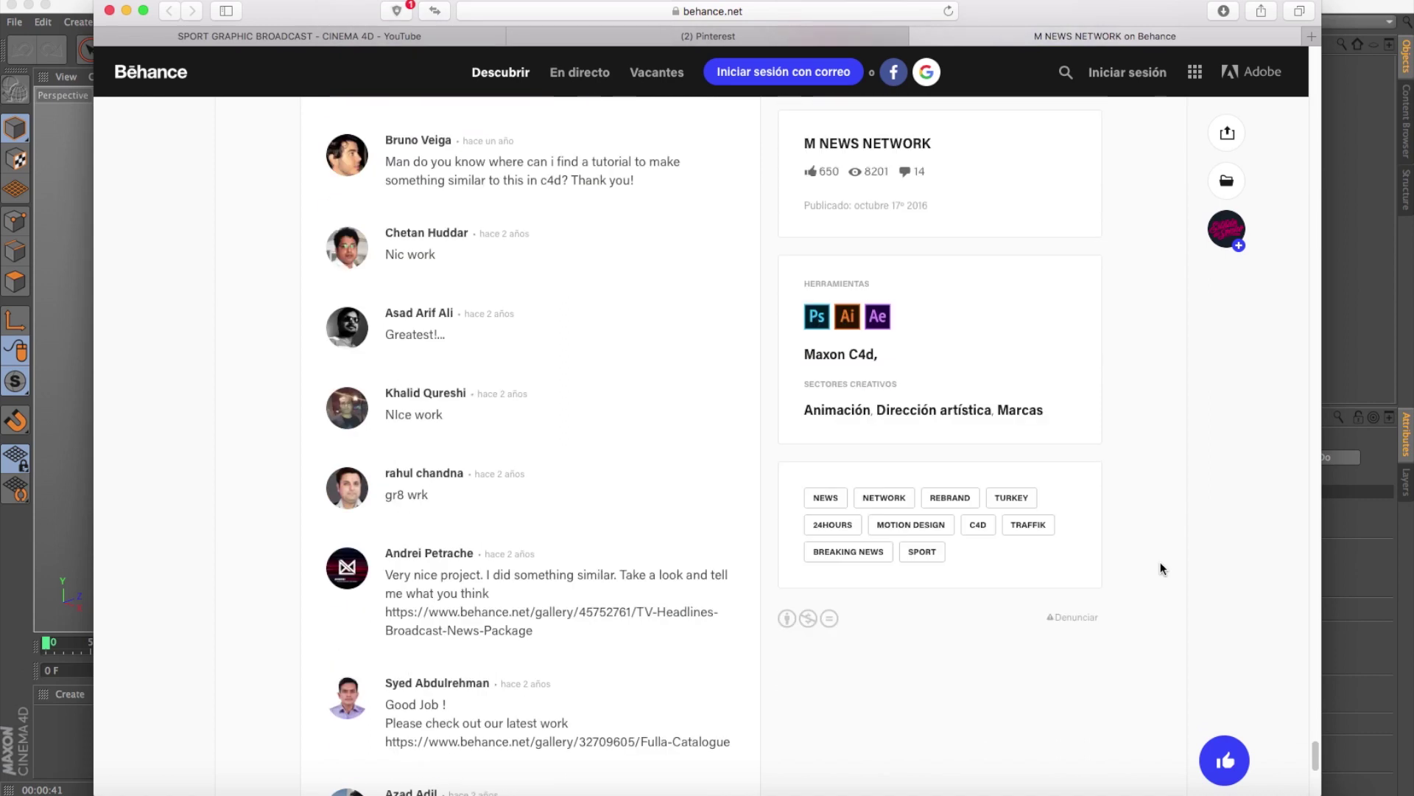
Scroll back up to the red M render, then minimize Safari to reveal Cinema 4D.
{"action": "scroll", "coordinate": [1161, 568], "scroll_direction": "up", "scroll_amount": 1}
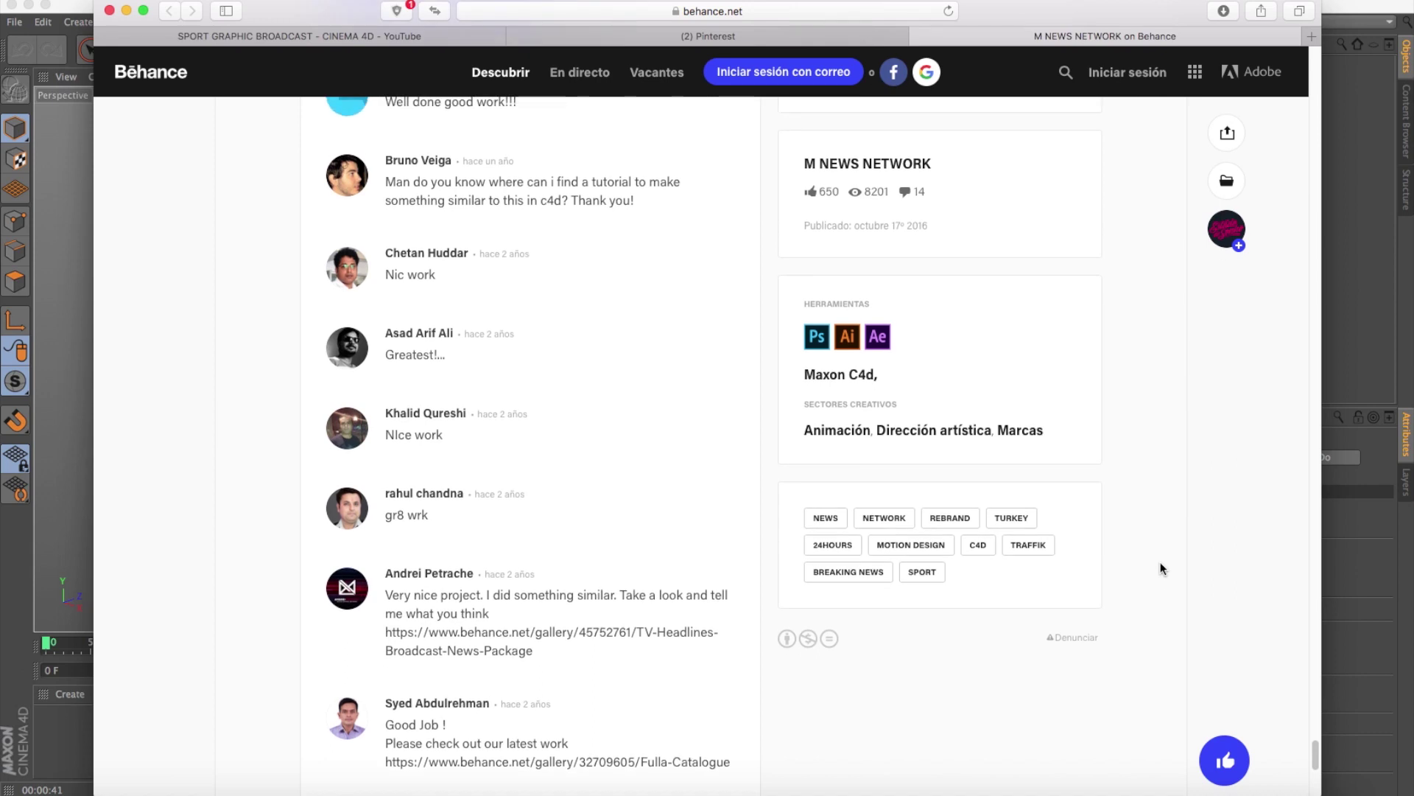
{"action": "scroll", "coordinate": [1161, 568], "scroll_direction": "up", "scroll_amount": 3}
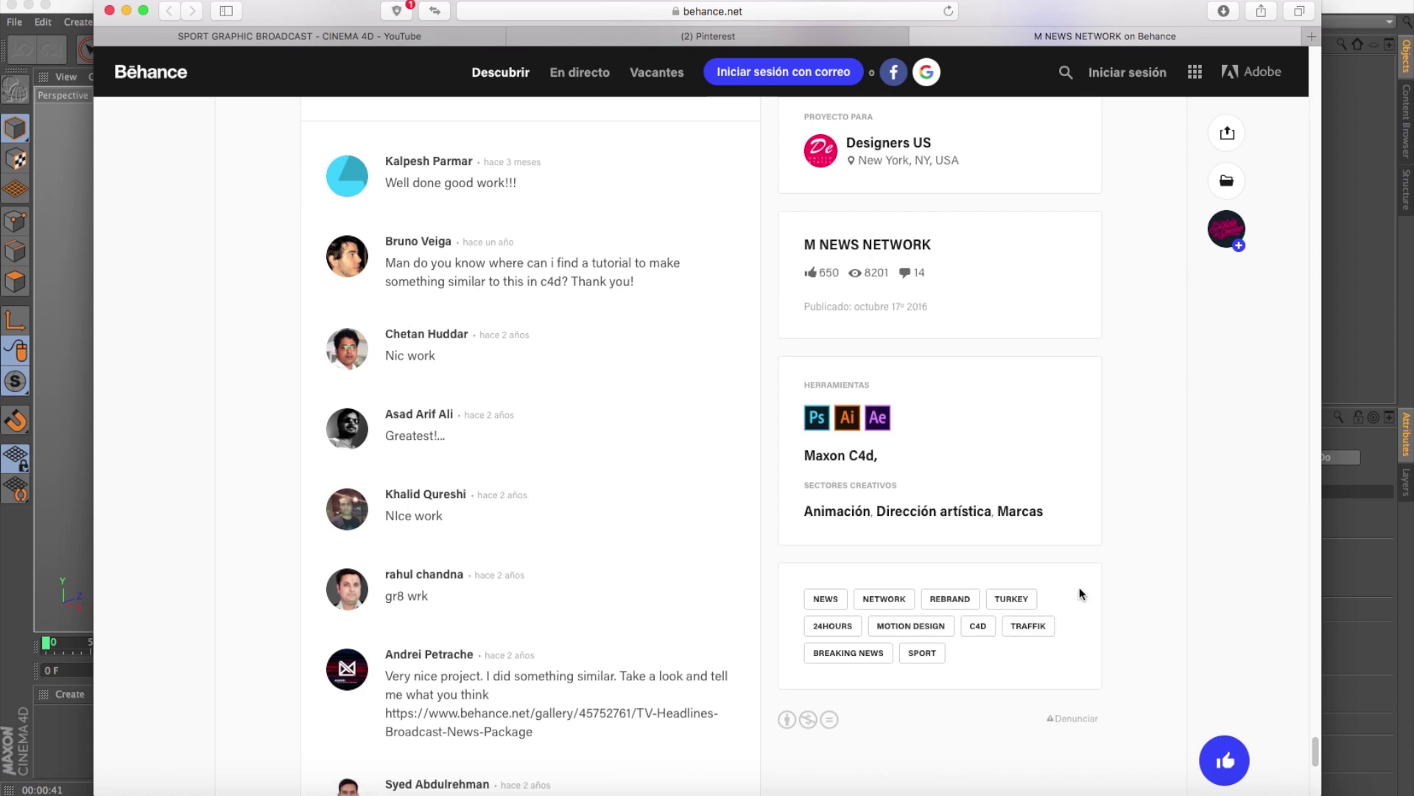
{"action": "scroll", "coordinate": [1080, 589], "scroll_direction": "up", "scroll_amount": 3}
{"action": "scroll", "coordinate": [1154, 611], "scroll_direction": "up", "scroll_amount": 9}
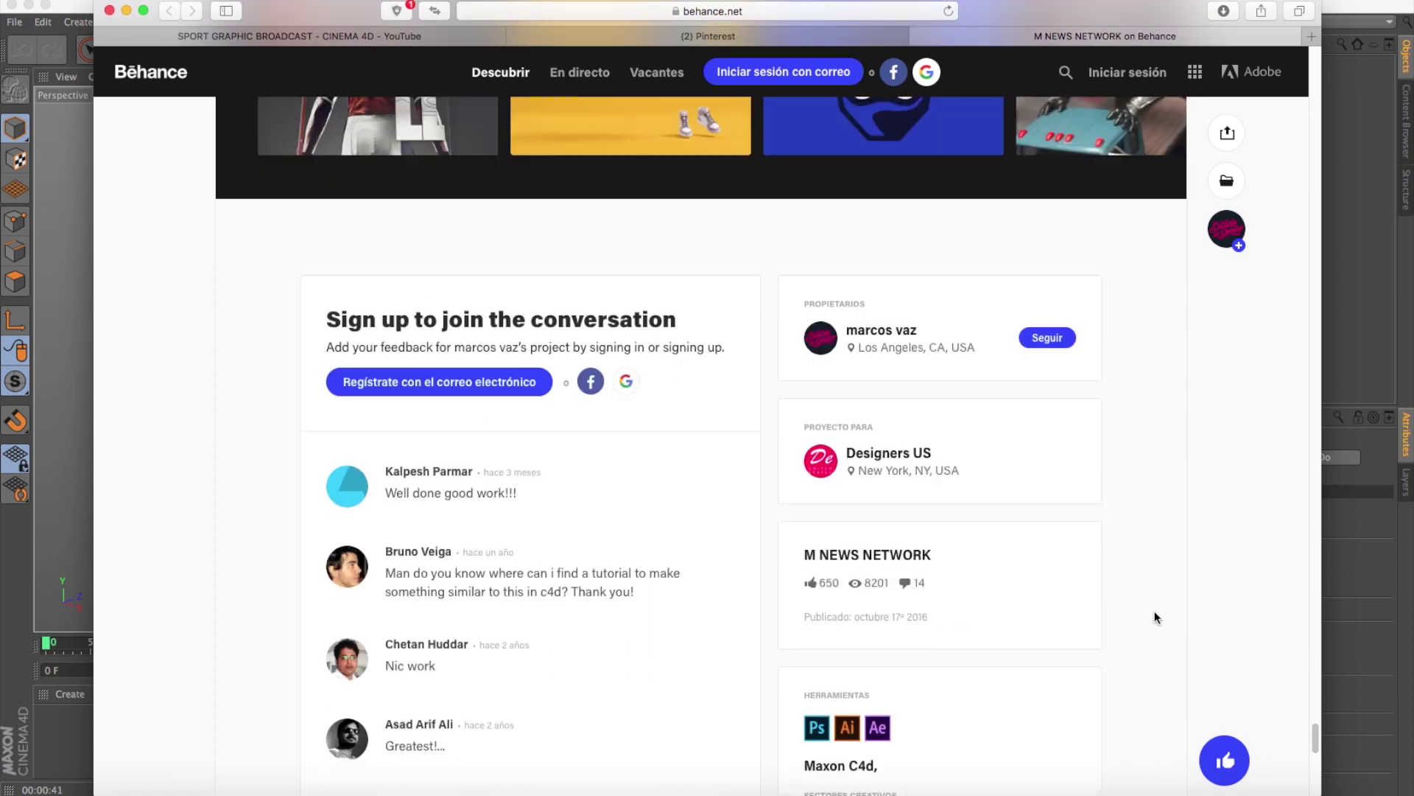
{"action": "scroll", "coordinate": [1153, 607], "scroll_direction": "up", "scroll_amount": 5}
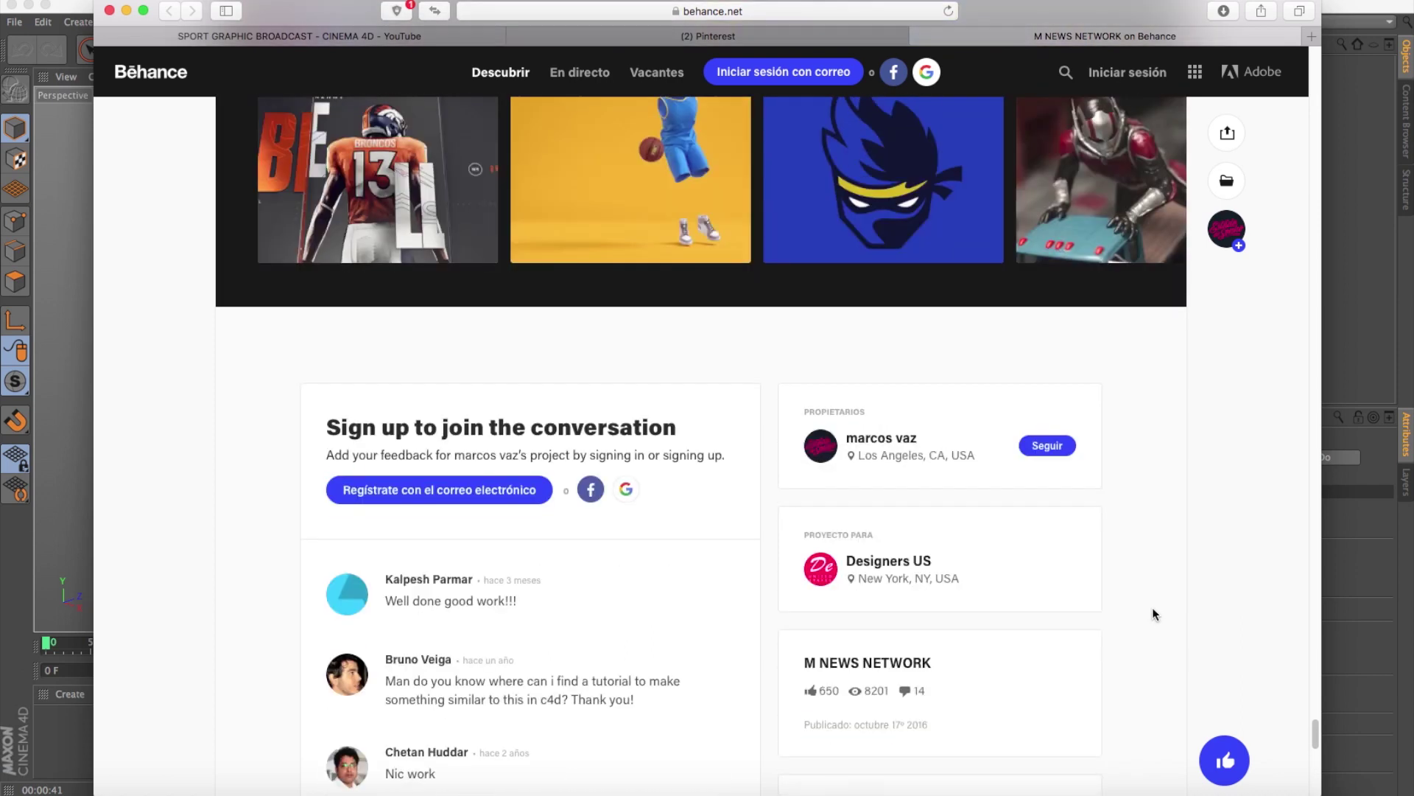
{"action": "scroll", "coordinate": [1153, 607], "scroll_direction": "up", "scroll_amount": 15}
{"action": "scroll", "coordinate": [1178, 607], "scroll_direction": "up", "scroll_amount": 10}
{"action": "scroll", "coordinate": [1180, 608], "scroll_direction": "up", "scroll_amount": 10}
{"action": "scroll", "coordinate": [1180, 608], "scroll_direction": "up", "scroll_amount": 5}
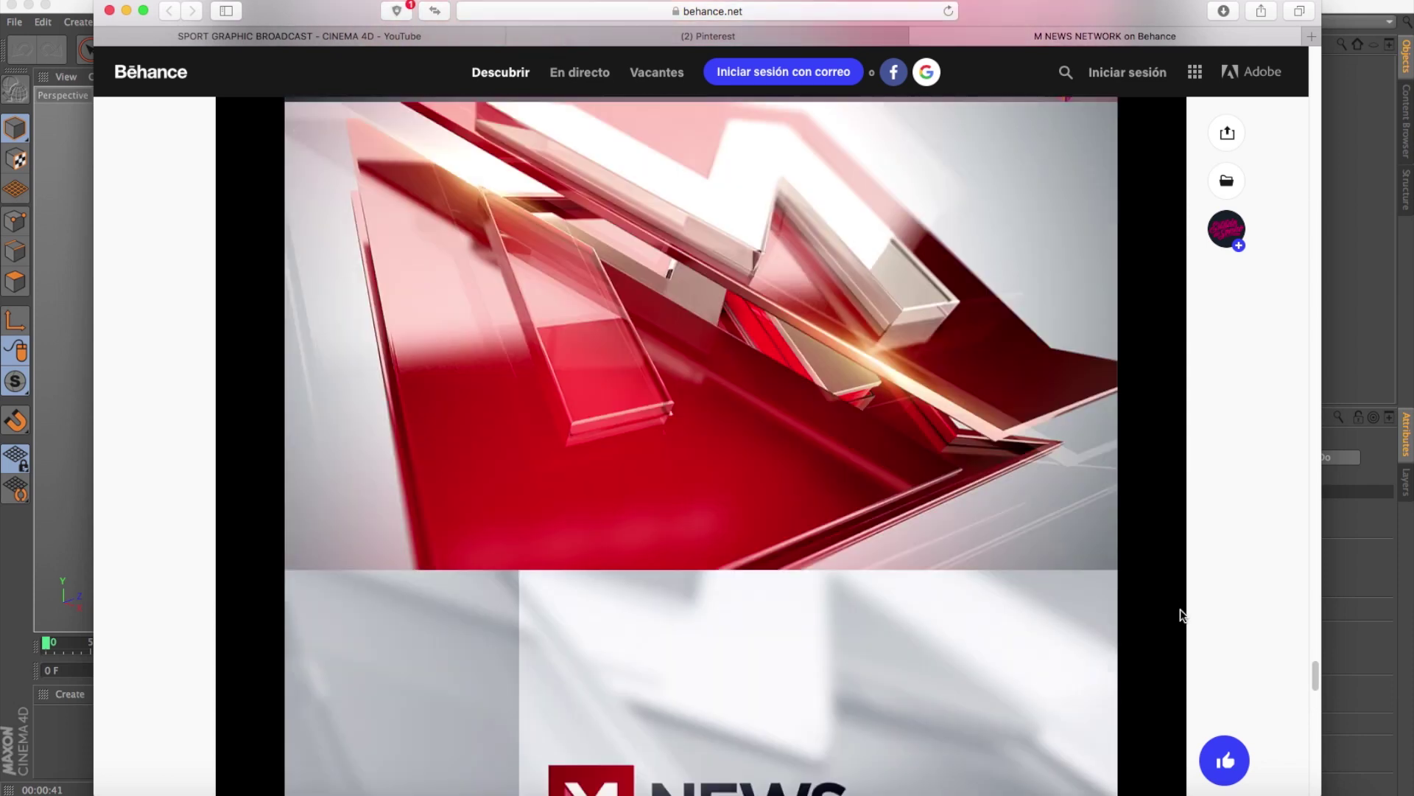
{"action": "scroll", "coordinate": [1152, 581], "scroll_direction": "up", "scroll_amount": 8}
{"action": "scroll", "coordinate": [965, 589], "scroll_direction": "down", "scroll_amount": 3}
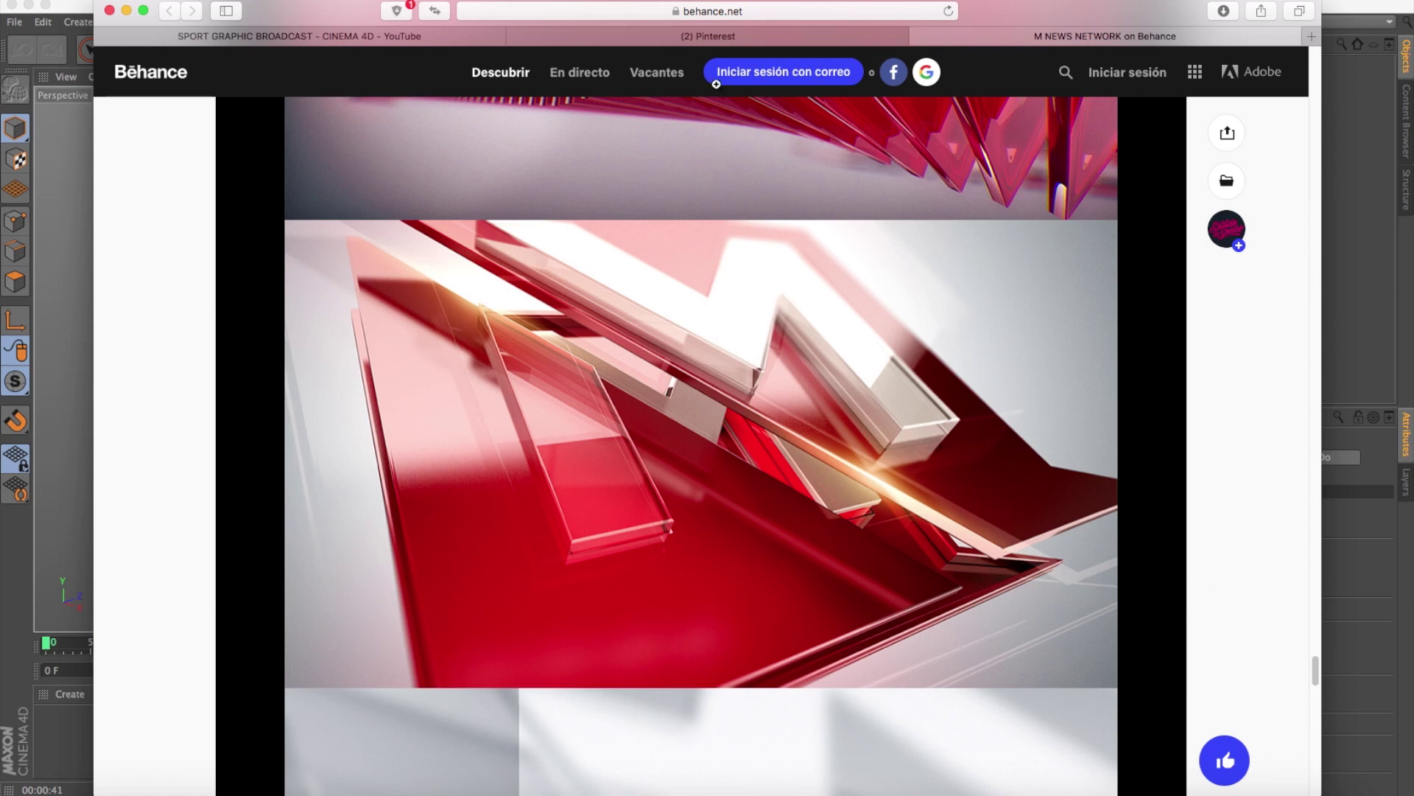
{"action": "left_click", "coordinate": [127, 12]}
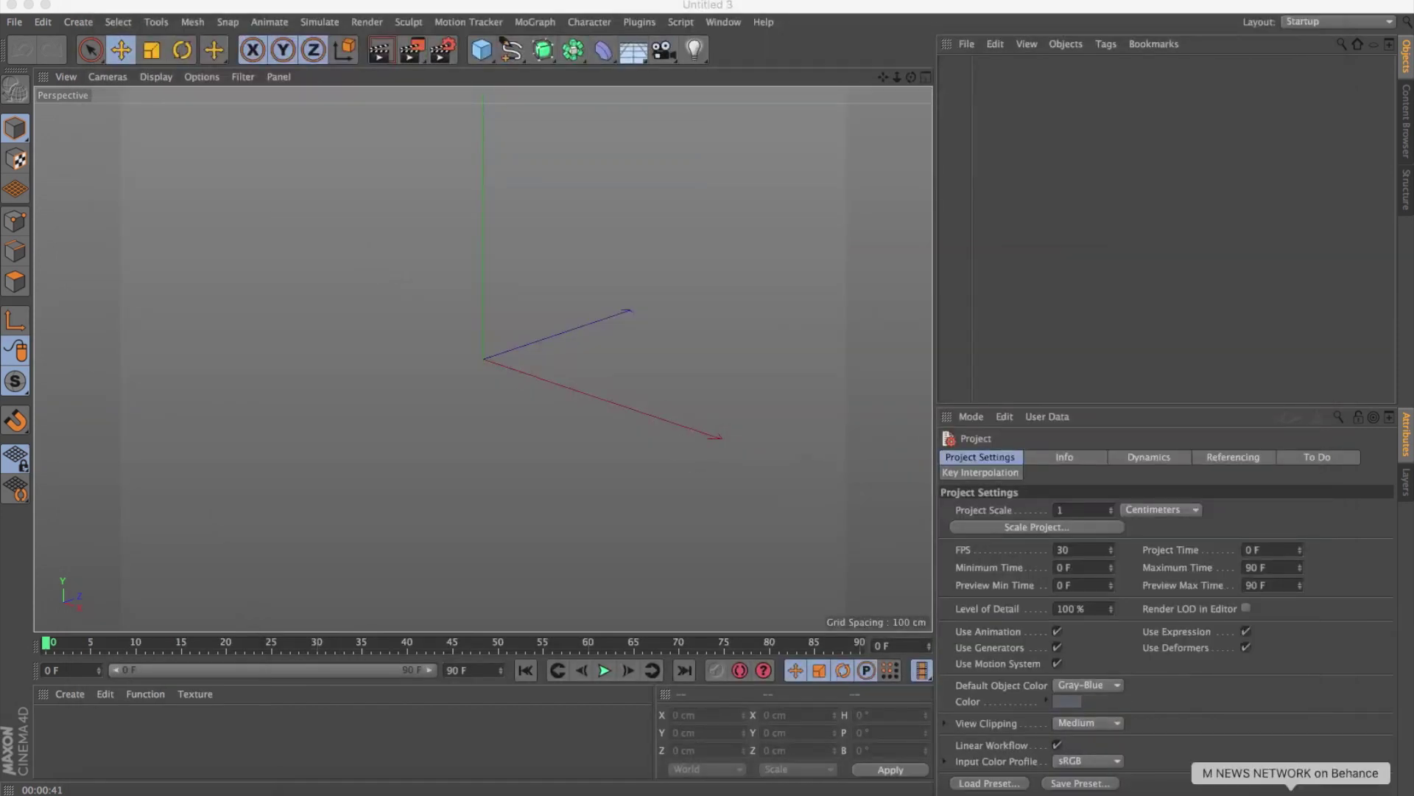
Open the Picture Viewer of previous renders and move it aside.
{"action": "left_click", "coordinate": [1238, 791]}
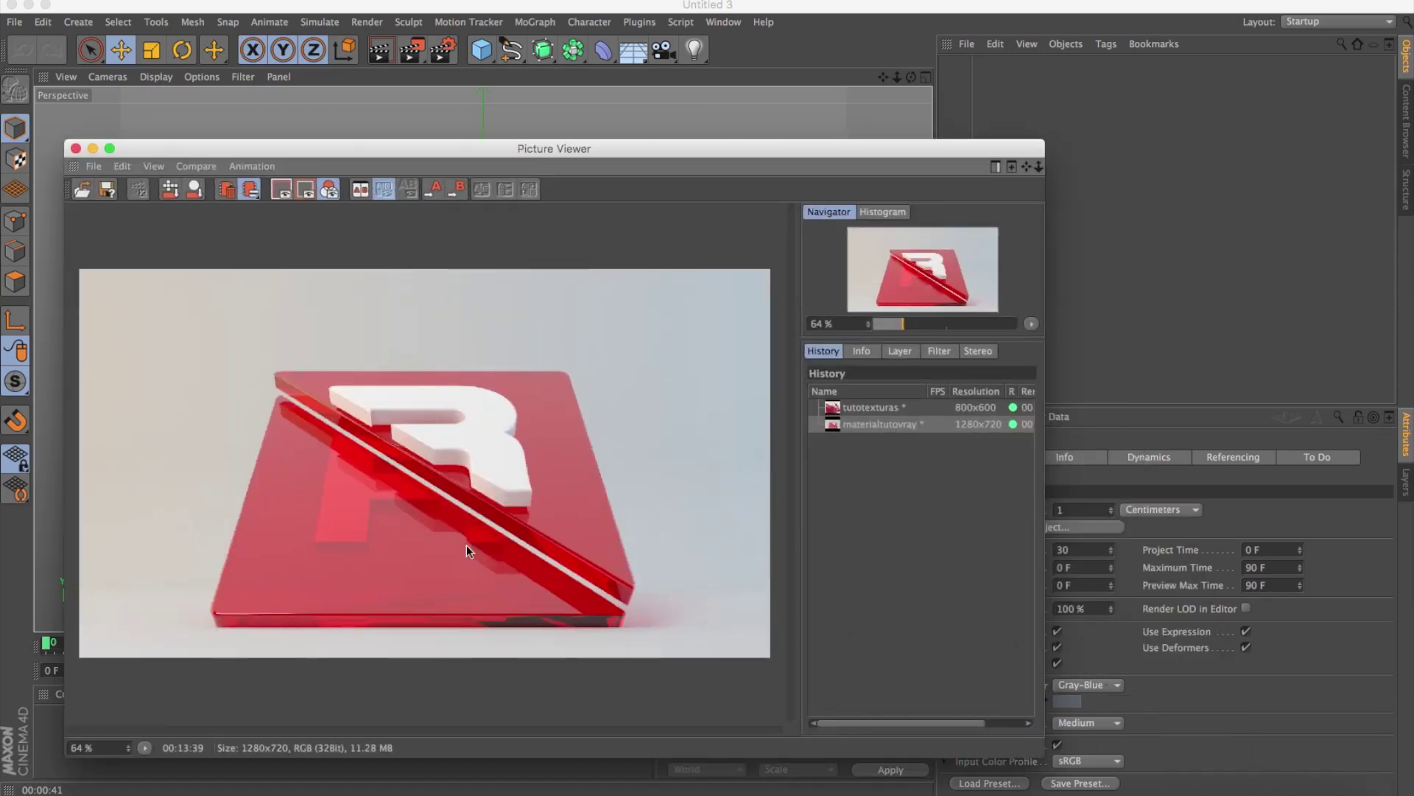
{"action": "left_click_drag", "start_coordinate": [453, 157], "coordinate": [732, 57]}
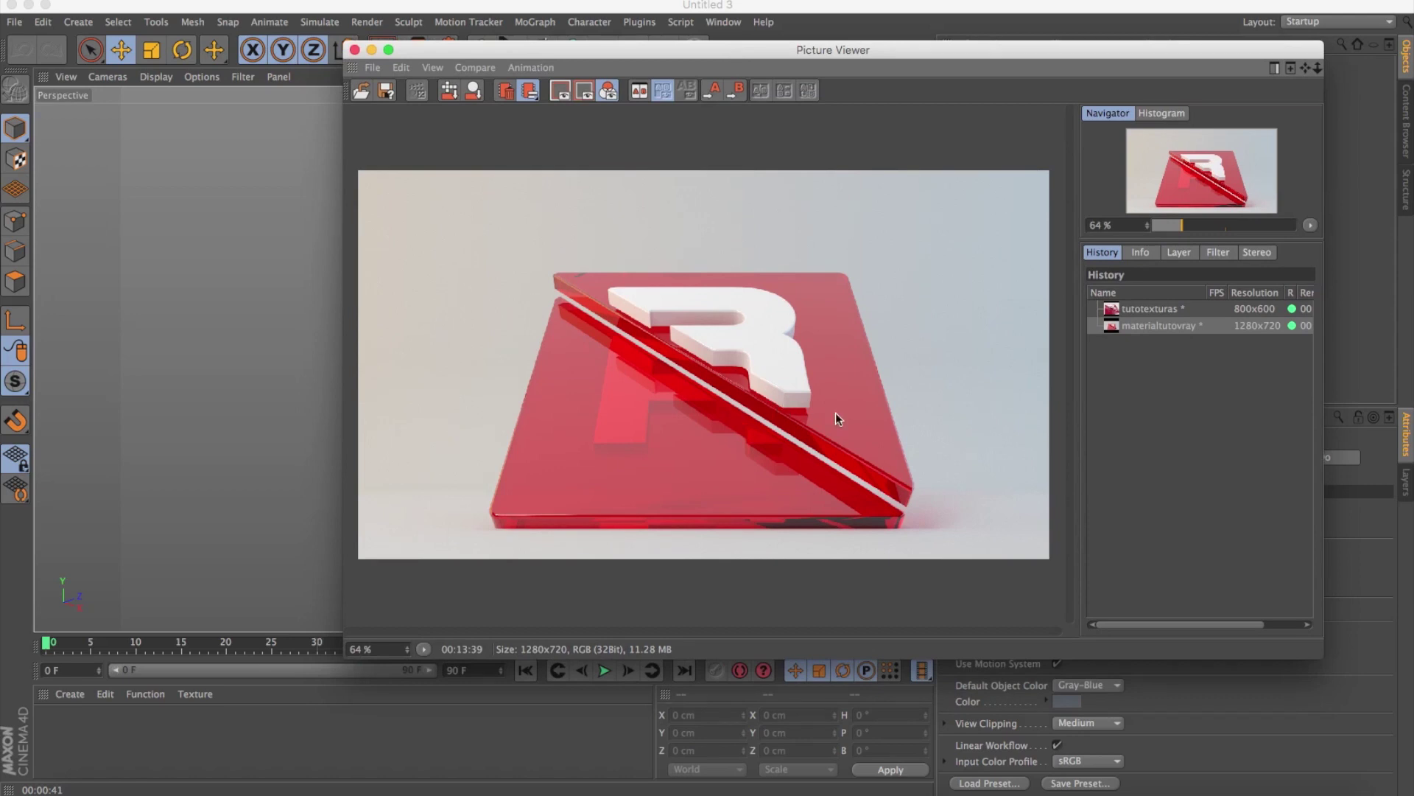
{"action": "left_click", "coordinate": [747, 37]}
Switch to materialtutovray.c4d, minimize Picture Viewer and collapse the Null hierarchy.
{"action": "left_click_drag", "start_coordinate": [747, 39], "coordinate": [891, 118]}
{"action": "left_click", "coordinate": [724, 22]}
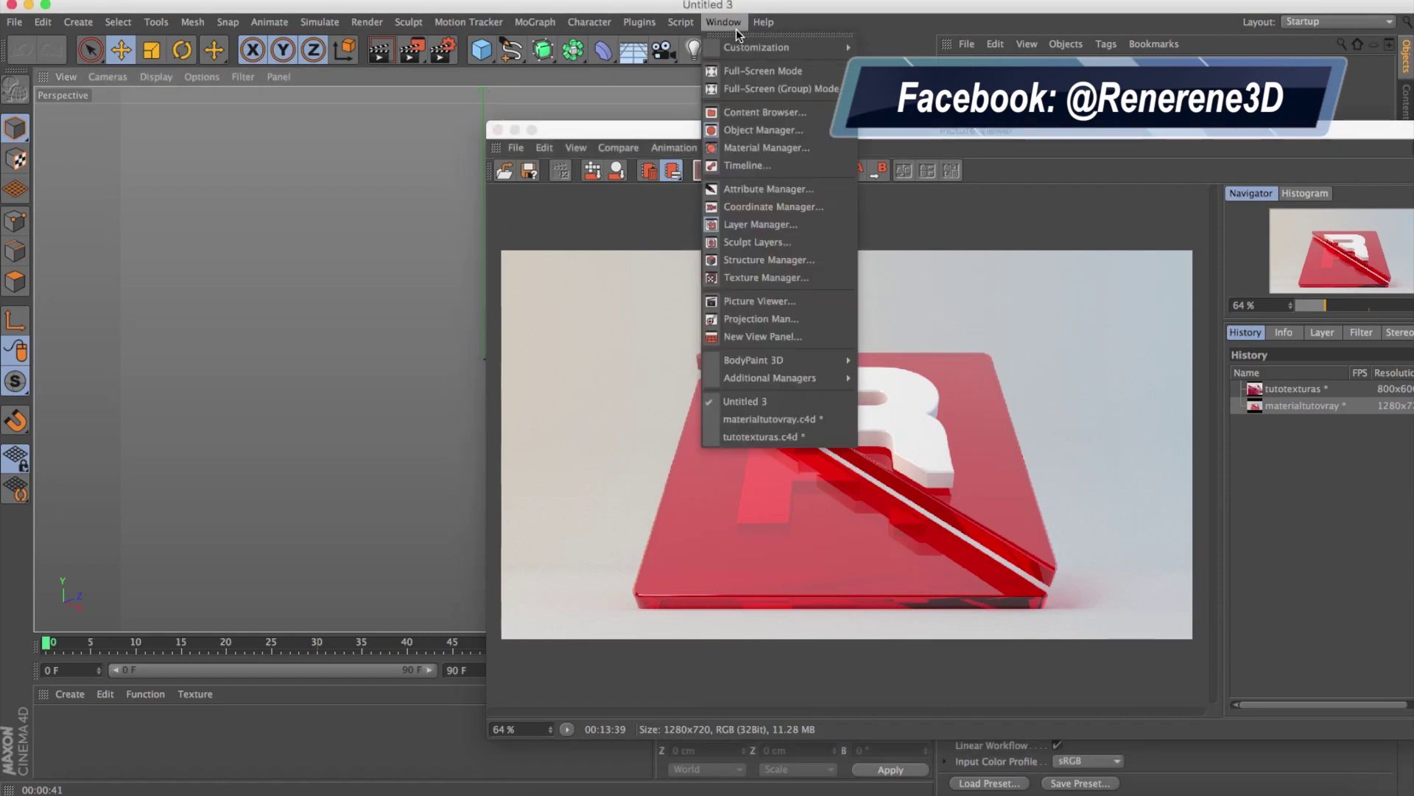
{"action": "left_click", "coordinate": [794, 420]}
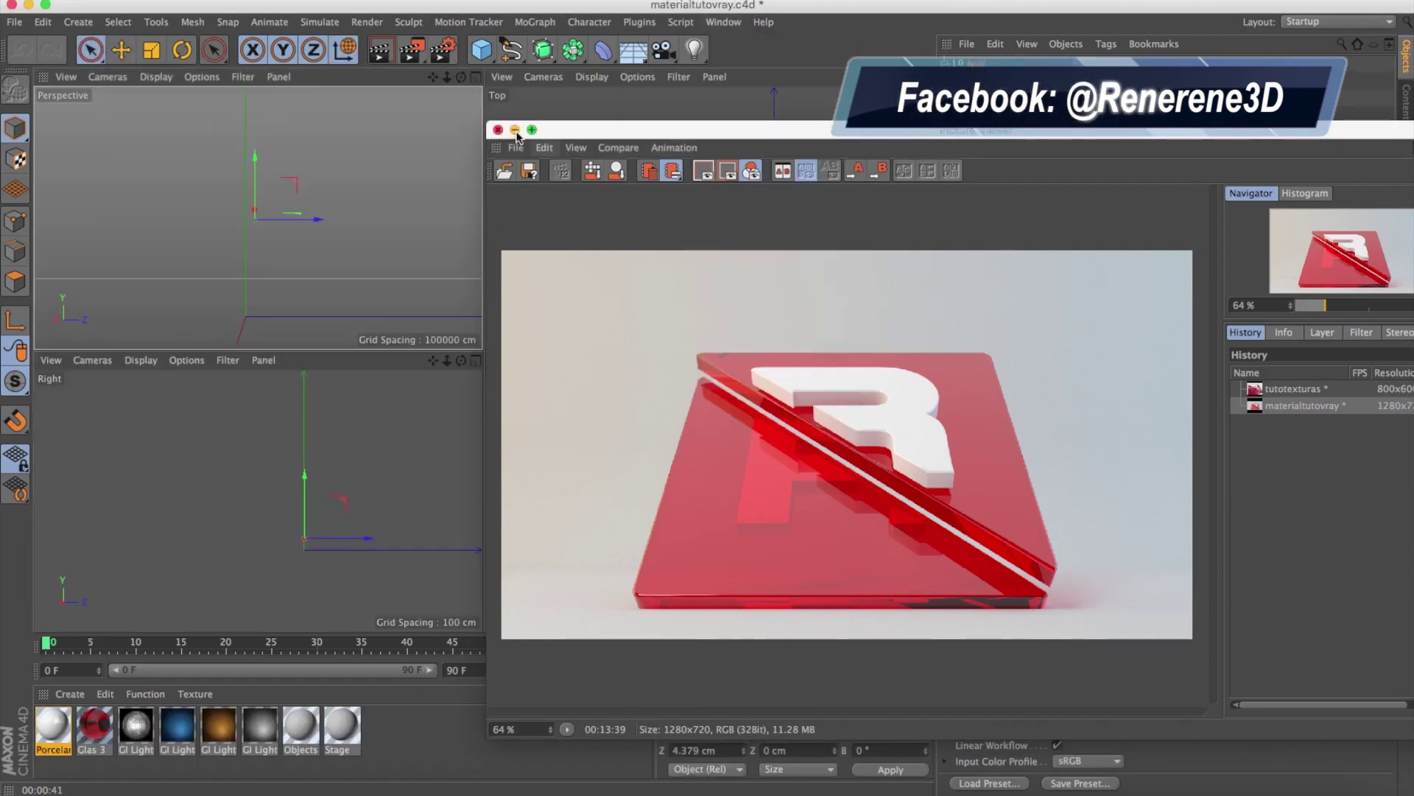
{"action": "key", "text": "super+m"}
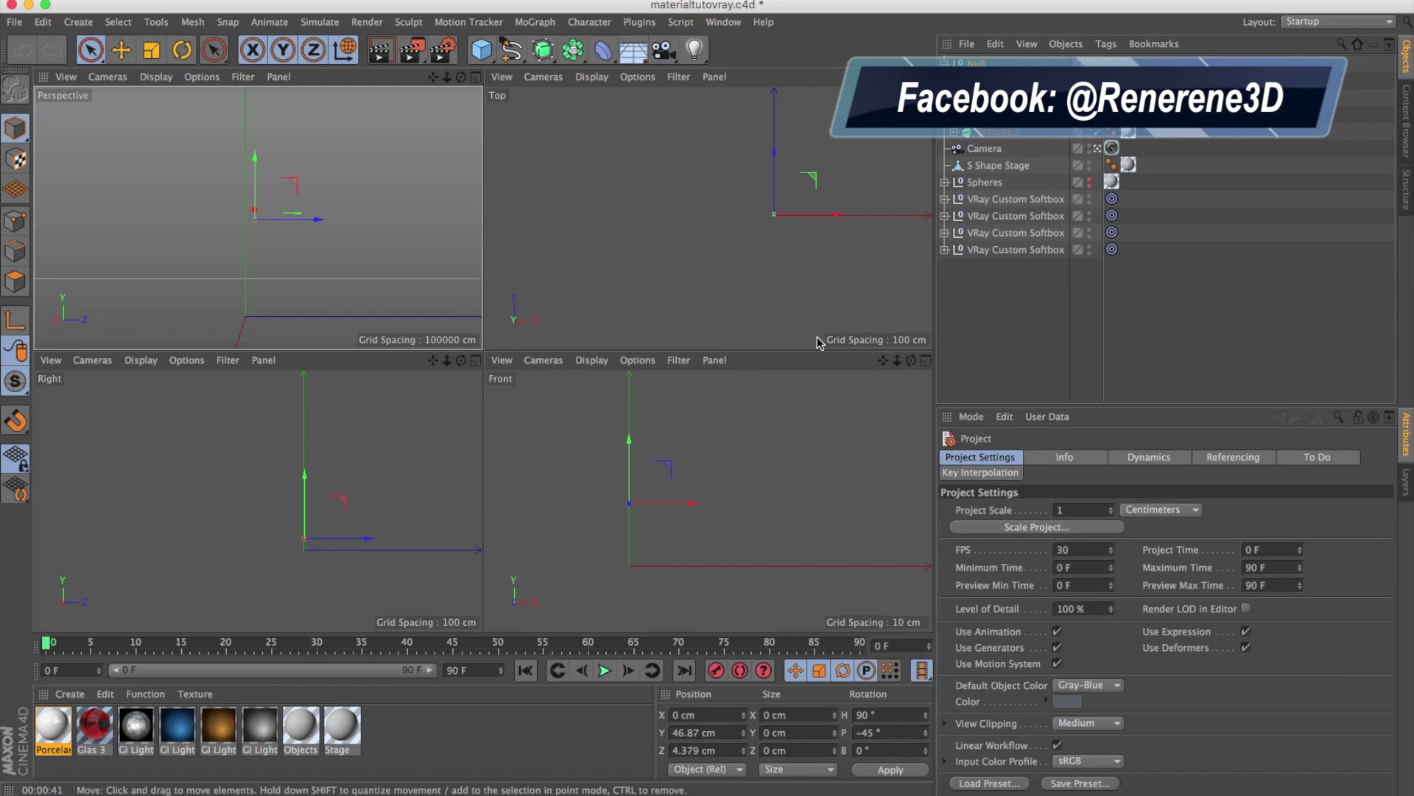
{"action": "left_click", "coordinate": [944, 65]}
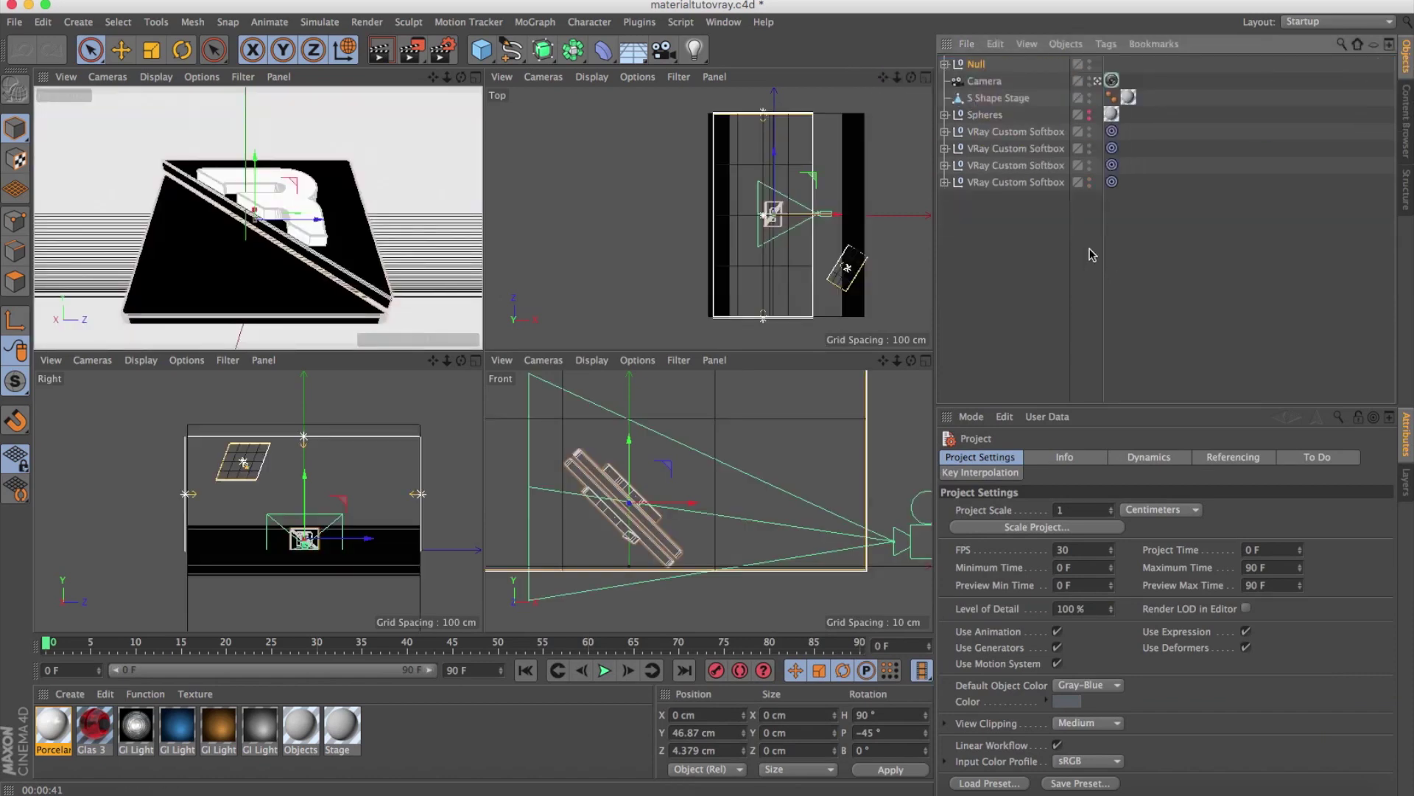
{"action": "left_click", "coordinate": [442, 50]}
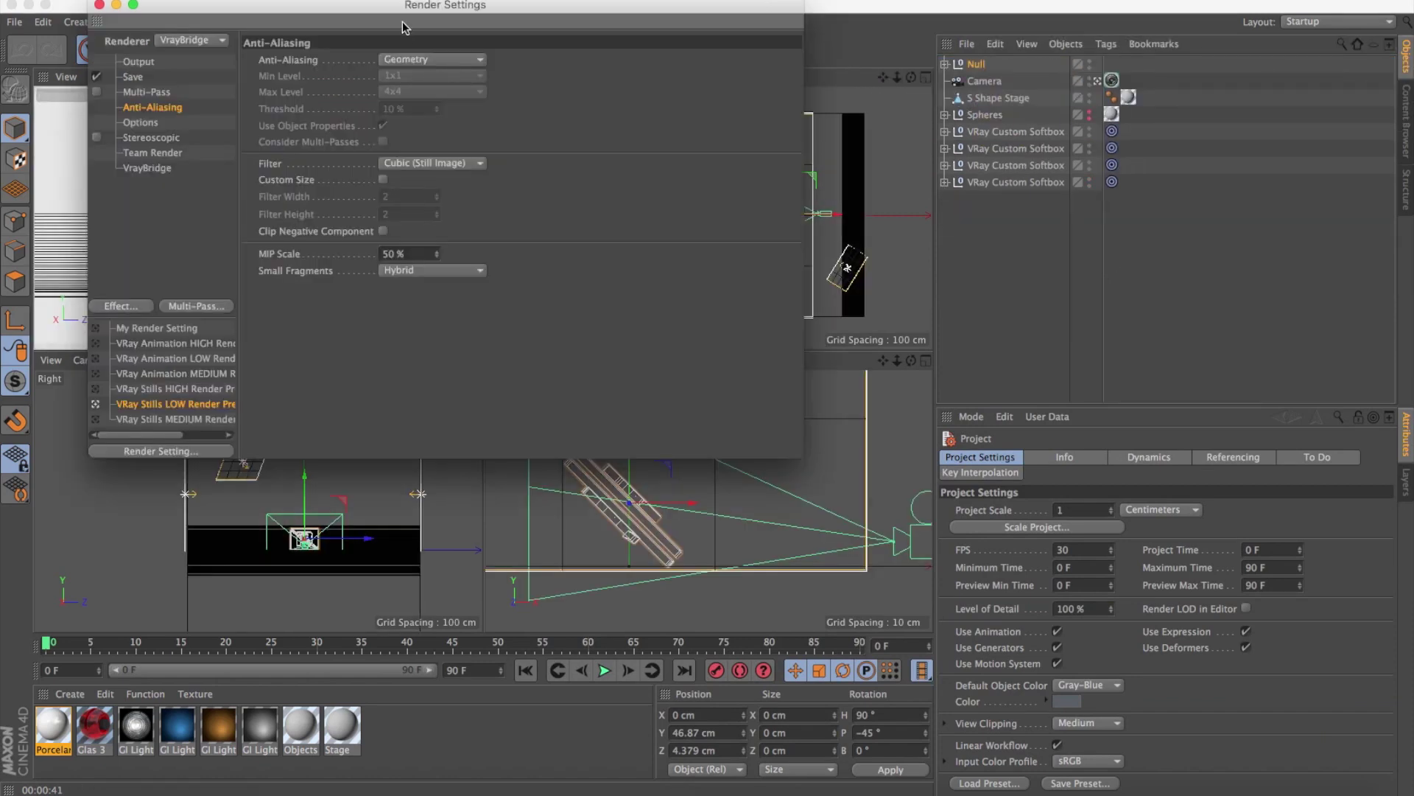
{"action": "left_click_drag", "start_coordinate": [395, 6], "coordinate": [643, 98]}
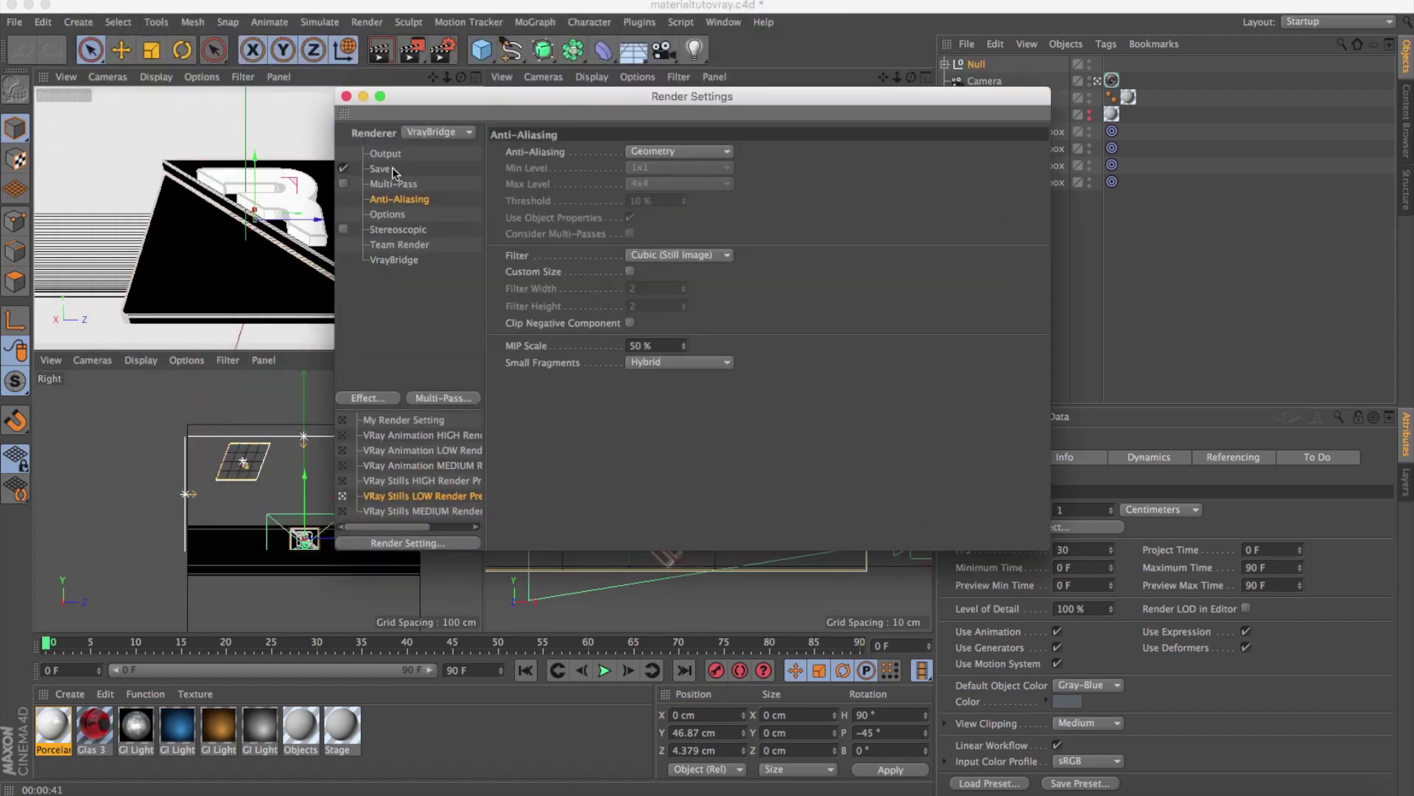
{"action": "left_click", "coordinate": [384, 154]}
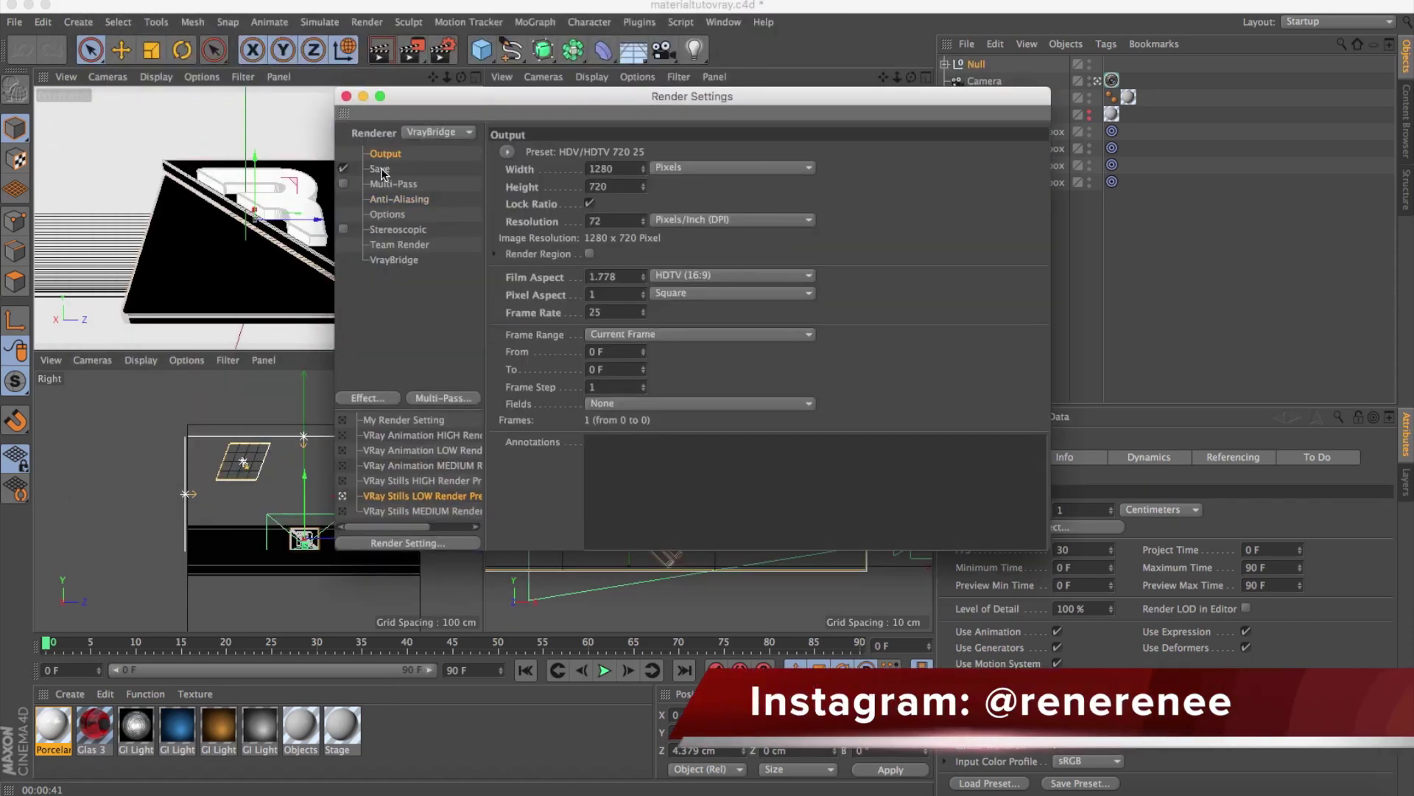
{"action": "left_click", "coordinate": [383, 168]}
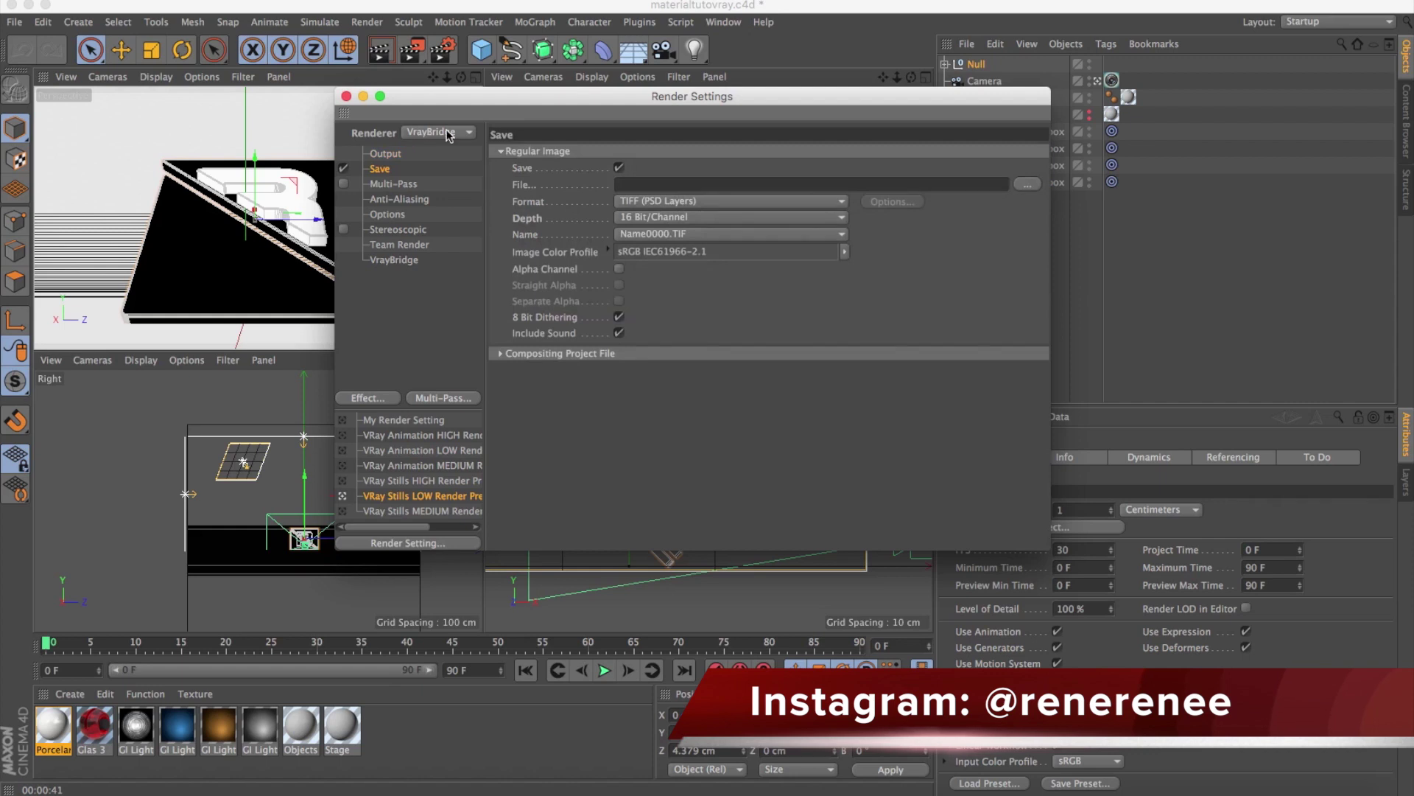
{"action": "left_click", "coordinate": [407, 266]}
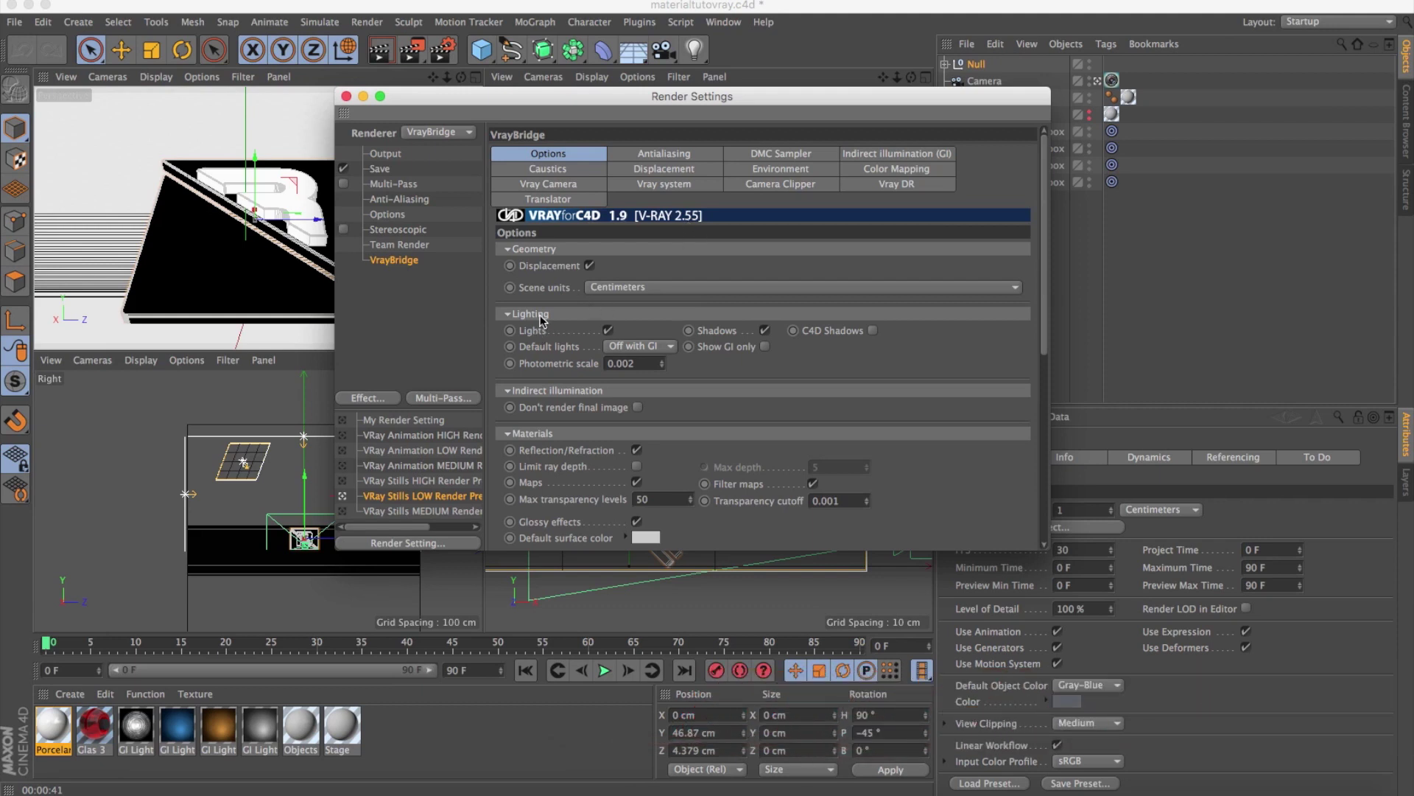
{"action": "left_click", "coordinate": [346, 96]}
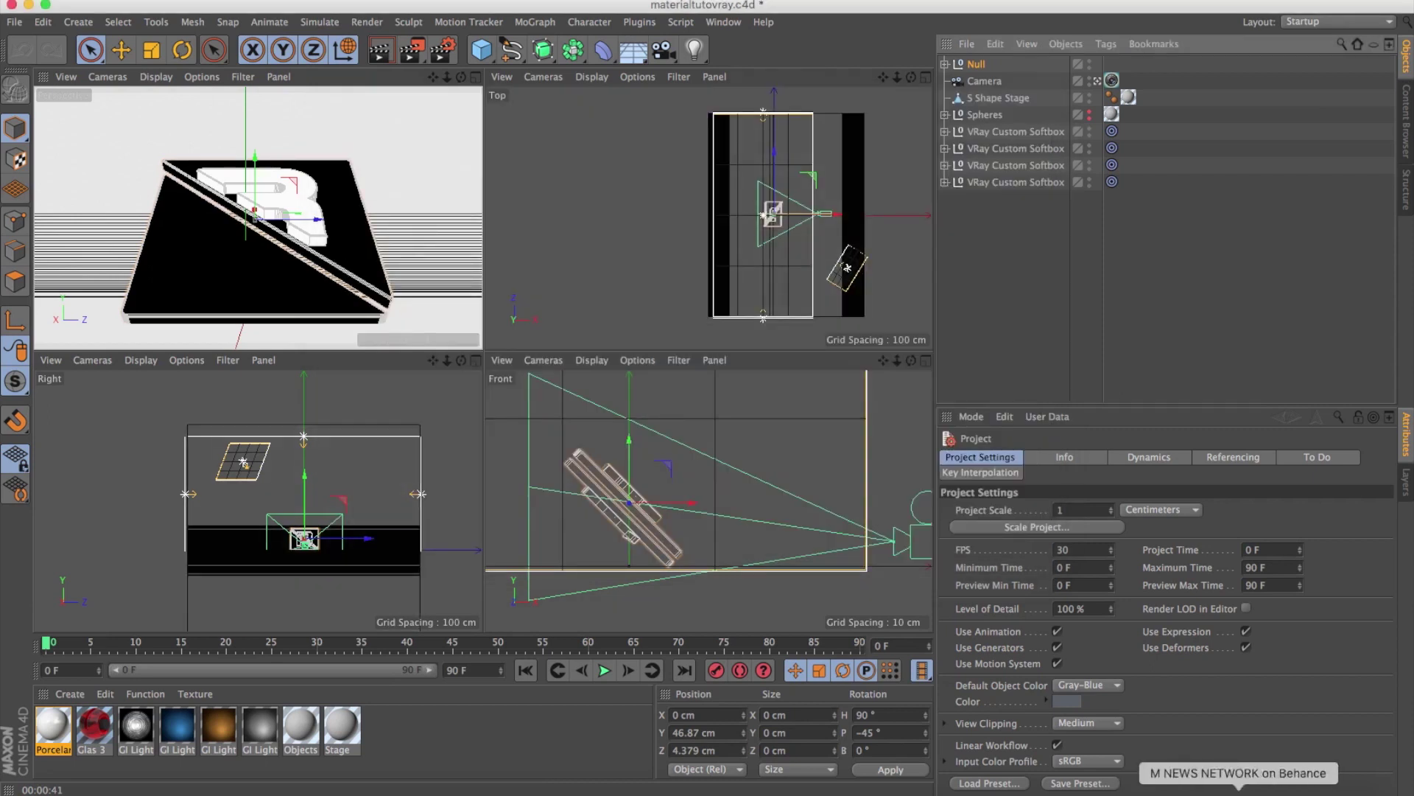
{"action": "key", "text": "shift+r"}
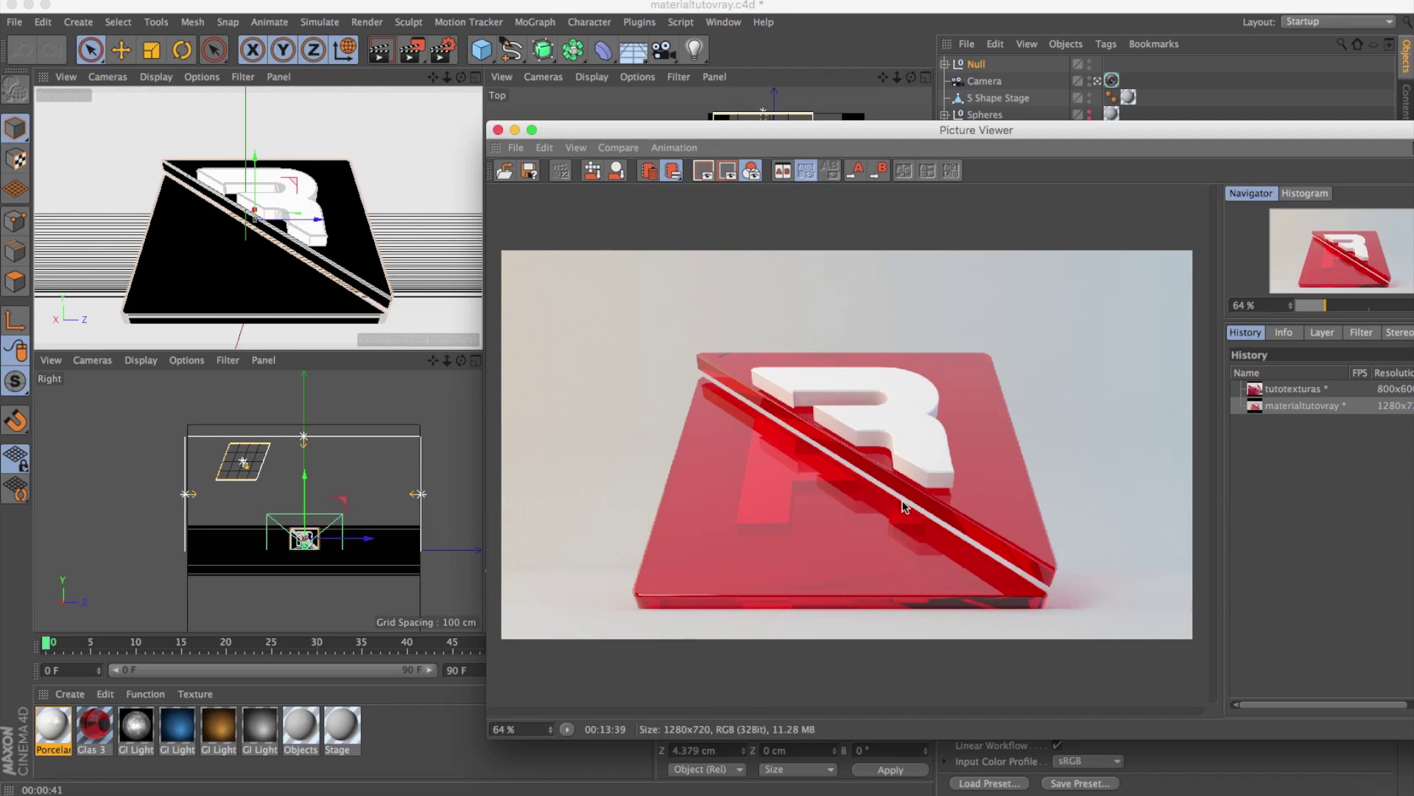
Move the render viewer aside and switch to the tutotexturas.c4d scene.
{"action": "left_click_drag", "start_coordinate": [1068, 136], "coordinate": [983, 112]}
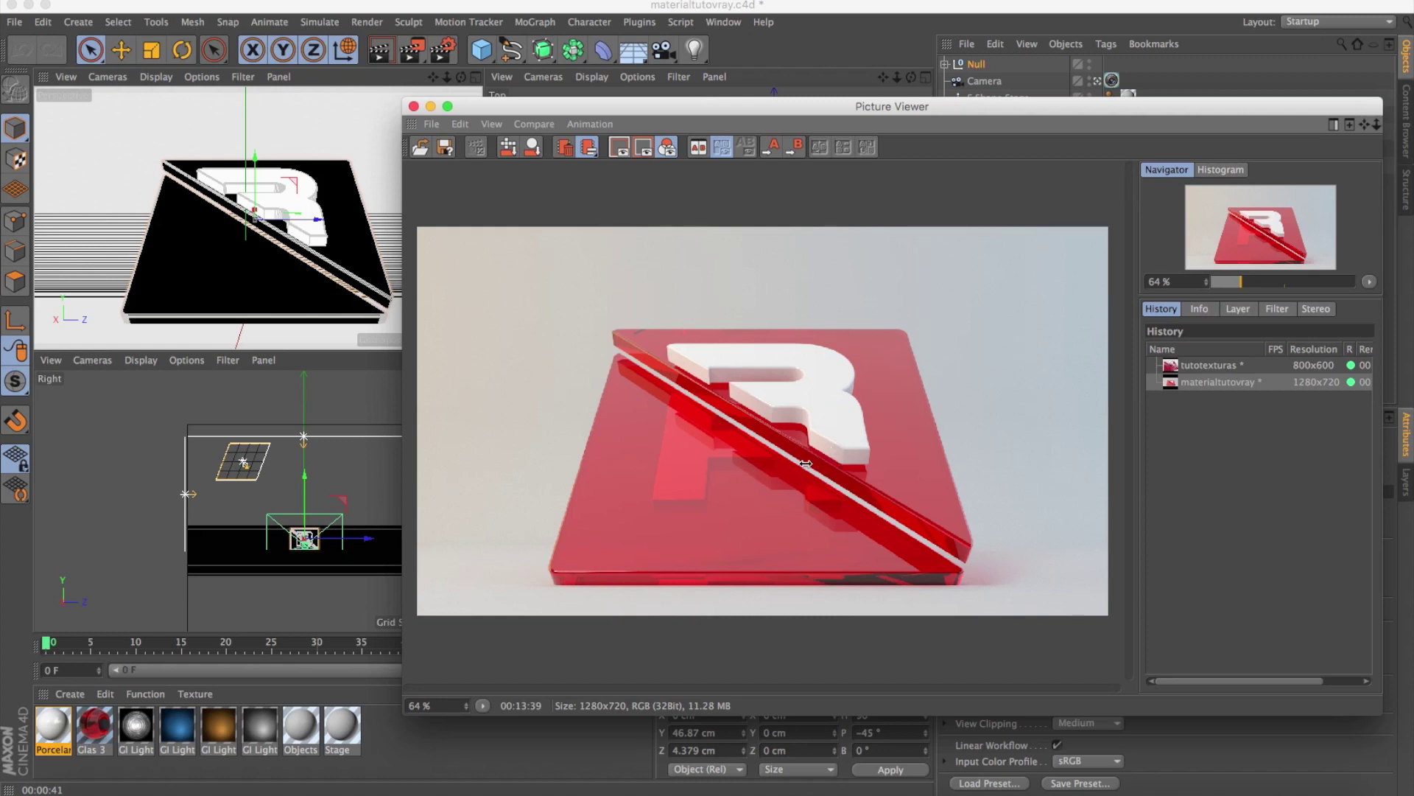
{"action": "left_click_drag", "start_coordinate": [754, 106], "coordinate": [937, 249]}
{"action": "left_click", "coordinate": [718, 22]}
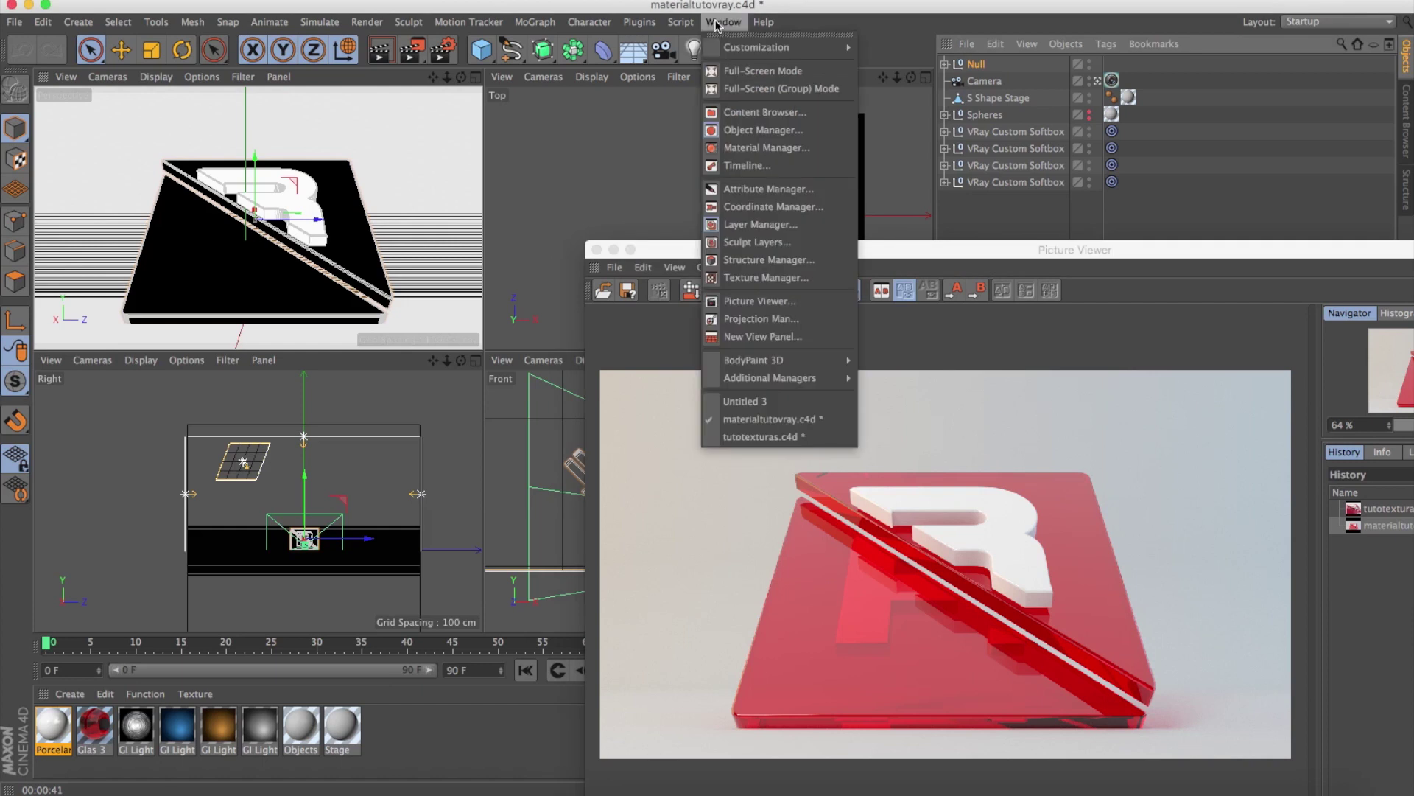
{"action": "left_click", "coordinate": [763, 437]}
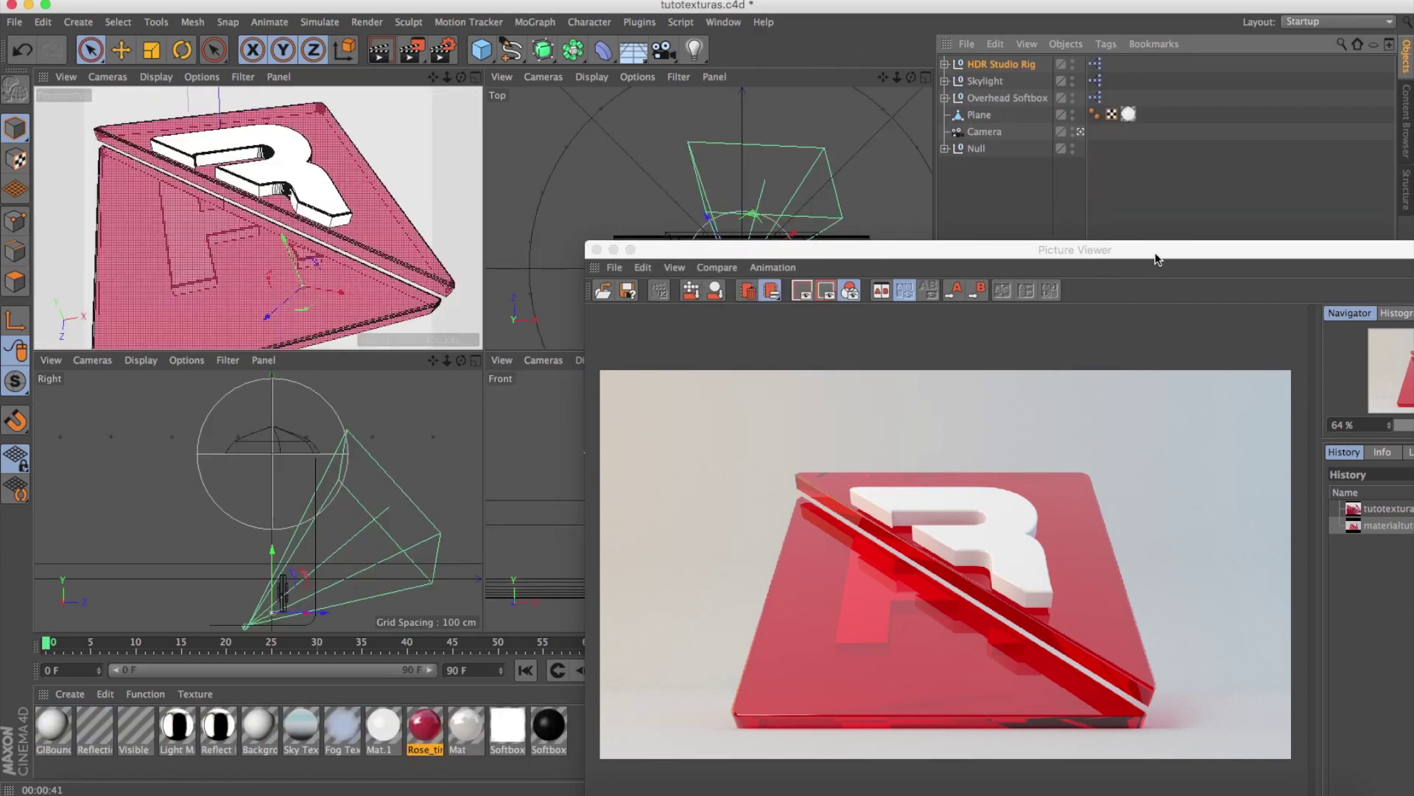
Show the 800x600 tutotexturas render from history, then bring the Behance page back.
{"action": "left_click_drag", "start_coordinate": [1157, 259], "coordinate": [824, 164]}
{"action": "left_click", "coordinate": [1053, 414]}
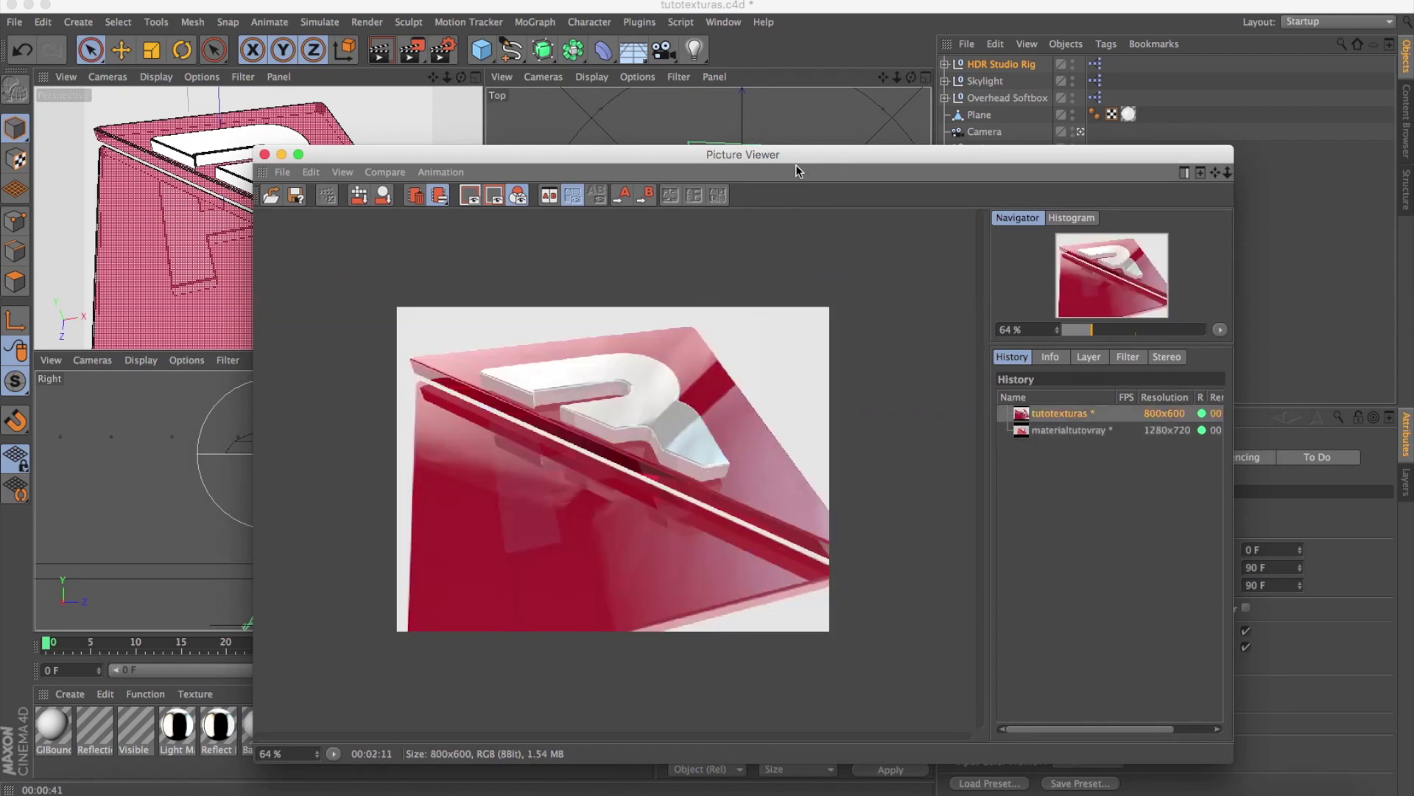
{"action": "left_click_drag", "start_coordinate": [801, 156], "coordinate": [1048, 56]}
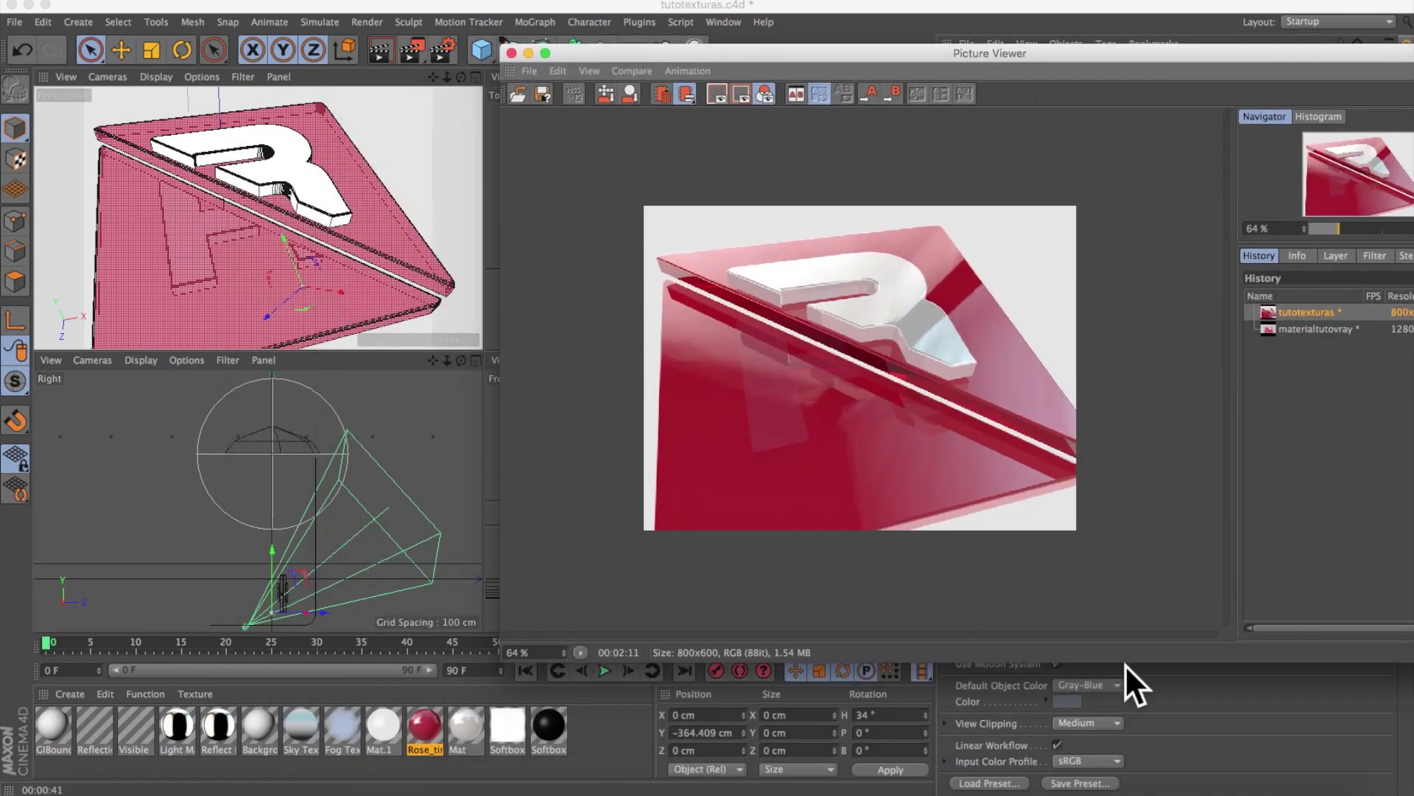
{"action": "left_click", "coordinate": [1268, 791]}
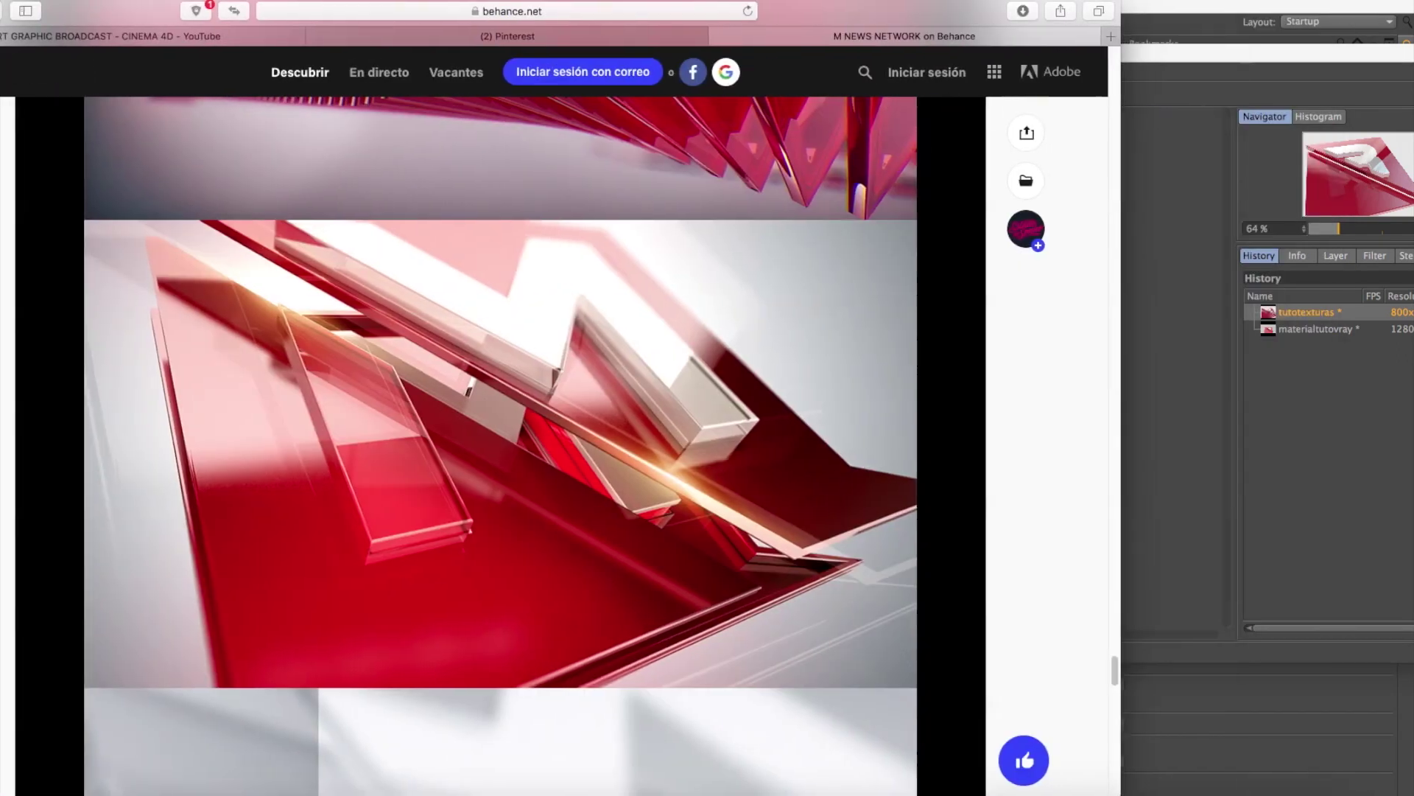
Place the 1280x720 materialtutovray render beside the Behance reference, then put the viewer away.
{"action": "left_click_drag", "start_coordinate": [1006, 5], "coordinate": [761, 5]}
{"action": "left_click_drag", "start_coordinate": [1126, 57], "coordinate": [1226, 64]}
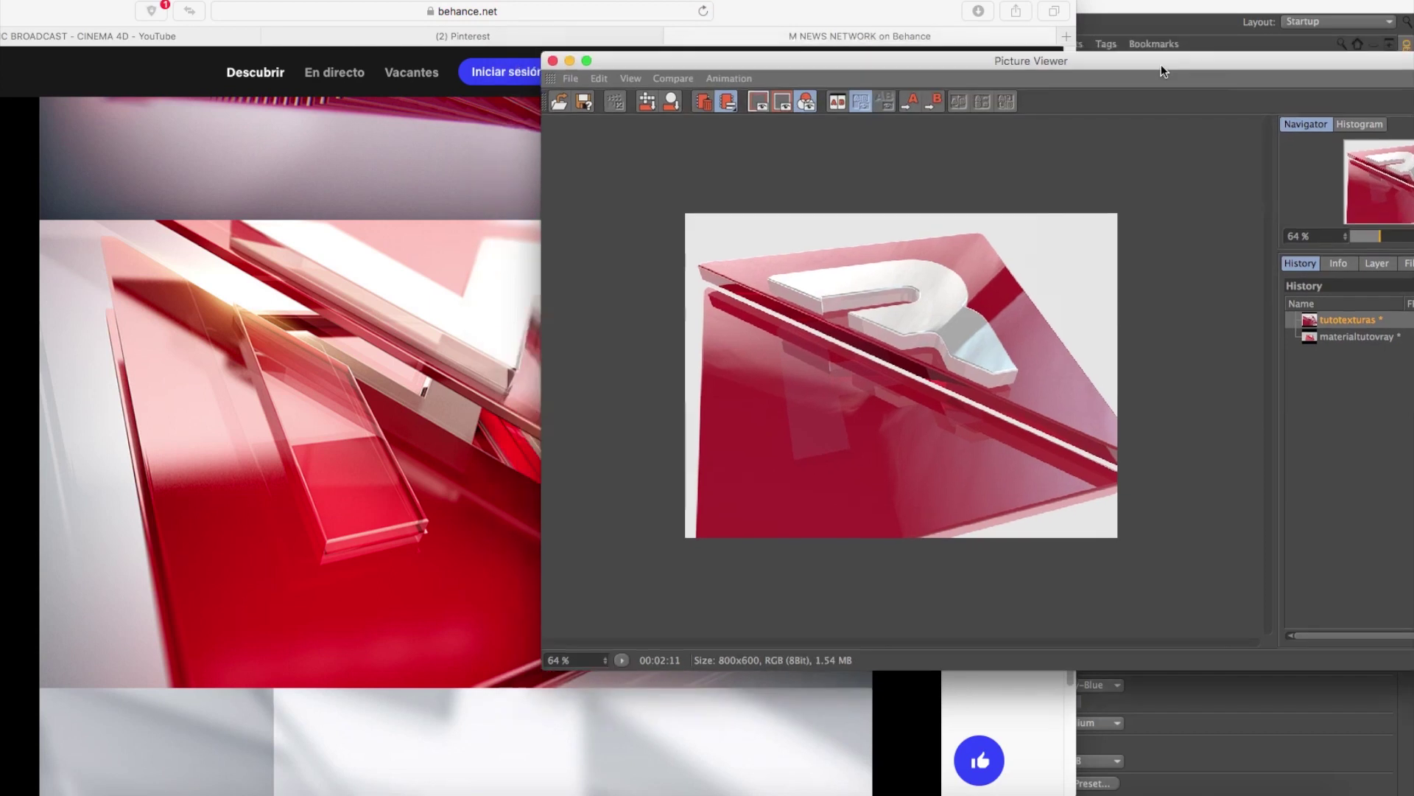
{"action": "mouse_move", "coordinate": [1219, 71]}
{"action": "left_mouse_down"}
{"action": "mouse_move", "coordinate": [1087, 59]}
{"action": "mouse_move", "coordinate": [1112, 65]}
{"action": "left_mouse_up"}
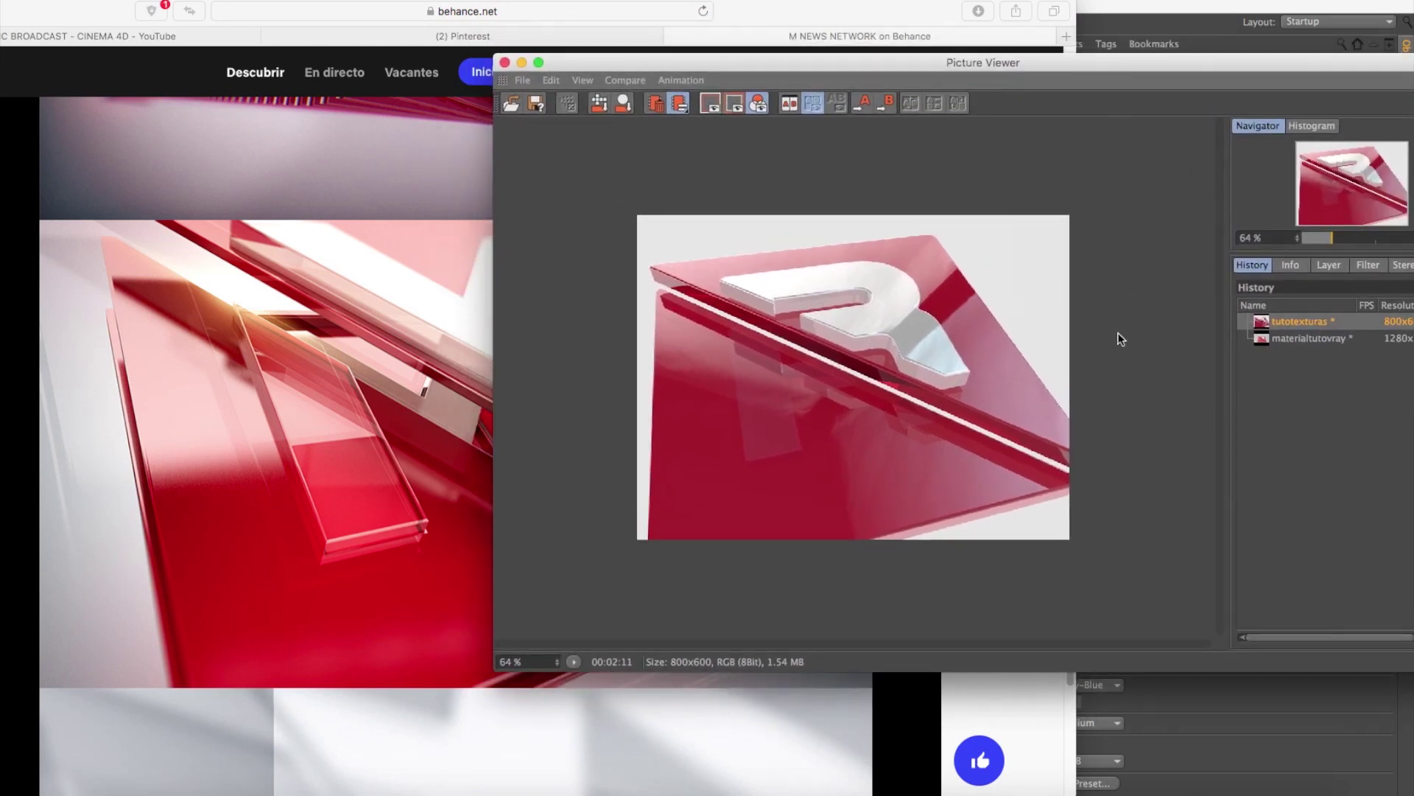
{"action": "left_click", "coordinate": [1309, 339]}
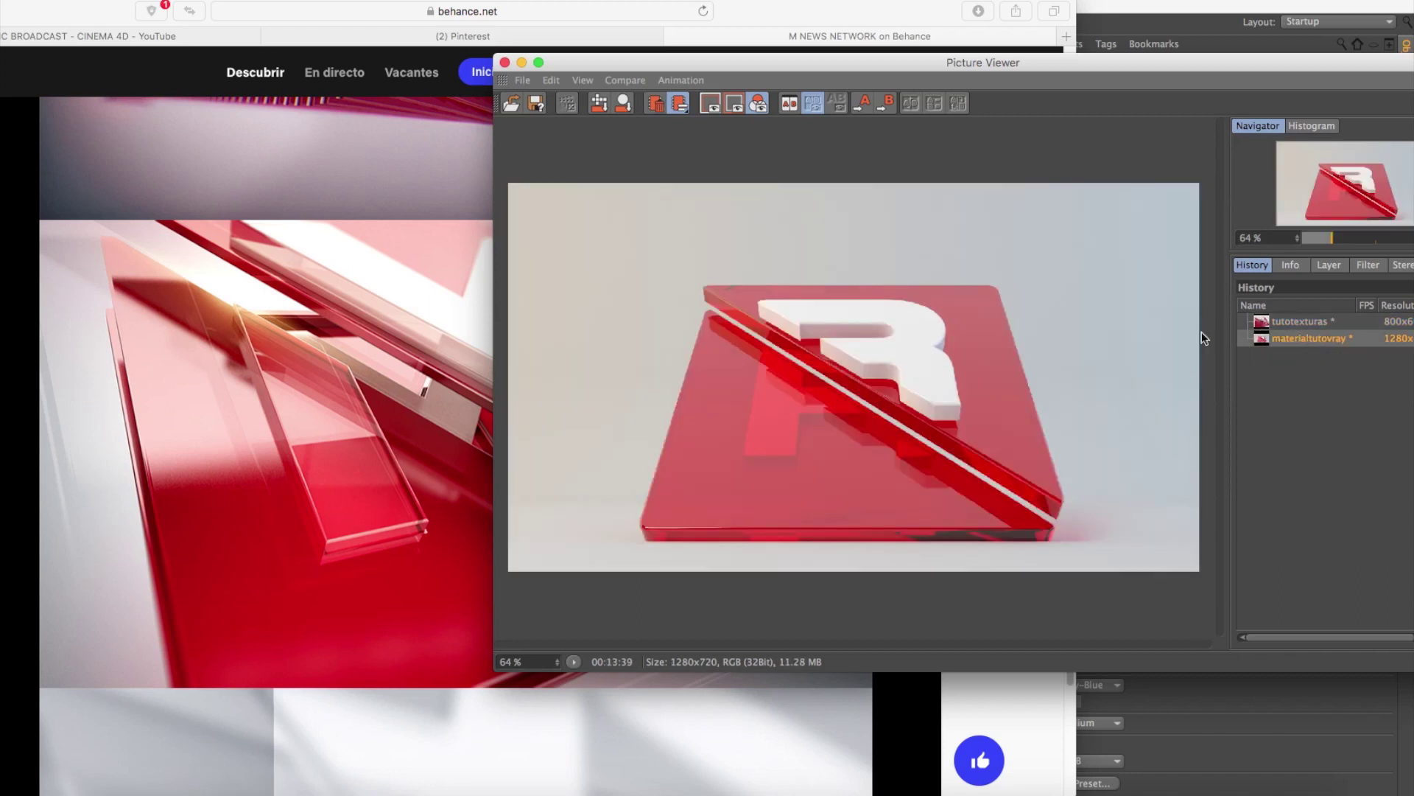
{"action": "left_click", "coordinate": [523, 63]}
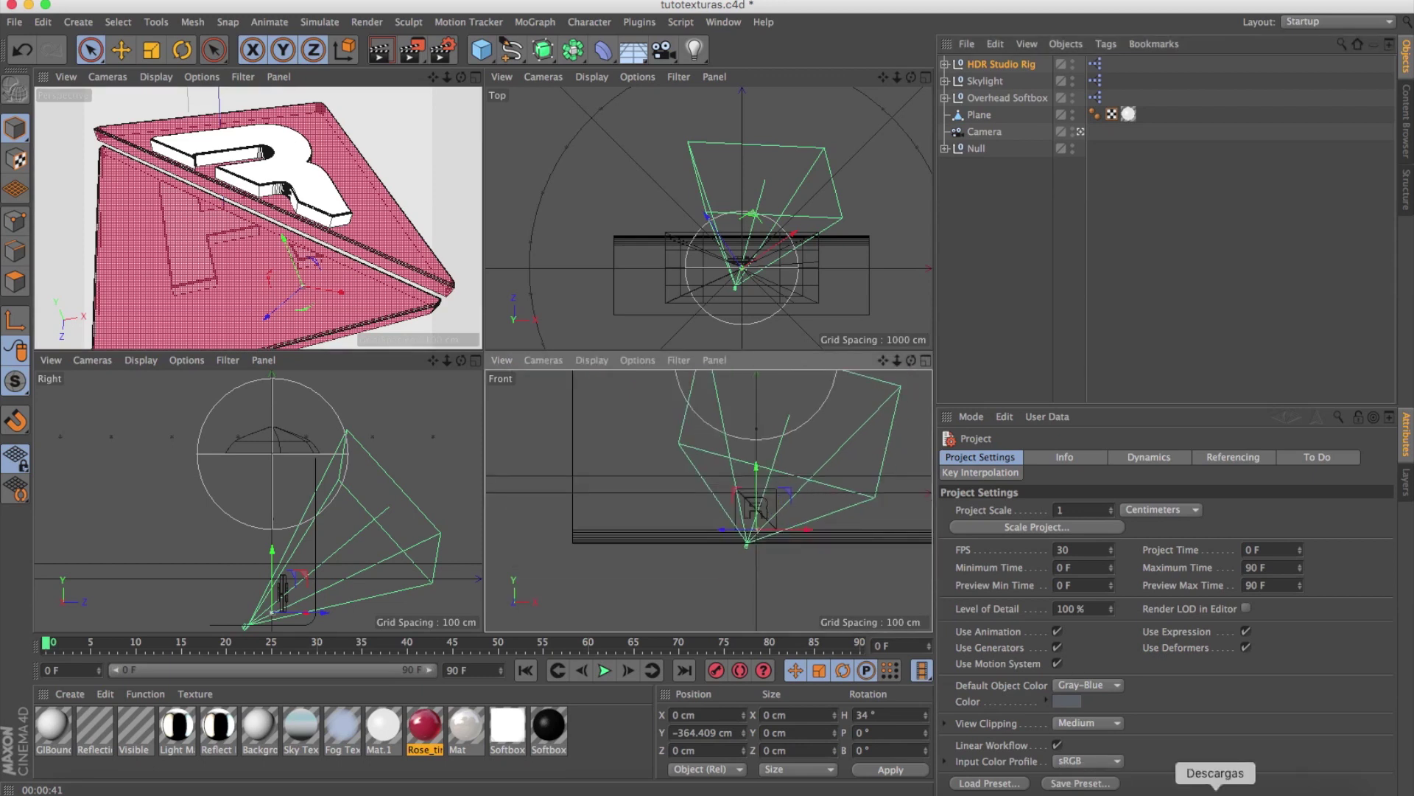
Bring the Behance page forward, scroll to the comments and tools, and shift the browser right.
{"action": "left_click", "coordinate": [303, 792]}
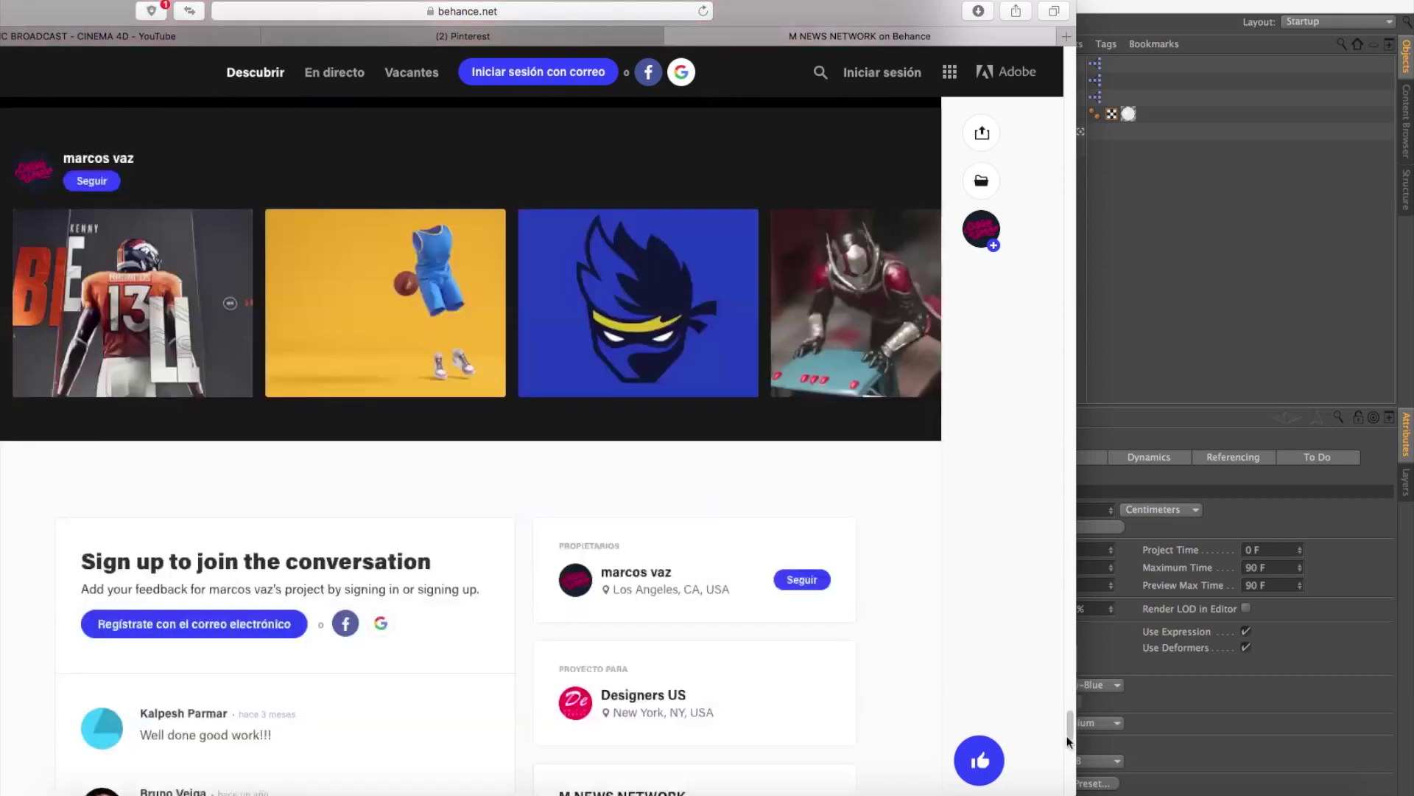
{"action": "left_click_drag", "start_coordinate": [1072, 677], "coordinate": [1062, 750]}
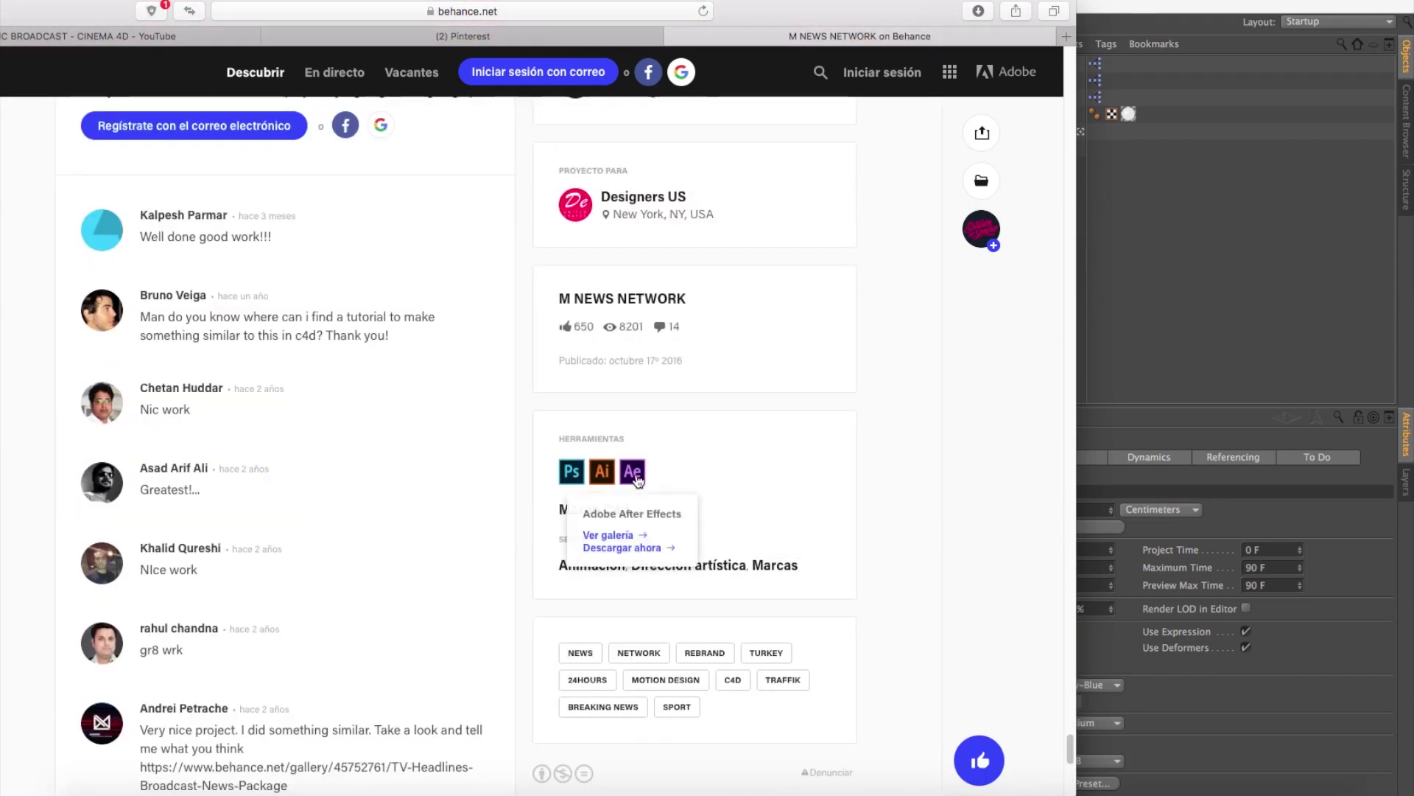
{"action": "mouse_move", "coordinate": [570, 472]}
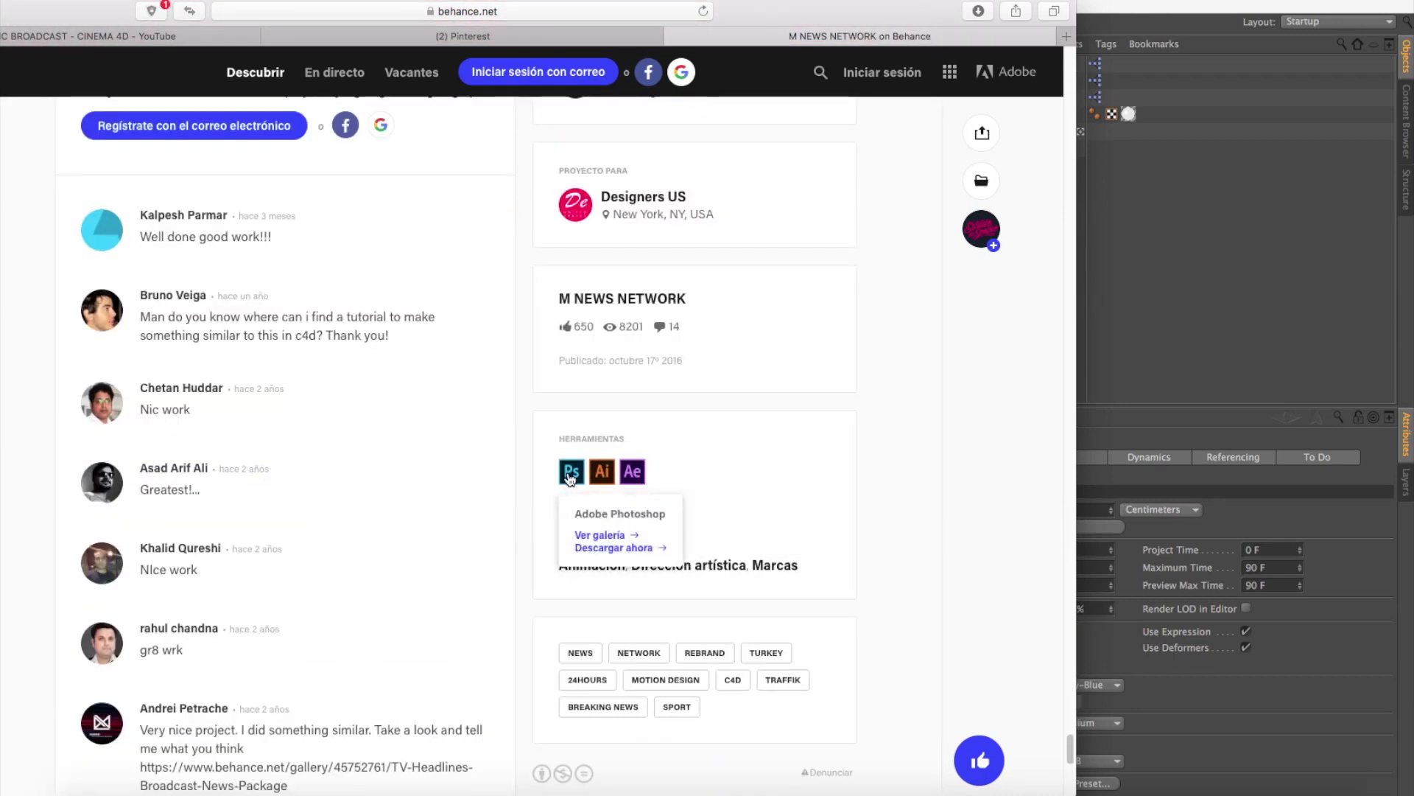
{"action": "mouse_move", "coordinate": [91, 9]}
{"action": "left_mouse_down"}
{"action": "mouse_move", "coordinate": [319, 7]}
{"action": "mouse_move", "coordinate": [289, 3]}
{"action": "left_mouse_up"}
{"action": "left_click_drag", "start_coordinate": [289, 4], "coordinate": [308, 4]}
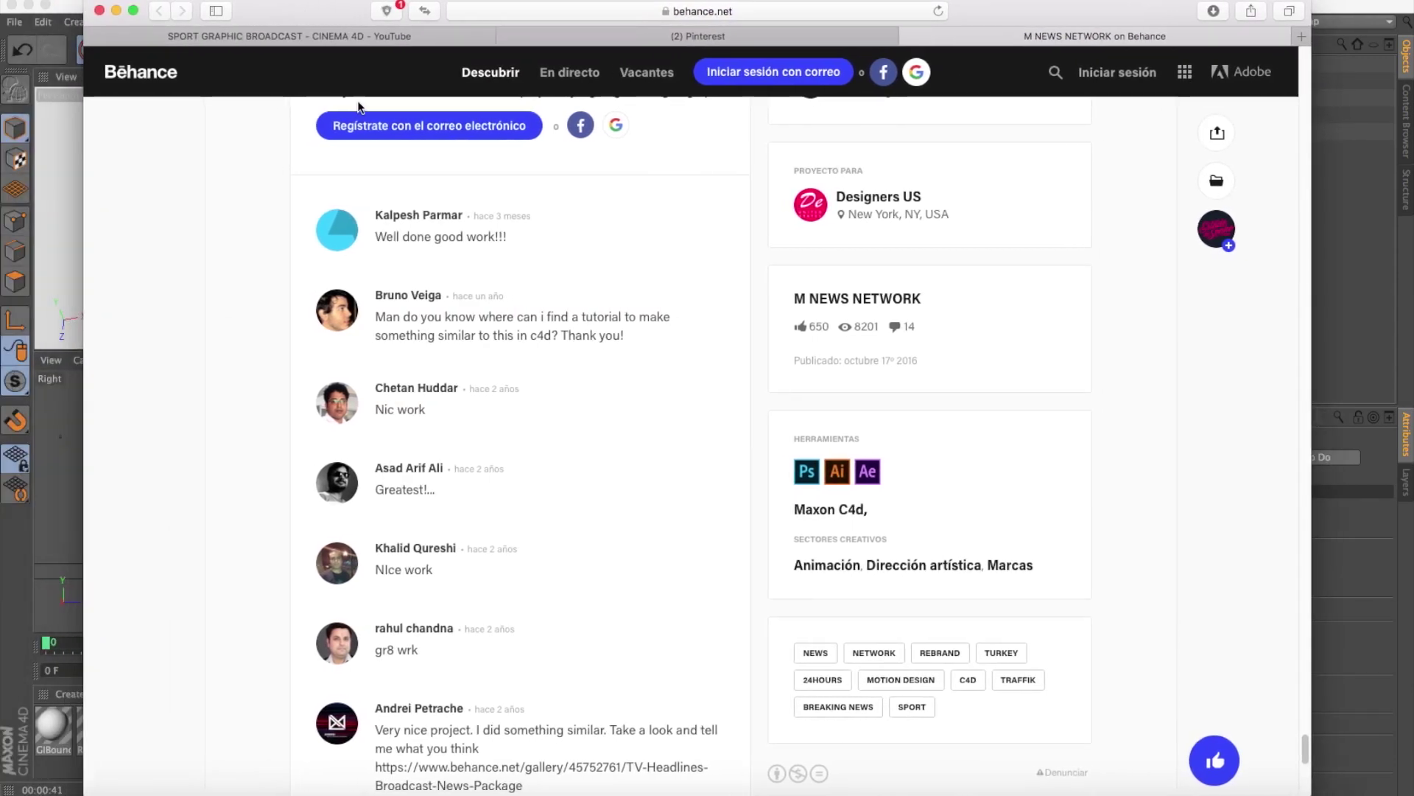
Look over the SPORT GRAPHIC BROADCAST - CINEMA 4D YouTube video page.
{"action": "left_click", "coordinate": [360, 35]}
{"action": "scroll", "coordinate": [457, 259], "scroll_direction": "up", "scroll_amount": 1}
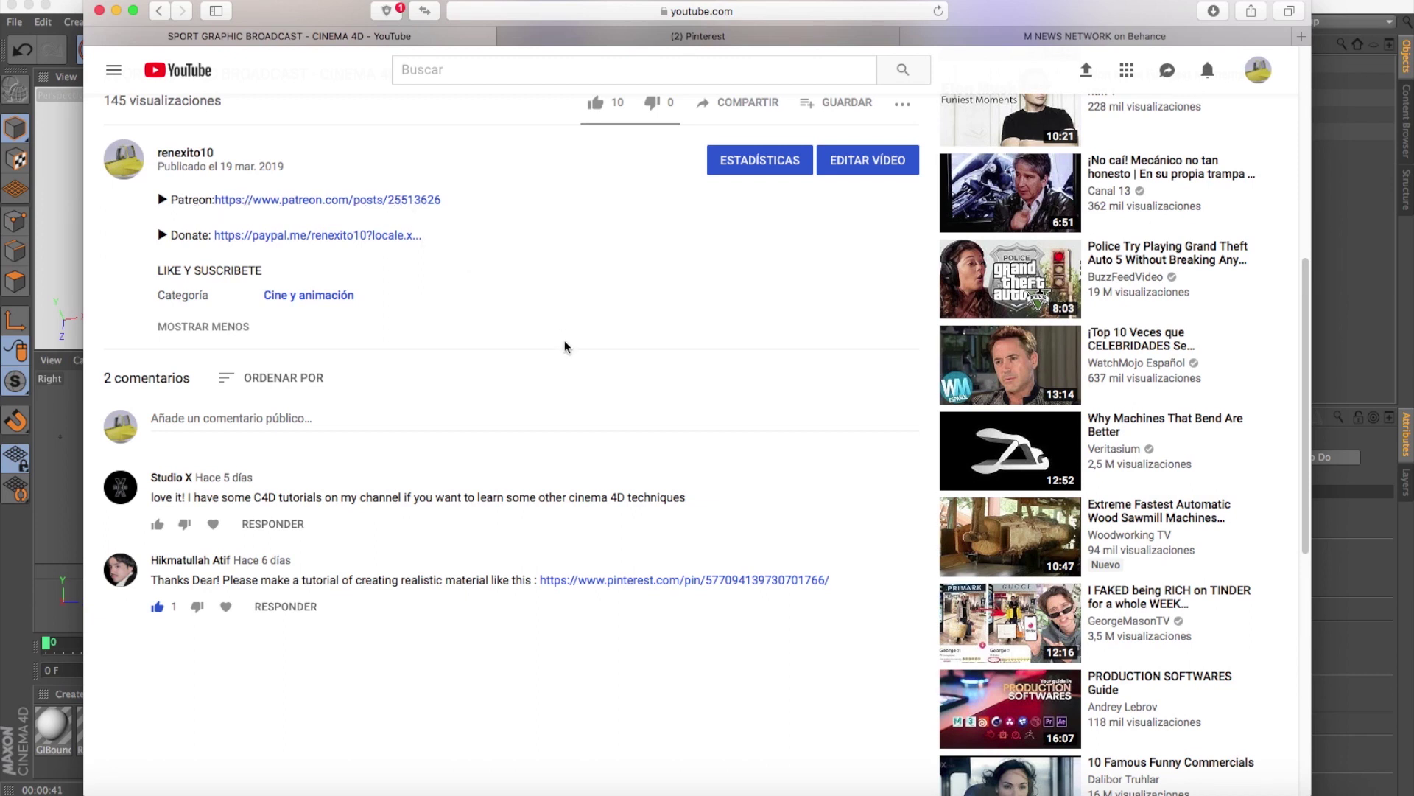
{"action": "scroll", "coordinate": [584, 376], "scroll_direction": "up", "scroll_amount": 3}
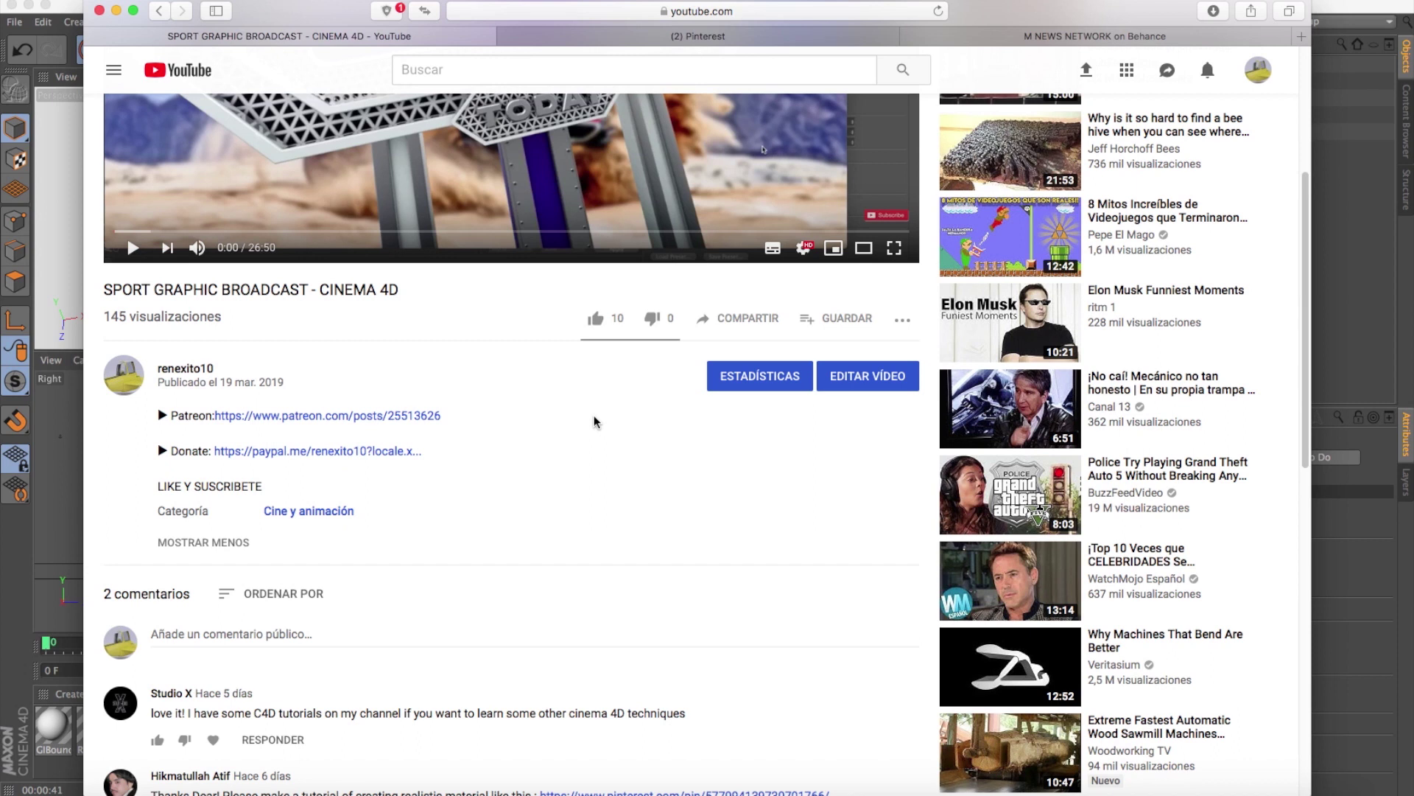
{"action": "scroll", "coordinate": [594, 416], "scroll_direction": "up", "scroll_amount": 1}
{"action": "scroll", "coordinate": [569, 478], "scroll_direction": "up", "scroll_amount": 1}
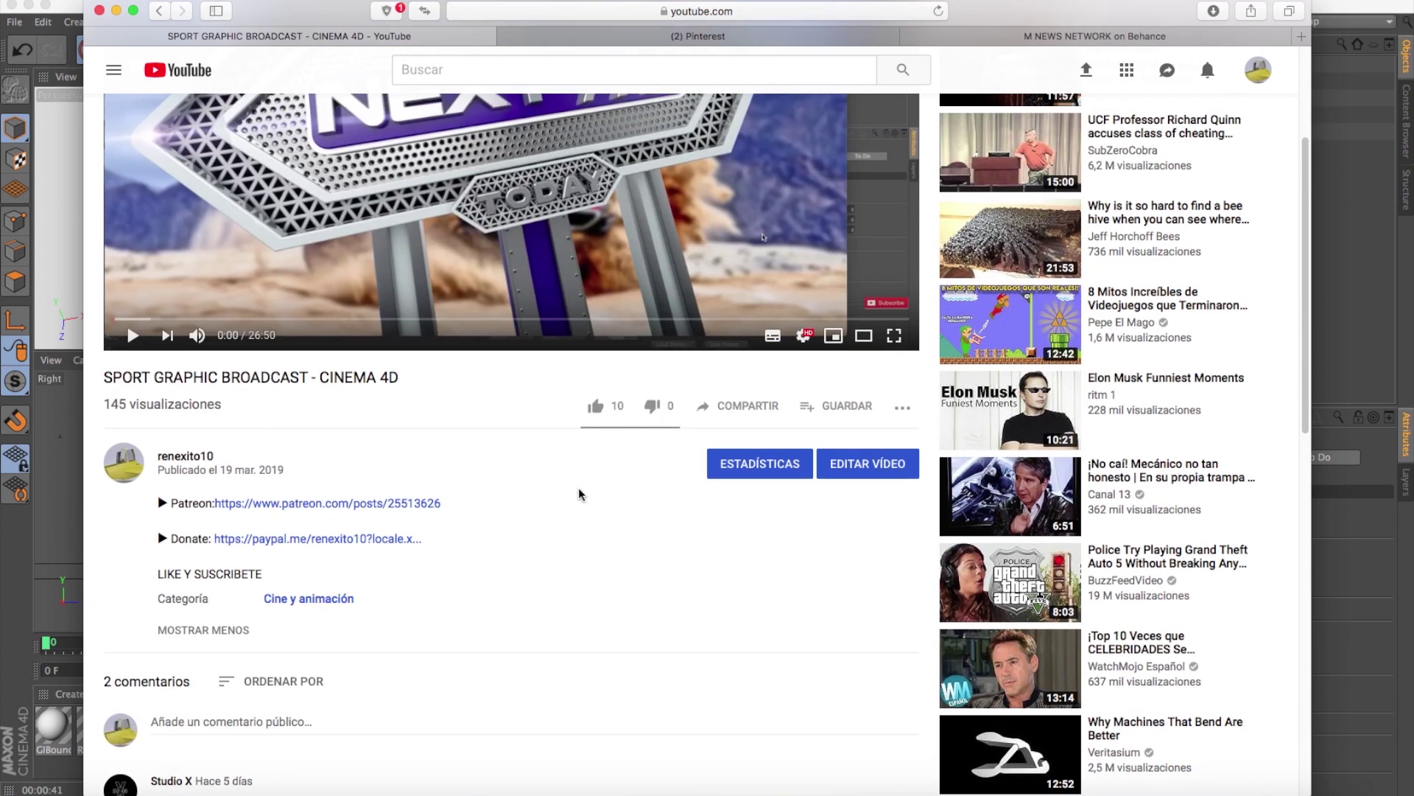
{"action": "scroll", "coordinate": [601, 568], "scroll_direction": "up", "scroll_amount": 1}
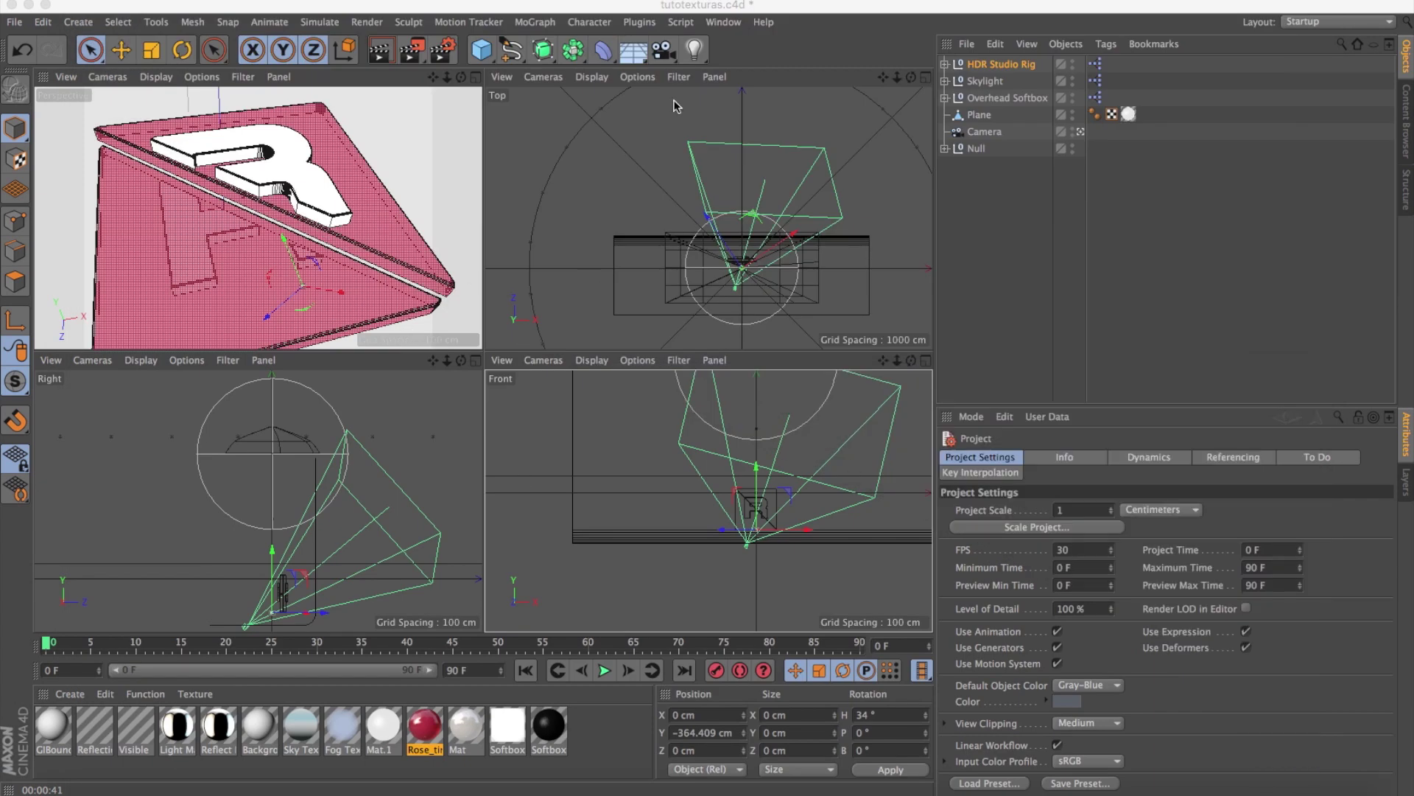
Switch to the empty Untitled 3 scene and show the primitive objects palette.
{"action": "left_click", "coordinate": [722, 22]}
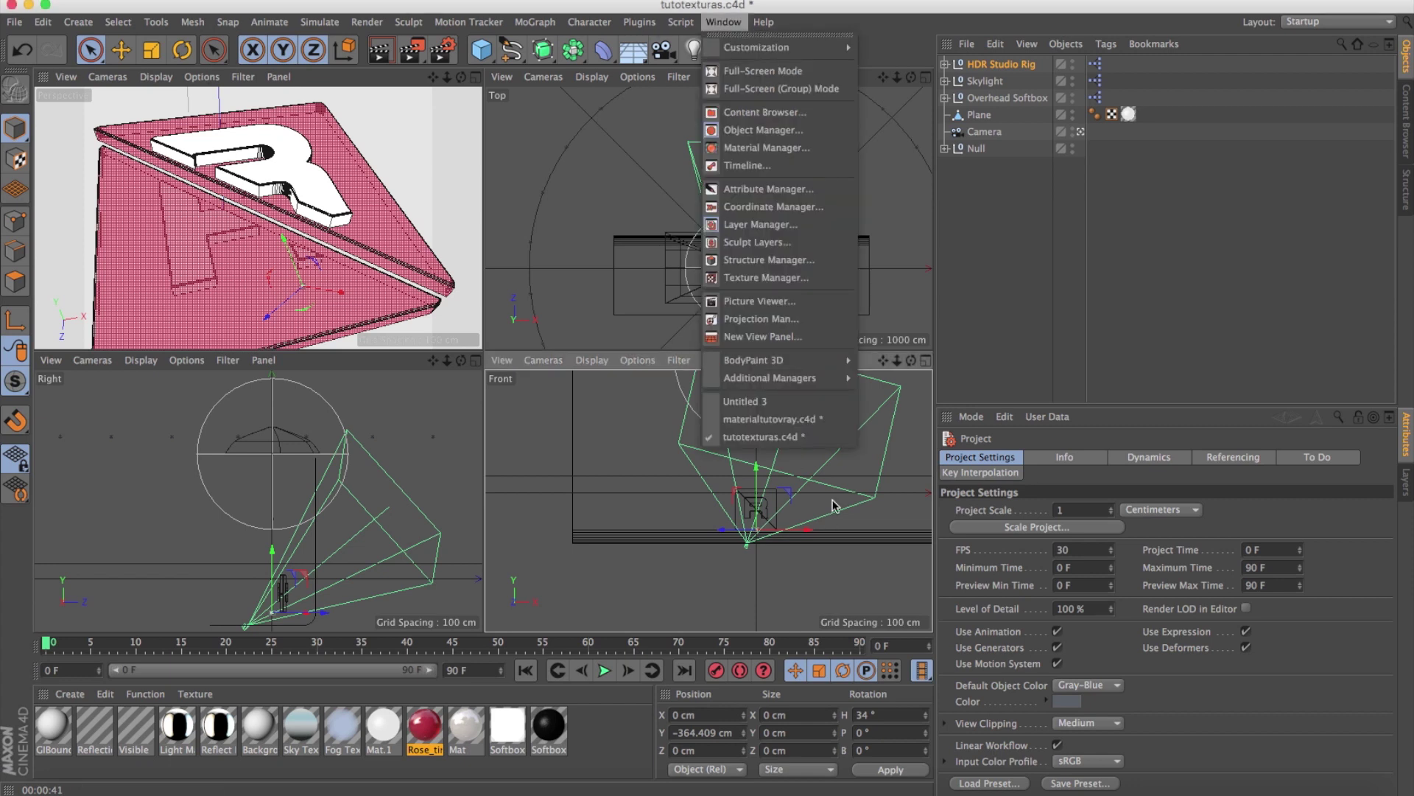
{"action": "left_click", "coordinate": [775, 401]}
{"action": "left_click", "coordinate": [481, 50]}
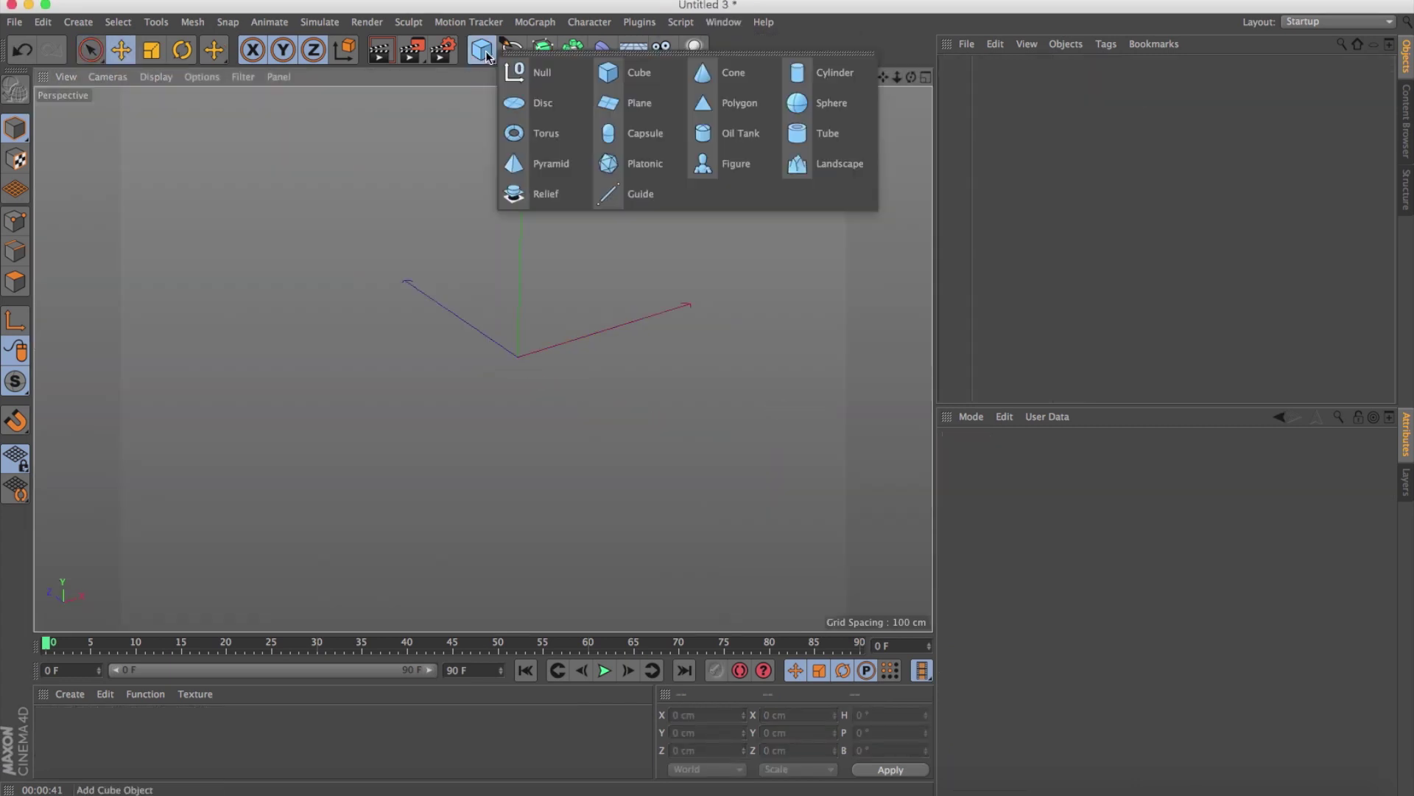
Add a Plane with 1 height segment and make it editable.
{"action": "left_click", "coordinate": [653, 104]}
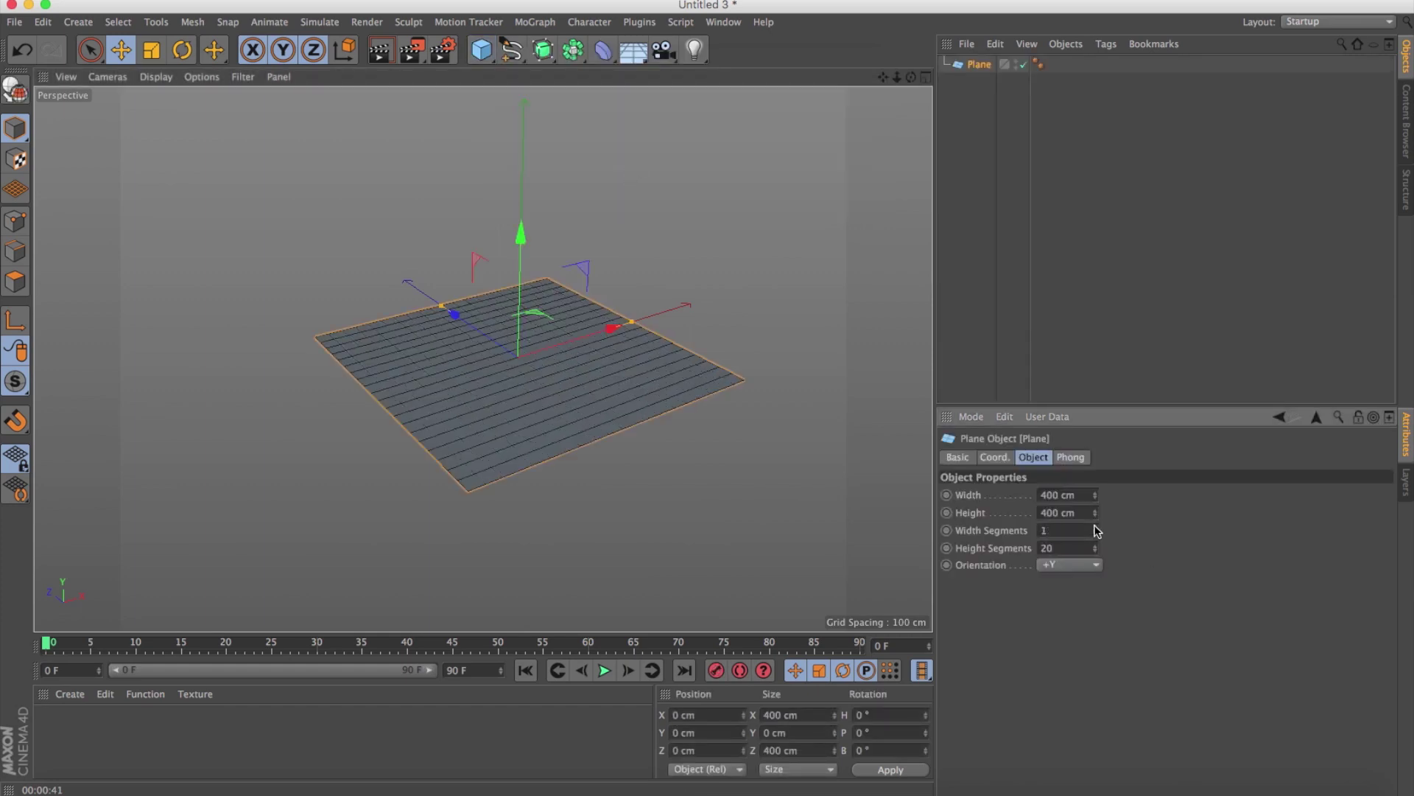
{"action": "left_click_drag", "start_coordinate": [1098, 549], "coordinate": [1099, 549]}
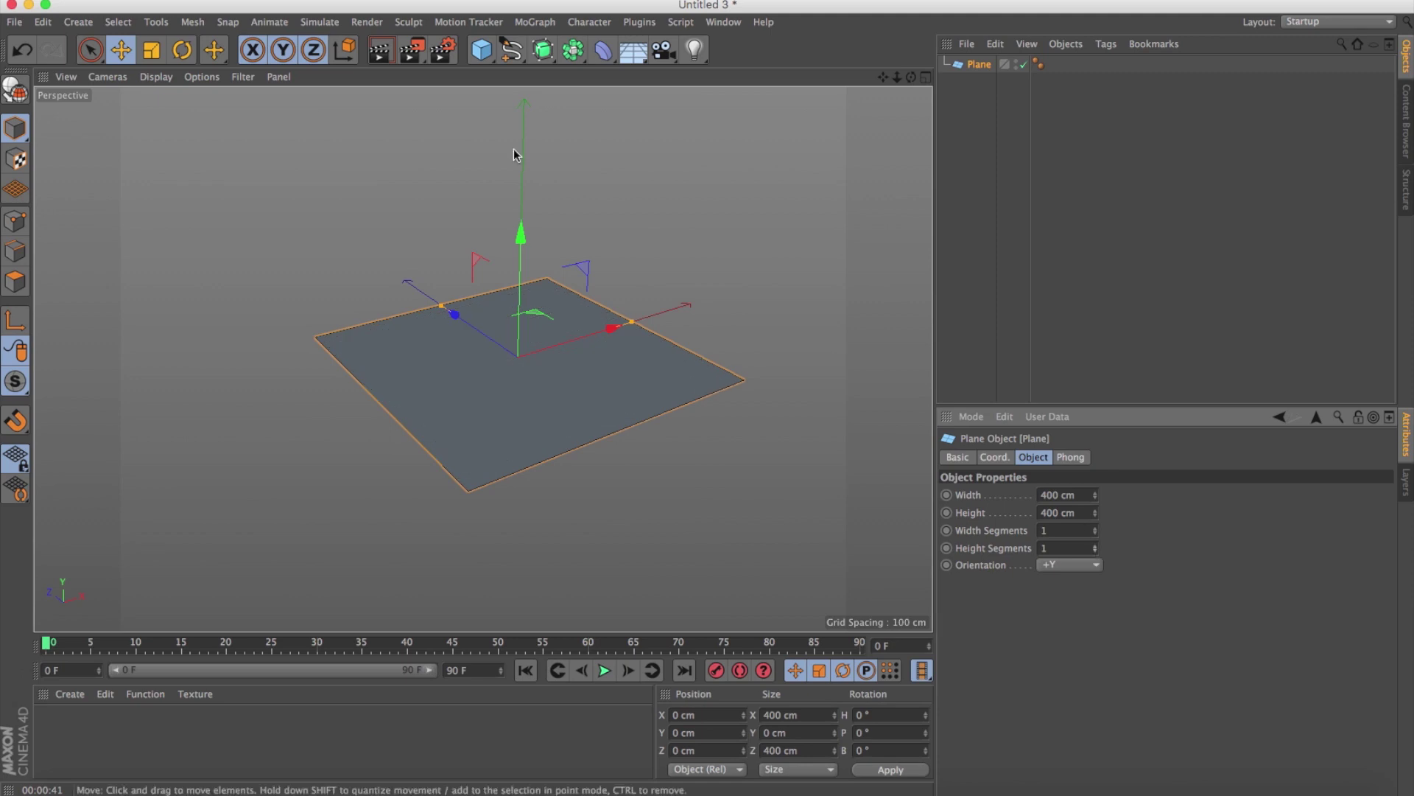
{"action": "left_click", "coordinate": [15, 90]}
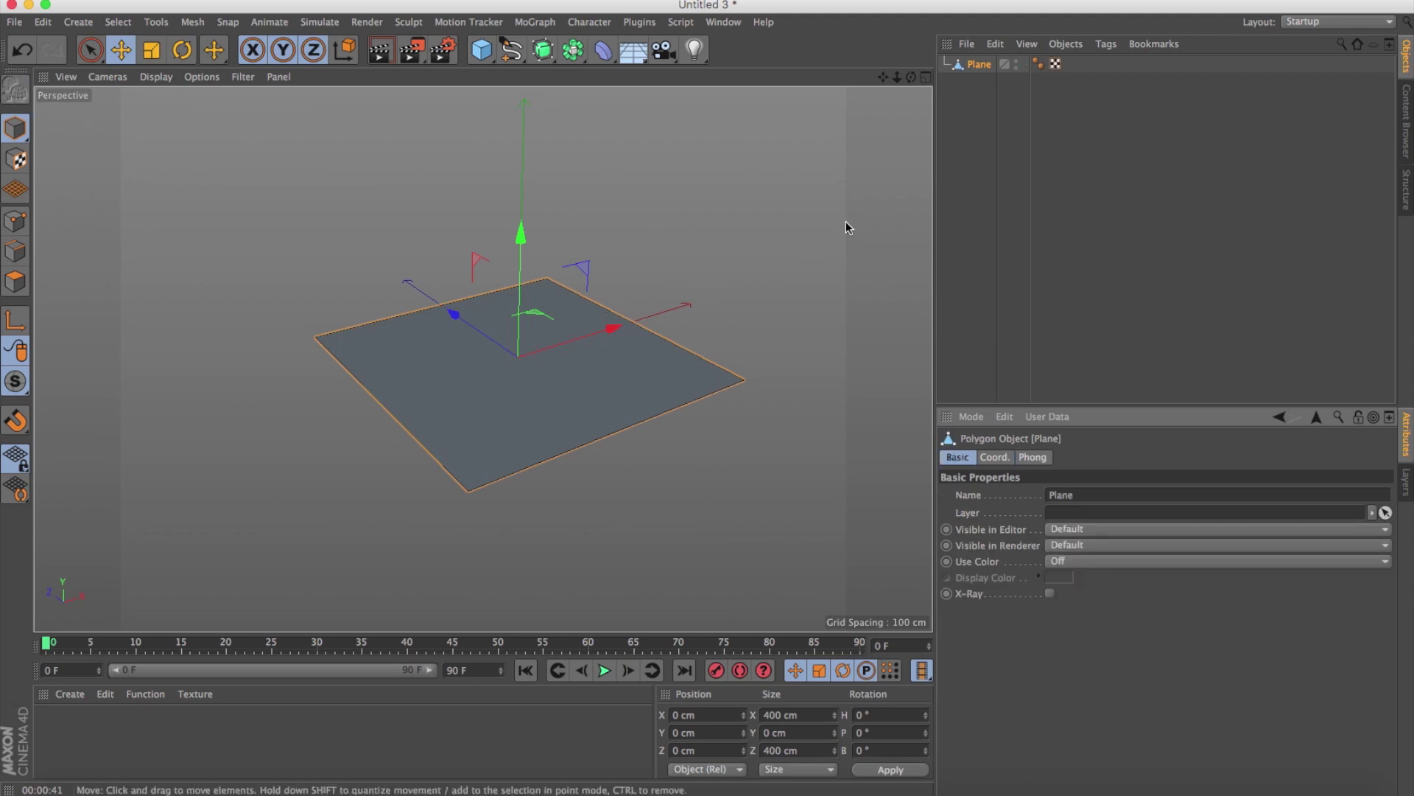
In Edge mode, raise the plane's back edge into a wall and select the corner edge.
{"action": "left_click_drag", "start_coordinate": [883, 78], "coordinate": [875, 145]}
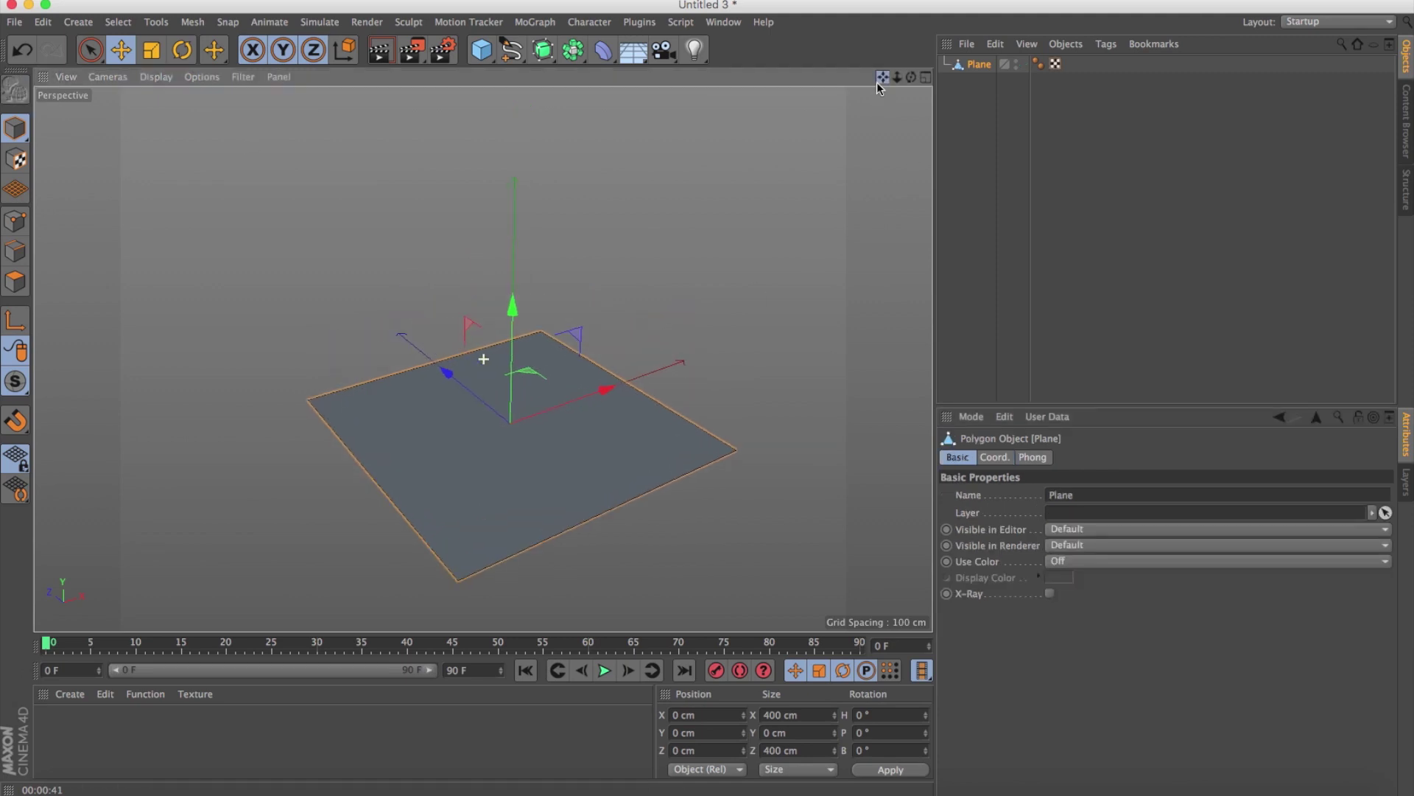
{"action": "left_click", "coordinate": [9, 257]}
{"action": "left_click", "coordinate": [431, 365]}
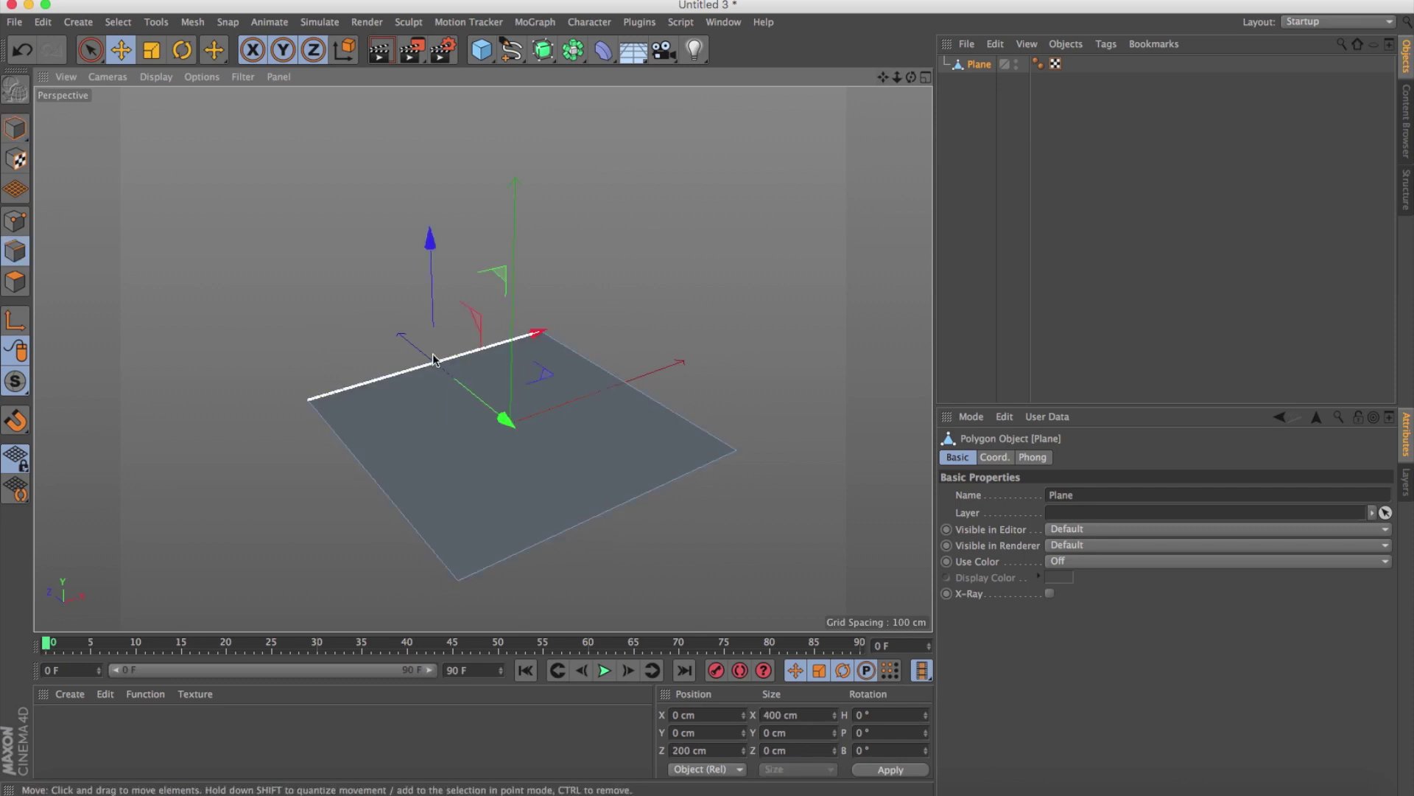
{"action": "left_click_drag", "start_coordinate": [435, 295], "coordinate": [430, 350], "text": "ctrl"}
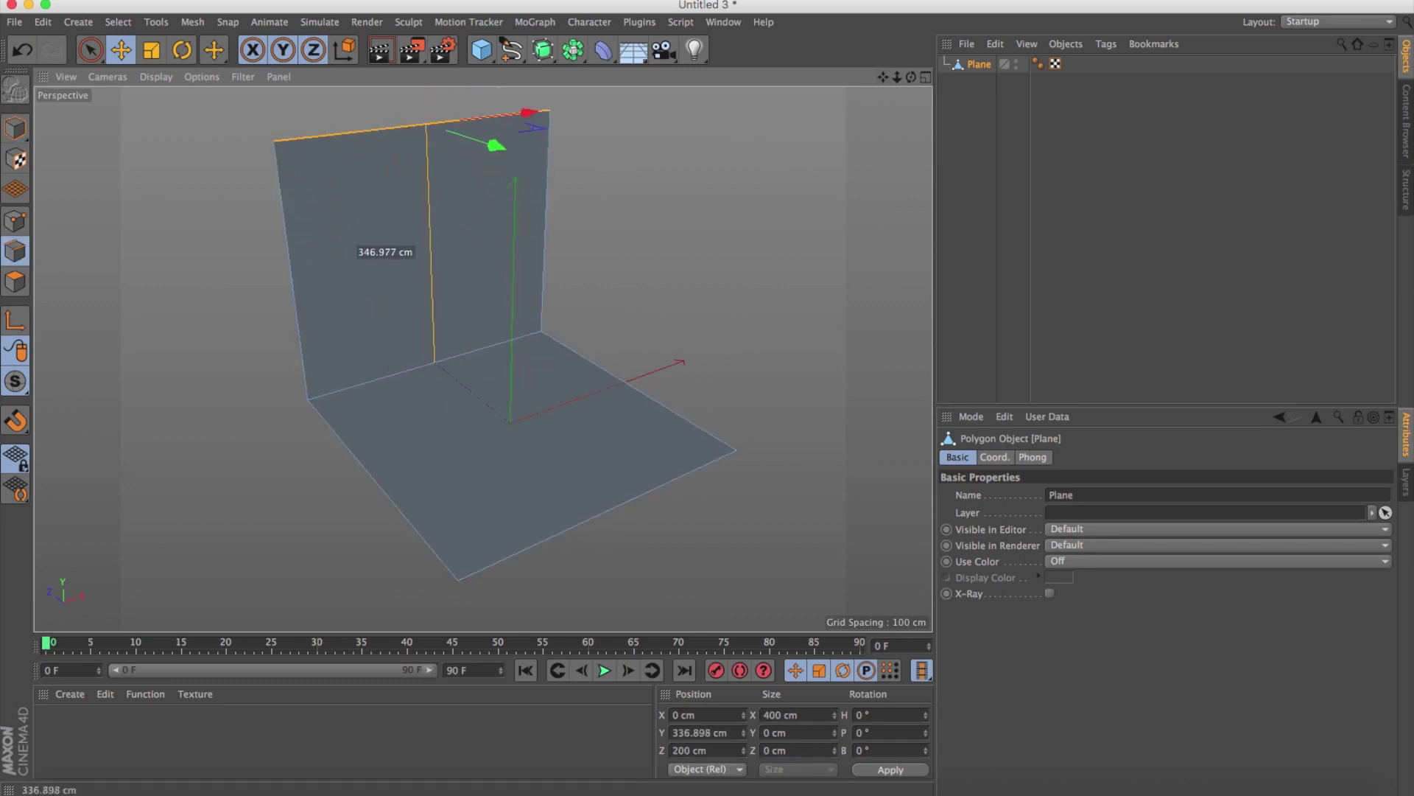
{"action": "left_click", "coordinate": [457, 356]}
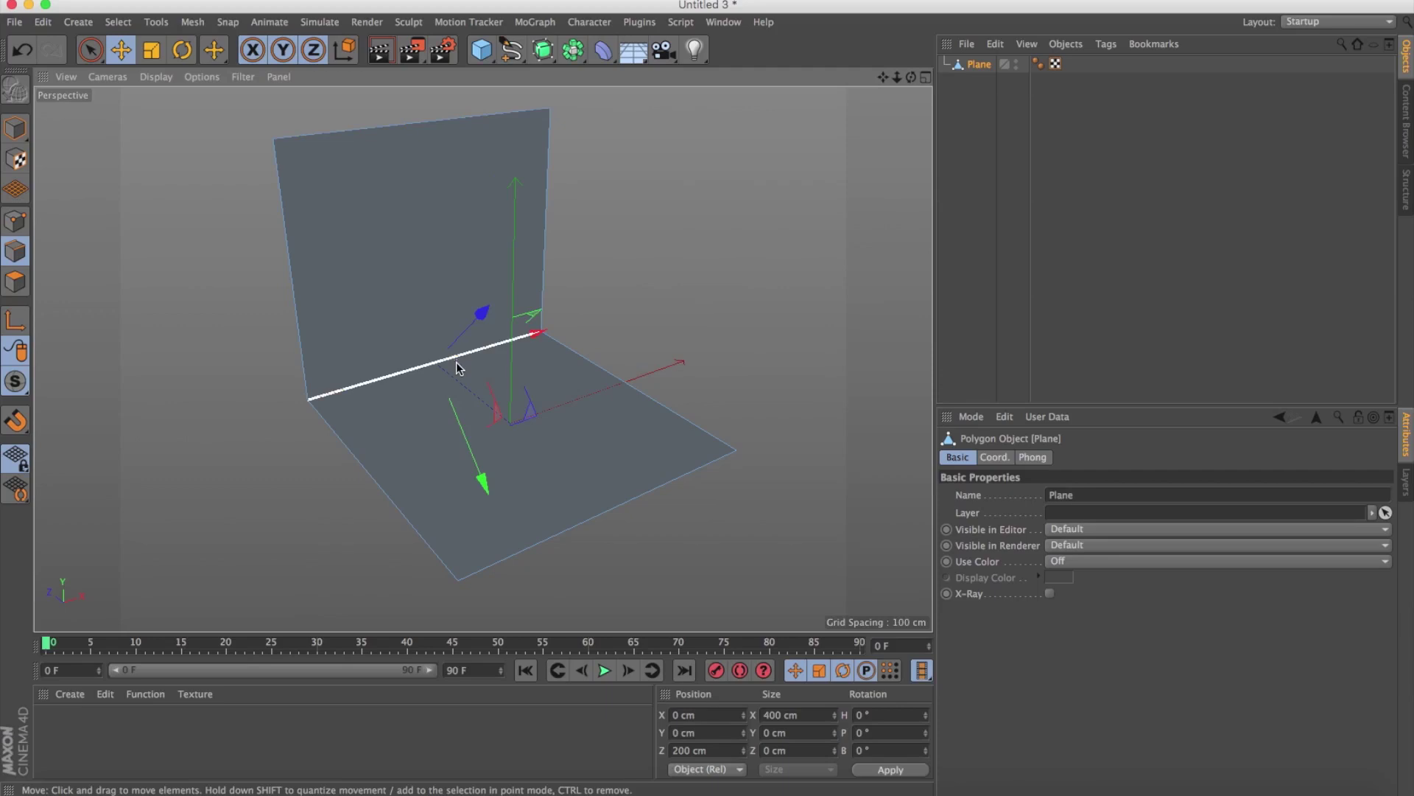
{"action": "right_click", "coordinate": [531, 382]}
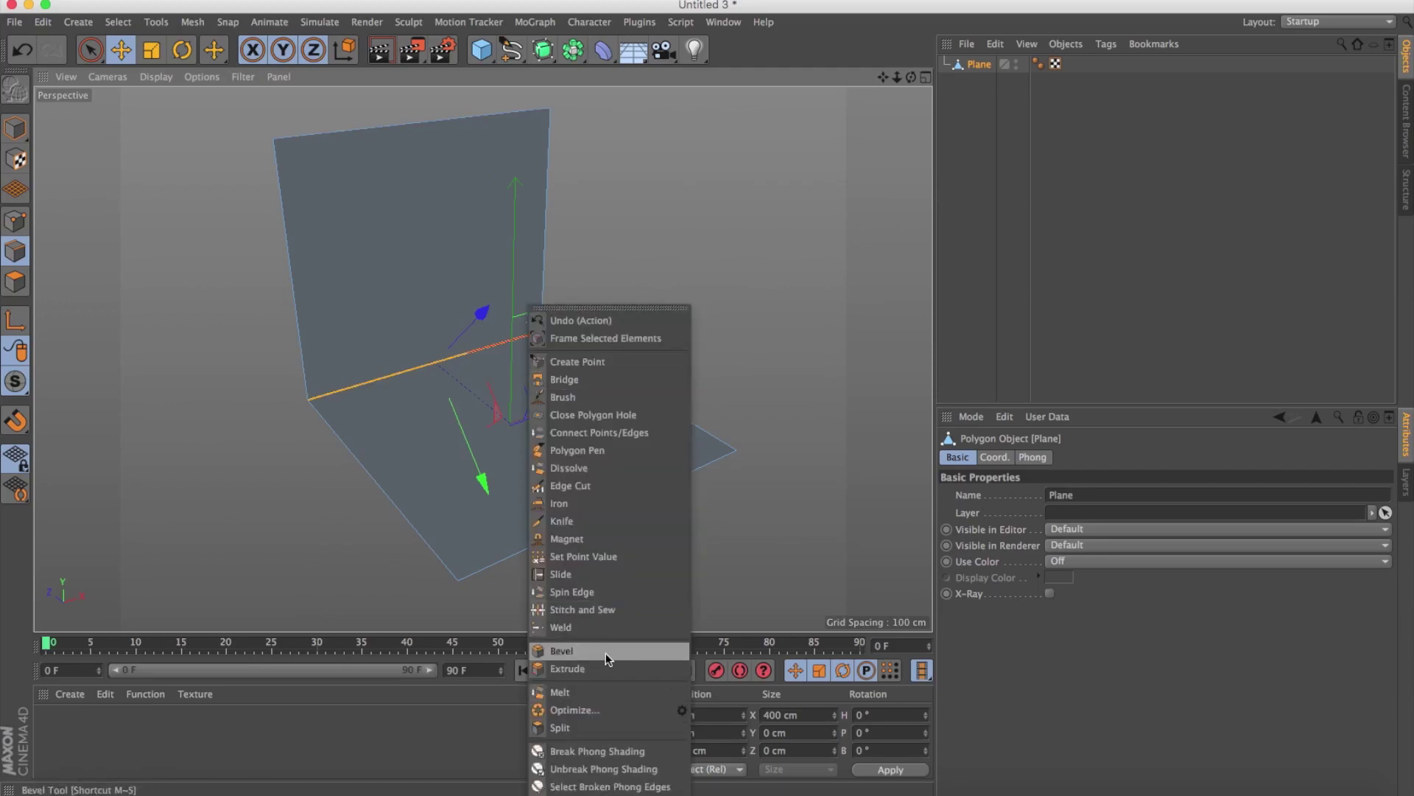
Bevel the wall–floor edge with a 45 cm offset and 7 subdivisions.
{"action": "left_click", "coordinate": [604, 651]}
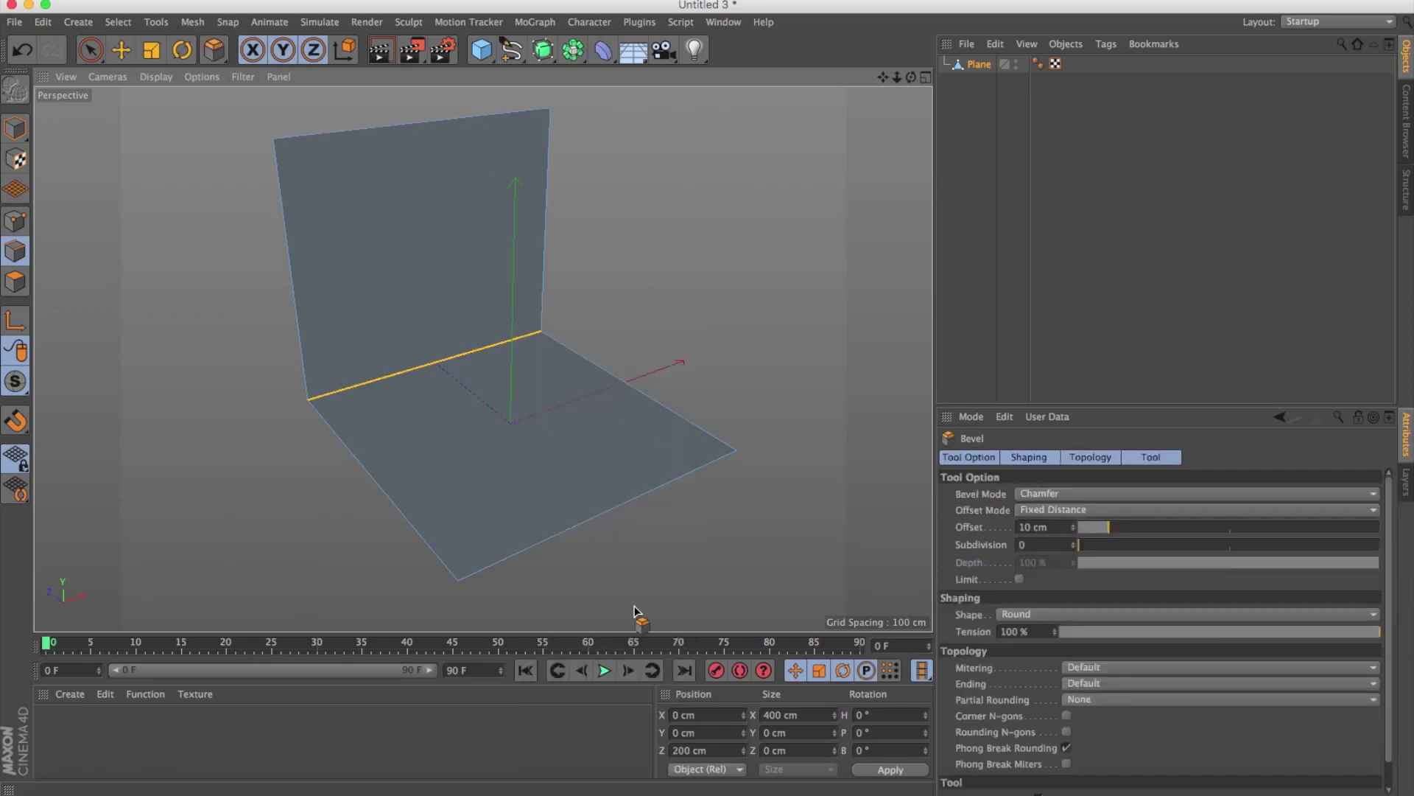
{"action": "double_click", "coordinate": [1072, 543]}
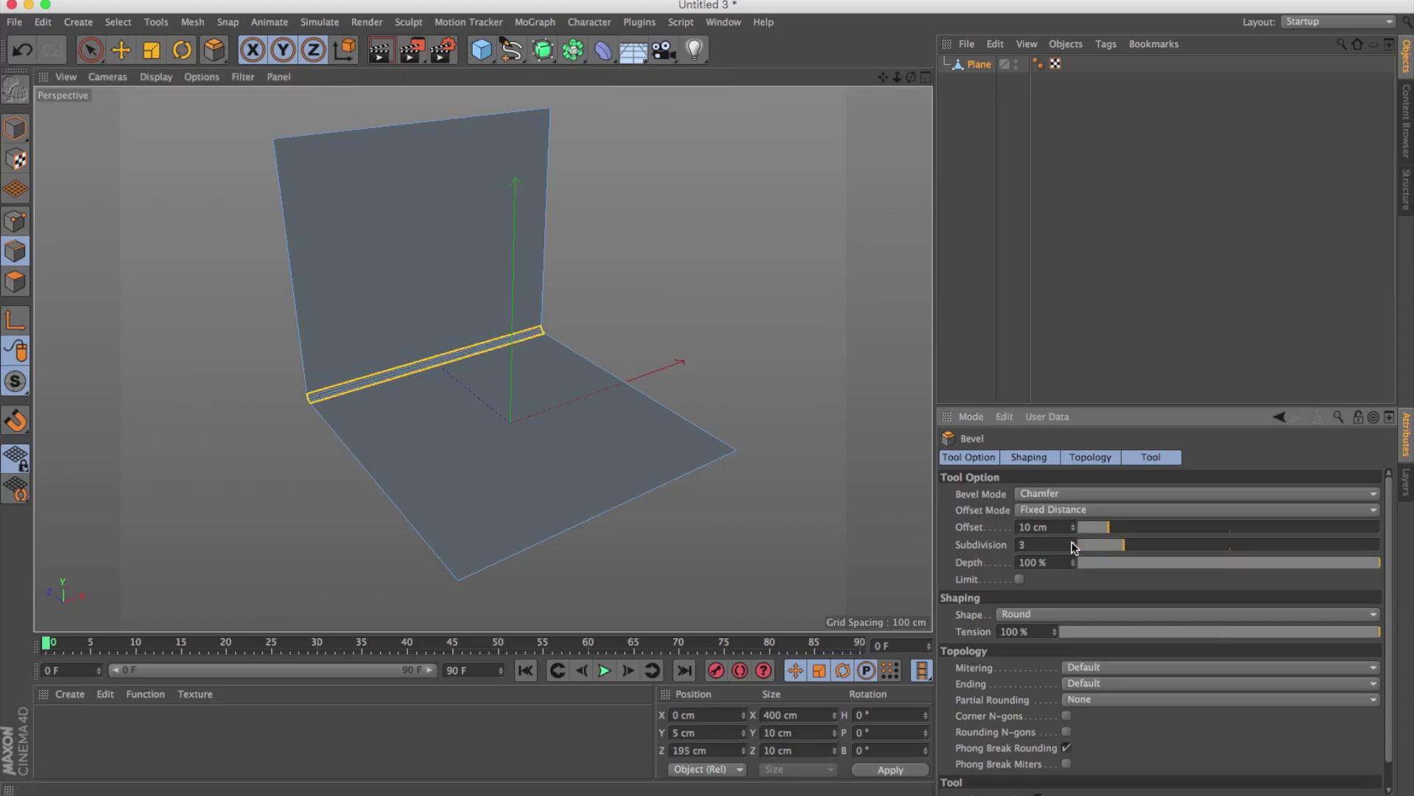
{"action": "left_click_drag", "start_coordinate": [1111, 527], "coordinate": [1214, 528]}
{"action": "left_click", "coordinate": [1073, 542]}
{"action": "left_click", "coordinate": [1073, 542]}
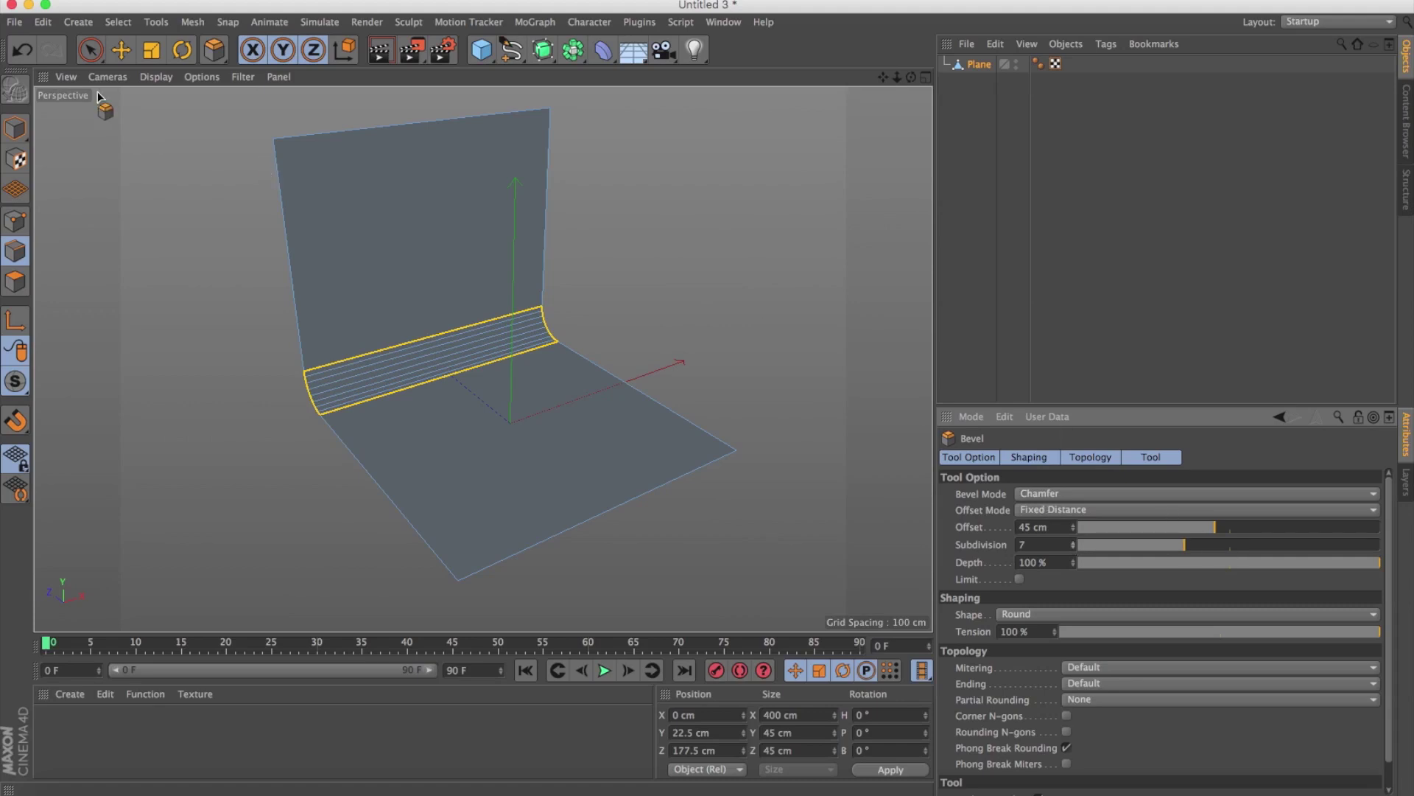
{"action": "left_click", "coordinate": [15, 128]}
Scale the backdrop to about 844 cm wide and show all four views.
{"action": "left_click", "coordinate": [151, 49]}
{"action": "left_click_drag", "start_coordinate": [608, 388], "coordinate": [694, 361]}
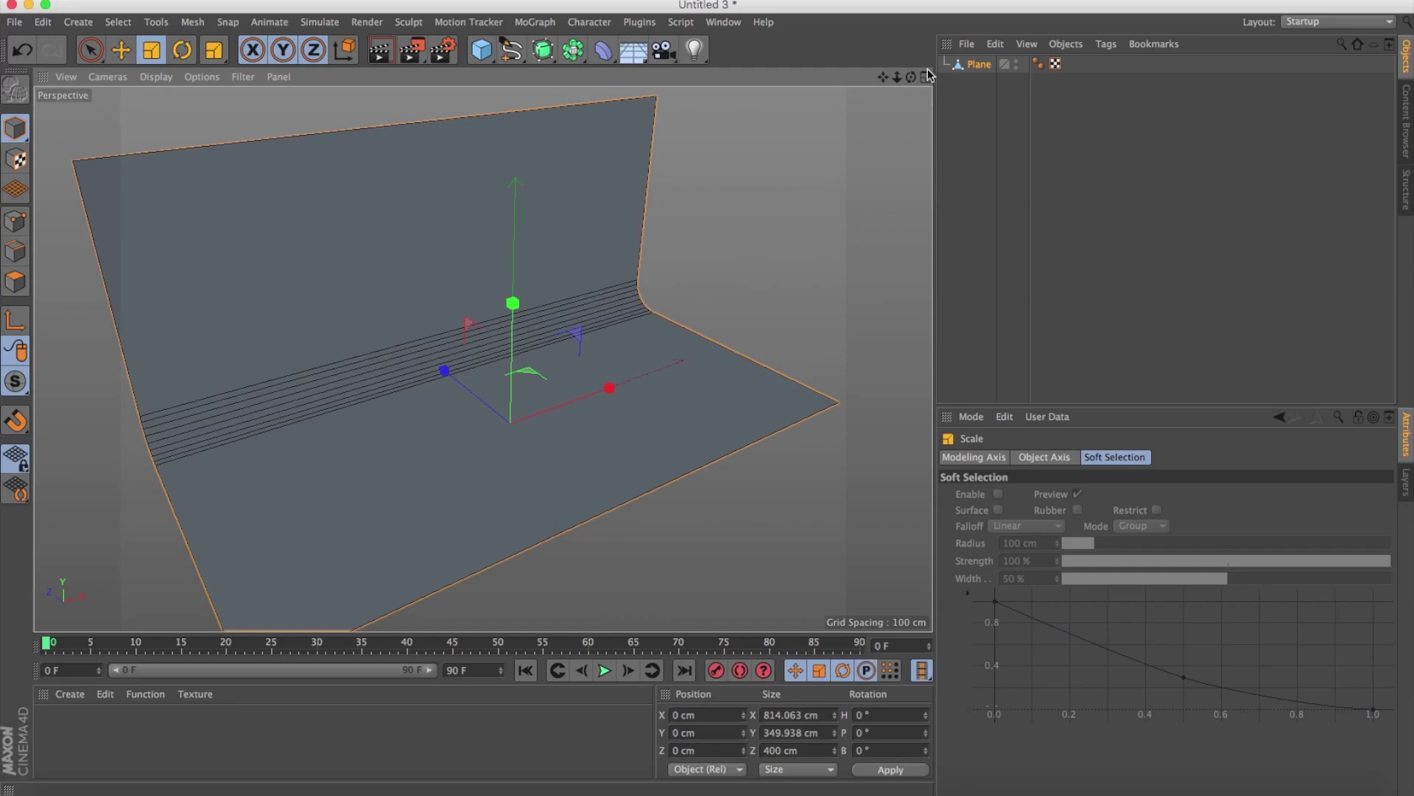
{"action": "left_click_drag", "start_coordinate": [884, 77], "coordinate": [483, 357]}
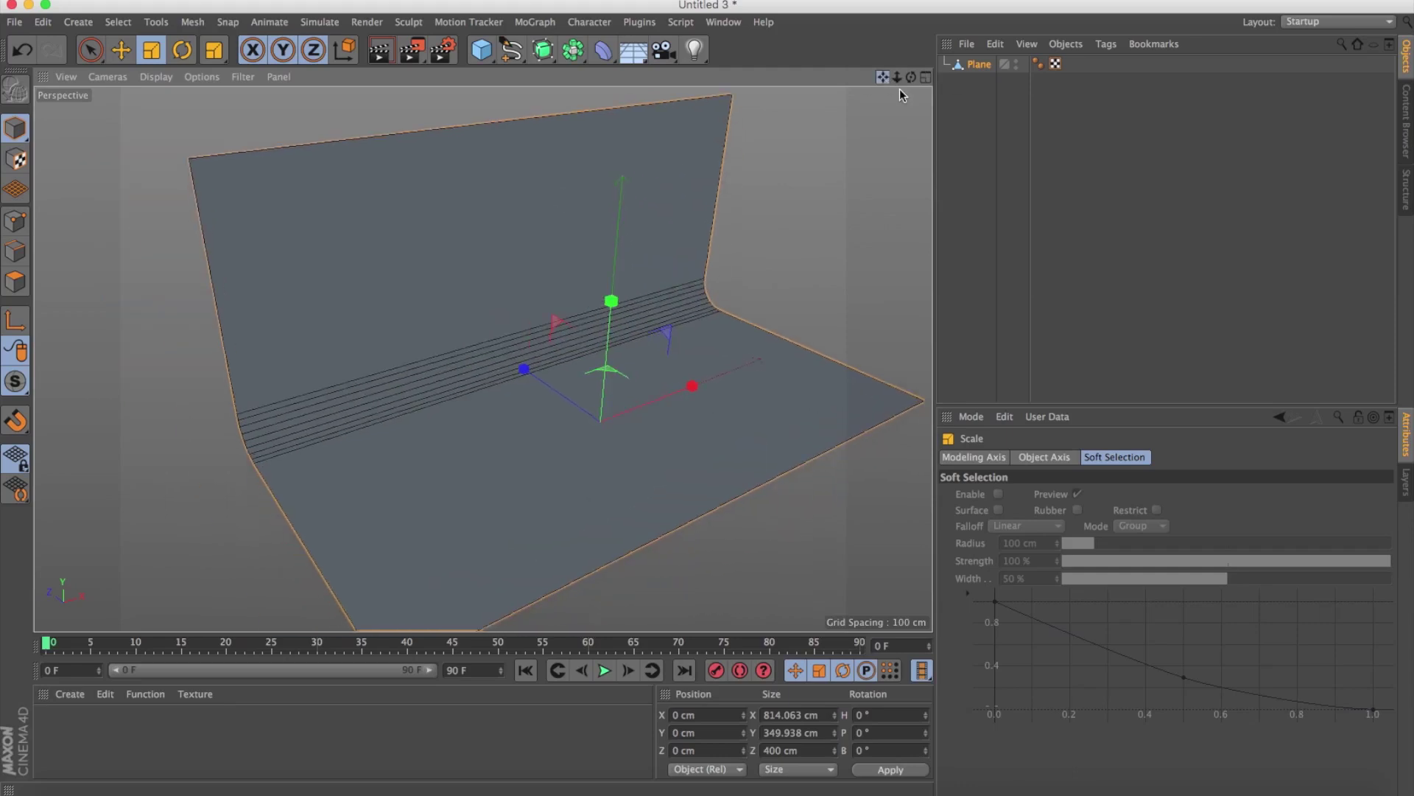
{"action": "left_click_drag", "start_coordinate": [911, 77], "coordinate": [486, 358]}
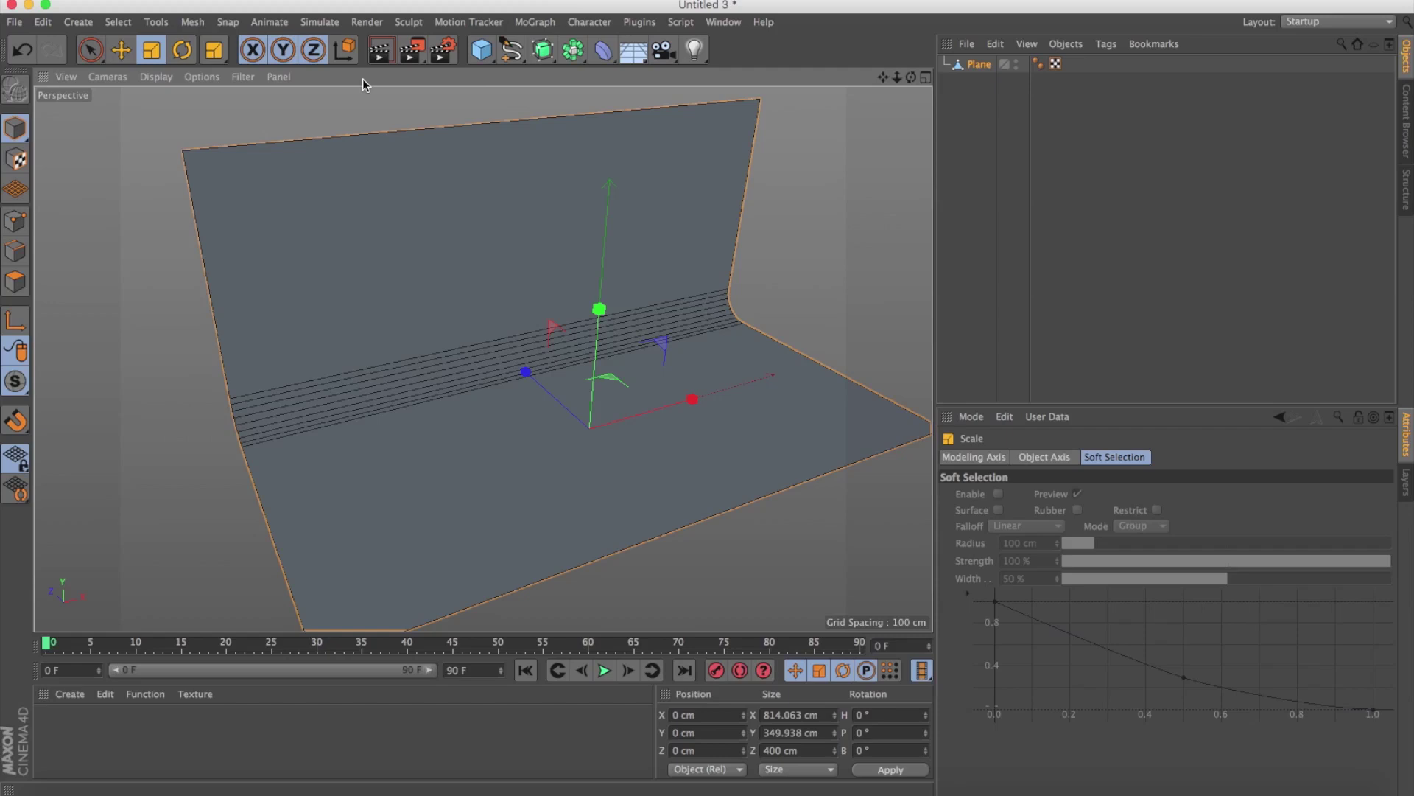
{"action": "left_click", "coordinate": [925, 77]}
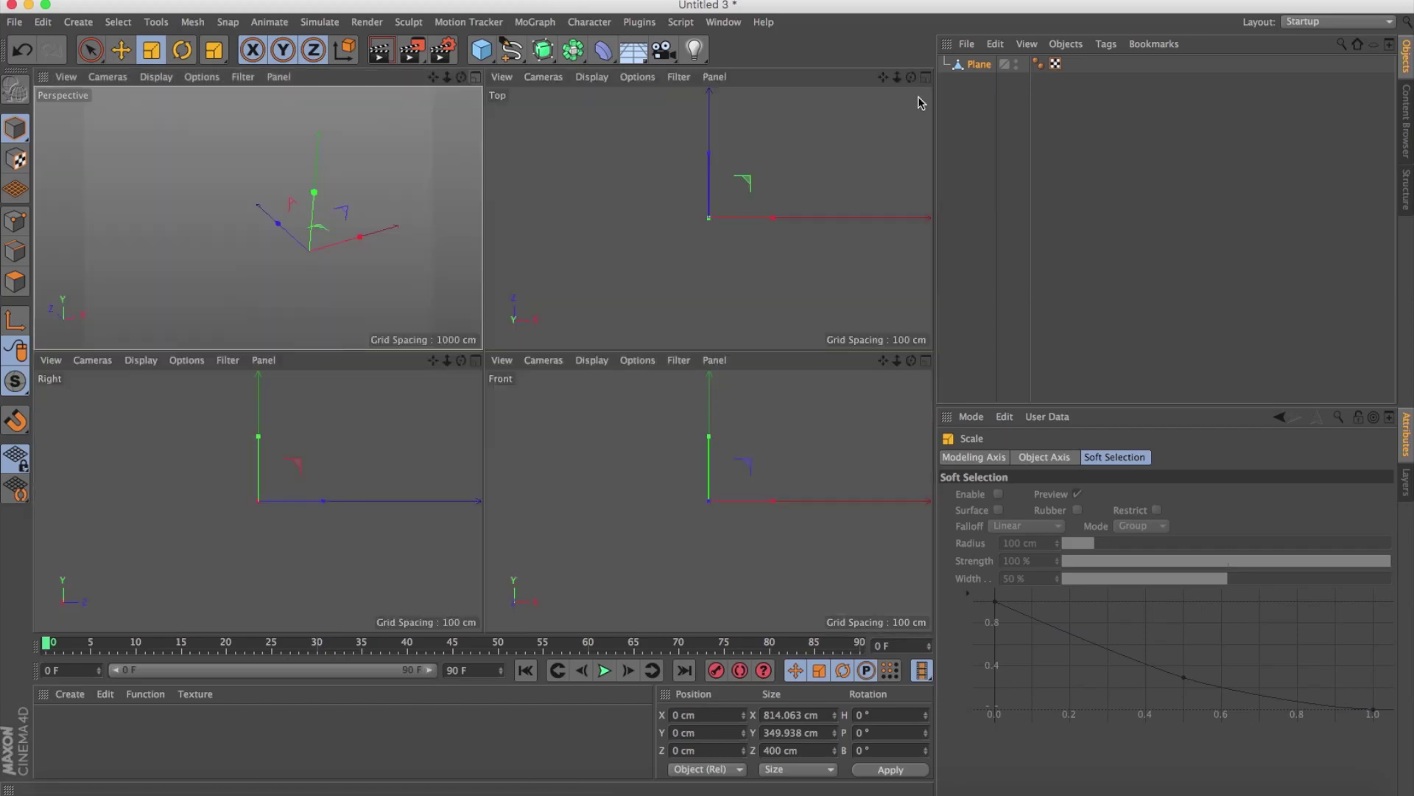
{"action": "mouse_move", "coordinate": [899, 361]}
{"action": "left_mouse_down"}
{"action": "mouse_move", "coordinate": [913, 360]}
{"action": "mouse_move", "coordinate": [873, 383]}
{"action": "left_mouse_up"}
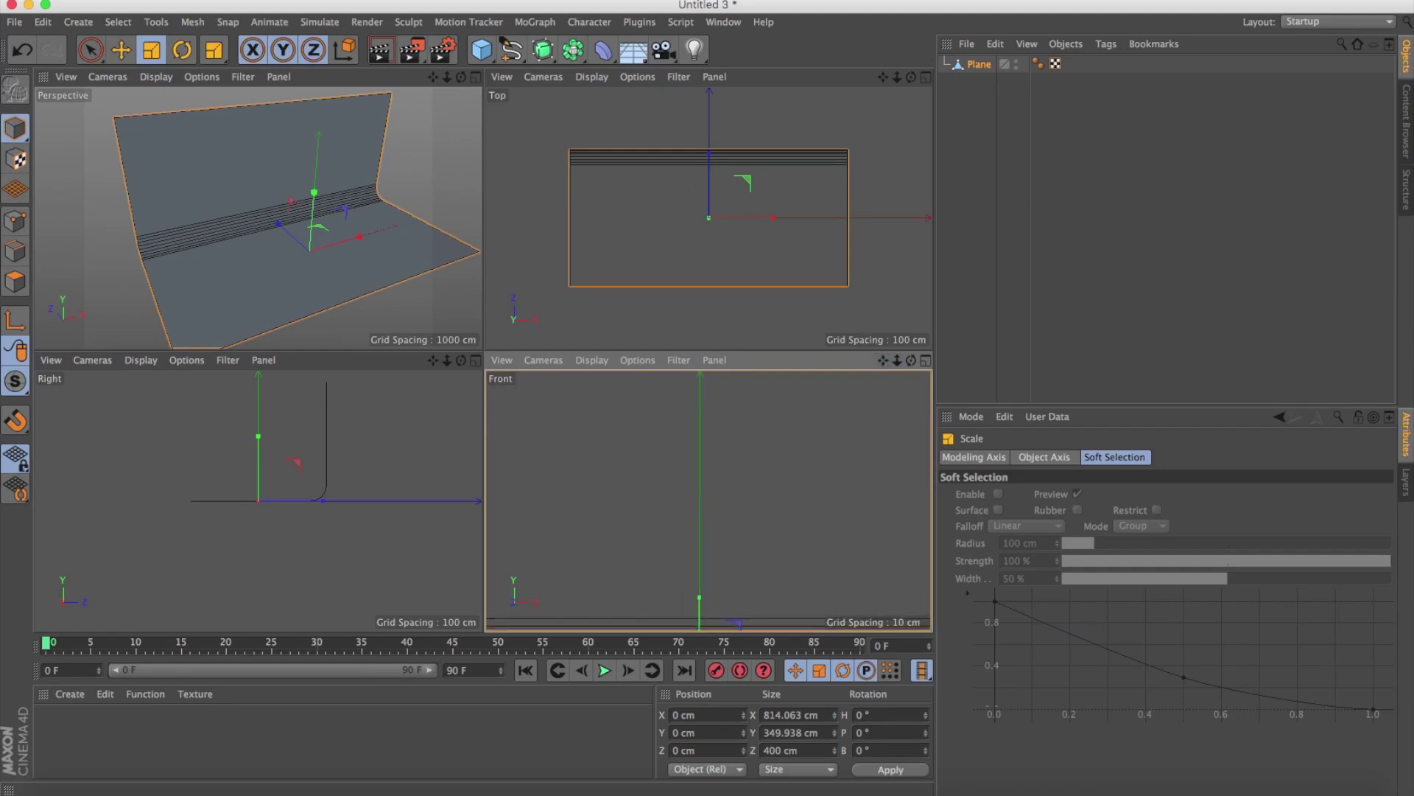
Open the spline shapes palette.
{"action": "left_click", "coordinate": [510, 49]}
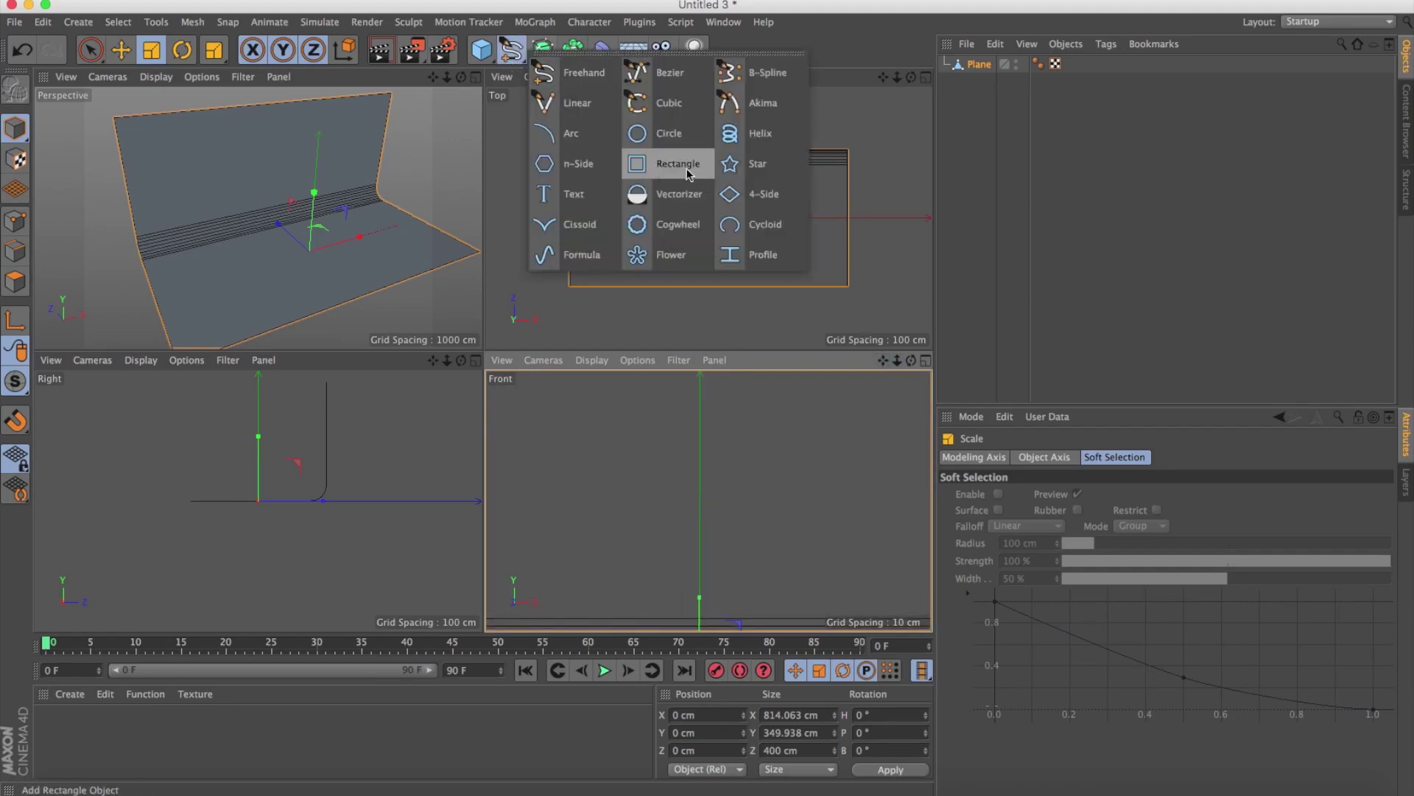
Add a Rectangle spline, then select the backdrop plane and lower it.
{"action": "left_click", "coordinate": [690, 173]}
{"action": "left_click_drag", "start_coordinate": [883, 360], "coordinate": [710, 496]}
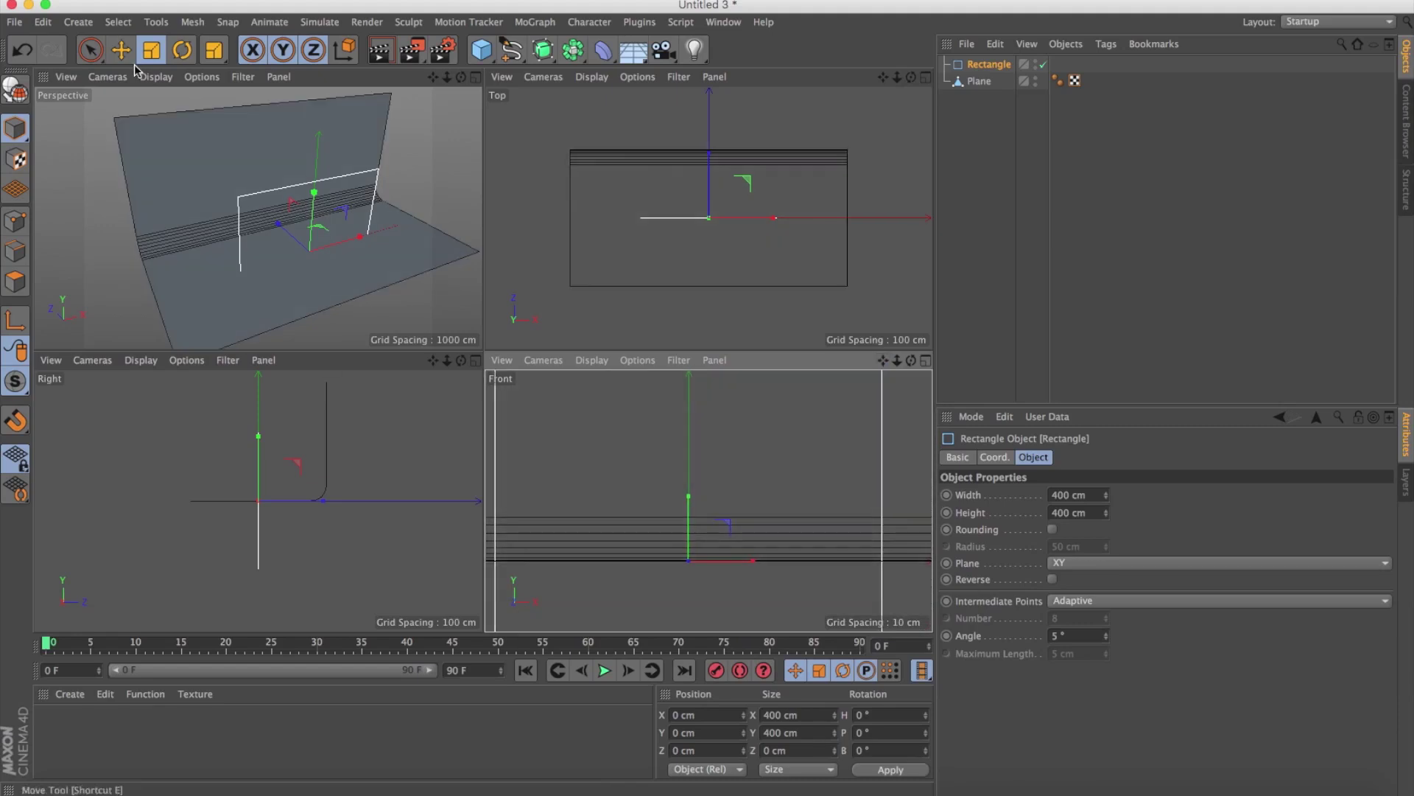
{"action": "left_click", "coordinate": [90, 49]}
{"action": "left_click", "coordinate": [204, 137]}
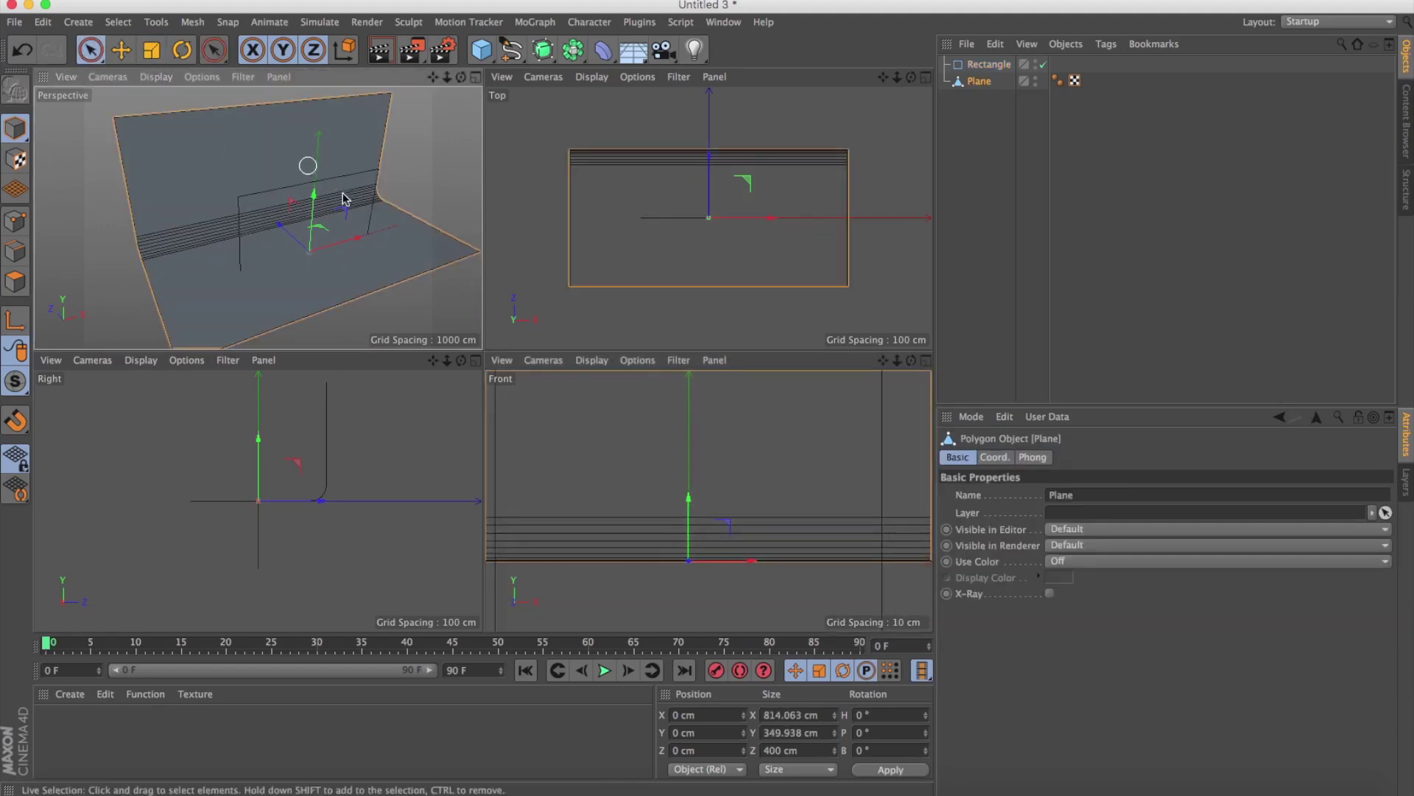
{"action": "left_click_drag", "start_coordinate": [315, 199], "coordinate": [321, 306]}
{"action": "scroll", "coordinate": [336, 239], "scroll_direction": "down", "scroll_amount": 2}
{"action": "scroll", "coordinate": [336, 240], "scroll_direction": "down", "scroll_amount": 2}
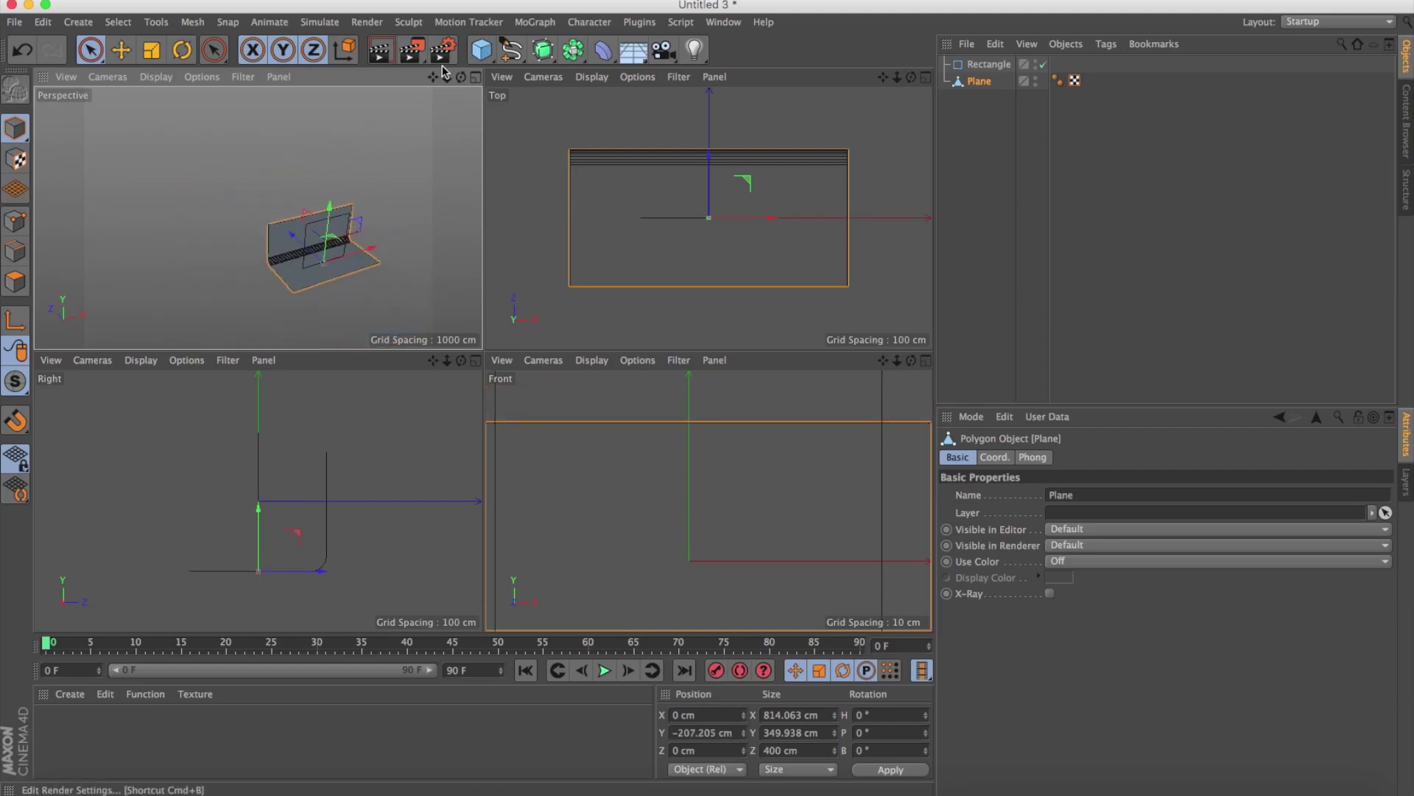
{"action": "left_click_drag", "start_coordinate": [432, 76], "coordinate": [402, 47]}
Scale the backdrop to 2411 cm wide, lower it further and hide it in the viewport.
{"action": "left_click", "coordinate": [151, 50]}
{"action": "left_click_drag", "start_coordinate": [356, 261], "coordinate": [516, 184]}
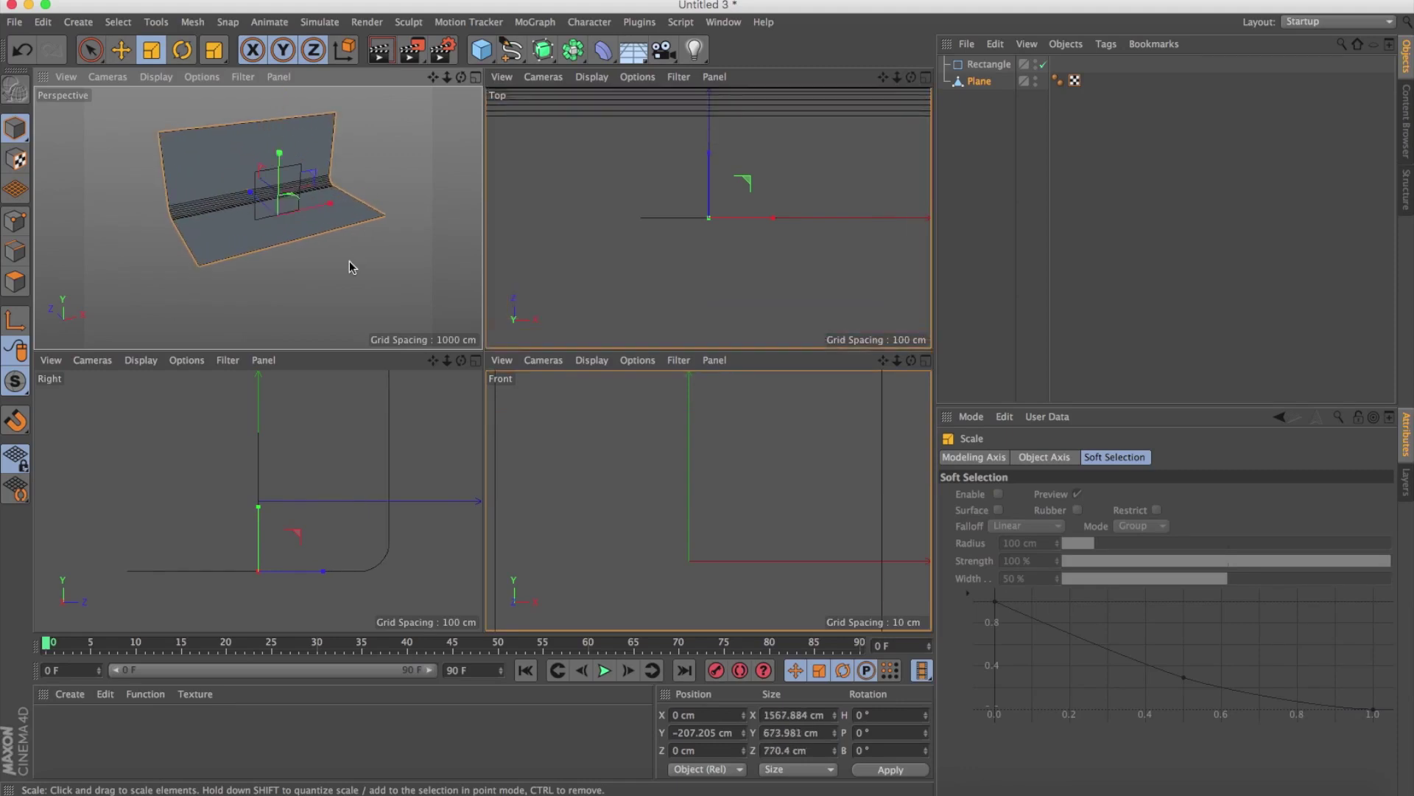
{"action": "left_click_drag", "start_coordinate": [382, 258], "coordinate": [530, 243]}
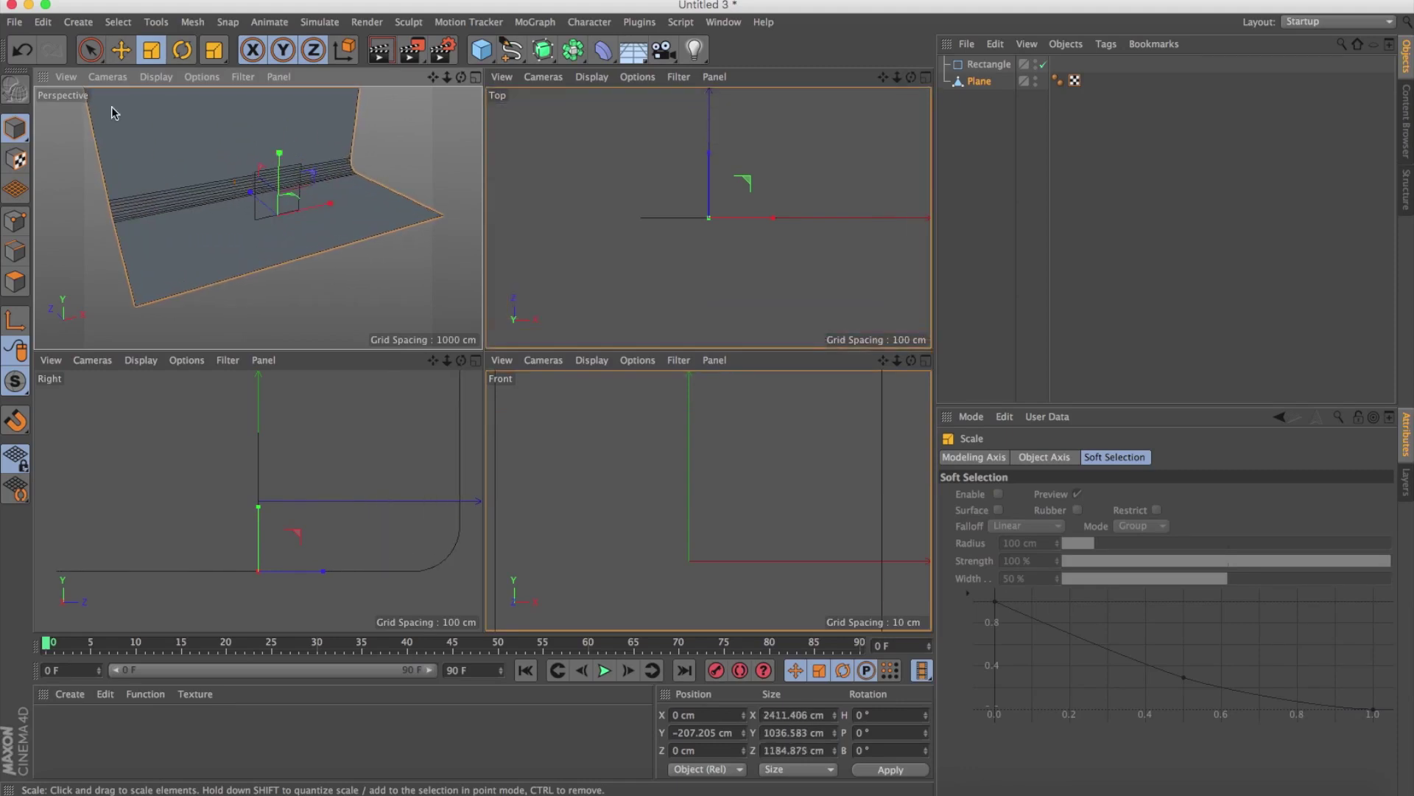
{"action": "left_click", "coordinate": [90, 50]}
{"action": "left_click", "coordinate": [160, 91]}
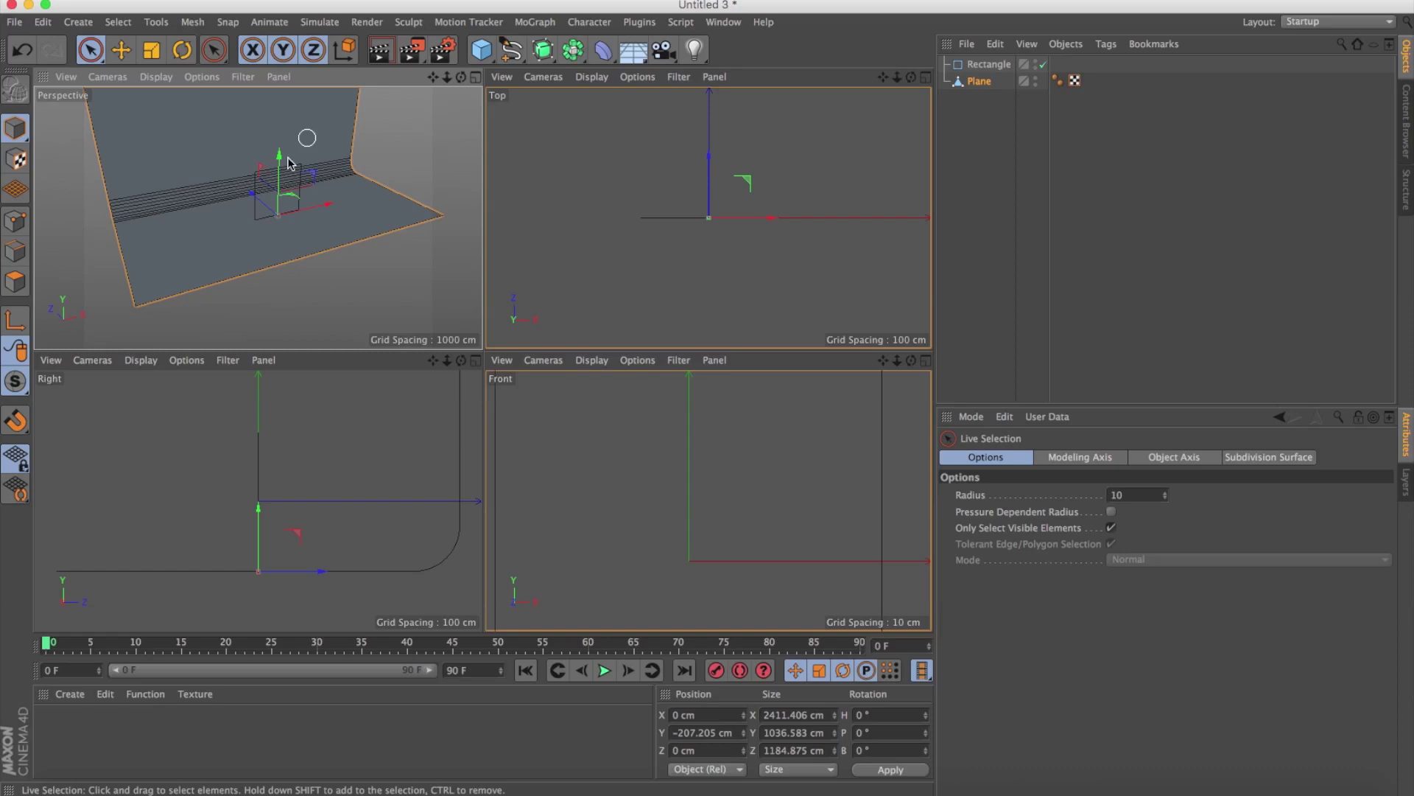
{"action": "left_click_drag", "start_coordinate": [278, 156], "coordinate": [283, 184]}
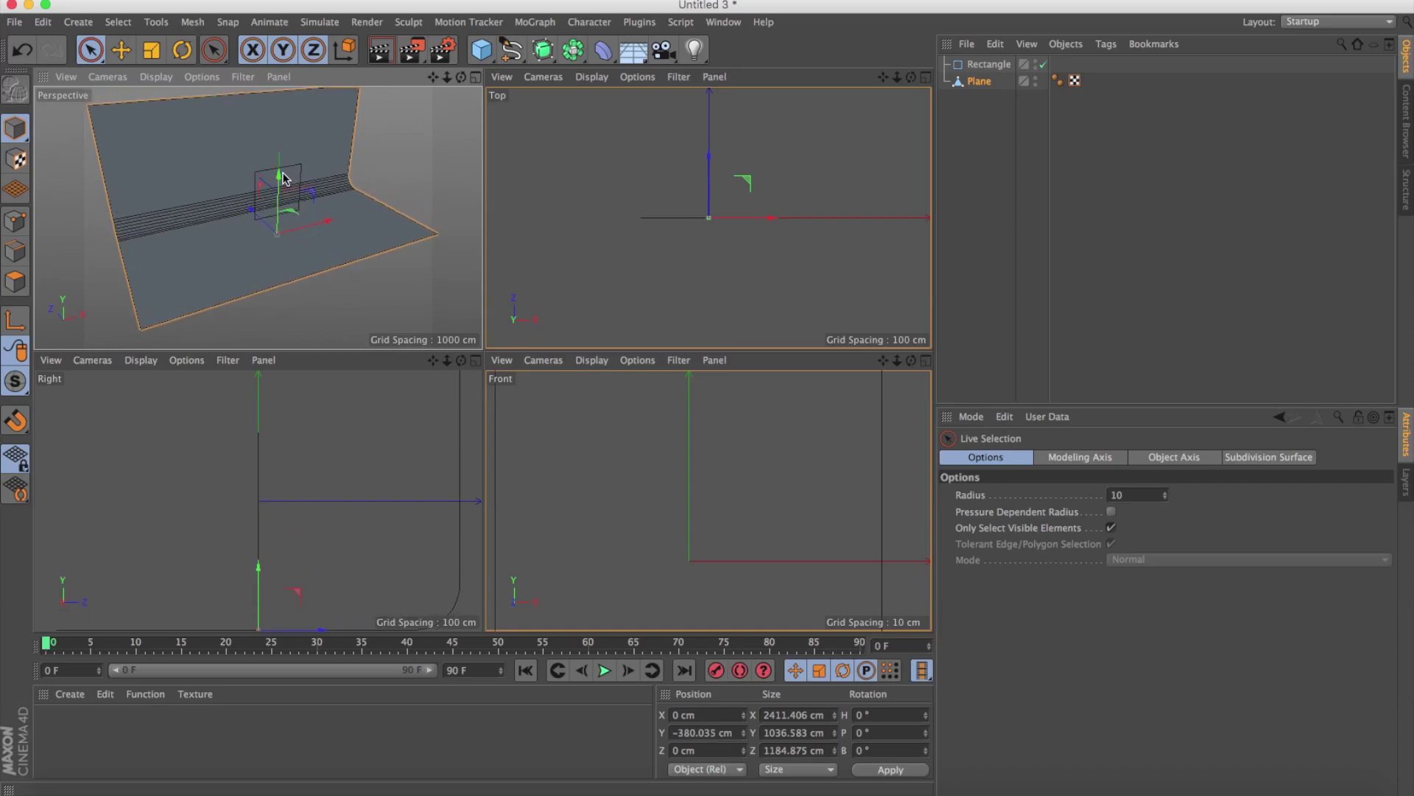
{"action": "left_click", "coordinate": [1037, 79]}
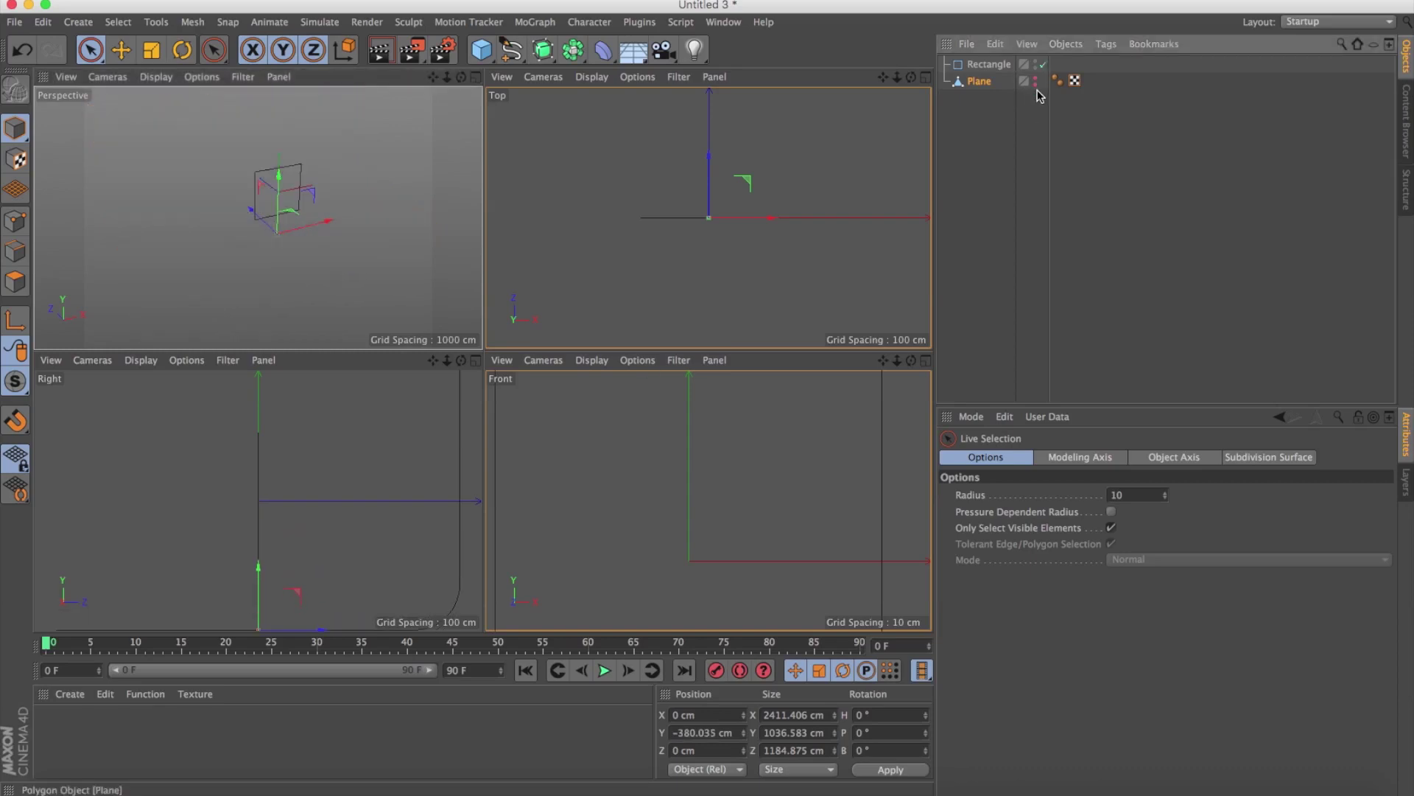
Duplicate the Rectangle as Rectangle.1 in the Front view and resize it to 332 × 672 cm.
{"action": "middle_click", "coordinate": [679, 426]}
{"action": "scroll", "coordinate": [678, 427], "scroll_direction": "down", "scroll_amount": 3}
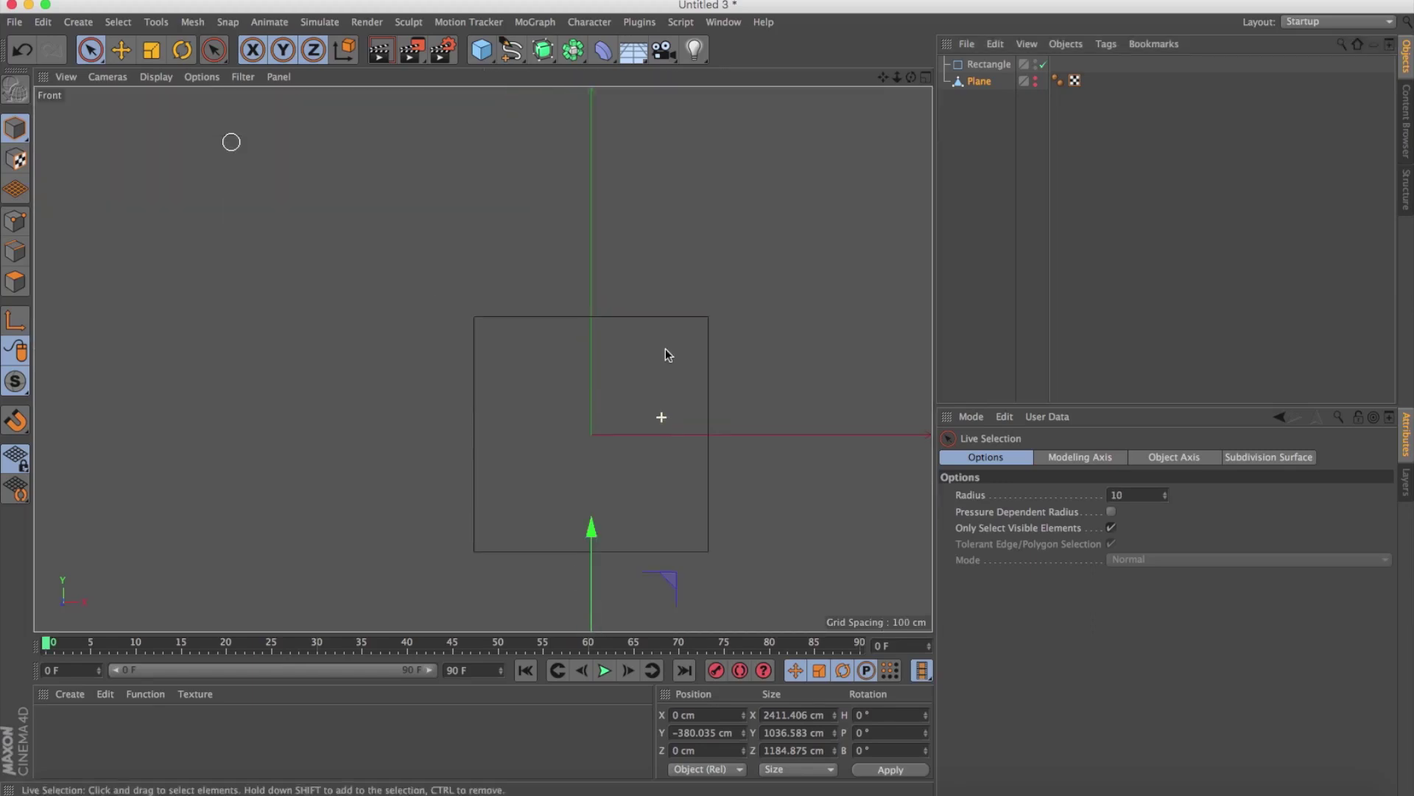
{"action": "left_click_drag", "start_coordinate": [882, 77], "coordinate": [874, 9]}
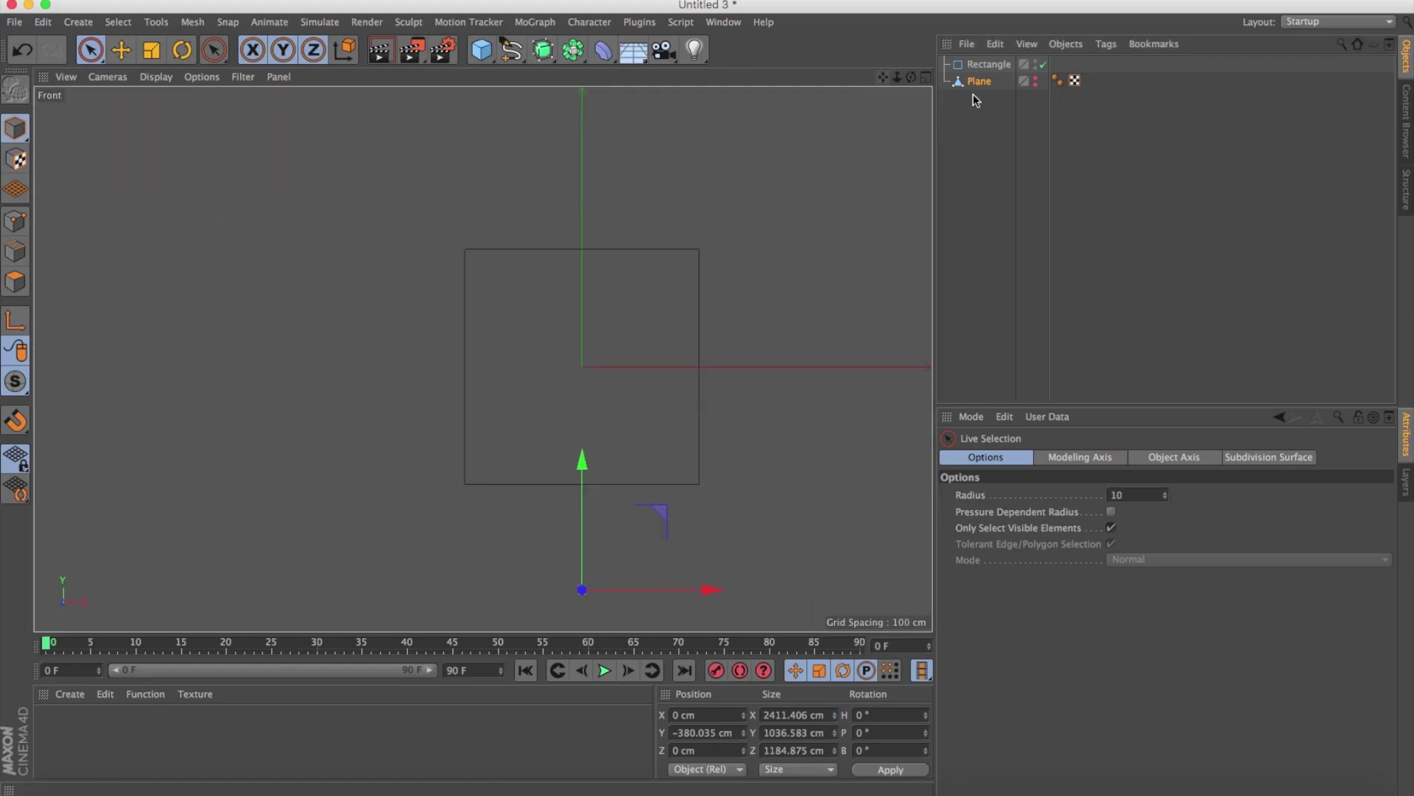
{"action": "left_click", "coordinate": [990, 65]}
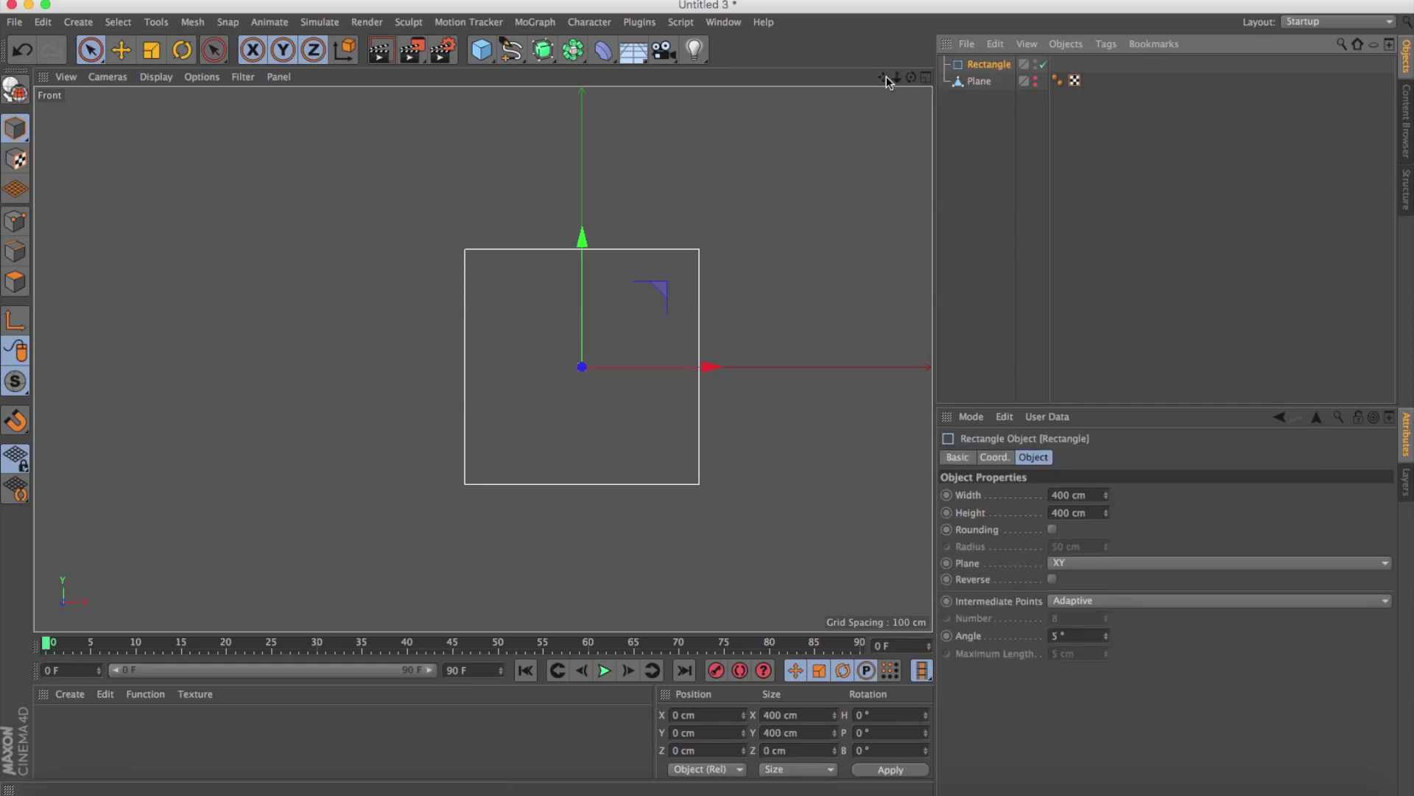
{"action": "left_click_drag", "start_coordinate": [886, 77], "coordinate": [858, 20]}
{"action": "left_click_drag", "start_coordinate": [484, 359], "coordinate": [883, 99]}
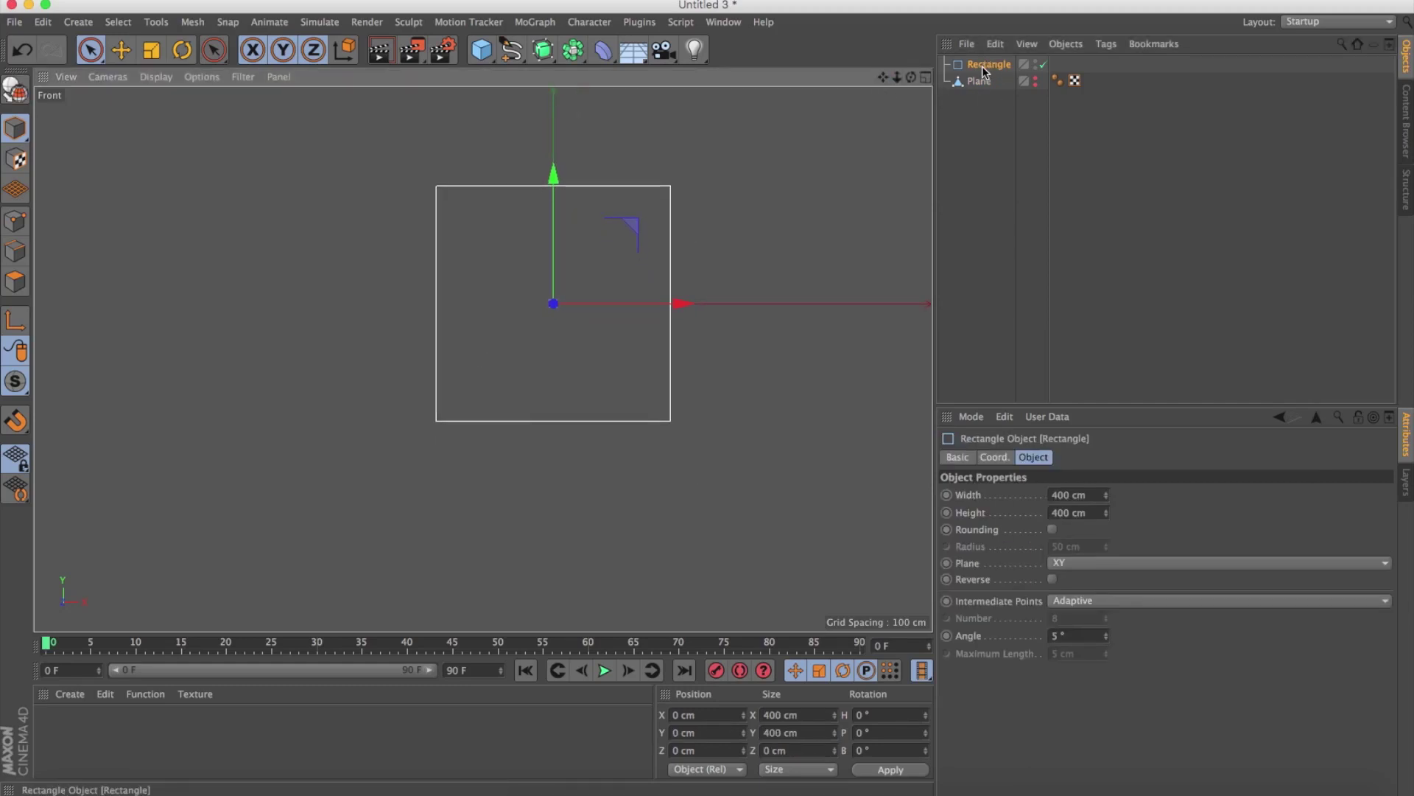
{"action": "left_click_drag", "start_coordinate": [983, 70], "coordinate": [985, 72], "text": "ctrl"}
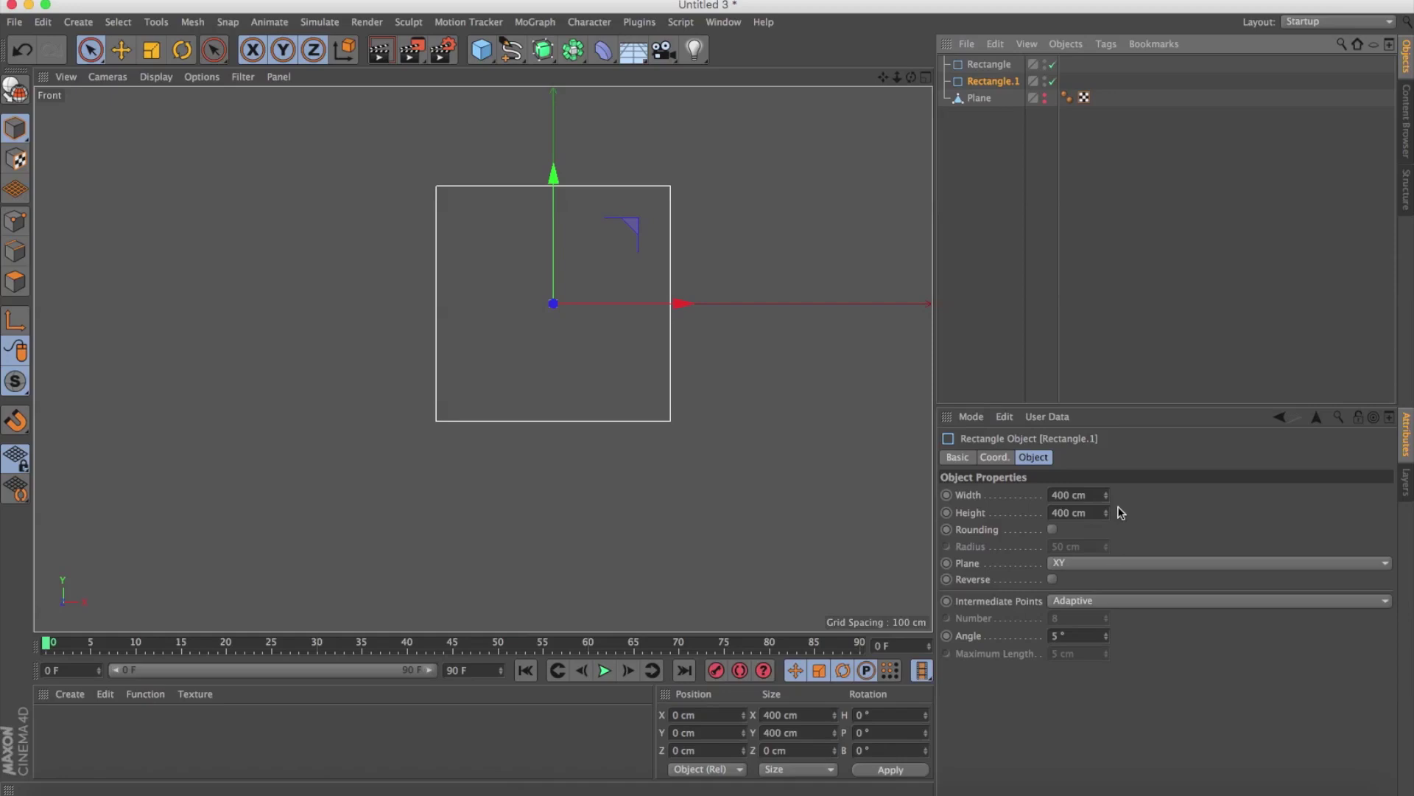
{"action": "mouse_move", "coordinate": [1106, 495]}
{"action": "left_mouse_down"}
{"action": "mouse_move", "coordinate": [1107, 521]}
{"action": "mouse_move", "coordinate": [1106, 472]}
{"action": "left_mouse_up"}
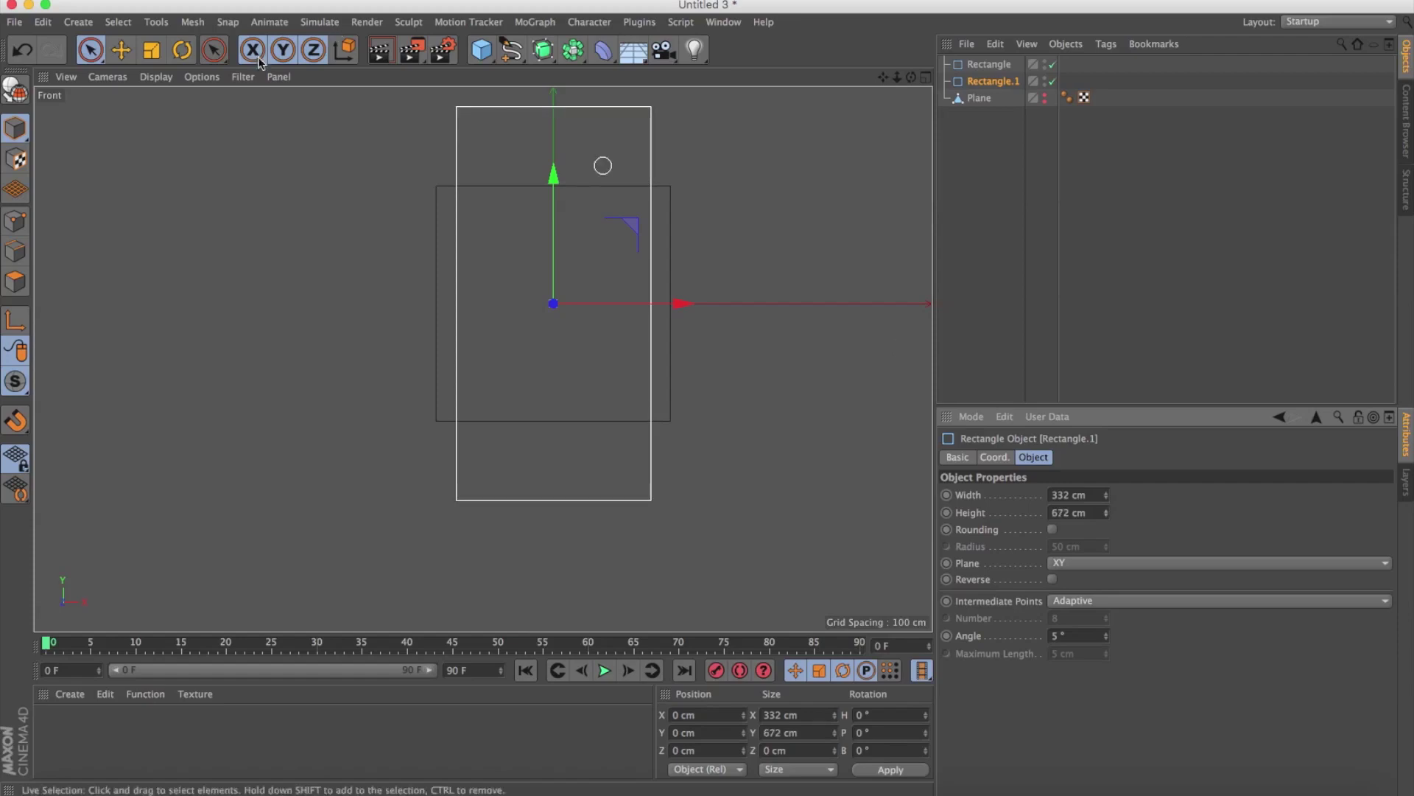
Rotate Rectangle.1 to a bank angle of -45°.
{"action": "left_click", "coordinate": [184, 50]}
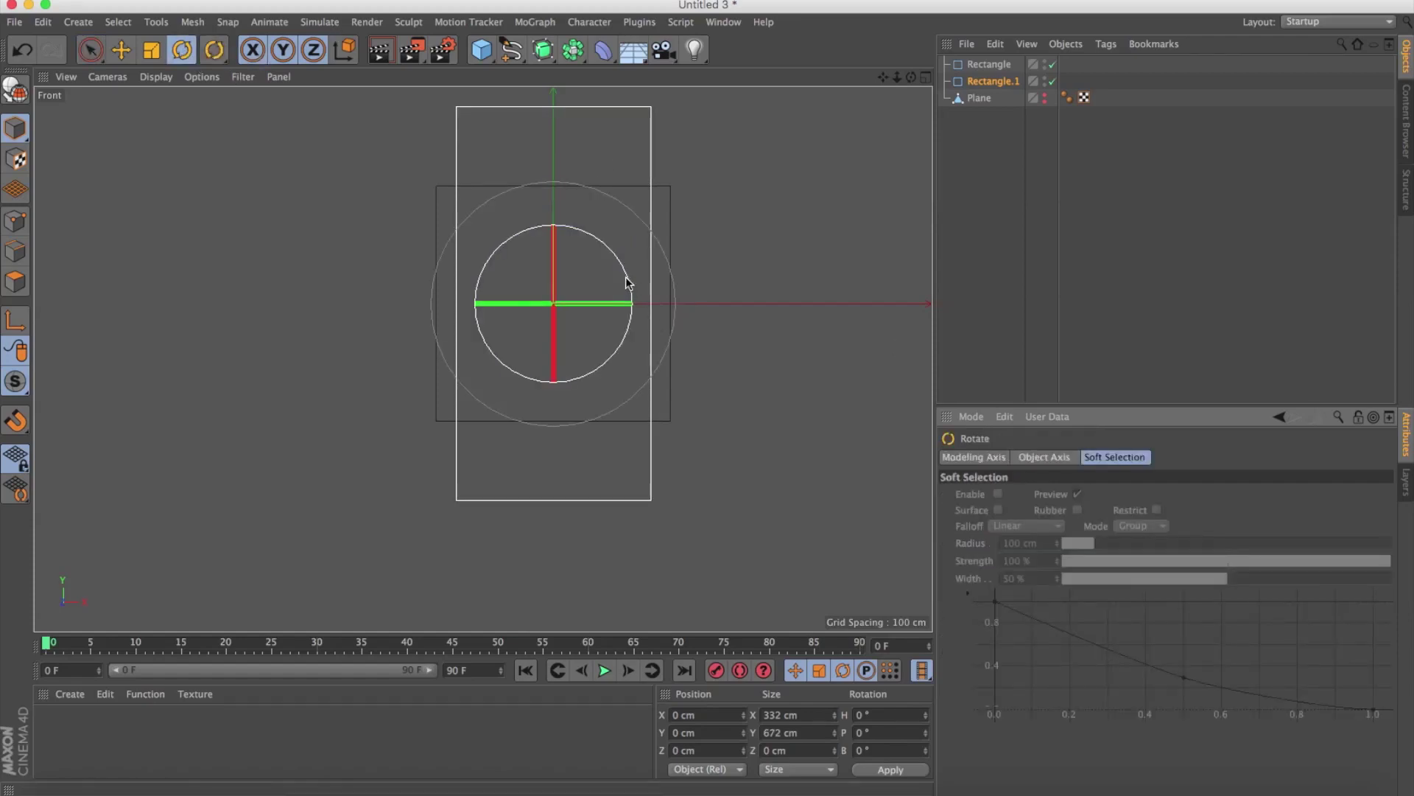
{"action": "left_click_drag", "start_coordinate": [625, 280], "coordinate": [718, 425]}
{"action": "left_click", "coordinate": [899, 750]}
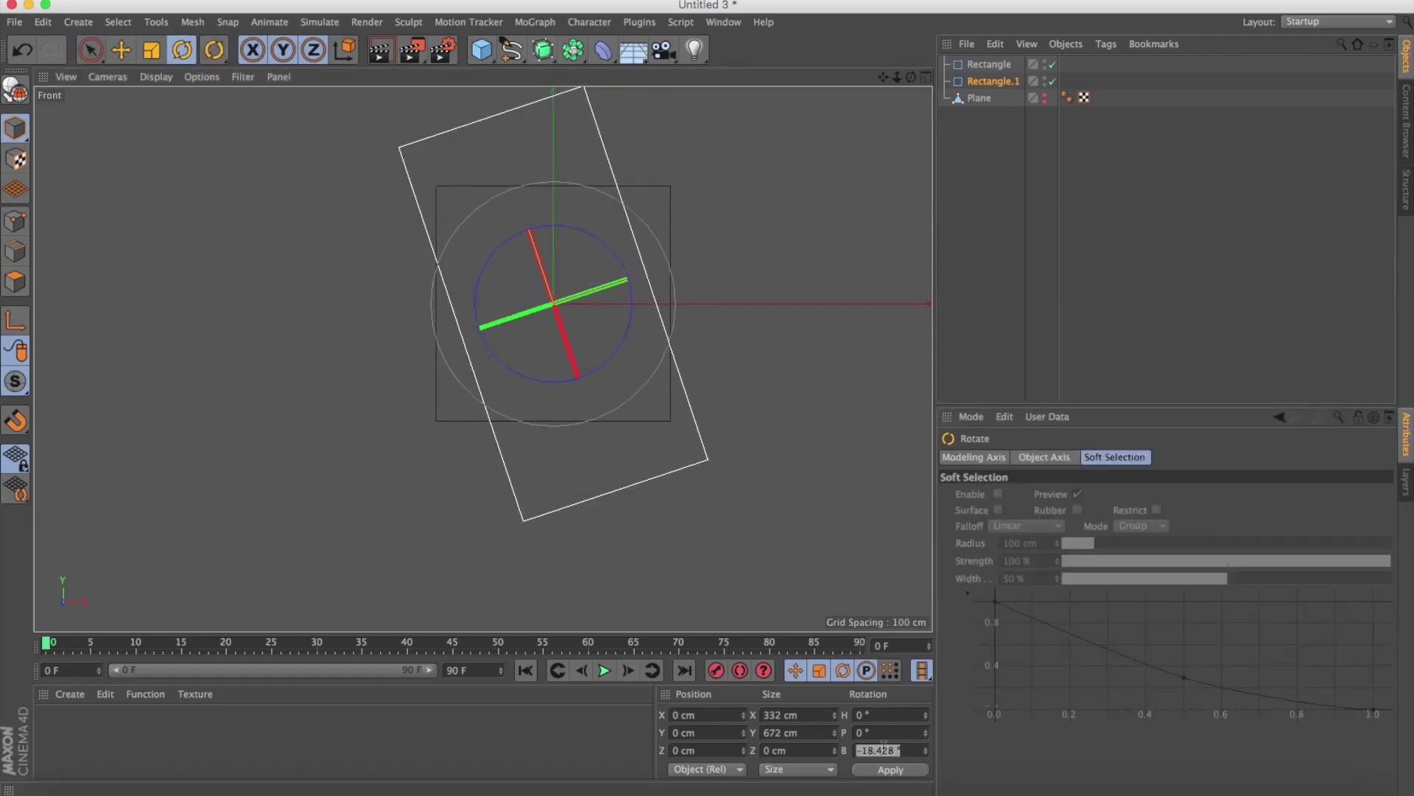
{"action": "type", "text": "-454"}
{"action": "key", "text": "Return"}
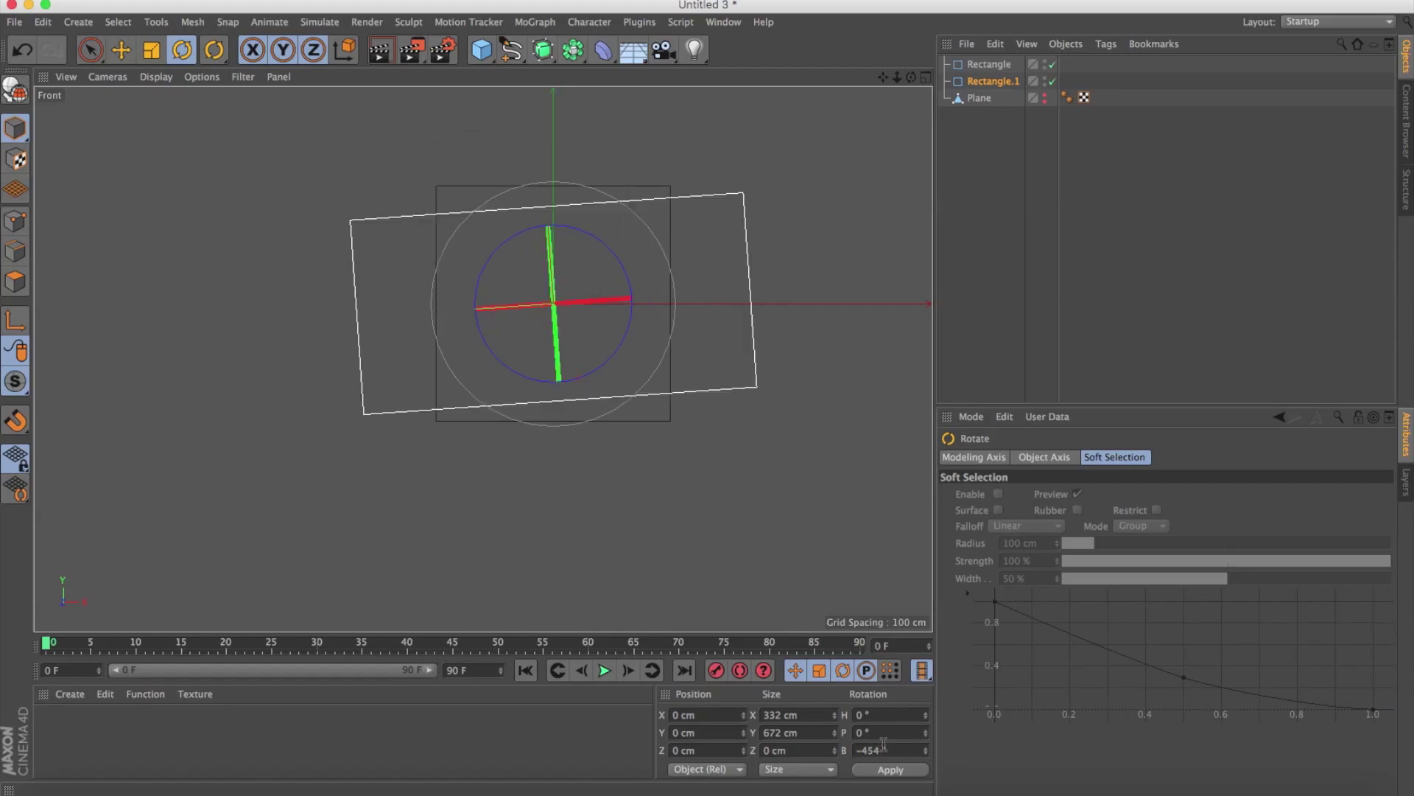
{"action": "left_click", "coordinate": [890, 755]}
{"action": "type", "text": "-45"}
{"action": "key", "text": "Return"}
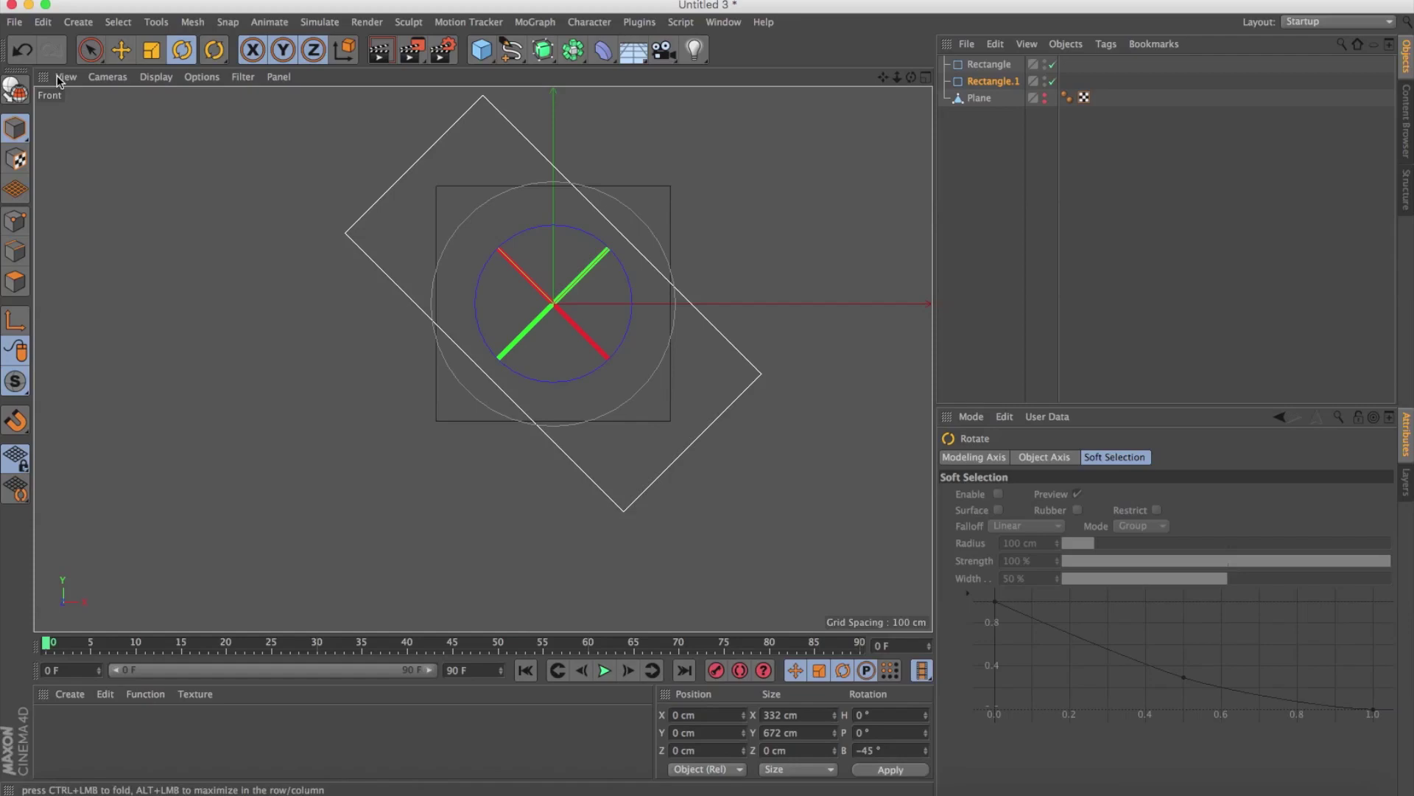
Move the tilted Rectangle.1 down and left, then select the original Rectangle.
{"action": "left_click", "coordinate": [90, 49]}
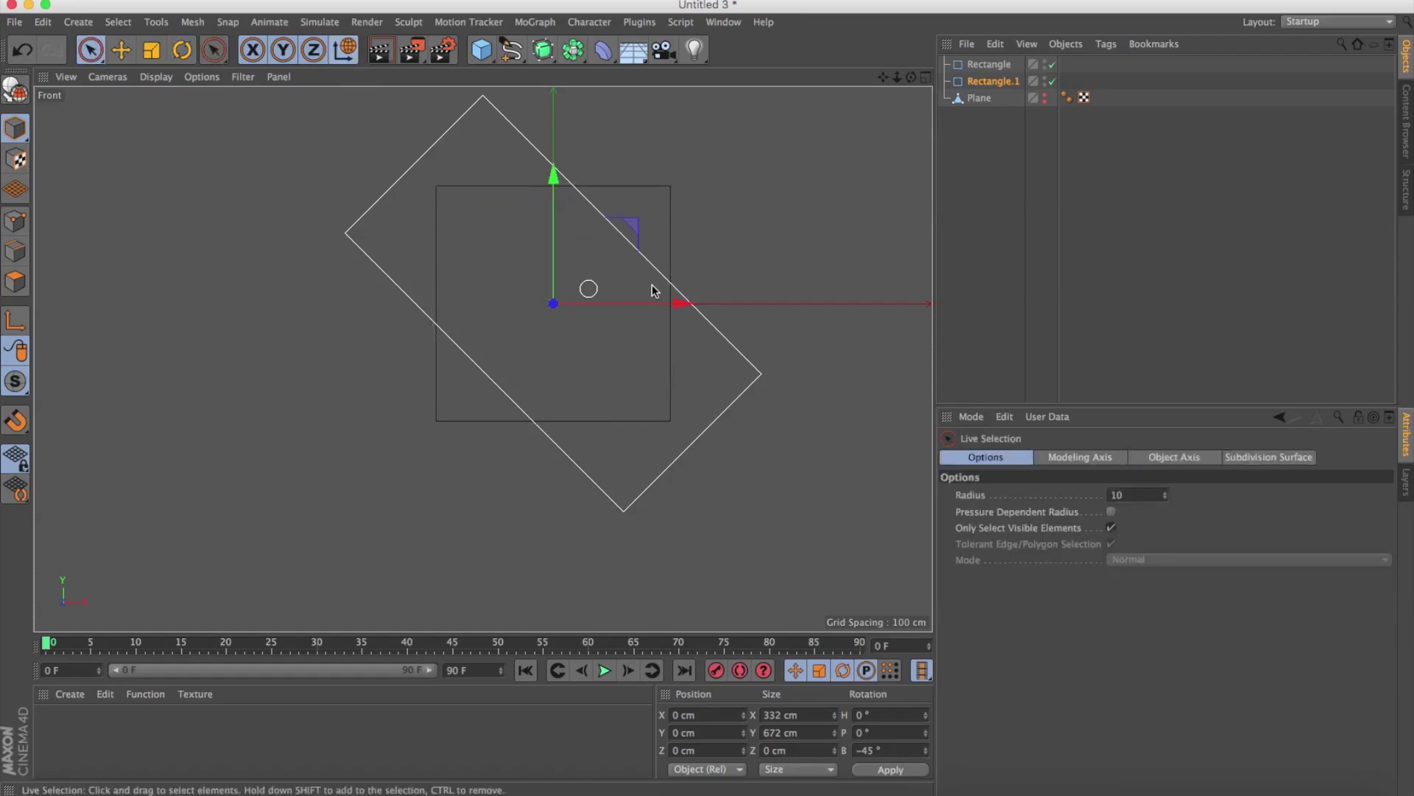
{"action": "left_click_drag", "start_coordinate": [649, 304], "coordinate": [545, 304]}
{"action": "left_click_drag", "start_coordinate": [530, 222], "coordinate": [554, 279]}
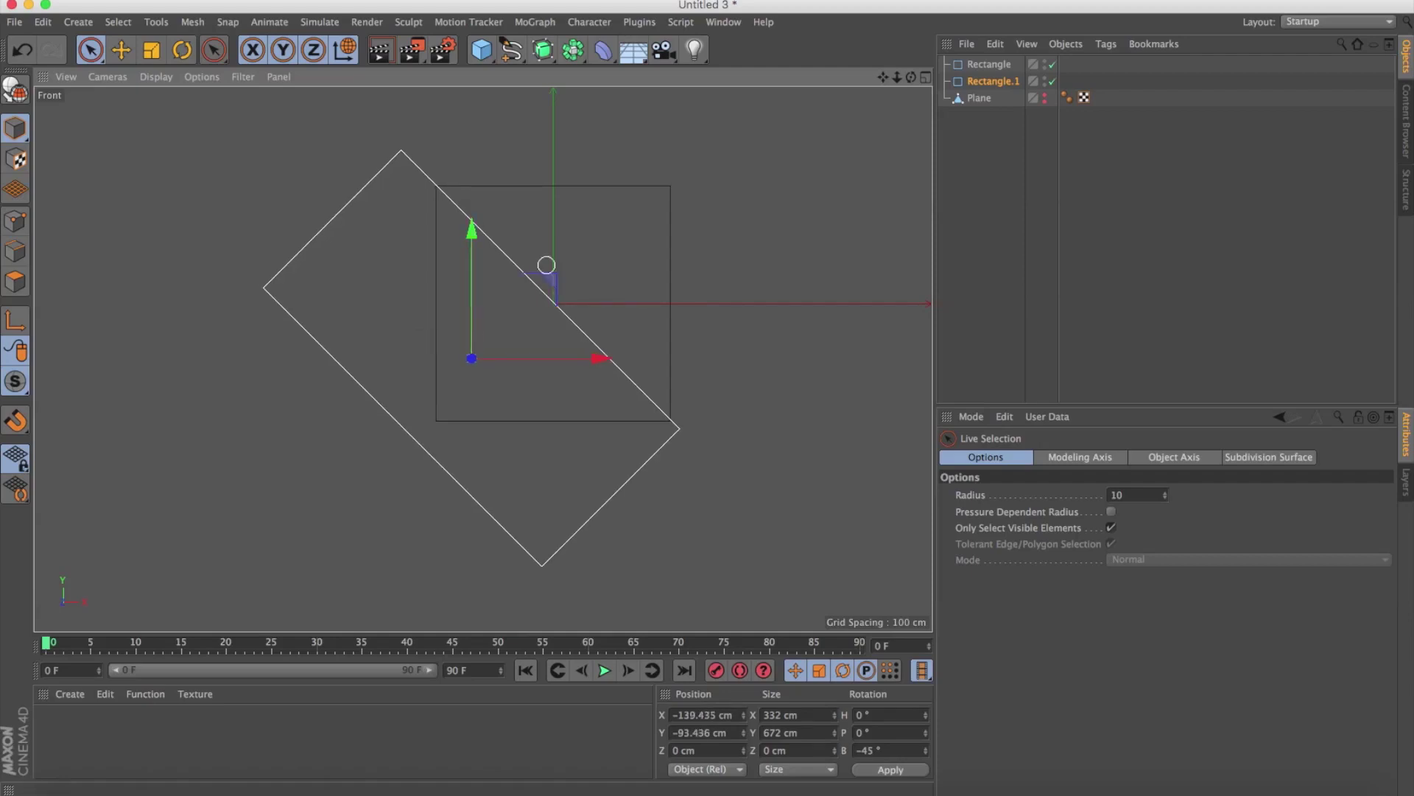
{"action": "left_click", "coordinate": [1000, 69]}
Add a Spline Mask and place both rectangles inside it.
{"action": "left_click", "coordinate": [992, 81], "text": "ctrl"}
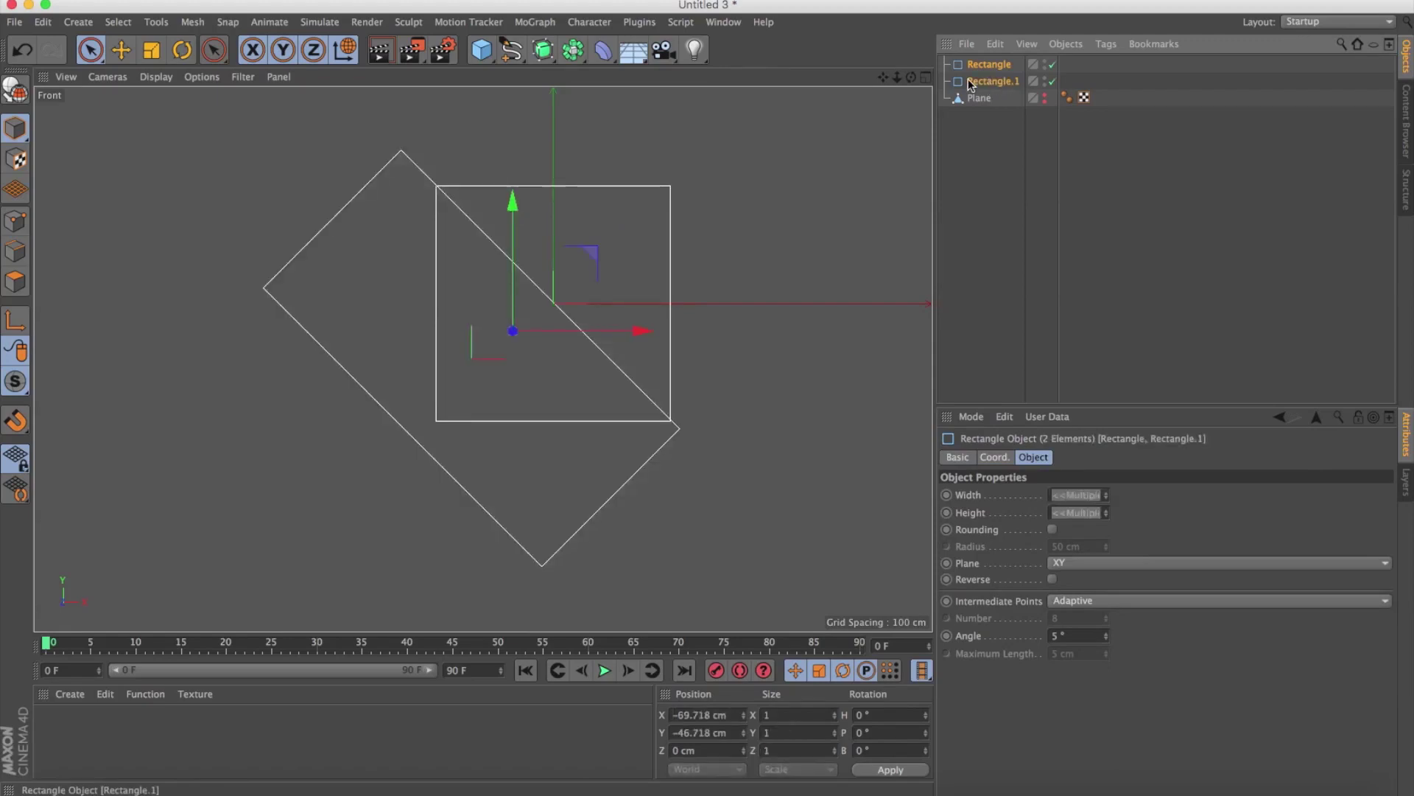
{"action": "left_click", "coordinate": [586, 57]}
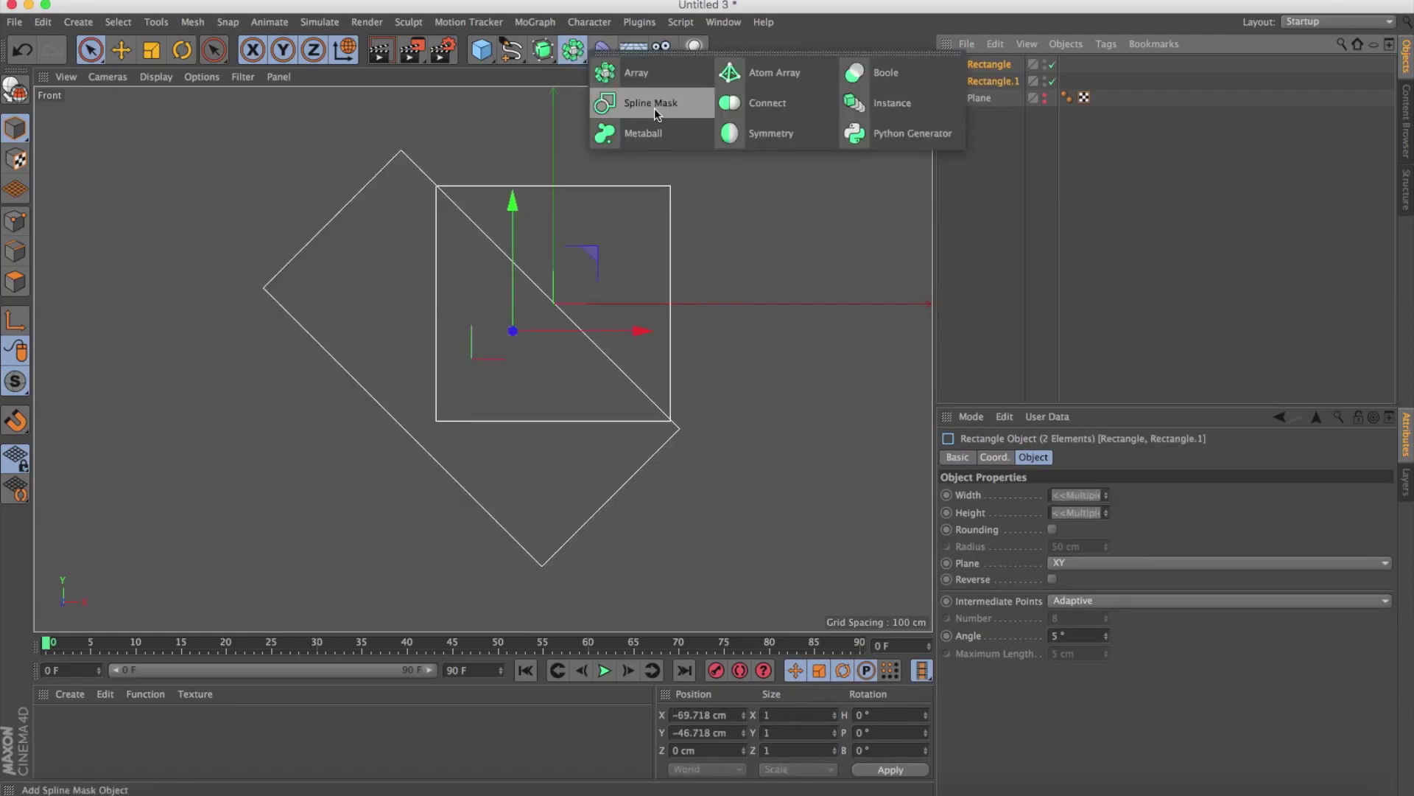
{"action": "left_click", "coordinate": [655, 108]}
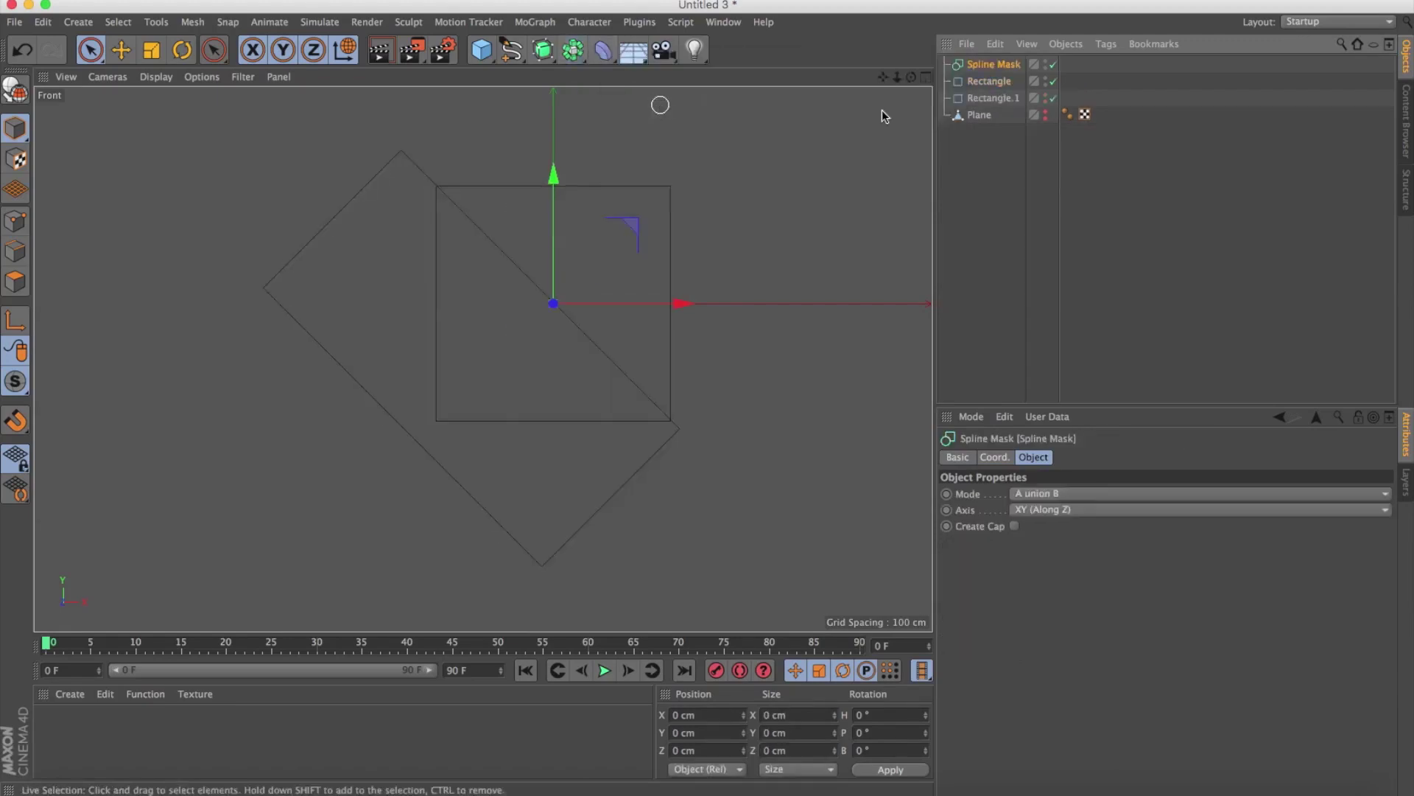
{"action": "left_click", "coordinate": [994, 98], "text": "ctrl"}
{"action": "left_click_drag", "start_coordinate": [995, 58], "coordinate": [994, 64]}
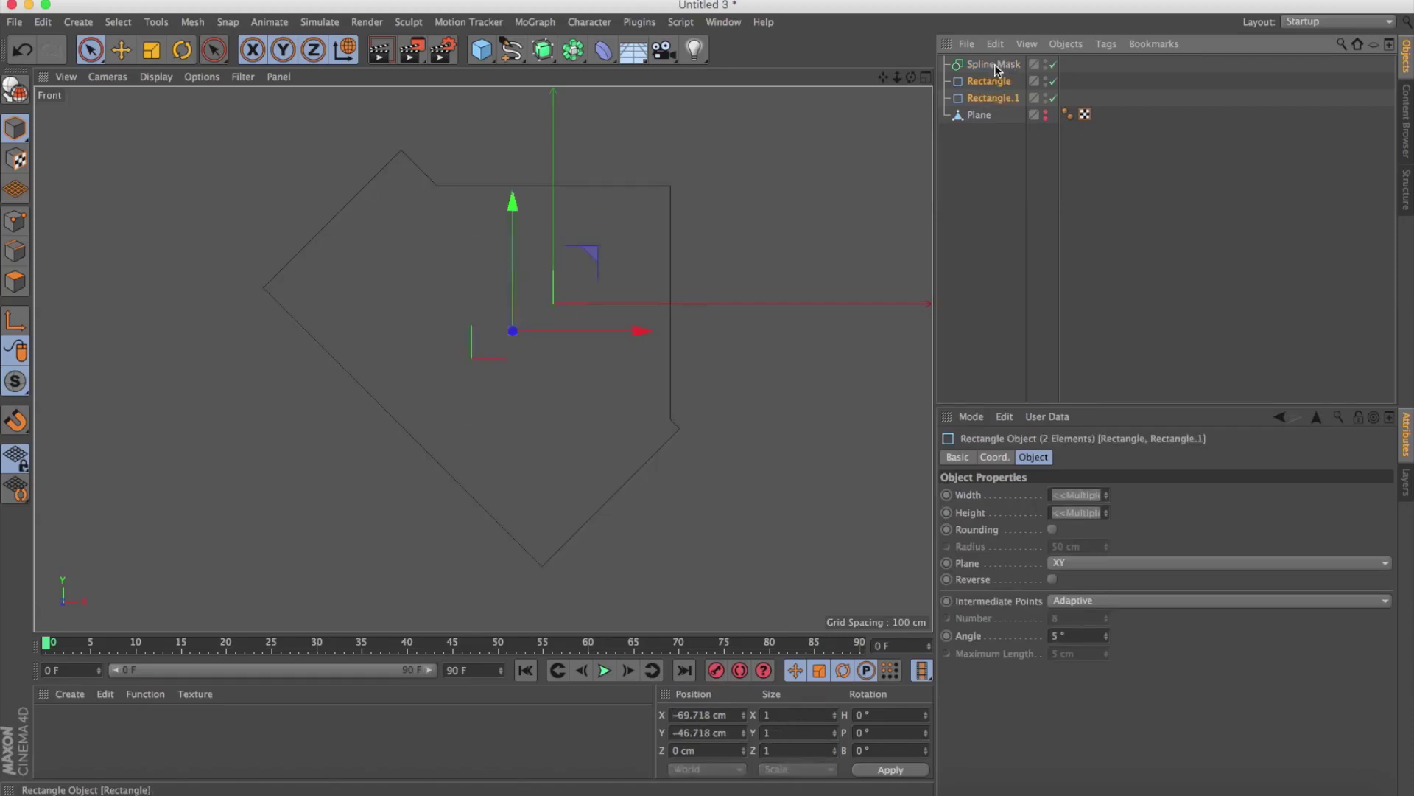
Set the Spline Mask mode to A subtract B, leaving a triangular outline.
{"action": "middle_click", "coordinate": [770, 151]}
{"action": "left_click_drag", "start_coordinate": [439, 170], "coordinate": [315, 139], "text": "alt"}
{"action": "middle_click", "coordinate": [315, 140]}
{"action": "scroll", "coordinate": [519, 277], "scroll_direction": "up", "scroll_amount": 3}
{"action": "scroll", "coordinate": [520, 277], "scroll_direction": "up", "scroll_amount": 2}
{"action": "left_click", "coordinate": [994, 64]}
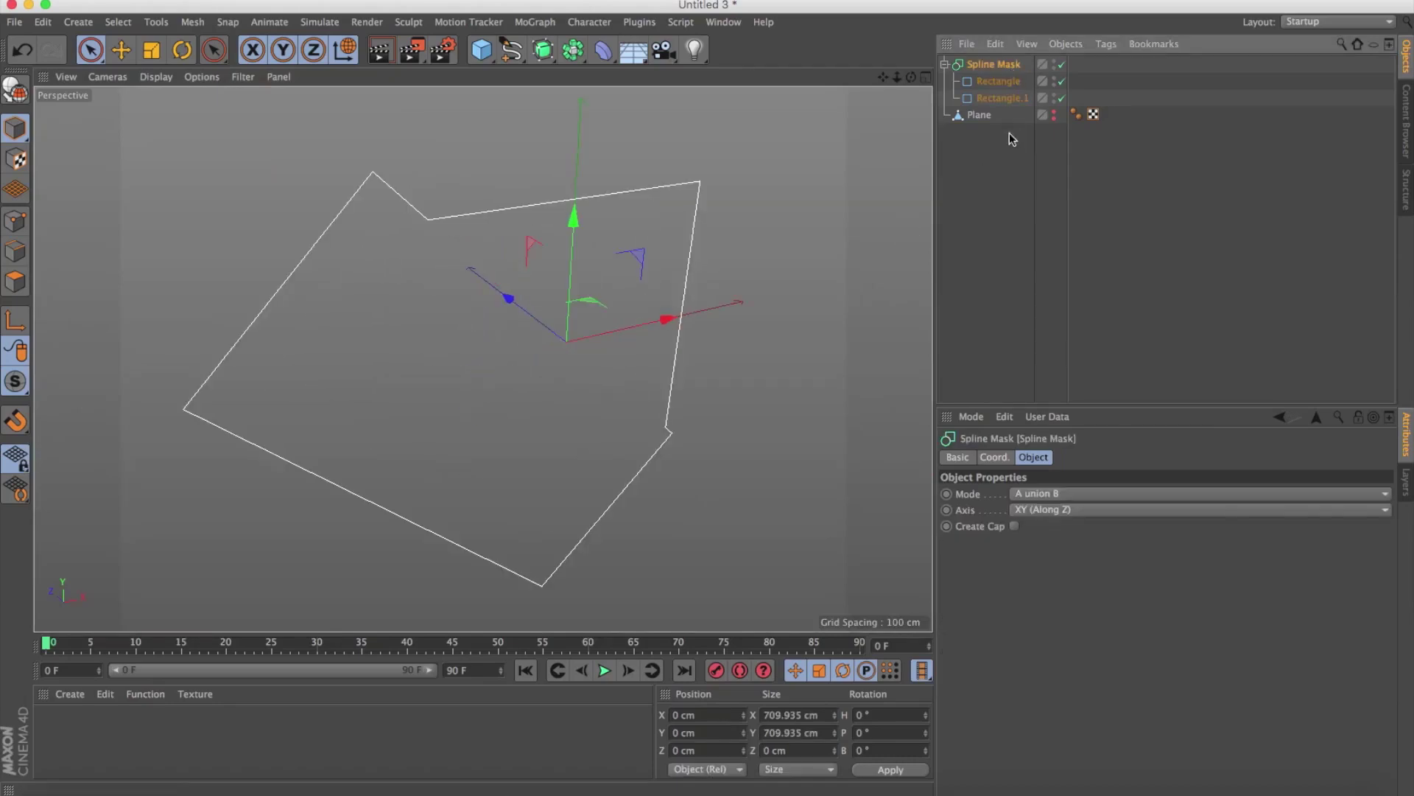
{"action": "left_click", "coordinate": [1114, 500]}
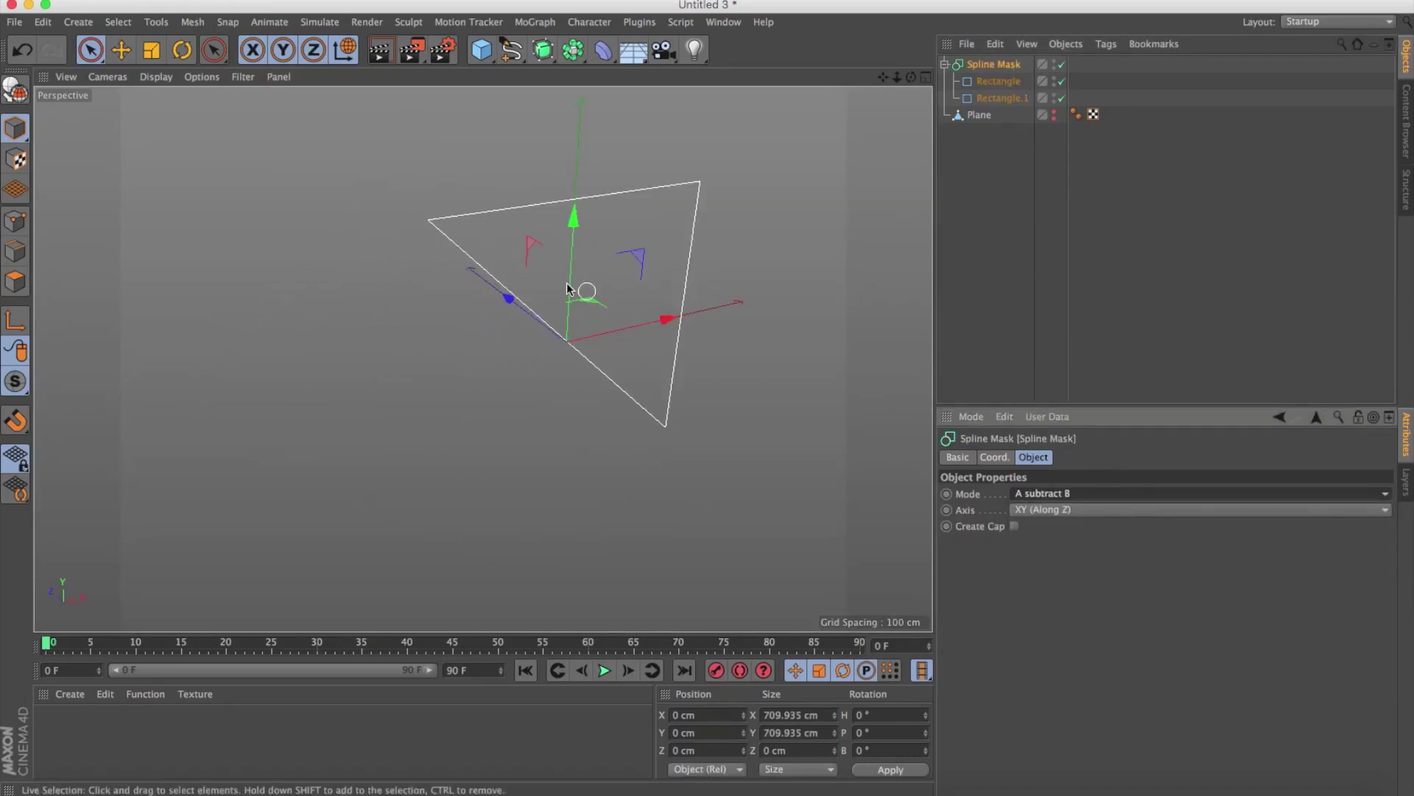
{"action": "mouse_move", "coordinate": [643, 441]}
{"action": "left_mouse_down", "text": "alt"}
{"action": "mouse_move", "coordinate": [617, 440]}
{"action": "mouse_move", "coordinate": [630, 400]}
{"action": "mouse_move", "coordinate": [681, 413]}
{"action": "left_mouse_up", "text": "alt"}
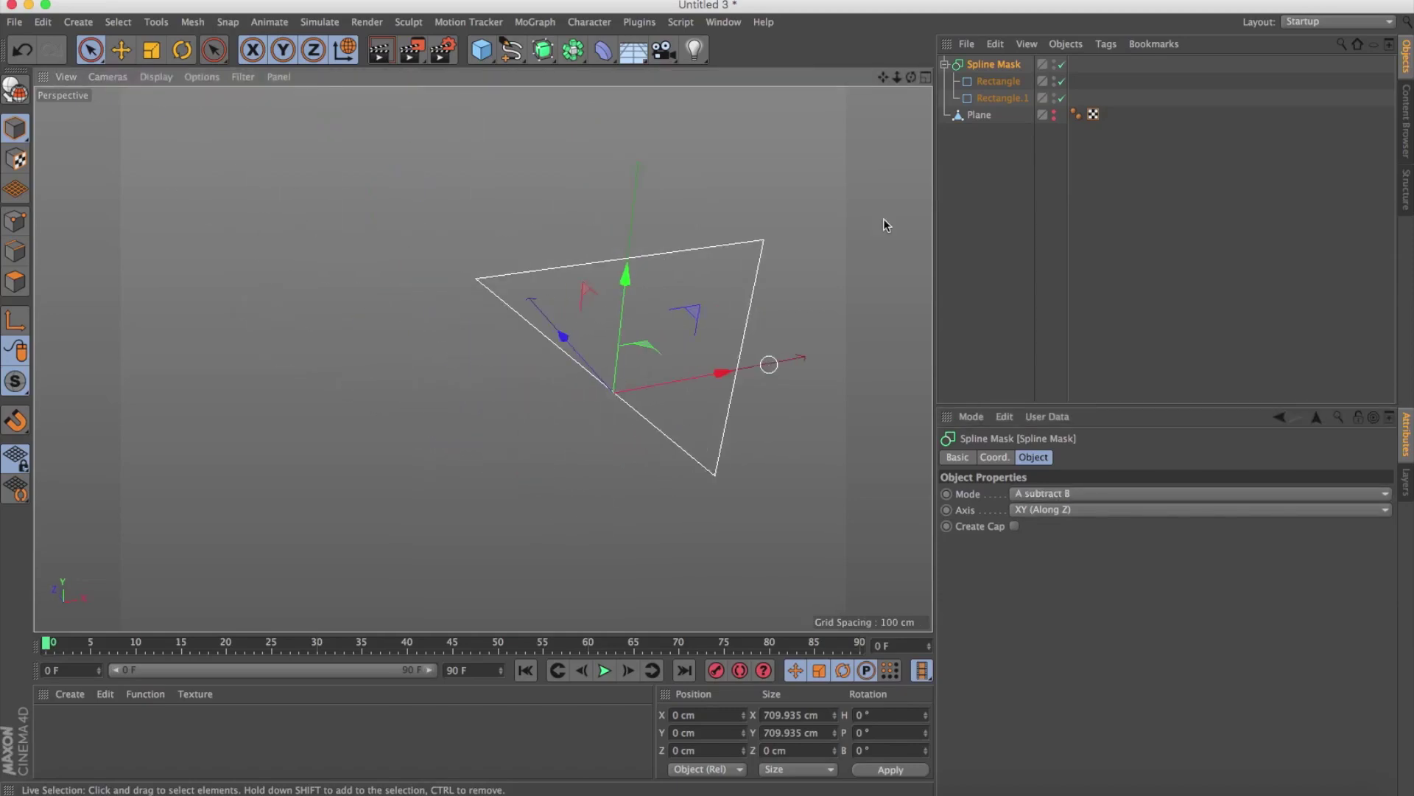
{"action": "left_click", "coordinate": [945, 64]}
Rename the Spline Mask 'a' and duplicate it as 'B'.
{"action": "double_click", "coordinate": [995, 64]}
{"action": "type", "text": "a"}
{"action": "key", "text": "Return"}
{"action": "left_click_drag", "start_coordinate": [980, 74], "coordinate": [971, 63]}
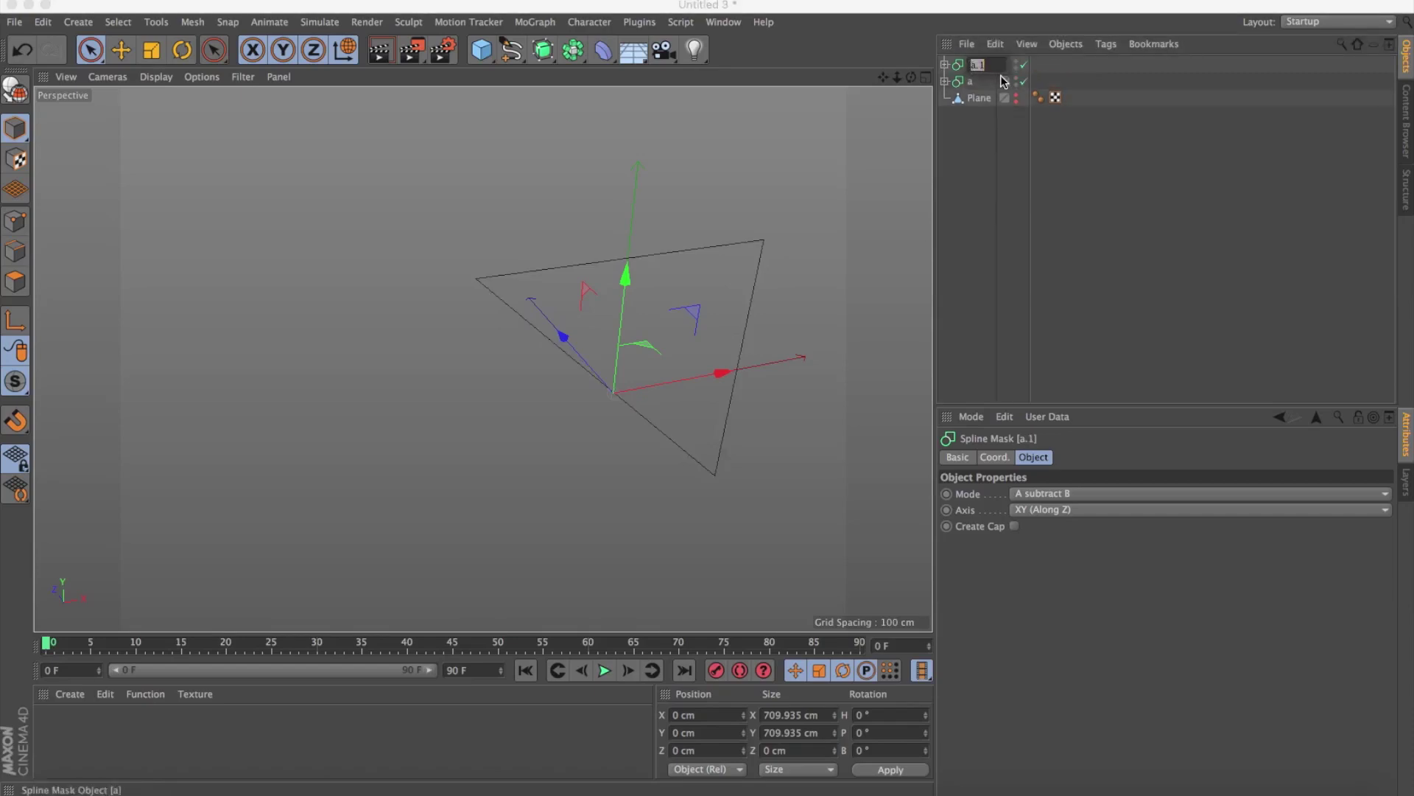
{"action": "type", "text": "B"}
{"action": "left_click", "coordinate": [973, 81]}
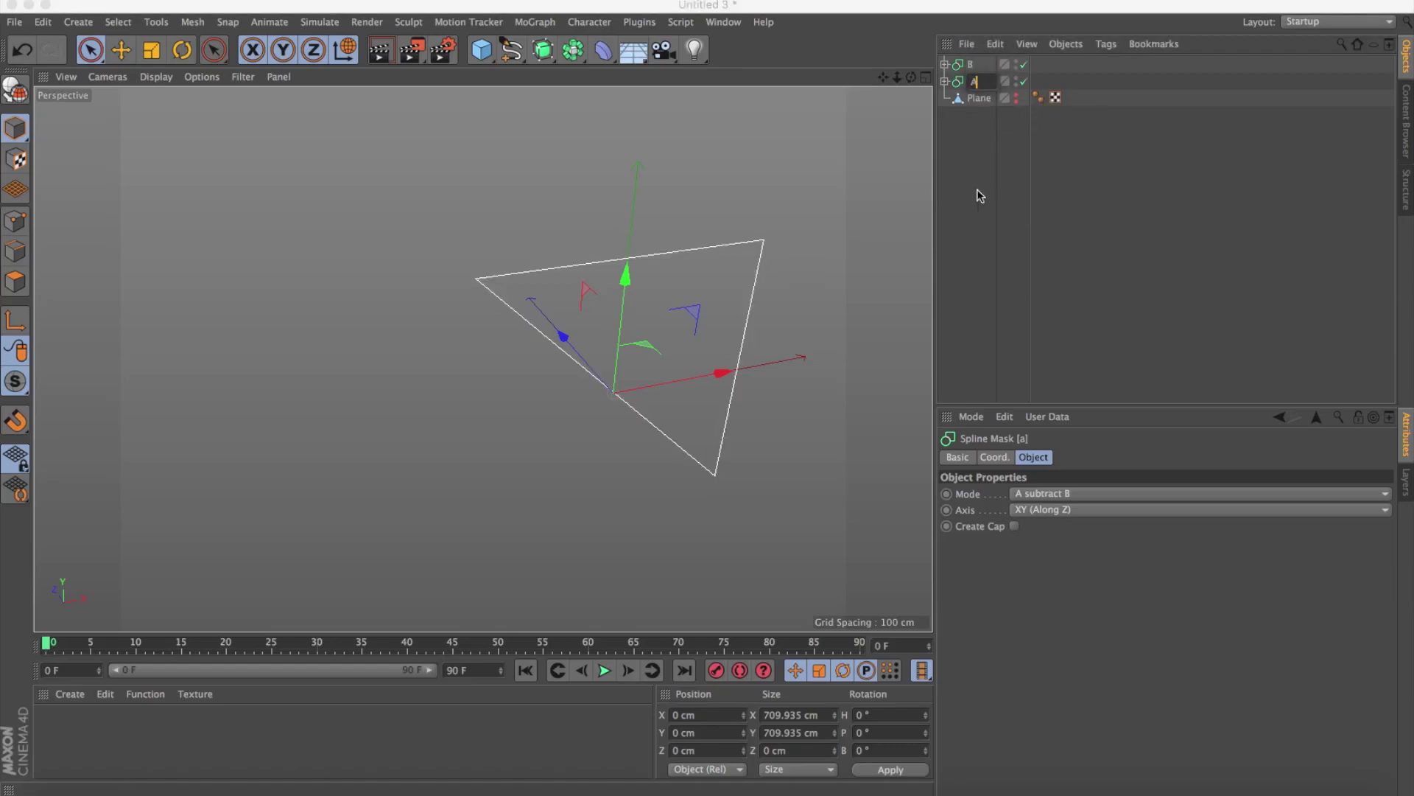
Set mask B's mode to A intersect B and enable mask A.
{"action": "left_click", "coordinate": [980, 196]}
{"action": "left_click", "coordinate": [969, 64]}
{"action": "left_click", "coordinate": [1086, 493]}
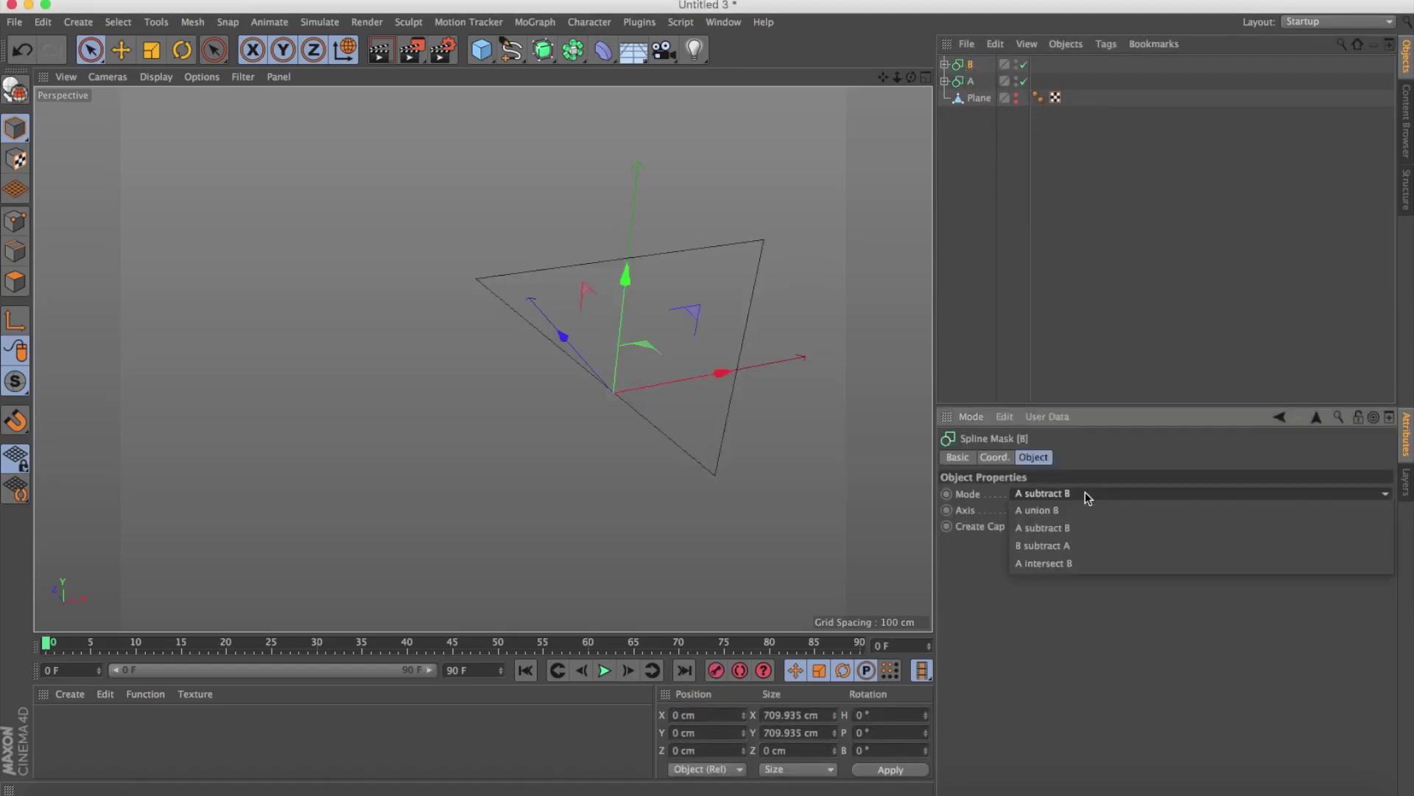
{"action": "left_click", "coordinate": [1093, 555]}
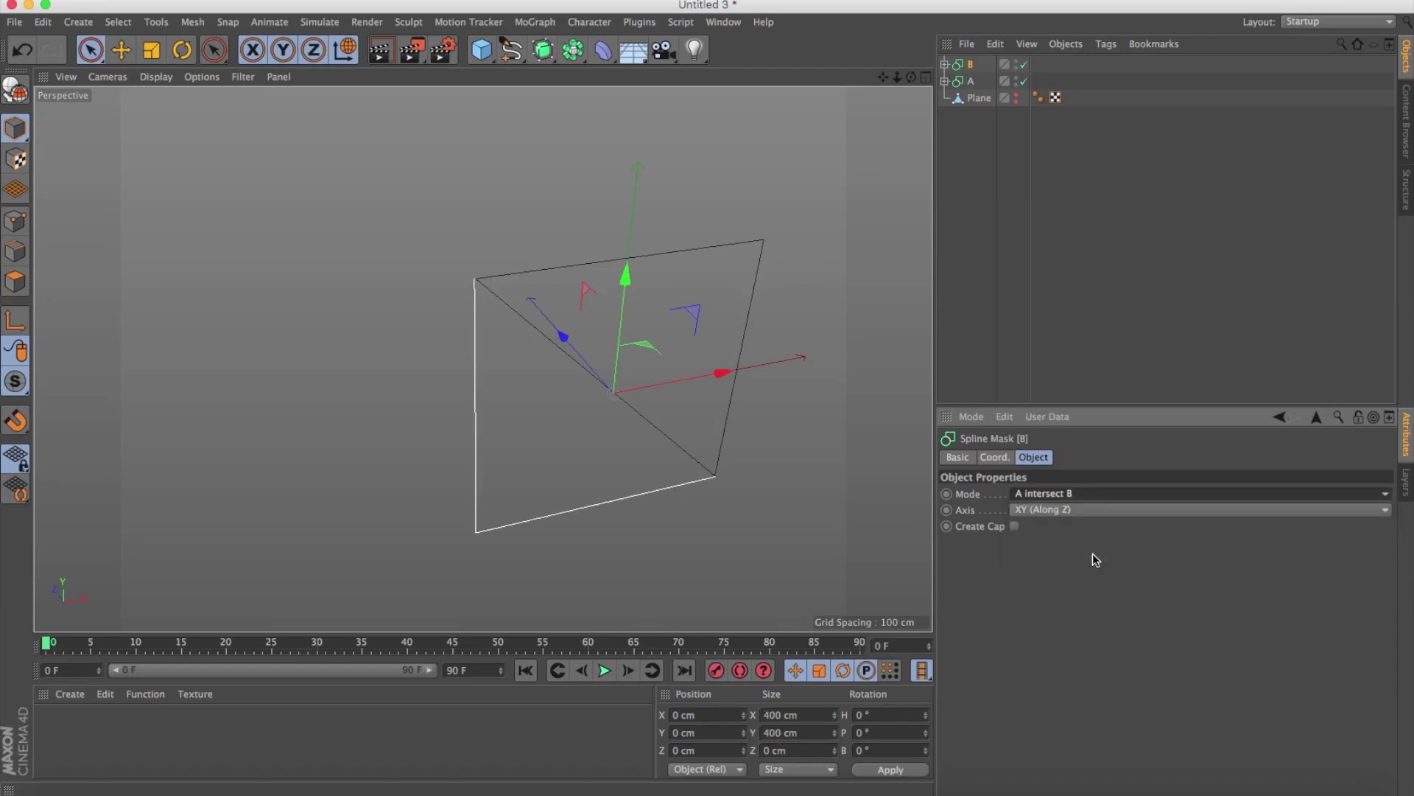
{"action": "left_click", "coordinate": [1022, 82]}
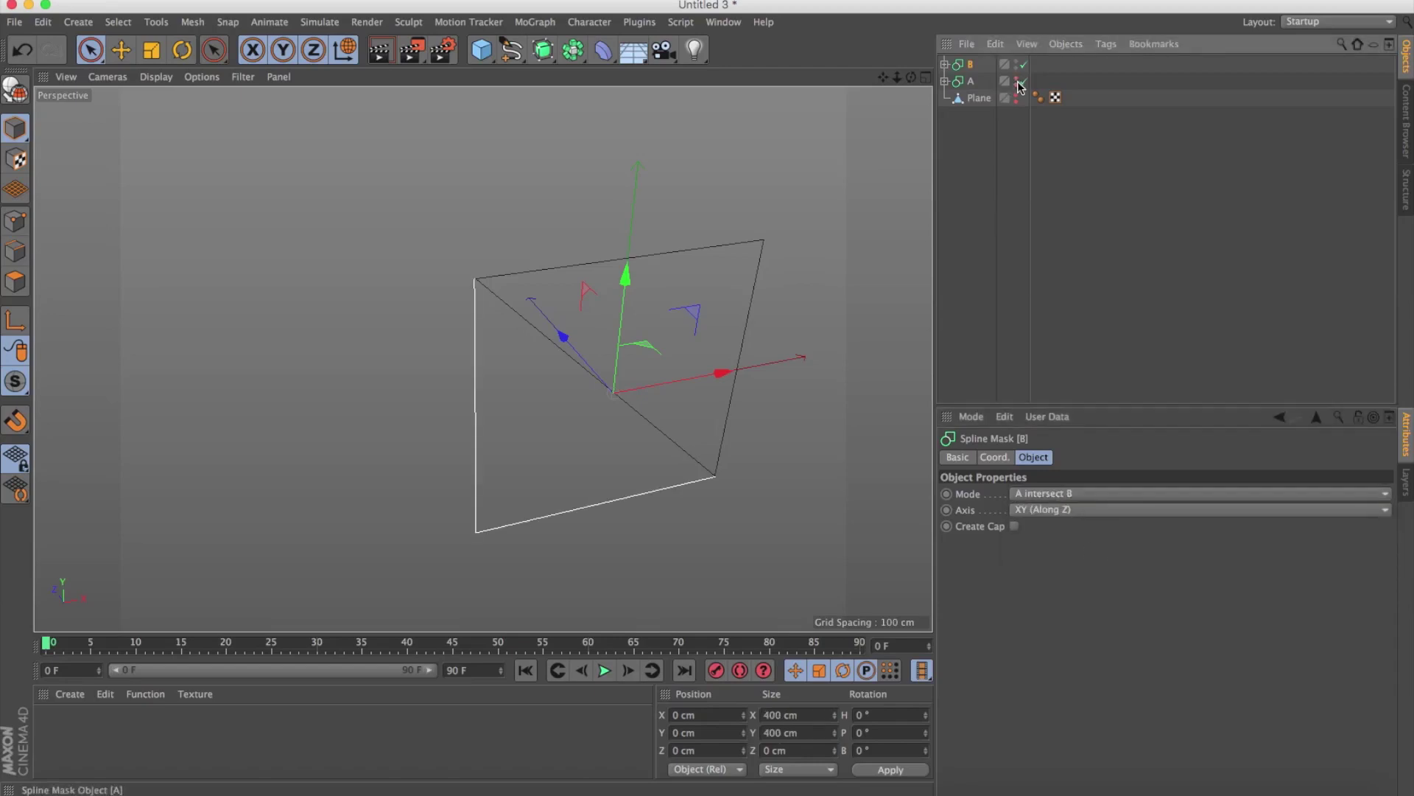
{"action": "left_click", "coordinate": [1018, 85]}
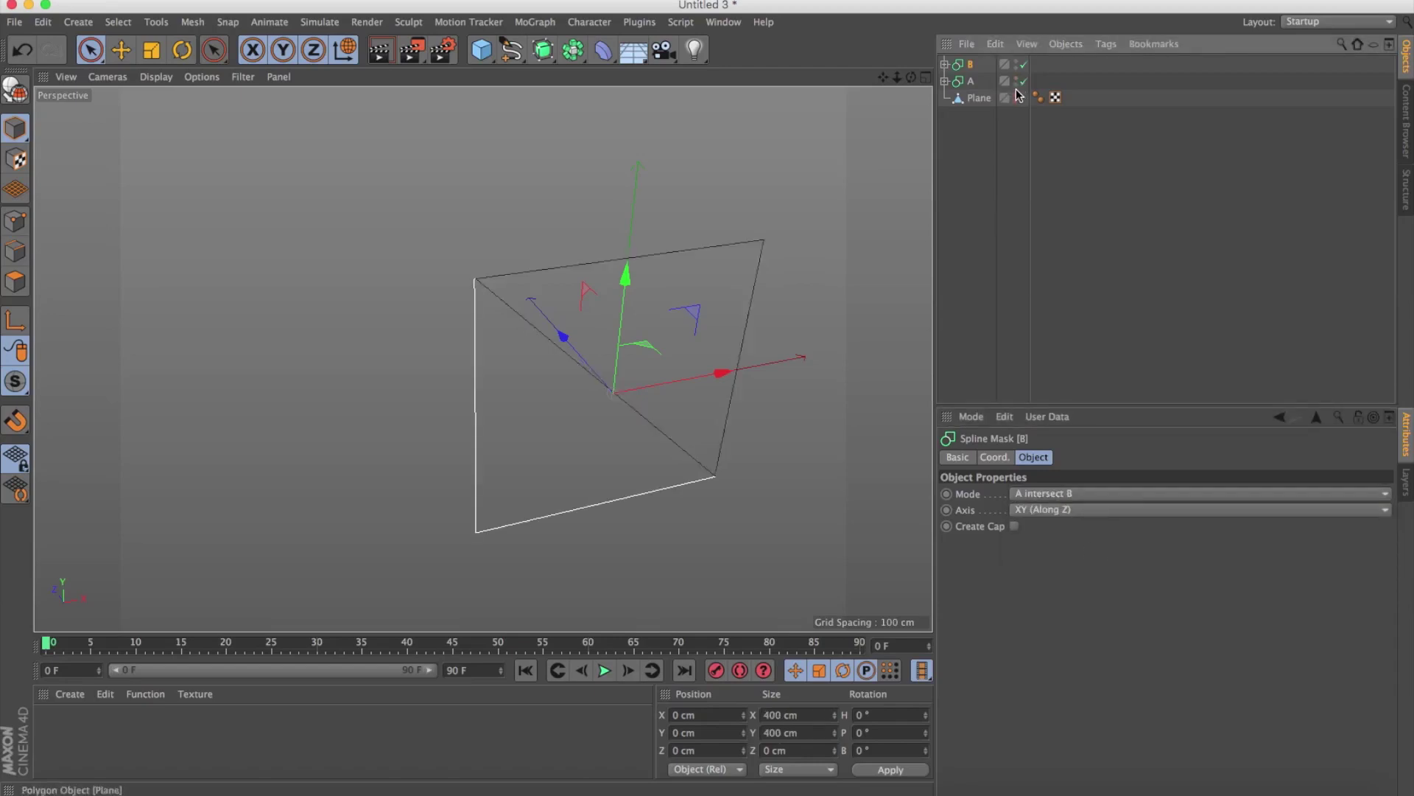
Move mask B 42.196 cm along the Z axis and view the masks at an angle.
{"action": "left_click", "coordinate": [963, 83]}
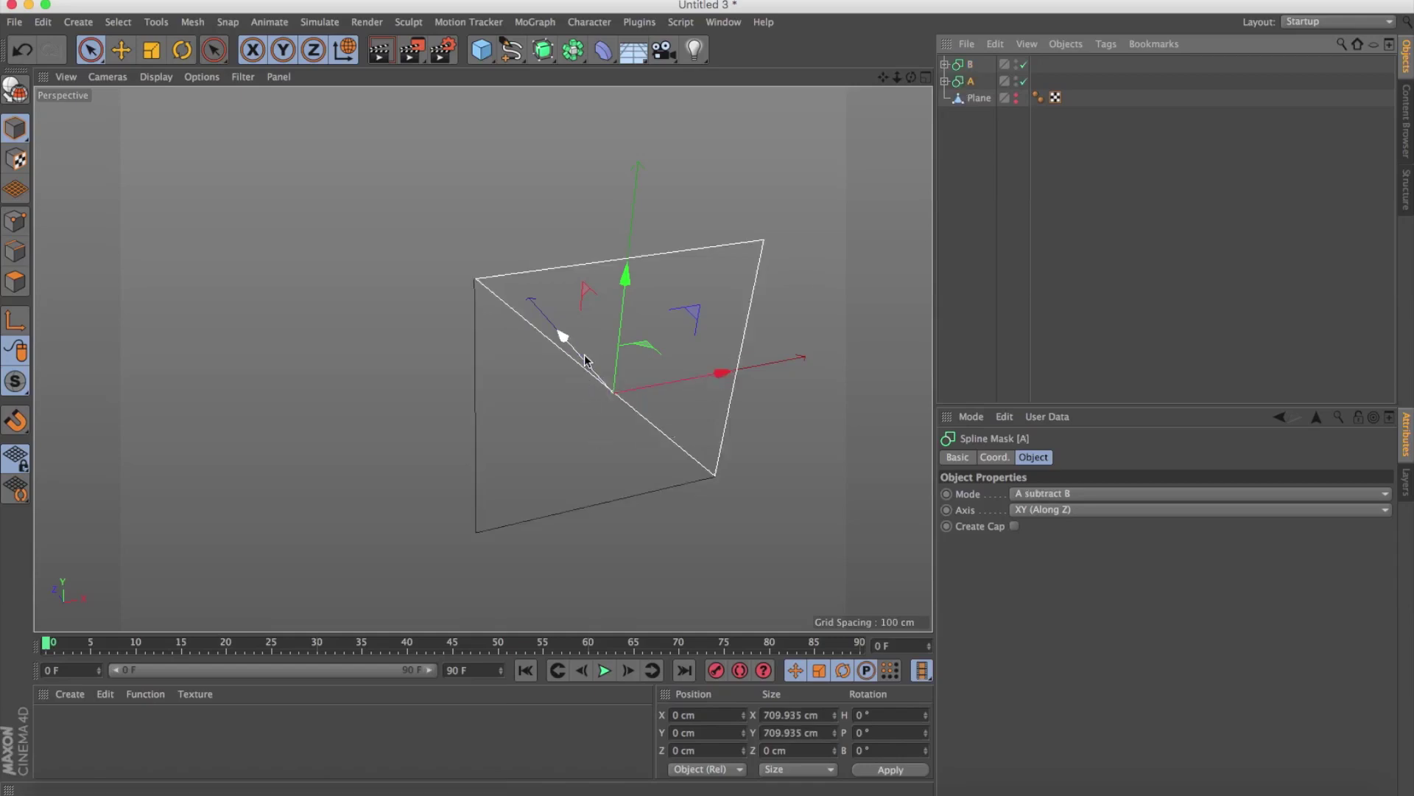
{"action": "left_click", "coordinate": [970, 64]}
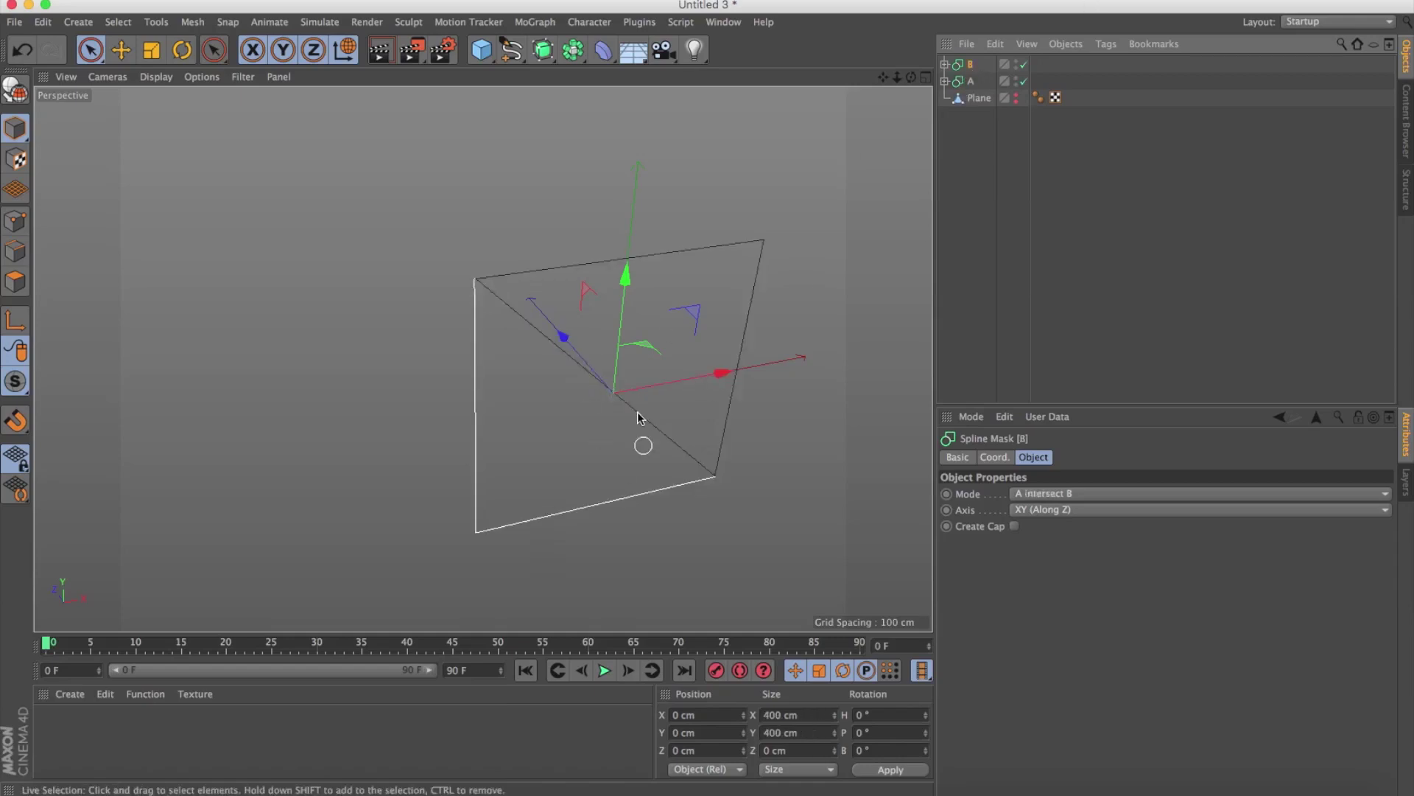
{"action": "left_click_drag", "start_coordinate": [582, 359], "coordinate": [560, 398]}
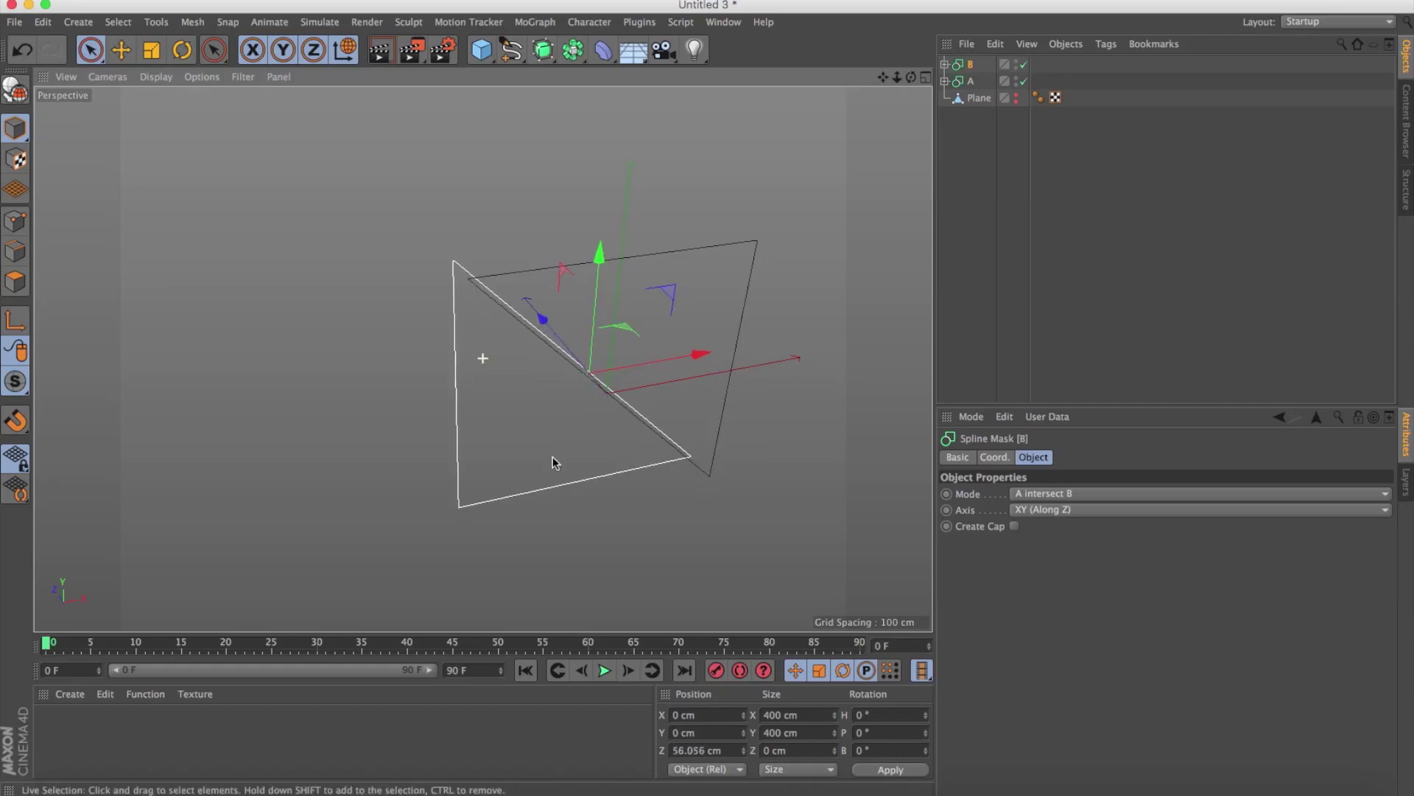
{"action": "scroll", "coordinate": [632, 457], "scroll_direction": "down", "scroll_amount": 5}
{"action": "mouse_move", "coordinate": [631, 458]}
{"action": "left_mouse_down", "text": "alt"}
{"action": "mouse_move", "coordinate": [550, 483]}
{"action": "mouse_move", "coordinate": [505, 404]}
{"action": "mouse_move", "coordinate": [457, 413]}
{"action": "mouse_move", "coordinate": [587, 409]}
{"action": "mouse_move", "coordinate": [566, 414]}
{"action": "left_mouse_up", "text": "alt"}
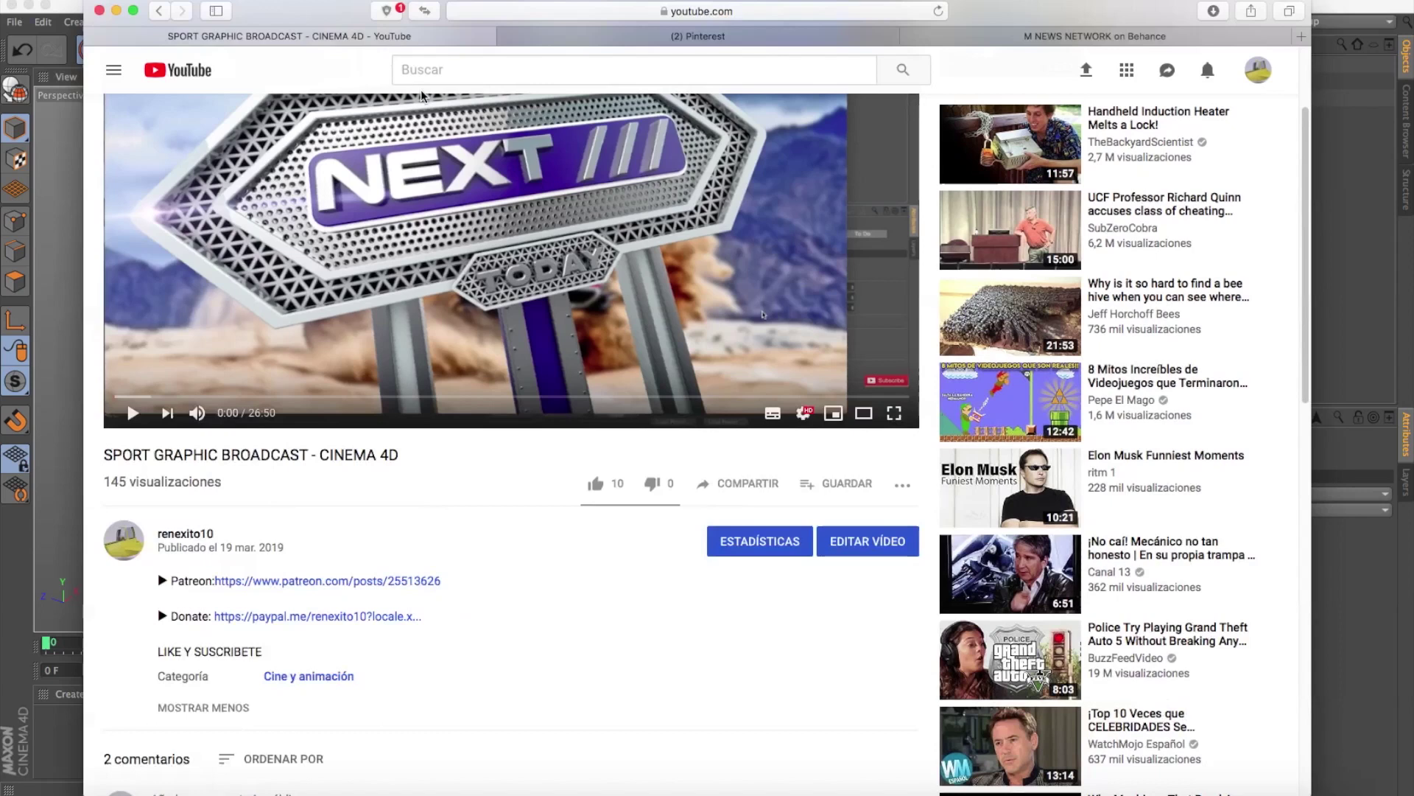
Review the Pinterest pin and the red M NEWS NETWORK Behance images, then minimize Safari.
{"action": "left_click", "coordinate": [700, 38]}
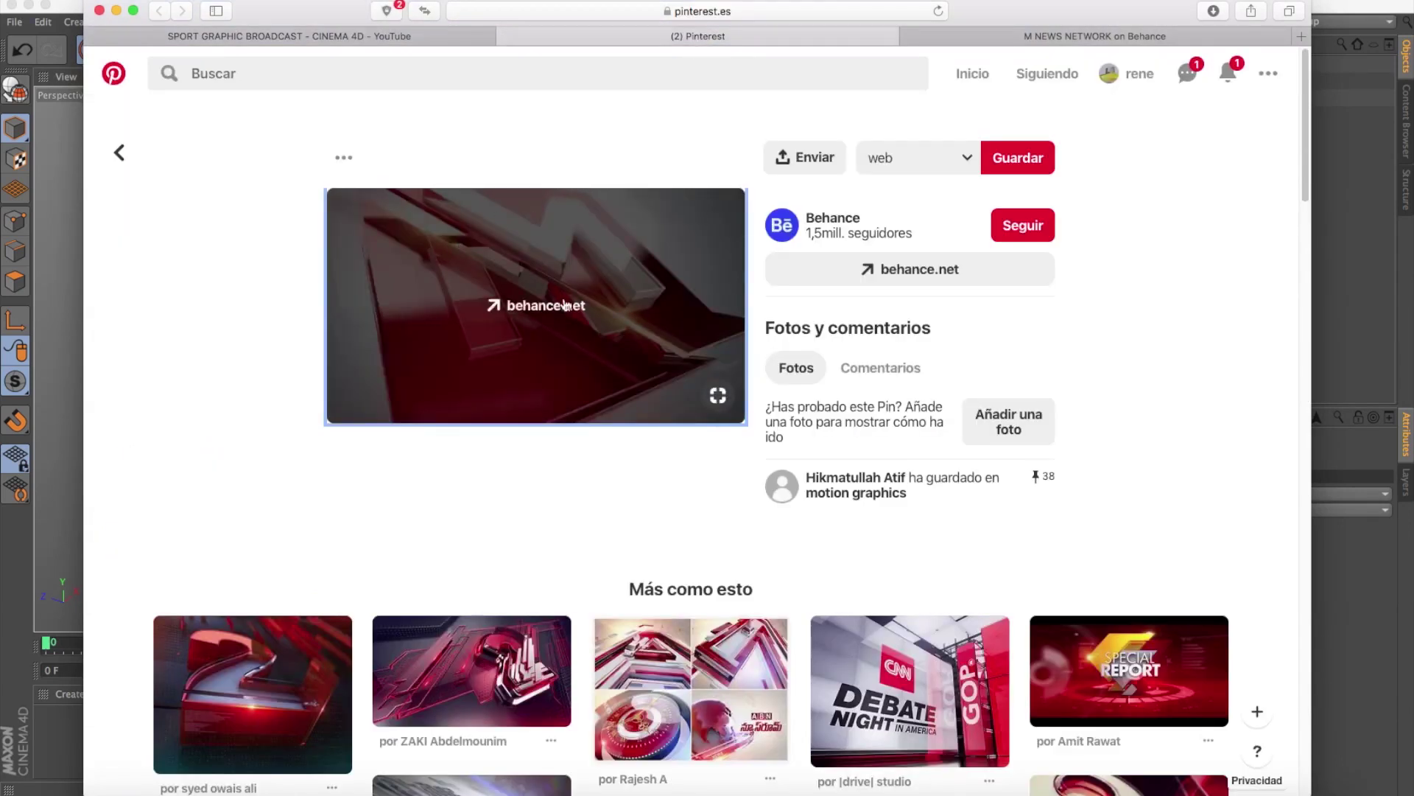
{"action": "left_click", "coordinate": [1066, 42]}
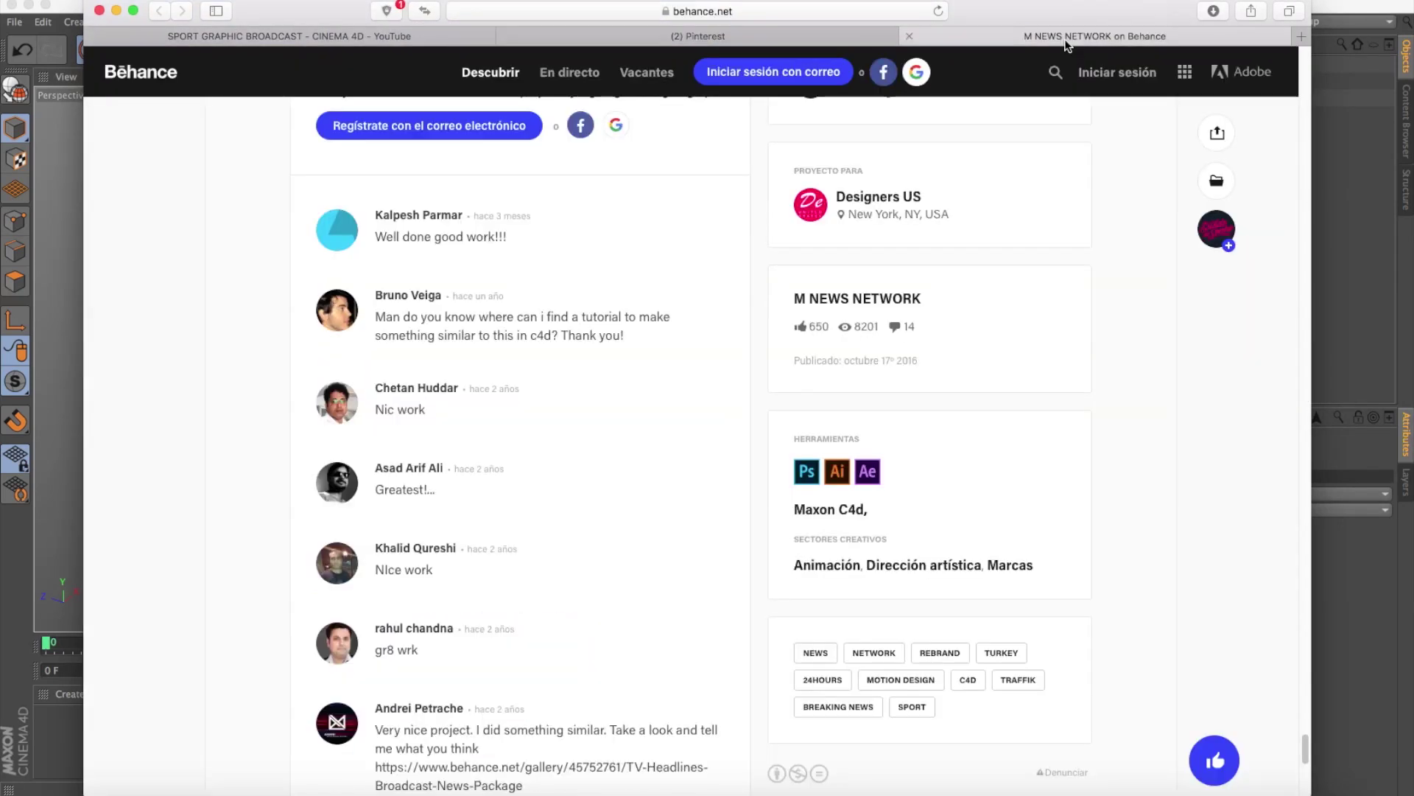
{"action": "scroll", "coordinate": [642, 539], "scroll_direction": "up", "scroll_amount": 10}
{"action": "scroll", "coordinate": [642, 540], "scroll_direction": "up", "scroll_amount": 5}
{"action": "scroll", "coordinate": [642, 539], "scroll_direction": "up", "scroll_amount": 3}
{"action": "scroll", "coordinate": [642, 540], "scroll_direction": "down", "scroll_amount": 2}
{"action": "scroll", "coordinate": [642, 539], "scroll_direction": "up", "scroll_amount": 1}
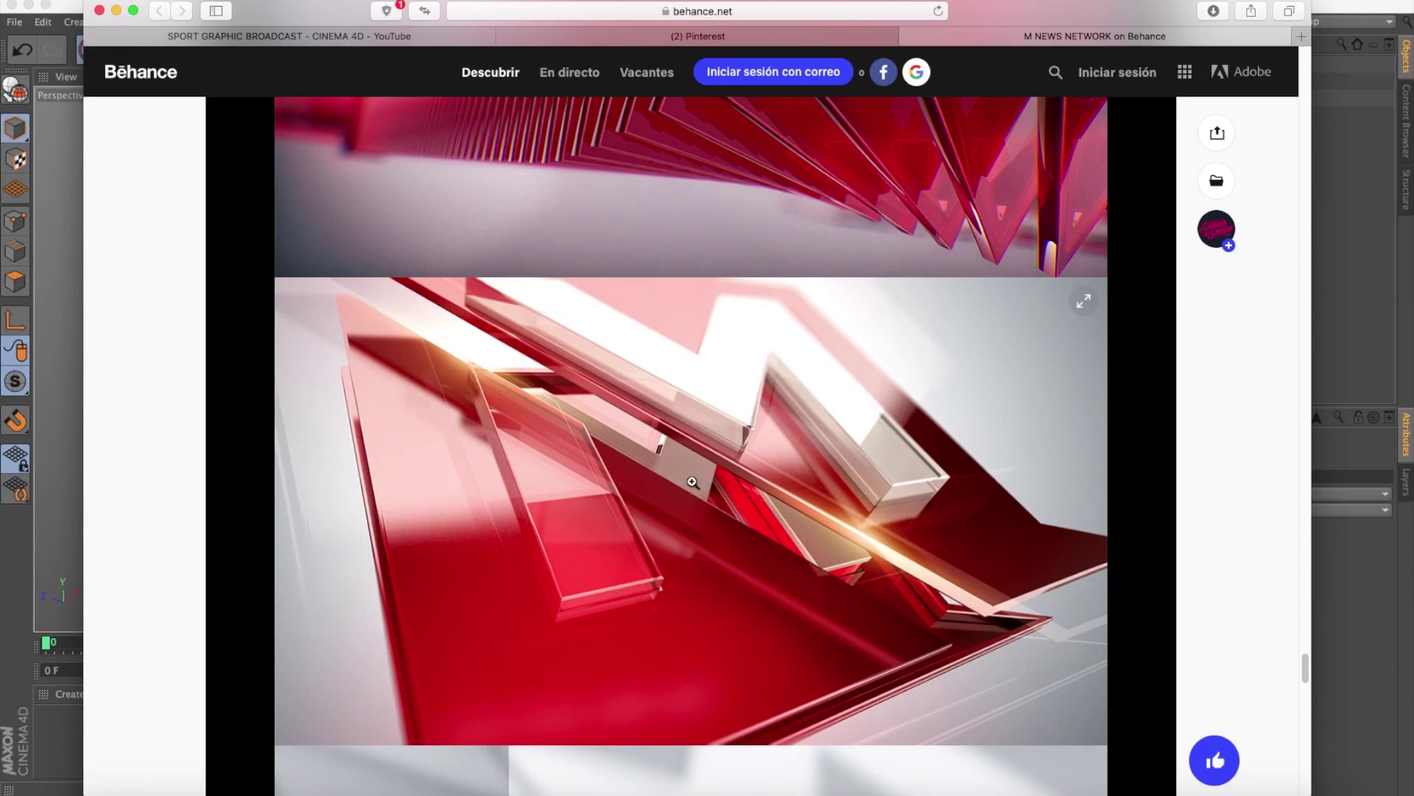
{"action": "left_click", "coordinate": [116, 10]}
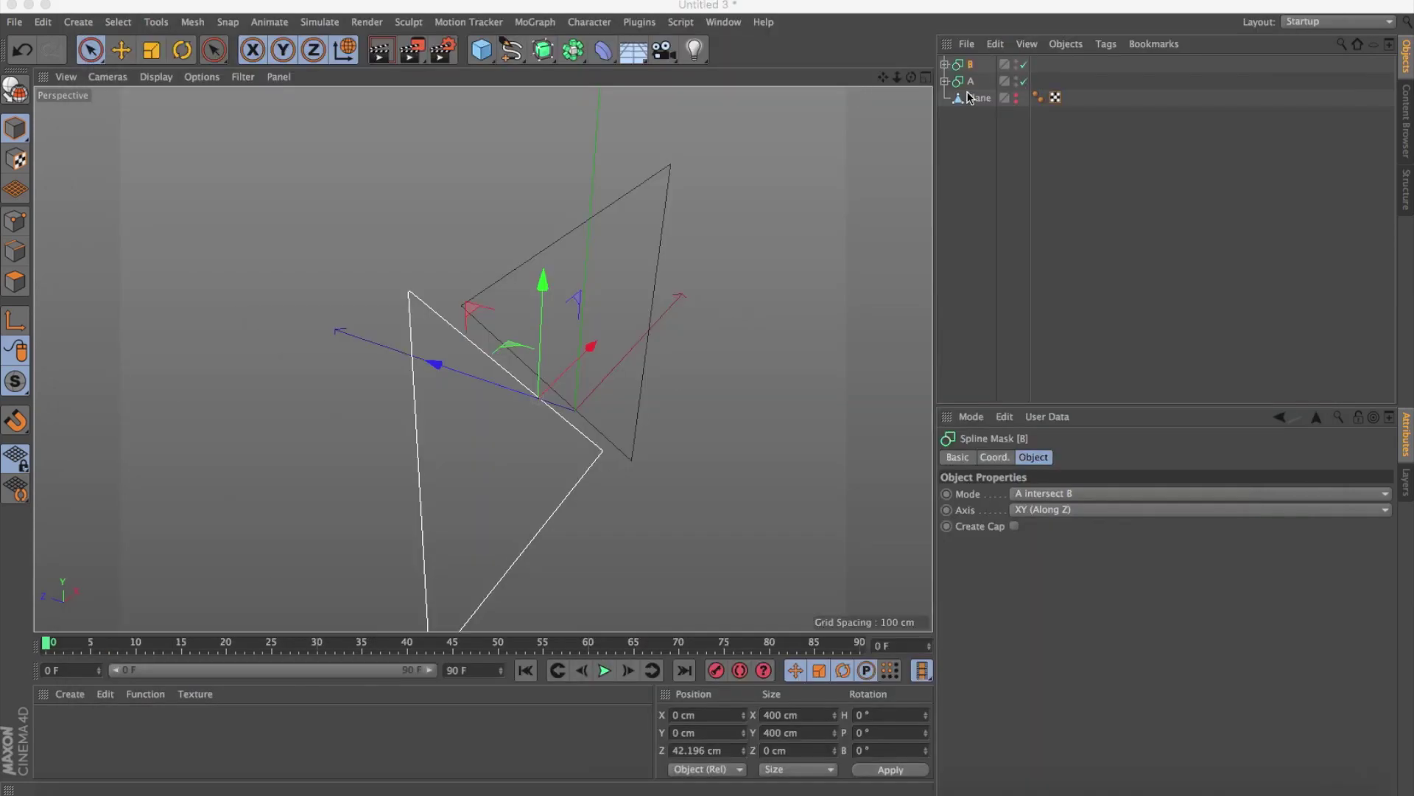
Add two Extrude generators, placing mask B in one and mask A in the other.
{"action": "left_click", "coordinate": [959, 171]}
{"action": "left_click_drag", "start_coordinate": [542, 49], "coordinate": [736, 82]}
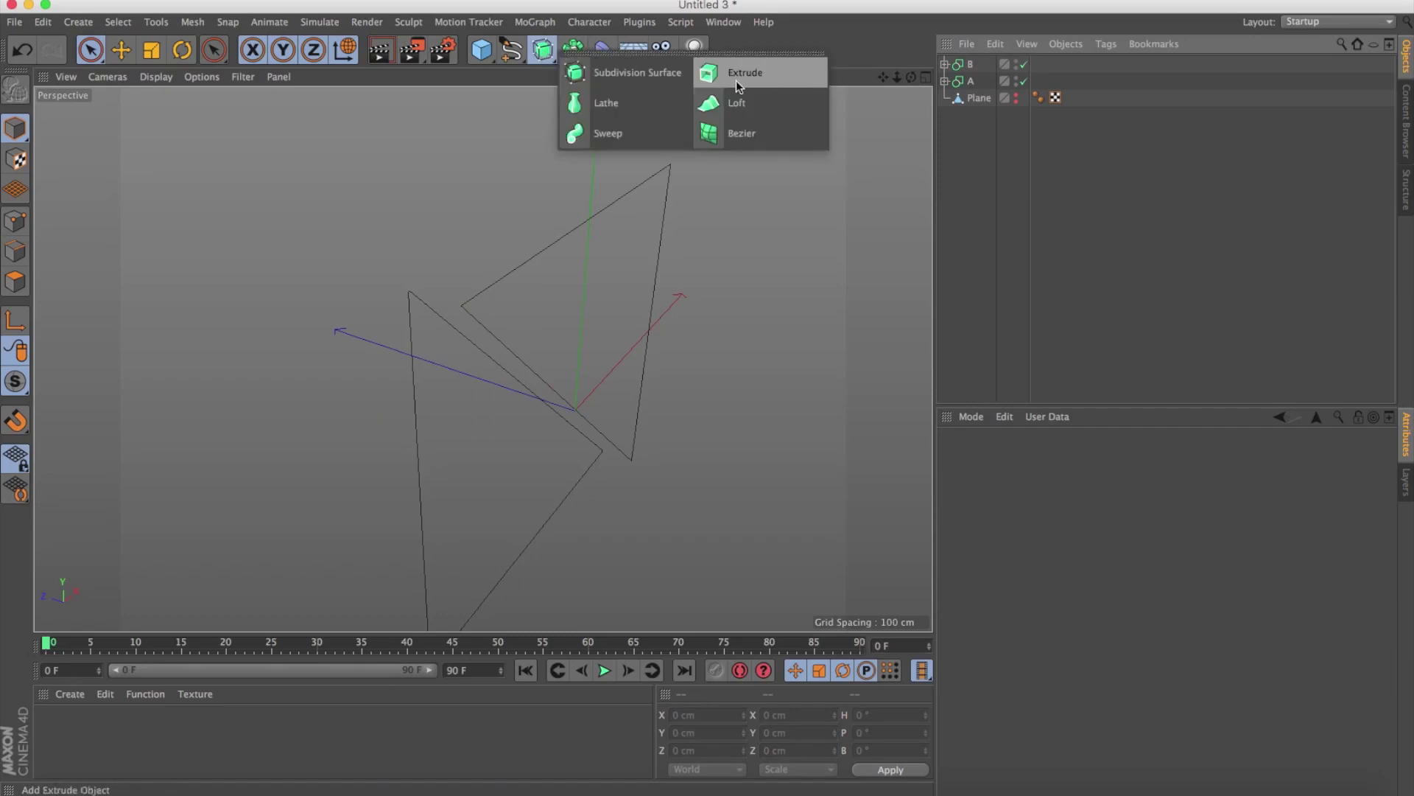
{"action": "left_click", "coordinate": [736, 81]}
{"action": "left_click_drag", "start_coordinate": [972, 81], "coordinate": [984, 65]}
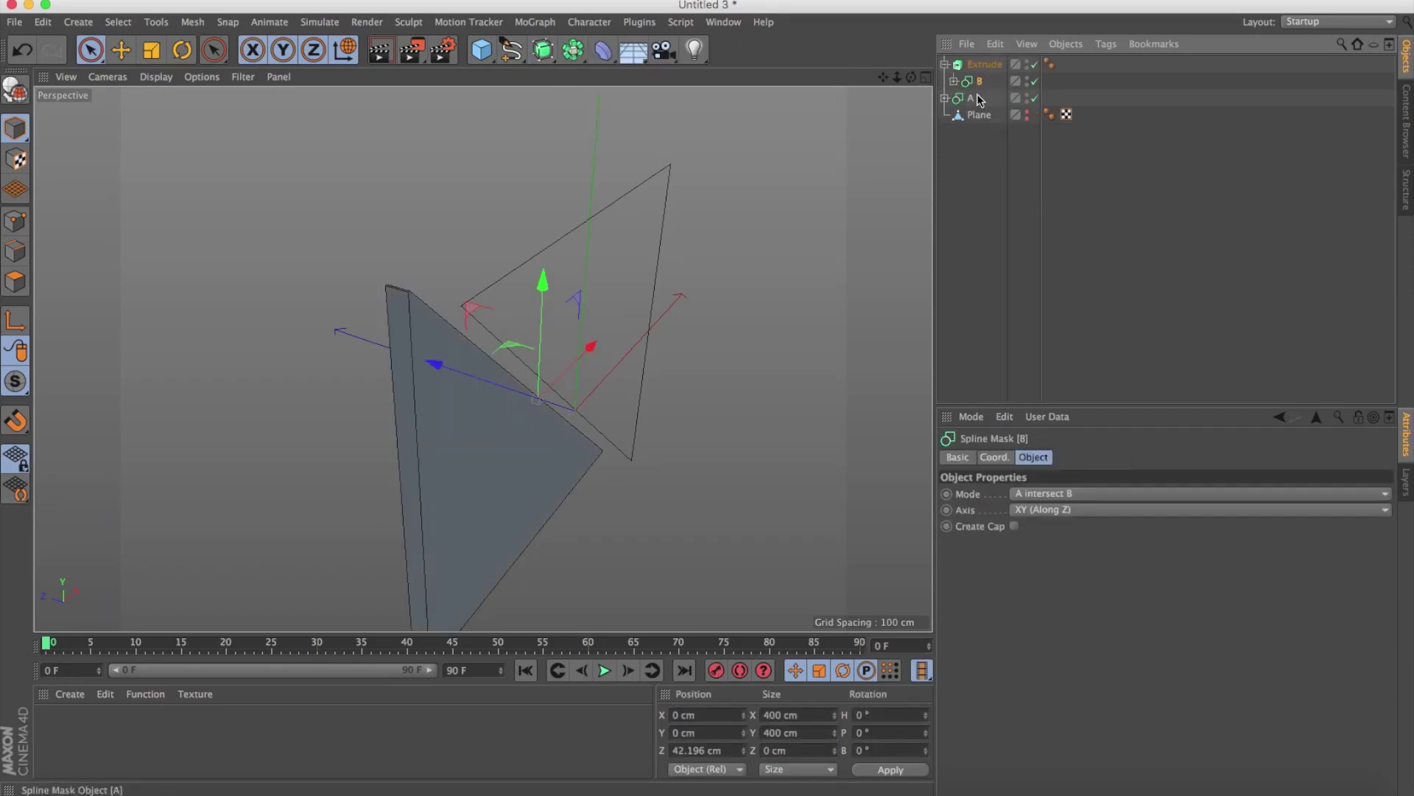
{"action": "left_click", "coordinate": [946, 65]}
{"action": "left_click_drag", "start_coordinate": [542, 51], "coordinate": [736, 72]}
{"action": "left_click_drag", "start_coordinate": [971, 98], "coordinate": [985, 66]}
{"action": "left_click", "coordinate": [946, 66]}
Give both extrudes a Fillet start cap with 3 steps and 2 cm radius.
{"action": "left_click", "coordinate": [987, 81], "text": "shift"}
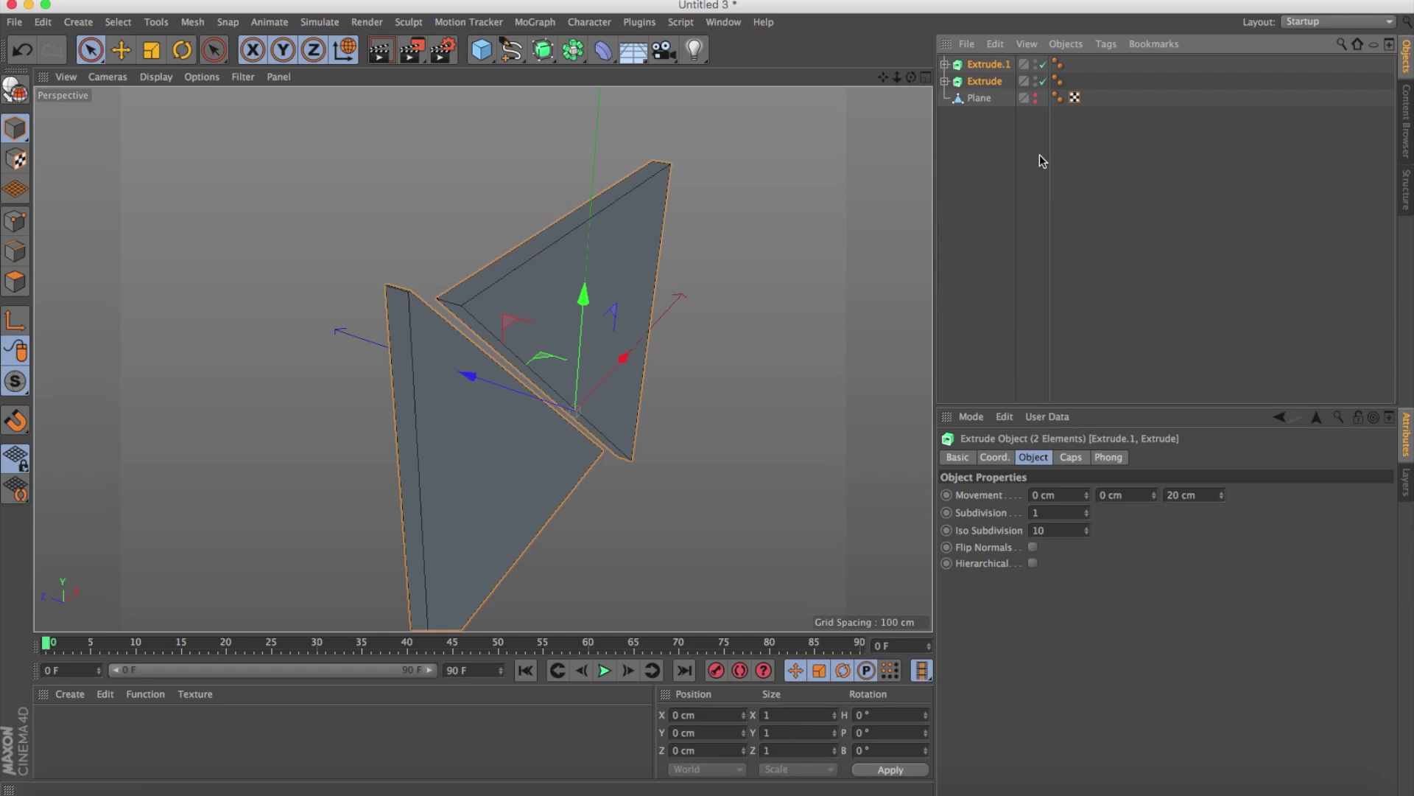
{"action": "left_click", "coordinate": [1071, 457]}
{"action": "left_click", "coordinate": [1134, 493]}
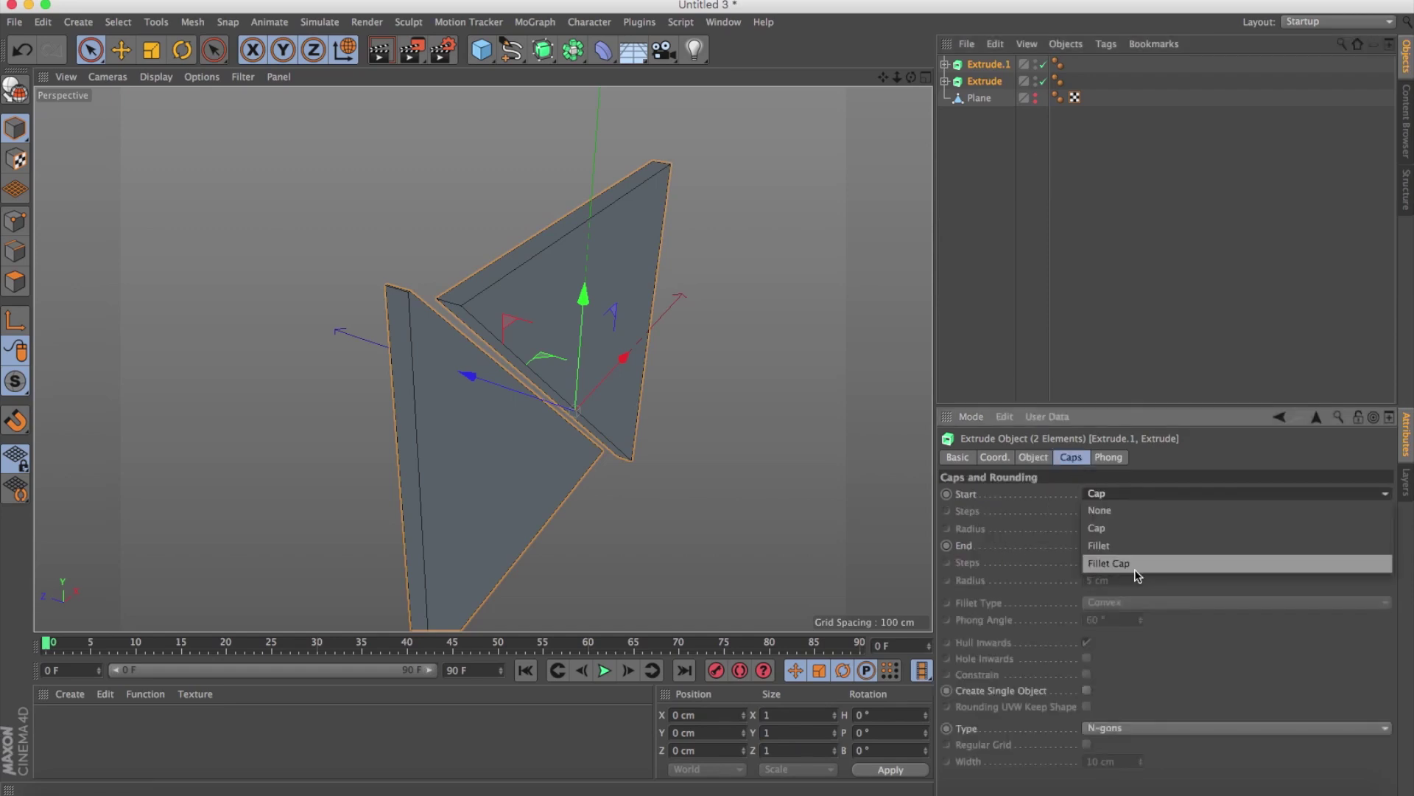
{"action": "left_click", "coordinate": [1135, 563]}
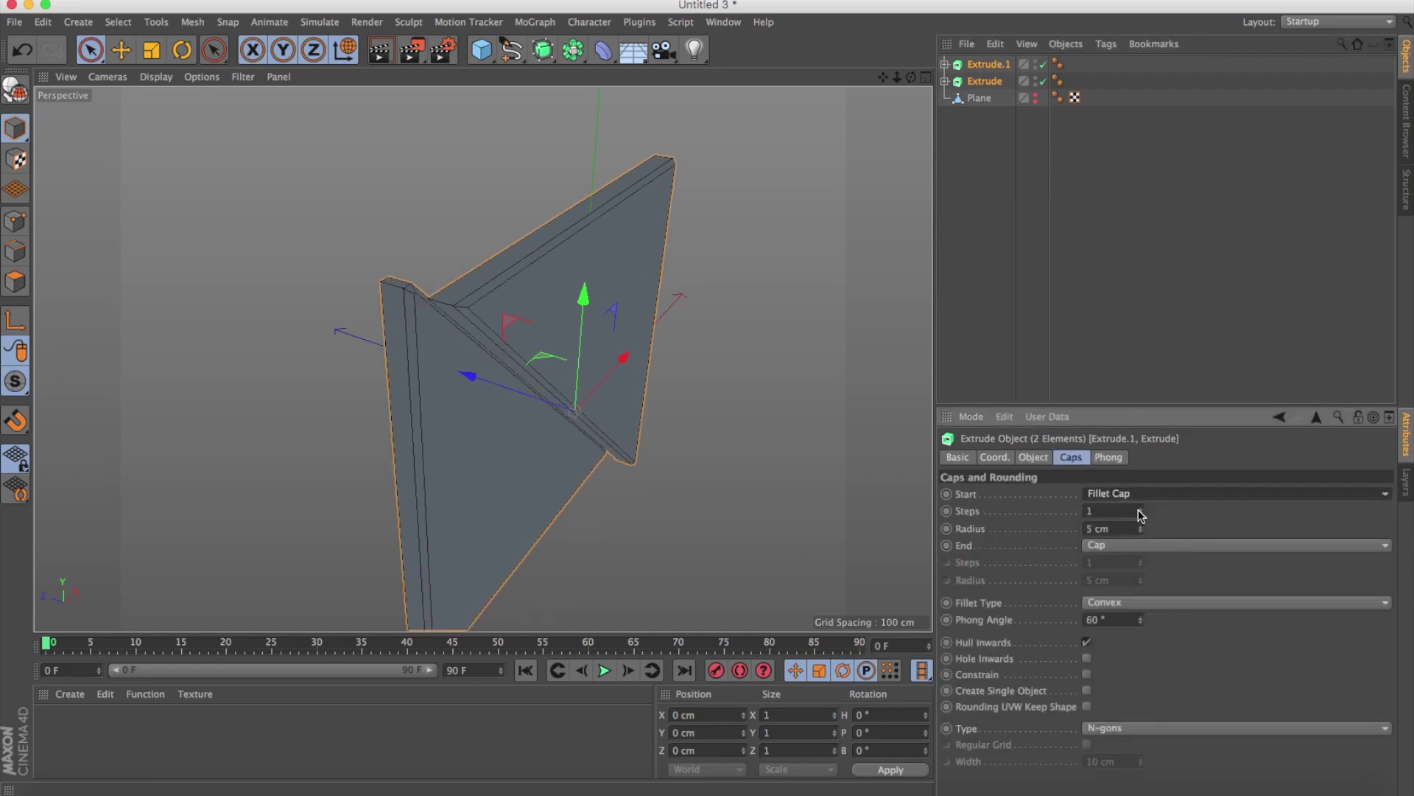
{"action": "left_click", "coordinate": [1138, 510]}
{"action": "left_click", "coordinate": [1127, 528]}
{"action": "type", "text": "1"}
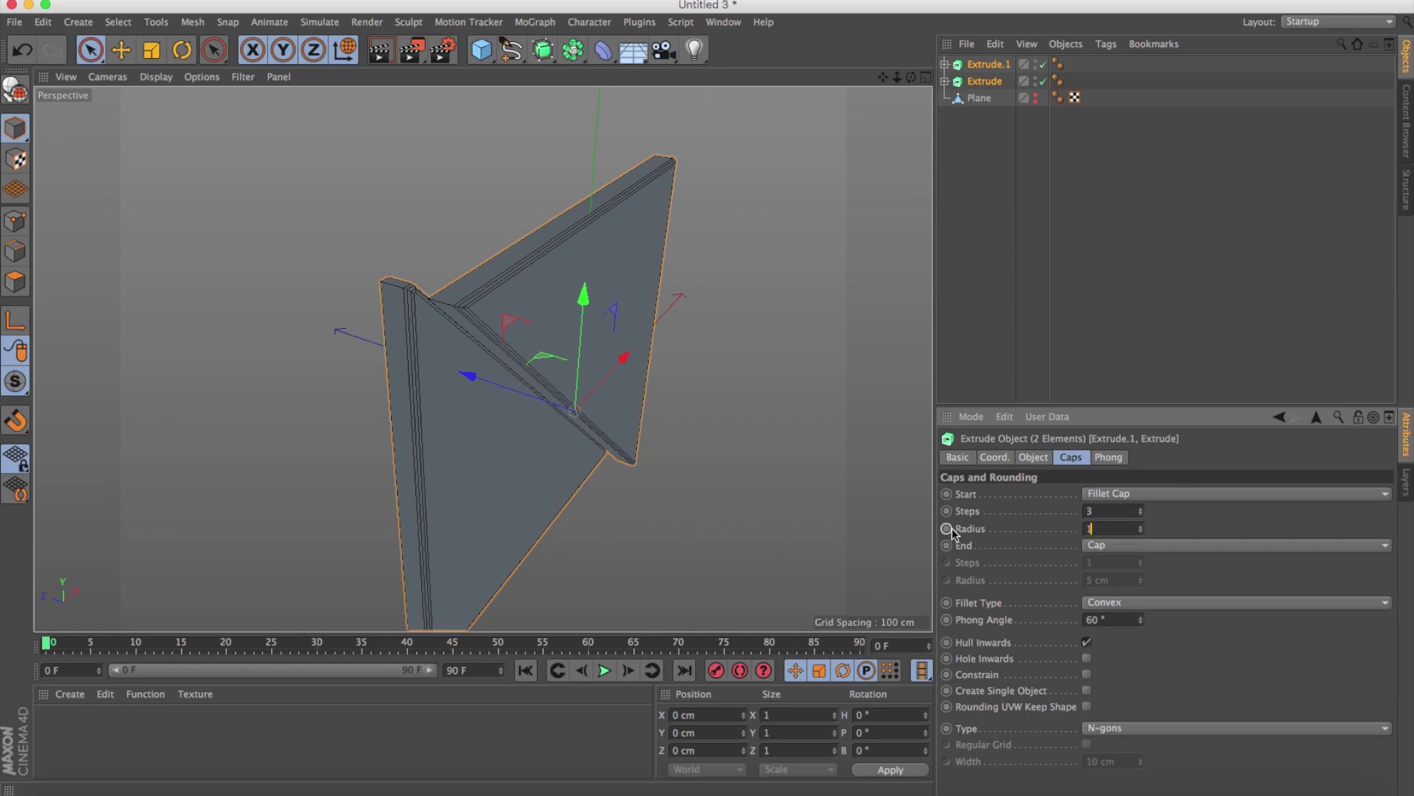
{"action": "key", "text": "Return"}
{"action": "left_click", "coordinate": [1141, 526]}
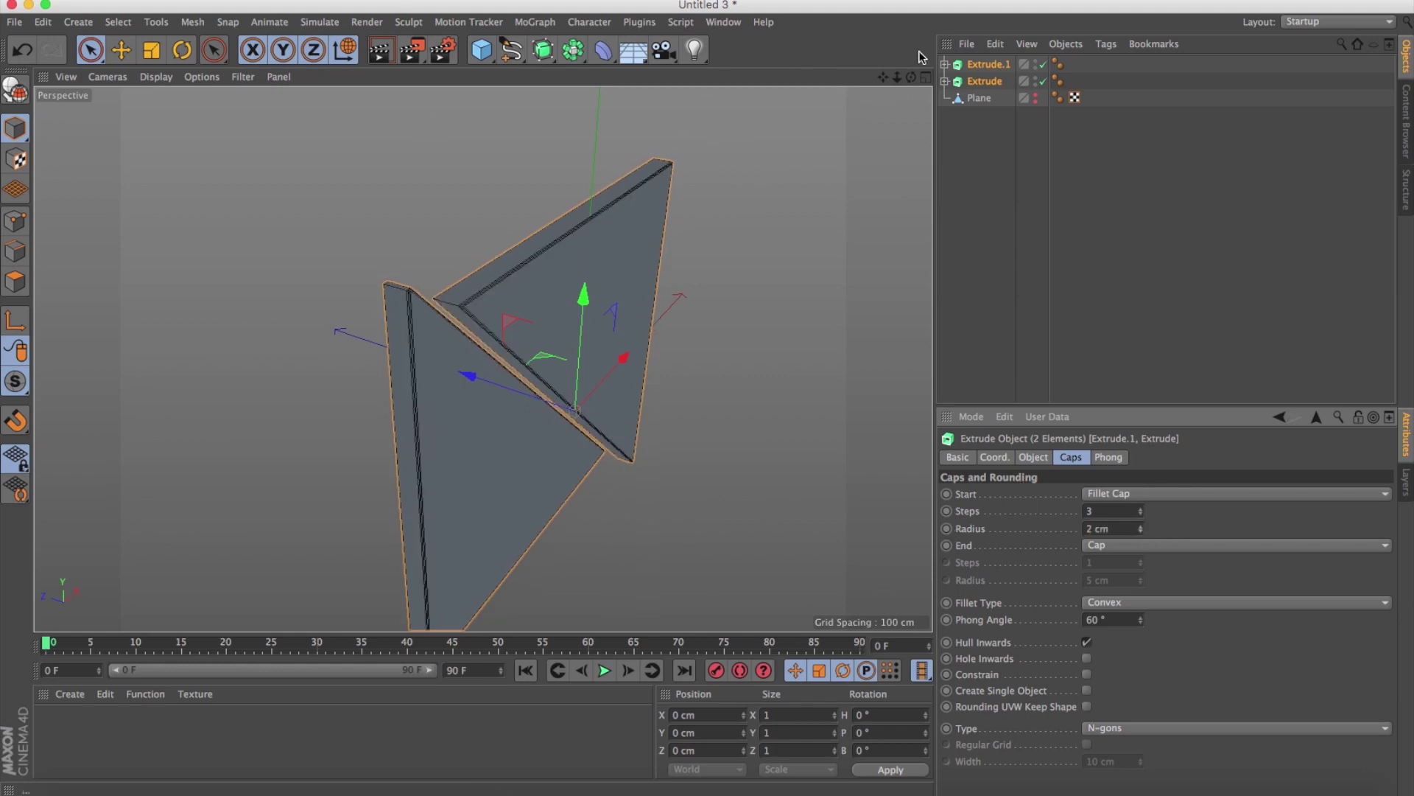
{"action": "left_click_drag", "start_coordinate": [912, 76], "coordinate": [483, 358]}
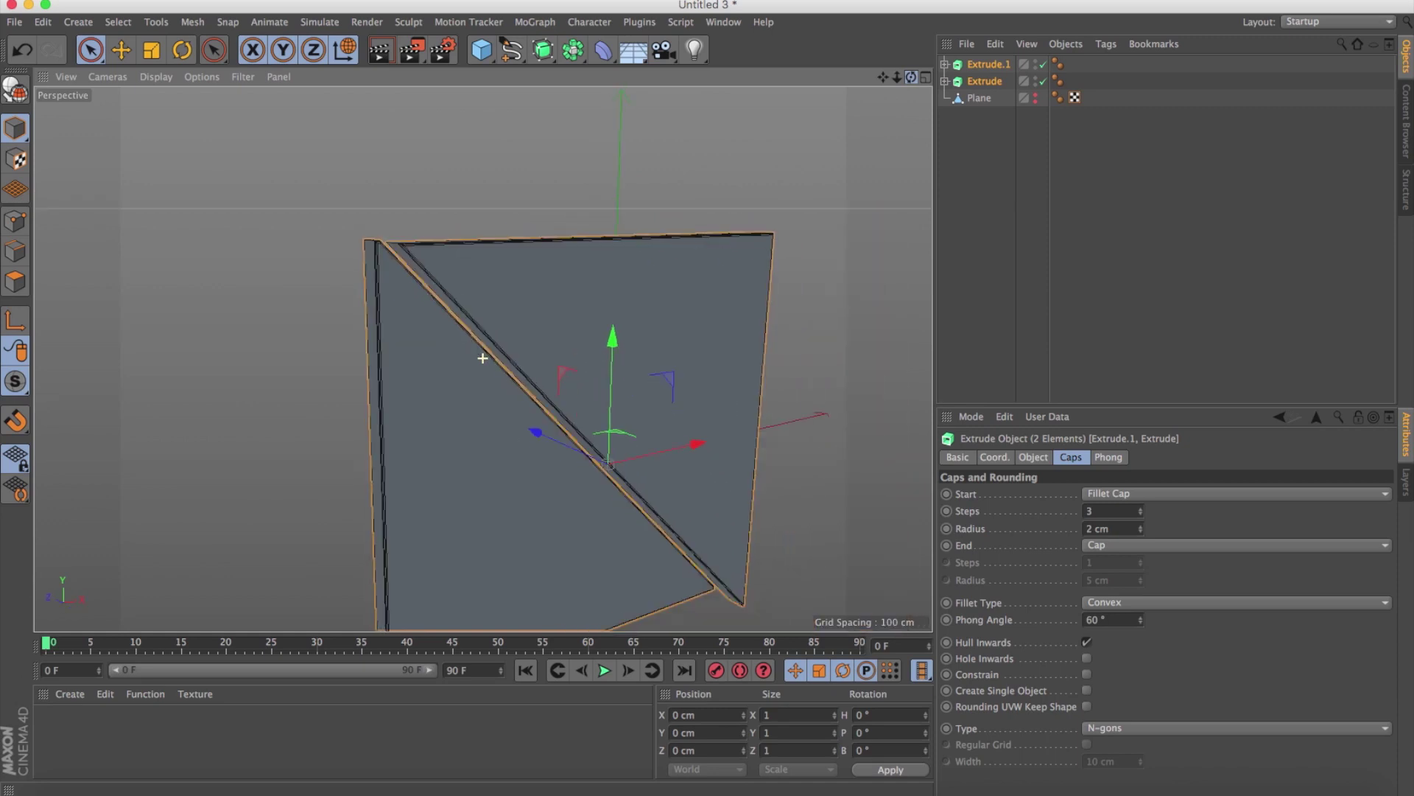
{"action": "left_click", "coordinate": [946, 82]}
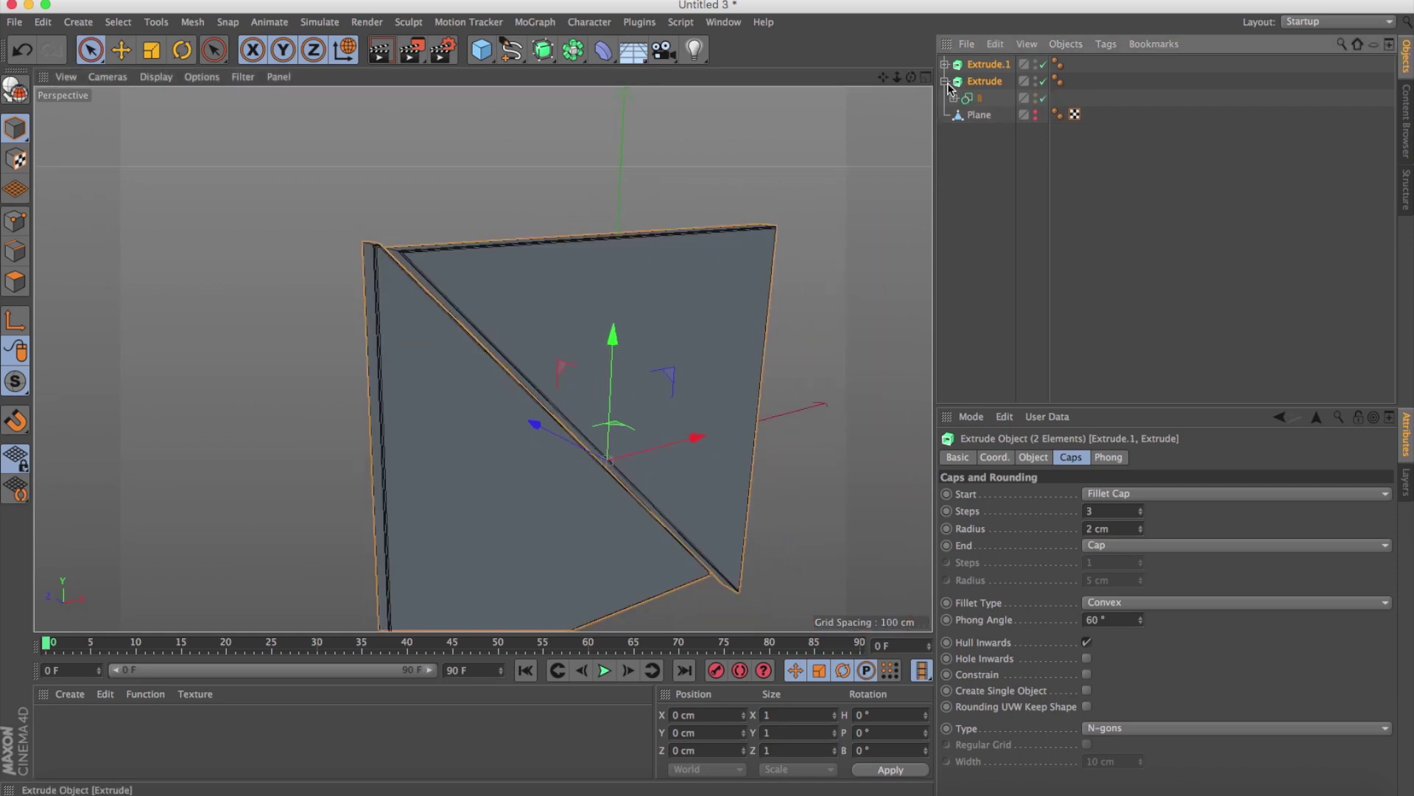
Turn on rounding with a 5 cm radius for the Rectangle inside A.
{"action": "left_click", "coordinate": [944, 64]}
{"action": "left_click", "coordinate": [954, 115]}
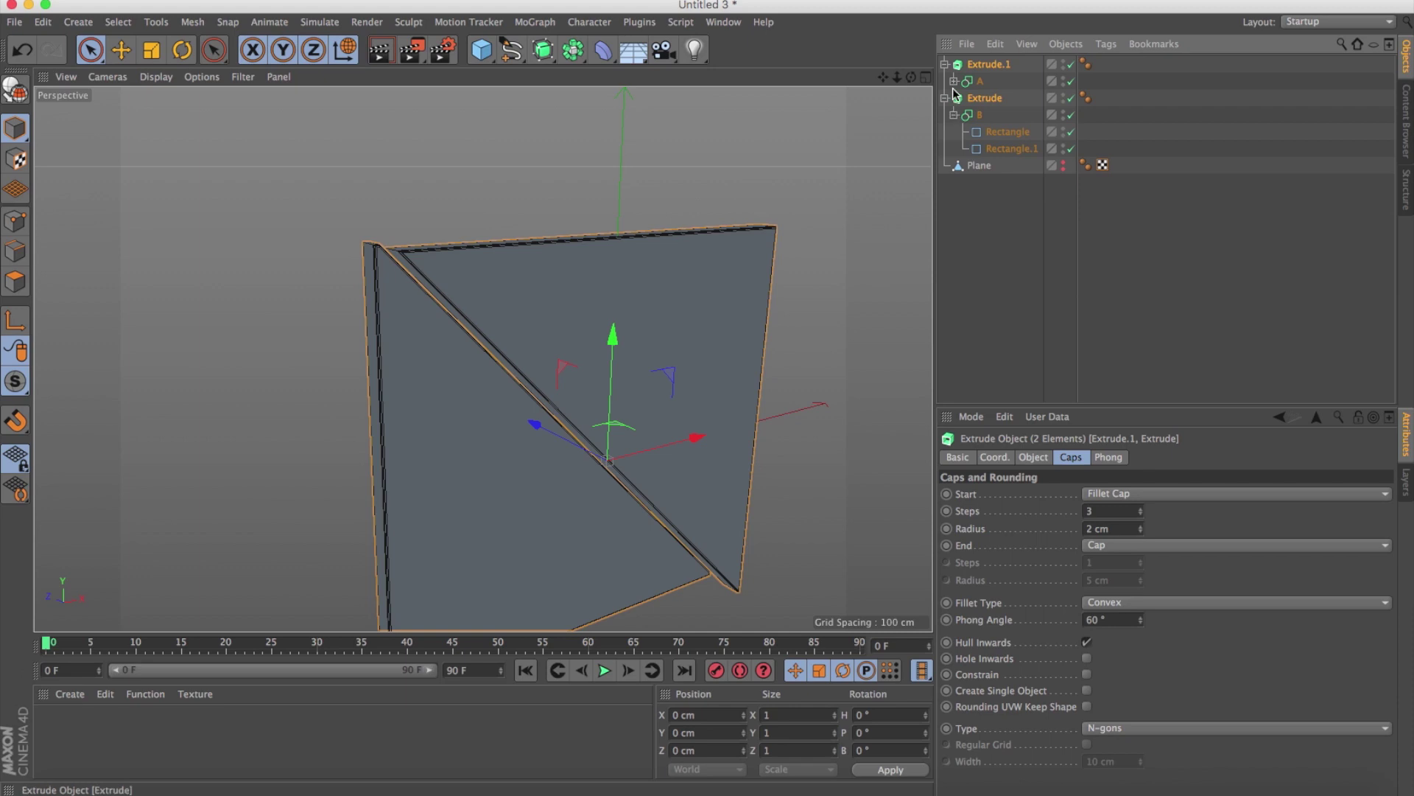
{"action": "left_click", "coordinate": [954, 81]}
{"action": "left_click", "coordinate": [1009, 100]}
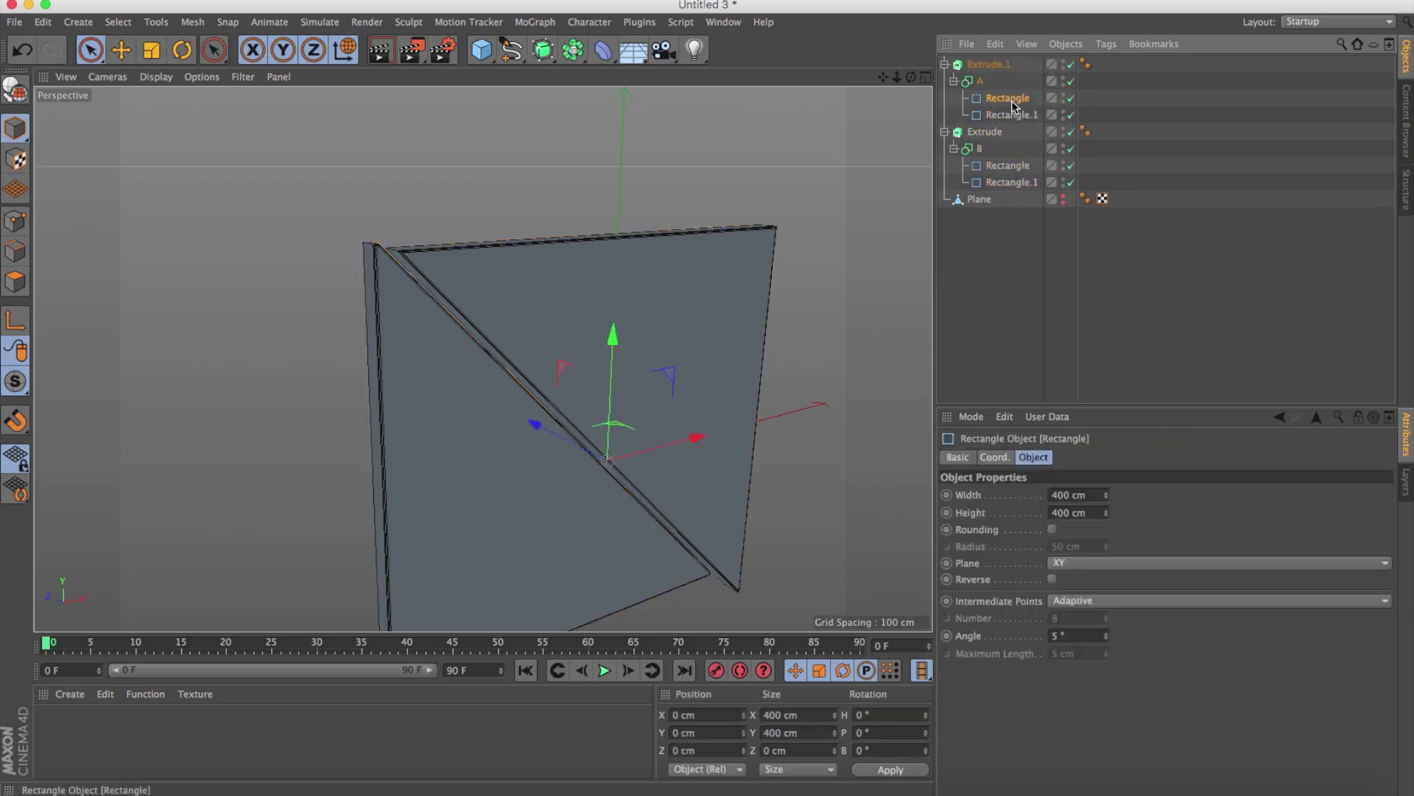
{"action": "left_click", "coordinate": [1053, 579]}
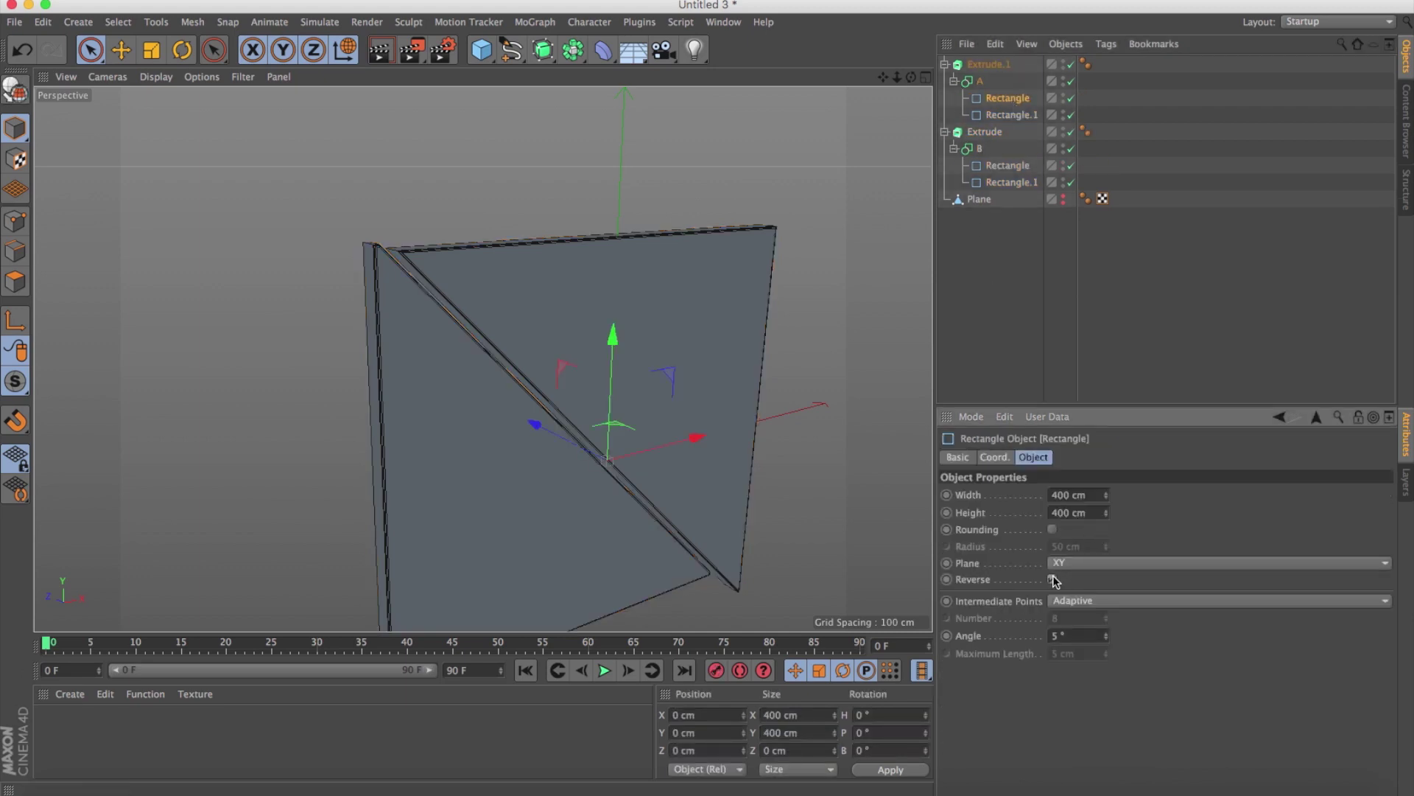
{"action": "left_click", "coordinate": [1057, 584]}
{"action": "left_click", "coordinate": [1053, 529]}
{"action": "left_click", "coordinate": [1087, 547]}
{"action": "type", "text": "5"}
{"action": "key", "text": "Return"}
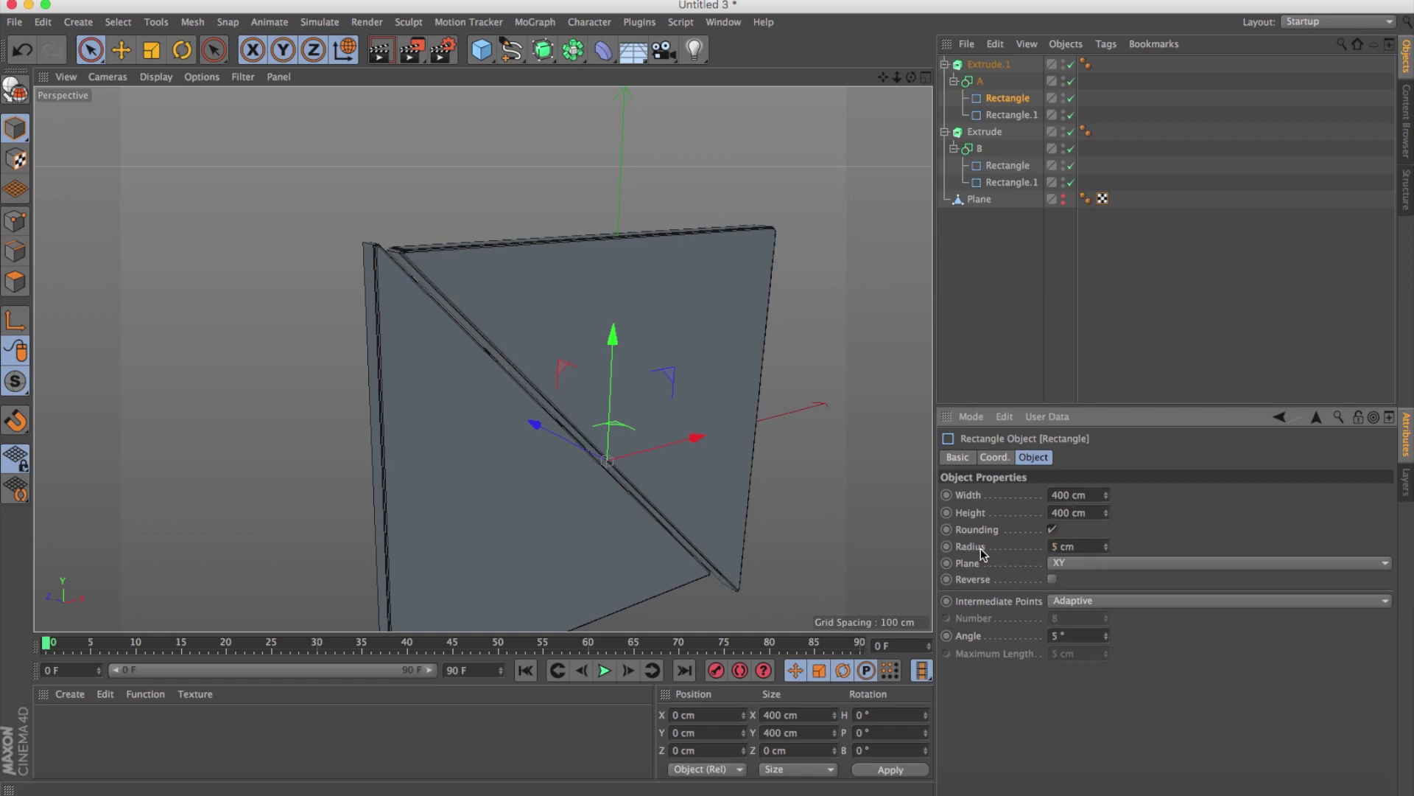
Turn on rounding with a 5 cm radius for the Rectangle inside B.
{"action": "left_click", "coordinate": [1006, 166]}
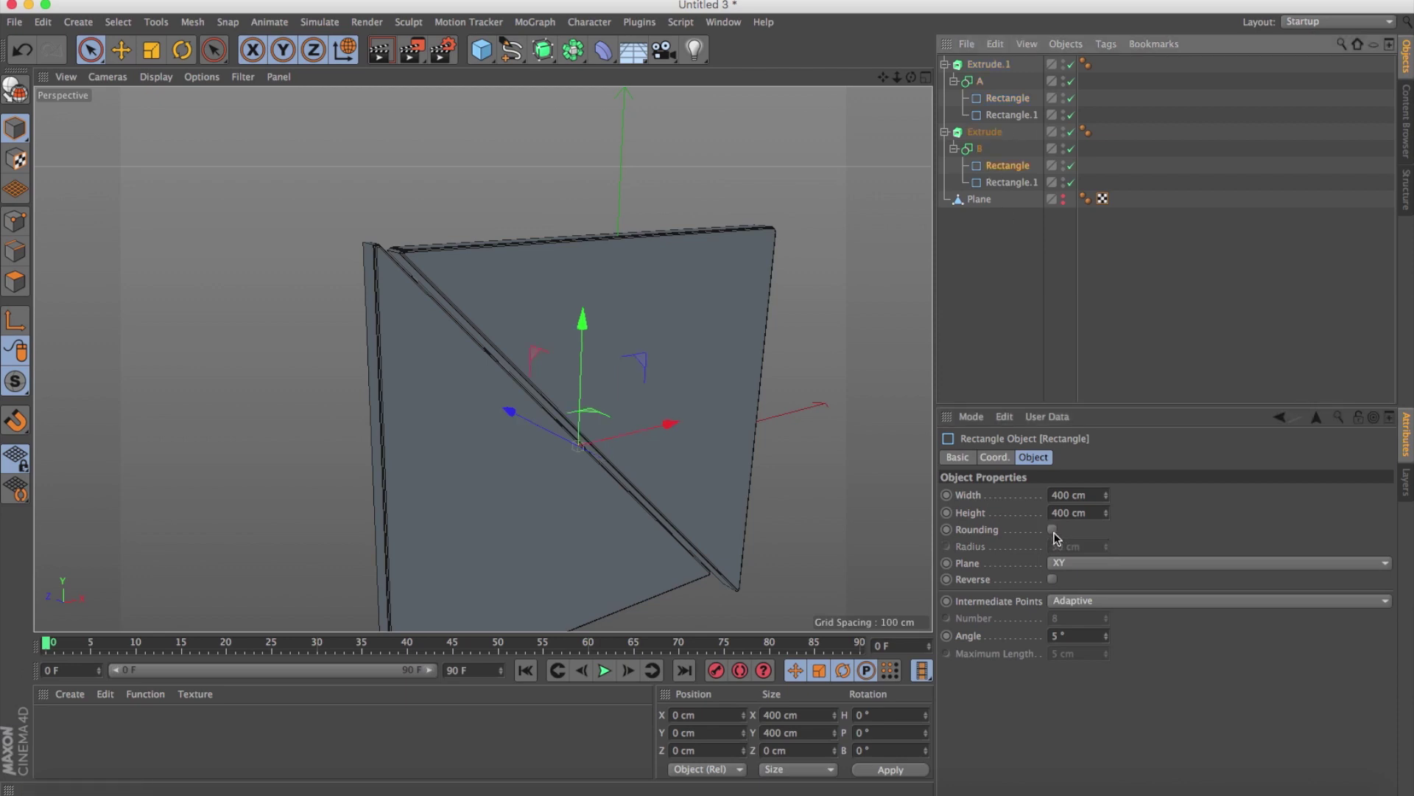
{"action": "left_click", "coordinate": [1053, 530]}
{"action": "double_click", "coordinate": [1088, 546]}
{"action": "type", "text": "5"}
{"action": "key", "text": "Return"}
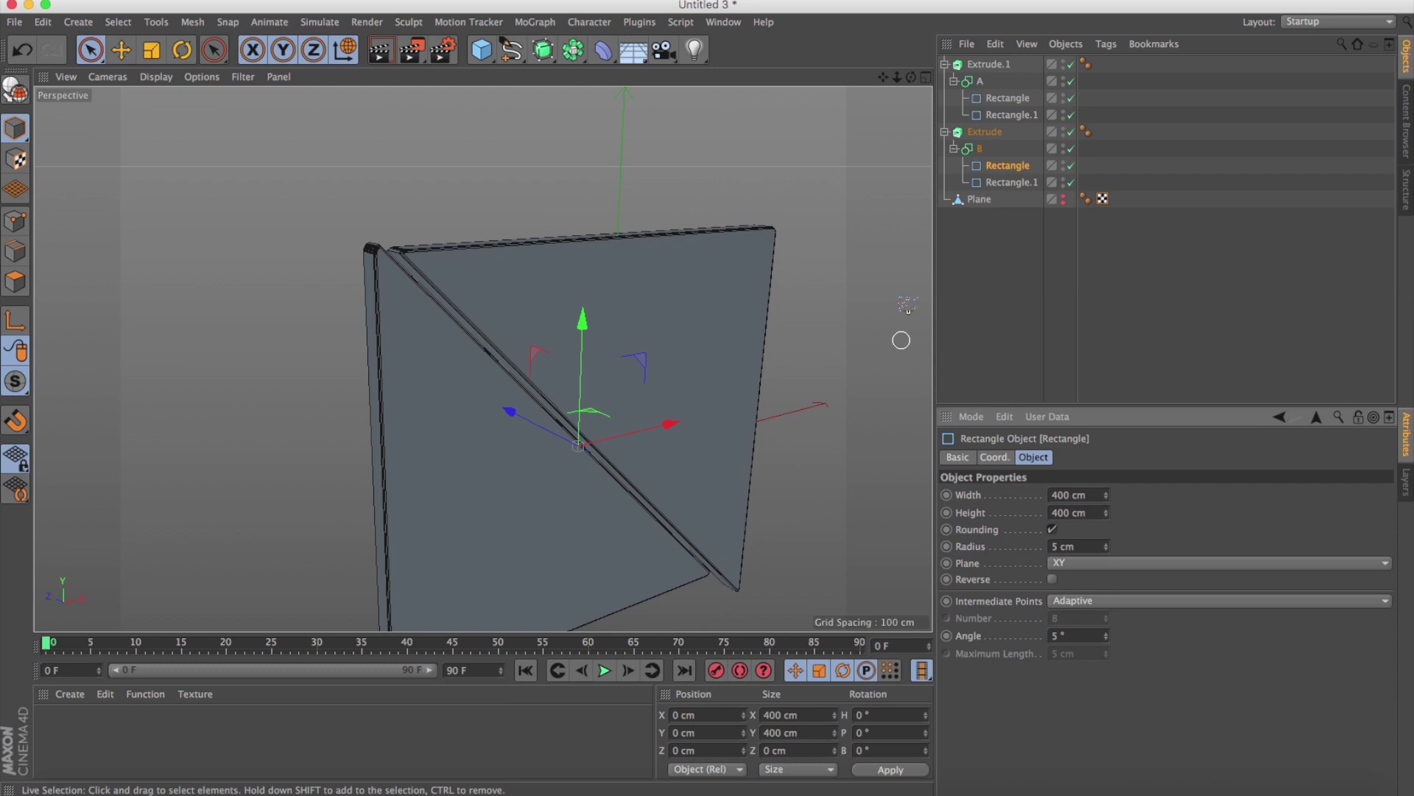
{"action": "left_click", "coordinate": [954, 81]}
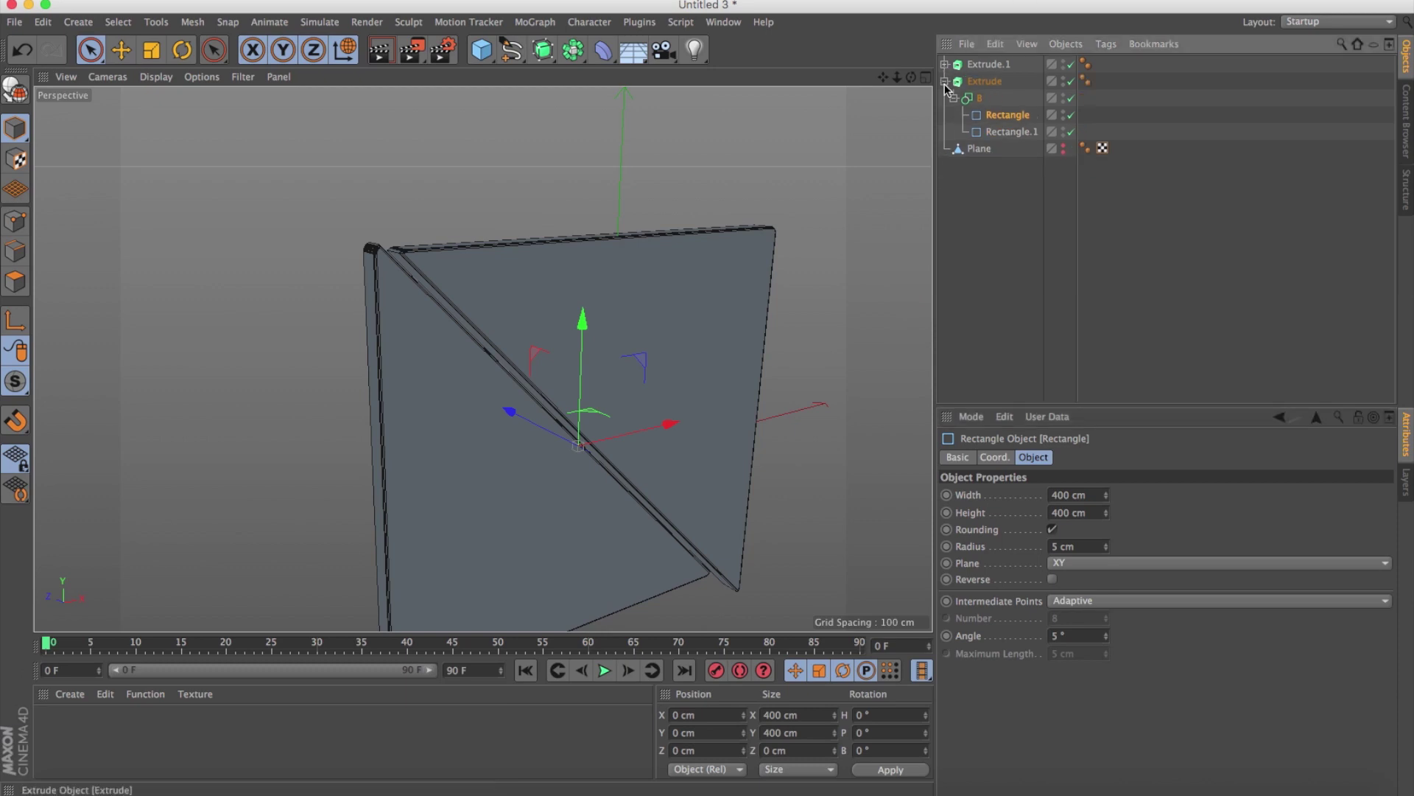
Rename the two extrudes to B and A.
{"action": "left_click", "coordinate": [945, 82]}
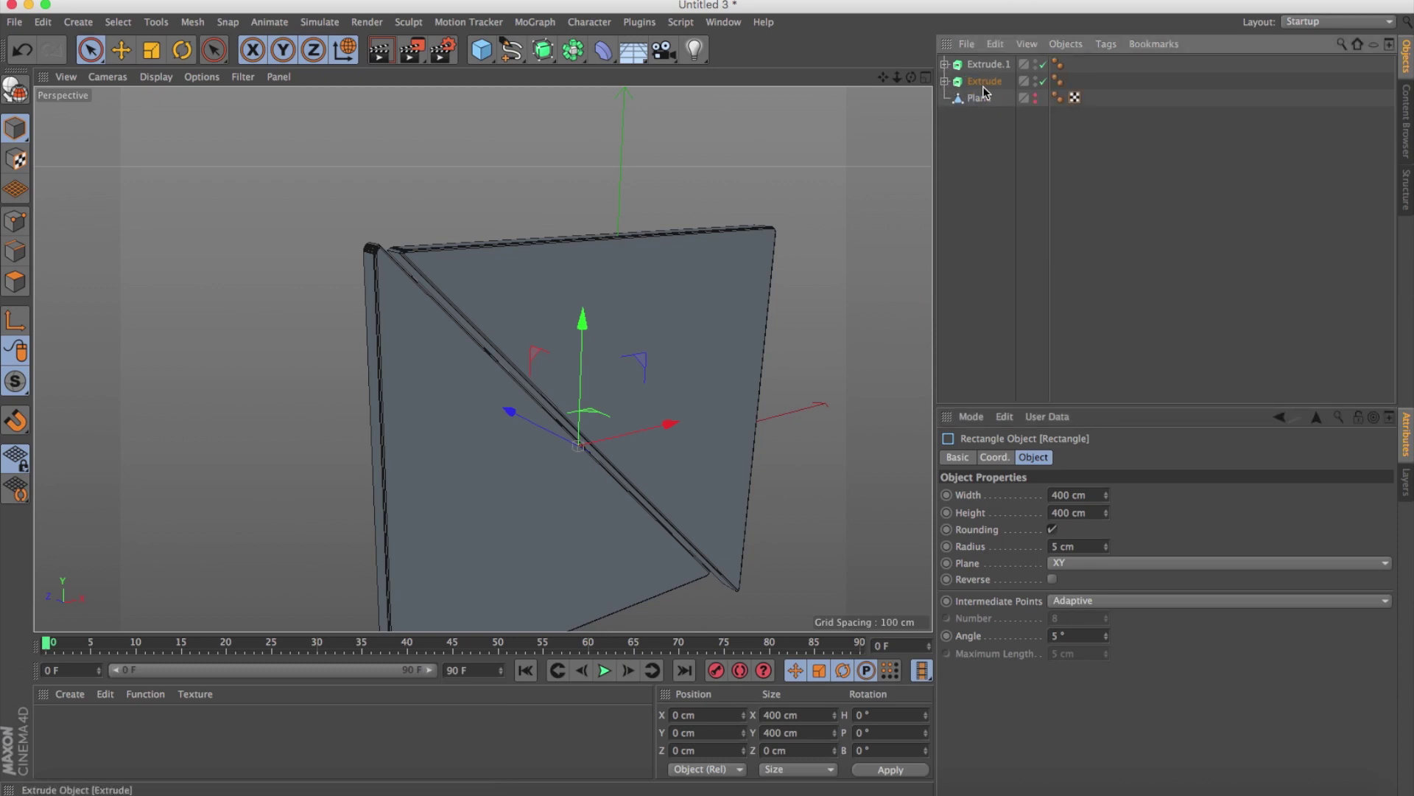
{"action": "double_click", "coordinate": [984, 82]}
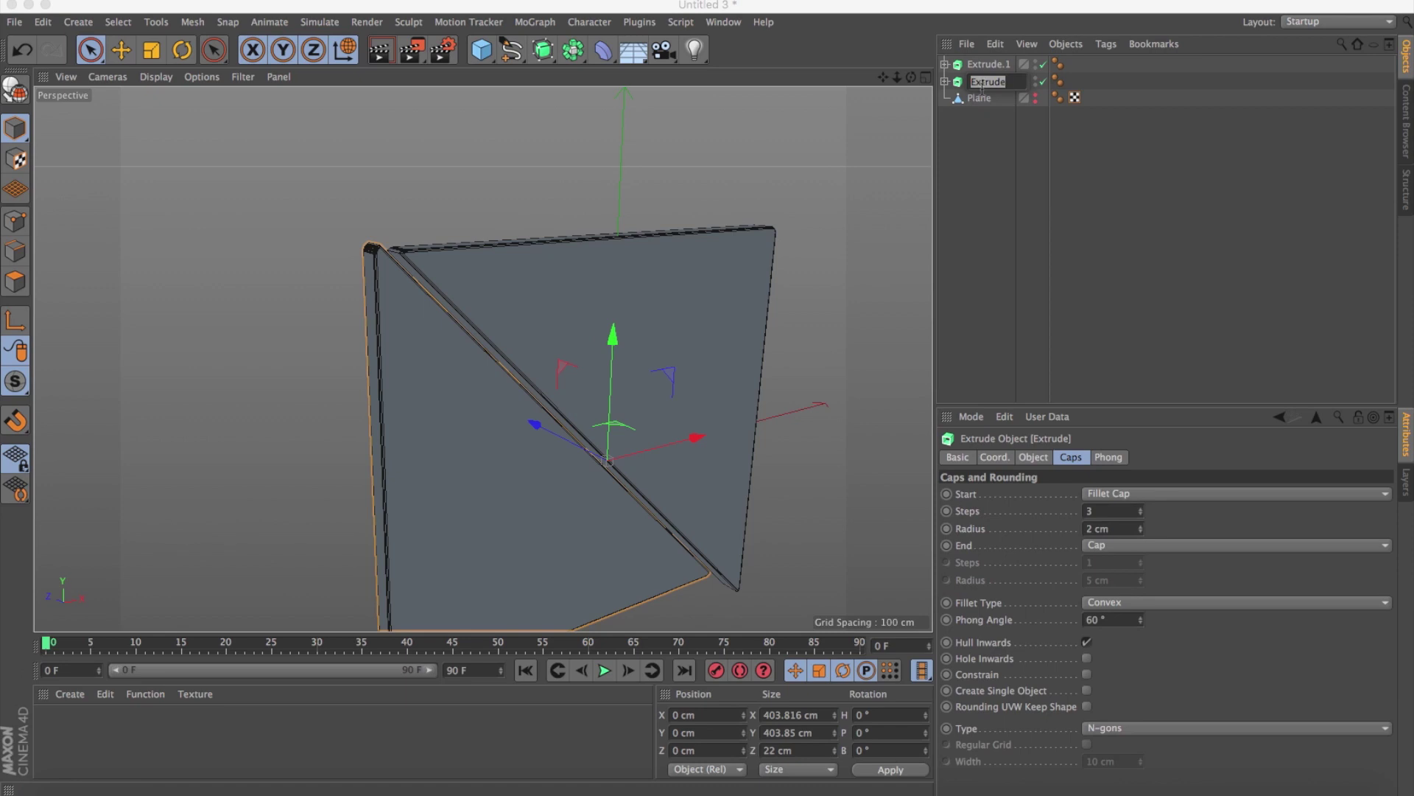
{"action": "type", "text": "B"}
{"action": "key", "text": "Return"}
{"action": "double_click", "coordinate": [1005, 65]}
{"action": "type", "text": "A"}
{"action": "key", "text": "Return"}
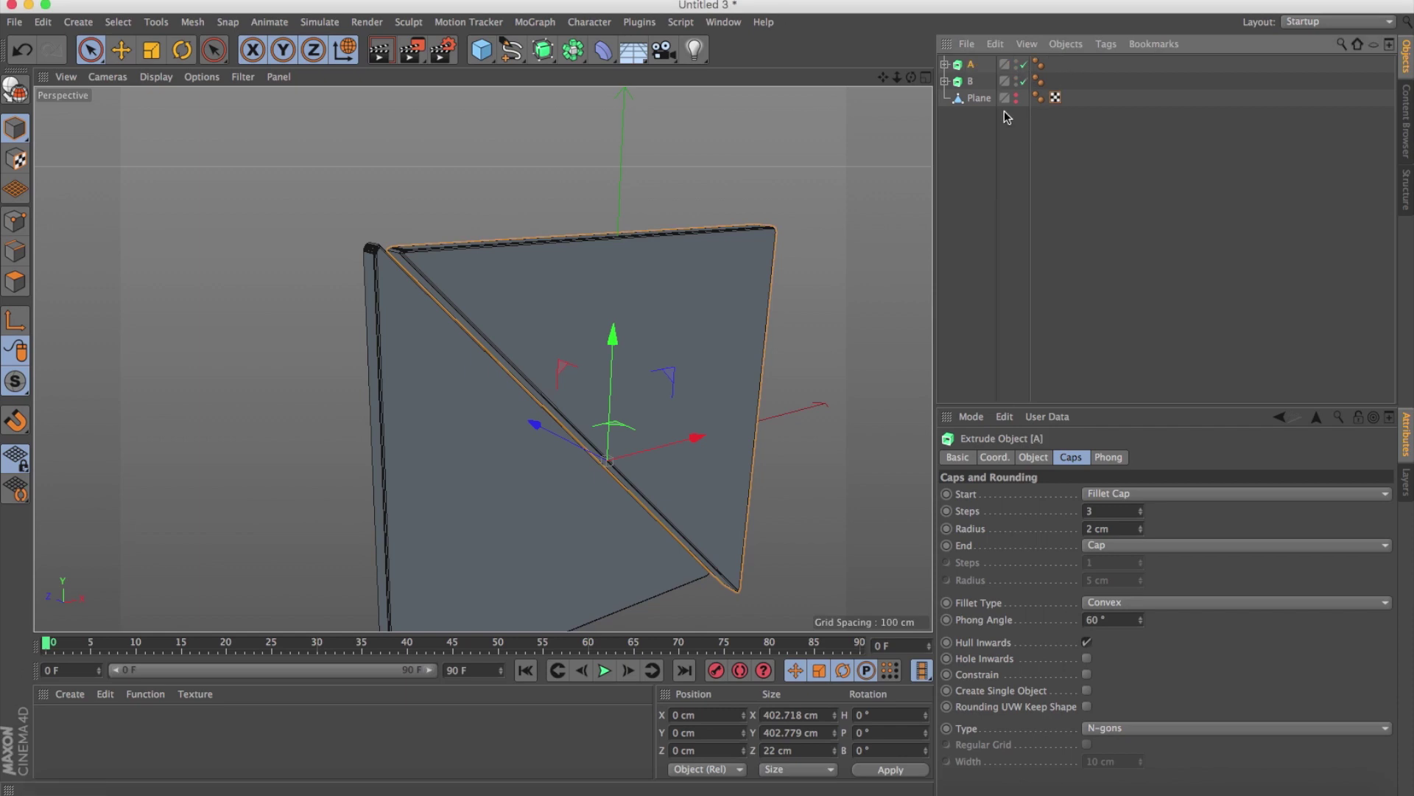
Duplicate extrude A with copy and paste.
{"action": "mouse_move", "coordinate": [732, 293]}
{"action": "left_mouse_down", "text": "alt"}
{"action": "mouse_move", "coordinate": [672, 221]}
{"action": "mouse_move", "coordinate": [622, 265]}
{"action": "mouse_move", "coordinate": [633, 251]}
{"action": "left_mouse_up", "text": "alt"}
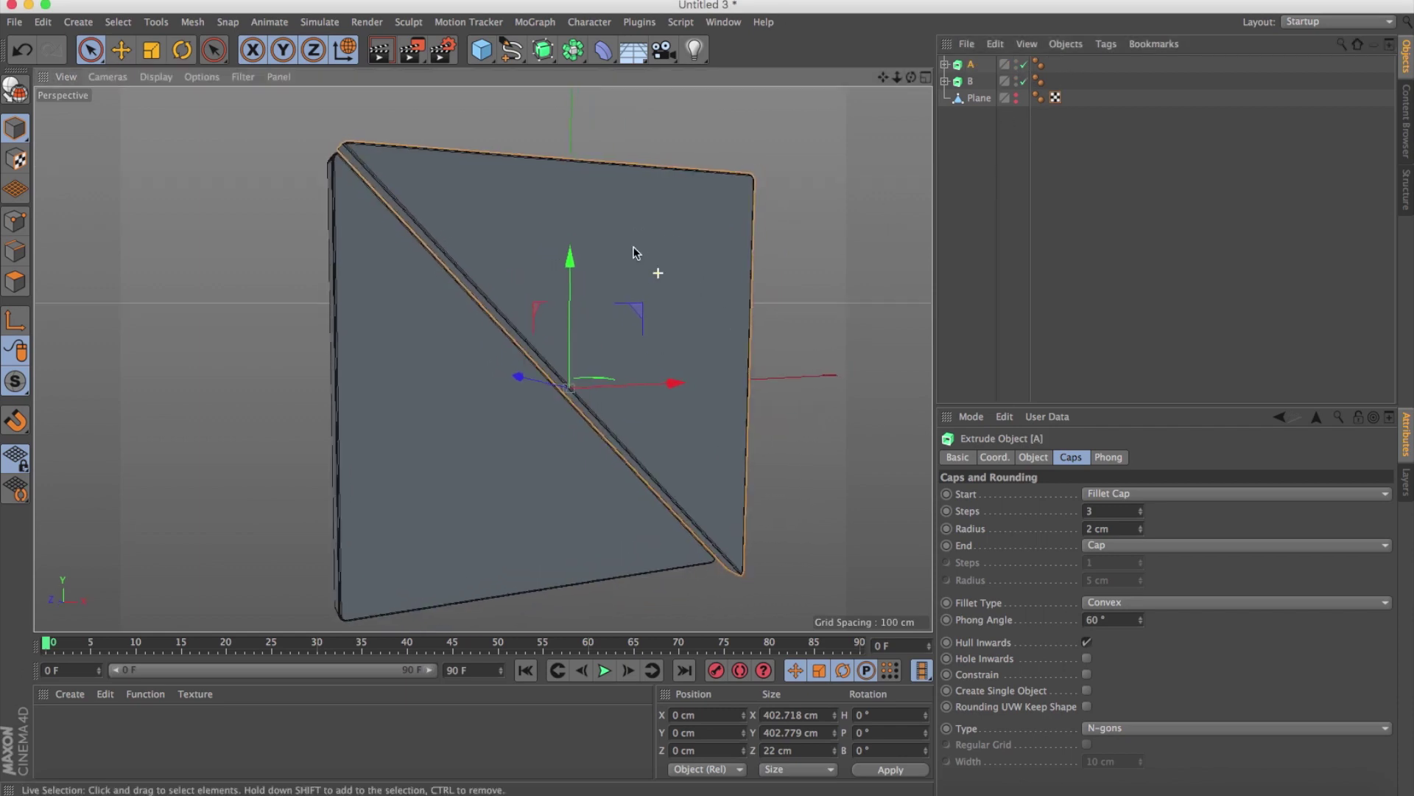
{"action": "left_click", "coordinate": [837, 284]}
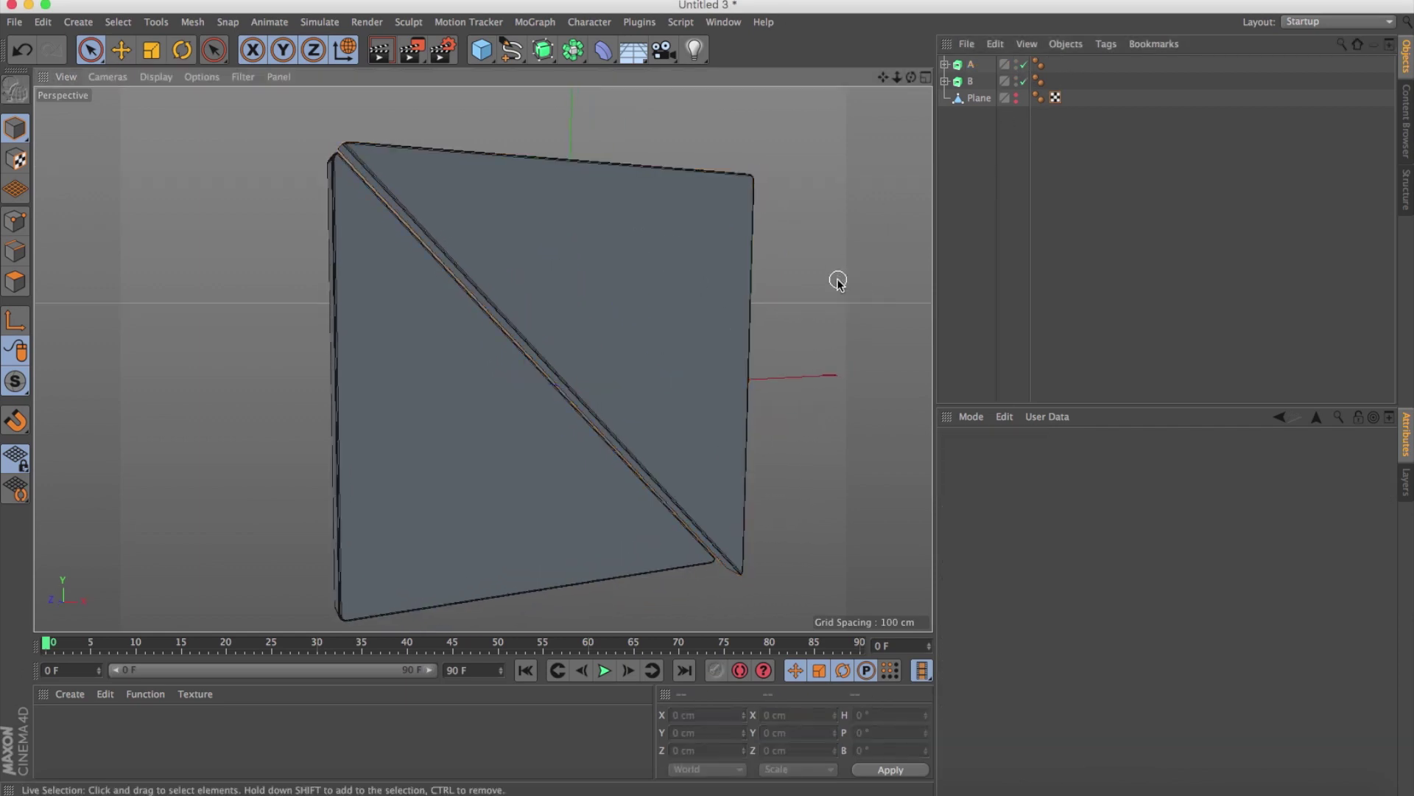
{"action": "left_click", "coordinate": [973, 81]}
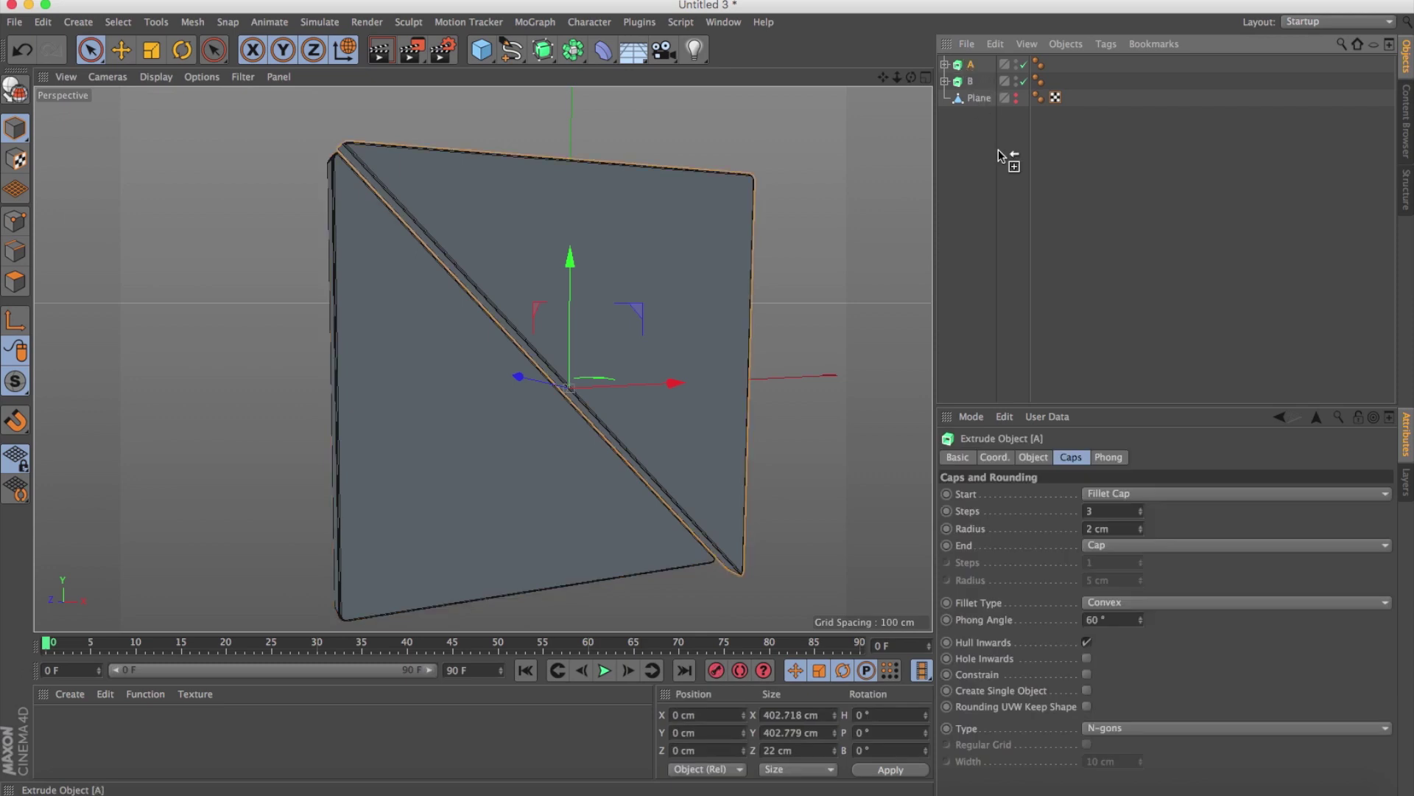
{"action": "key", "text": "ctrl+c"}
{"action": "key", "text": "ctrl+v"}
Delete the extra rectangle from the A.1 copy's mask and switch off A.1.
{"action": "left_click", "coordinate": [945, 115]}
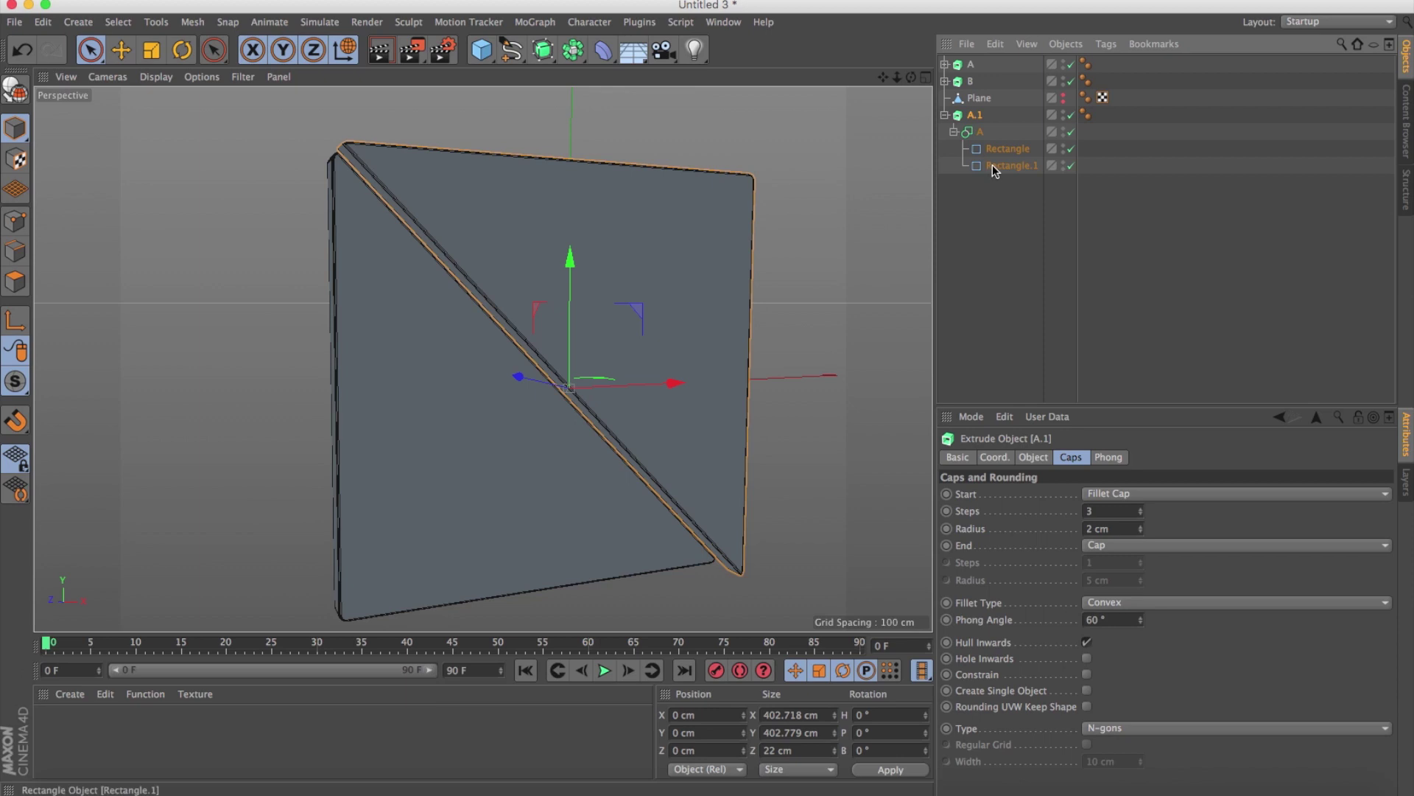
{"action": "left_click", "coordinate": [992, 165]}
{"action": "left_click", "coordinate": [1000, 150]}
{"action": "key", "text": "Delete"}
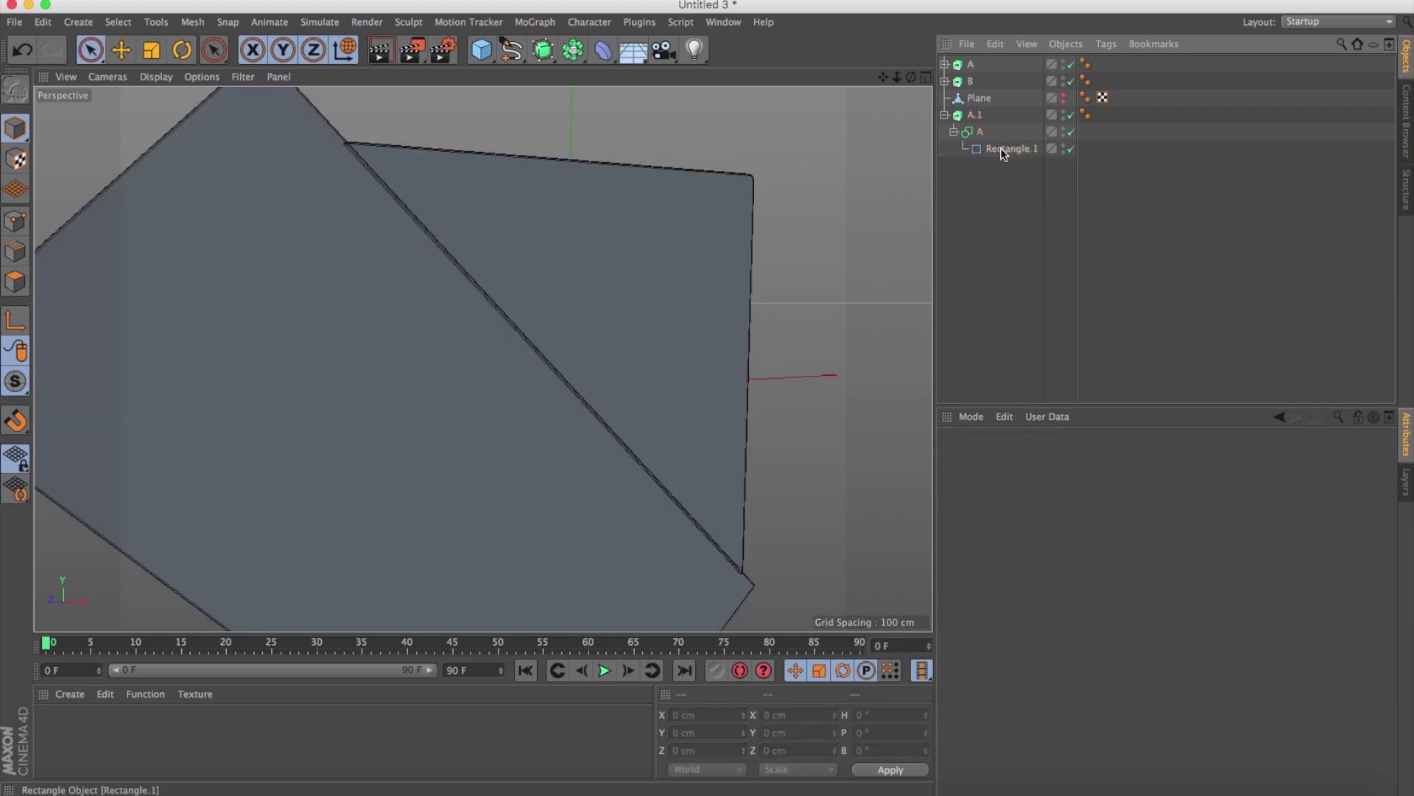
{"action": "left_click", "coordinate": [1071, 115]}
{"action": "left_click", "coordinate": [511, 50]}
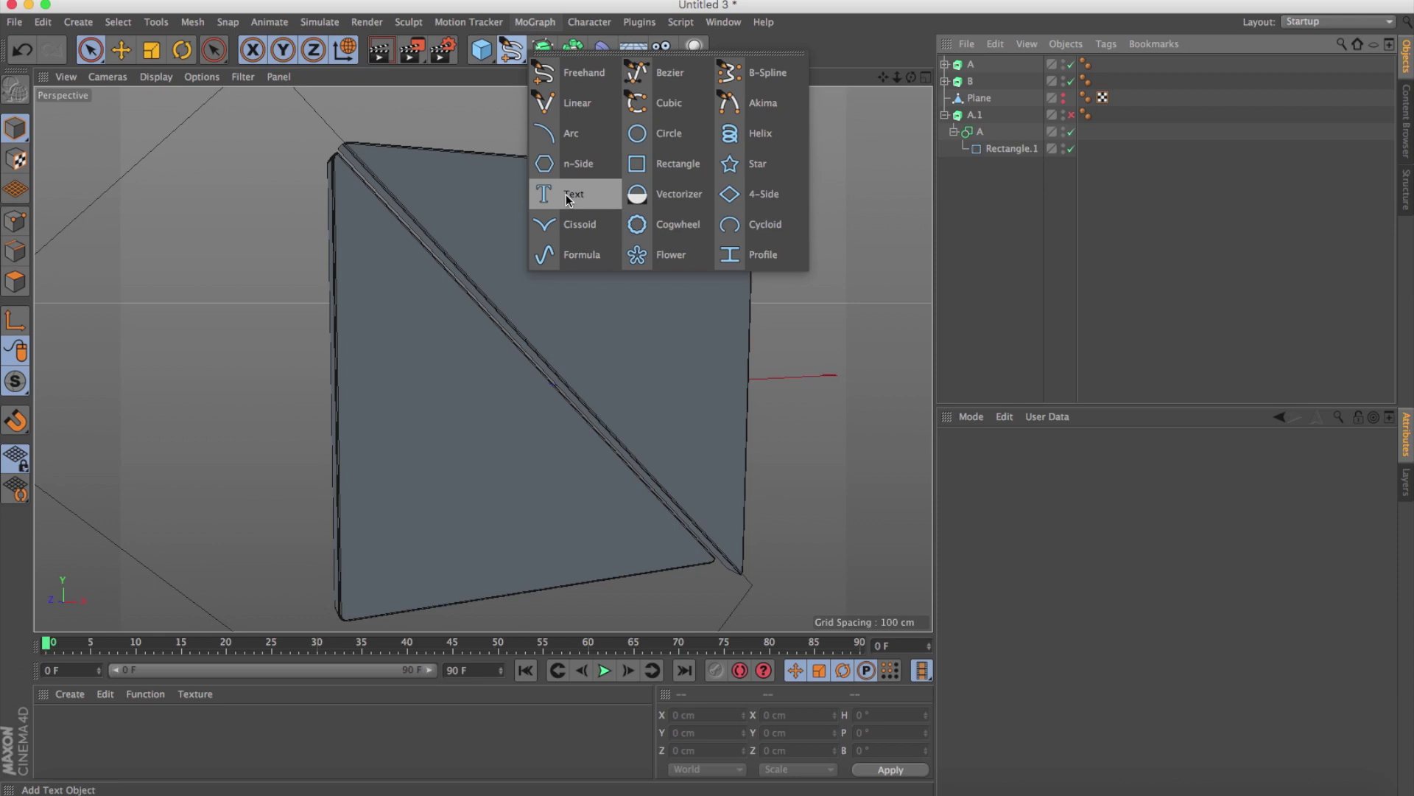
Add a middle-aligned Text spline reading 'R' and keep A.1 switched off.
{"action": "left_click", "coordinate": [575, 195]}
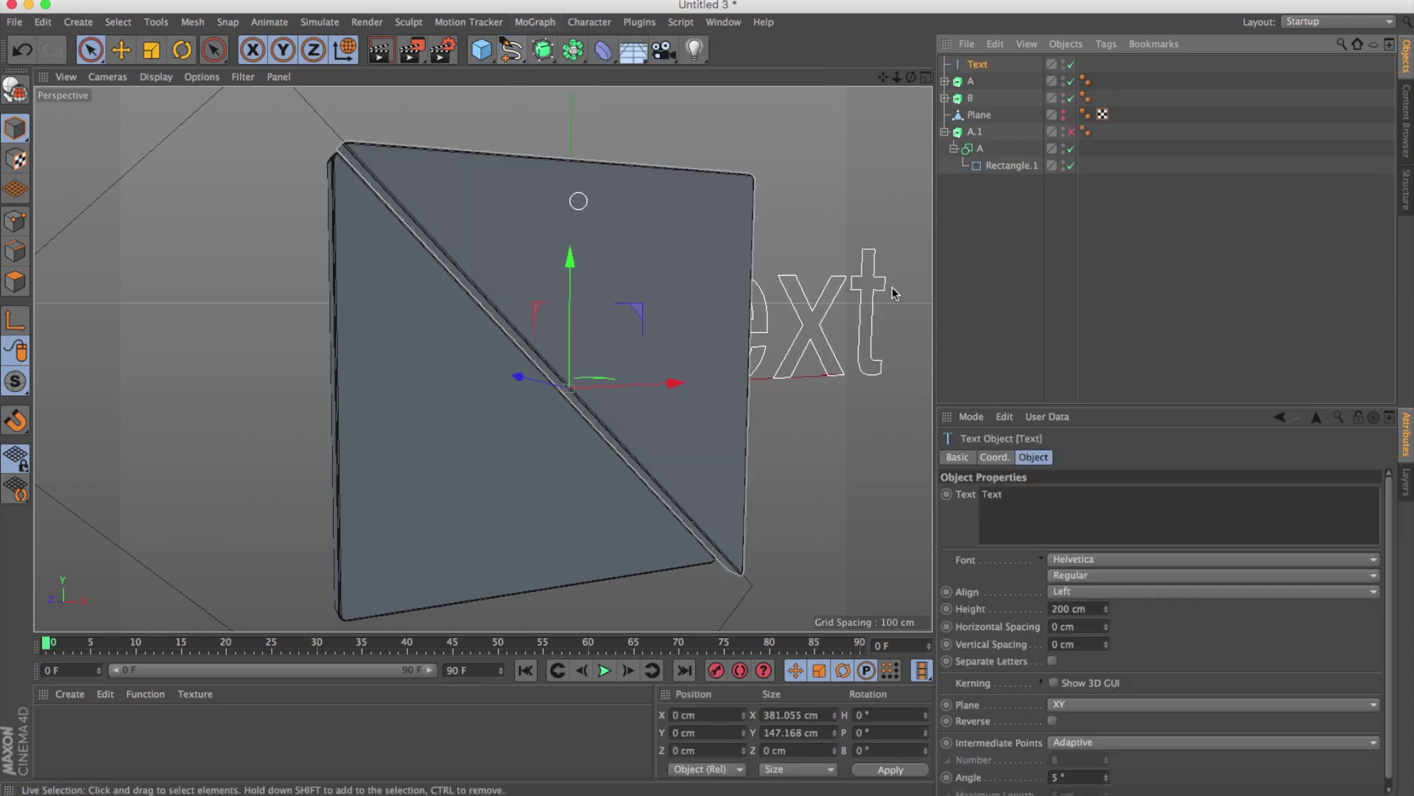
{"action": "left_click", "coordinate": [1068, 133]}
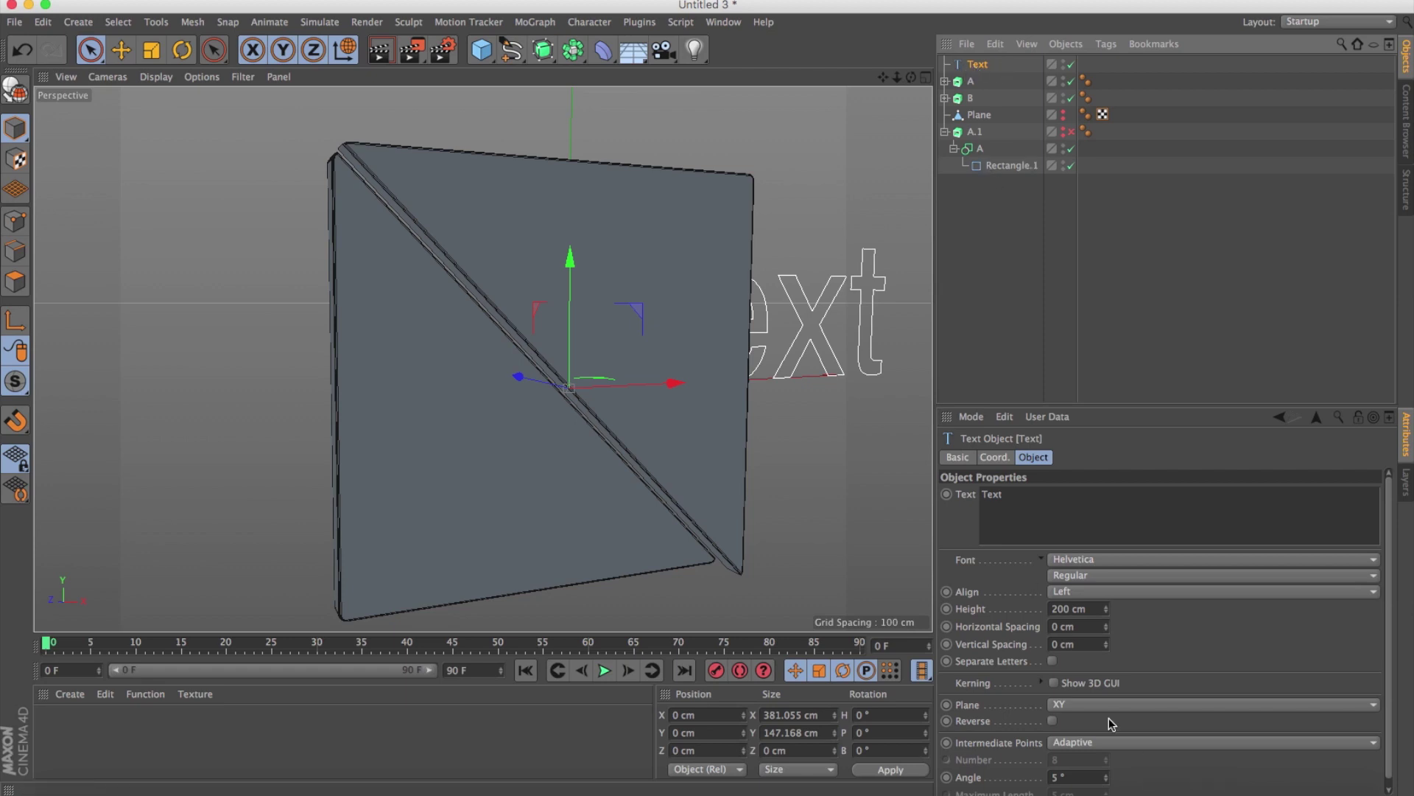
{"action": "left_click", "coordinate": [1105, 594]}
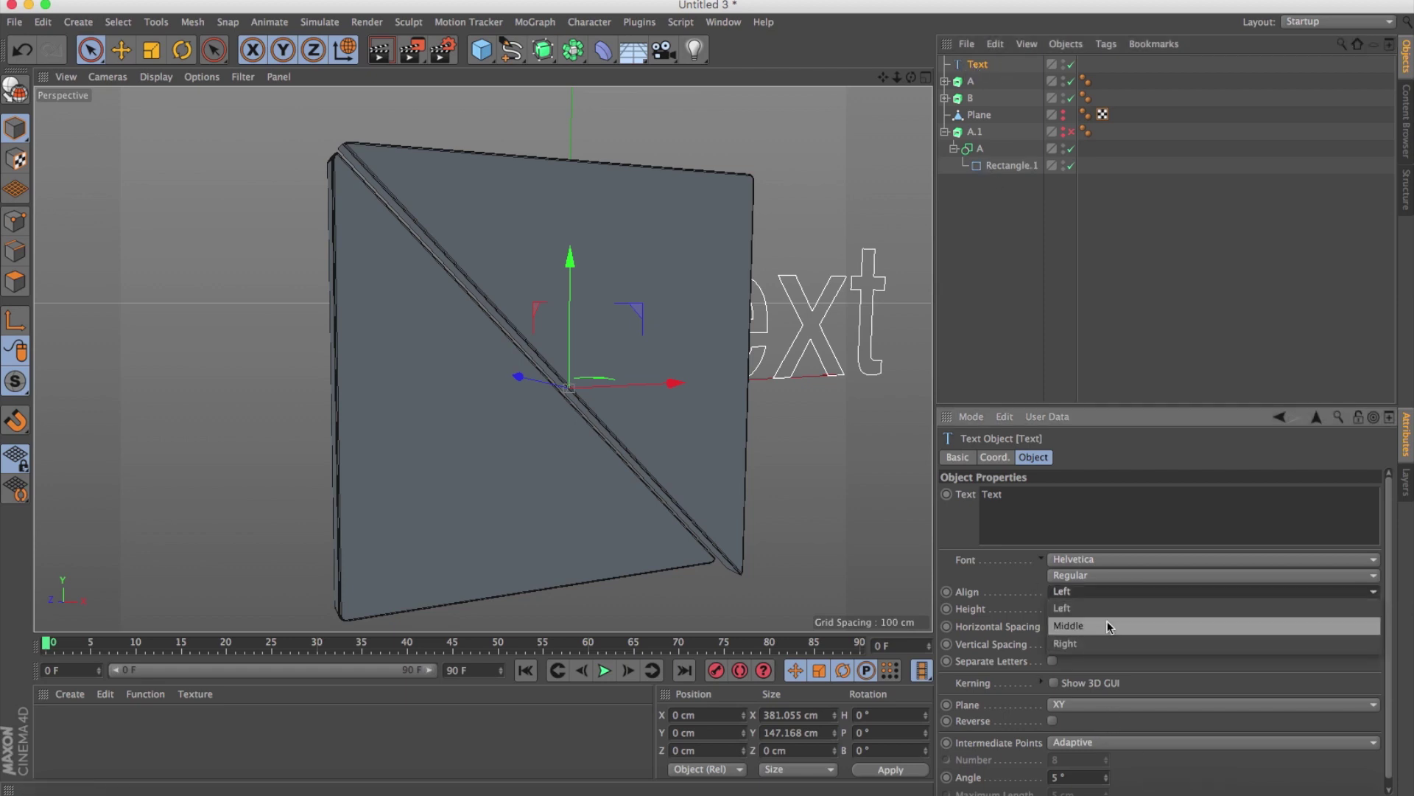
{"action": "left_click", "coordinate": [1109, 627]}
{"action": "left_click_drag", "start_coordinate": [652, 417], "coordinate": [542, 384], "text": "alt"}
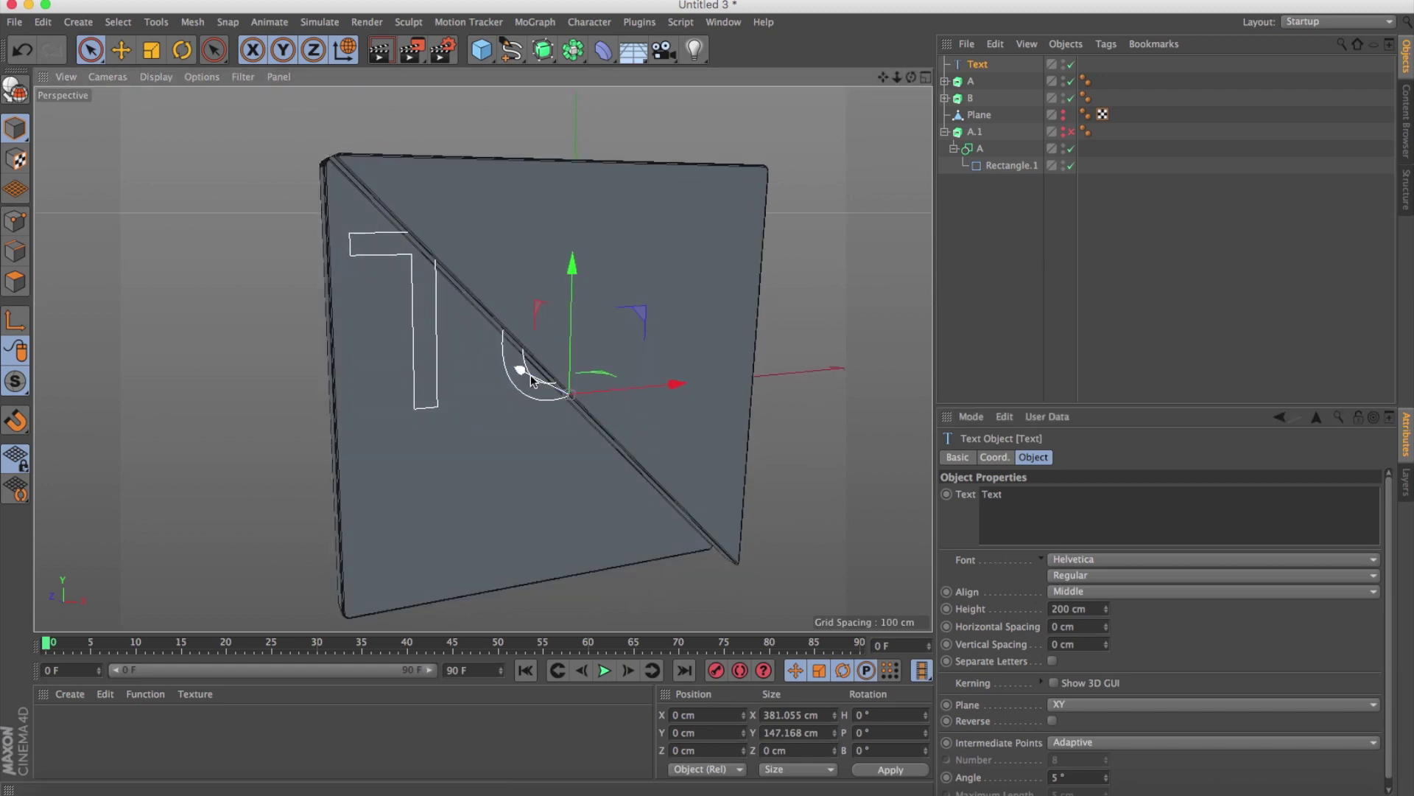
{"action": "double_click", "coordinate": [1053, 508]}
{"action": "type", "text": "R"}
{"action": "left_click", "coordinate": [1111, 461]}
Make the R 355 cm tall and move it down along Y.
{"action": "left_click_drag", "start_coordinate": [1109, 611], "coordinate": [1109, 545]}
{"action": "left_click_drag", "start_coordinate": [1106, 609], "coordinate": [1106, 626]}
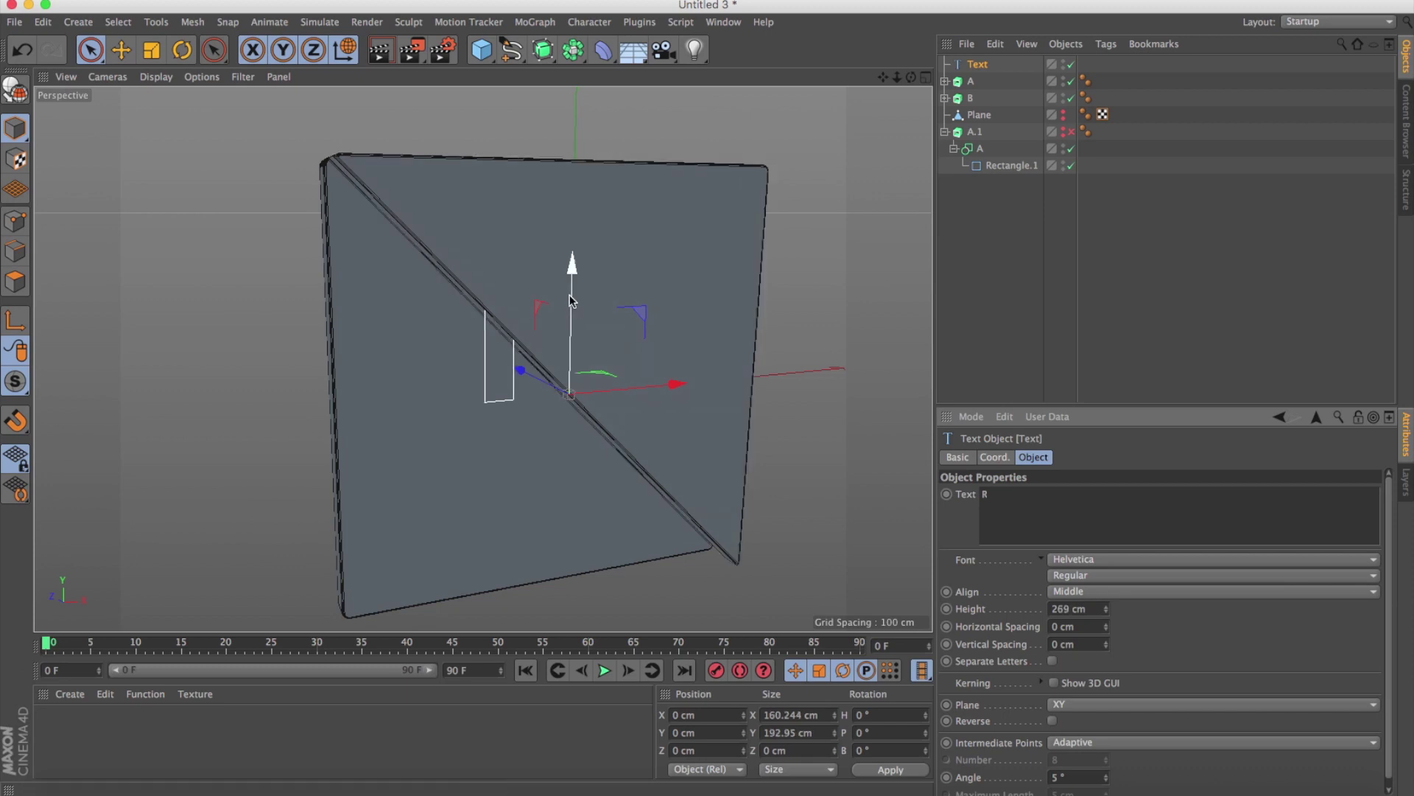
{"action": "left_click_drag", "start_coordinate": [568, 301], "coordinate": [579, 377]}
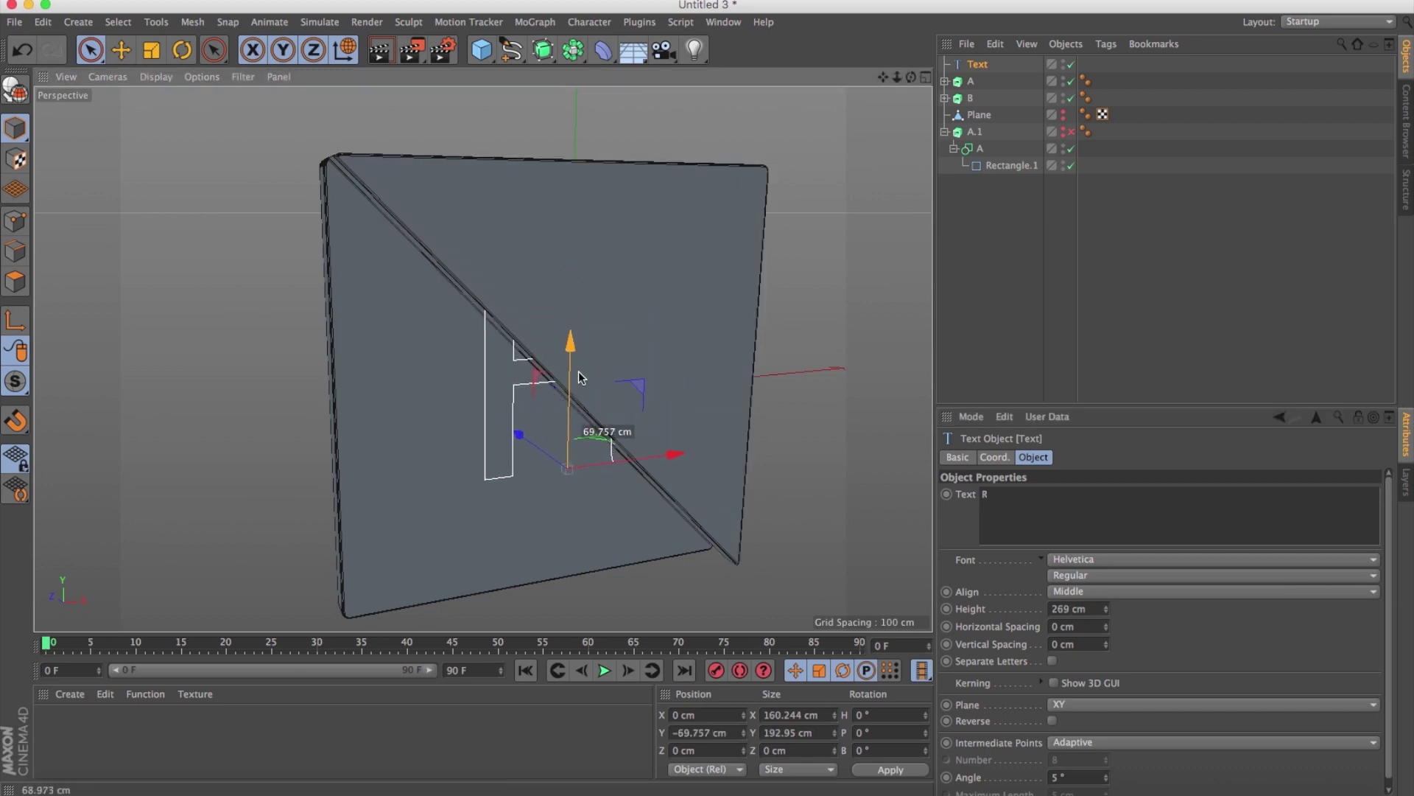
{"action": "left_click_drag", "start_coordinate": [579, 377], "coordinate": [579, 376]}
{"action": "left_click_drag", "start_coordinate": [1108, 607], "coordinate": [1108, 545]}
{"action": "left_click_drag", "start_coordinate": [571, 386], "coordinate": [574, 412]}
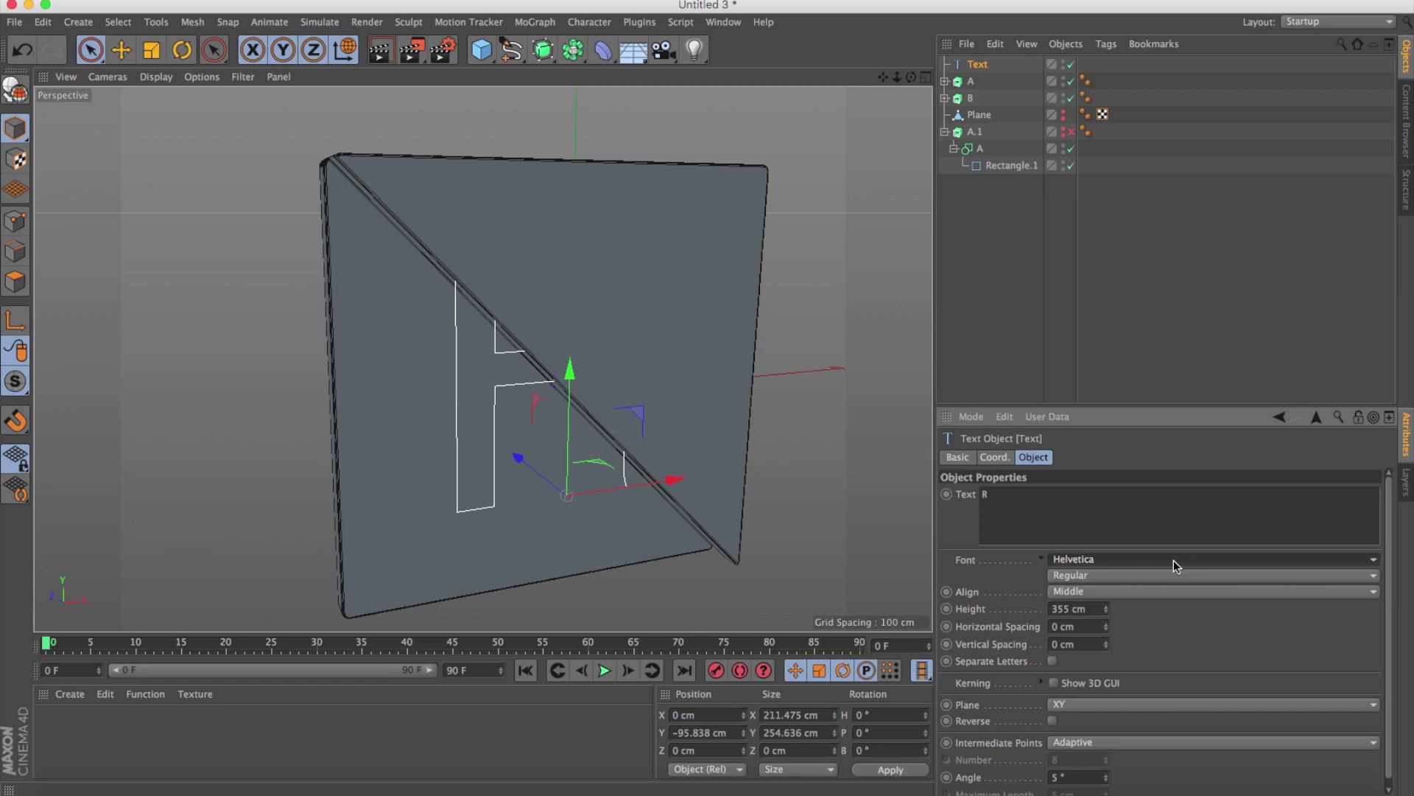
Set the R's font to Futura Condensed ExtraBold.
{"action": "left_click", "coordinate": [1173, 560]}
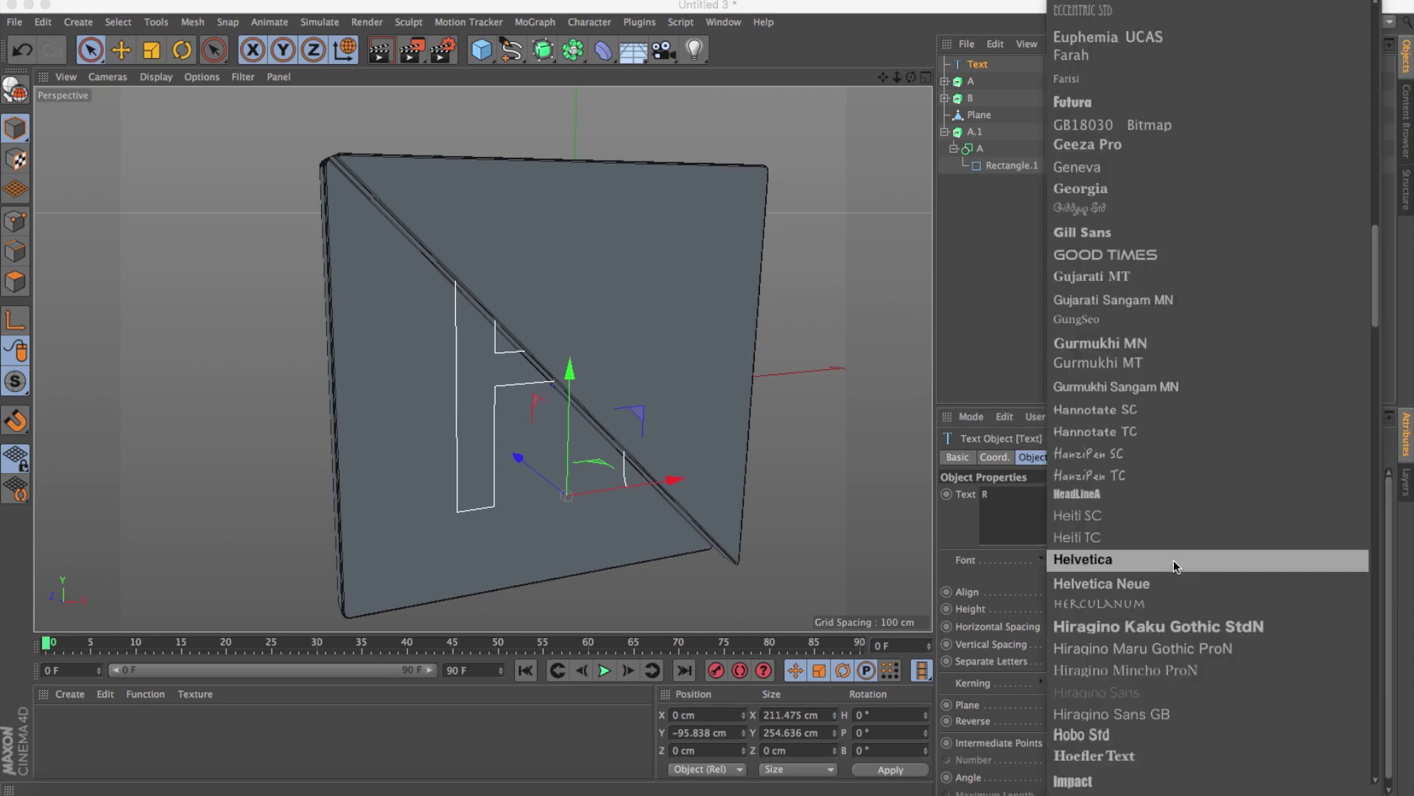
{"action": "scroll", "coordinate": [1174, 560], "scroll_direction": "up", "scroll_amount": 5}
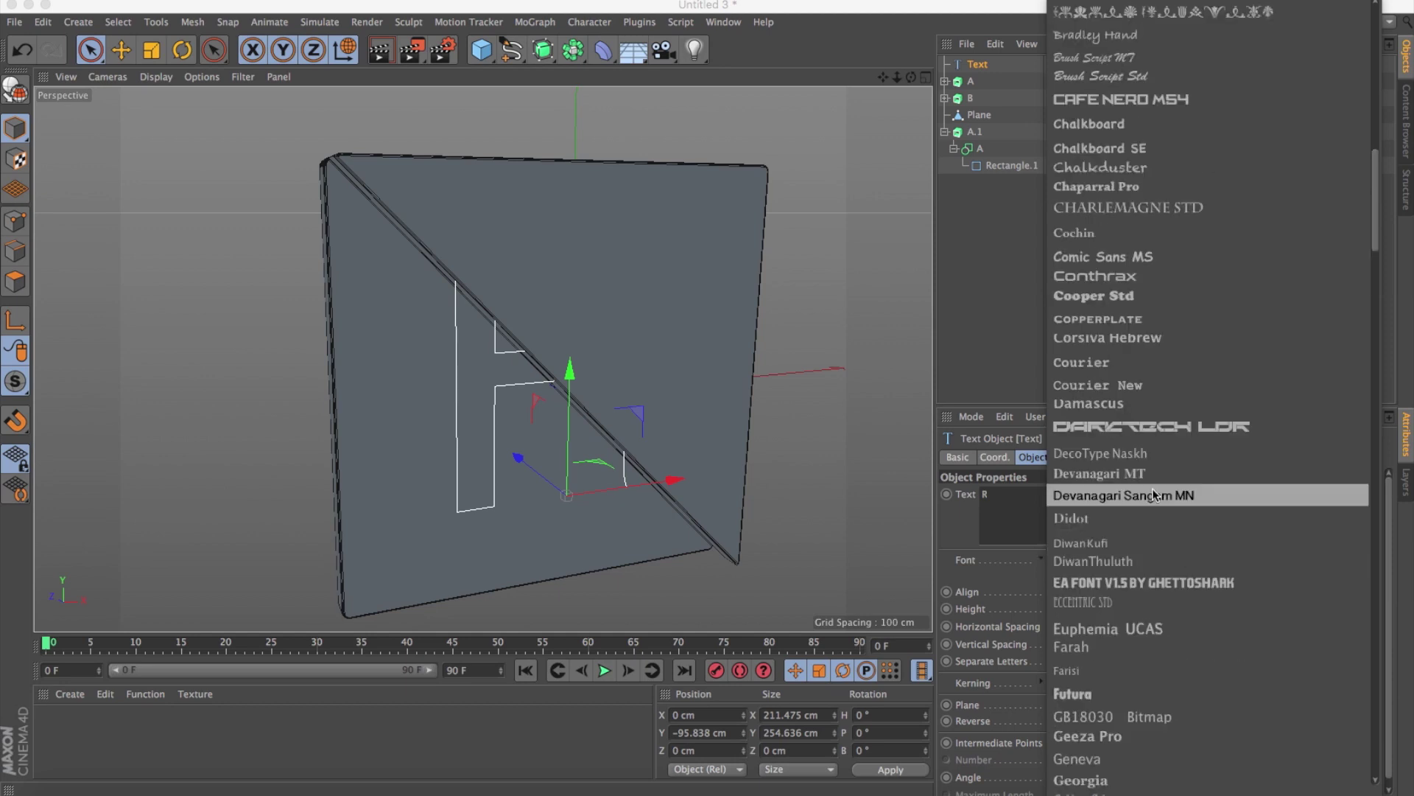
{"action": "scroll", "coordinate": [1157, 518], "scroll_direction": "down", "scroll_amount": 2}
{"action": "scroll", "coordinate": [1157, 516], "scroll_direction": "down", "scroll_amount": 2}
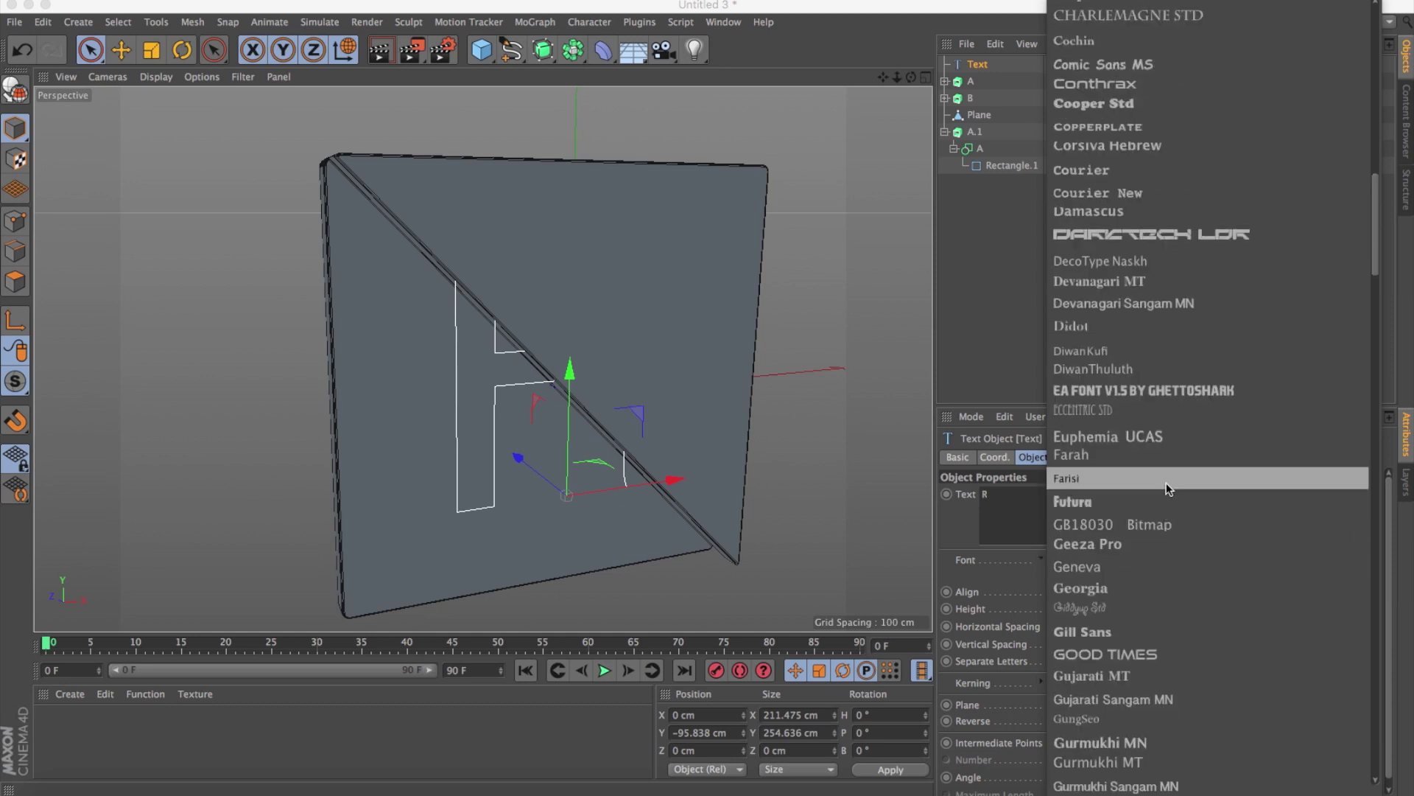
{"action": "left_click", "coordinate": [1163, 501]}
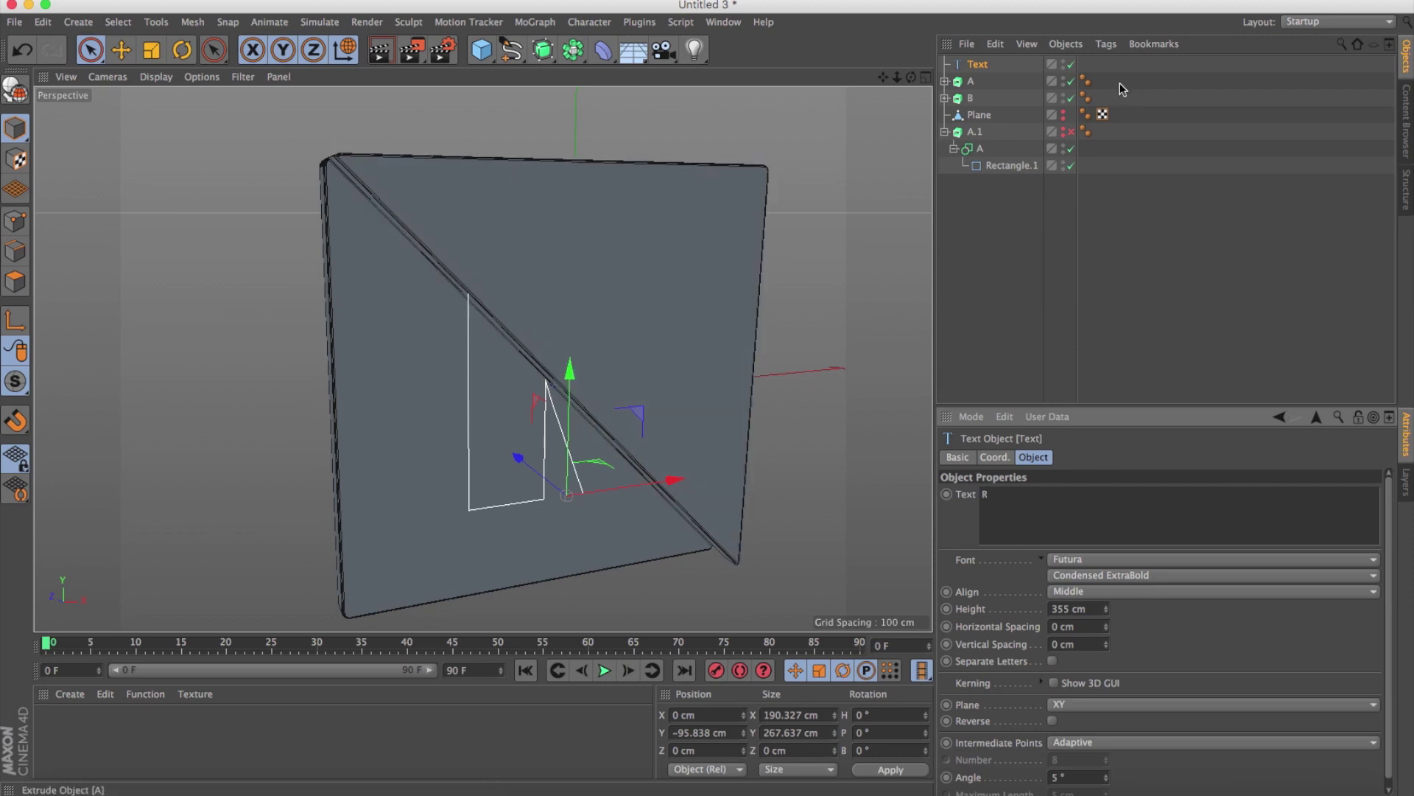
Hide the A and B plates and move the Text spline into the A mask.
{"action": "left_click", "coordinate": [1066, 81]}
{"action": "left_click", "coordinate": [1063, 96]}
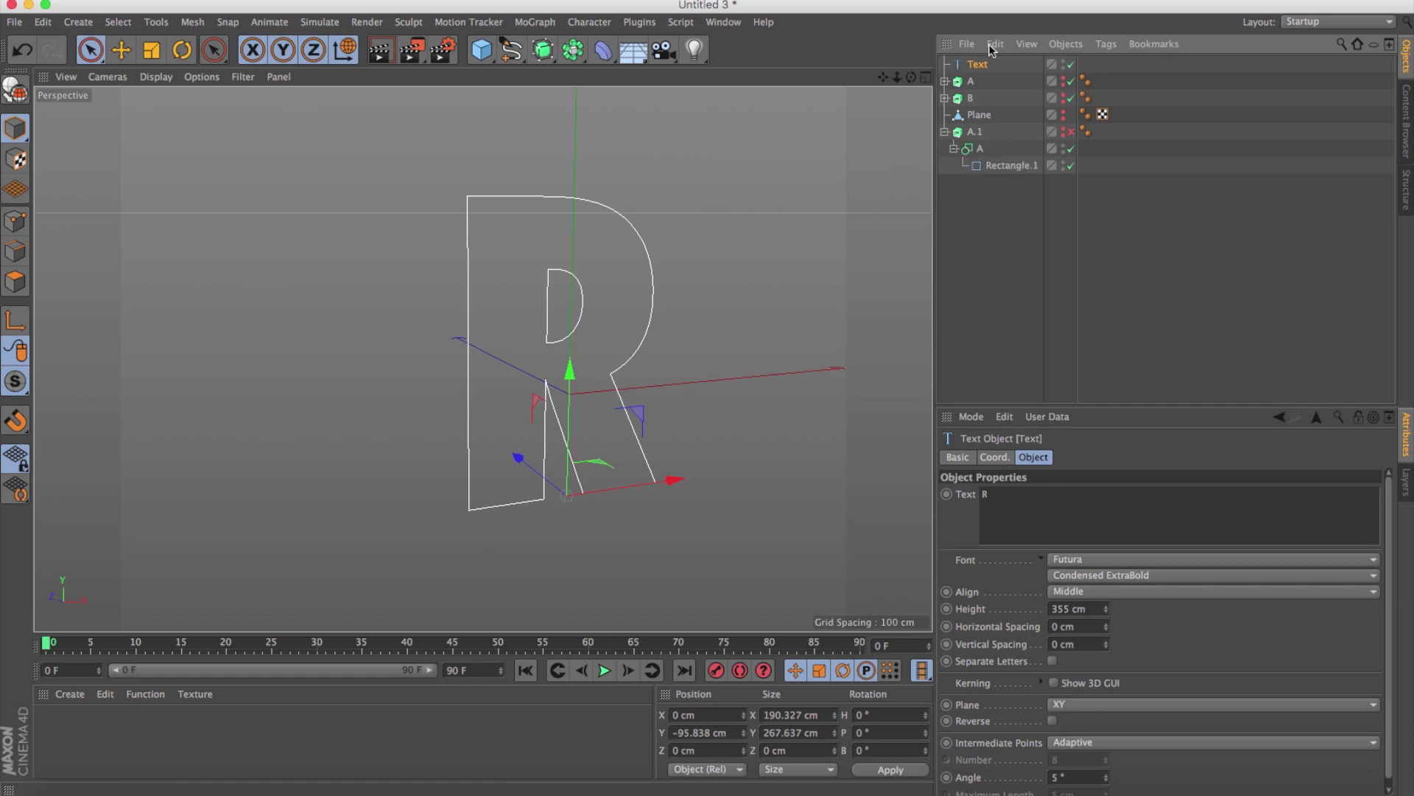
{"action": "left_click_drag", "start_coordinate": [980, 65], "coordinate": [989, 162]}
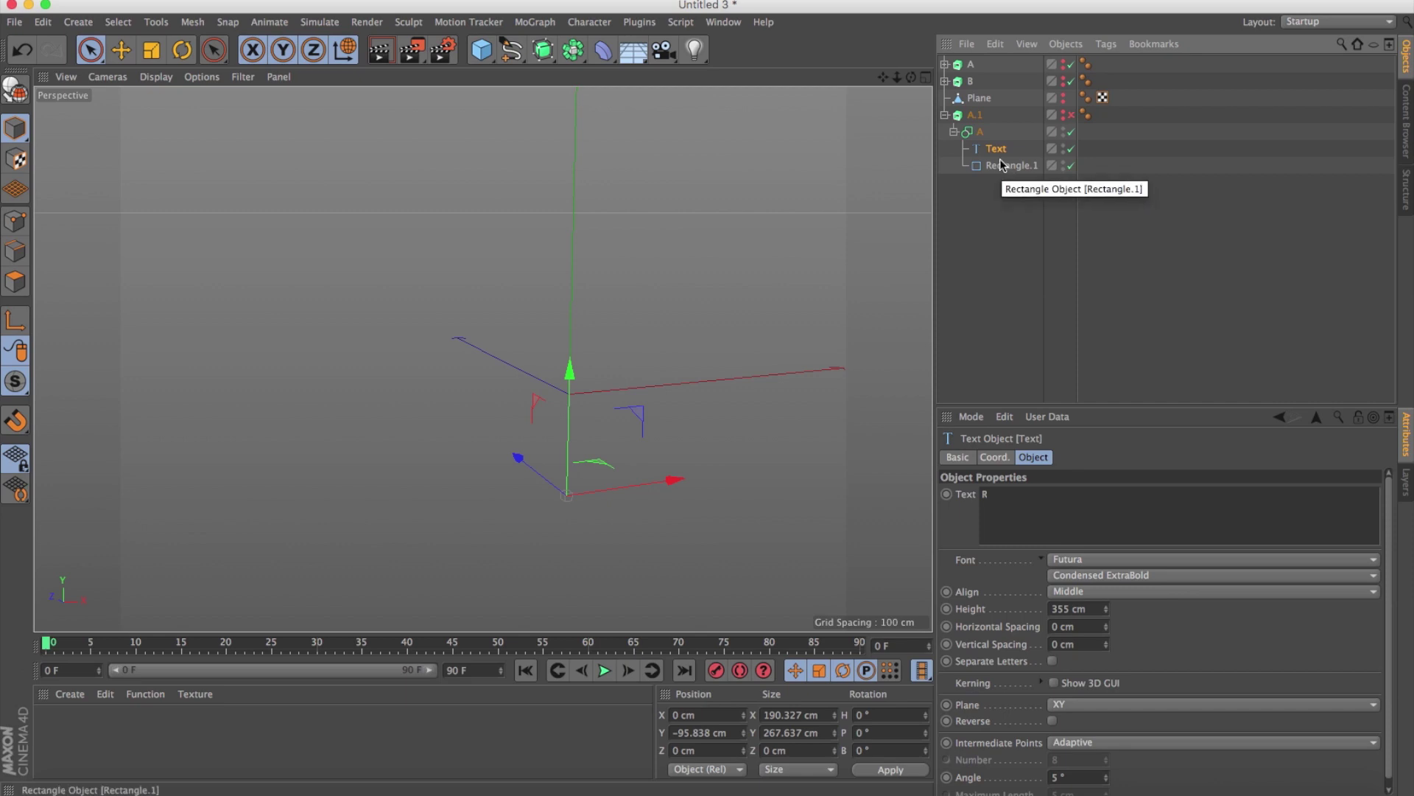
Re-enable A.1 so it shows the R plate cut diagonally by Rectangle.1.
{"action": "left_click", "coordinate": [983, 133]}
{"action": "left_click", "coordinate": [1065, 116]}
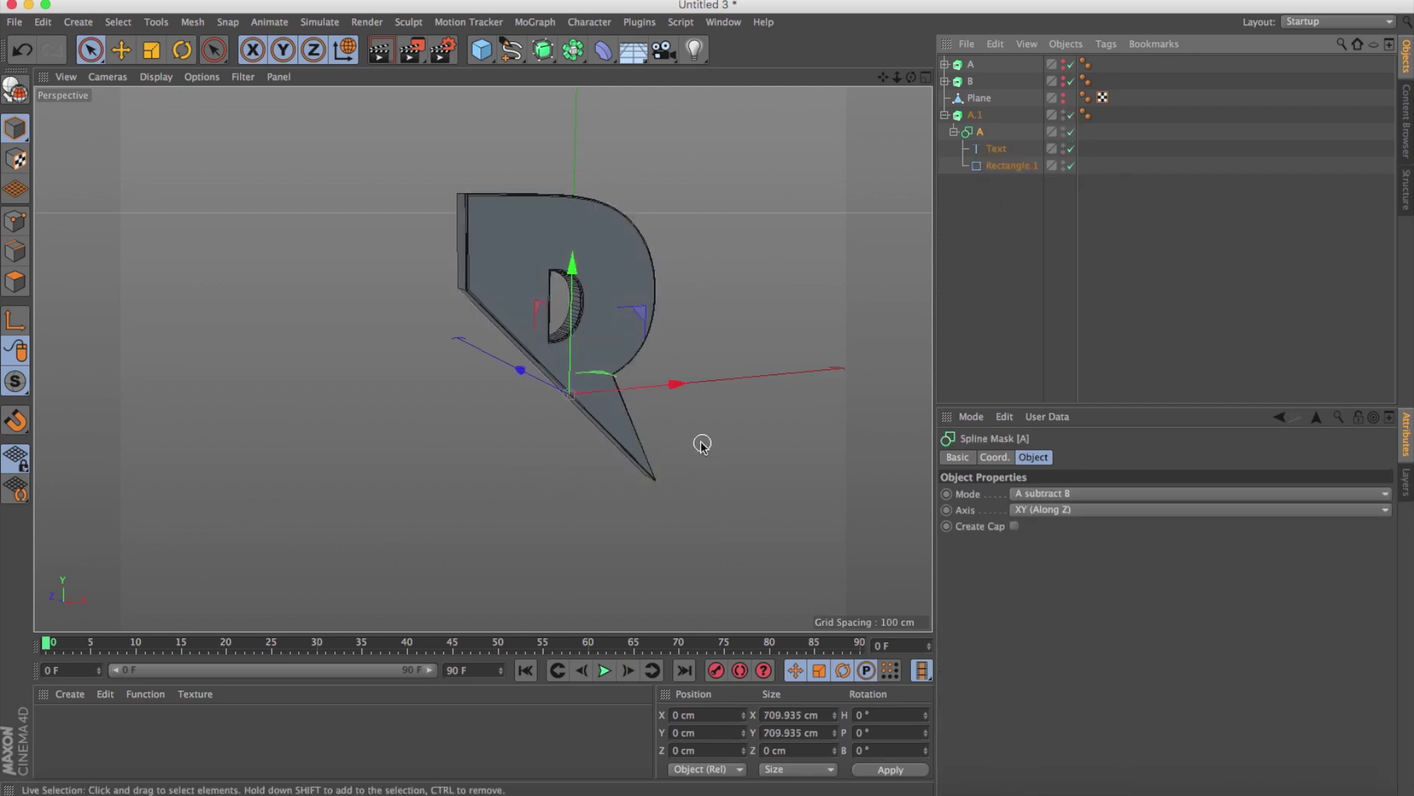
{"action": "left_click", "coordinate": [954, 133]}
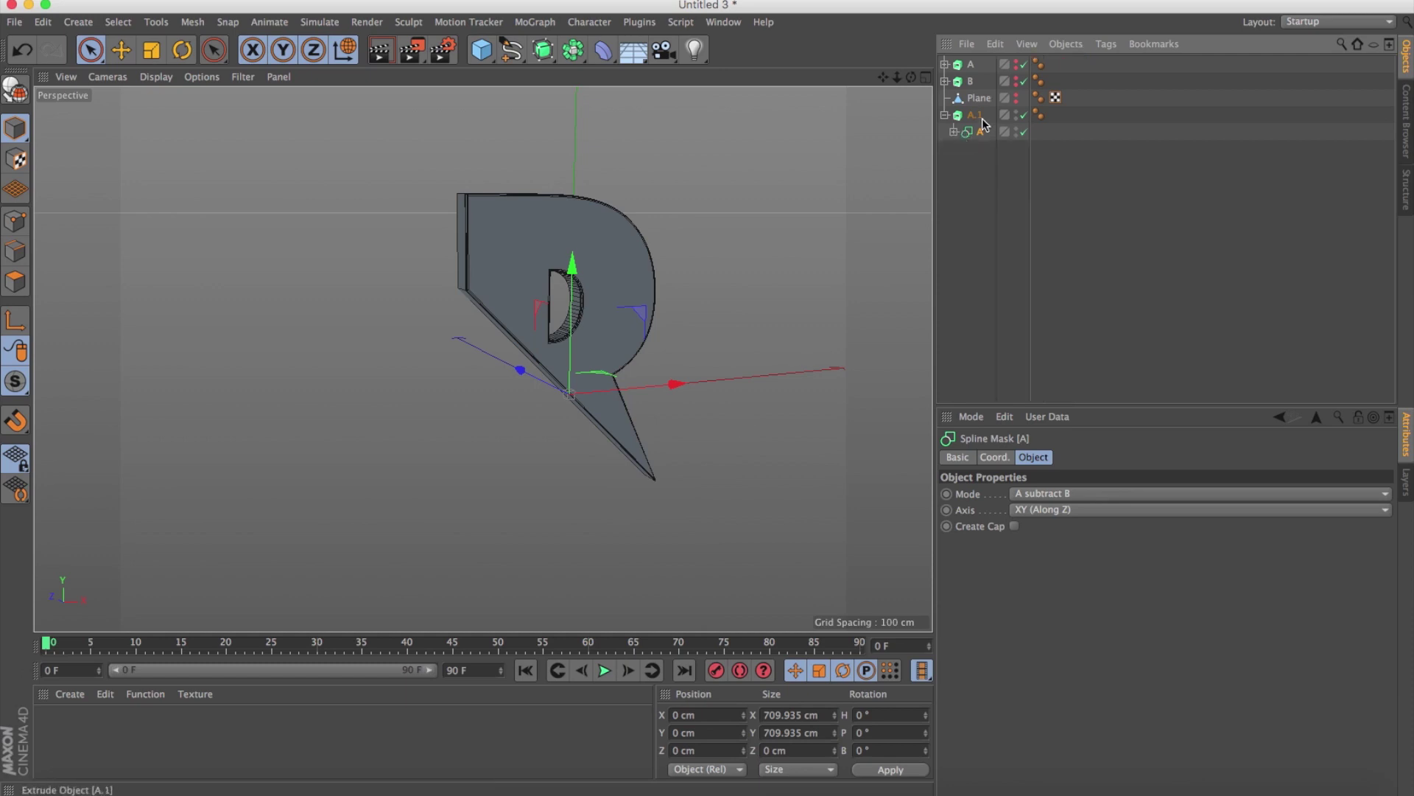
Rename A.1 to Text01, duplicate it as Text02, and expand the copy.
{"action": "double_click", "coordinate": [974, 115]}
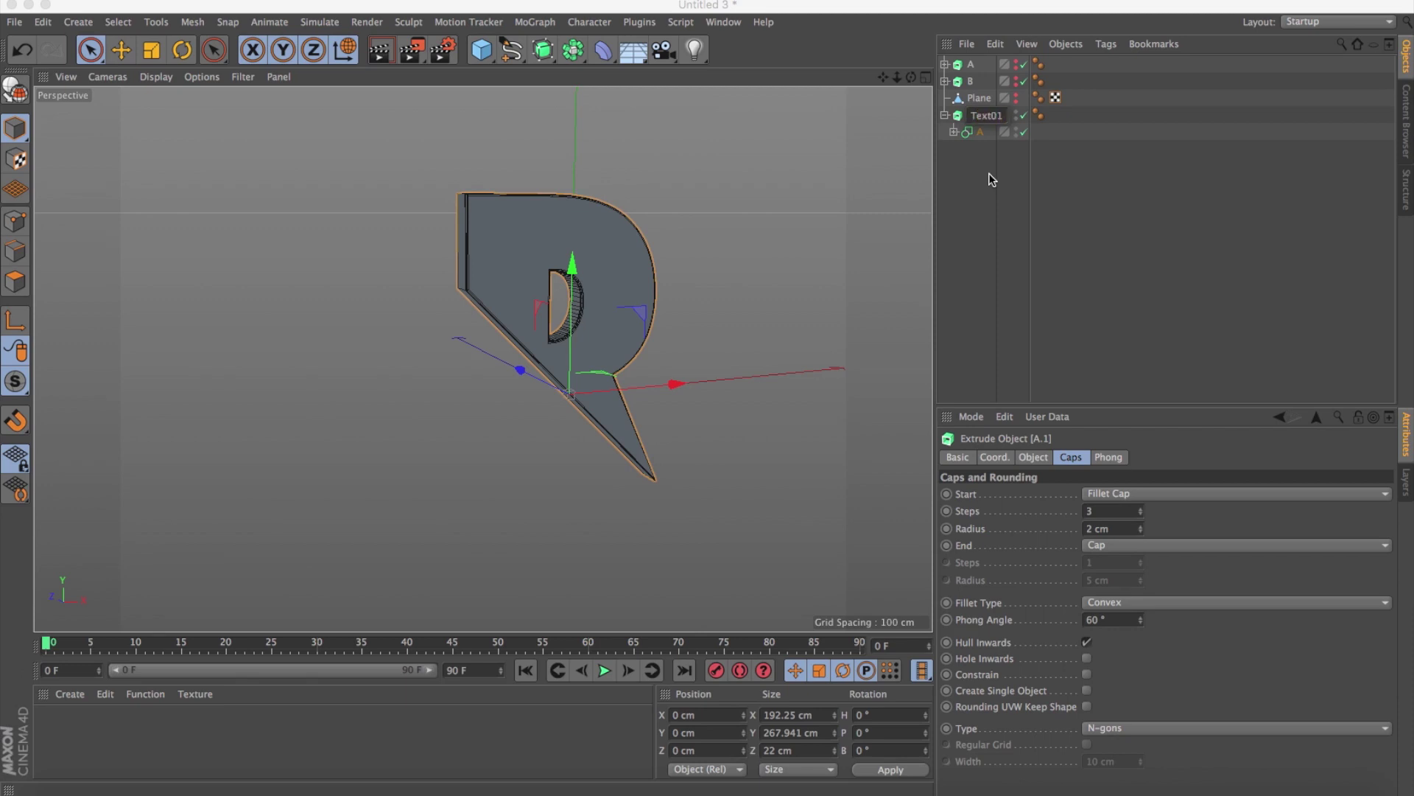
{"action": "key", "text": "Return"}
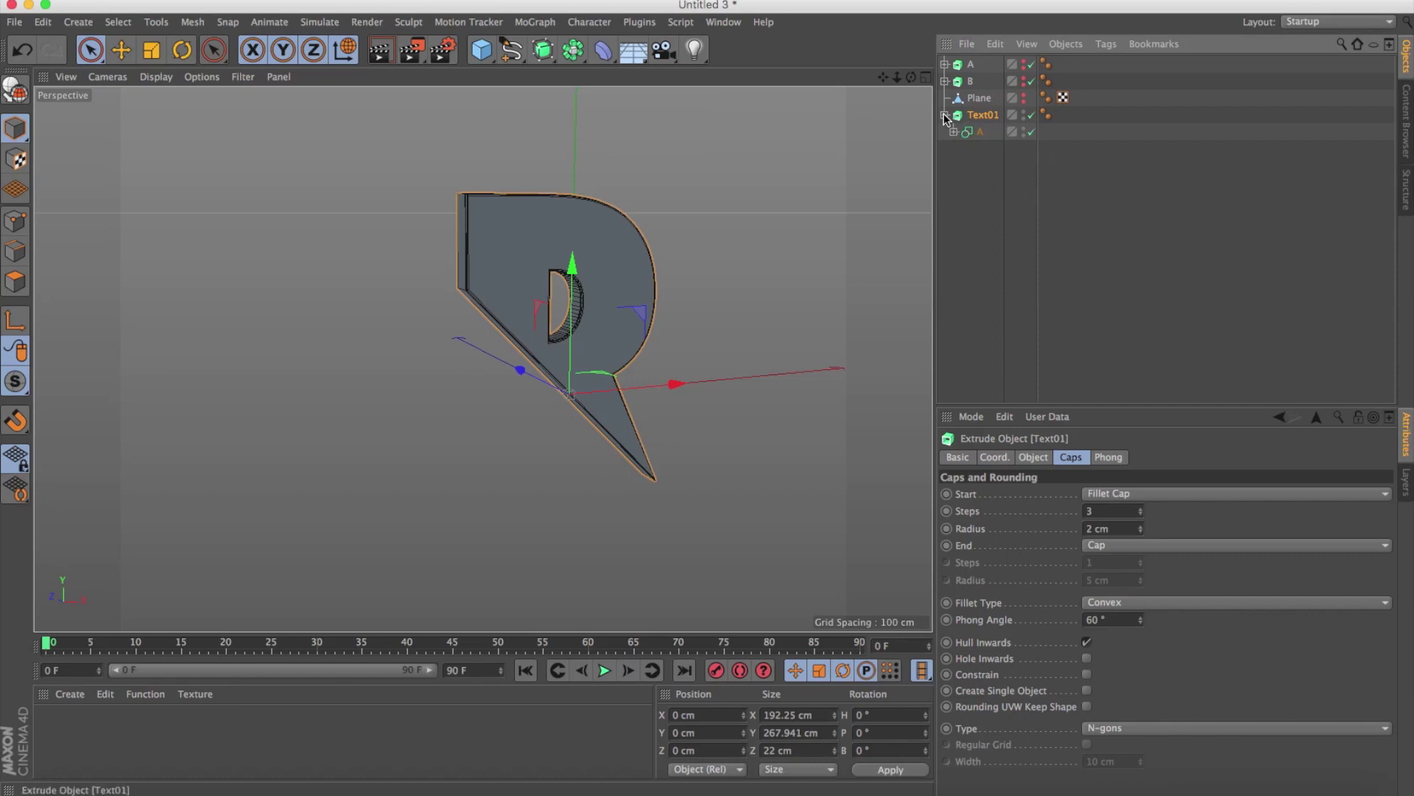
{"action": "left_click_drag", "start_coordinate": [979, 118], "coordinate": [979, 146], "text": "ctrl"}
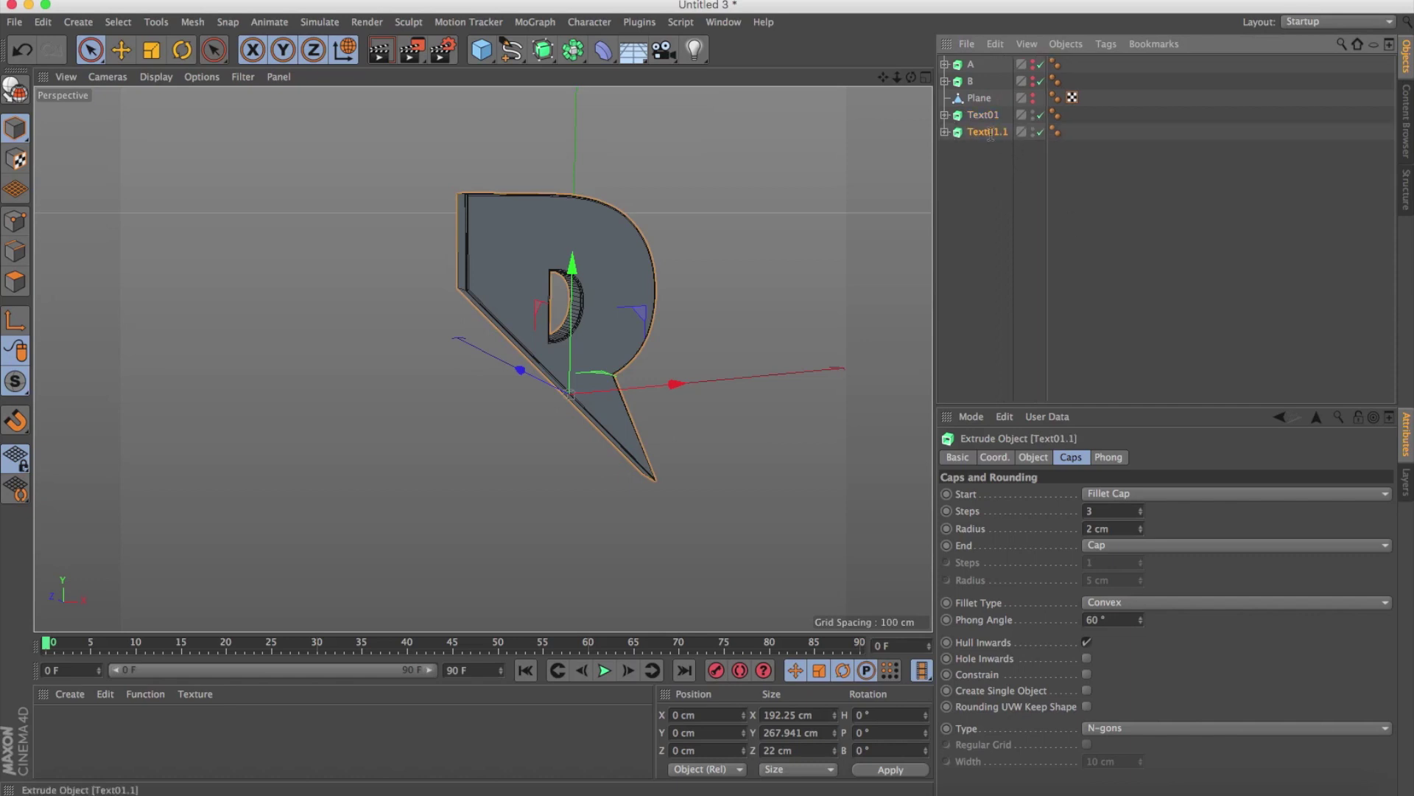
{"action": "double_click", "coordinate": [991, 132]}
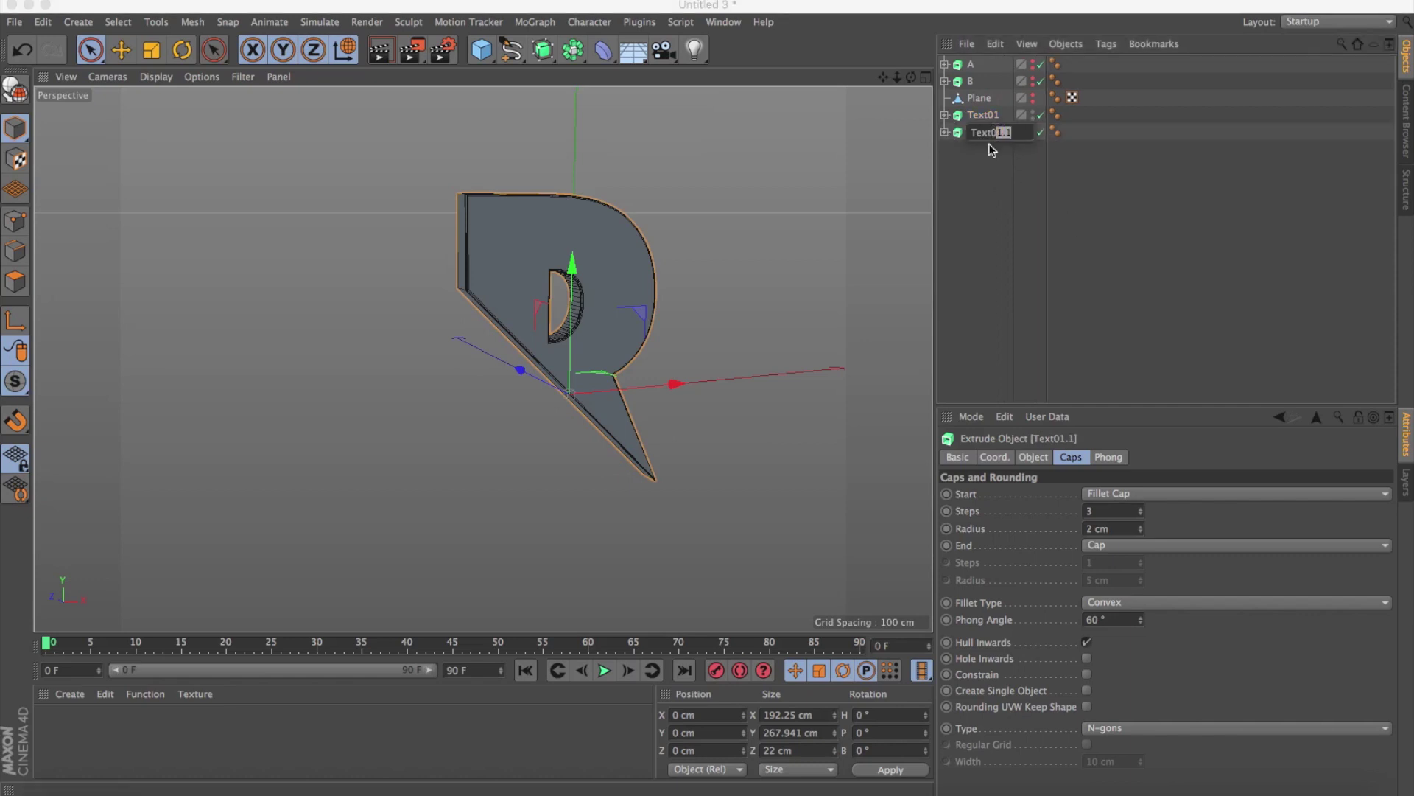
{"action": "type", "text": "2"}
{"action": "key", "text": "Return"}
{"action": "left_click", "coordinate": [944, 132]}
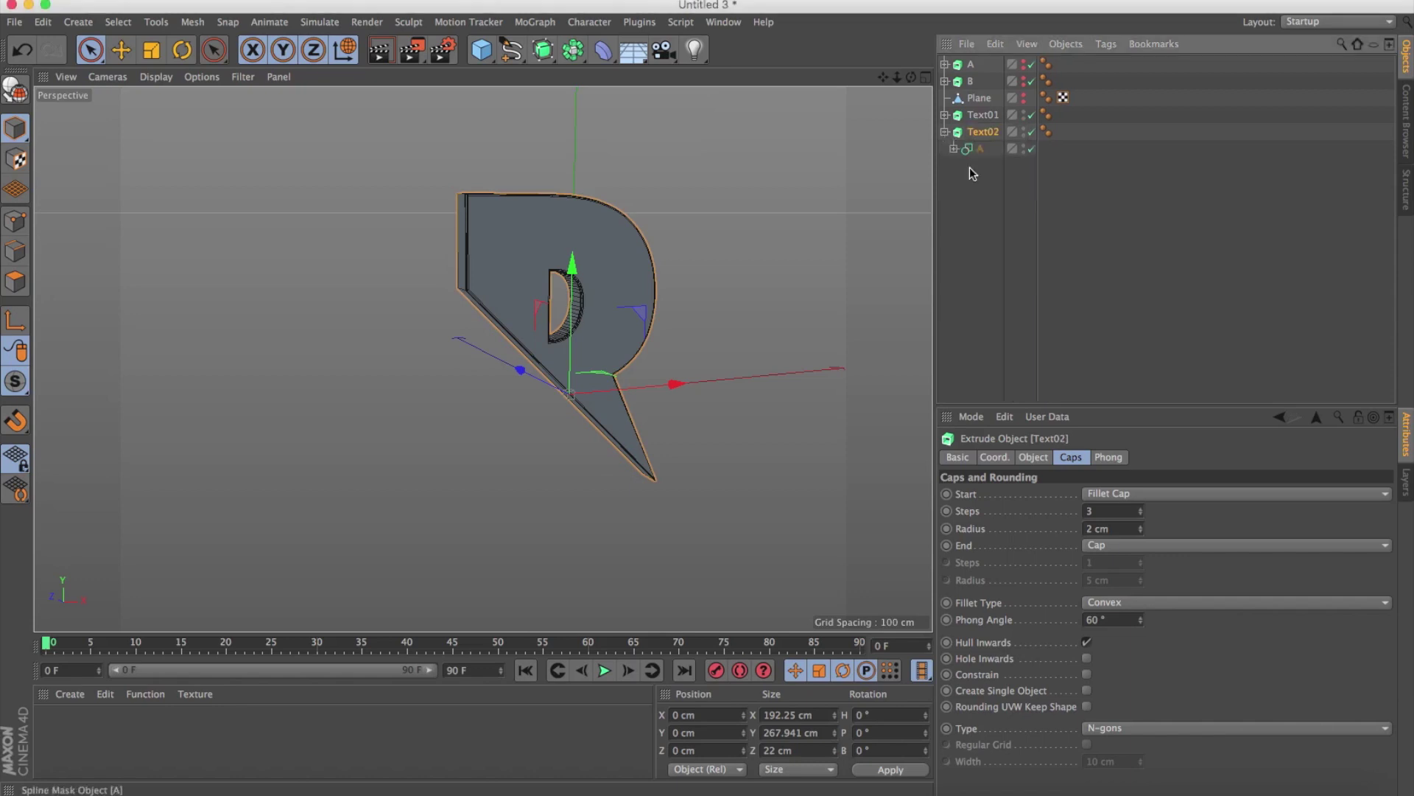
Set Text02's Spline Mask to A intersect B and show the A and B plates again.
{"action": "left_click", "coordinate": [977, 148]}
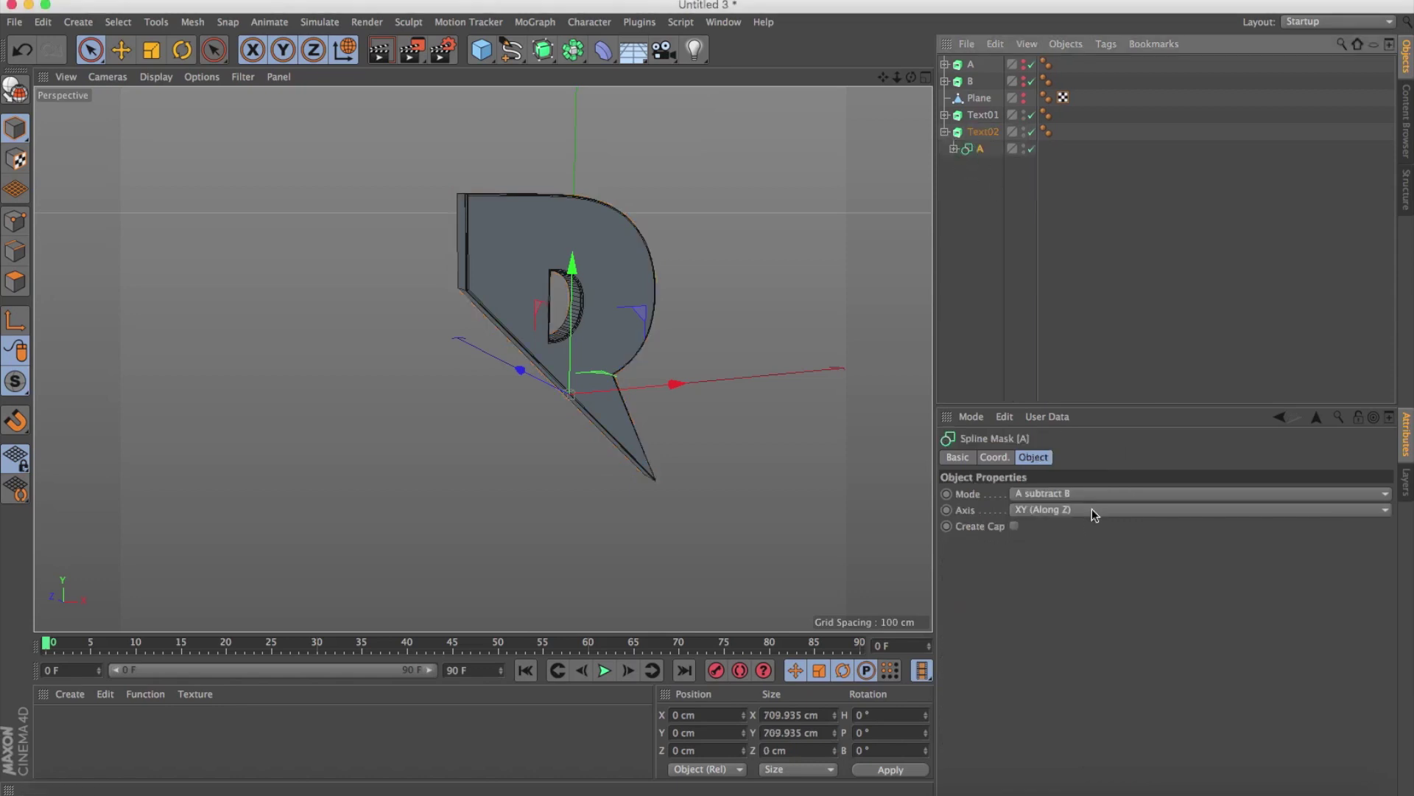
{"action": "left_click", "coordinate": [1103, 493]}
{"action": "left_click", "coordinate": [1101, 562]}
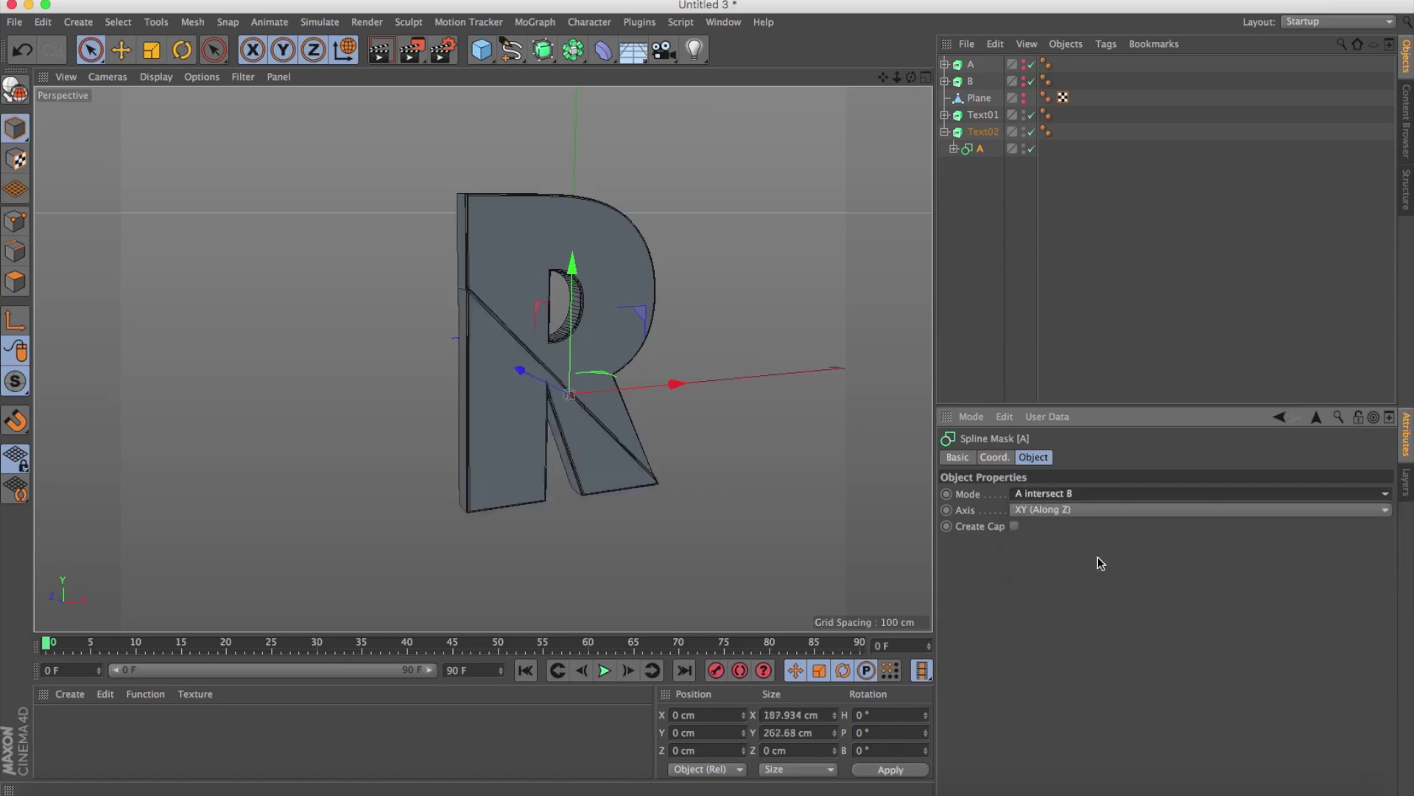
{"action": "left_click", "coordinate": [945, 132]}
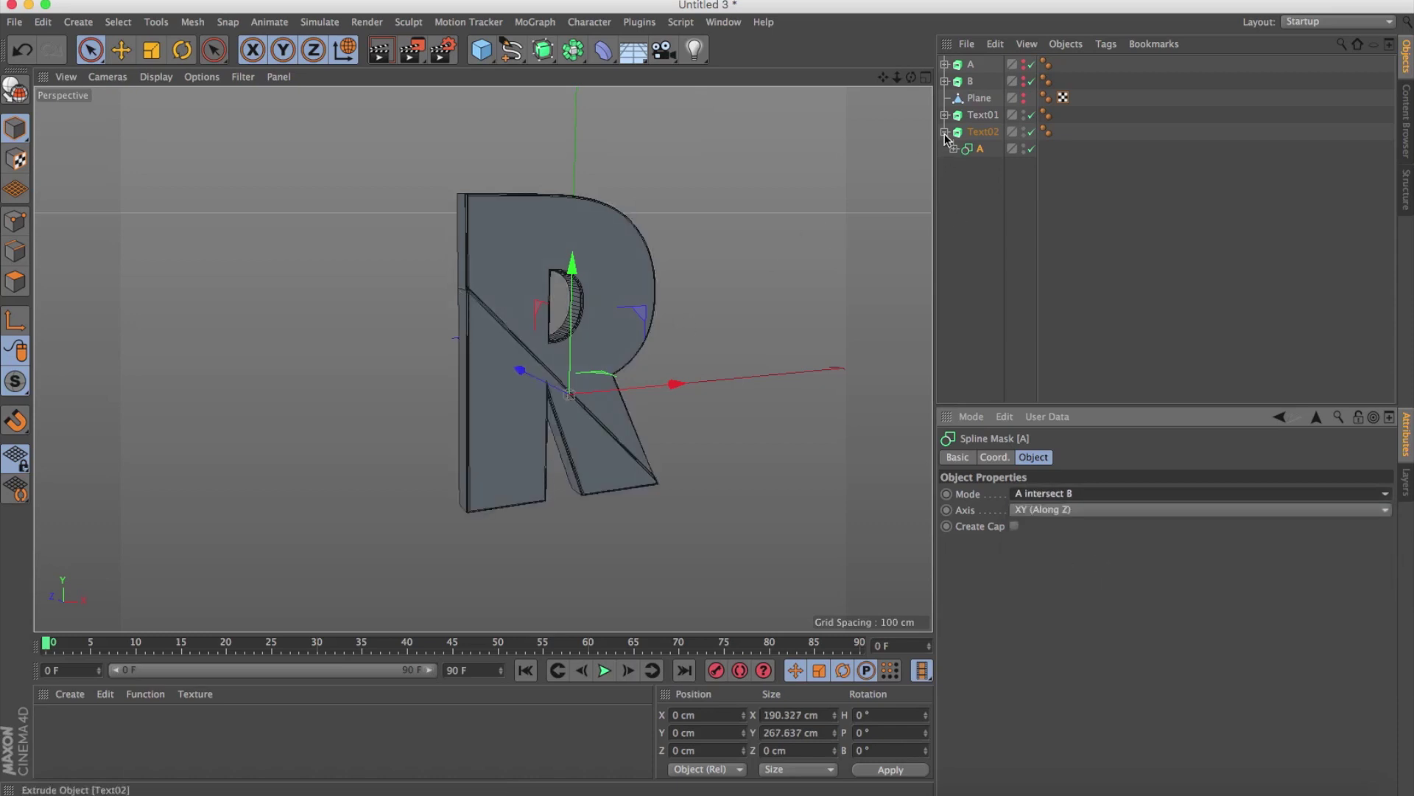
{"action": "left_click", "coordinate": [1024, 81]}
{"action": "left_click", "coordinate": [1023, 64]}
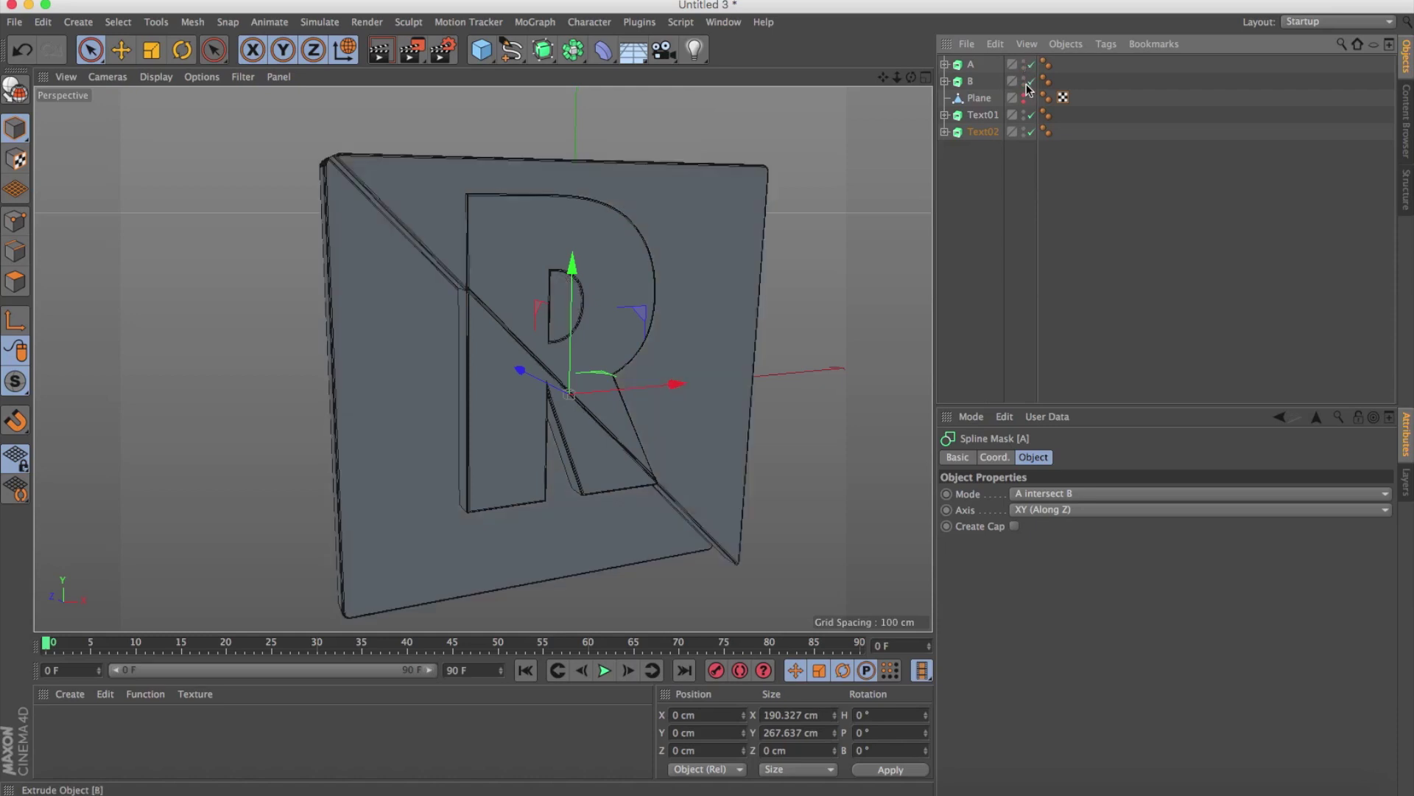
{"action": "mouse_move", "coordinate": [294, 435]}
{"action": "left_mouse_down", "text": "alt"}
{"action": "mouse_move", "coordinate": [423, 430]}
{"action": "mouse_move", "coordinate": [483, 357]}
{"action": "left_mouse_up", "text": "alt"}
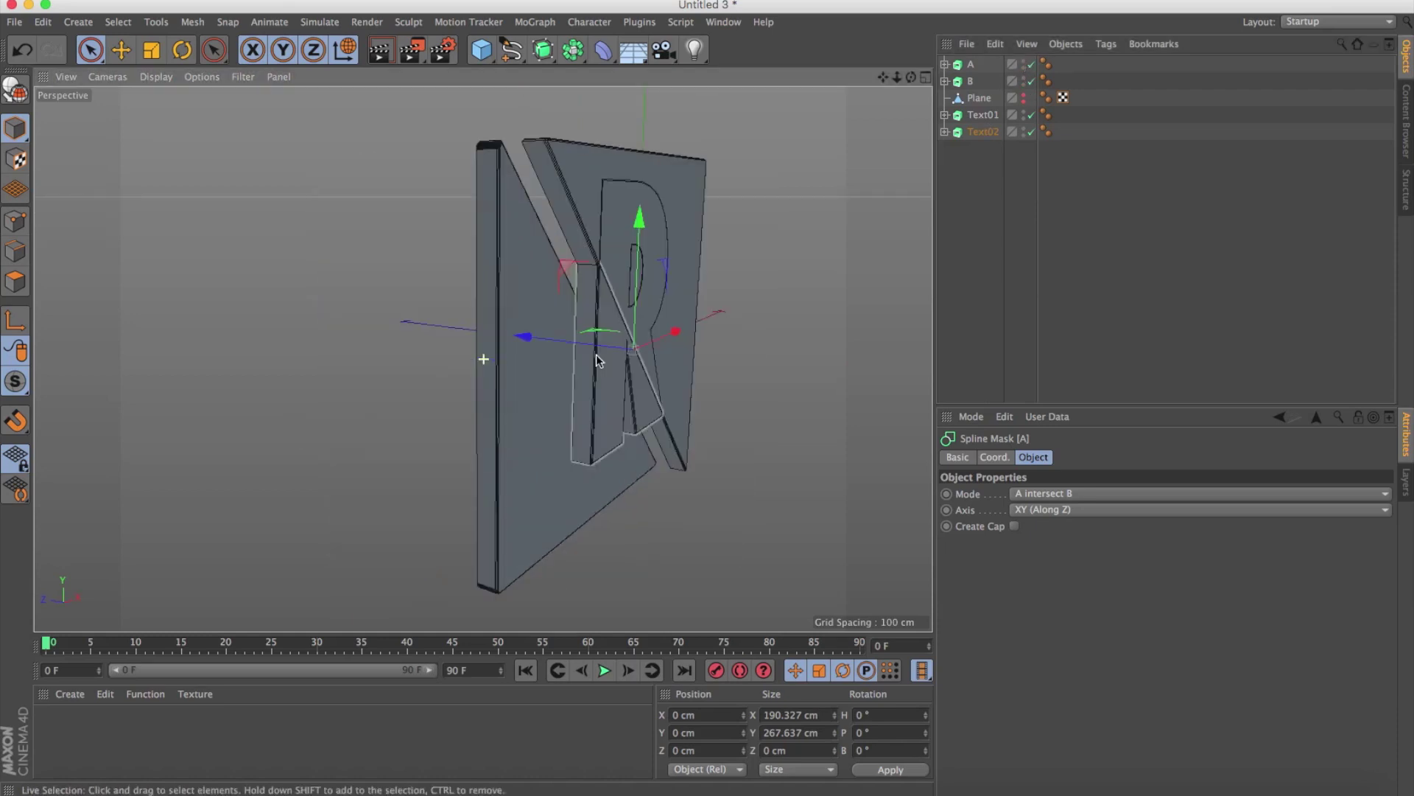
Push Text02 forward along Z and Text01 back to Z −27.551 cm, then face the R.
{"action": "left_click", "coordinate": [983, 132]}
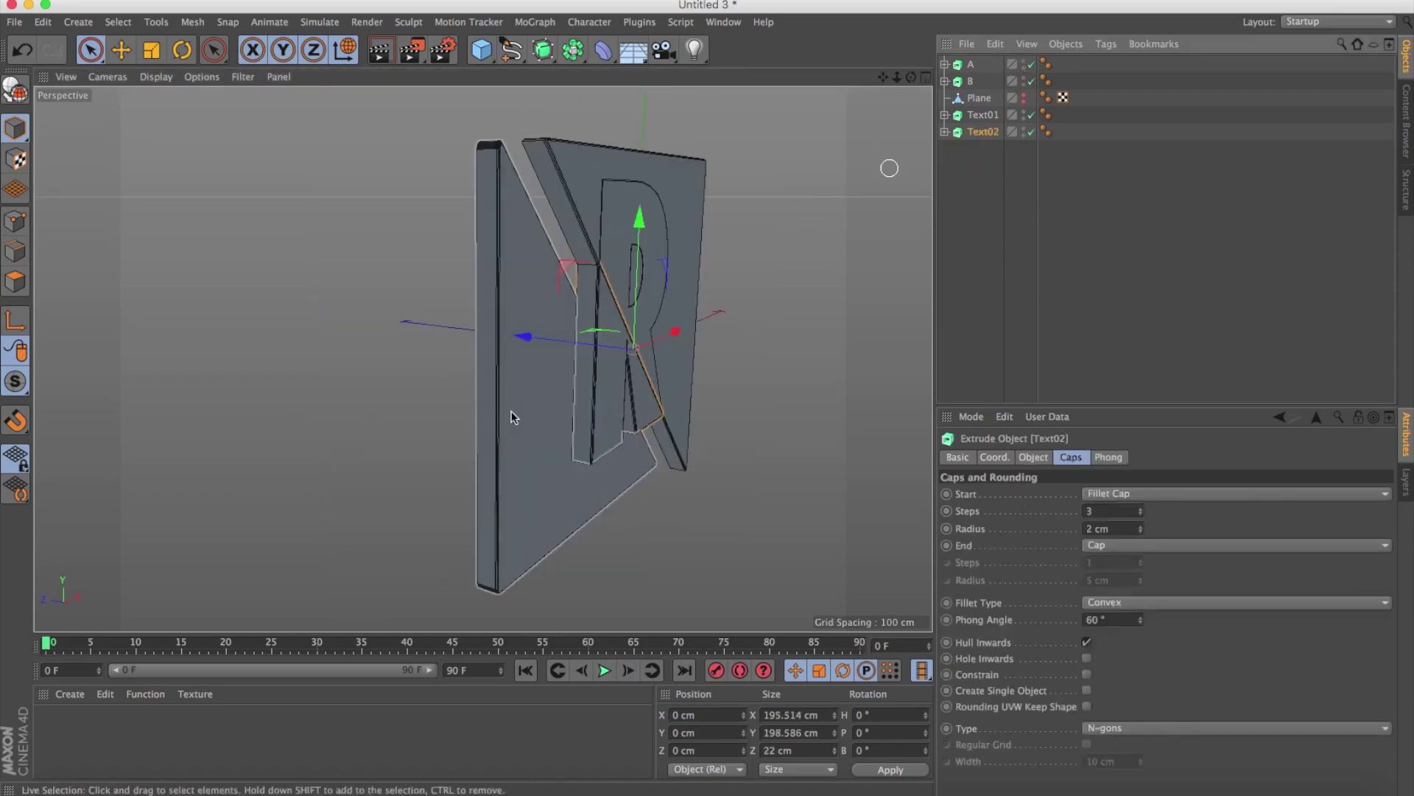
{"action": "left_click_drag", "start_coordinate": [546, 336], "coordinate": [510, 330]}
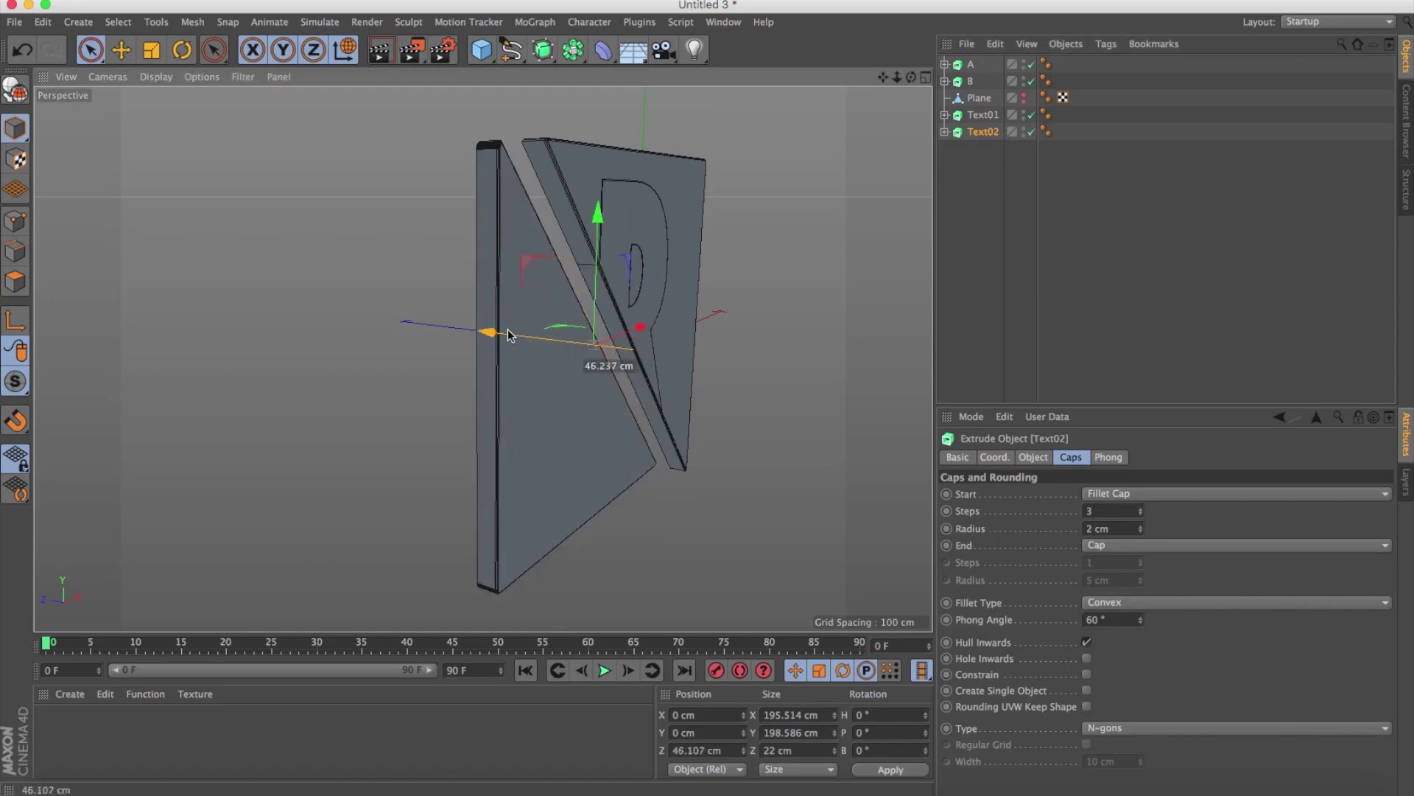
{"action": "left_click_drag", "start_coordinate": [456, 368], "coordinate": [572, 391], "text": "alt"}
{"action": "mouse_move", "coordinate": [398, 328]}
{"action": "left_mouse_down"}
{"action": "mouse_move", "coordinate": [496, 347]}
{"action": "mouse_move", "coordinate": [480, 347]}
{"action": "left_mouse_up"}
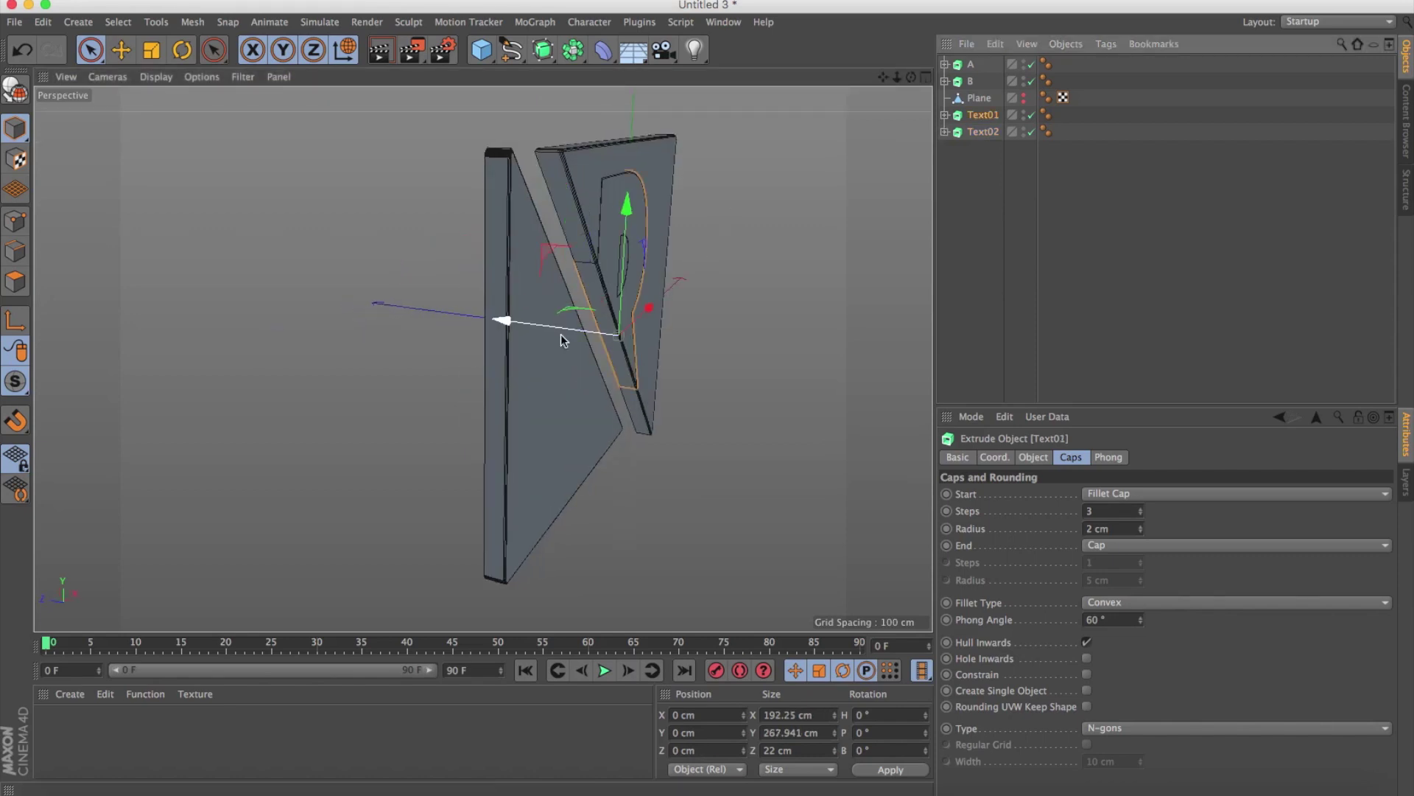
{"action": "mouse_move", "coordinate": [552, 331]}
{"action": "left_mouse_down"}
{"action": "mouse_move", "coordinate": [576, 338]}
{"action": "mouse_move", "coordinate": [504, 352]}
{"action": "mouse_move", "coordinate": [510, 389]}
{"action": "left_mouse_up"}
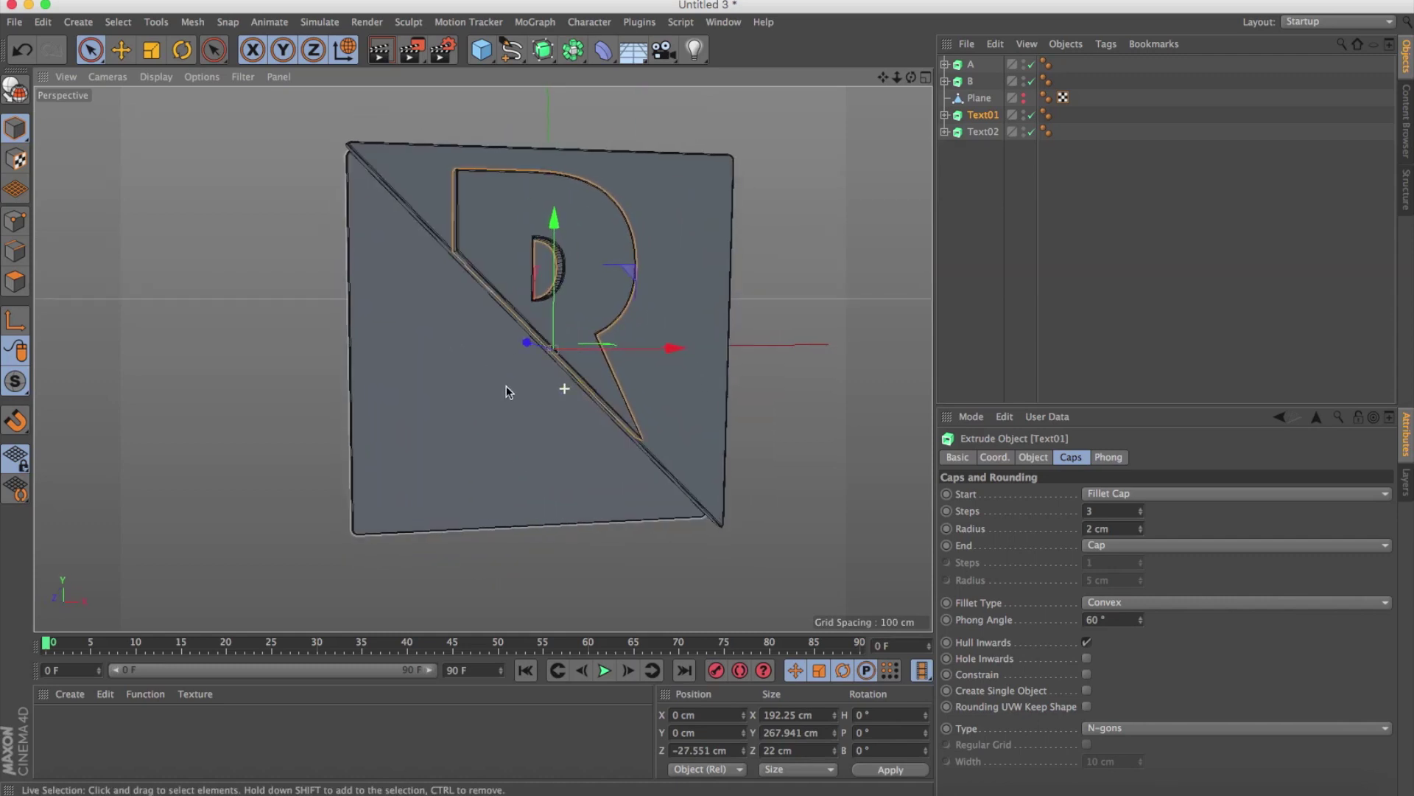
{"action": "left_click_drag", "start_coordinate": [510, 389], "coordinate": [569, 357], "text": "alt"}
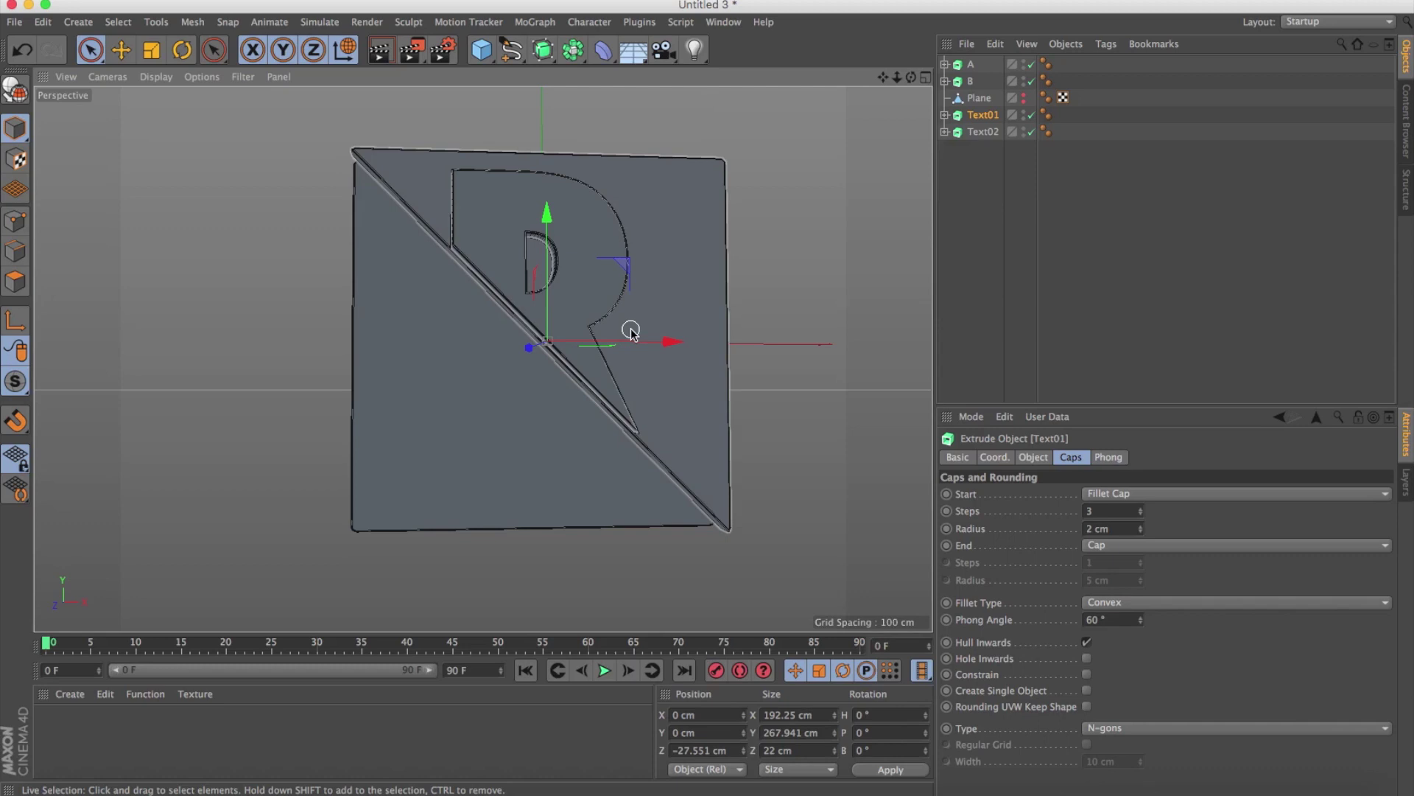
Zoom out, pan and orbit to frame the split R and backdrop plane at a slight angle.
{"action": "left_click", "coordinate": [1024, 95]}
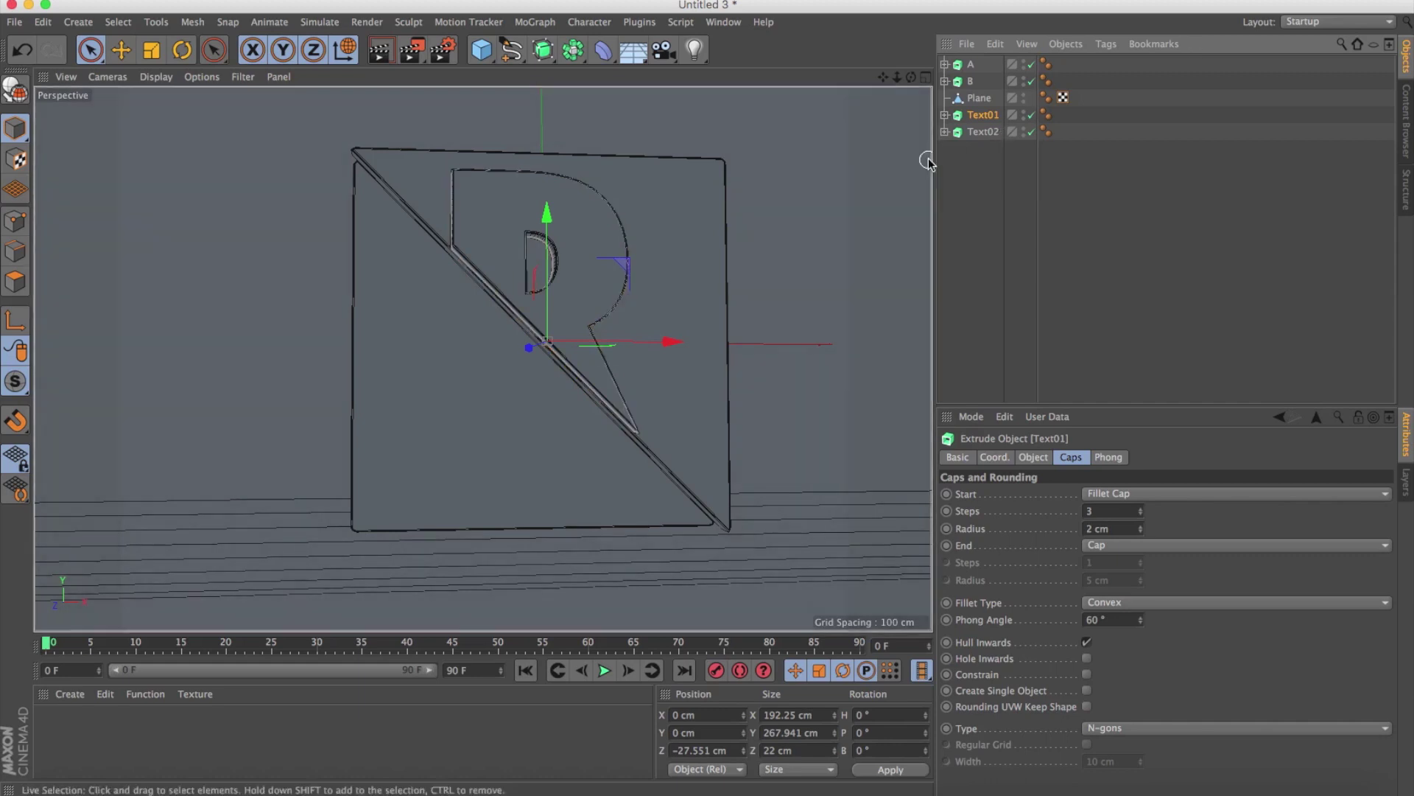
{"action": "scroll", "coordinate": [678, 255], "scroll_direction": "down", "scroll_amount": 1}
{"action": "scroll", "coordinate": [679, 255], "scroll_direction": "down", "scroll_amount": 1}
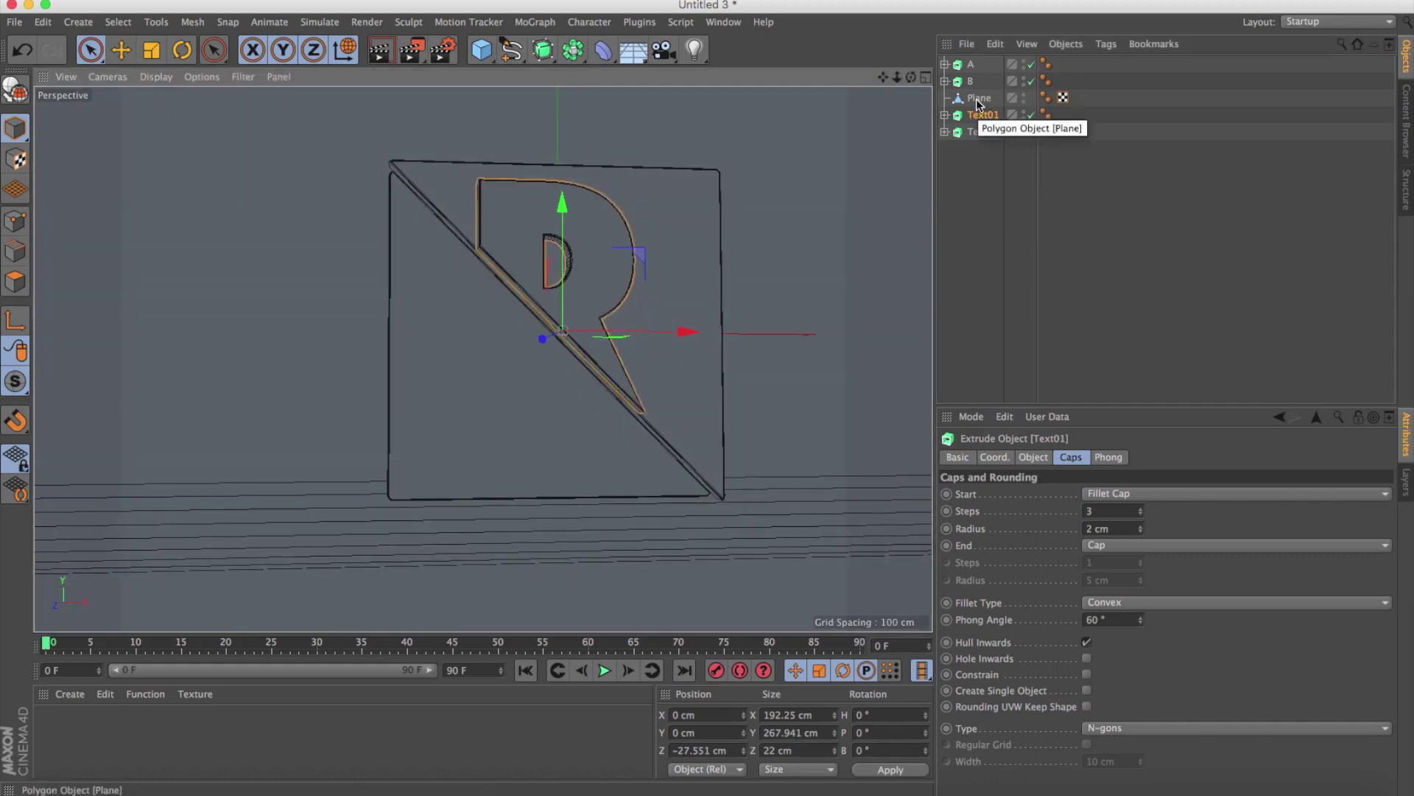
{"action": "middle_click_drag", "start_coordinate": [519, 372], "coordinate": [460, 362], "text": "alt"}
{"action": "mouse_move", "coordinate": [577, 367]}
{"action": "left_mouse_down", "text": "alt"}
{"action": "mouse_move", "coordinate": [543, 374]}
{"action": "mouse_move", "coordinate": [629, 330]}
{"action": "mouse_move", "coordinate": [607, 378]}
{"action": "left_mouse_up", "text": "alt"}
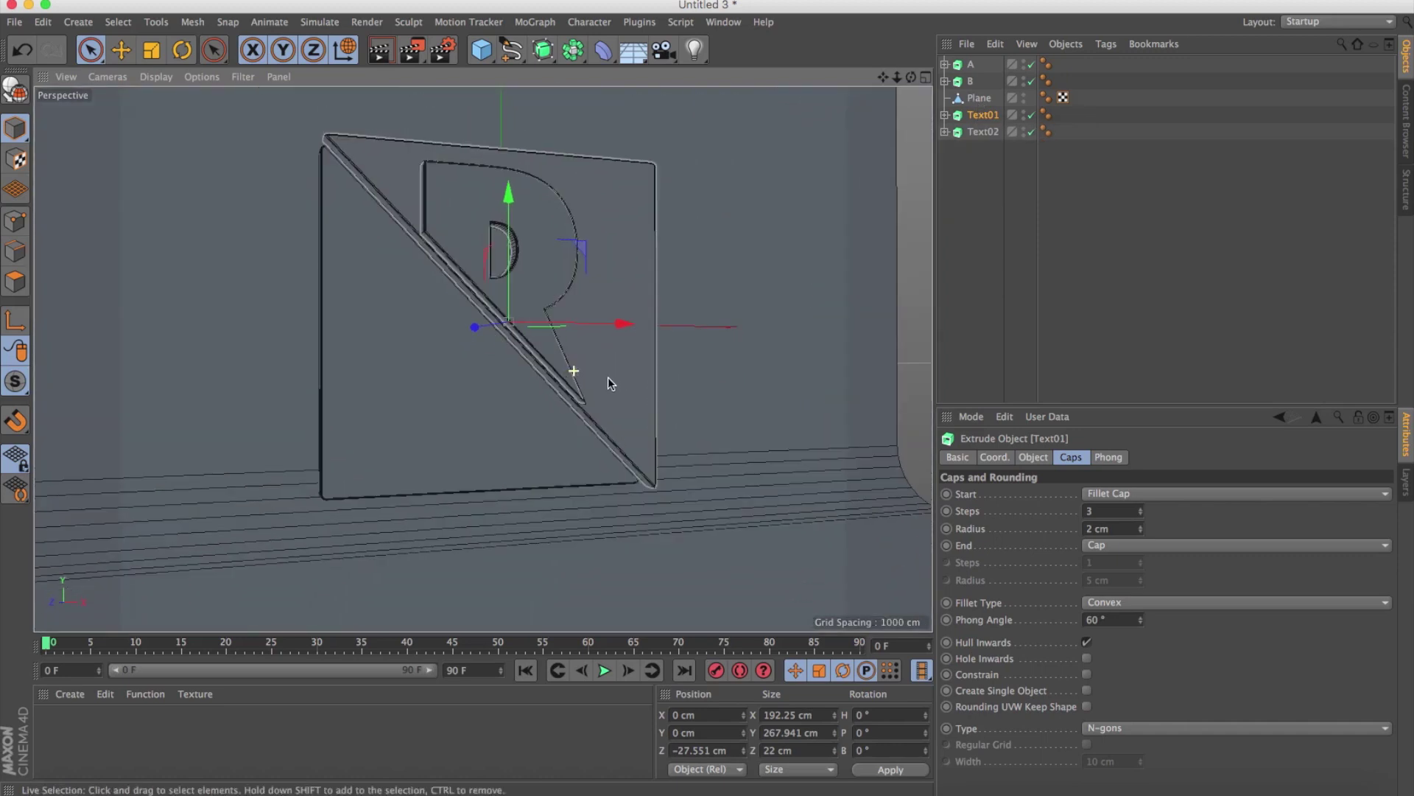
Create a material with Color off and Luminance on, set to a near-white grey.
{"action": "double_click", "coordinate": [265, 746]}
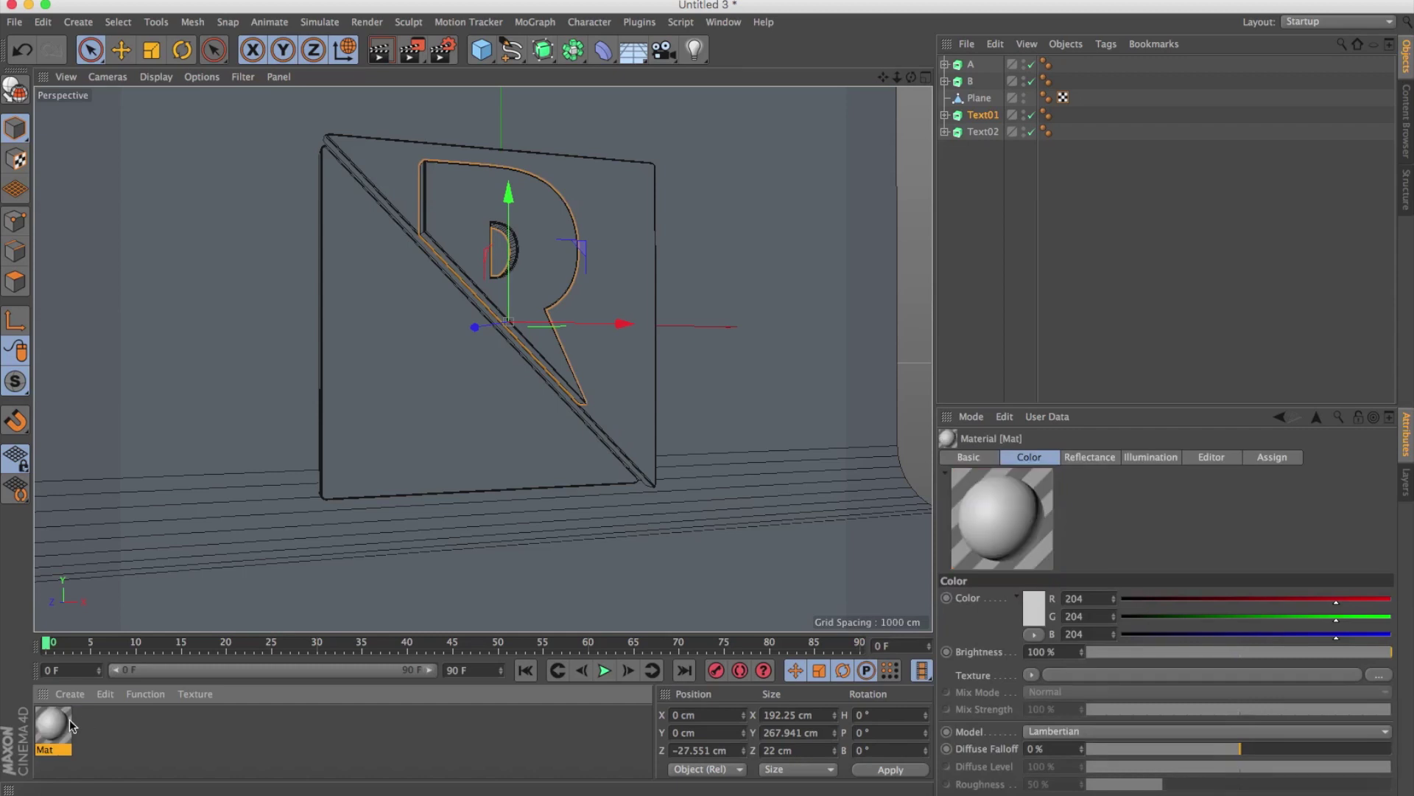
{"action": "double_click", "coordinate": [68, 719]}
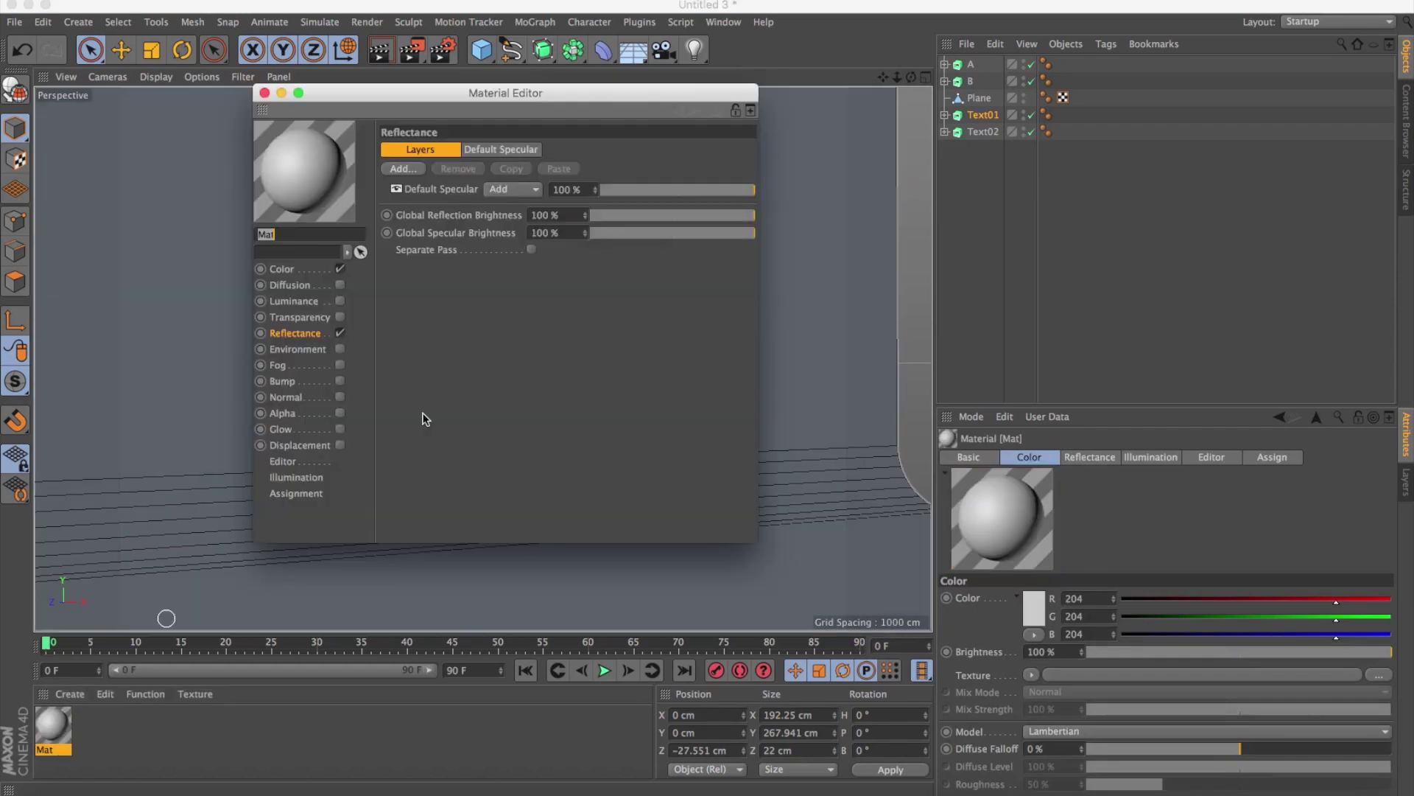
{"action": "left_click", "coordinate": [340, 300]}
{"action": "left_click", "coordinate": [339, 268]}
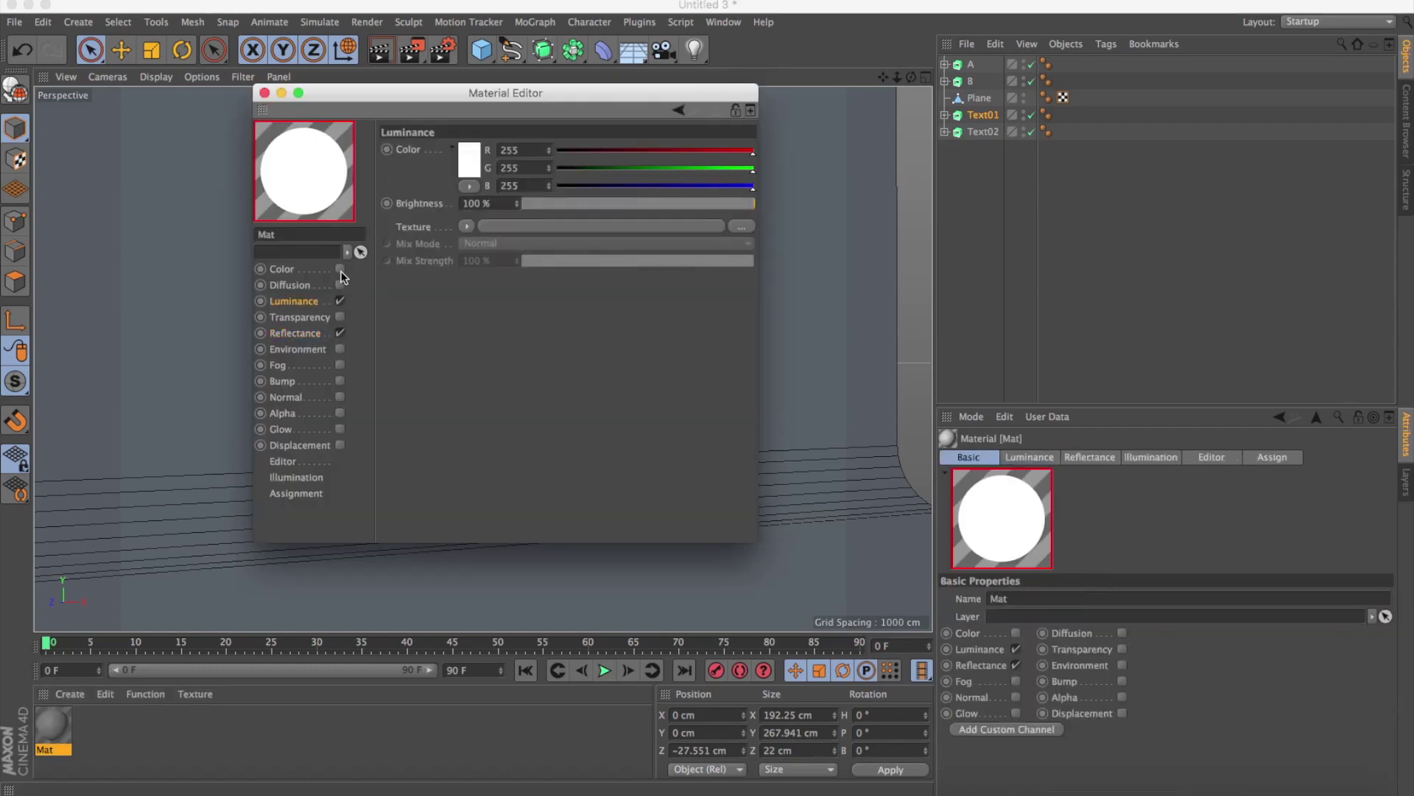
{"action": "left_click", "coordinate": [465, 181]}
{"action": "left_click_drag", "start_coordinate": [466, 166], "coordinate": [368, 127]}
{"action": "left_click", "coordinate": [500, 232]}
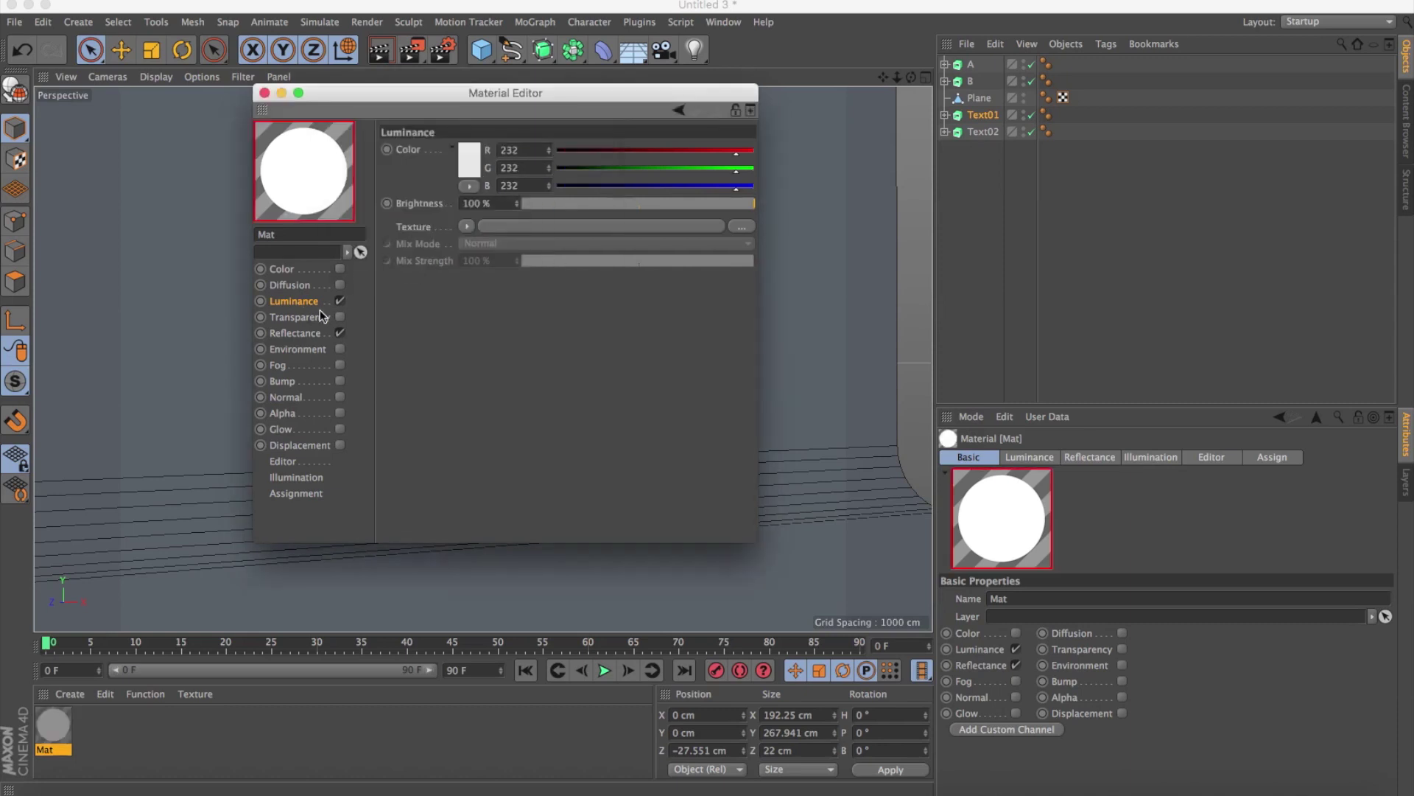
{"action": "left_click", "coordinate": [265, 92]}
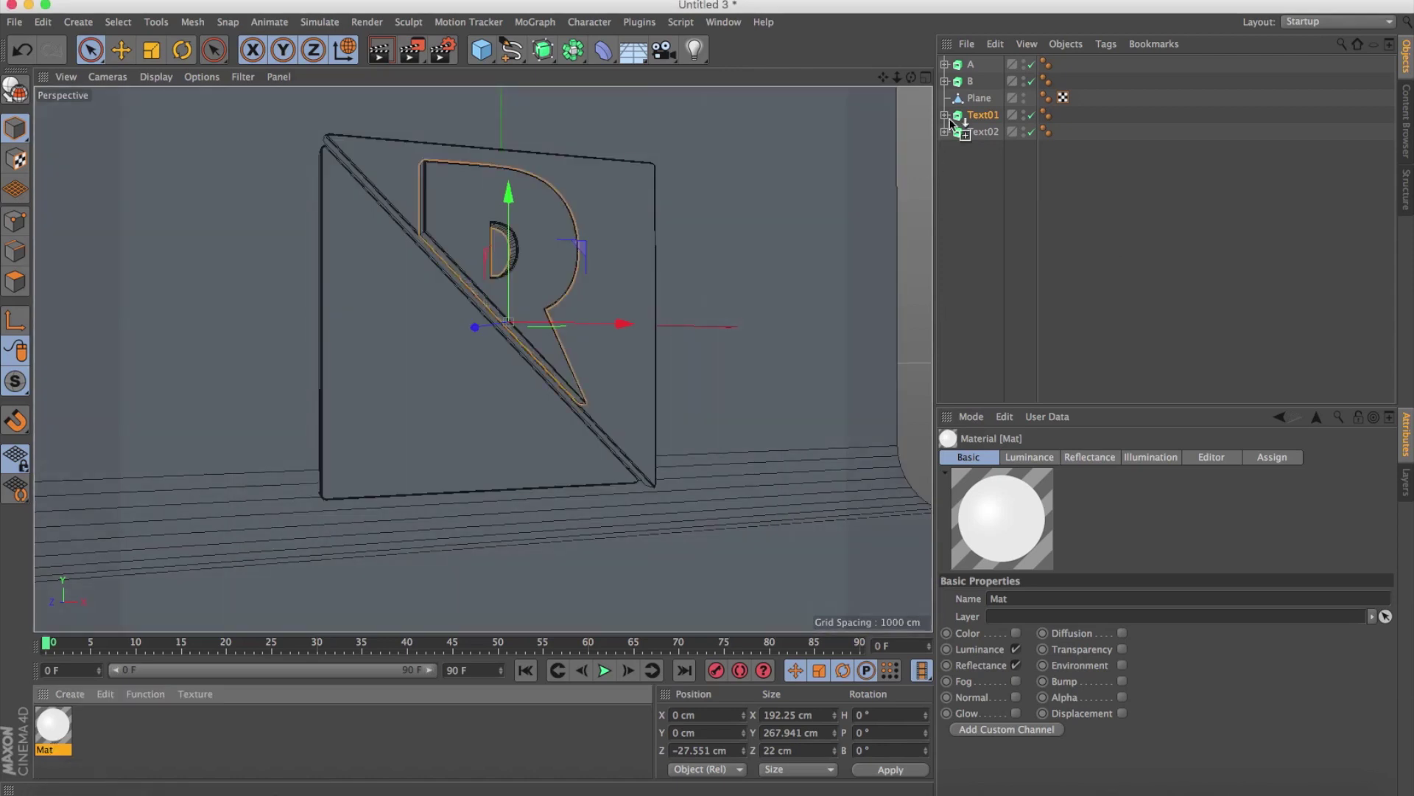
Apply the material to the plane, rename the plane Background, and add a second material.
{"action": "left_click_drag", "start_coordinate": [53, 735], "coordinate": [981, 98]}
{"action": "type", "text": "Background"}
{"action": "key", "text": "Return"}
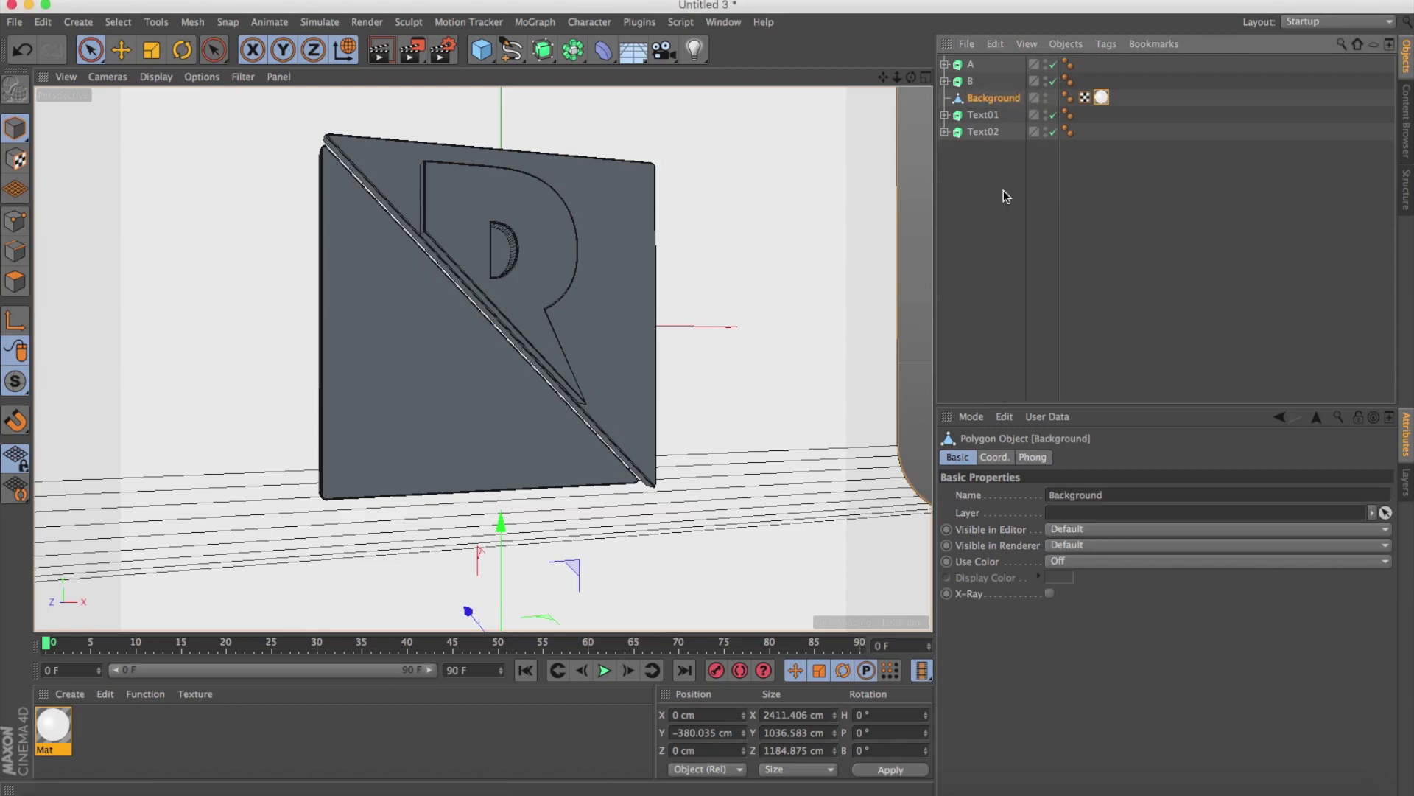
{"action": "double_click", "coordinate": [211, 723]}
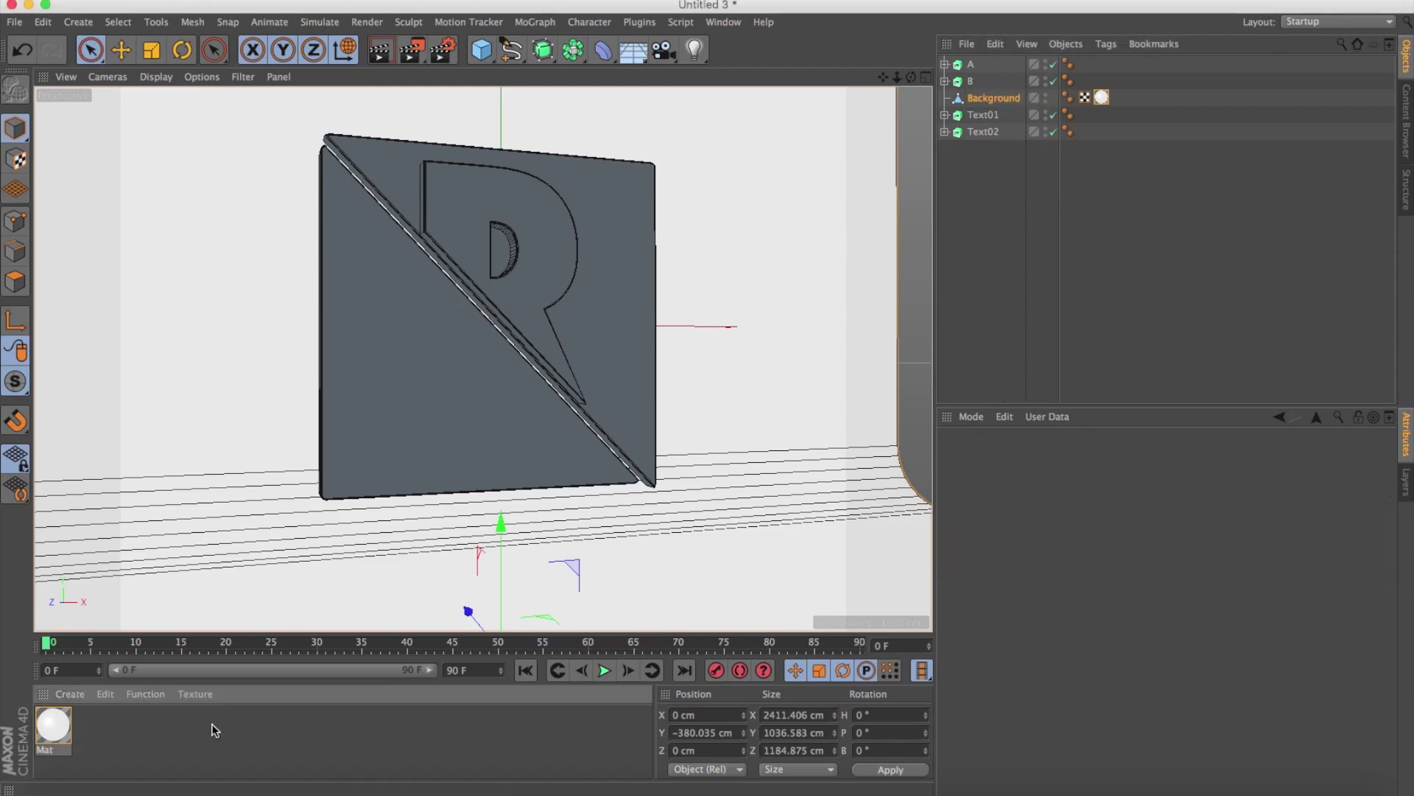
Open Mat.1 in the Material Editor beside the logo and briefly check the Behance reference.
{"action": "double_click", "coordinate": [56, 726]}
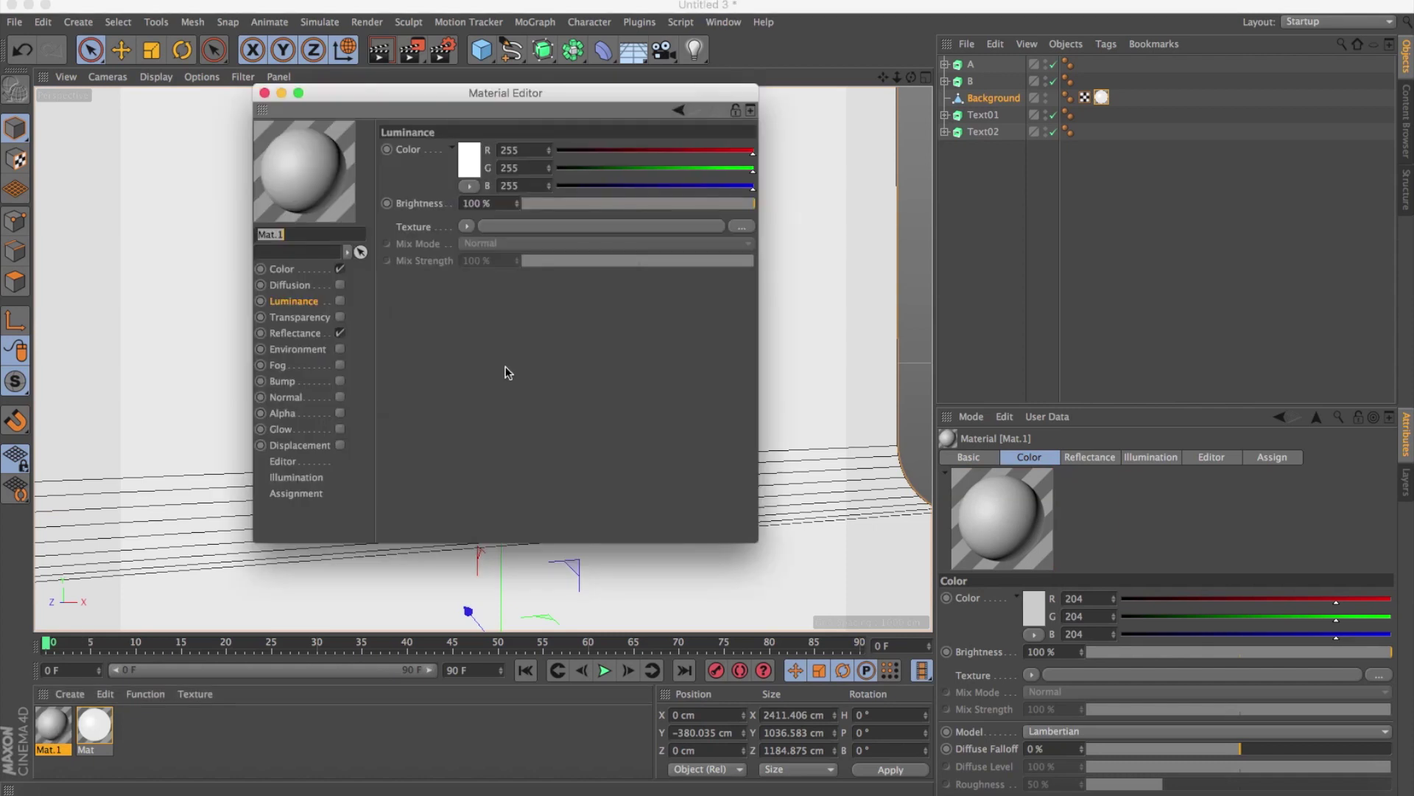
{"action": "left_click_drag", "start_coordinate": [439, 104], "coordinate": [938, 195]}
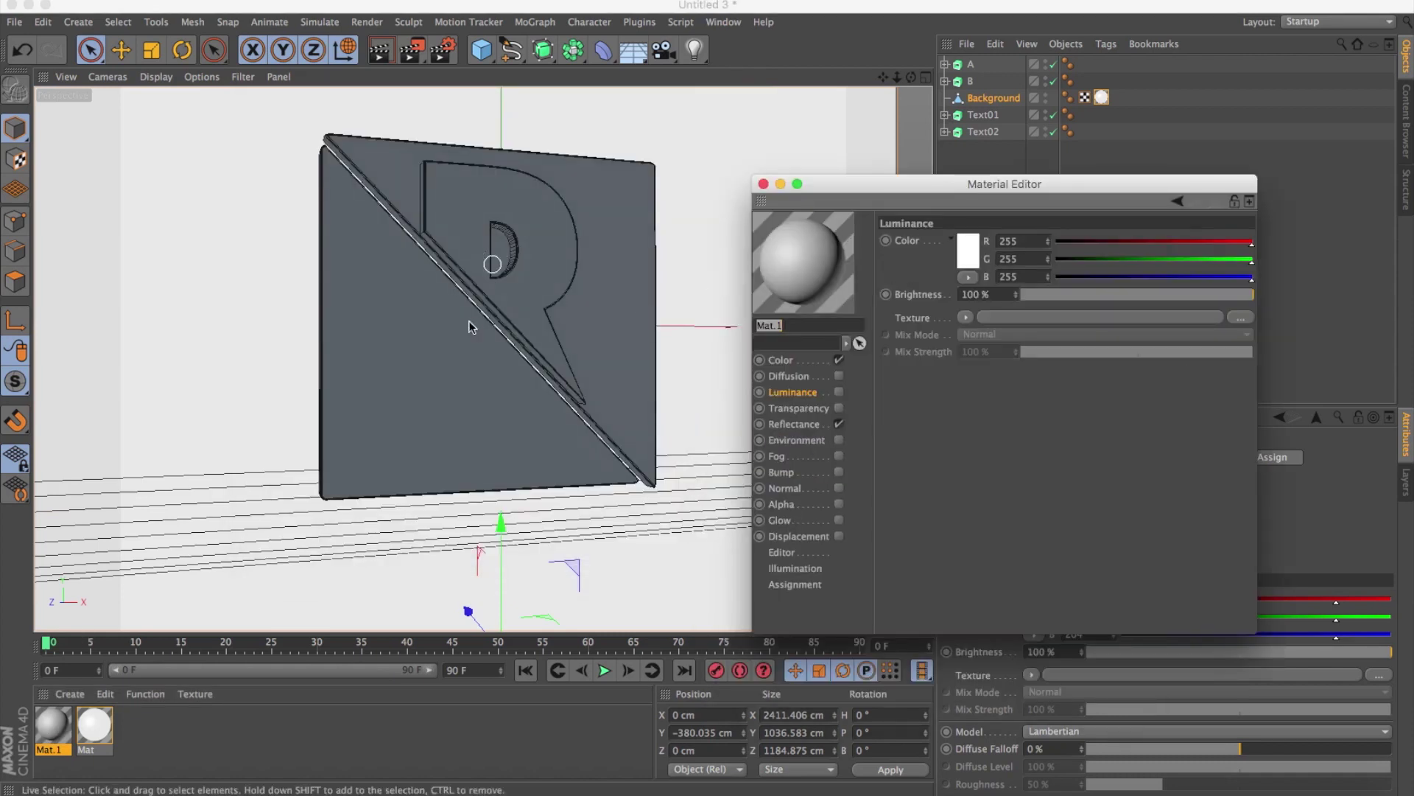
{"action": "left_click", "coordinate": [1348, 787]}
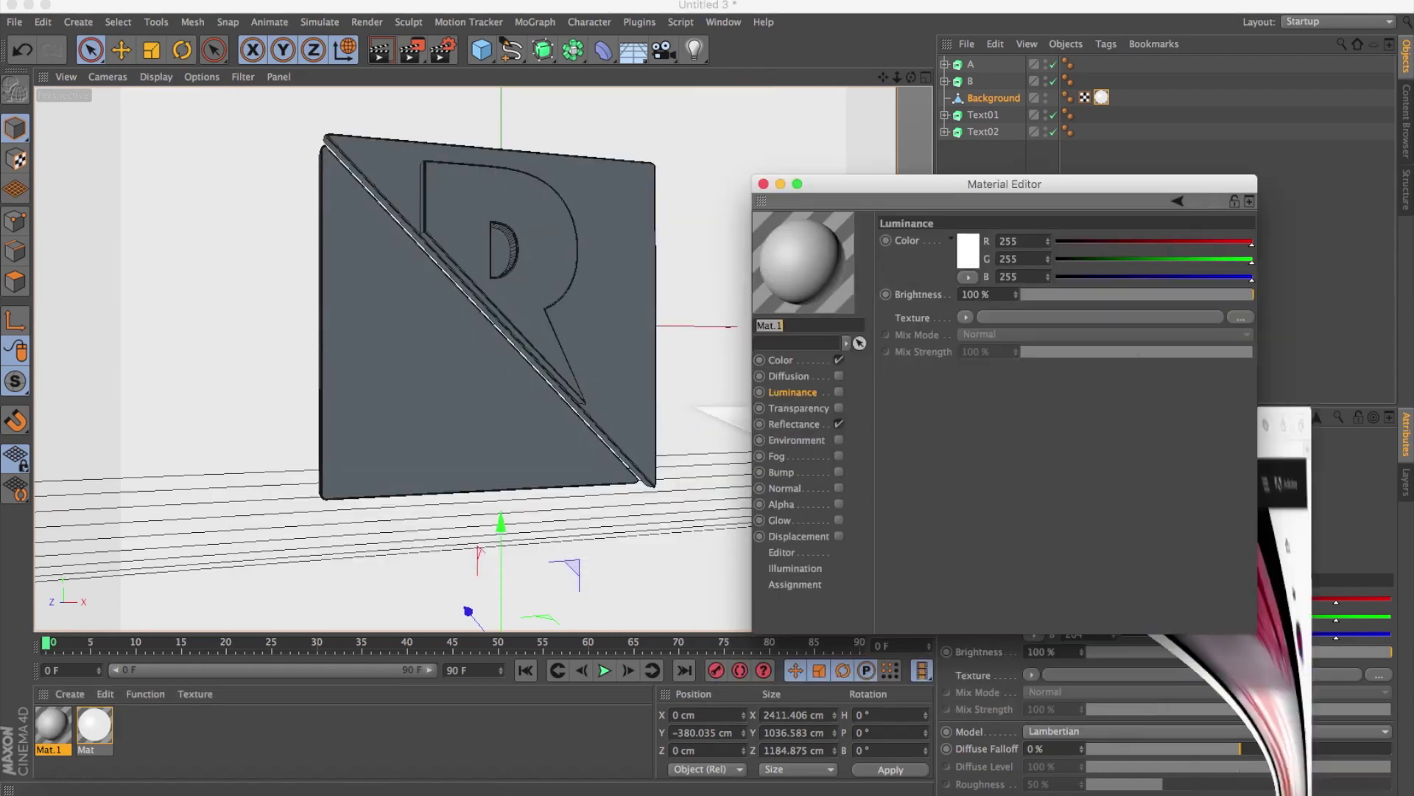
{"action": "left_click", "coordinate": [481, 502]}
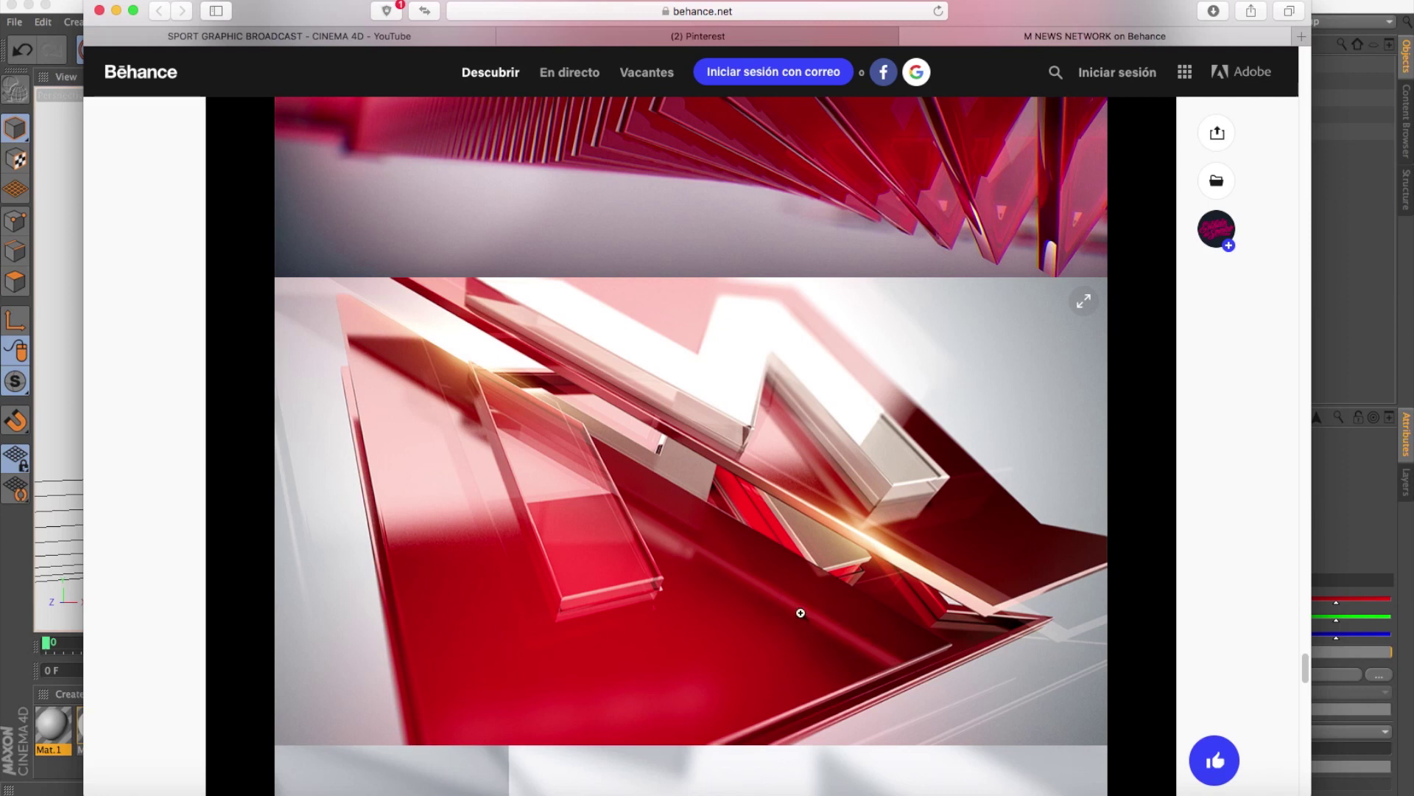
{"action": "left_click", "coordinate": [115, 11]}
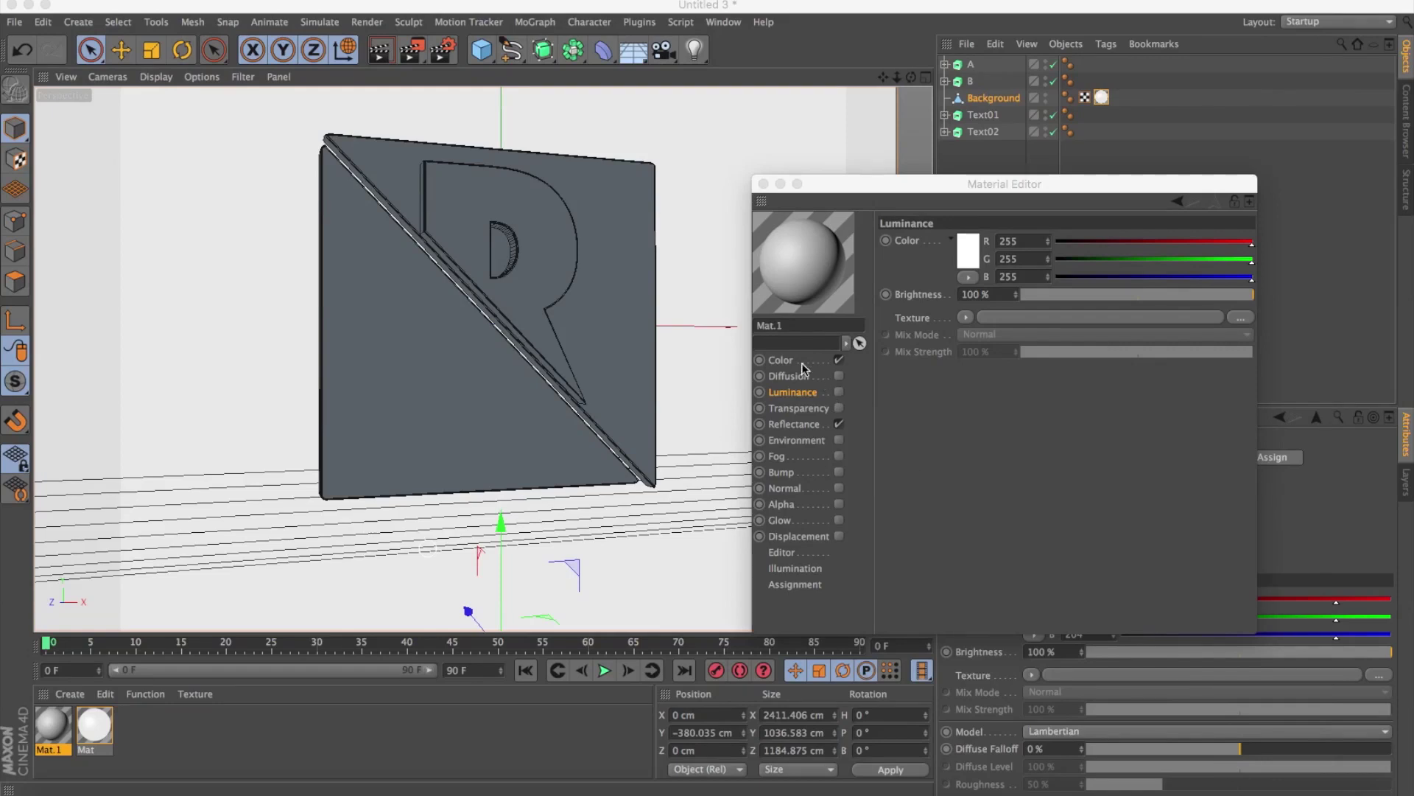
Load a Filter shader as Mat.1's Color texture and set the base colour to pure red.
{"action": "left_click", "coordinate": [803, 367]}
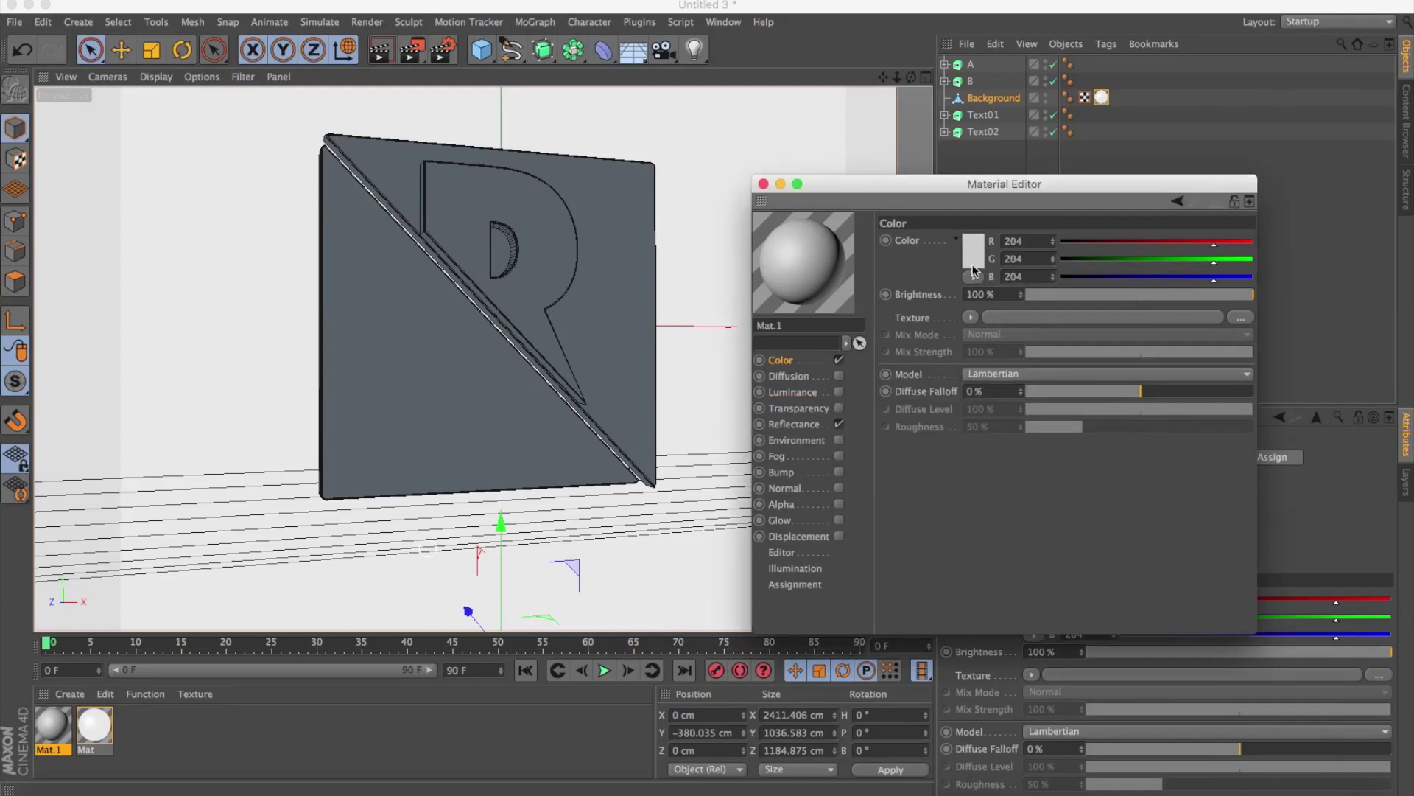
{"action": "left_click", "coordinate": [971, 319]}
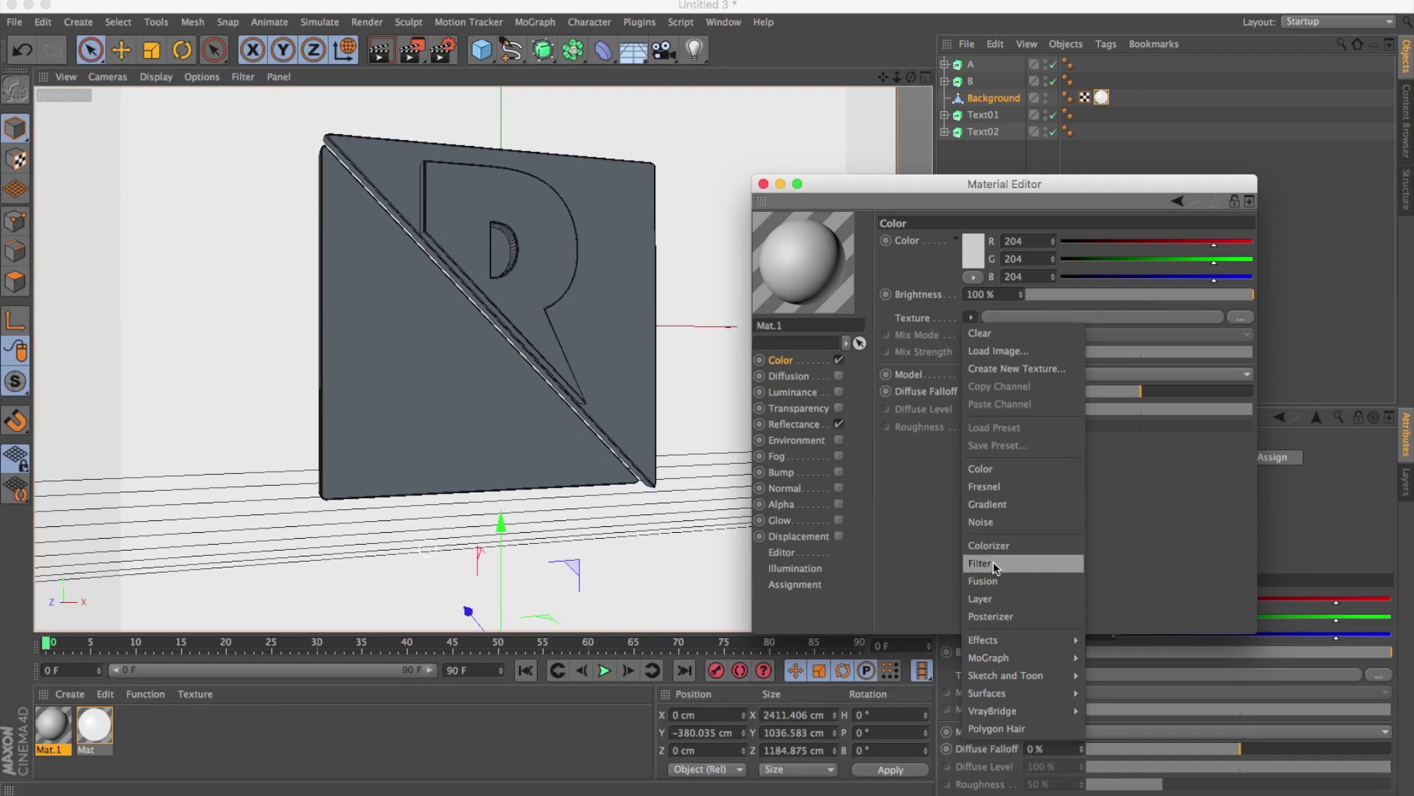
{"action": "left_click", "coordinate": [993, 563]}
{"action": "left_click", "coordinate": [991, 344]}
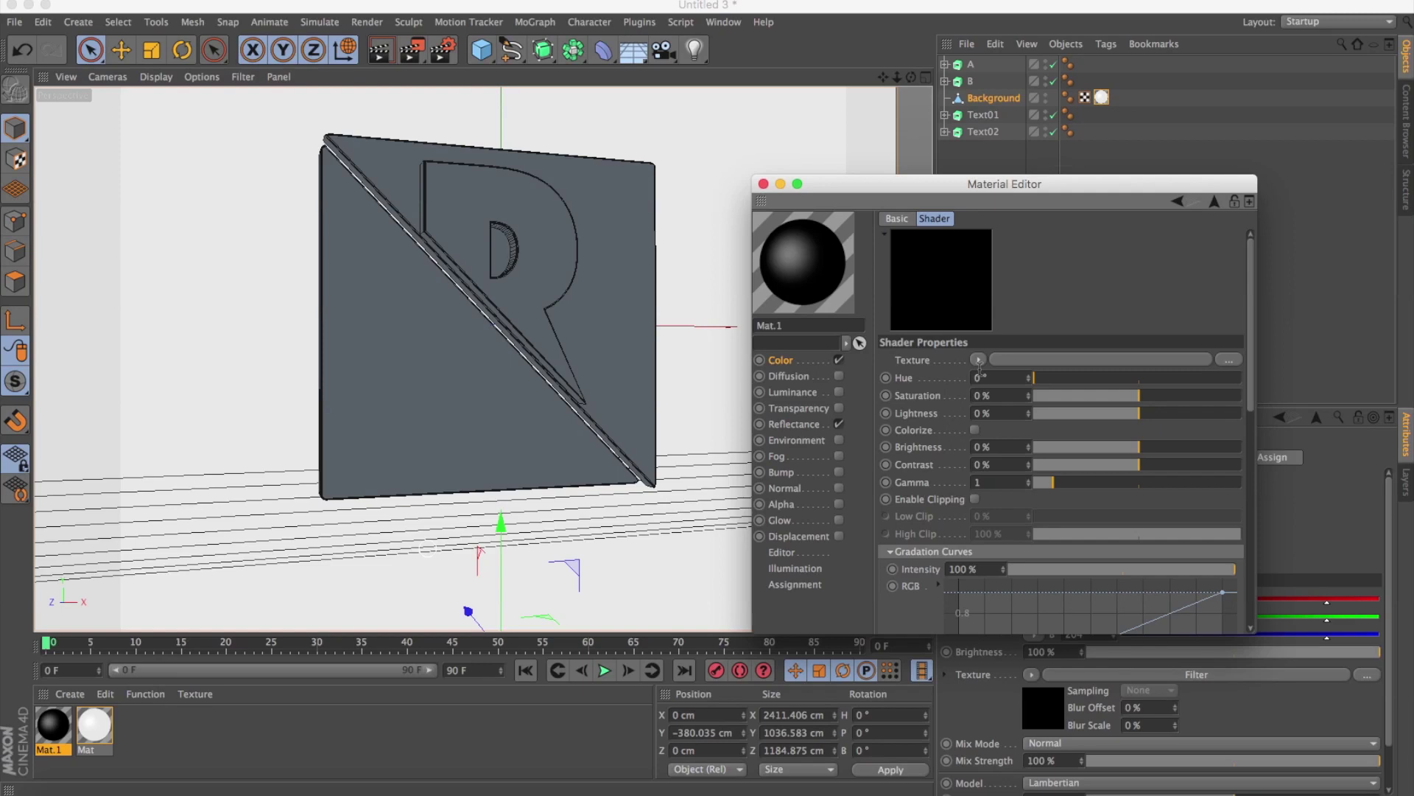
{"action": "left_click", "coordinate": [793, 361]}
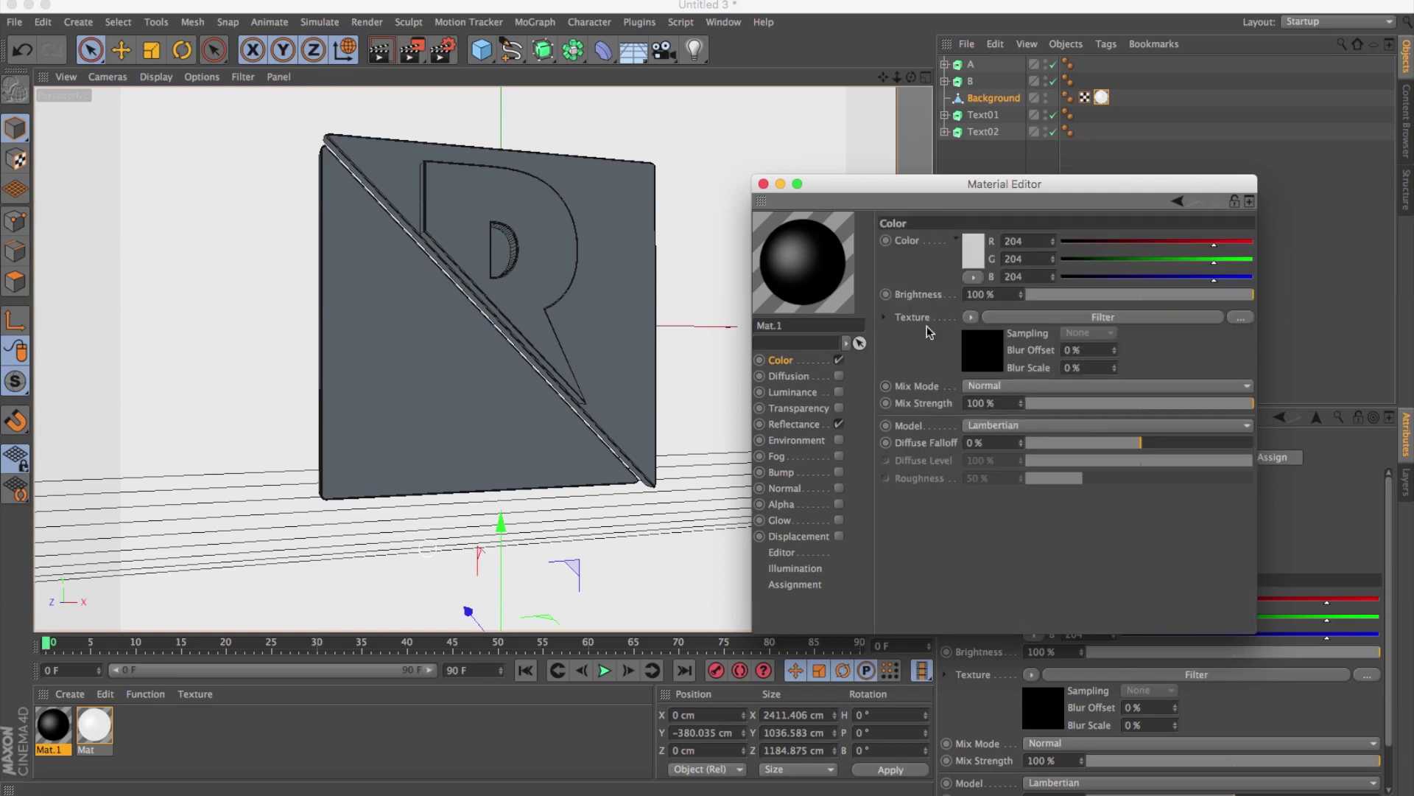
{"action": "left_click", "coordinate": [984, 266]}
{"action": "left_click_drag", "start_coordinate": [963, 254], "coordinate": [992, 207]}
{"action": "left_click", "coordinate": [1009, 319]}
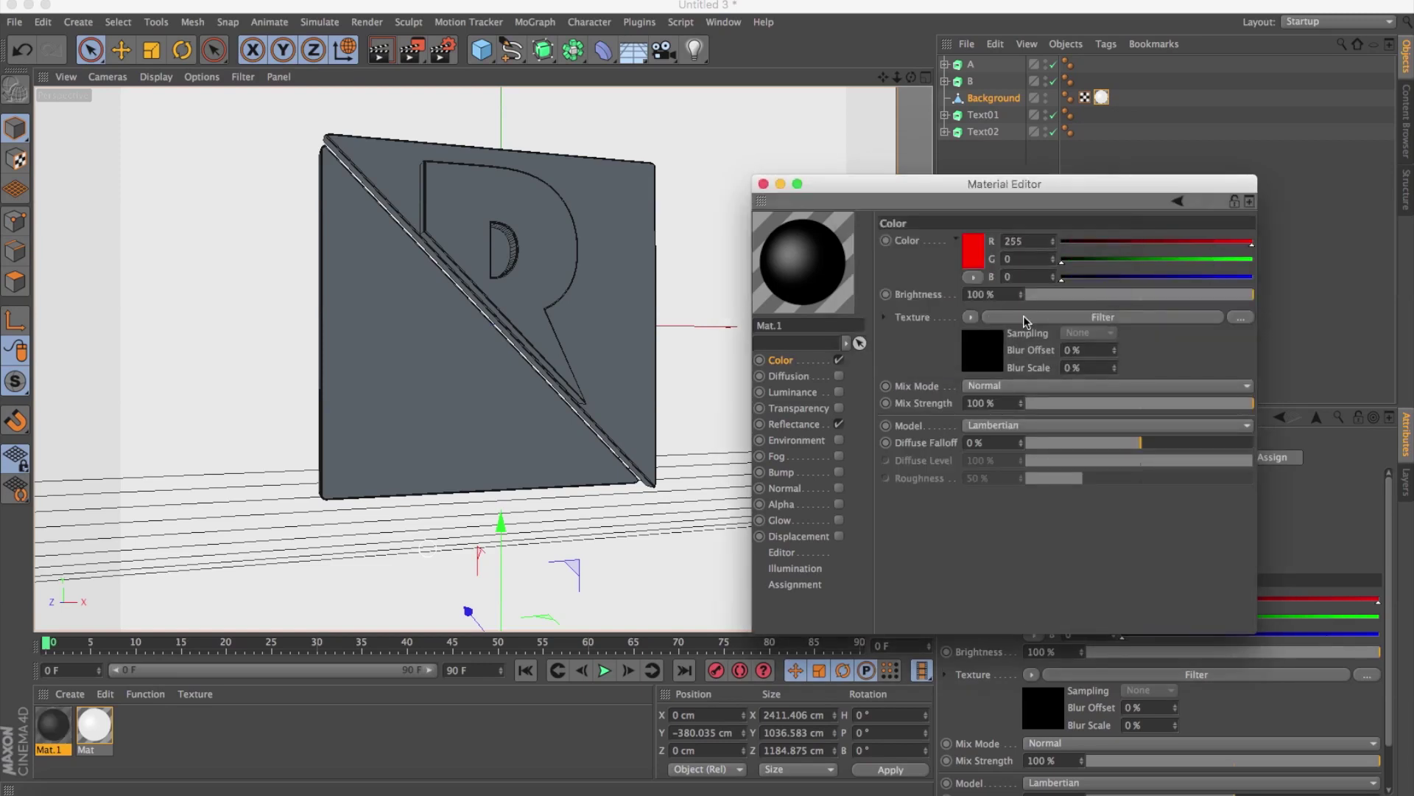
Put a pure red Color shader inside the Filter, then copy the colour texture.
{"action": "left_click", "coordinate": [992, 352]}
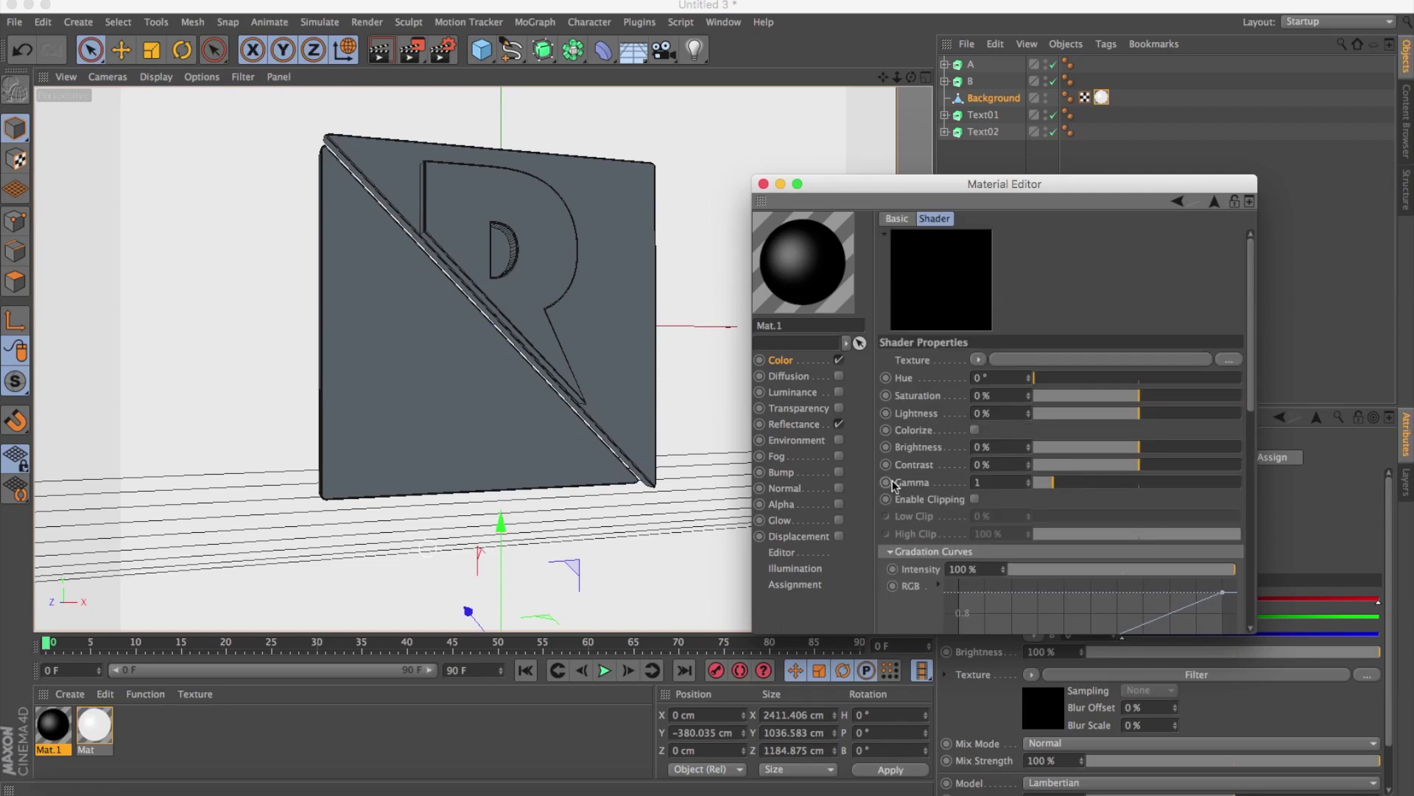
{"action": "left_click", "coordinate": [992, 361]}
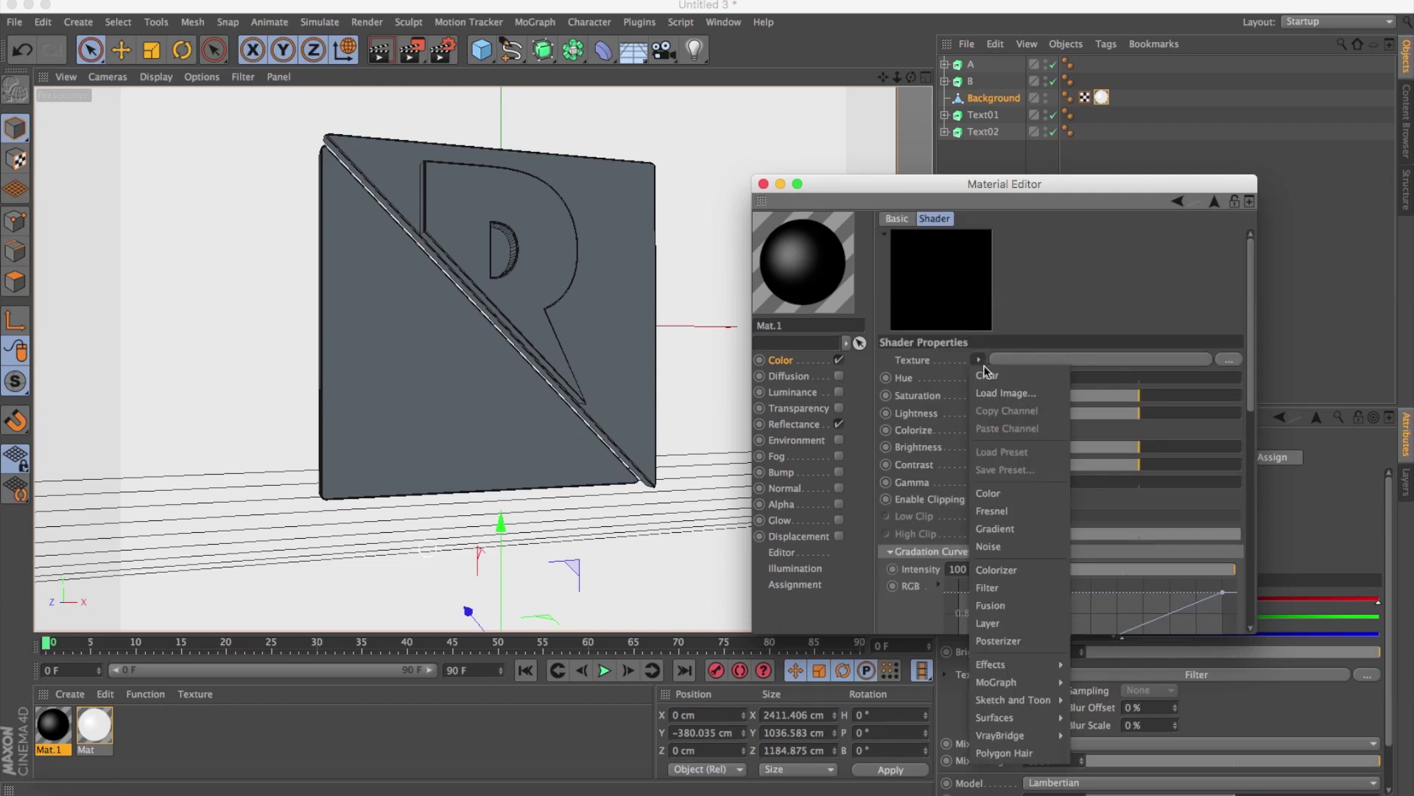
{"action": "left_click", "coordinate": [1005, 492]}
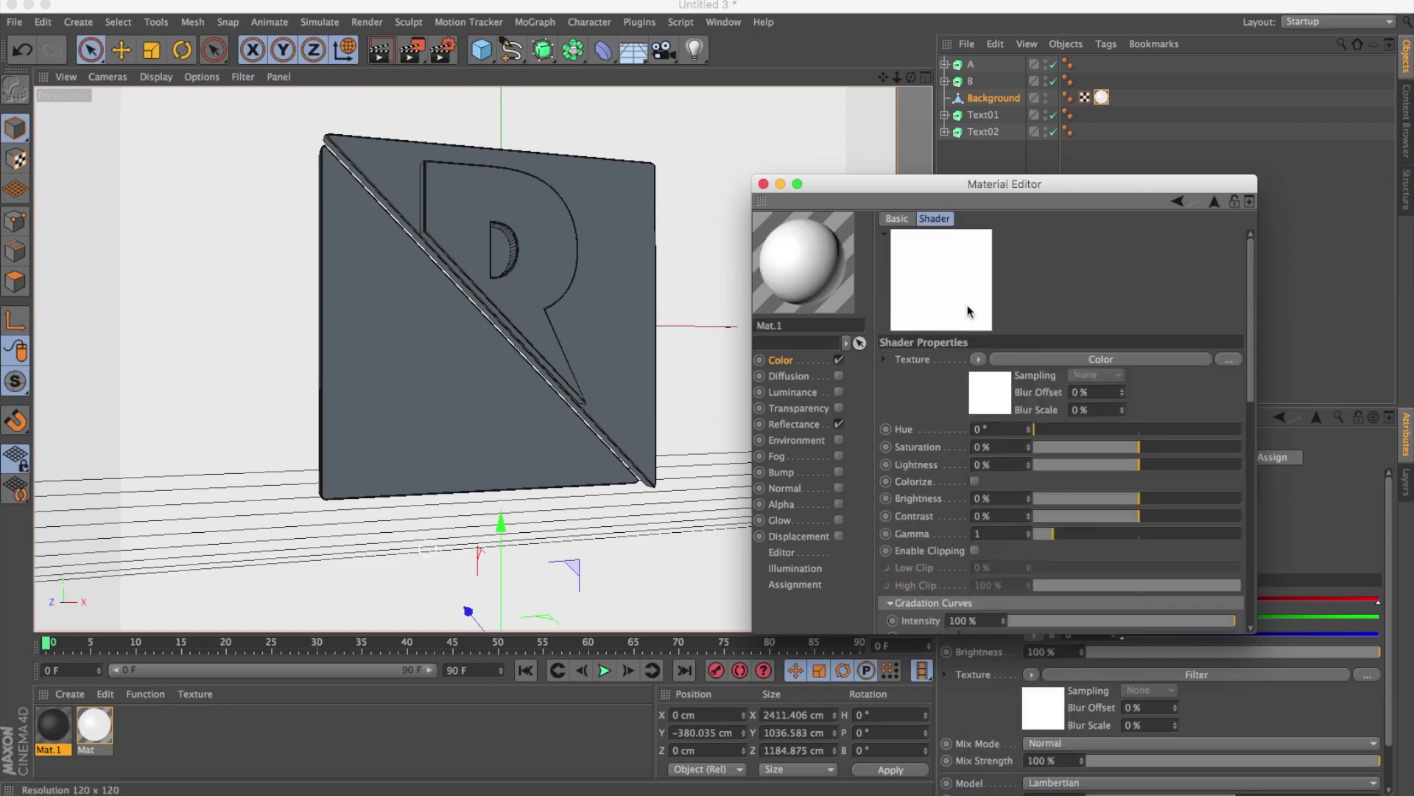
{"action": "left_click", "coordinate": [973, 376]}
{"action": "left_click", "coordinate": [955, 379]}
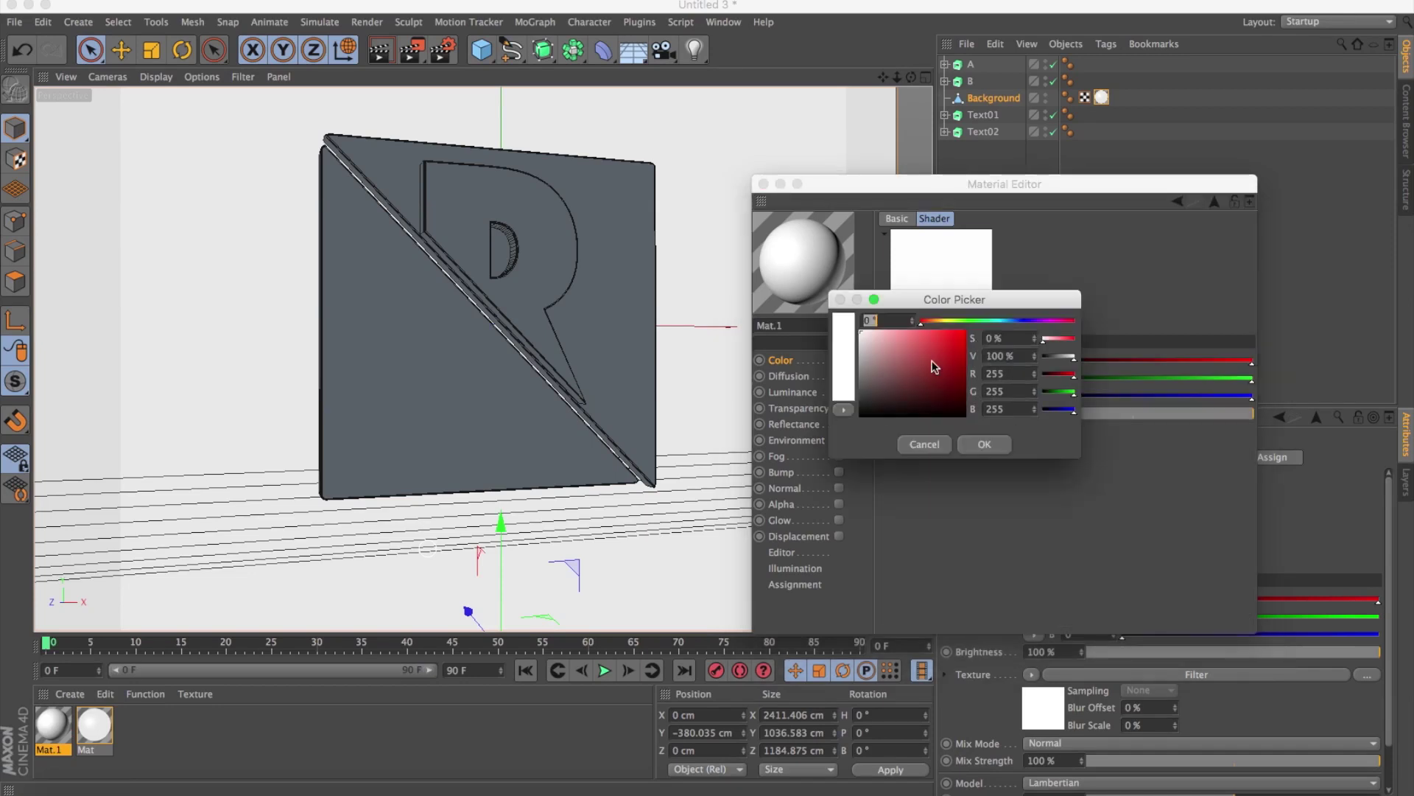
{"action": "left_click", "coordinate": [982, 444]}
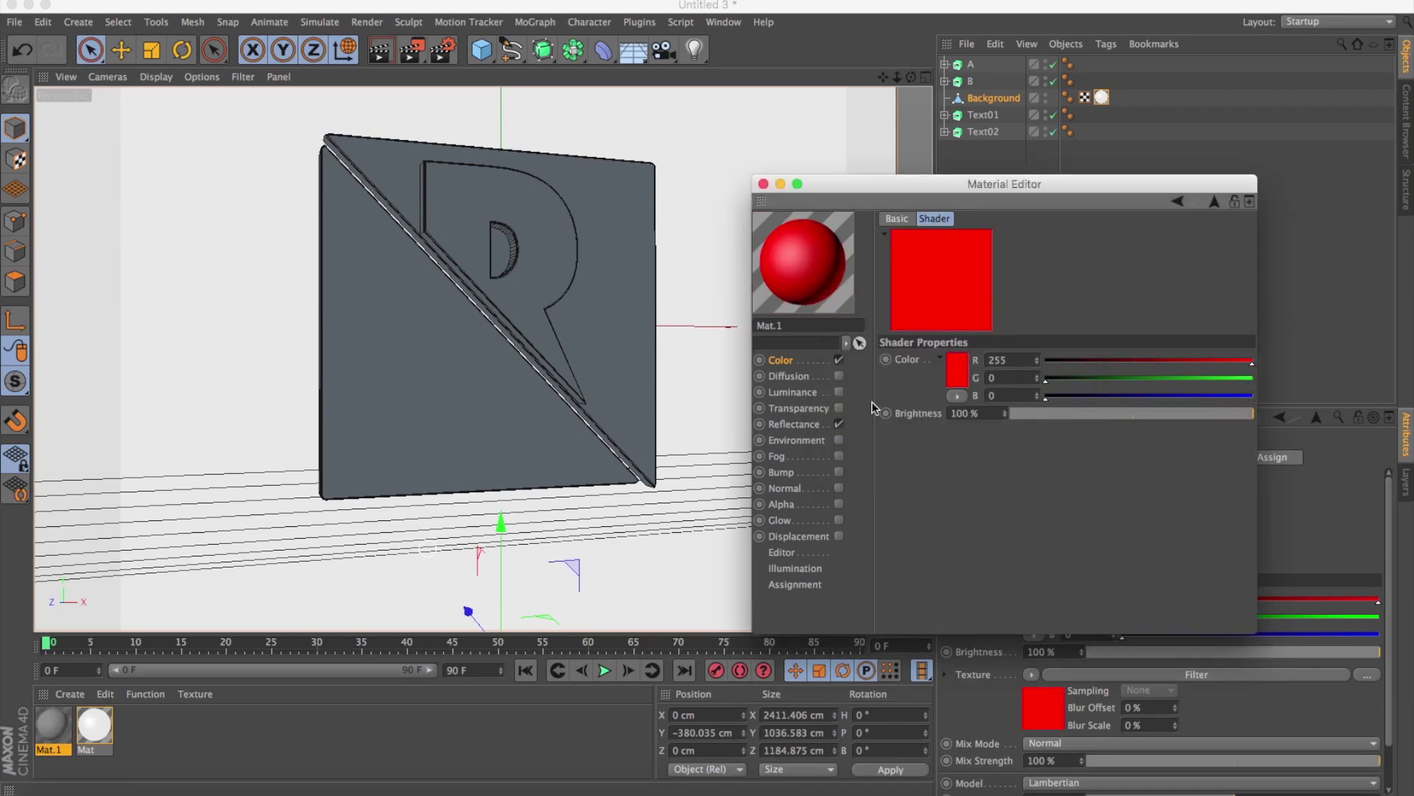
{"action": "left_click", "coordinate": [812, 365]}
{"action": "right_click", "coordinate": [919, 324]}
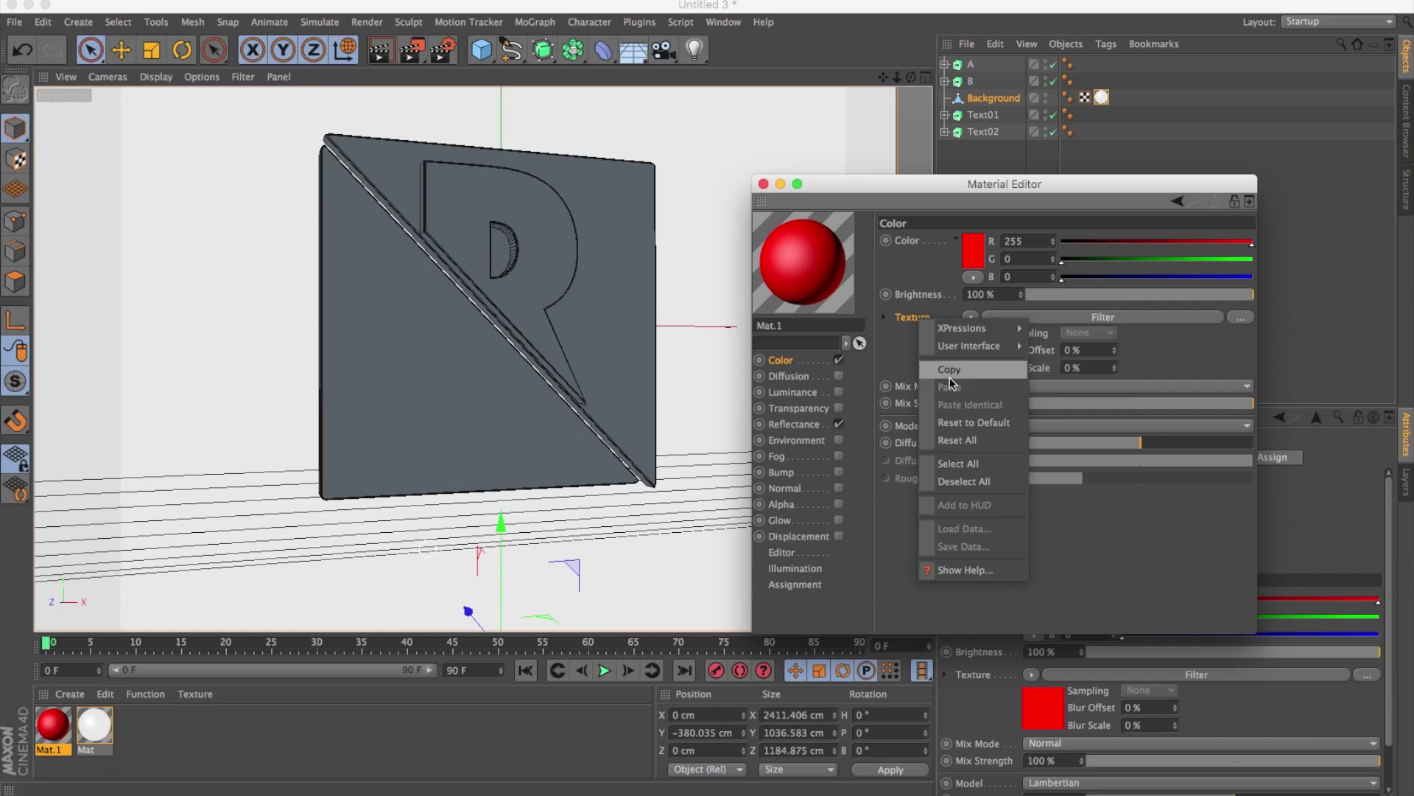
Enable Transparency with the pasted red Filter texture, red colour and refraction 1.
{"action": "left_click", "coordinate": [799, 408]}
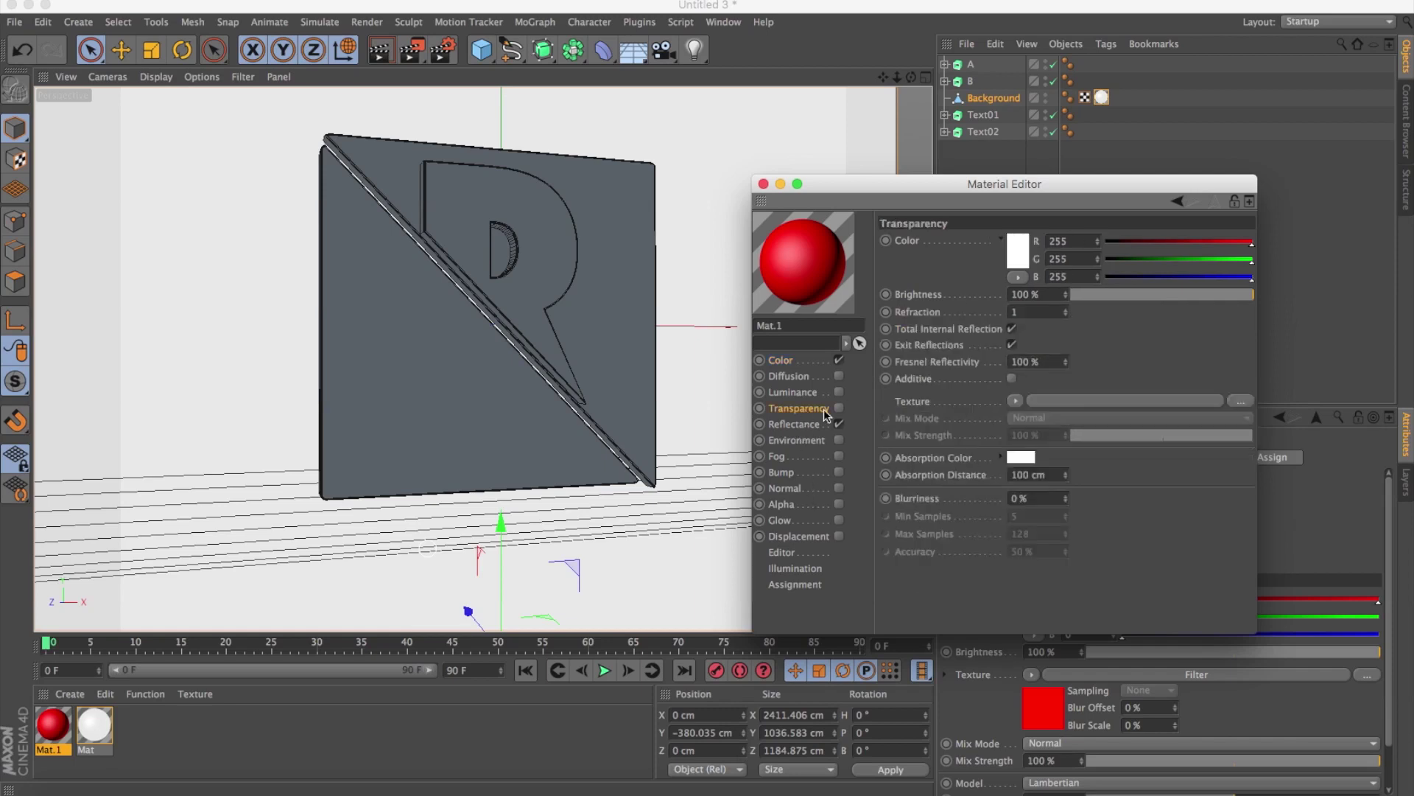
{"action": "left_click", "coordinate": [839, 409]}
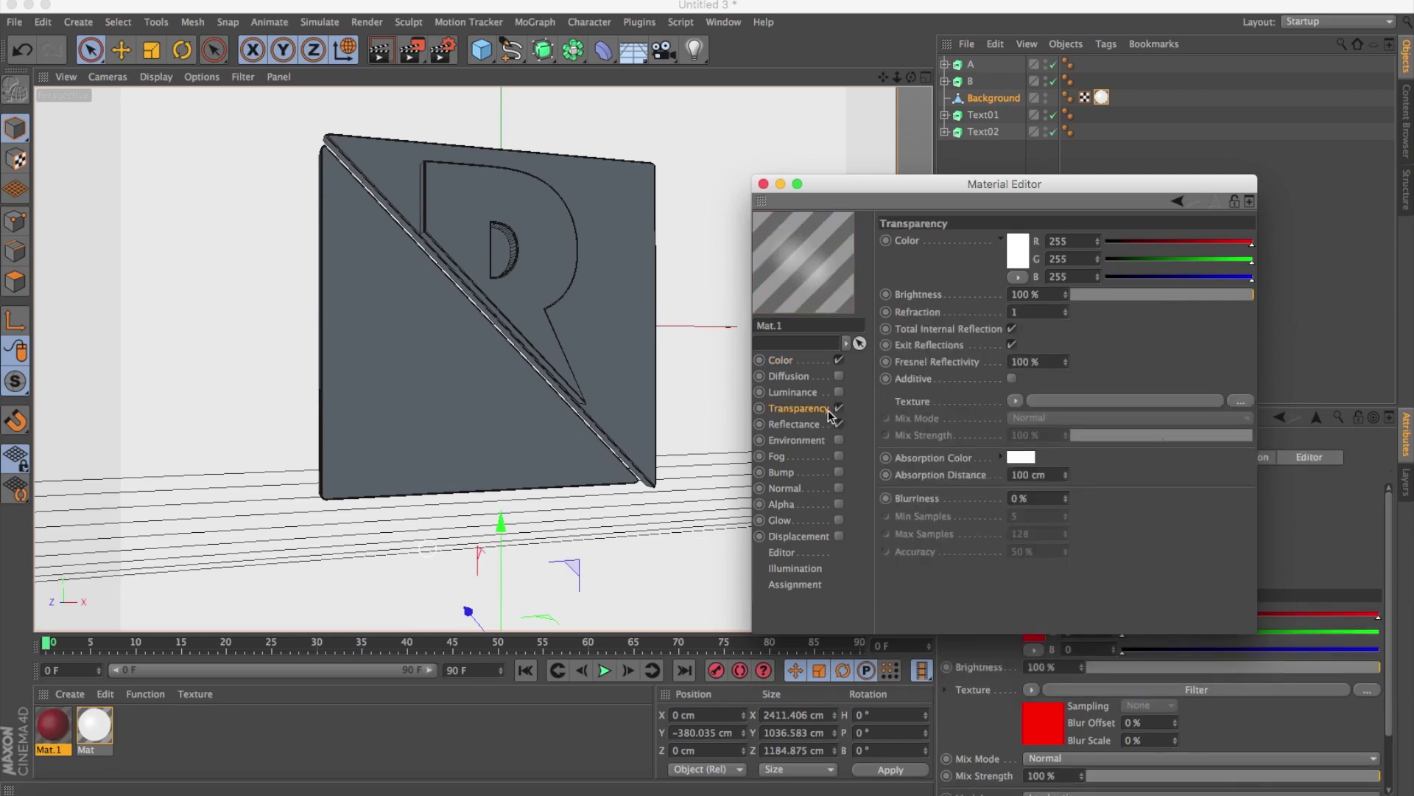
{"action": "right_click", "coordinate": [934, 407]}
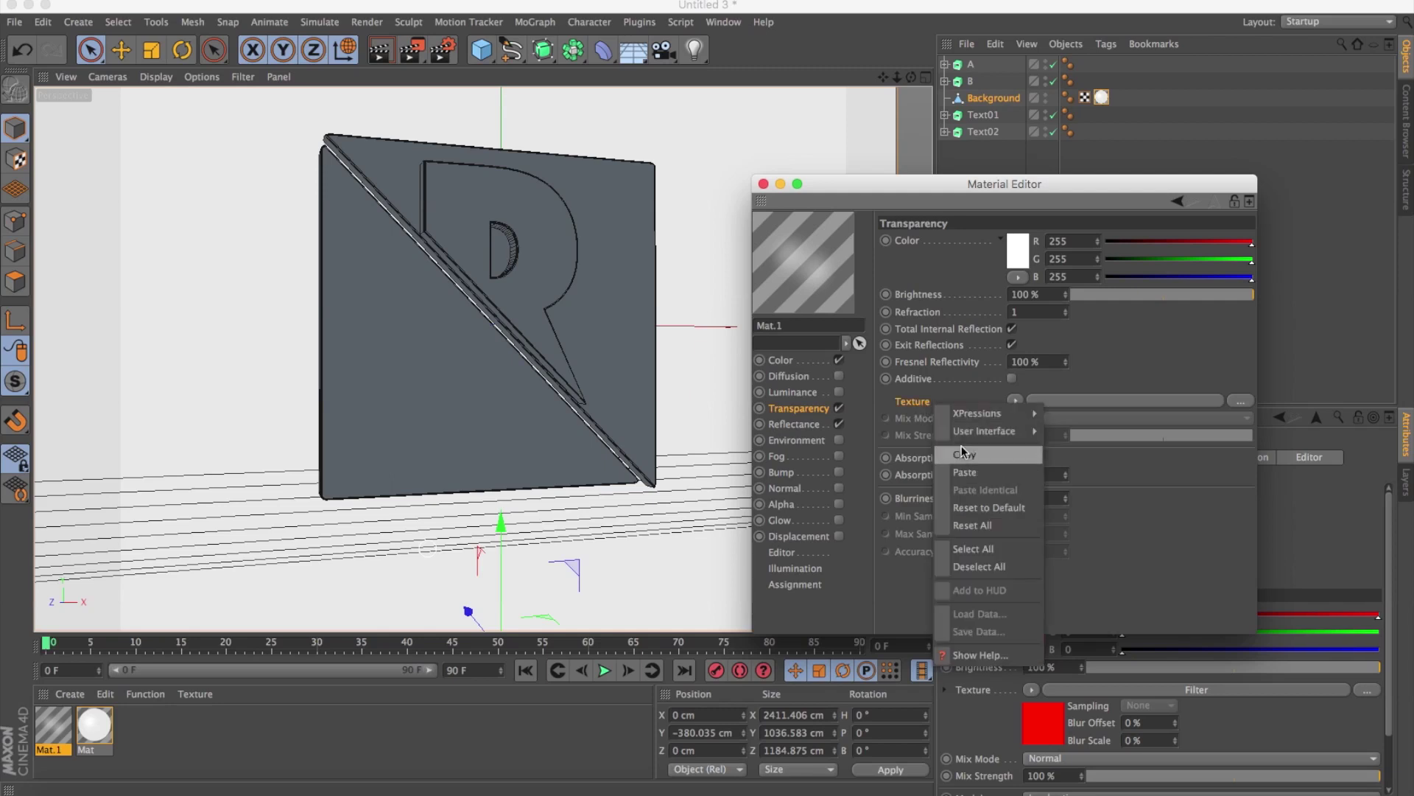
{"action": "left_click", "coordinate": [971, 474]}
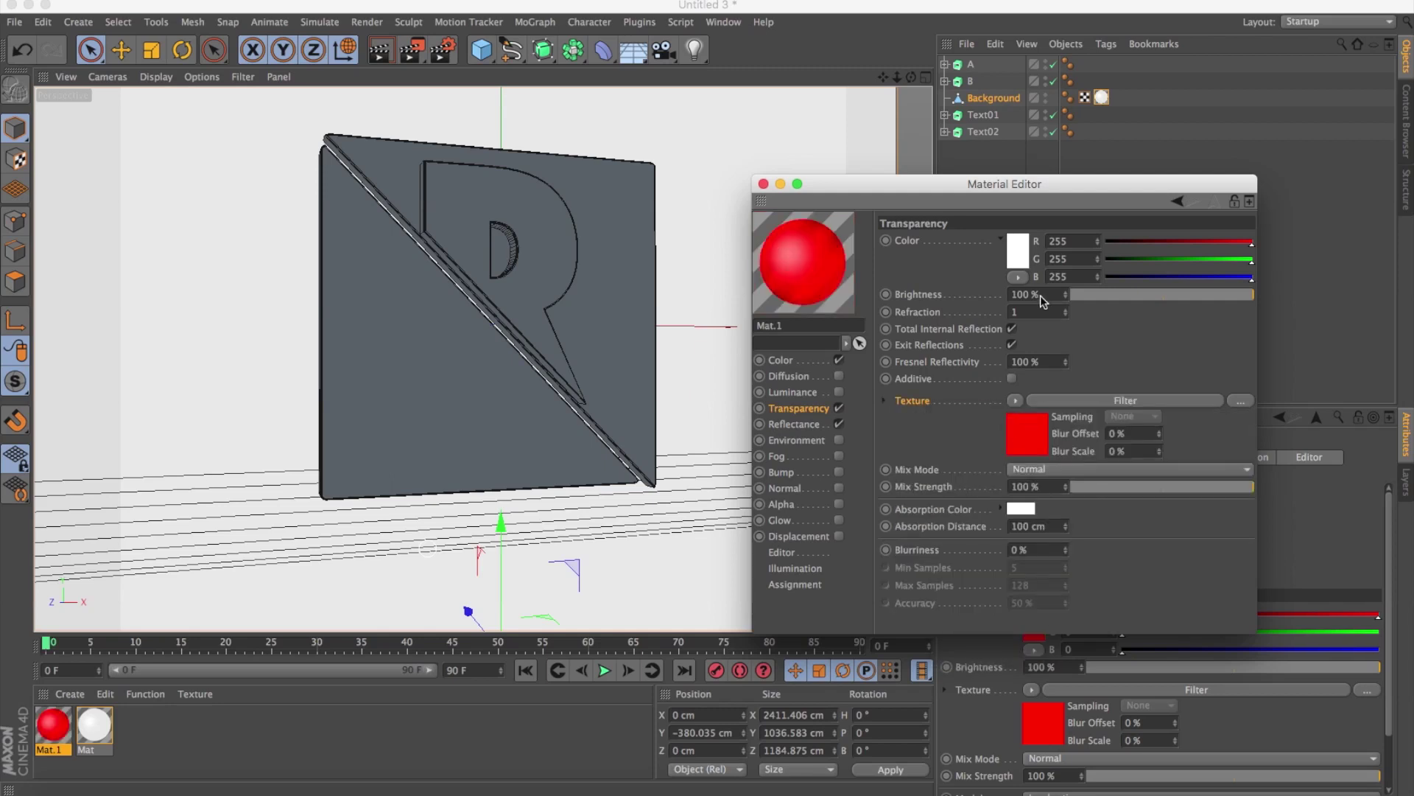
{"action": "left_click", "coordinate": [1016, 263]}
{"action": "left_click", "coordinate": [1023, 221]}
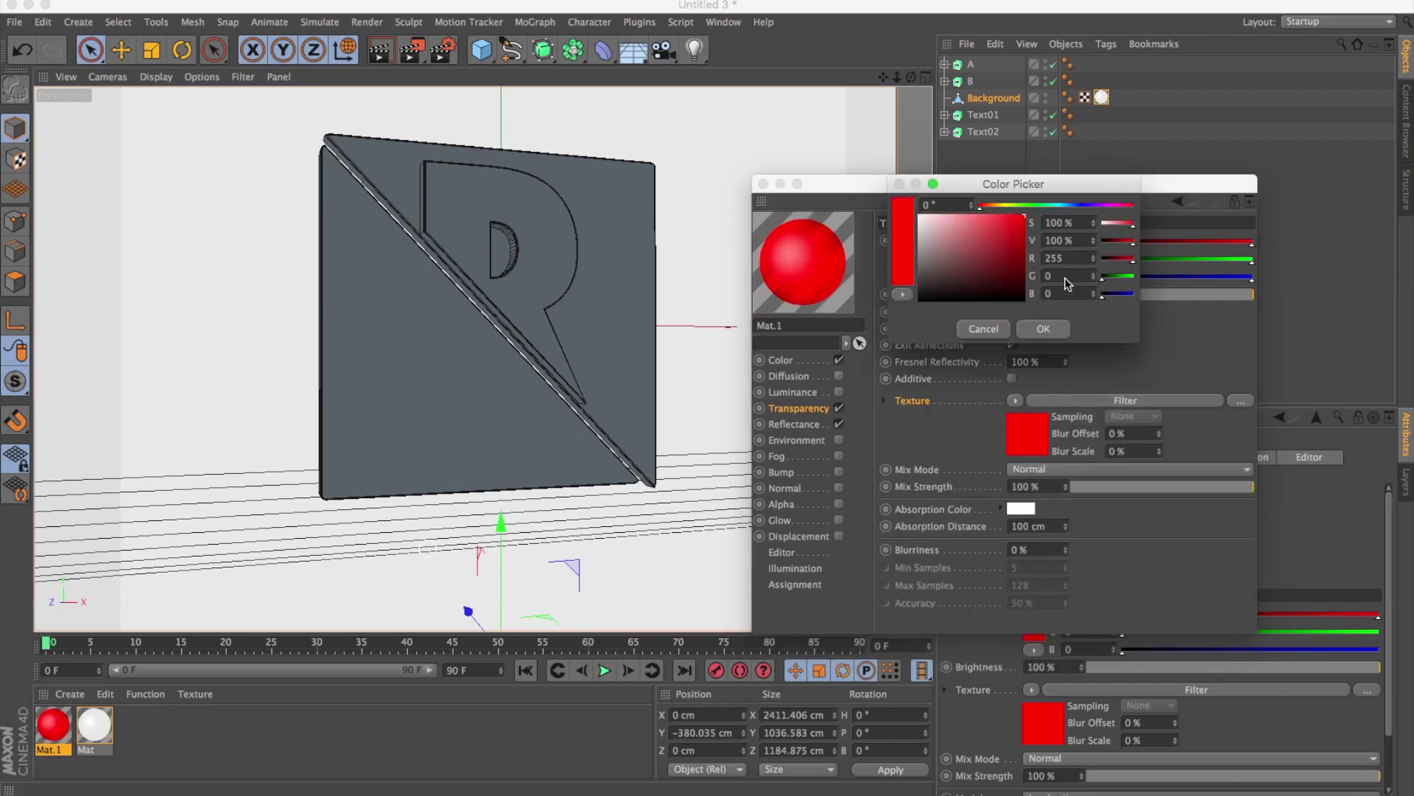
{"action": "left_click", "coordinate": [1049, 328]}
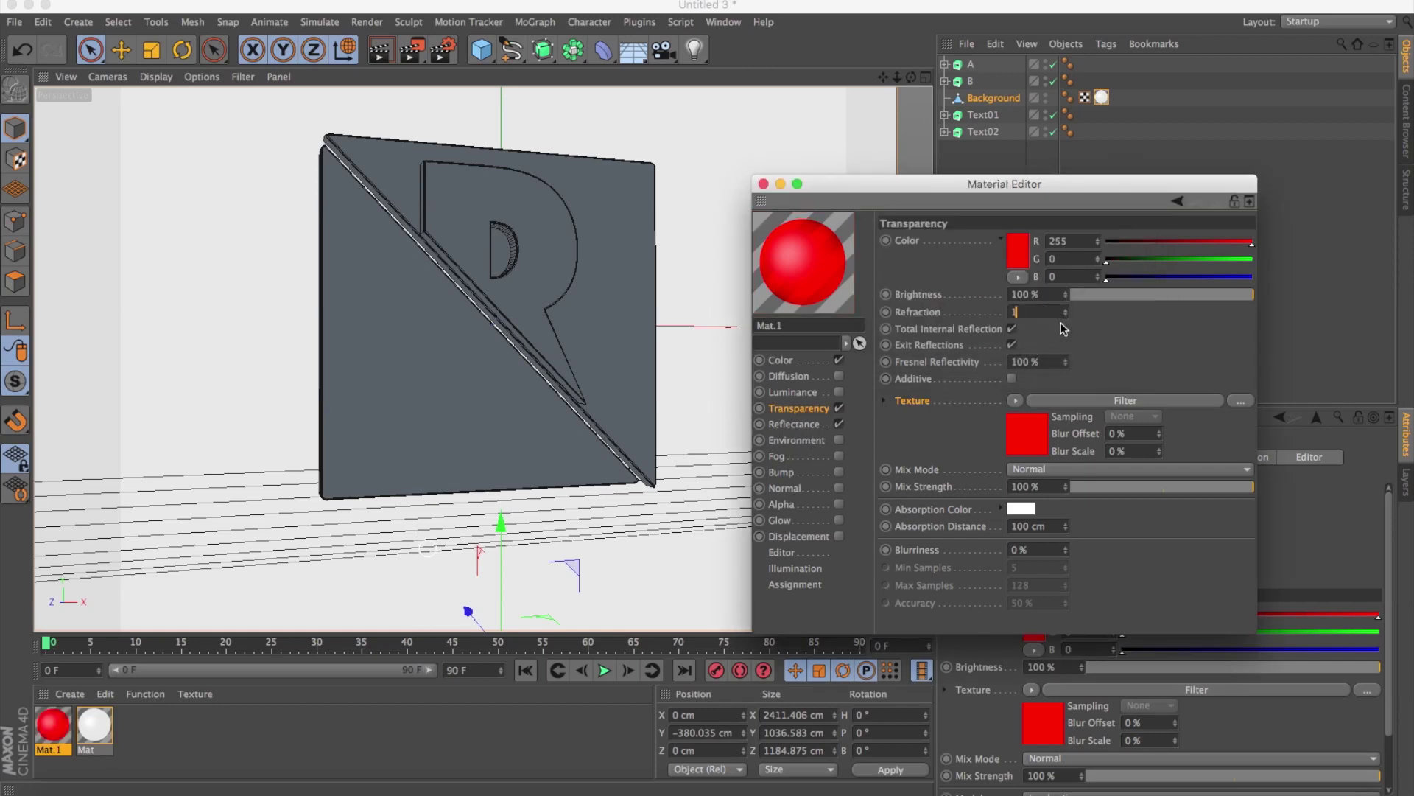
{"action": "key", "text": "Return"}
{"action": "key", "text": "Return"}
Tint the transparency colour pink (255/132/132) at 80% brightness.
{"action": "left_click", "coordinate": [1017, 252]}
{"action": "left_click_drag", "start_coordinate": [970, 250], "coordinate": [971, 208]}
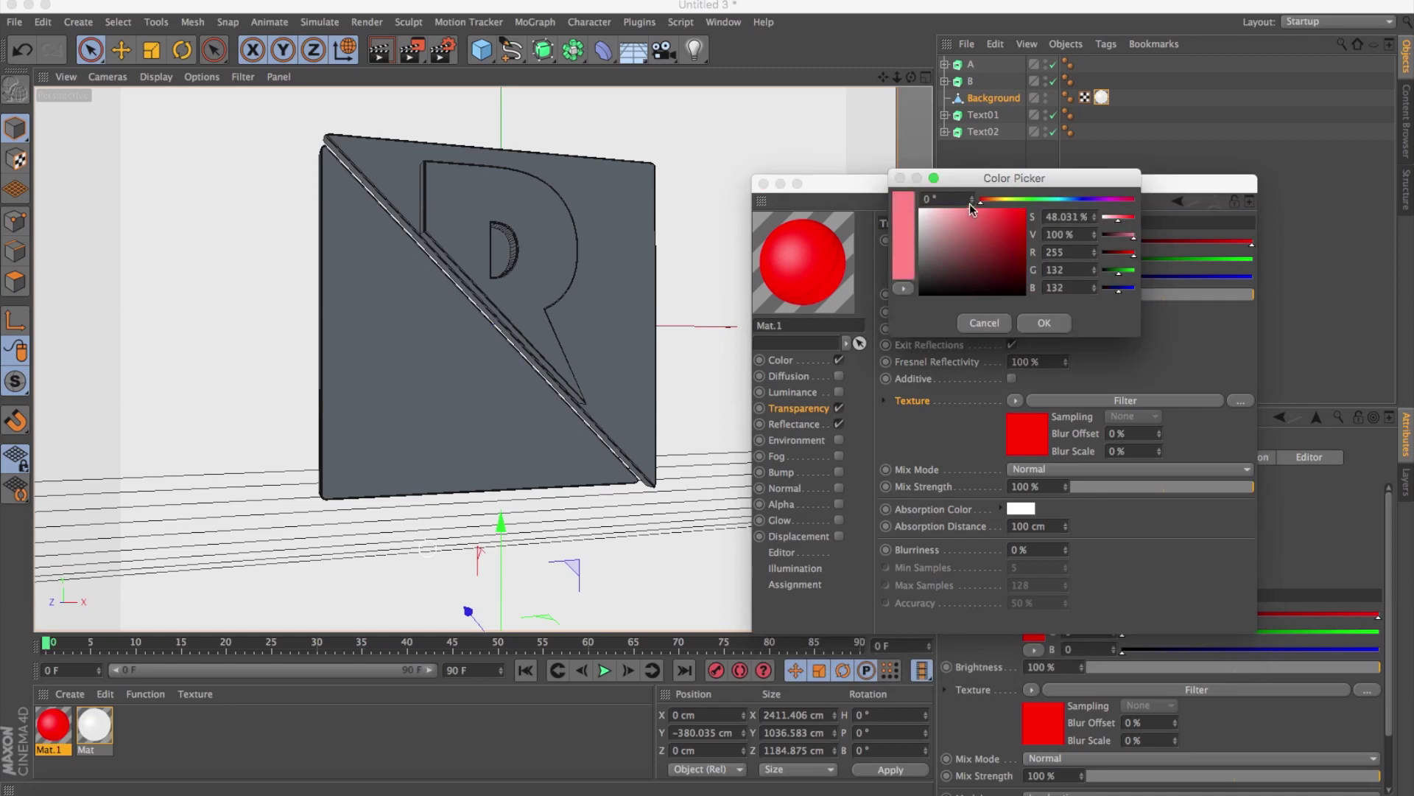
{"action": "left_click", "coordinate": [1055, 324]}
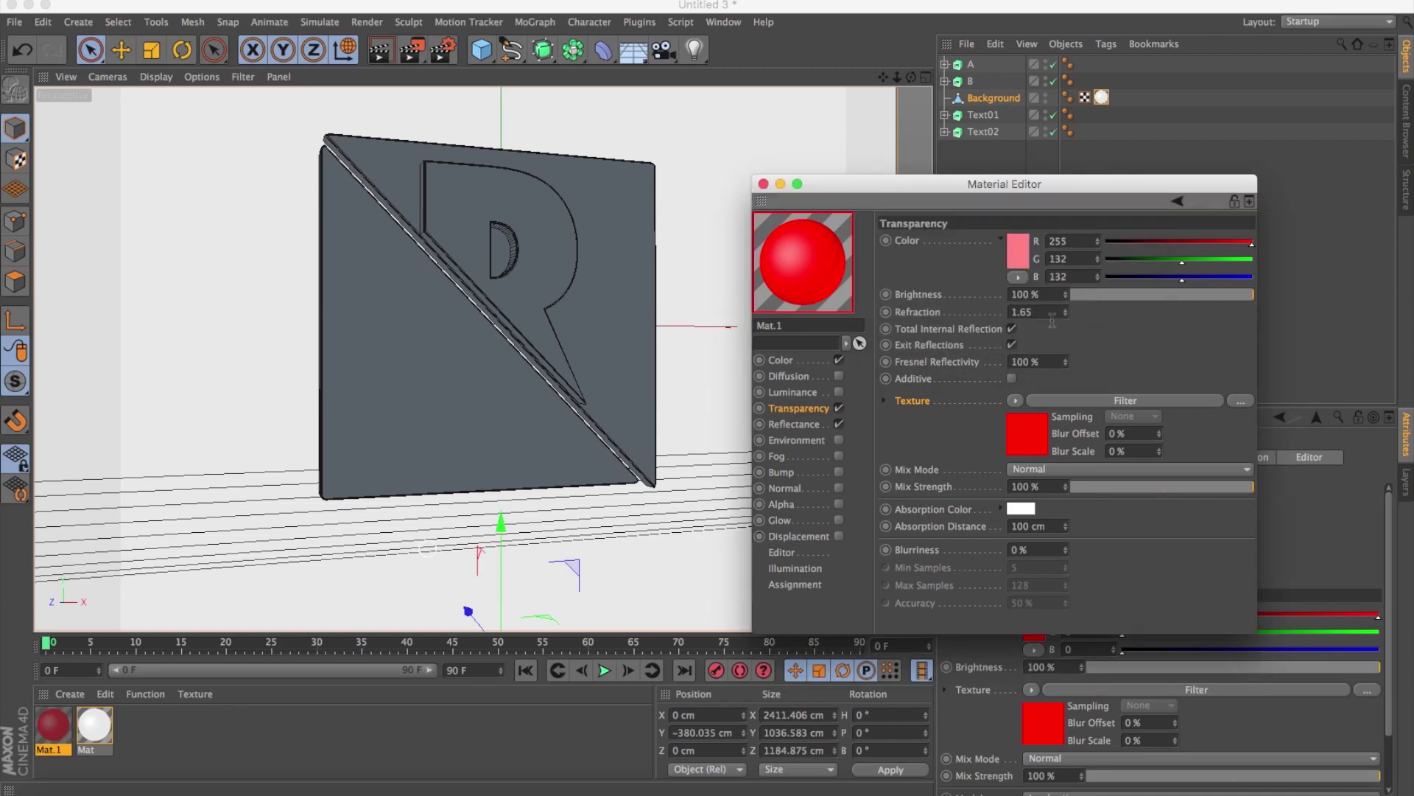
{"action": "left_click_drag", "start_coordinate": [1056, 294], "coordinate": [925, 293]}
{"action": "type", "text": "80"}
{"action": "key", "text": "Return"}
Switch off Mat.1's Color channel and raise transparency brightness to 90%.
{"action": "left_click", "coordinate": [839, 360]}
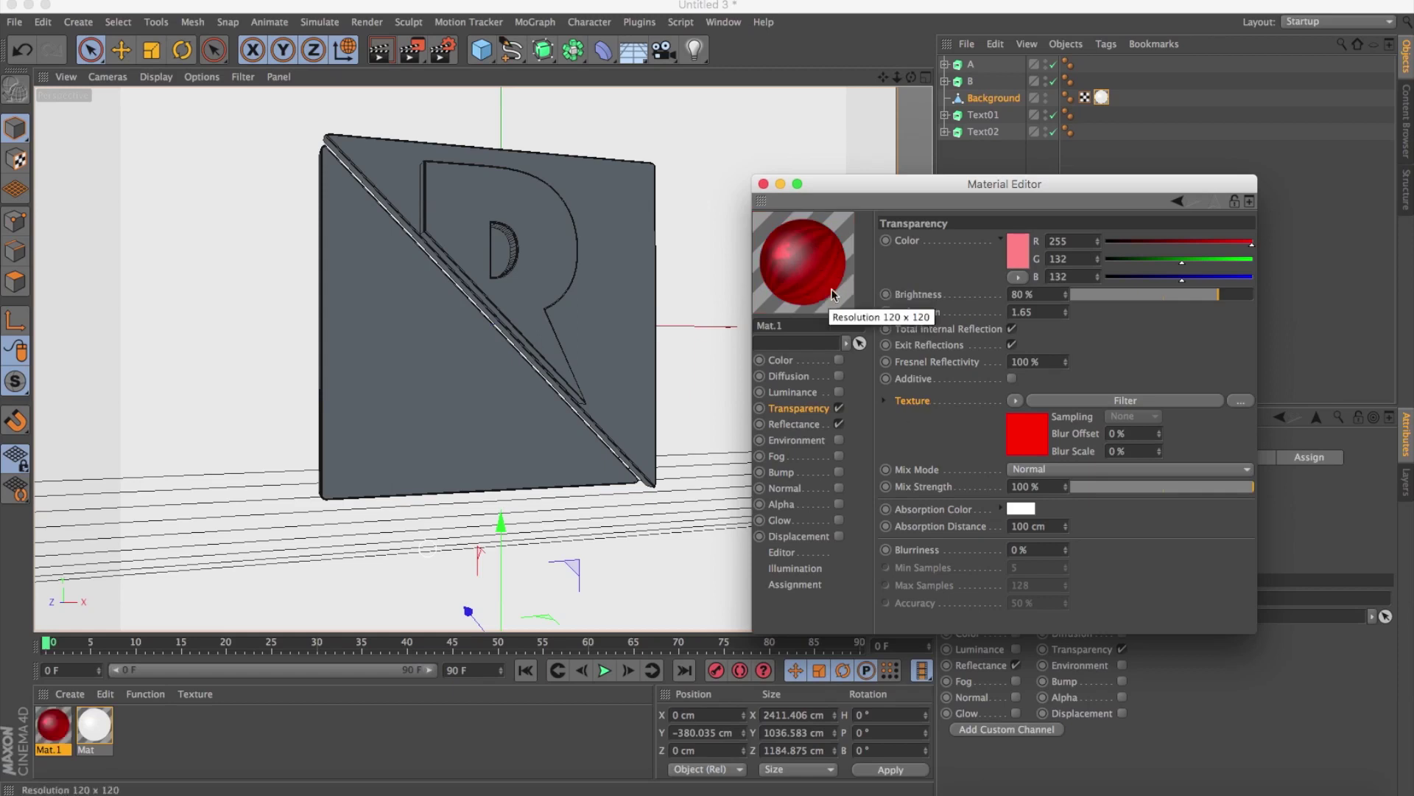
{"action": "left_click", "coordinate": [1015, 296]}
{"action": "type", "text": "90"}
{"action": "key", "text": "Return"}
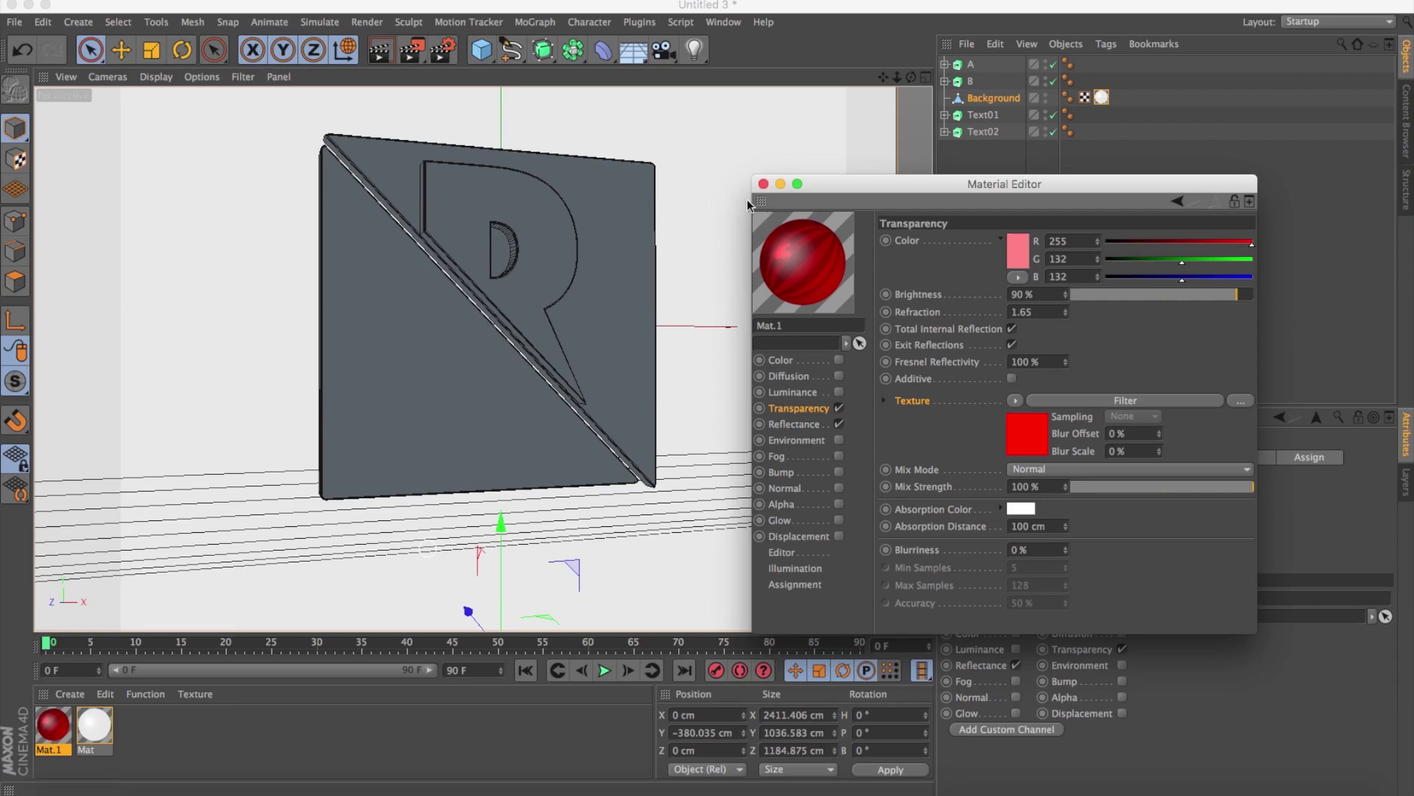
{"action": "left_click", "coordinate": [764, 184]}
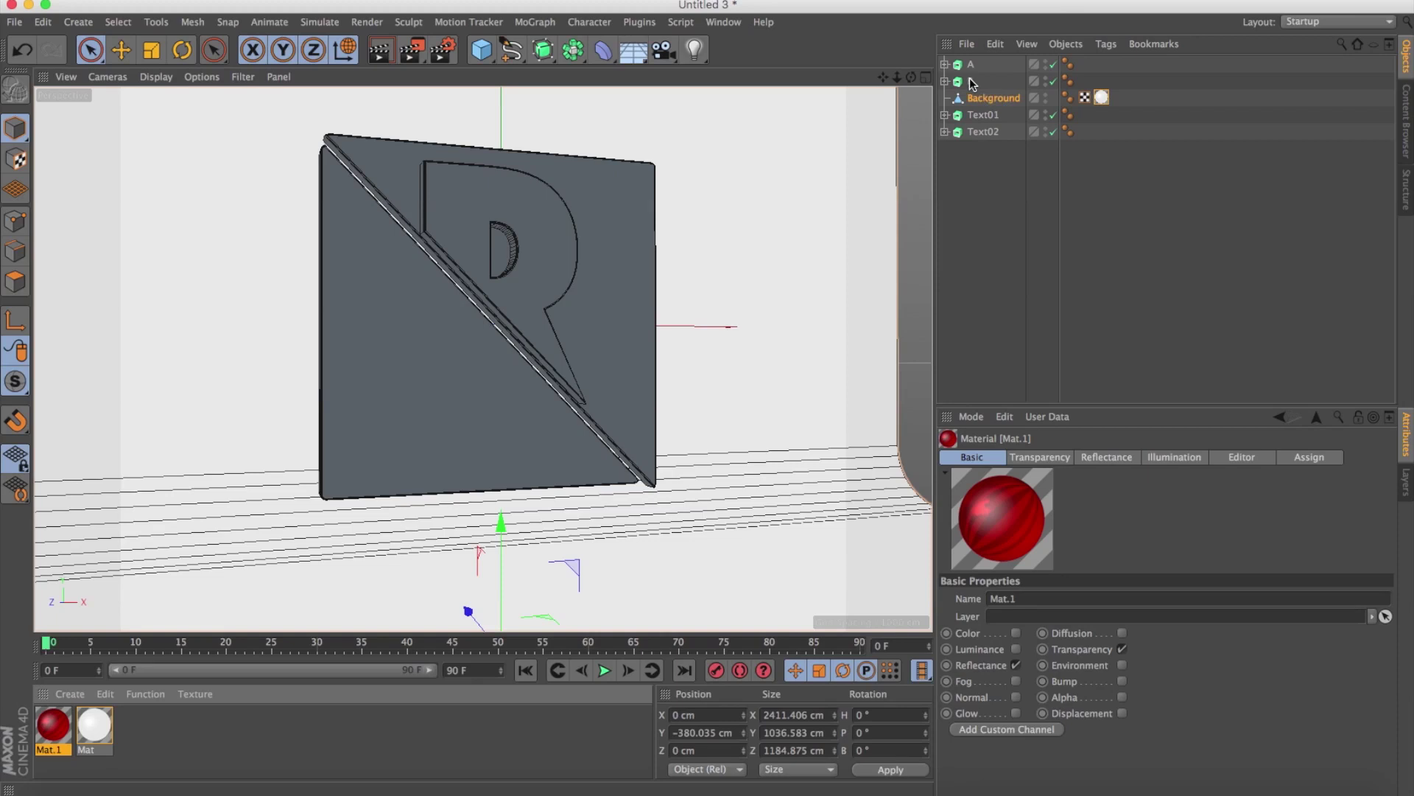
Apply Mat.1 to plates B and A, create Mat.2, and show its colour settings.
{"action": "left_click_drag", "start_coordinate": [58, 748], "coordinate": [984, 82]}
{"action": "left_click_drag", "start_coordinate": [1085, 80], "coordinate": [1084, 64], "text": "ctrl"}
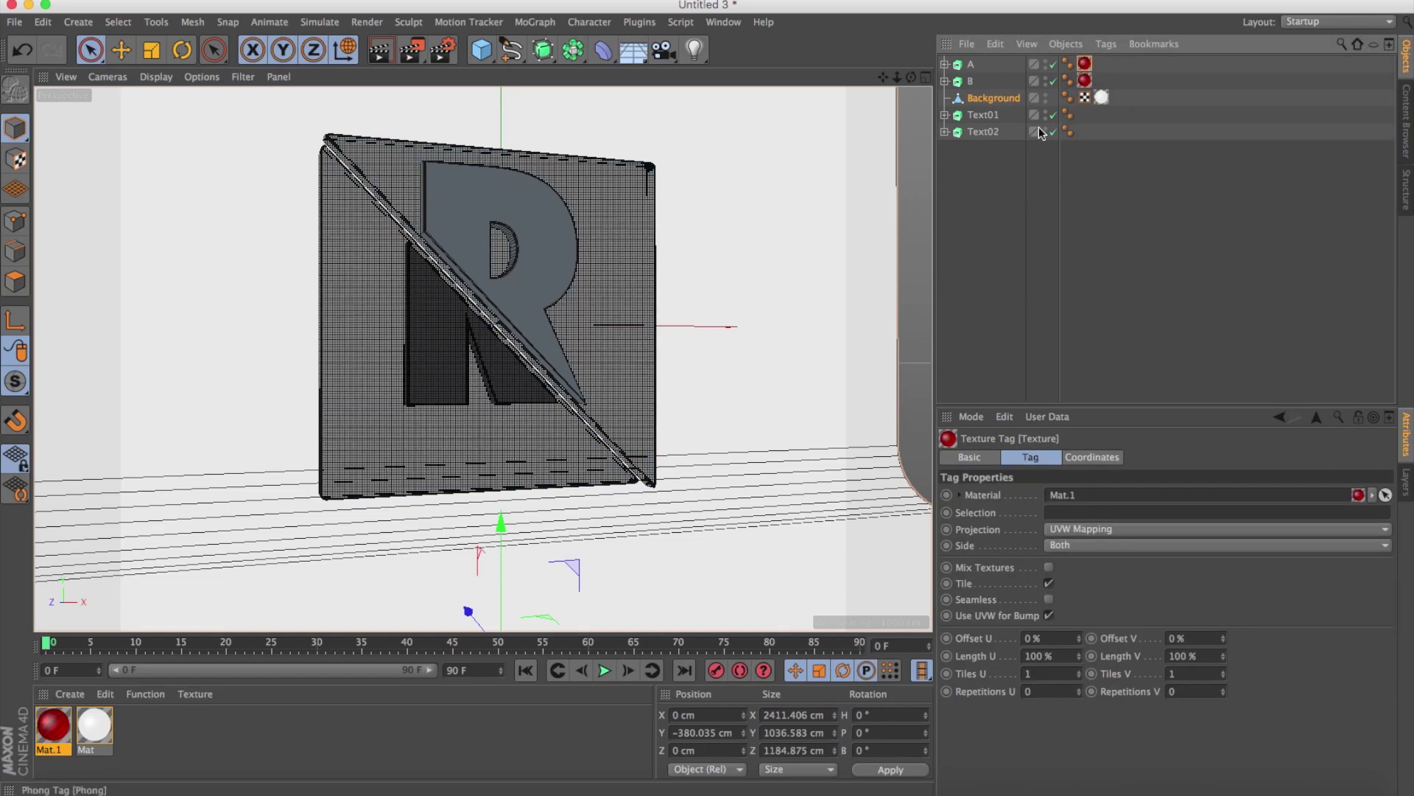
{"action": "double_click", "coordinate": [223, 740]}
{"action": "double_click", "coordinate": [54, 737]}
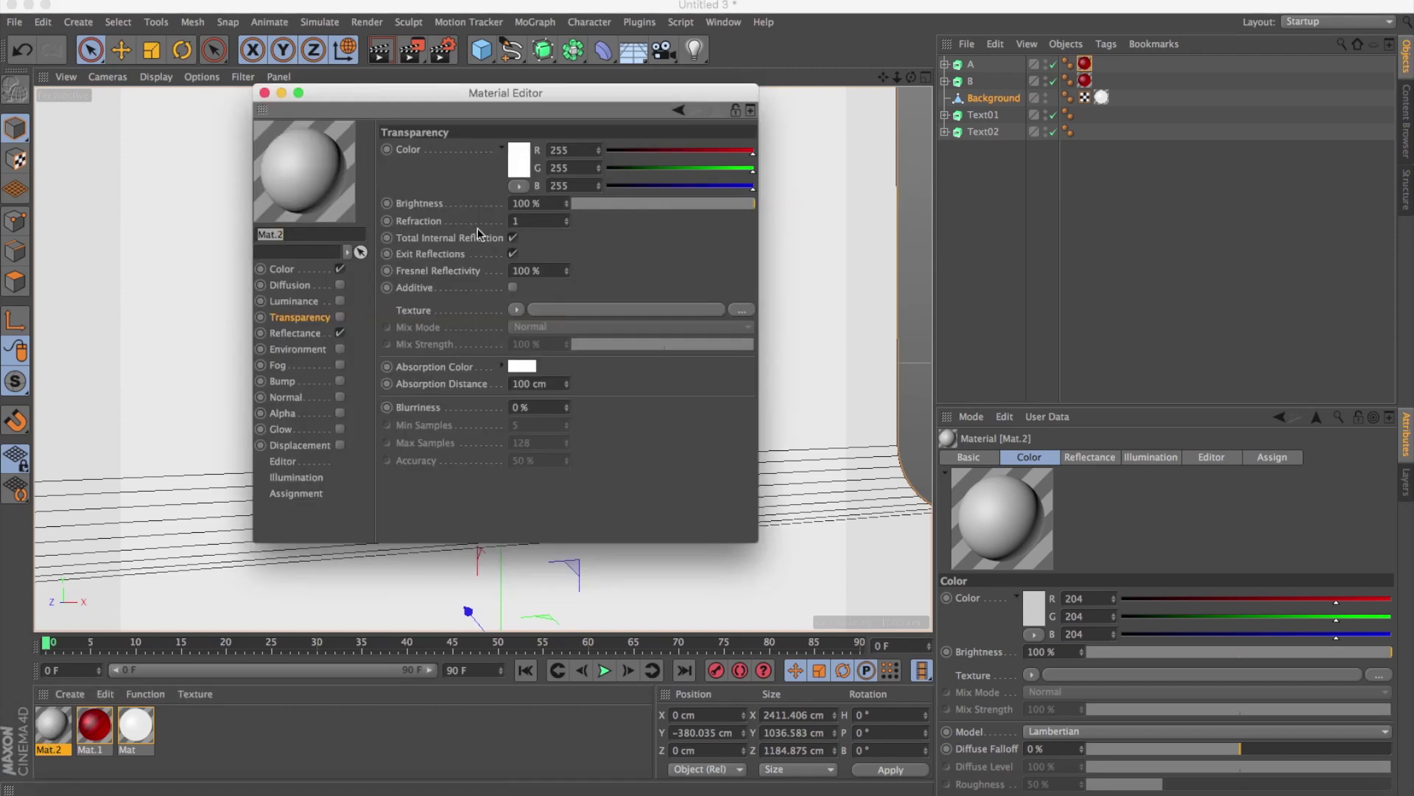
{"action": "left_click_drag", "start_coordinate": [531, 104], "coordinate": [652, 120]}
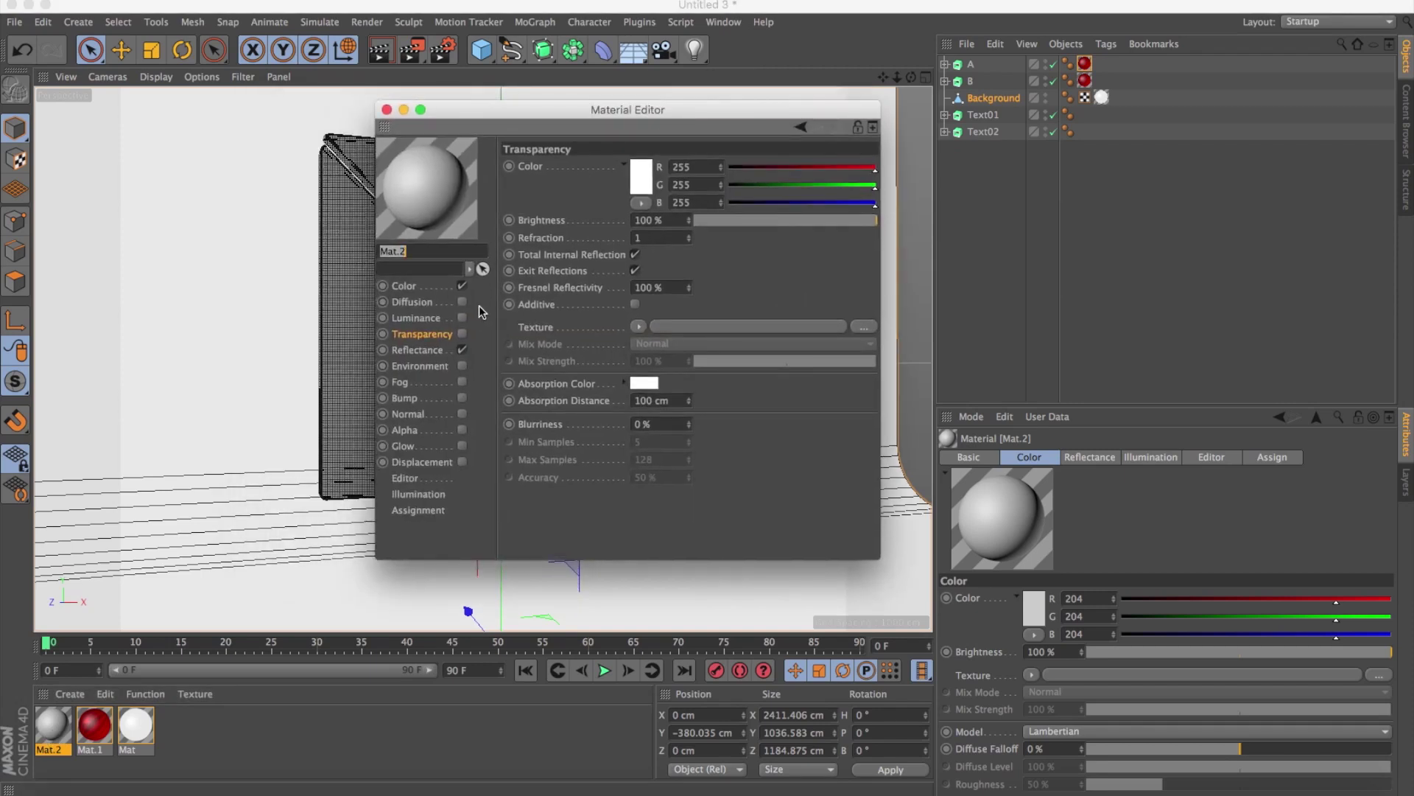
{"action": "left_click", "coordinate": [403, 286]}
{"action": "left_click", "coordinate": [1266, 767]}
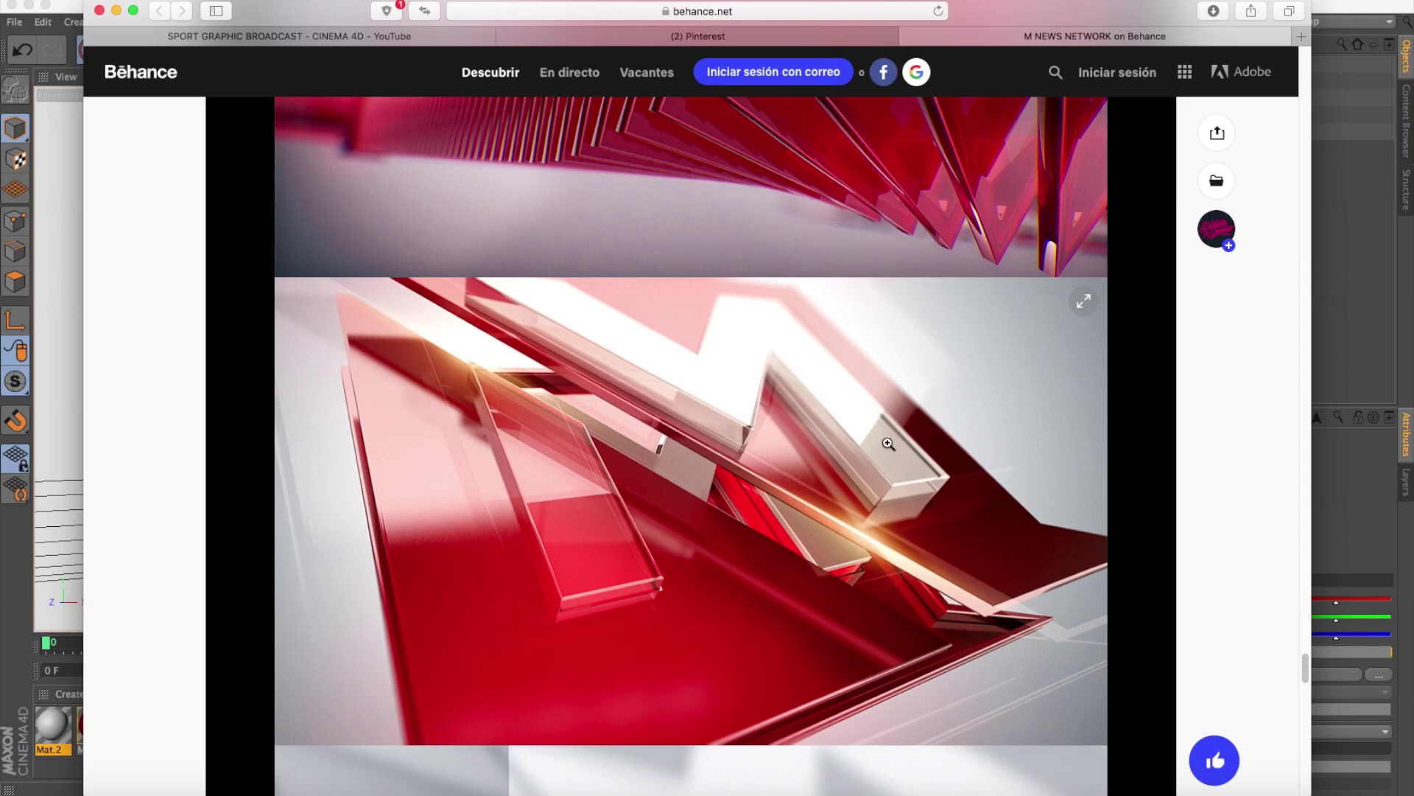
Arrange the Safari and Material Editor windows so the Behance render and Mat.2 are both visible.
{"action": "left_click_drag", "start_coordinate": [305, 16], "coordinate": [478, 20]}
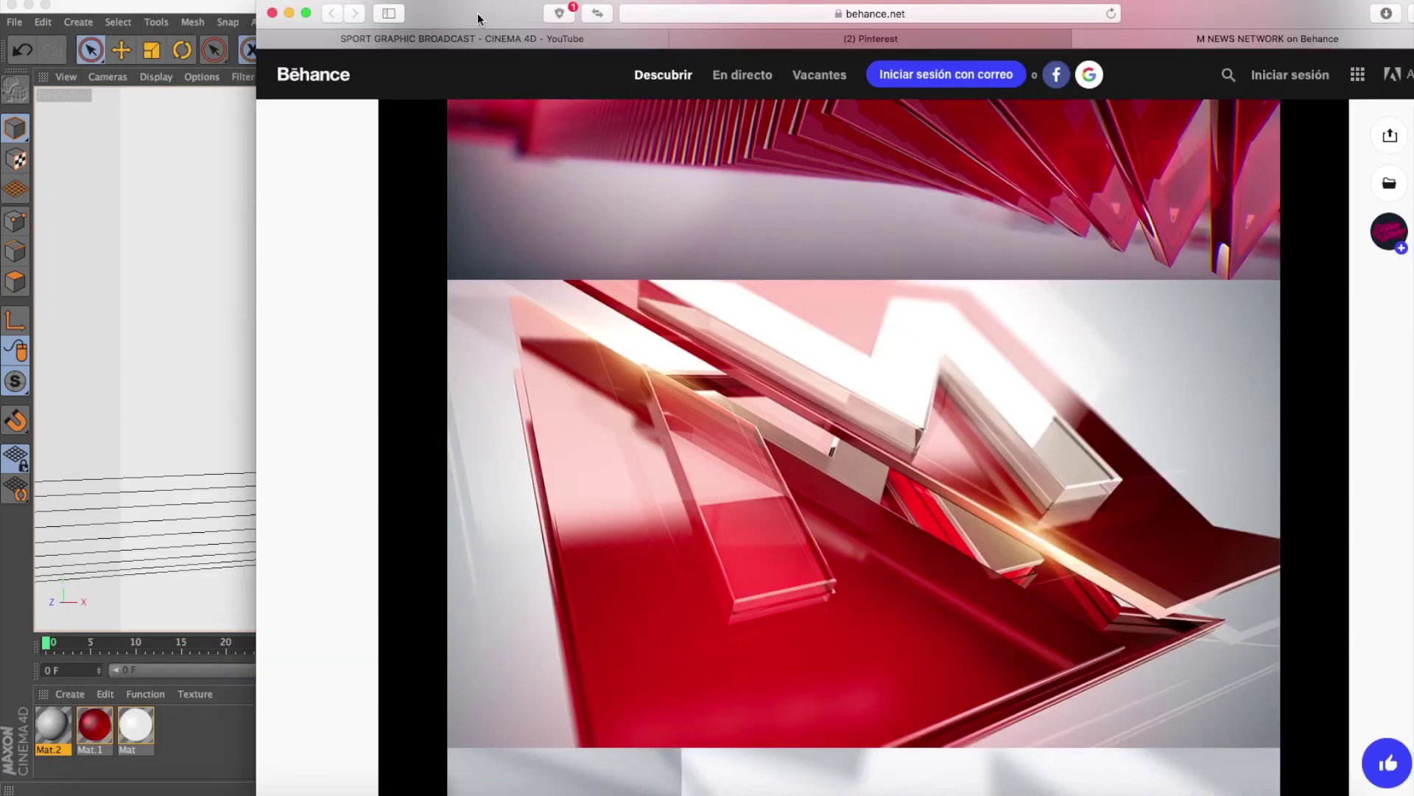
{"action": "double_click", "coordinate": [52, 725]}
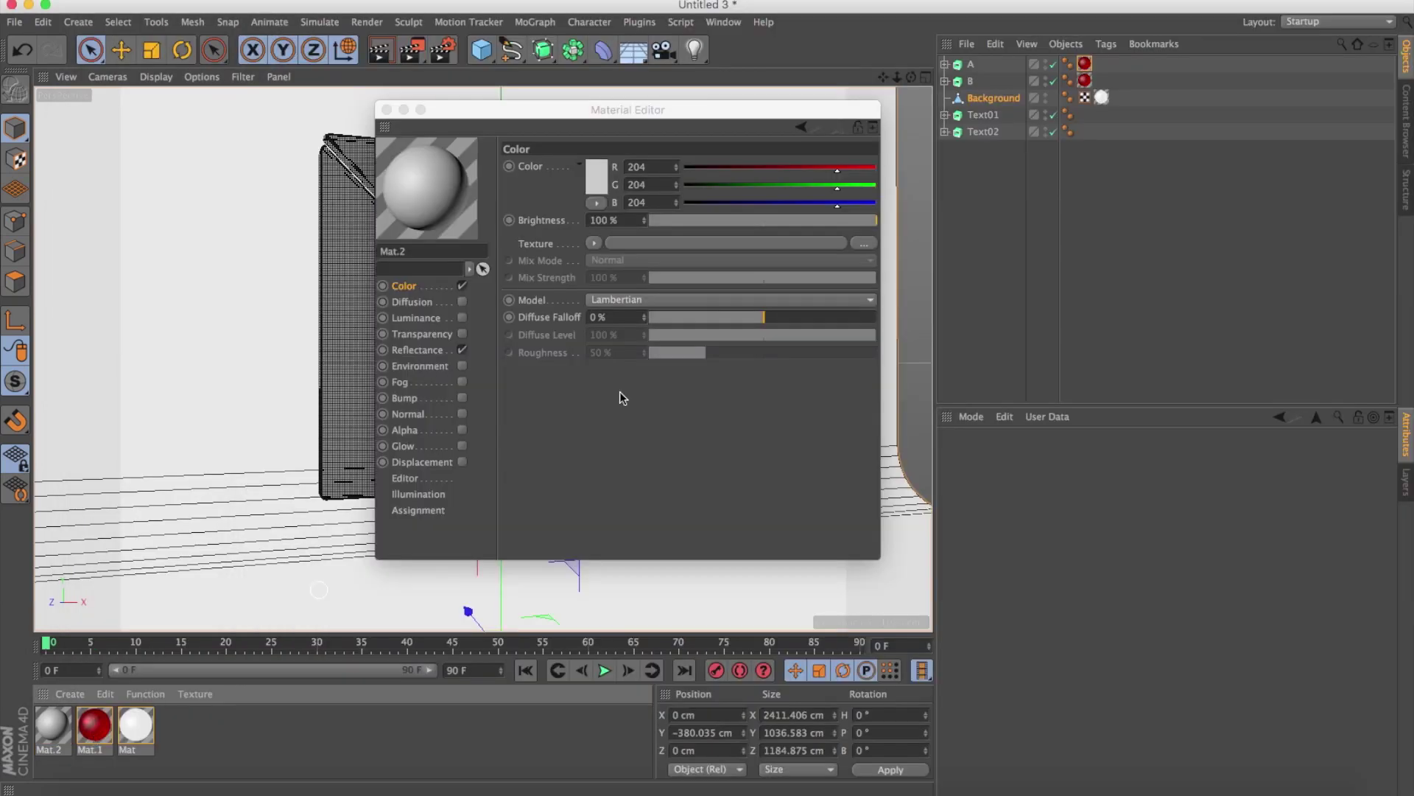
{"action": "mouse_move", "coordinate": [625, 117]}
{"action": "left_mouse_down"}
{"action": "mouse_move", "coordinate": [383, 159]}
{"action": "mouse_move", "coordinate": [330, 348]}
{"action": "mouse_move", "coordinate": [312, 343]}
{"action": "left_mouse_up"}
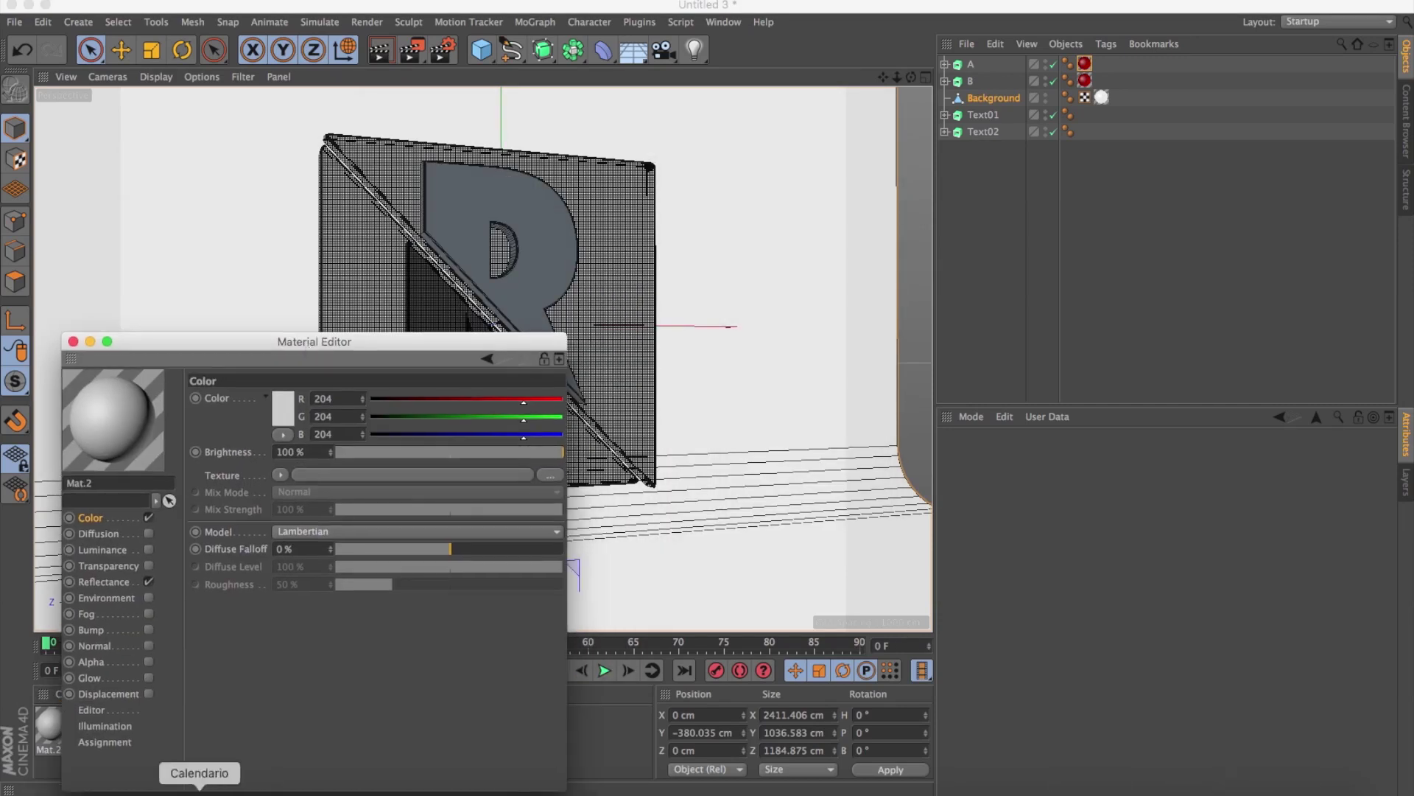
{"action": "left_click", "coordinate": [330, 788]}
{"action": "left_click", "coordinate": [180, 333]}
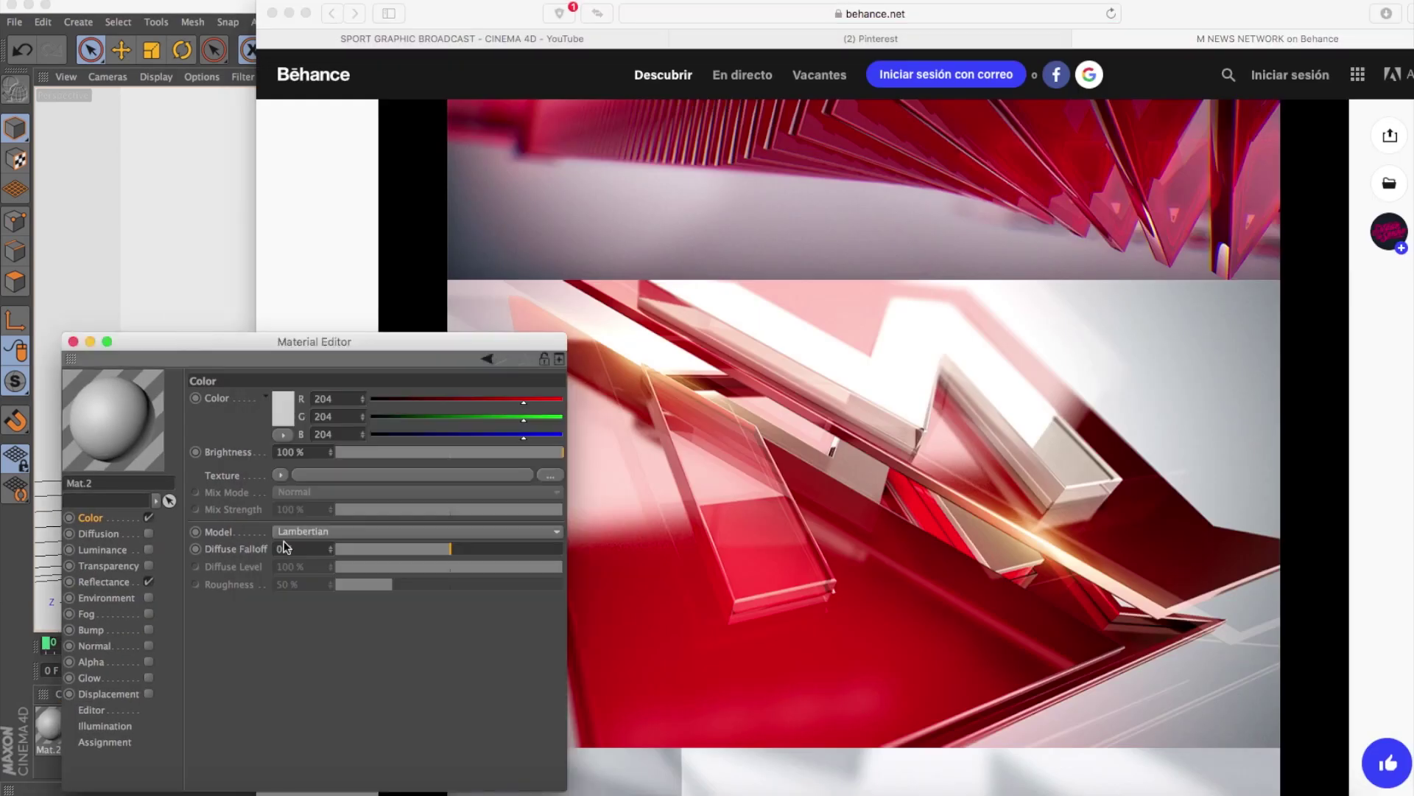
Eyedrop the beige 208/193/181 from the Behance render into Mat.2's colour.
{"action": "left_click", "coordinate": [282, 409]}
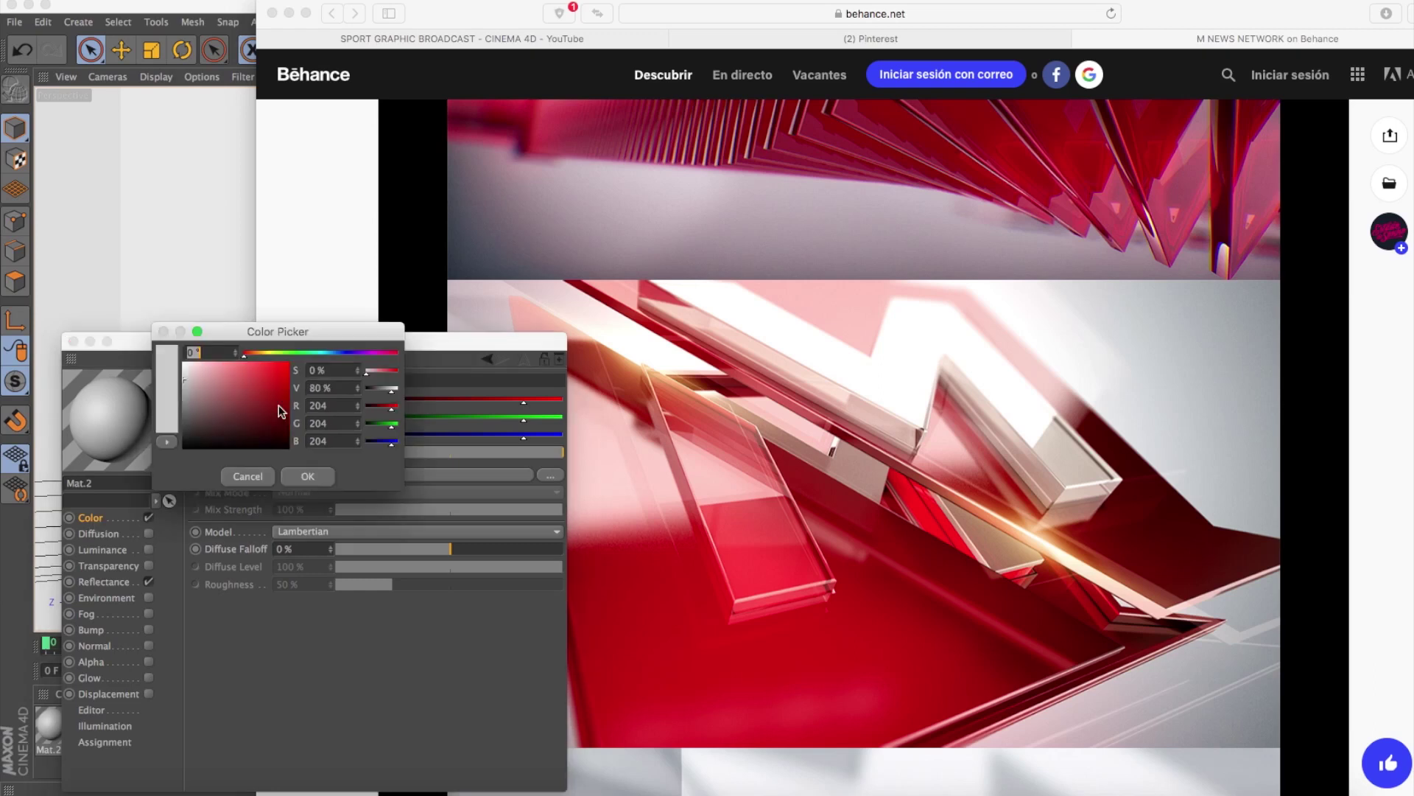
{"action": "left_click", "coordinate": [167, 441]}
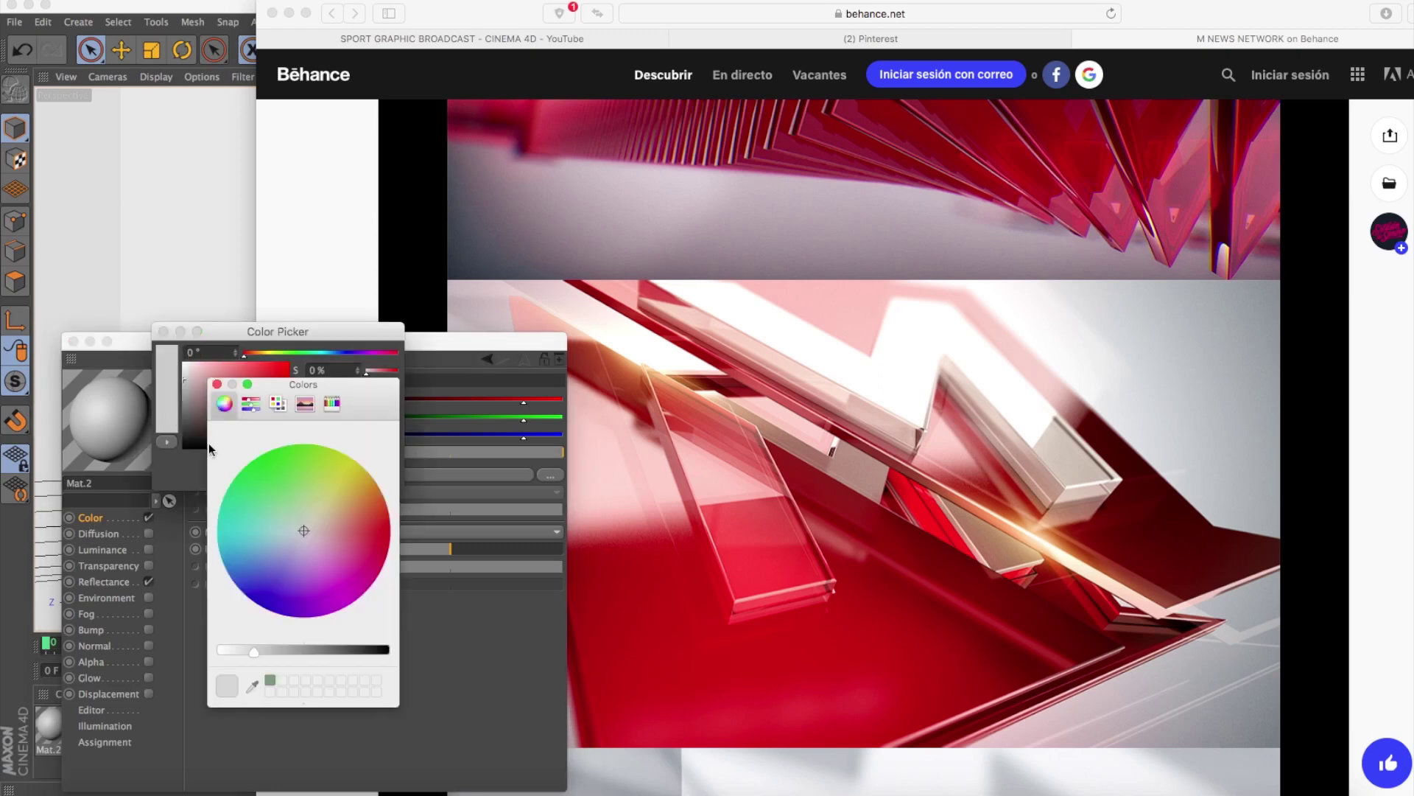
{"action": "left_click", "coordinate": [252, 686]}
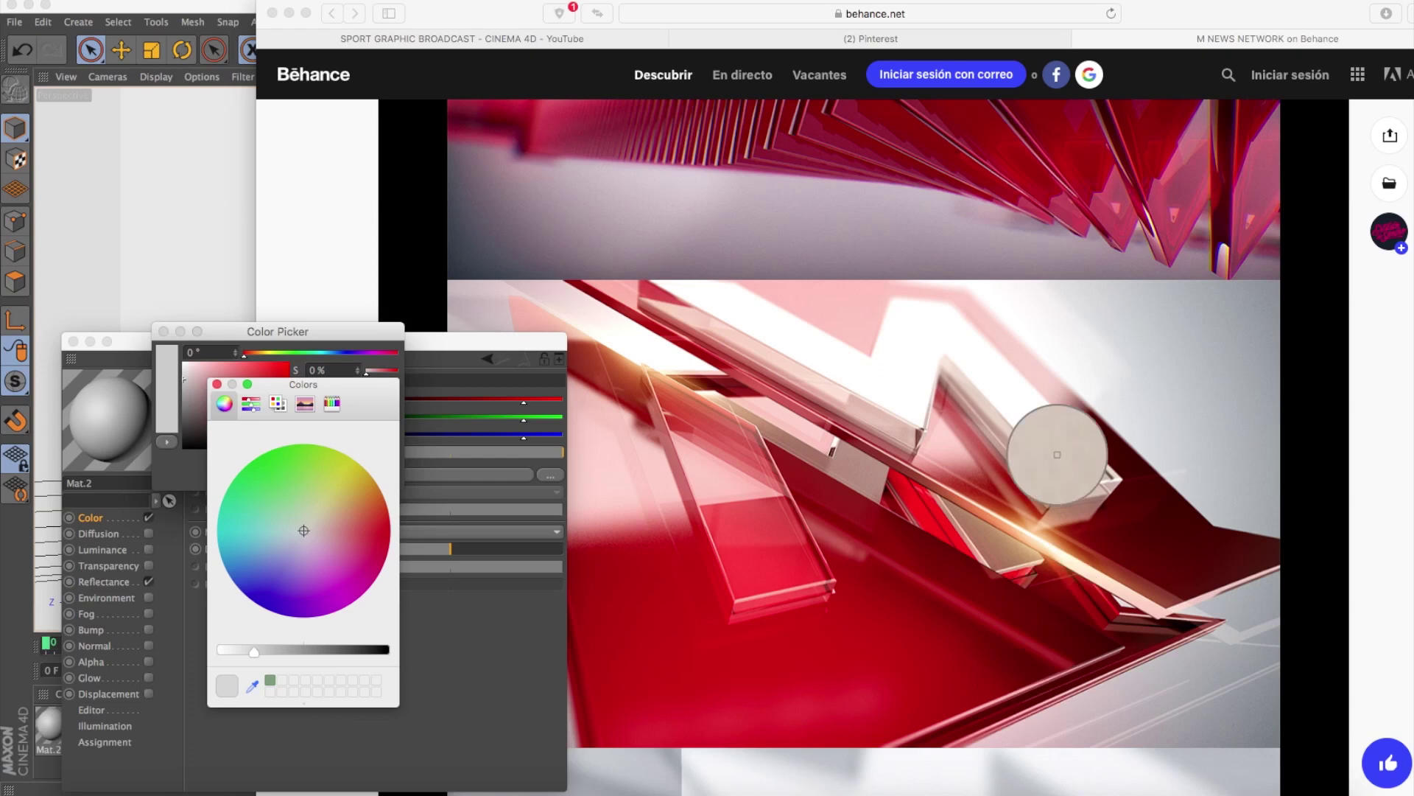
{"action": "left_click", "coordinate": [1061, 456]}
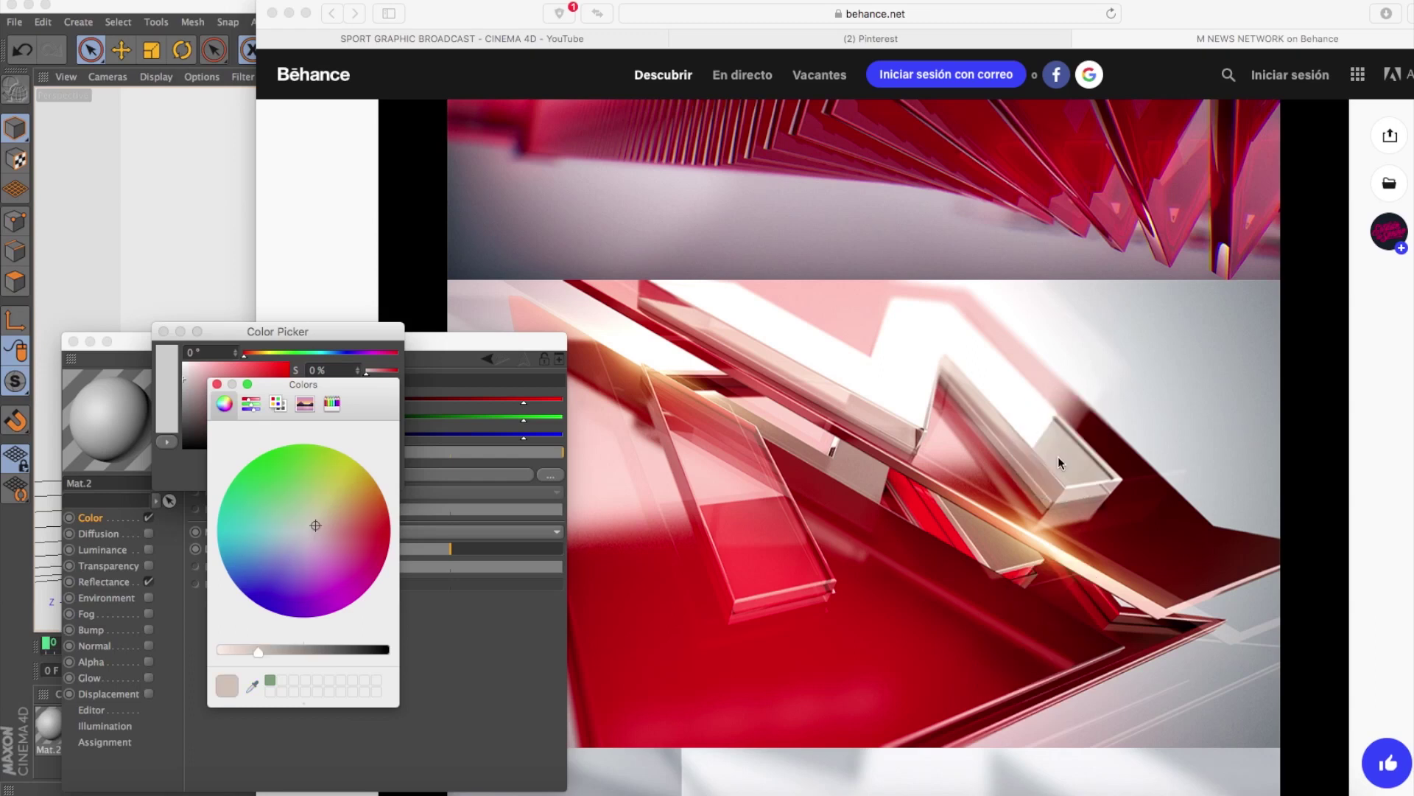
{"action": "left_click", "coordinate": [217, 384]}
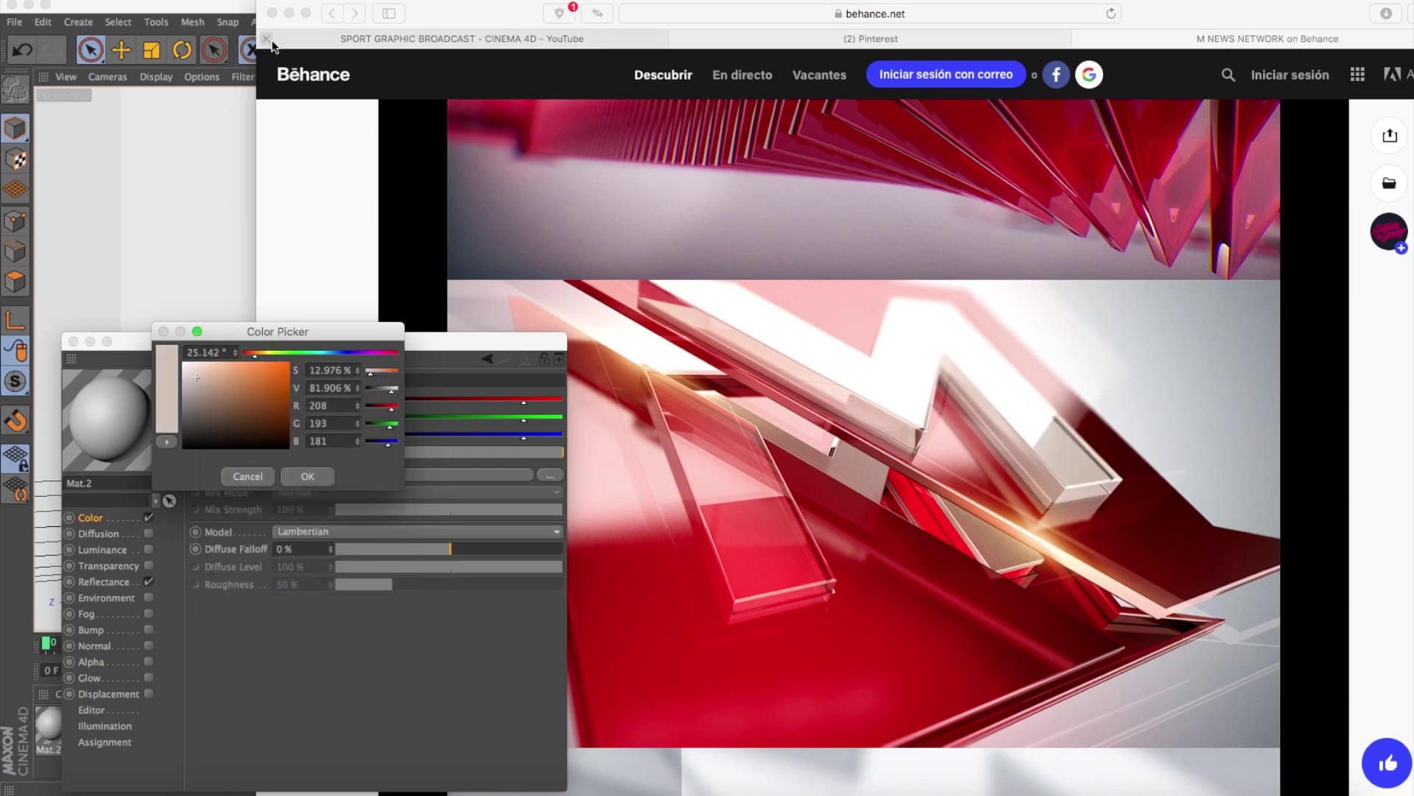
{"action": "left_click", "coordinate": [289, 13]}
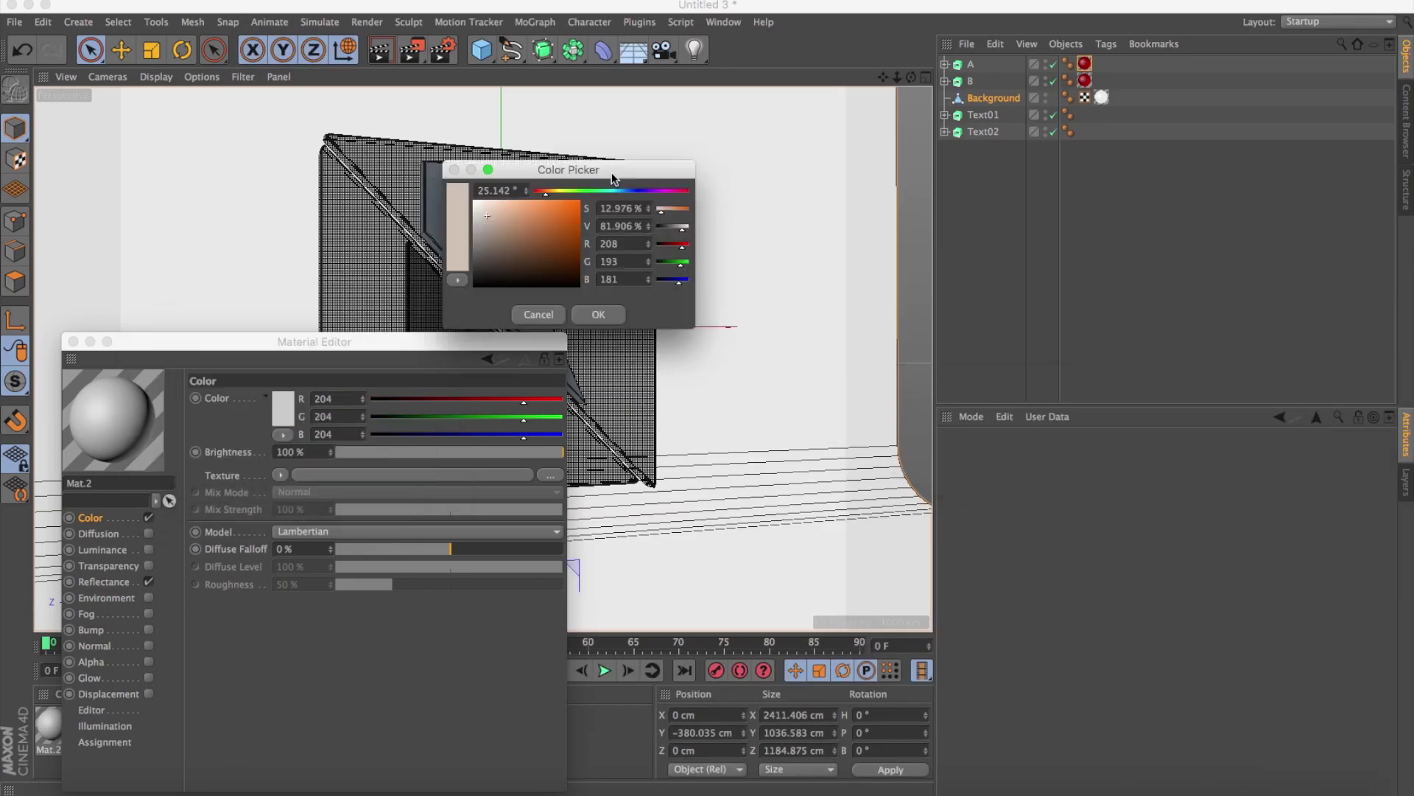
{"action": "left_click", "coordinate": [614, 313]}
Enable Luminance on Mat.2 with the copied beige colour at 75% brightness.
{"action": "mouse_move", "coordinate": [395, 341]}
{"action": "left_mouse_down"}
{"action": "mouse_move", "coordinate": [633, 262]}
{"action": "mouse_move", "coordinate": [966, 86]}
{"action": "left_mouse_up"}
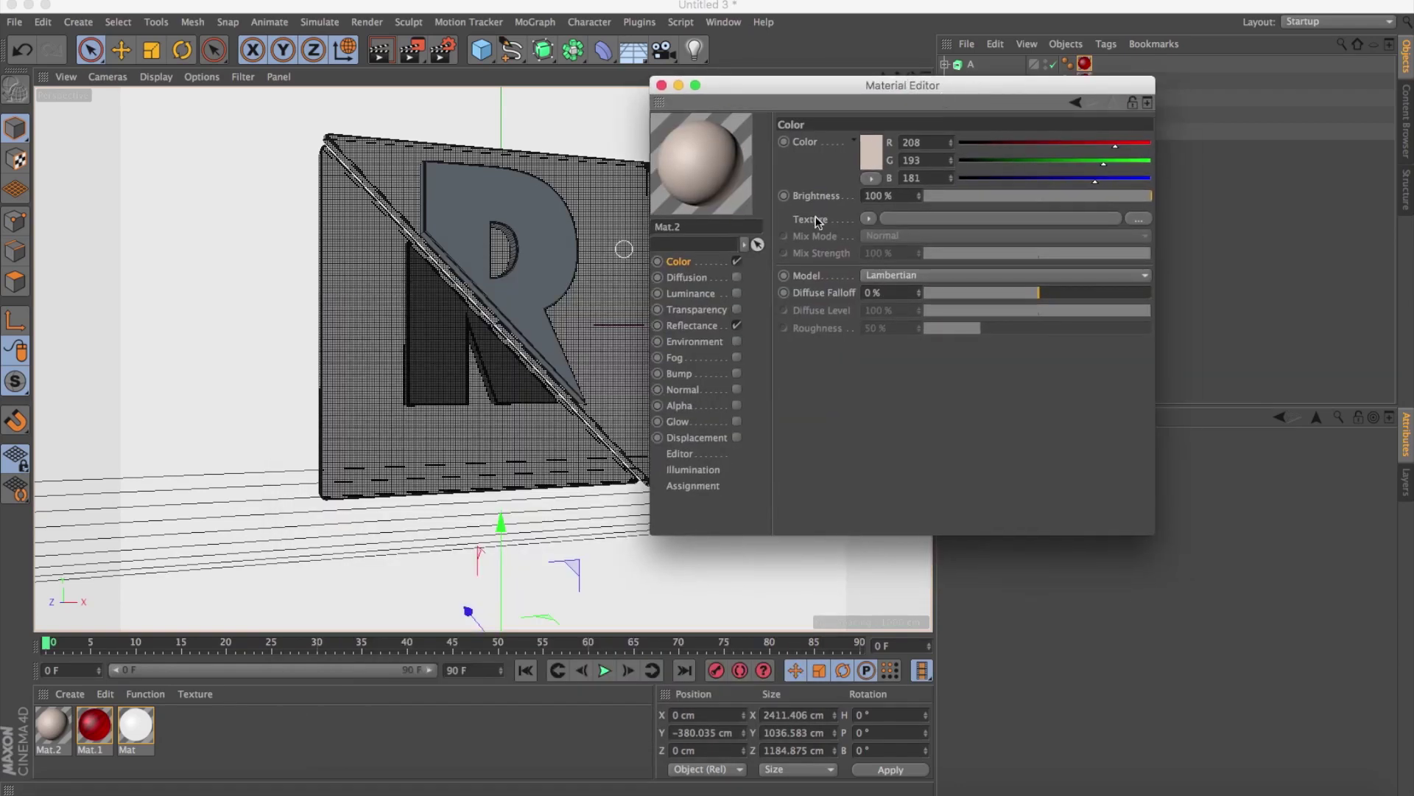
{"action": "right_click", "coordinate": [811, 141]}
{"action": "left_click", "coordinate": [696, 294]}
{"action": "right_click", "coordinate": [805, 143]}
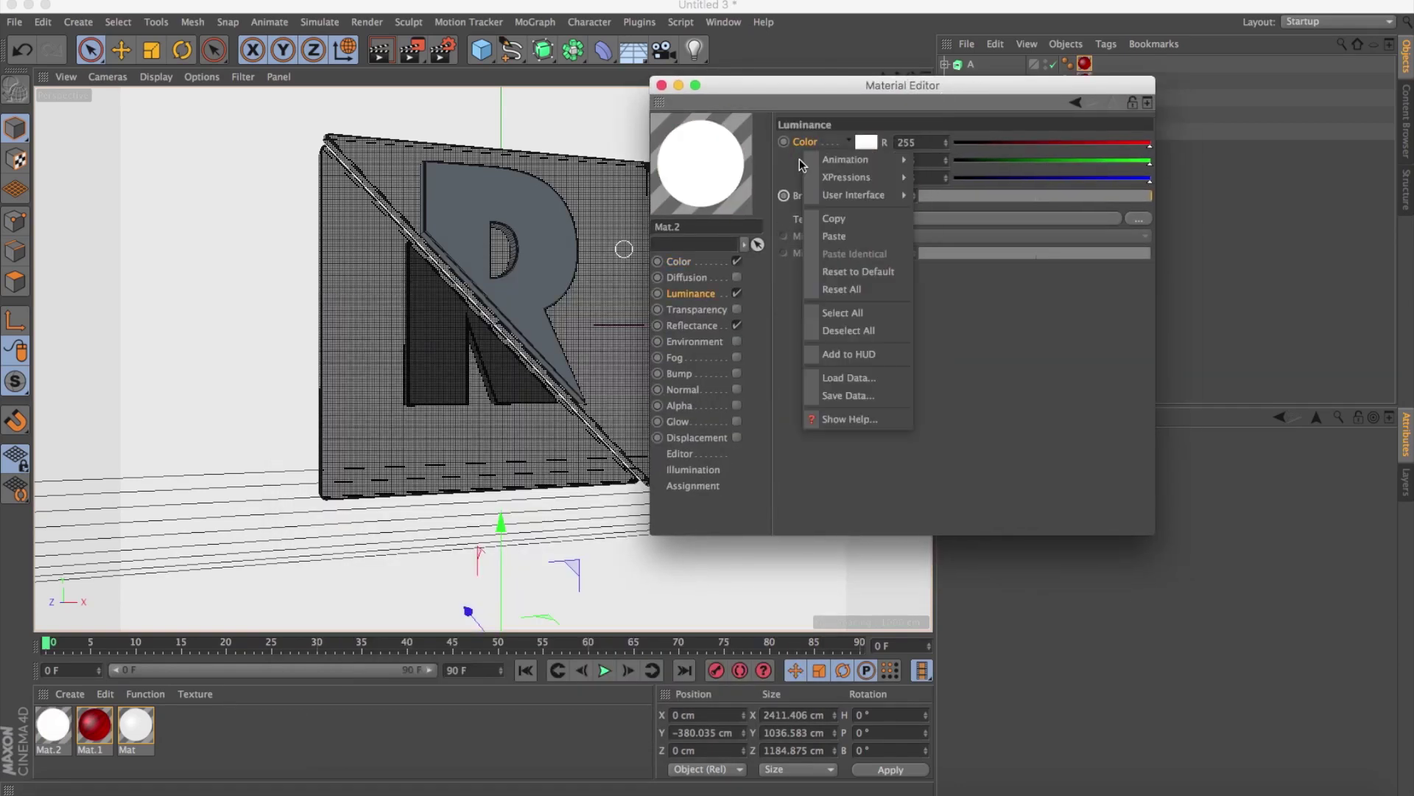
{"action": "left_click", "coordinate": [835, 236]}
{"action": "left_click", "coordinate": [1038, 196]}
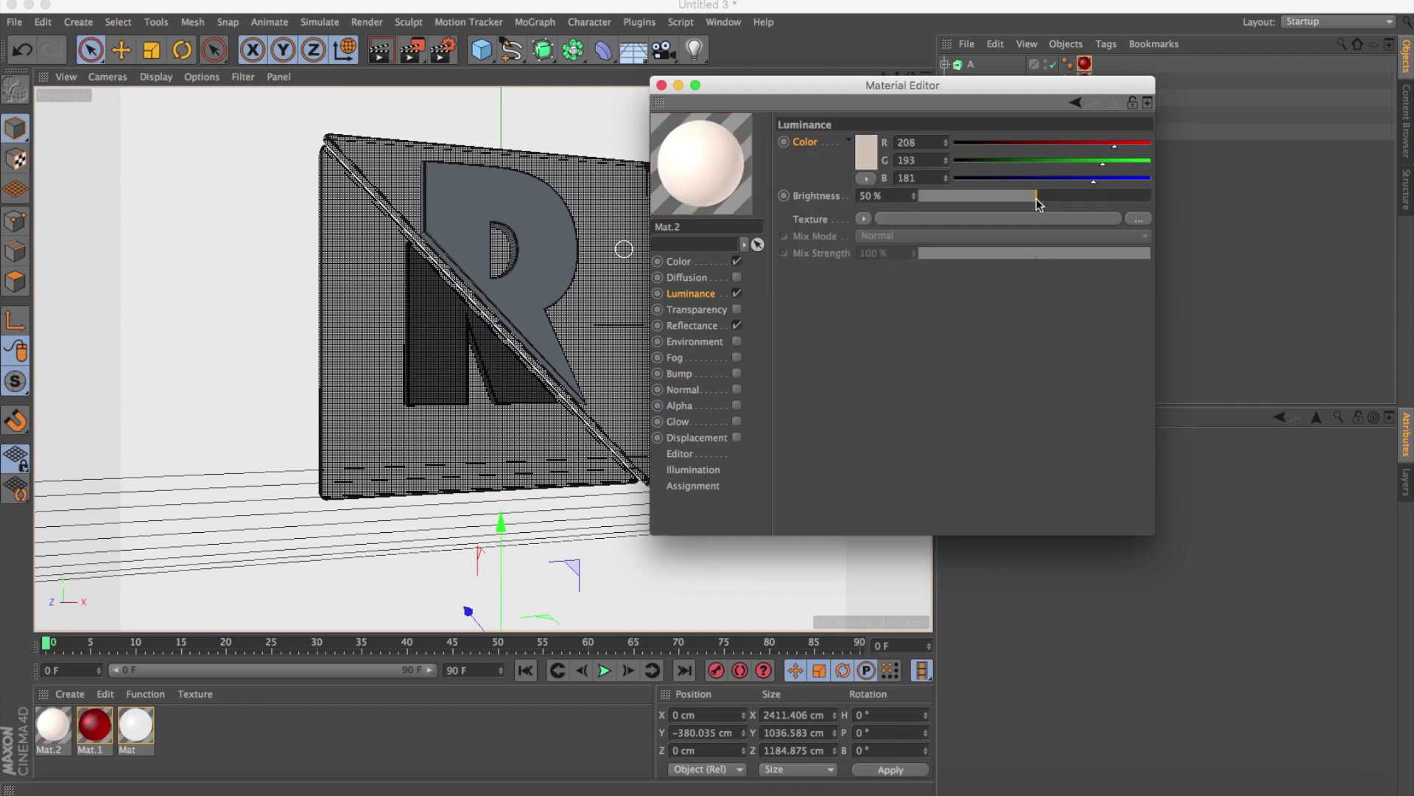
{"action": "left_click", "coordinate": [869, 196]}
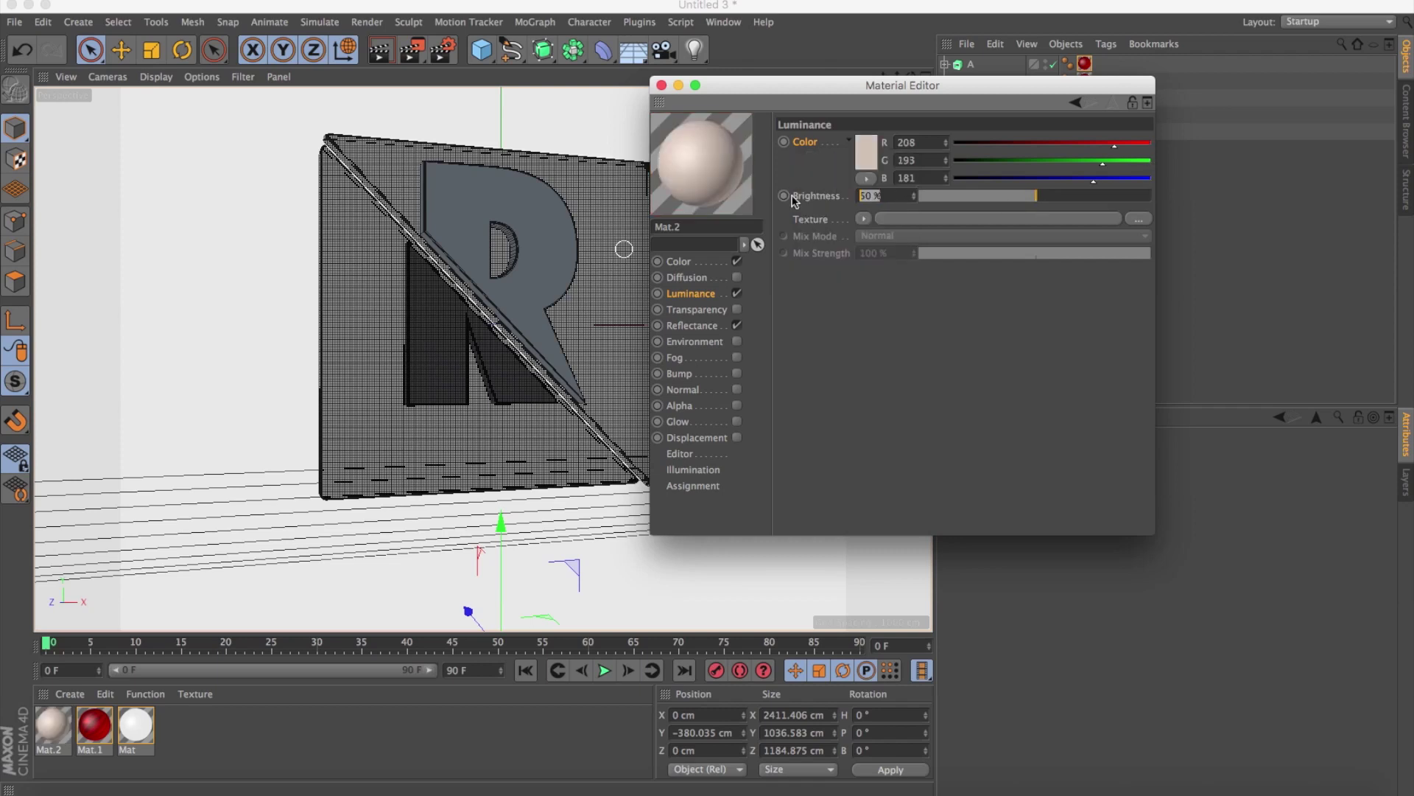
{"action": "type", "text": "75"}
{"action": "key", "text": "Return"}
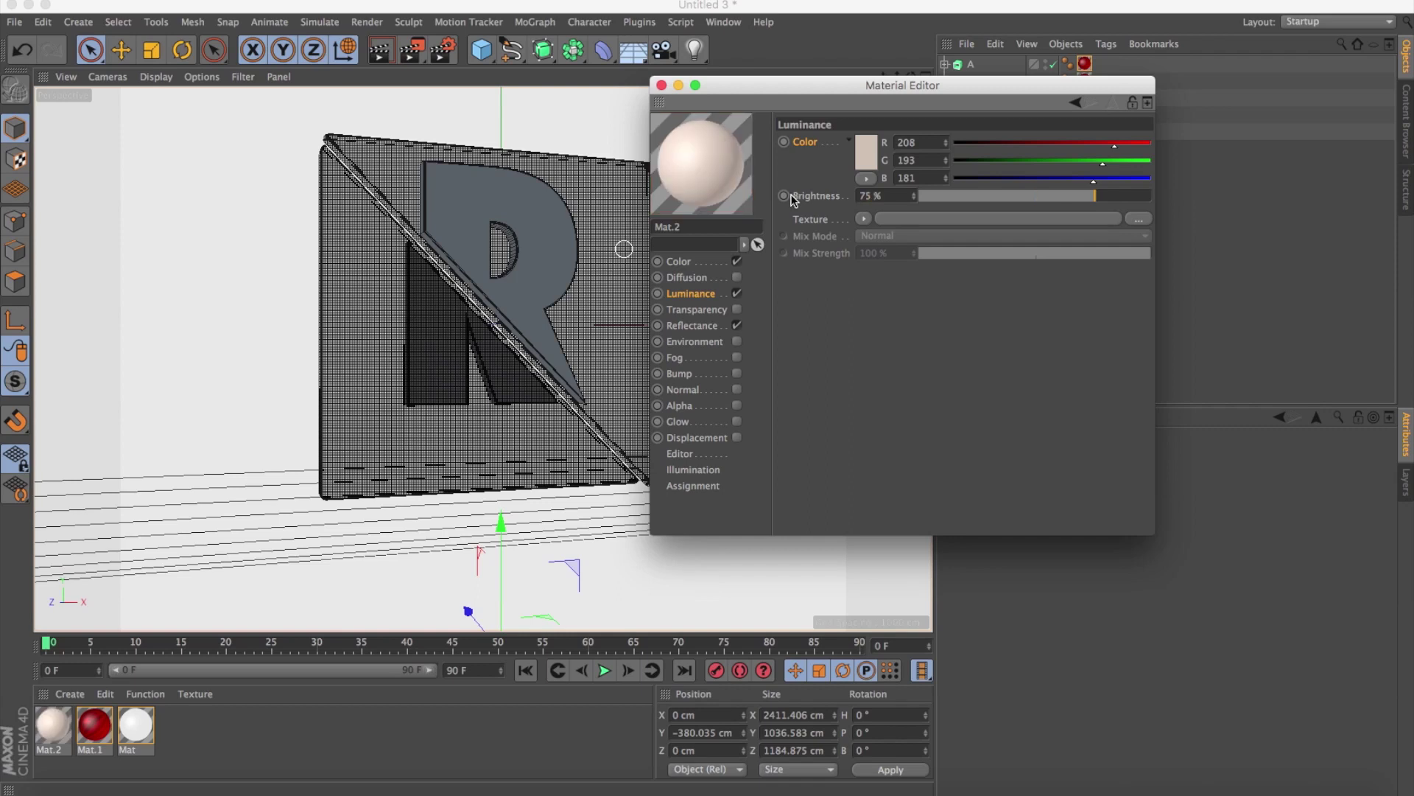
Add a 15% Reflection (Legacy) layer to Mat.2 and apply it to Text01.
{"action": "left_click", "coordinate": [701, 329]}
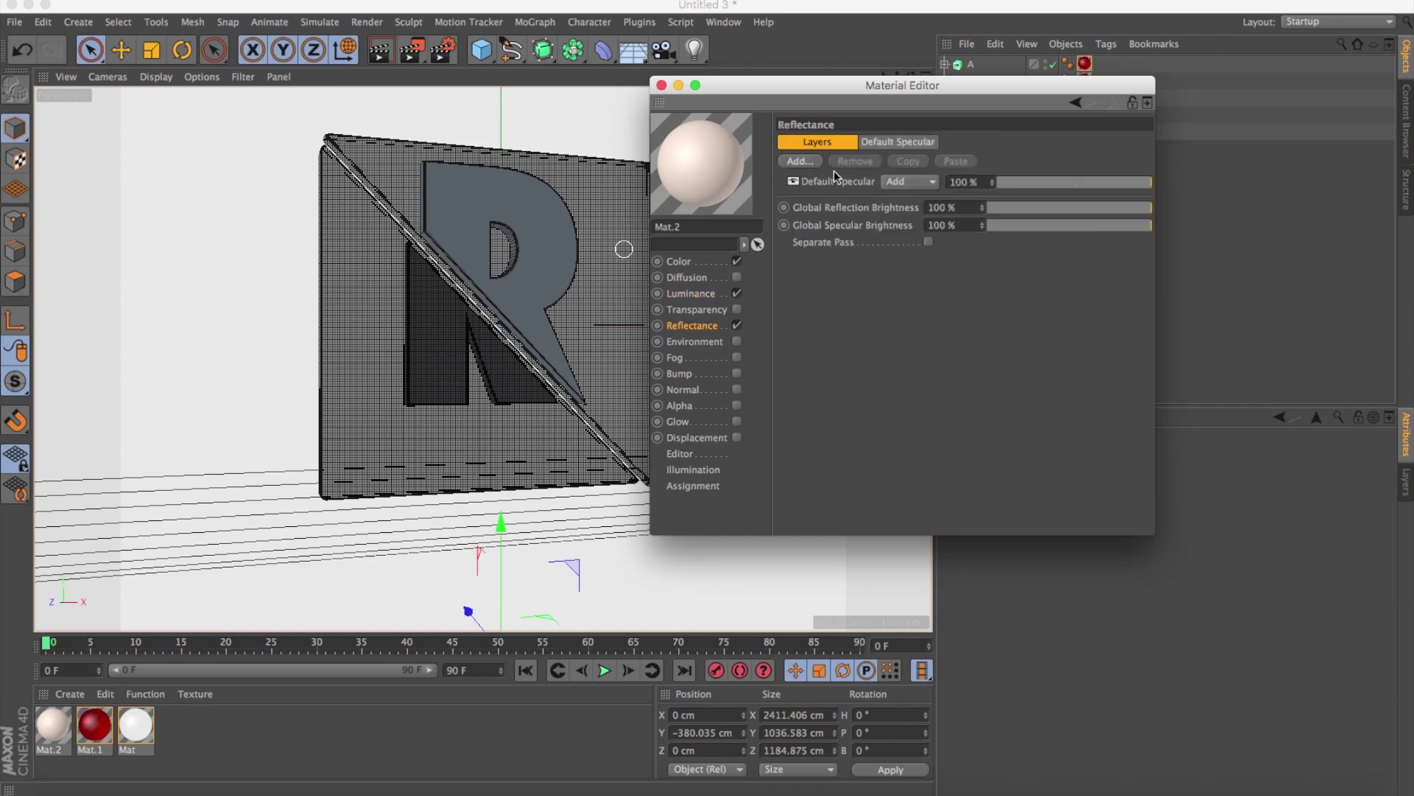
{"action": "left_click", "coordinate": [802, 161]}
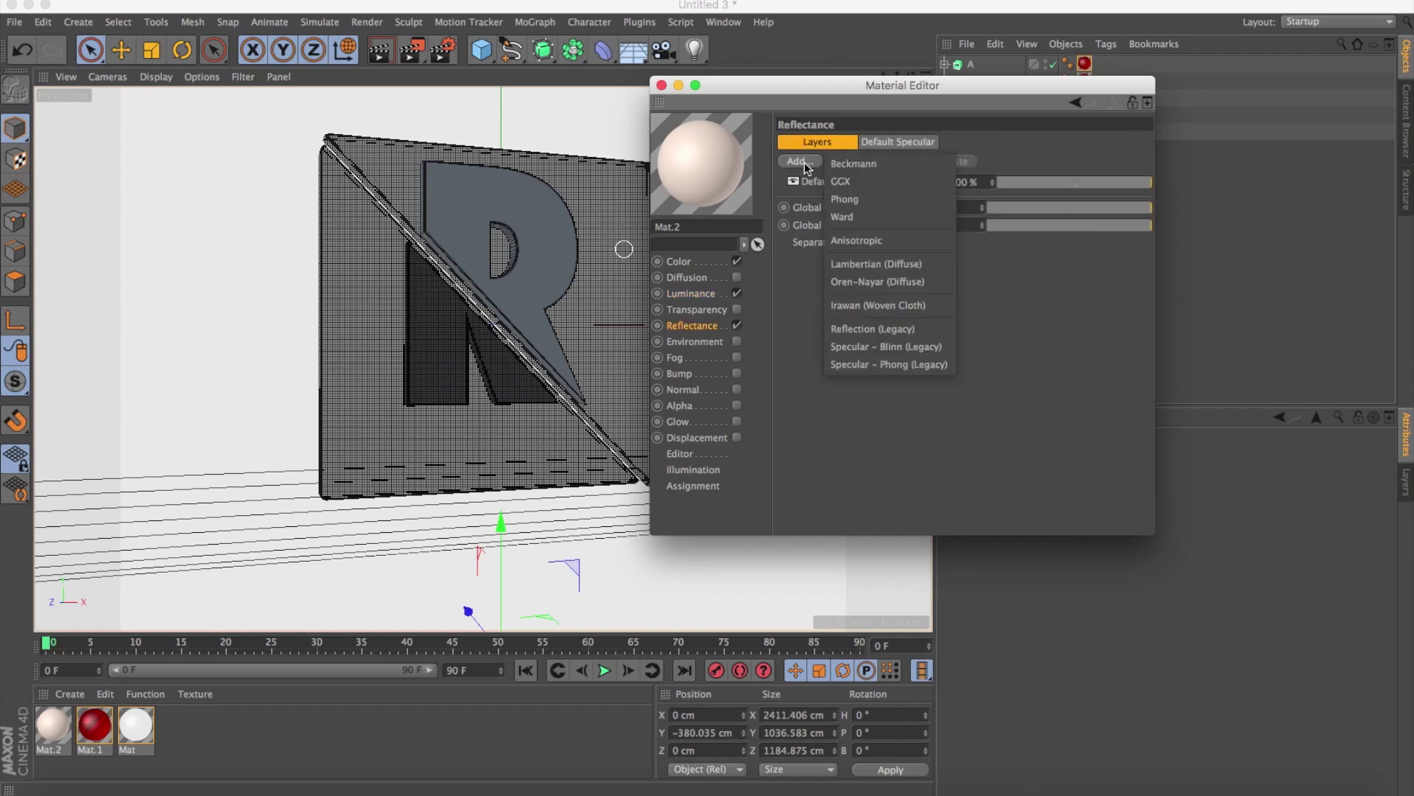
{"action": "left_click", "coordinate": [873, 329]}
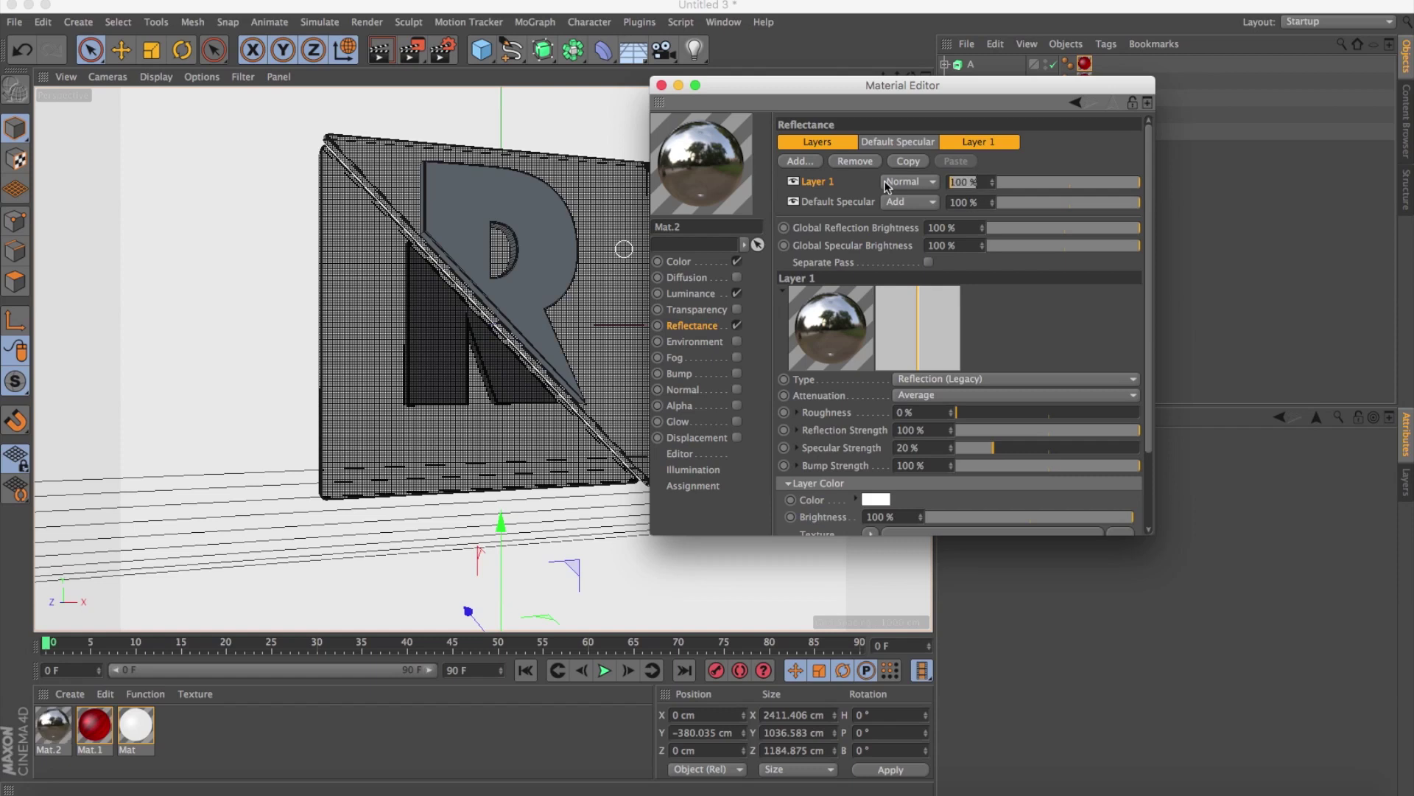
{"action": "type", "text": "15"}
{"action": "key", "text": "Return"}
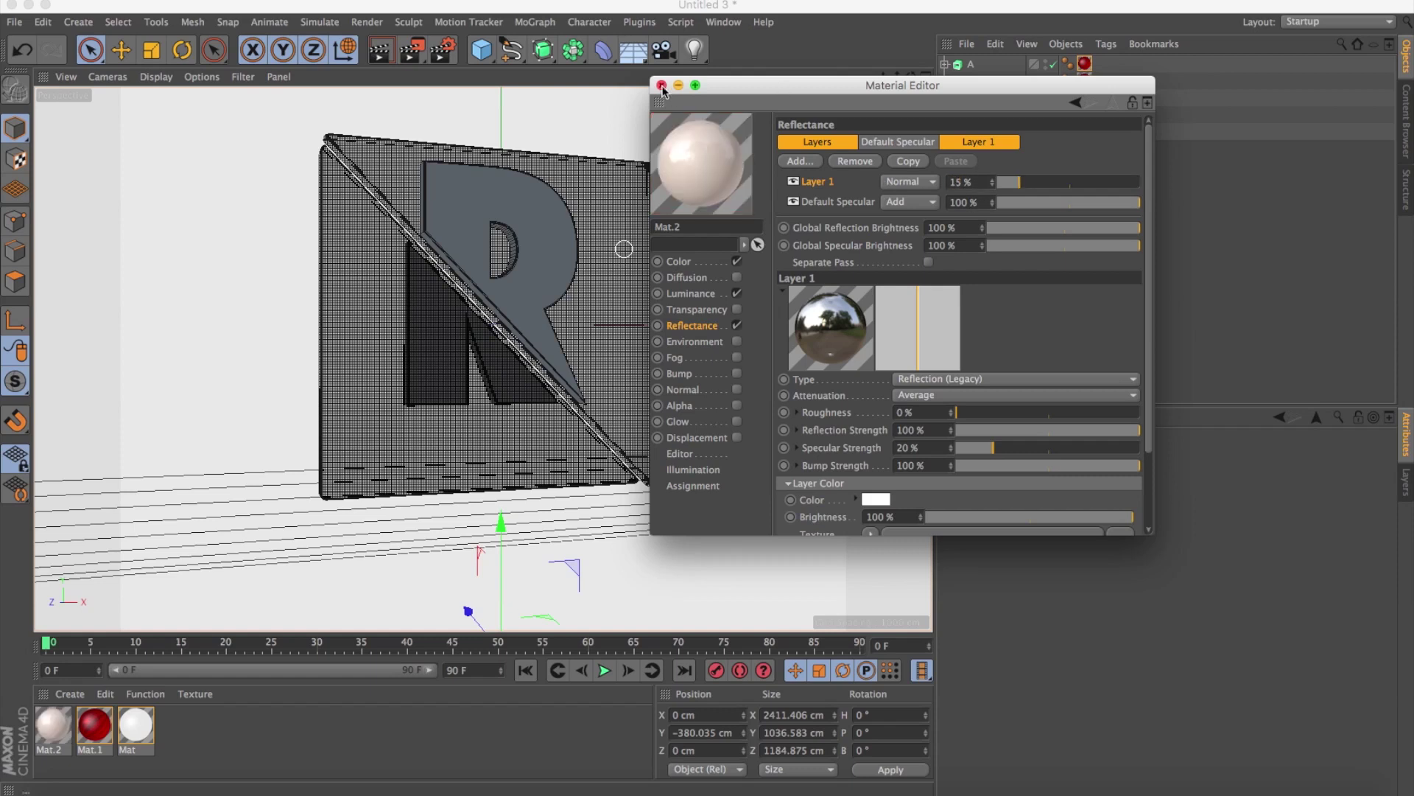
{"action": "left_click", "coordinate": [662, 85]}
{"action": "left_click_drag", "start_coordinate": [63, 722], "coordinate": [988, 117]}
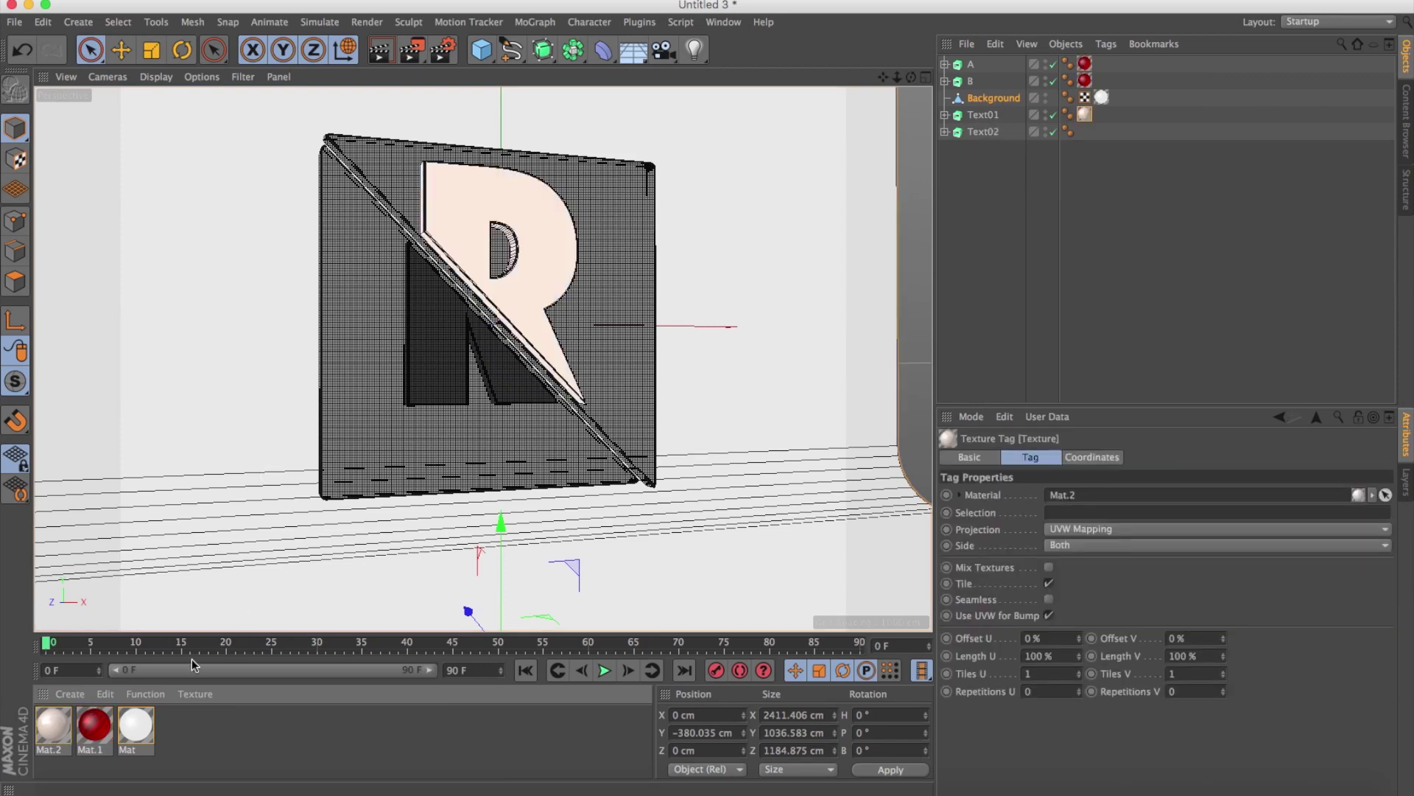
Apply Mat.2 to Text02, switch to the four-view layout and render a preview.
{"action": "left_click_drag", "start_coordinate": [1357, 495], "coordinate": [985, 133]}
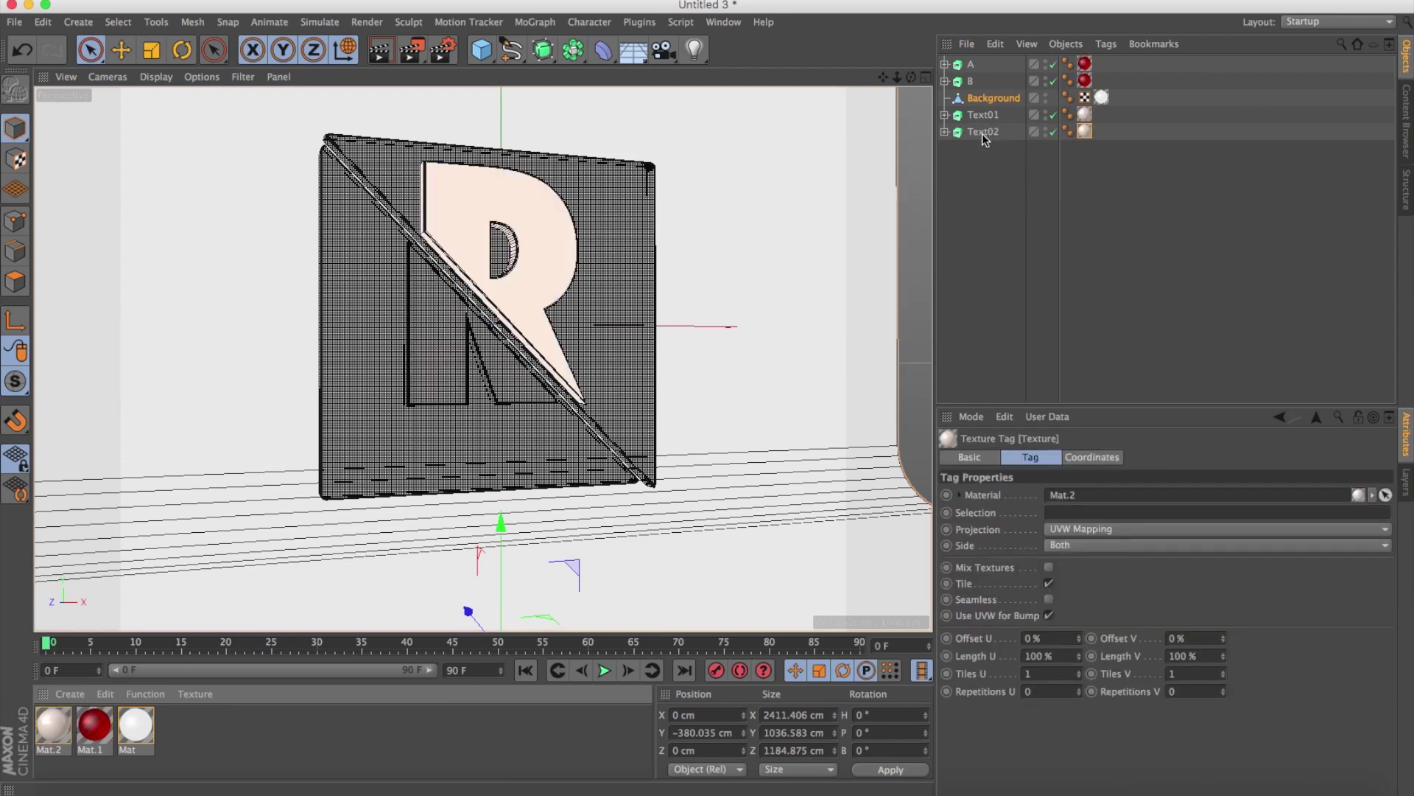
{"action": "left_click", "coordinate": [926, 77]}
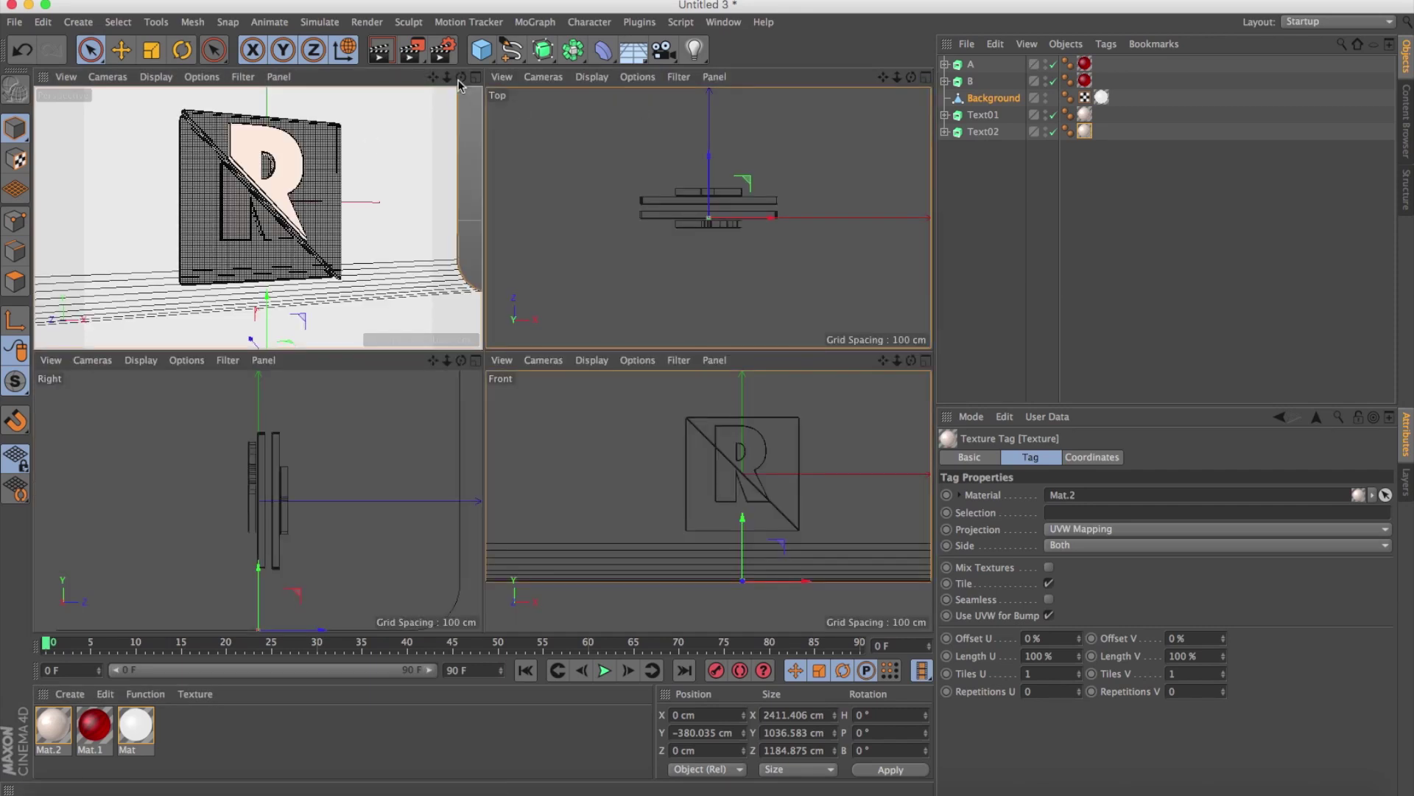
{"action": "left_click_drag", "start_coordinate": [461, 77], "coordinate": [471, 82]}
{"action": "left_click", "coordinate": [380, 53]}
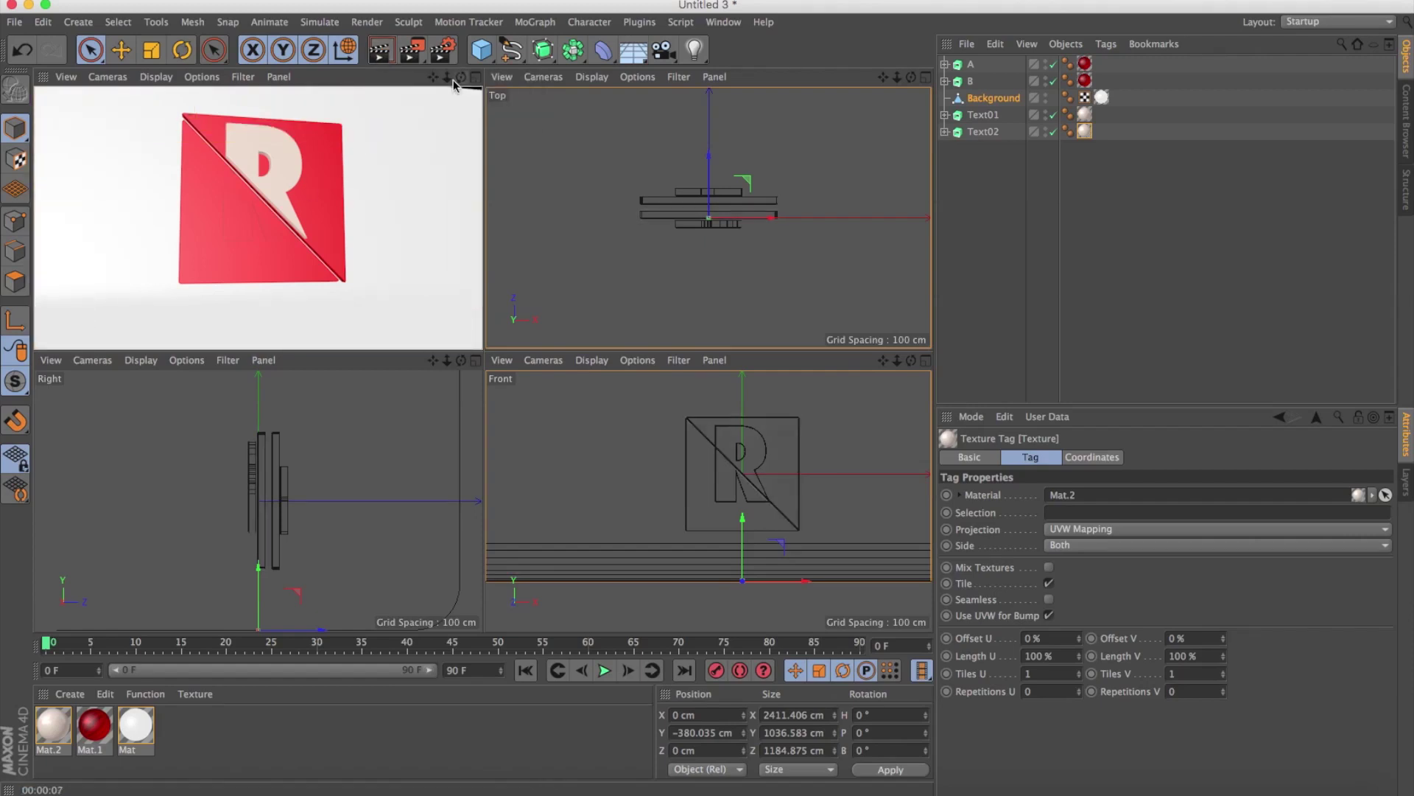
Reframe the perspective view, raise Background to Y −227 cm, and add a Camera.
{"action": "mouse_move", "coordinate": [448, 77]}
{"action": "left_mouse_down"}
{"action": "mouse_move", "coordinate": [257, 218]}
{"action": "mouse_move", "coordinate": [431, 79]}
{"action": "mouse_move", "coordinate": [455, 88]}
{"action": "left_mouse_up"}
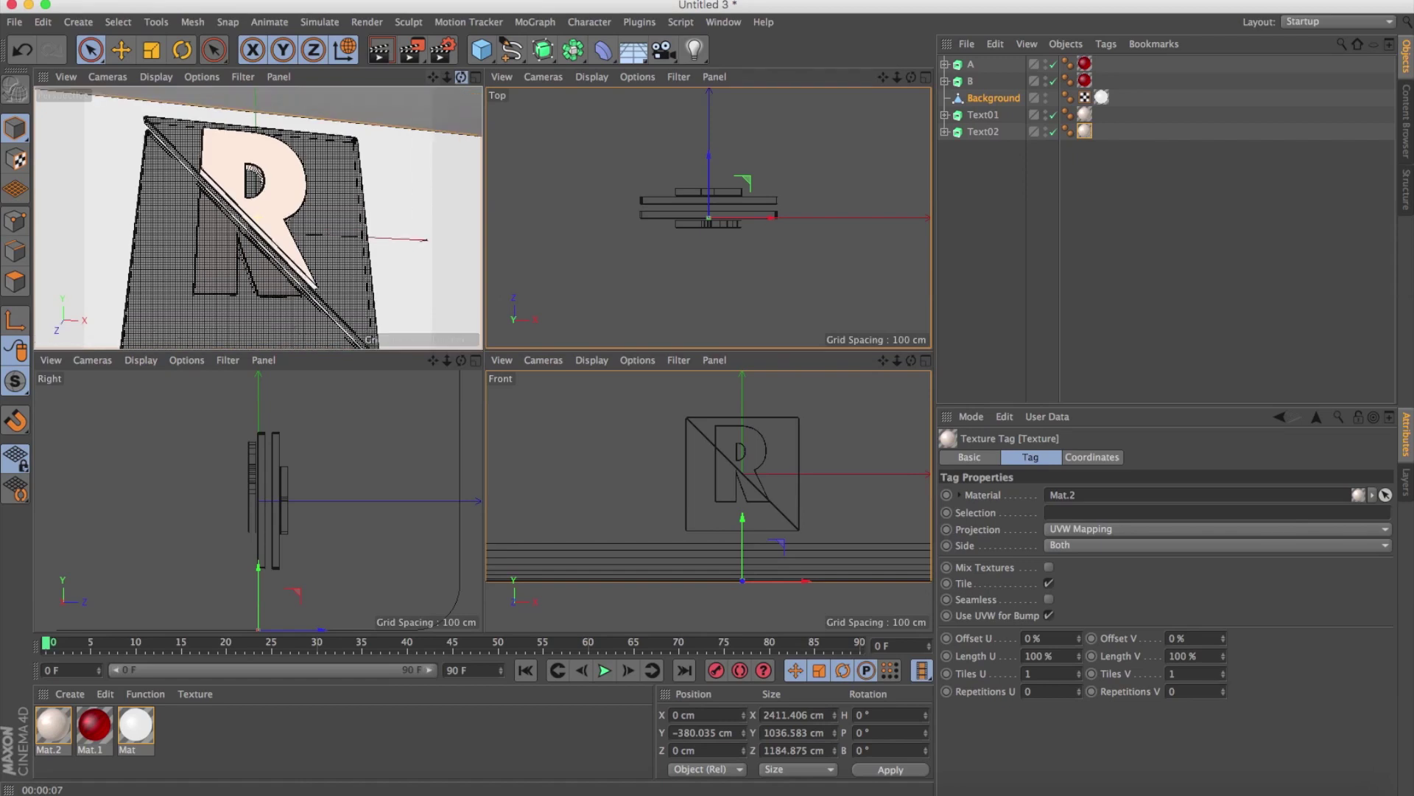
{"action": "left_click_drag", "start_coordinate": [432, 77], "coordinate": [259, 218]}
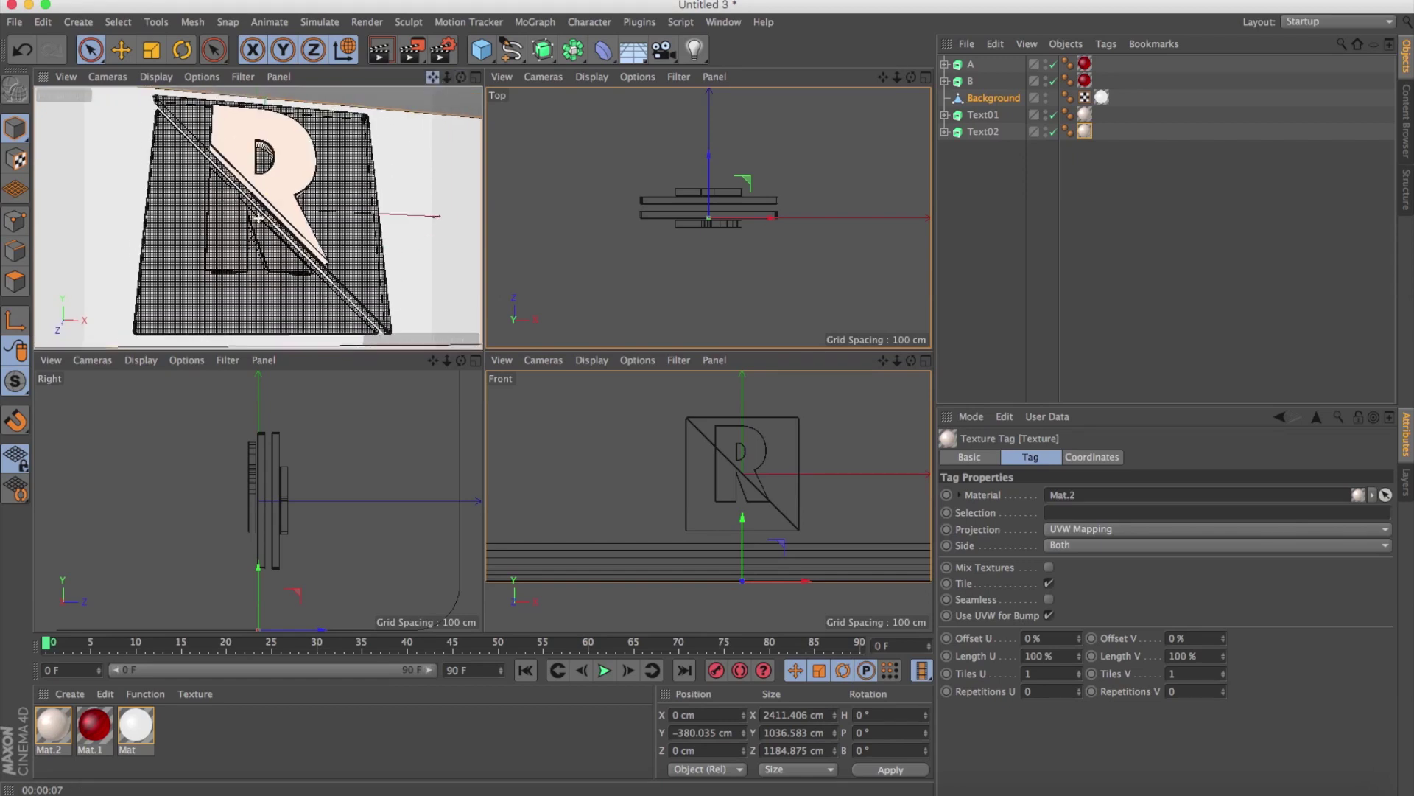
{"action": "left_click_drag", "start_coordinate": [459, 78], "coordinate": [457, 81]}
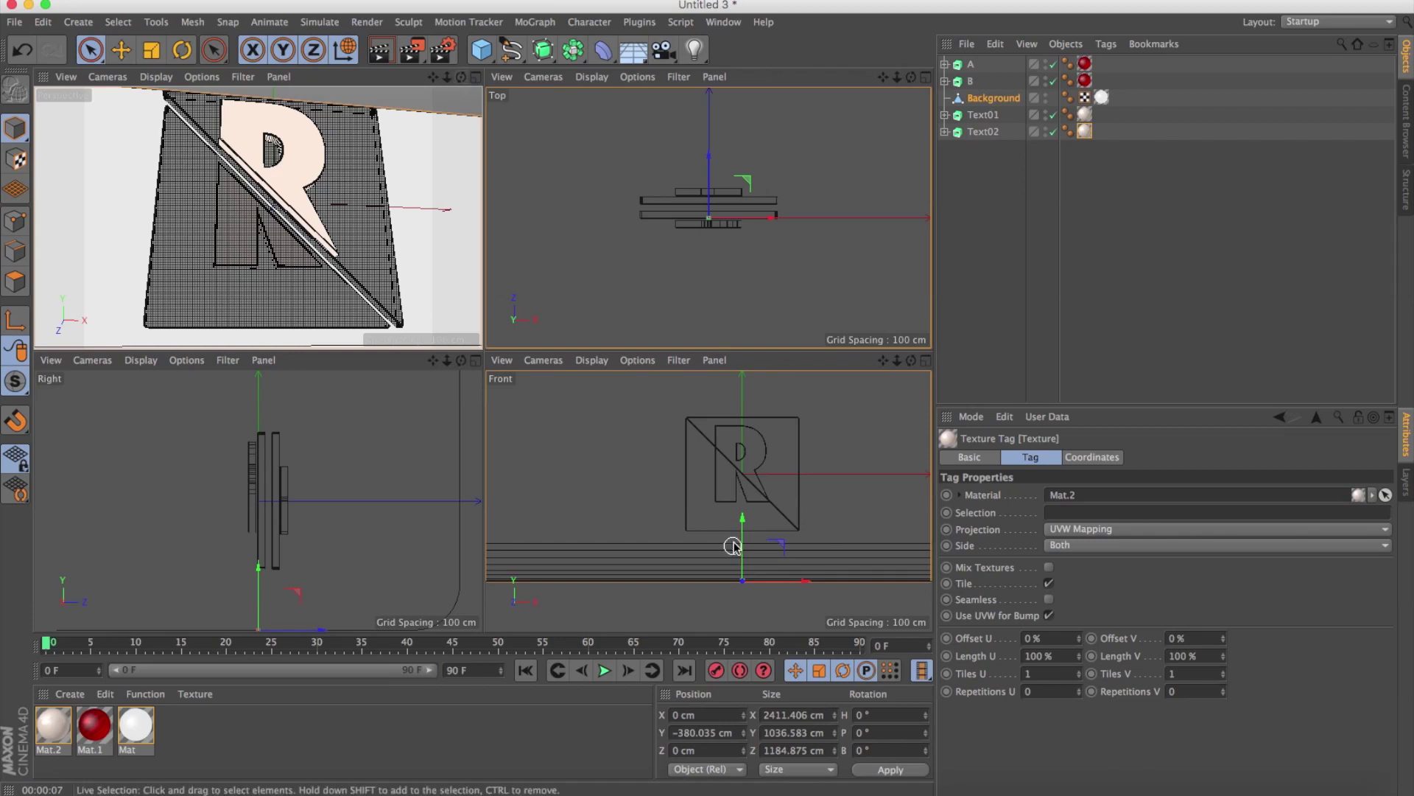
{"action": "left_click_drag", "start_coordinate": [742, 545], "coordinate": [739, 498]}
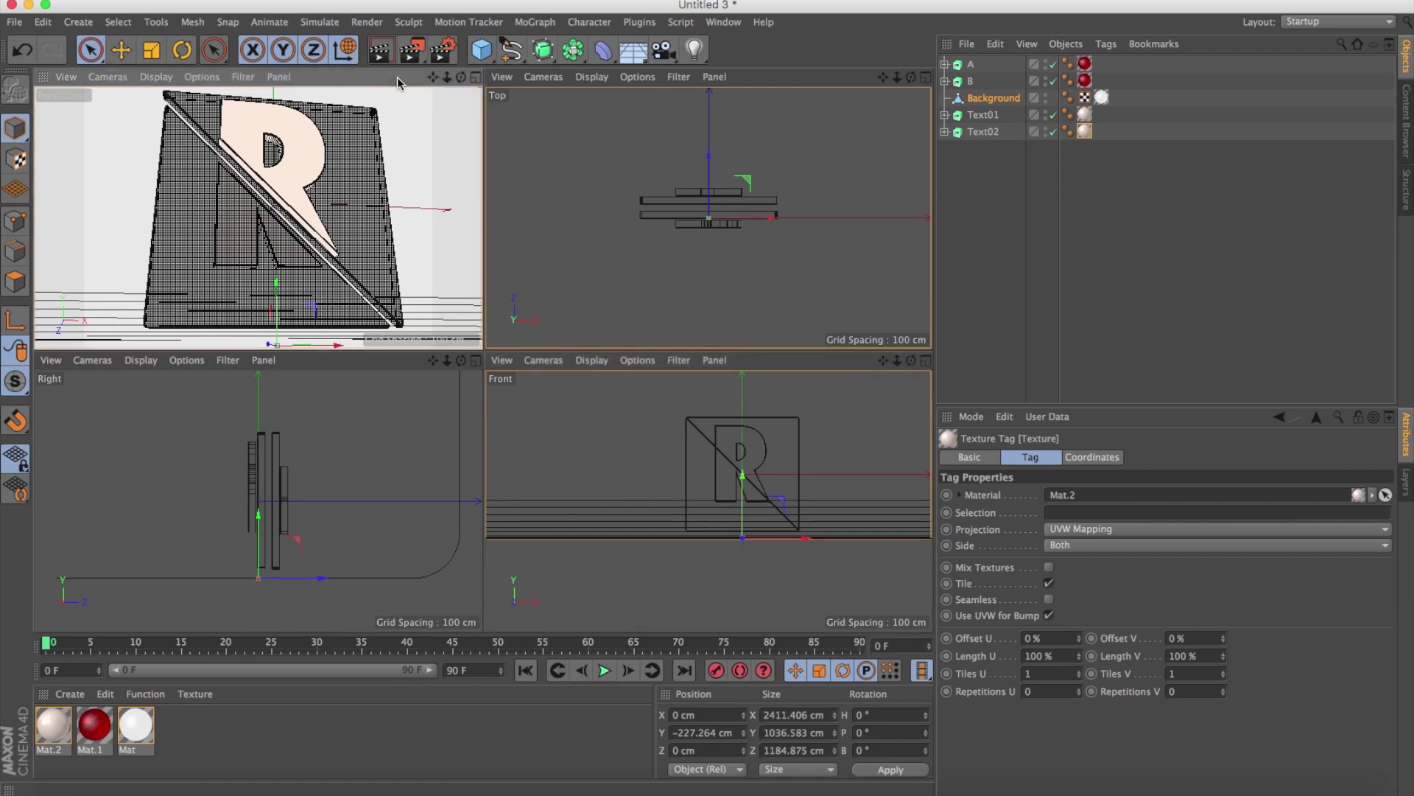
{"action": "left_click", "coordinate": [661, 52]}
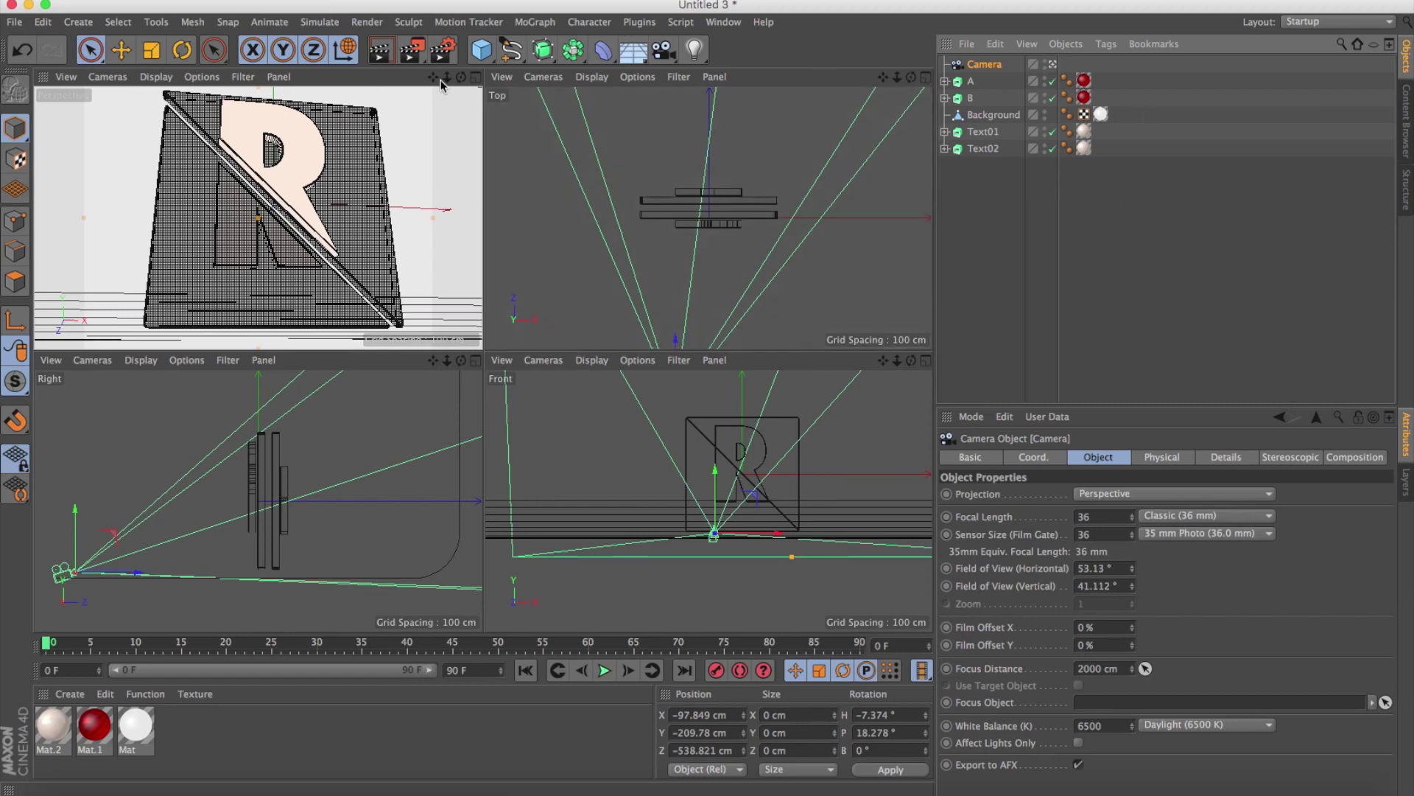
Pull the Background's top edge up in Edge mode, raising the backdrop to about Y 1165.6 cm.
{"action": "mouse_move", "coordinate": [460, 77]}
{"action": "left_mouse_down"}
{"action": "mouse_move", "coordinate": [436, 84]}
{"action": "mouse_move", "coordinate": [447, 81]}
{"action": "left_mouse_up"}
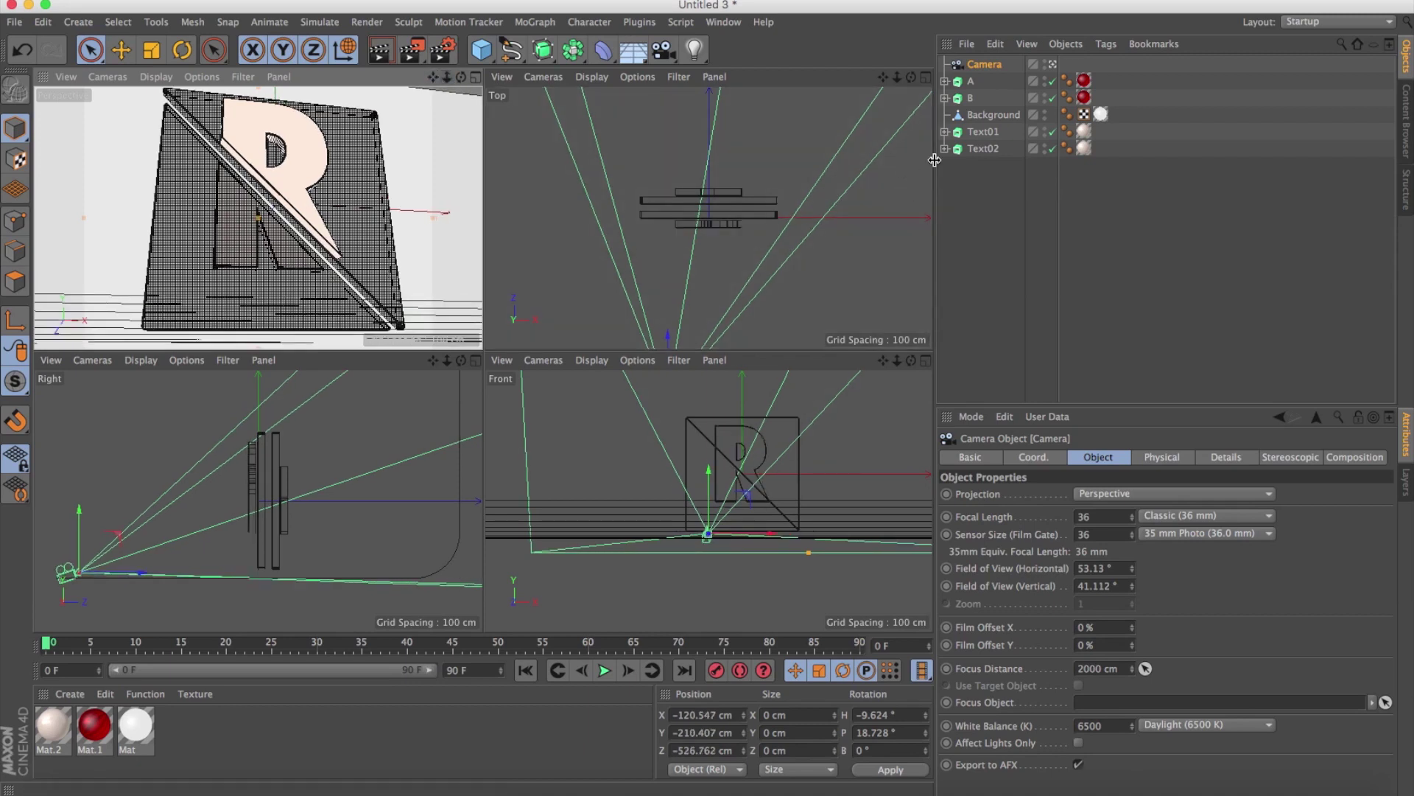
{"action": "left_click", "coordinate": [993, 114]}
{"action": "left_click", "coordinate": [15, 251]}
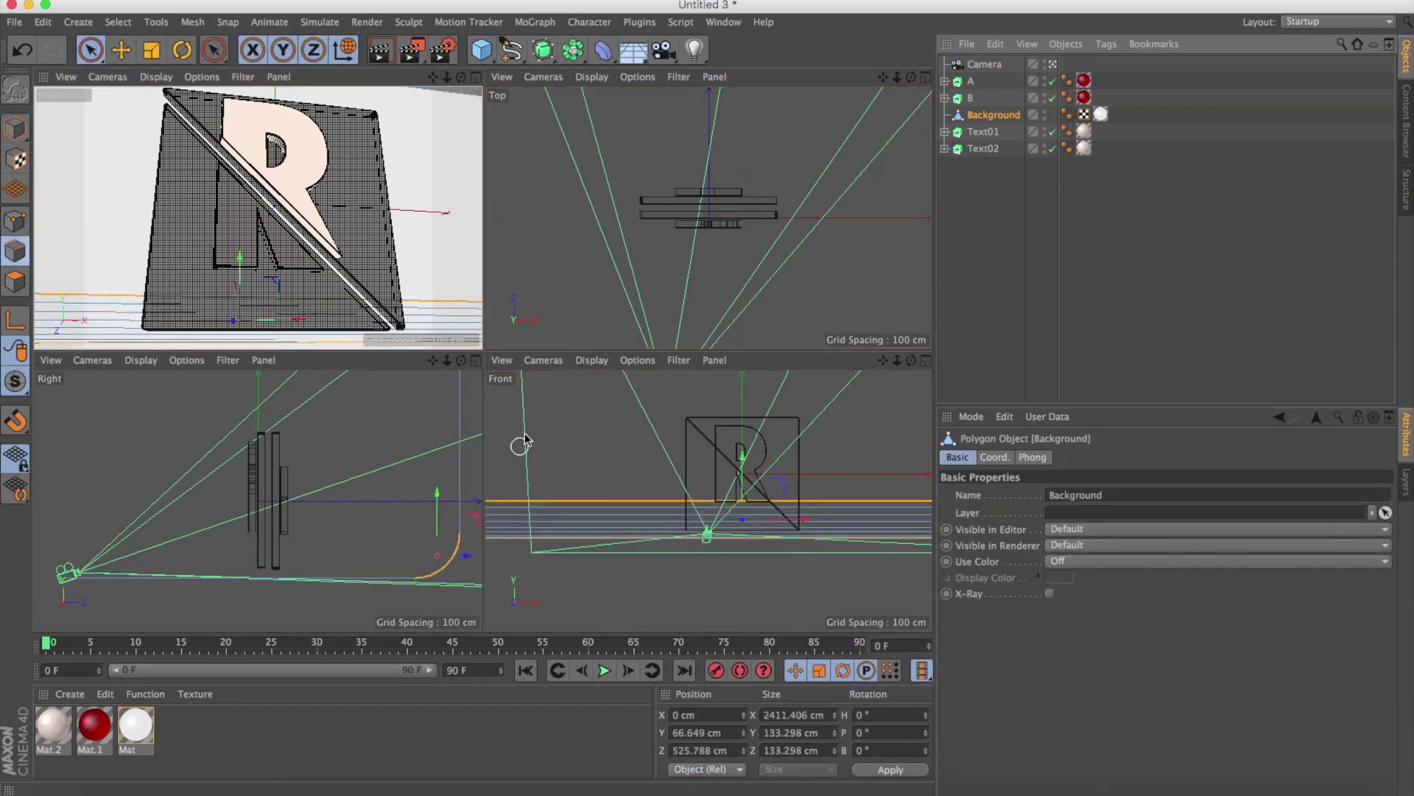
{"action": "left_click_drag", "start_coordinate": [427, 359], "coordinate": [413, 391]}
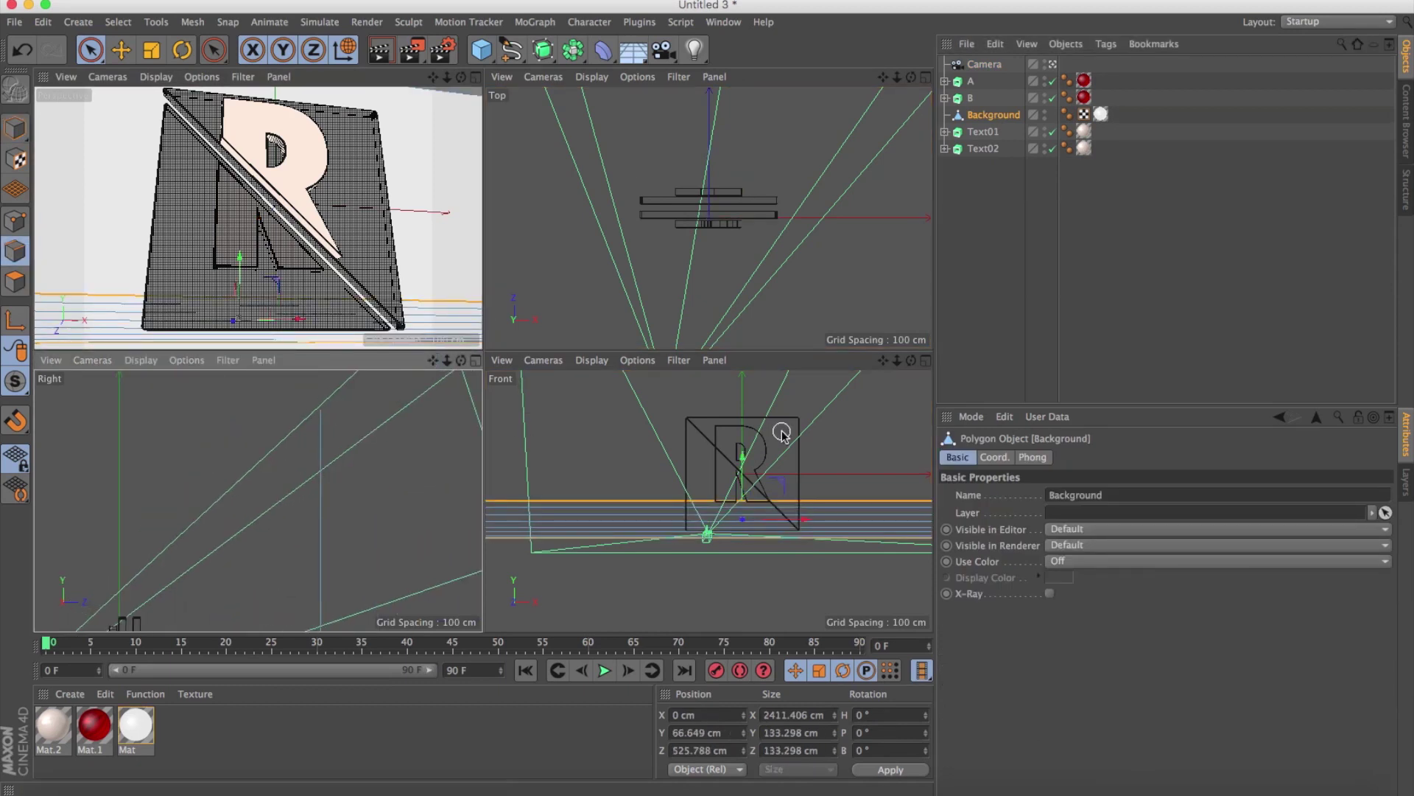
{"action": "left_click_drag", "start_coordinate": [898, 360], "coordinate": [900, 352]}
{"action": "key", "text": "o"}
{"action": "left_click", "coordinate": [742, 486]}
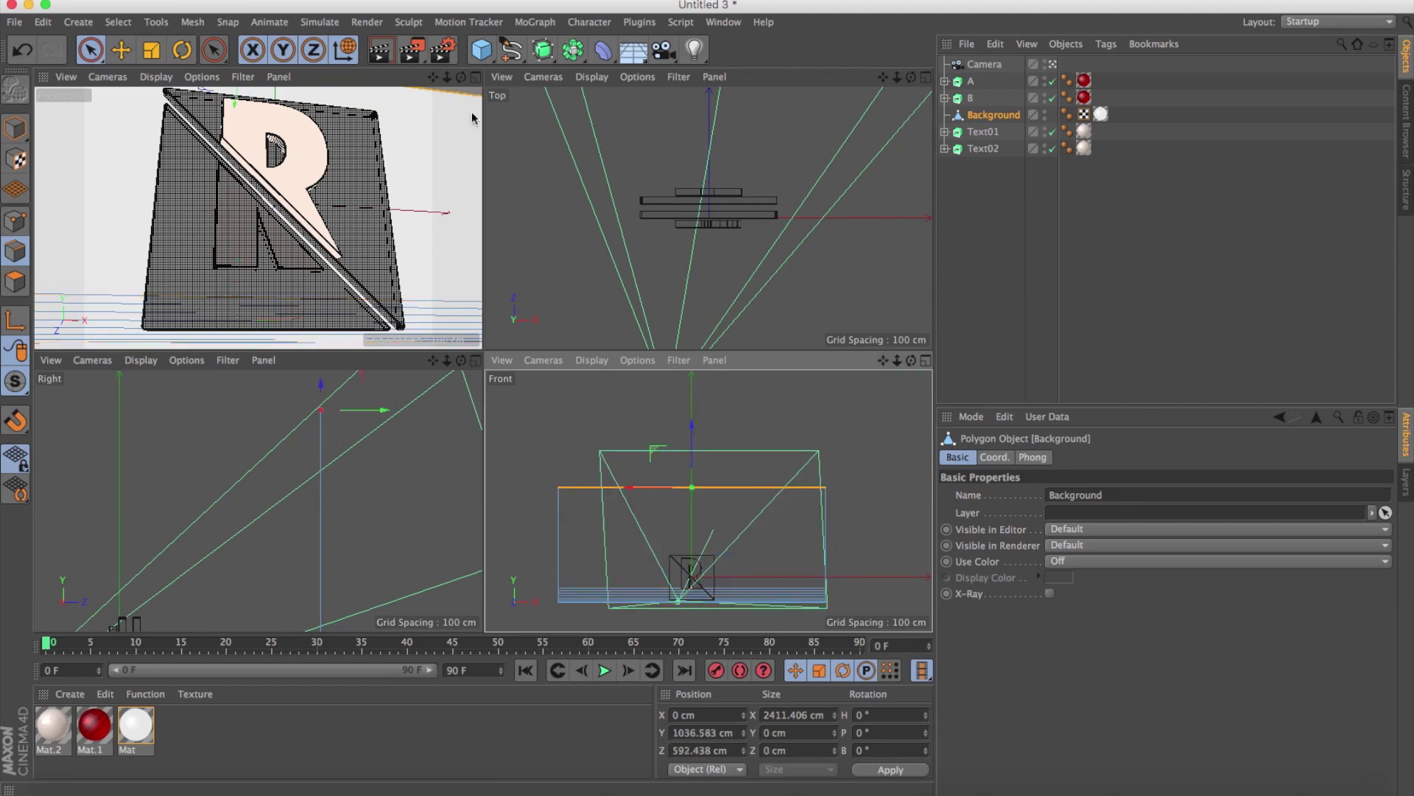
{"action": "left_click_drag", "start_coordinate": [693, 438], "coordinate": [693, 422]}
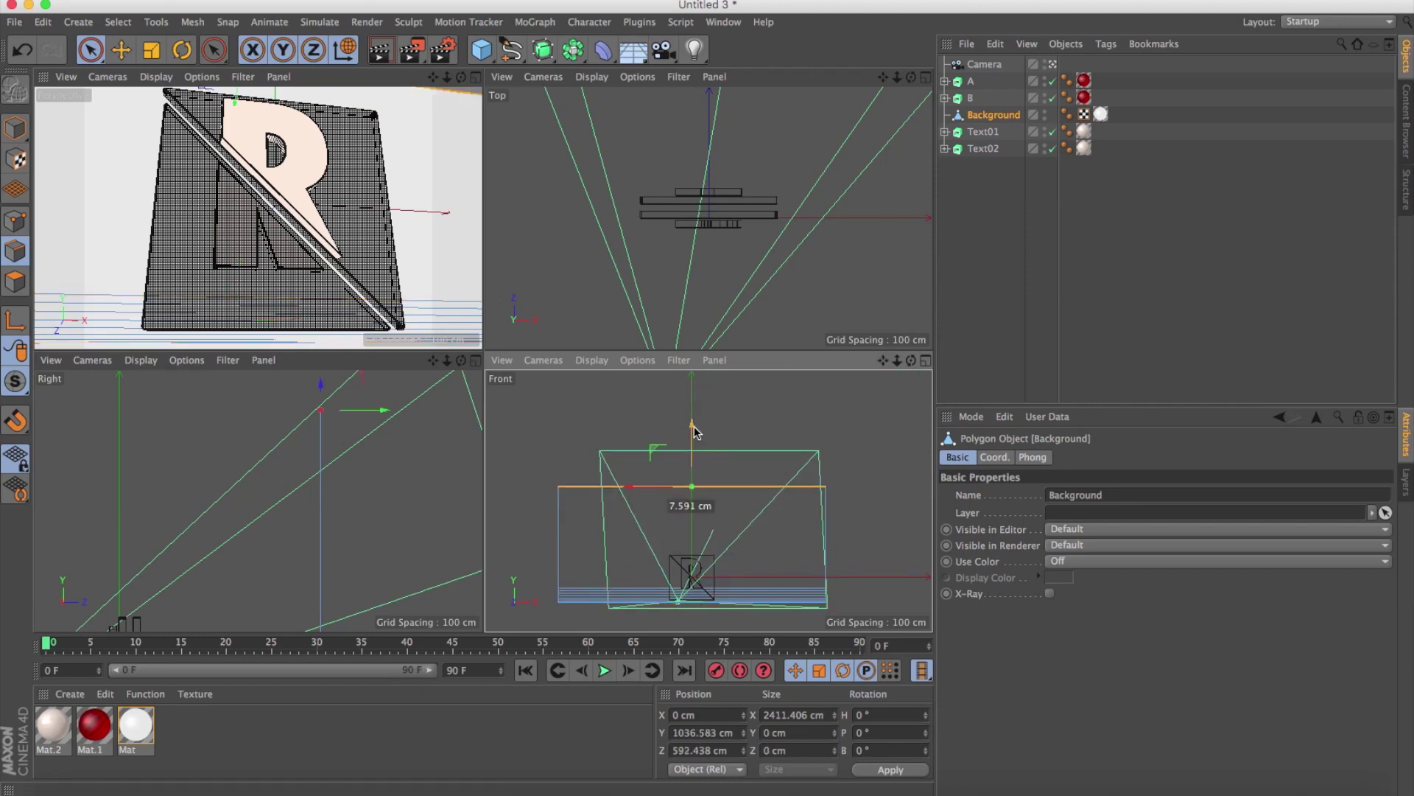
Merge the LinearSkylight preset from Presets > GSG_Light_Kit_Pro, adding Sky Tex and Fog Tex materials.
{"action": "left_click", "coordinate": [16, 129]}
{"action": "left_click", "coordinate": [1407, 114]}
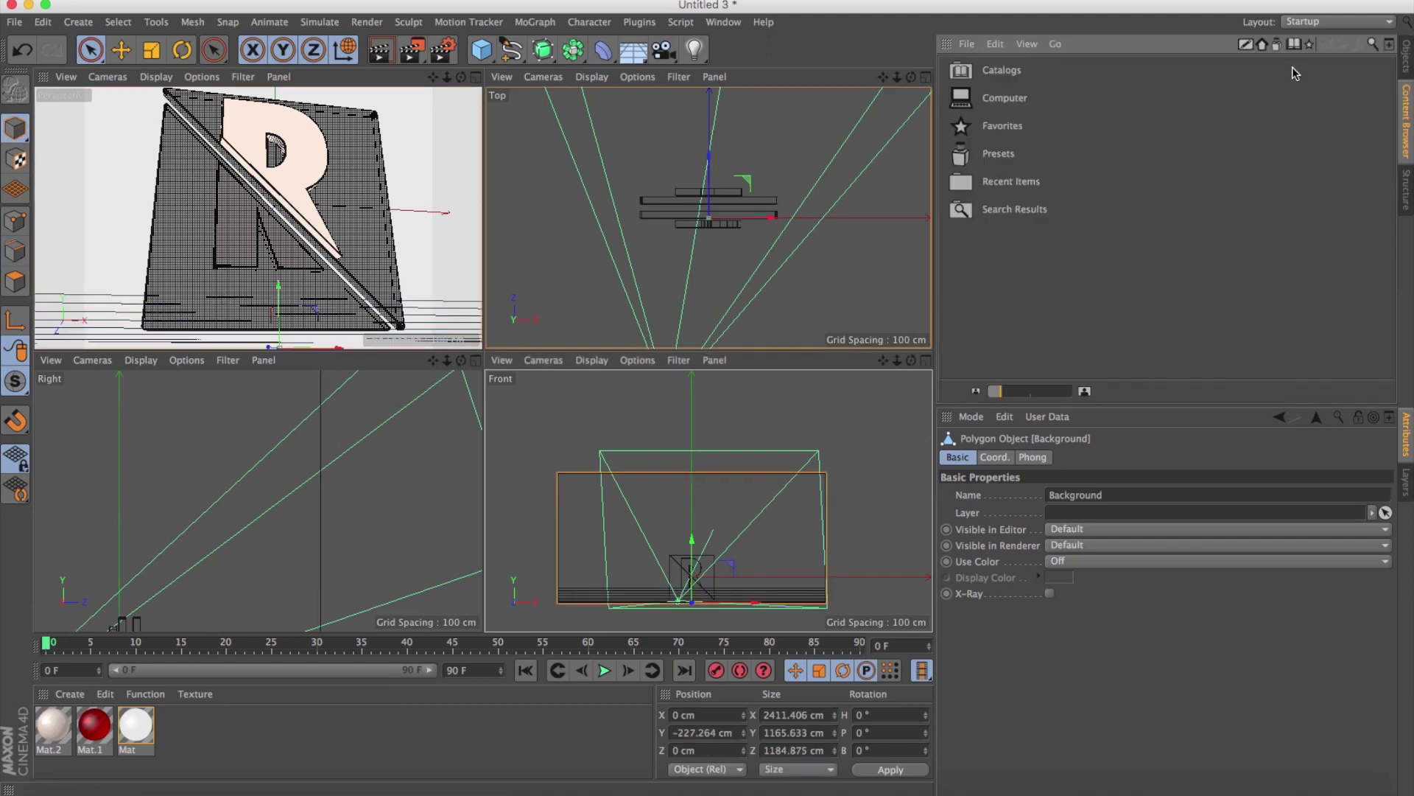
{"action": "double_click", "coordinate": [1006, 156]}
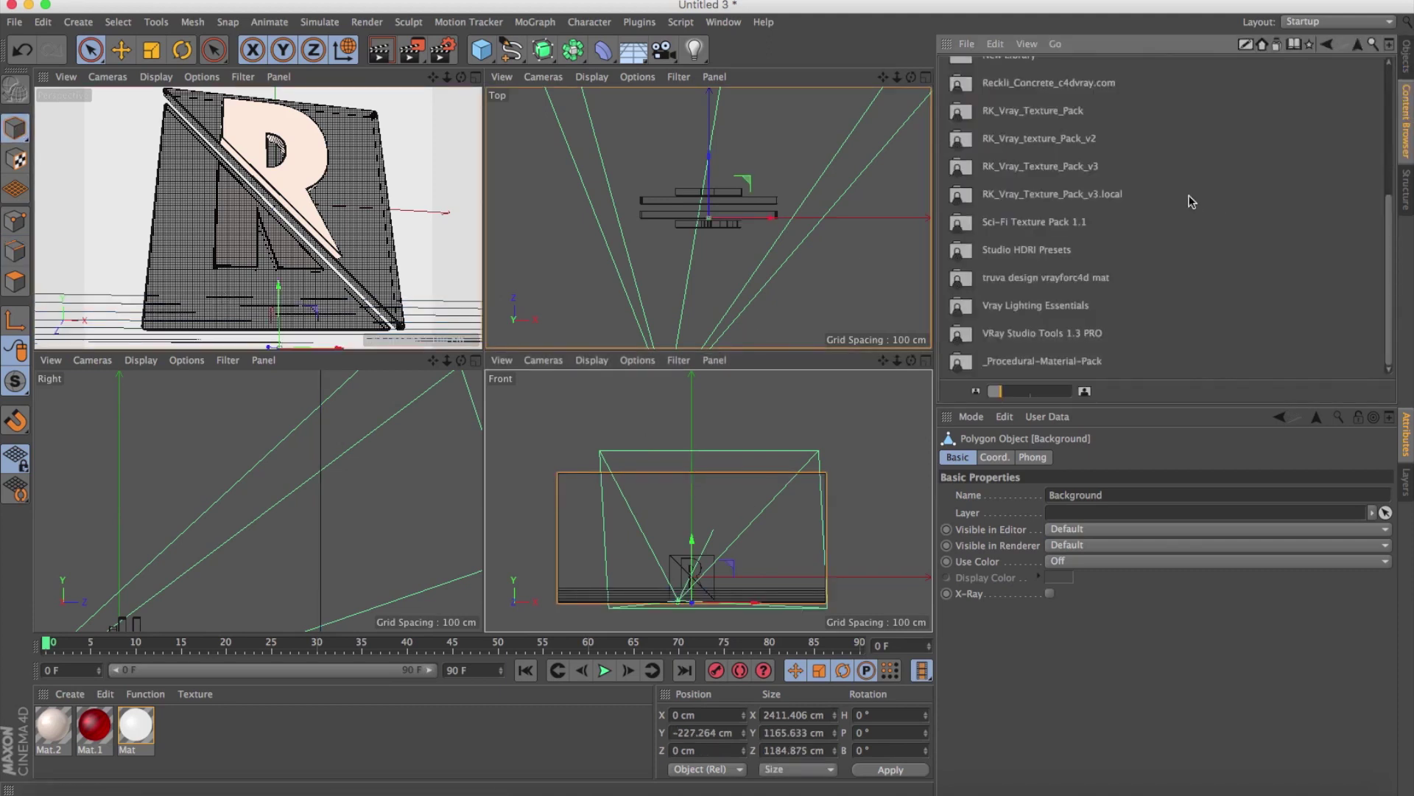
{"action": "scroll", "coordinate": [1139, 204], "scroll_direction": "up", "scroll_amount": 5}
{"action": "double_click", "coordinate": [1040, 182]}
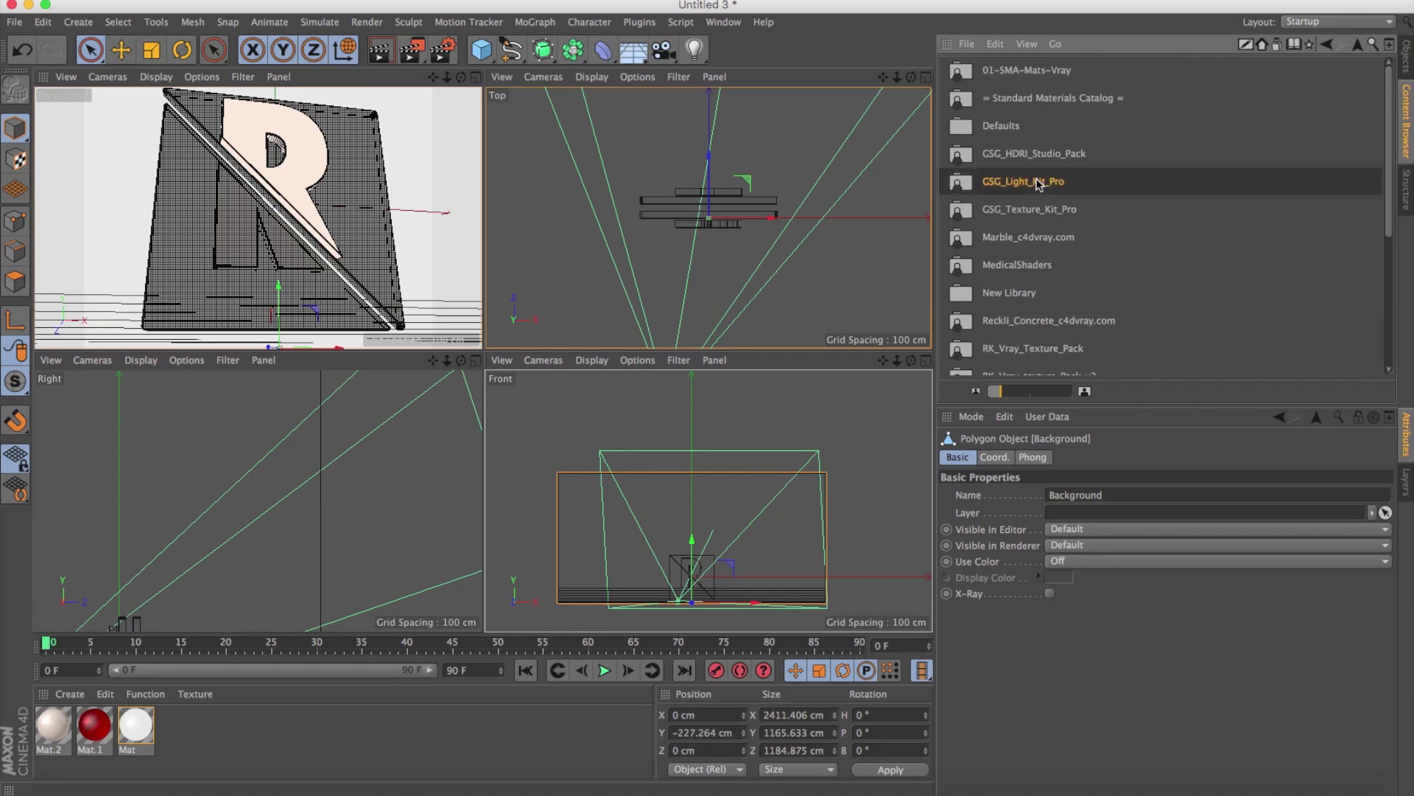
{"action": "left_click", "coordinate": [1035, 161]}
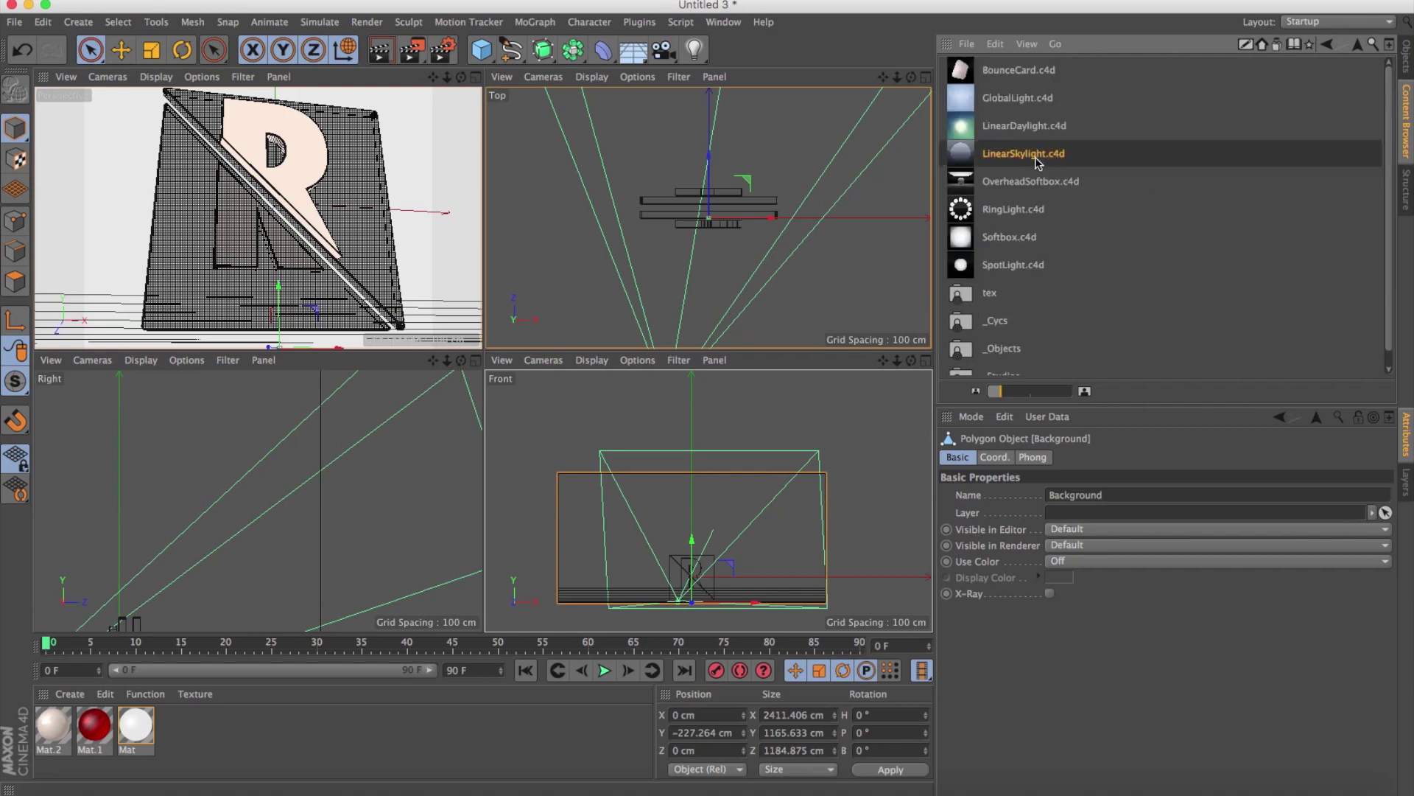
{"action": "double_click", "coordinate": [1023, 158]}
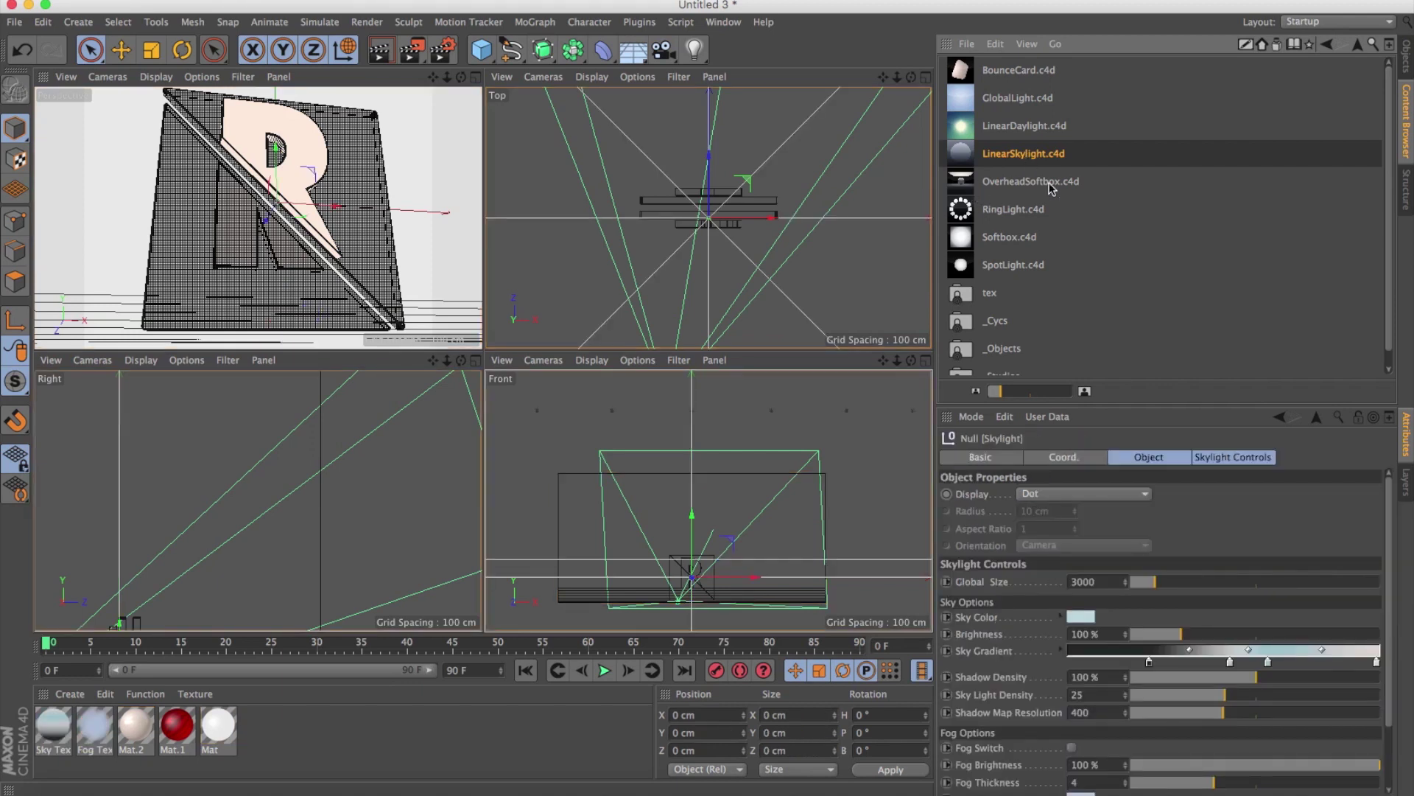
{"action": "left_click", "coordinate": [1037, 190]}
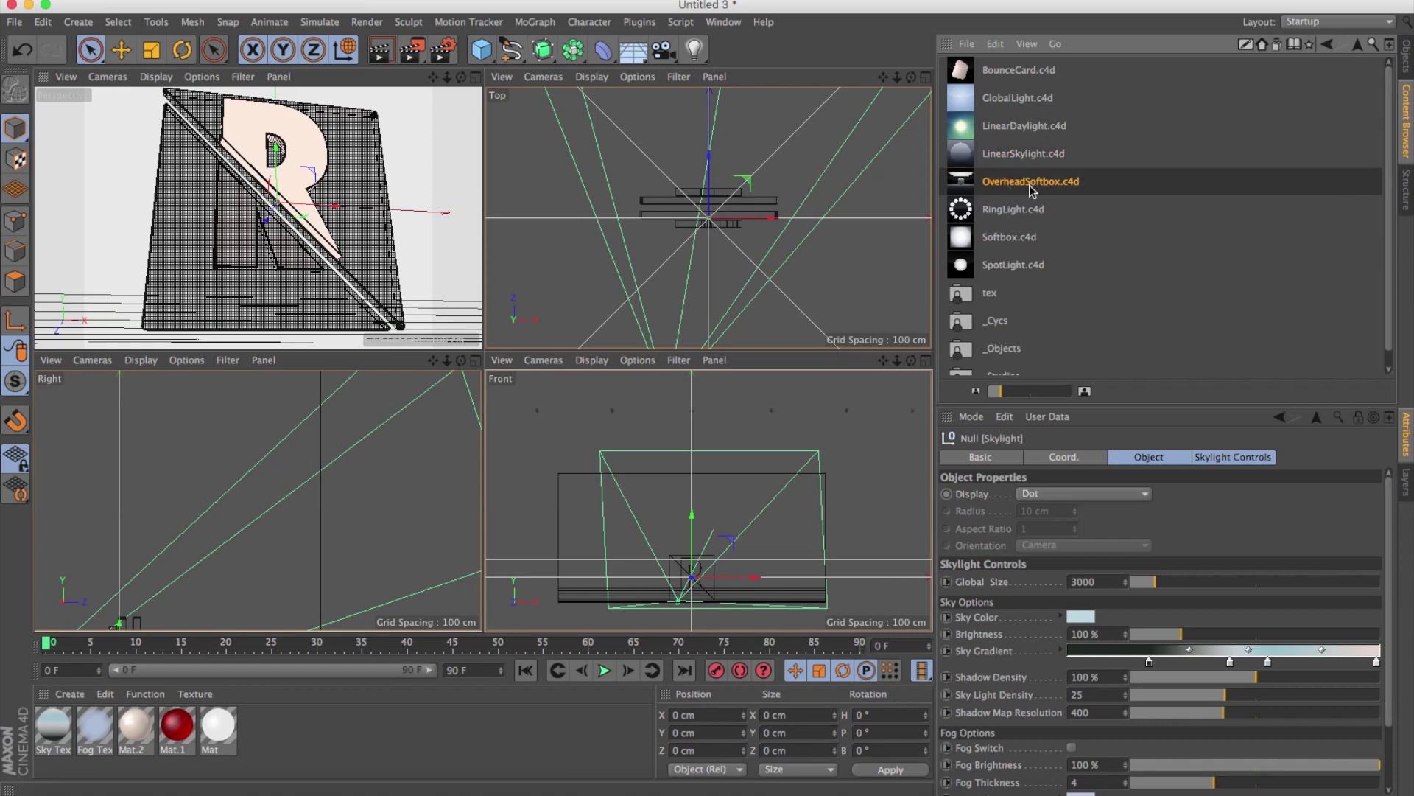
Merge the OverheadSoftbox preset into the scene and frame it in the Right view.
{"action": "double_click", "coordinate": [1028, 184]}
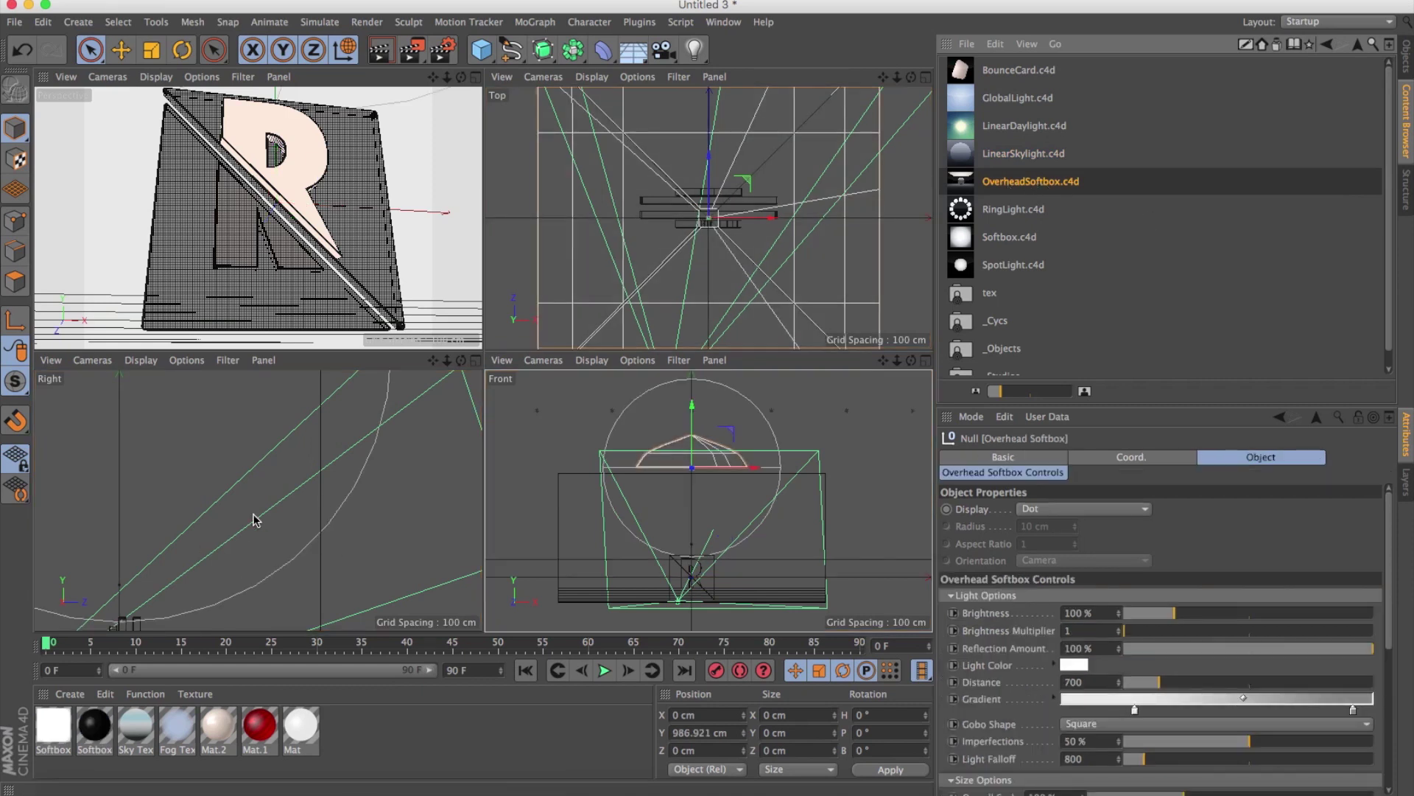
{"action": "scroll", "coordinate": [254, 520], "scroll_direction": "down", "scroll_amount": 5}
{"action": "scroll", "coordinate": [255, 520], "scroll_direction": "down", "scroll_amount": 3}
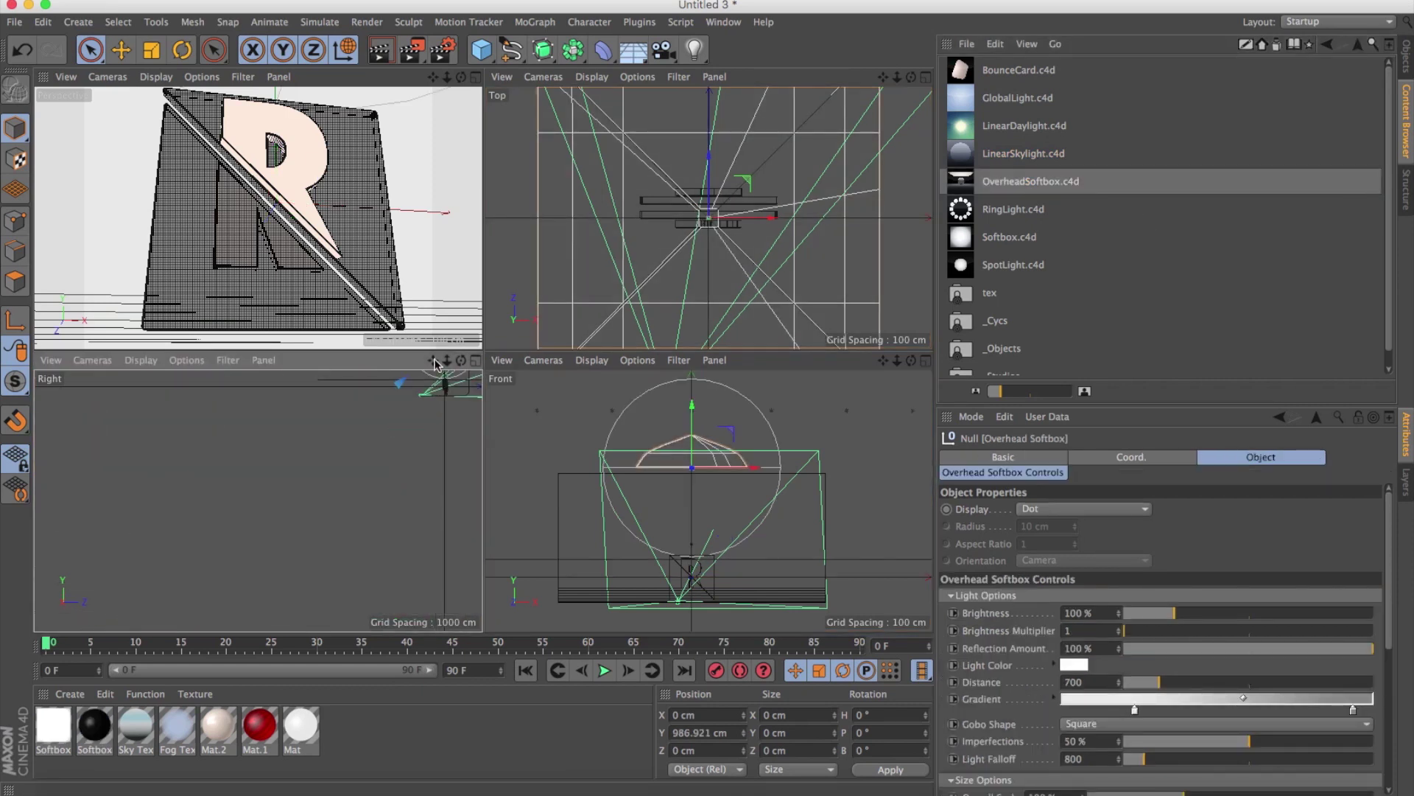
{"action": "left_click_drag", "start_coordinate": [435, 363], "coordinate": [259, 500]}
{"action": "key", "text": "o"}
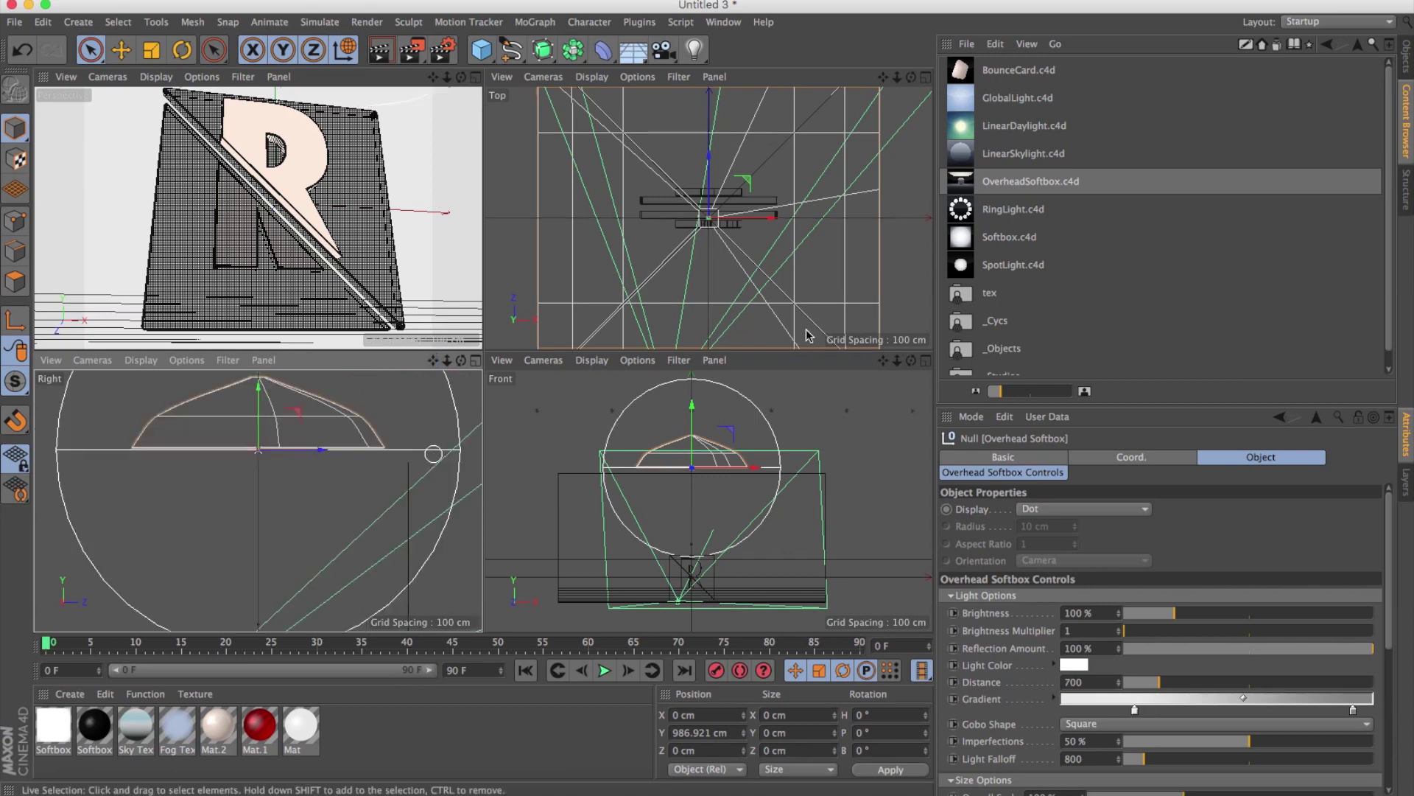
Hide the Skylight in the viewports and move the softbox to about Y 936.9 cm, Z 136.8 cm.
{"action": "left_click", "coordinate": [1405, 58]}
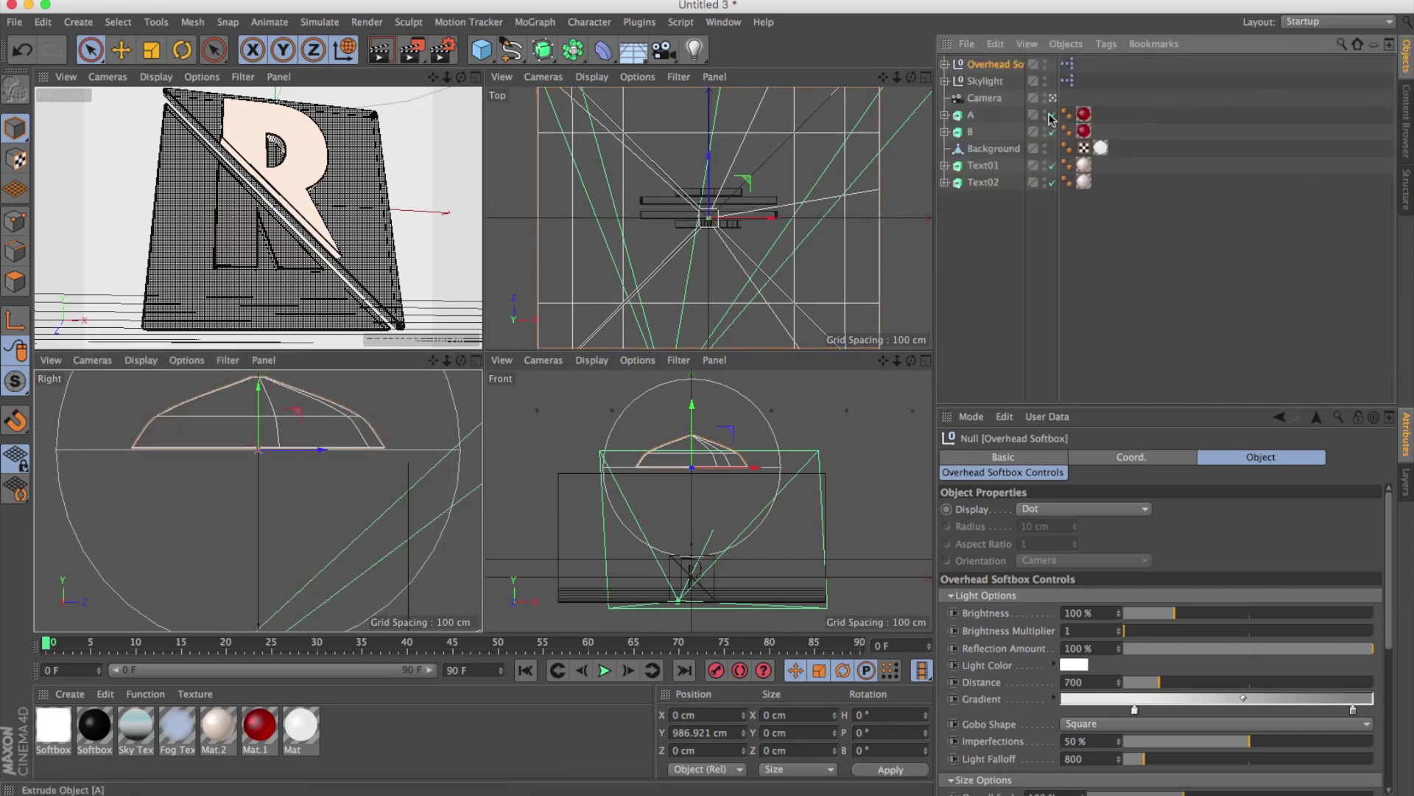
{"action": "left_click", "coordinate": [1045, 78]}
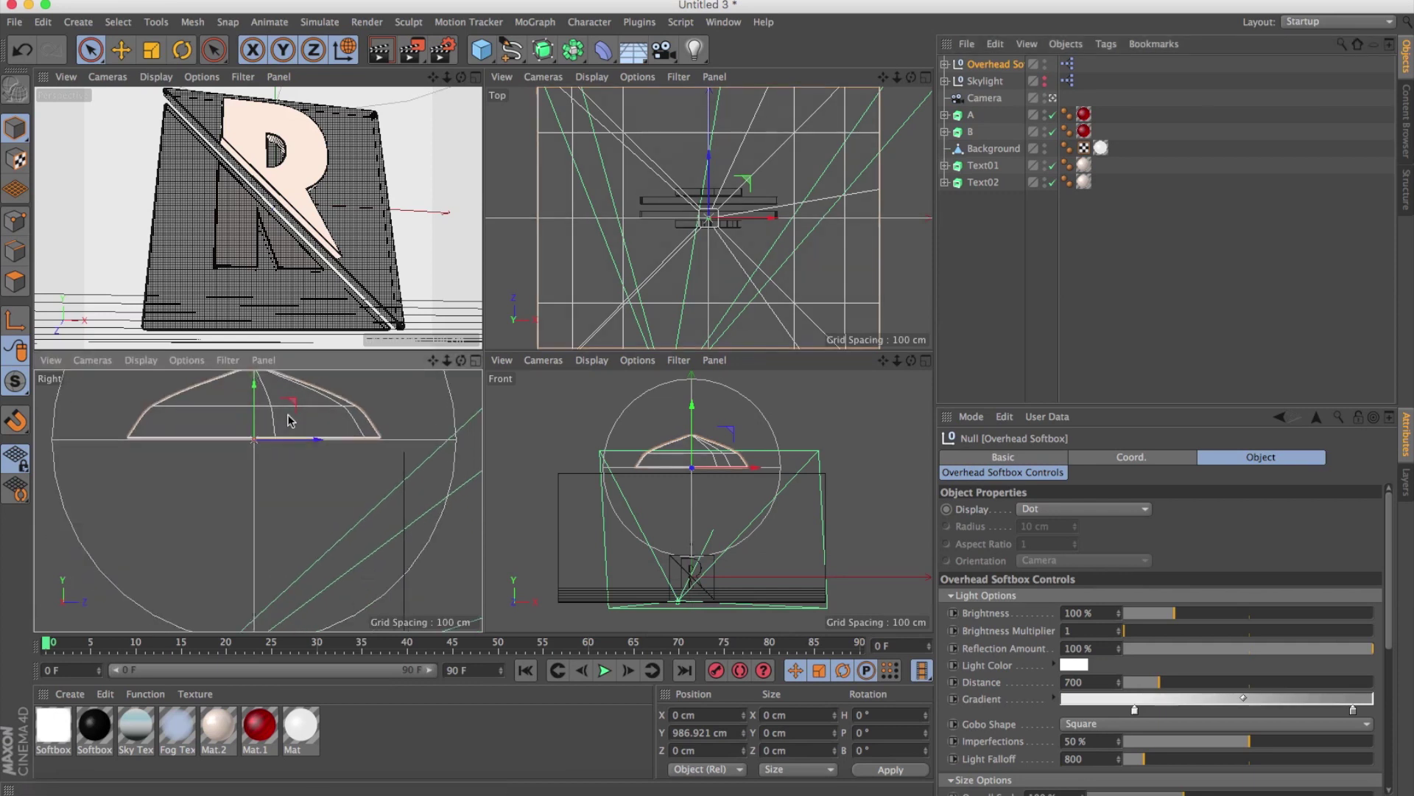
{"action": "mouse_move", "coordinate": [265, 413]}
{"action": "left_mouse_down"}
{"action": "mouse_move", "coordinate": [392, 412]}
{"action": "mouse_move", "coordinate": [328, 409]}
{"action": "left_mouse_up"}
{"action": "scroll", "coordinate": [338, 483], "scroll_direction": "down", "scroll_amount": 3}
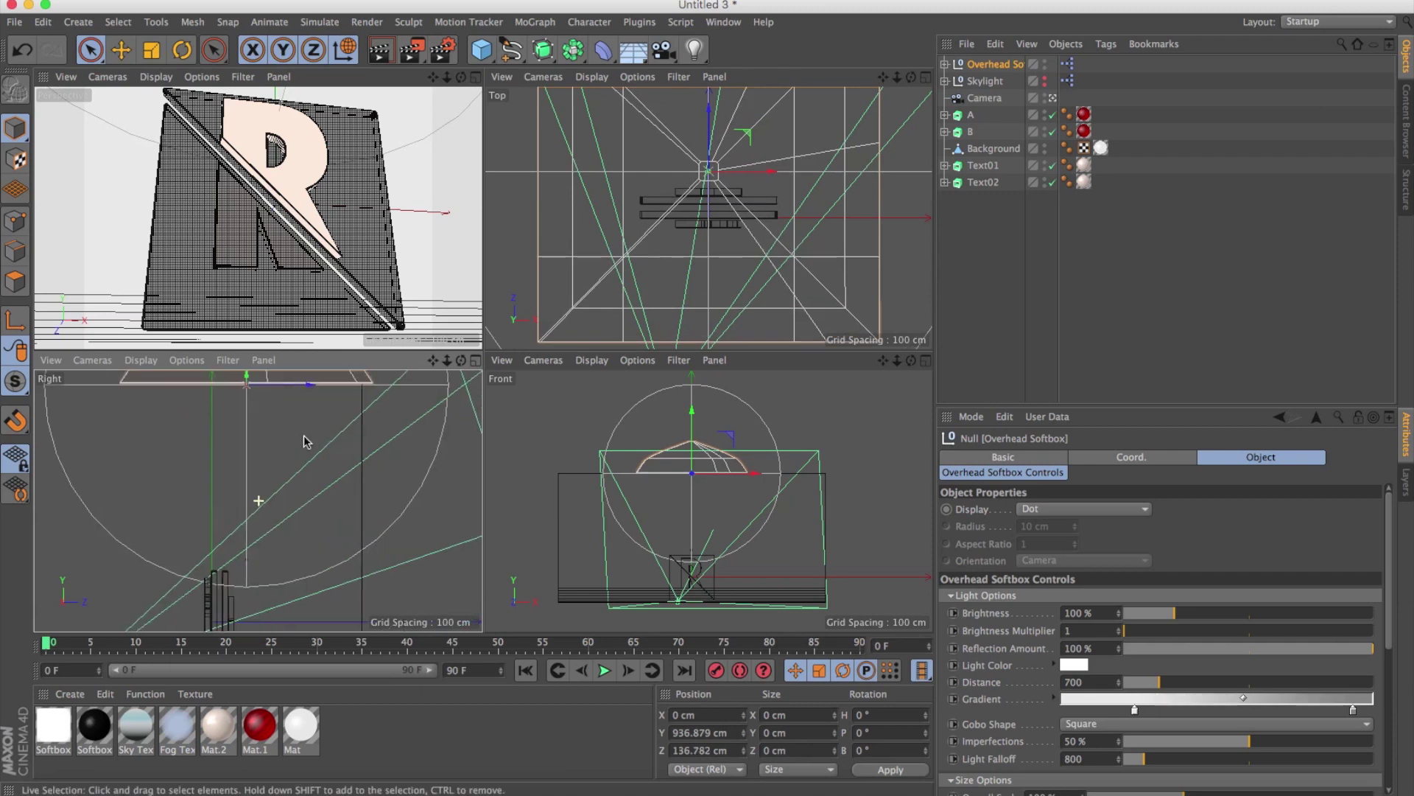
{"action": "middle_click_drag", "start_coordinate": [320, 456], "coordinate": [308, 482]}
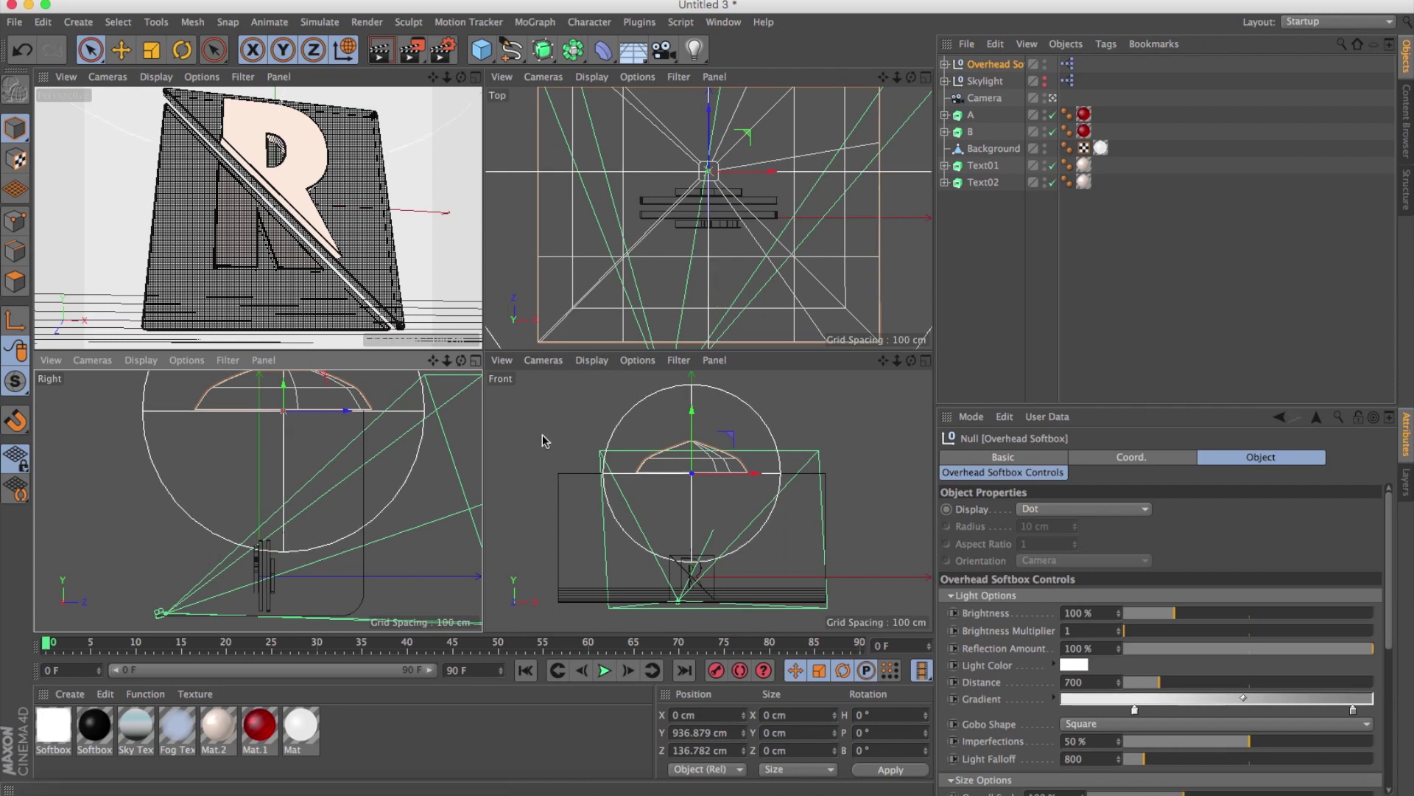
Push the Background further back along Z in the Right view.
{"action": "left_click", "coordinate": [987, 149]}
{"action": "left_click_drag", "start_coordinate": [322, 625], "coordinate": [253, 619]}
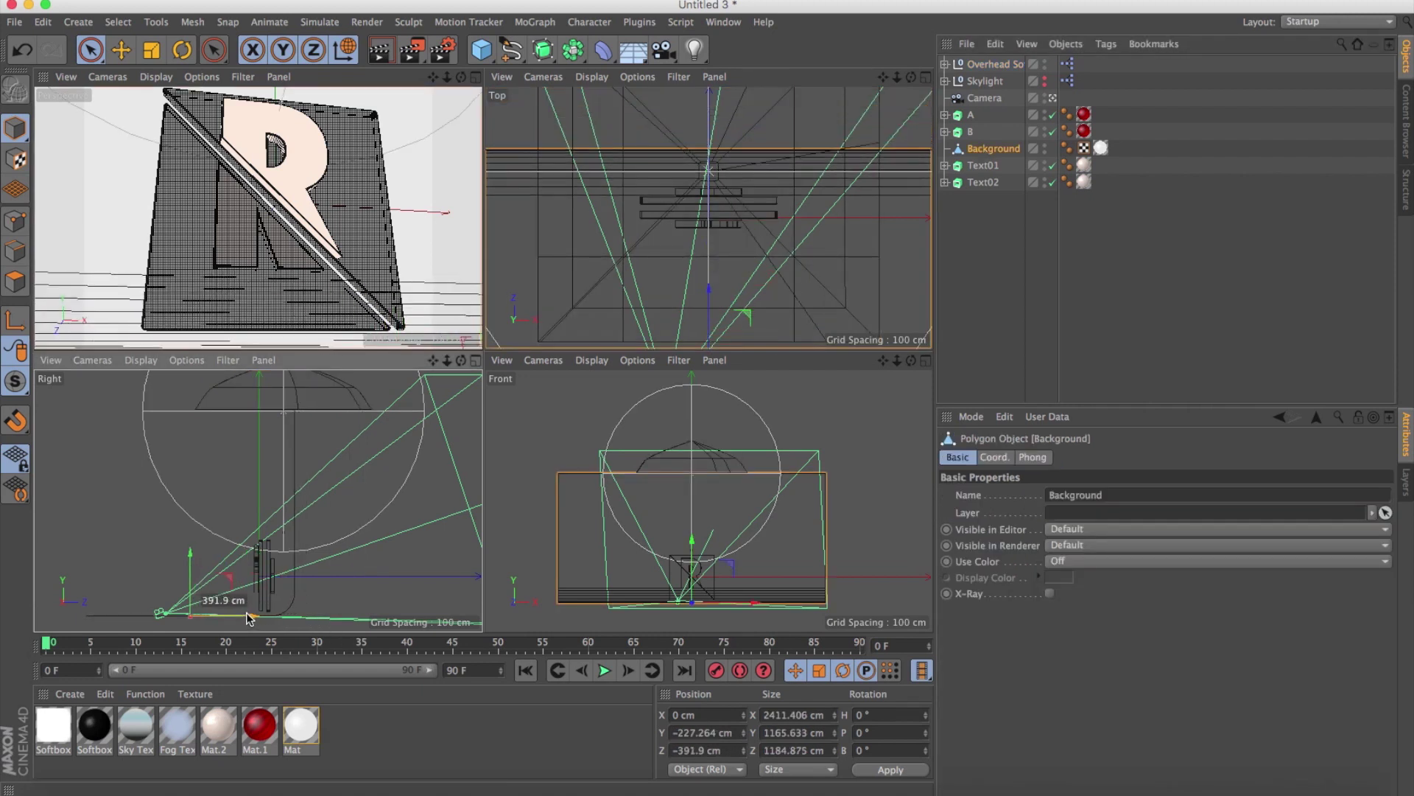
{"action": "left_click_drag", "start_coordinate": [254, 619], "coordinate": [250, 619]}
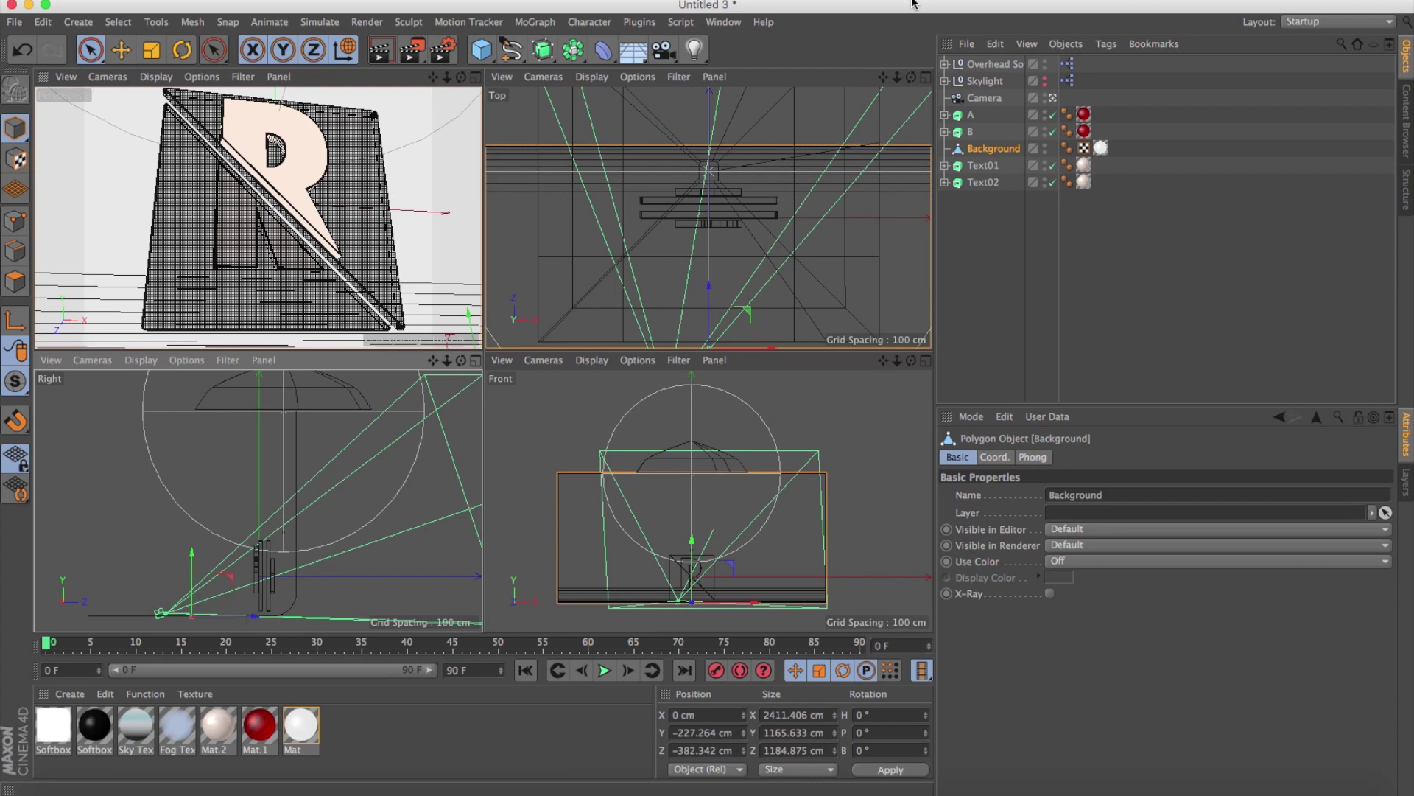
Move the Overhead Softbox forward, tilt it to about 23.5° pitch, and lower it to Y 812.6 cm.
{"action": "left_click", "coordinate": [324, 407]}
{"action": "left_click_drag", "start_coordinate": [343, 411], "coordinate": [260, 409]}
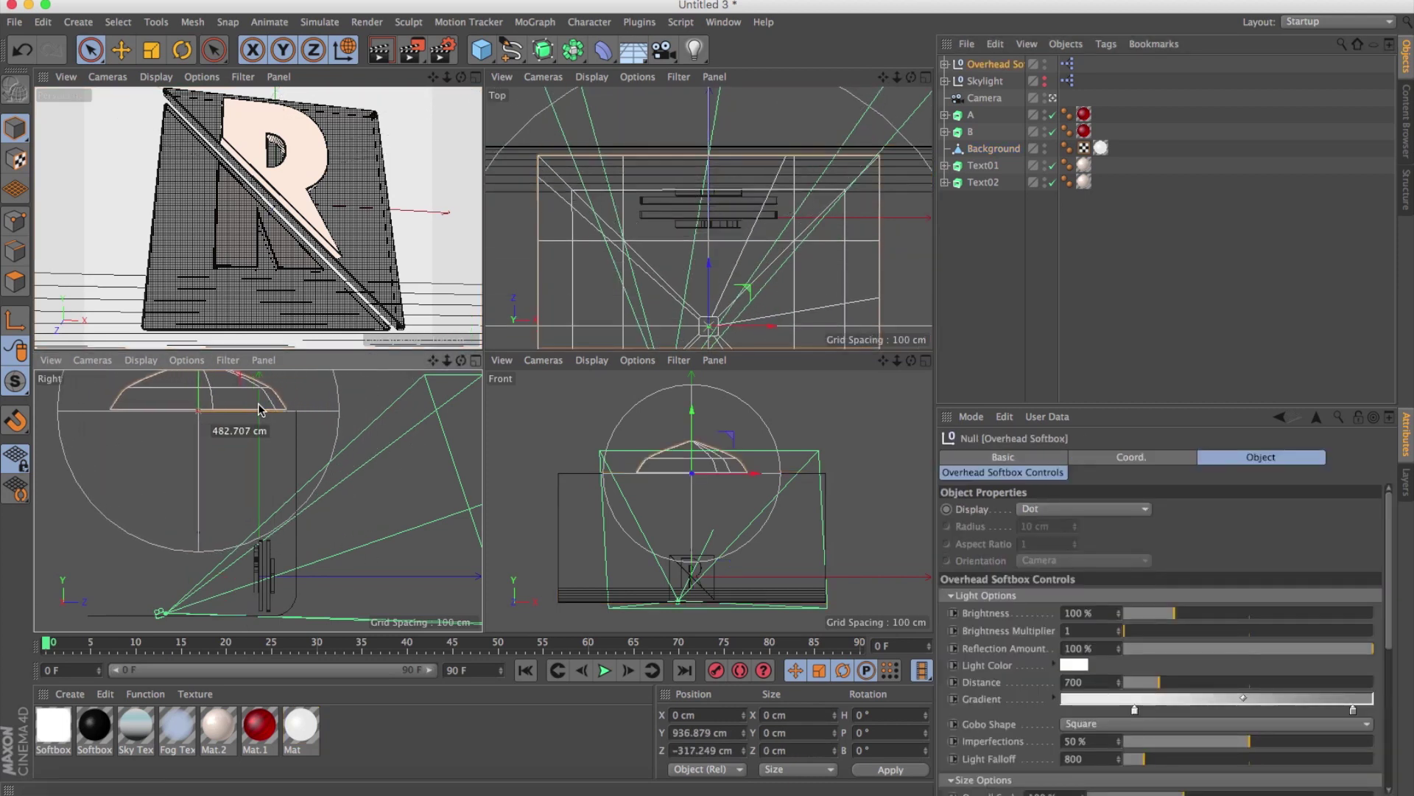
{"action": "left_click_drag", "start_coordinate": [259, 410], "coordinate": [246, 410]}
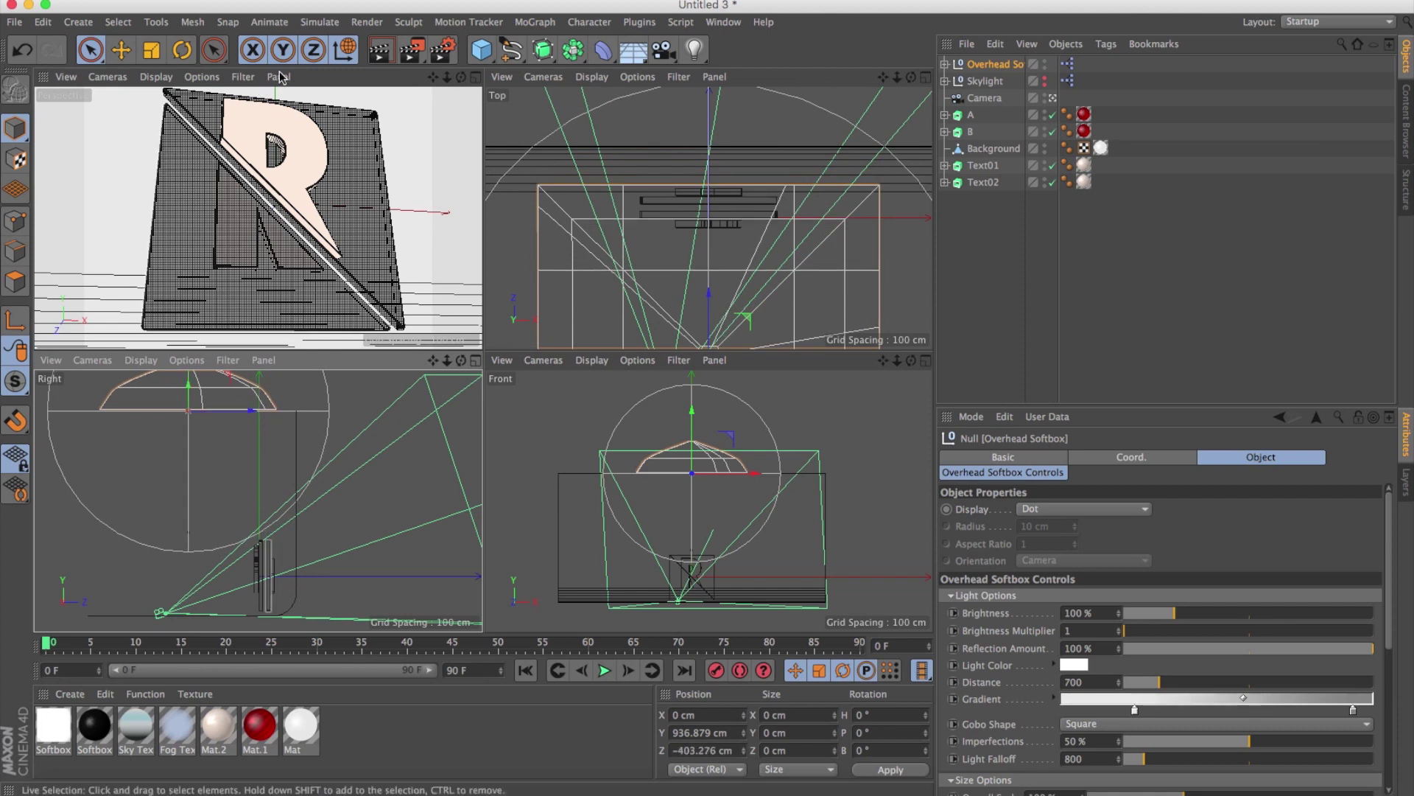
{"action": "left_click", "coordinate": [182, 50]}
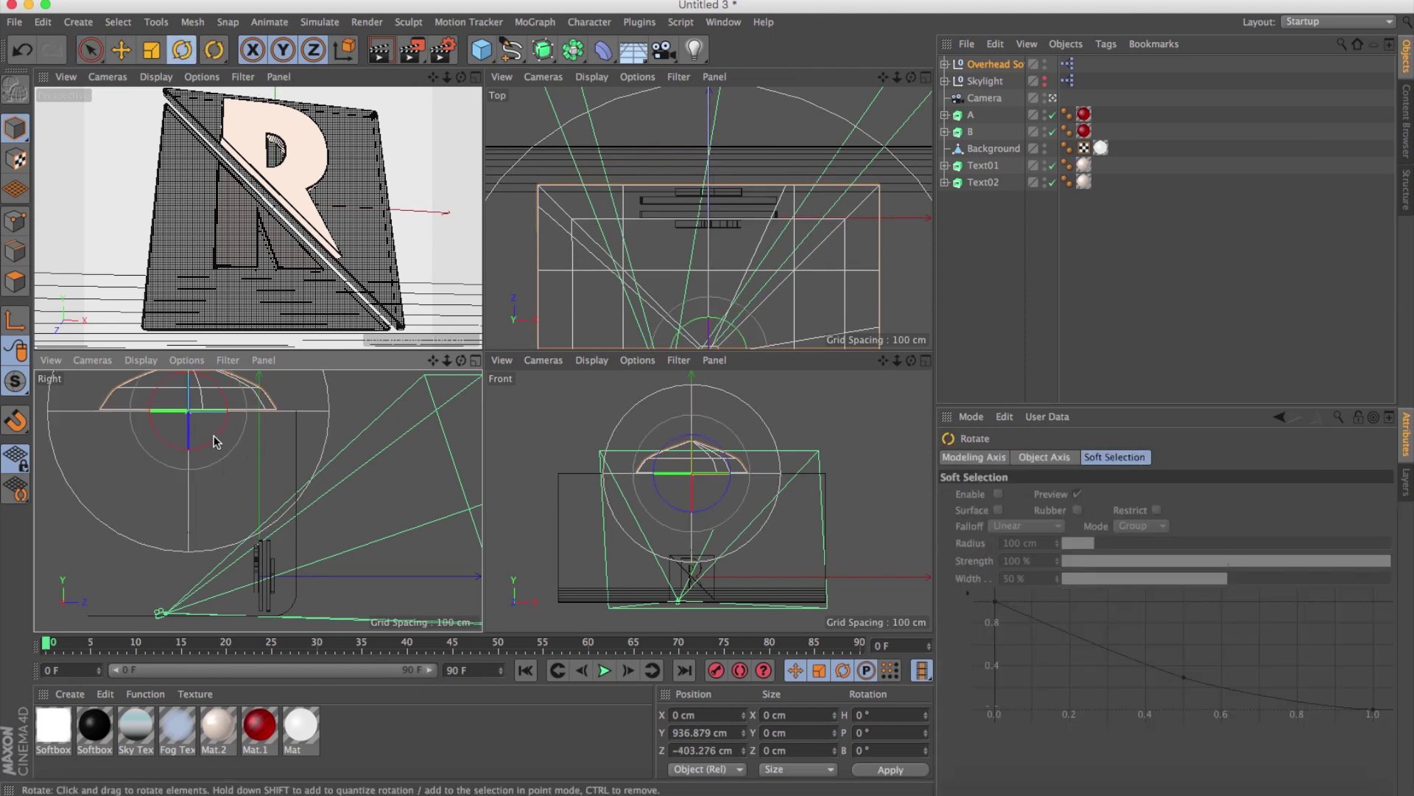
{"action": "left_click_drag", "start_coordinate": [214, 441], "coordinate": [219, 425]}
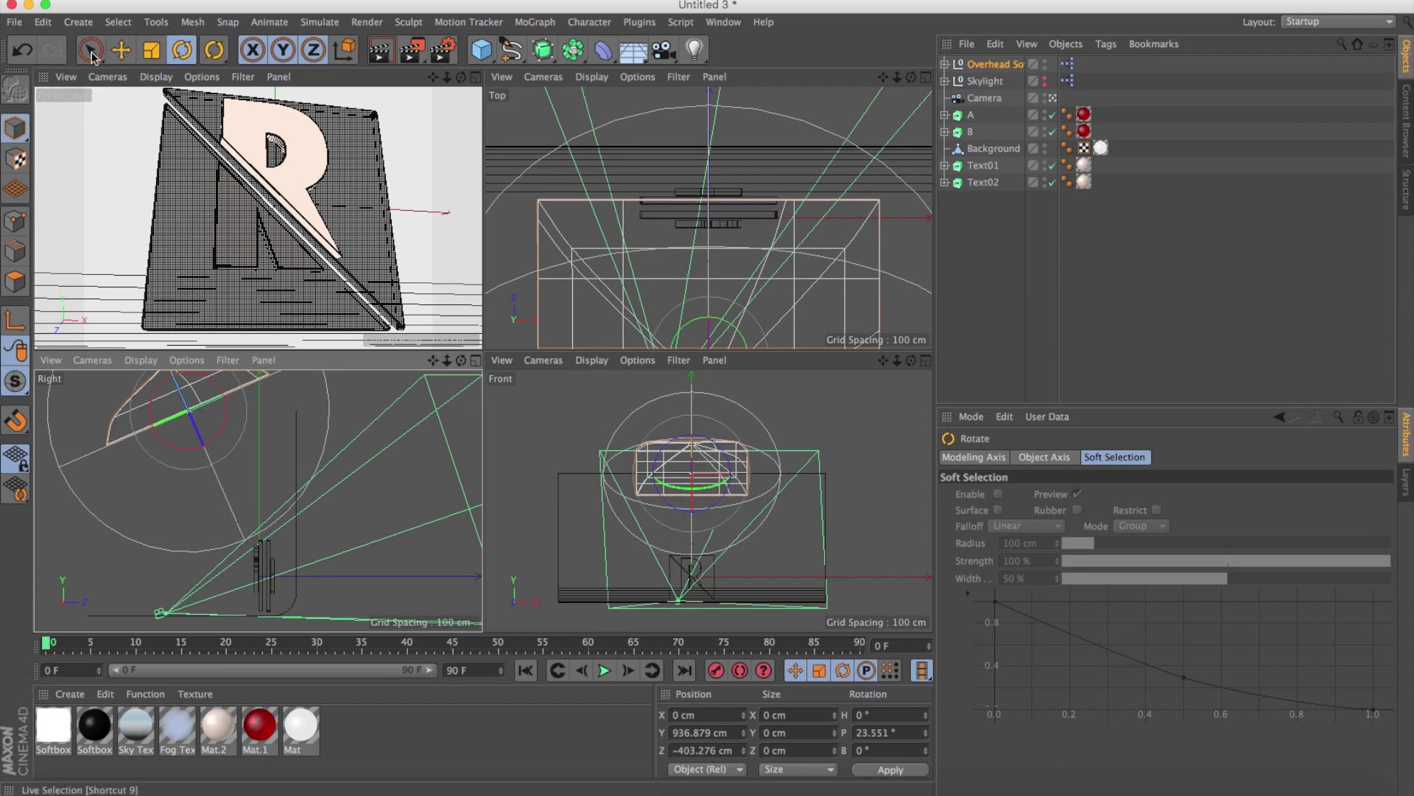
{"action": "key", "text": "space"}
{"action": "left_click_drag", "start_coordinate": [240, 386], "coordinate": [235, 400]}
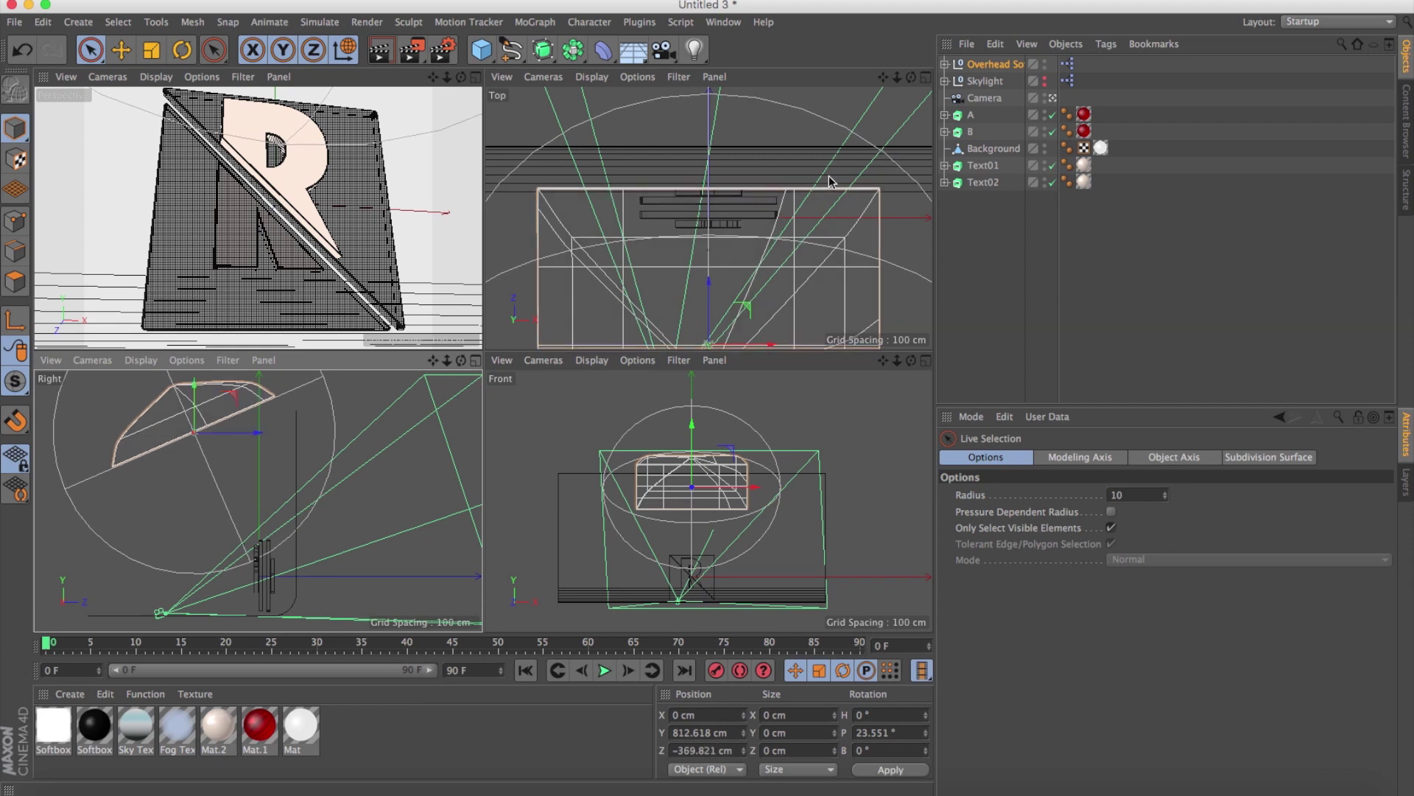
{"action": "left_click", "coordinate": [976, 66]}
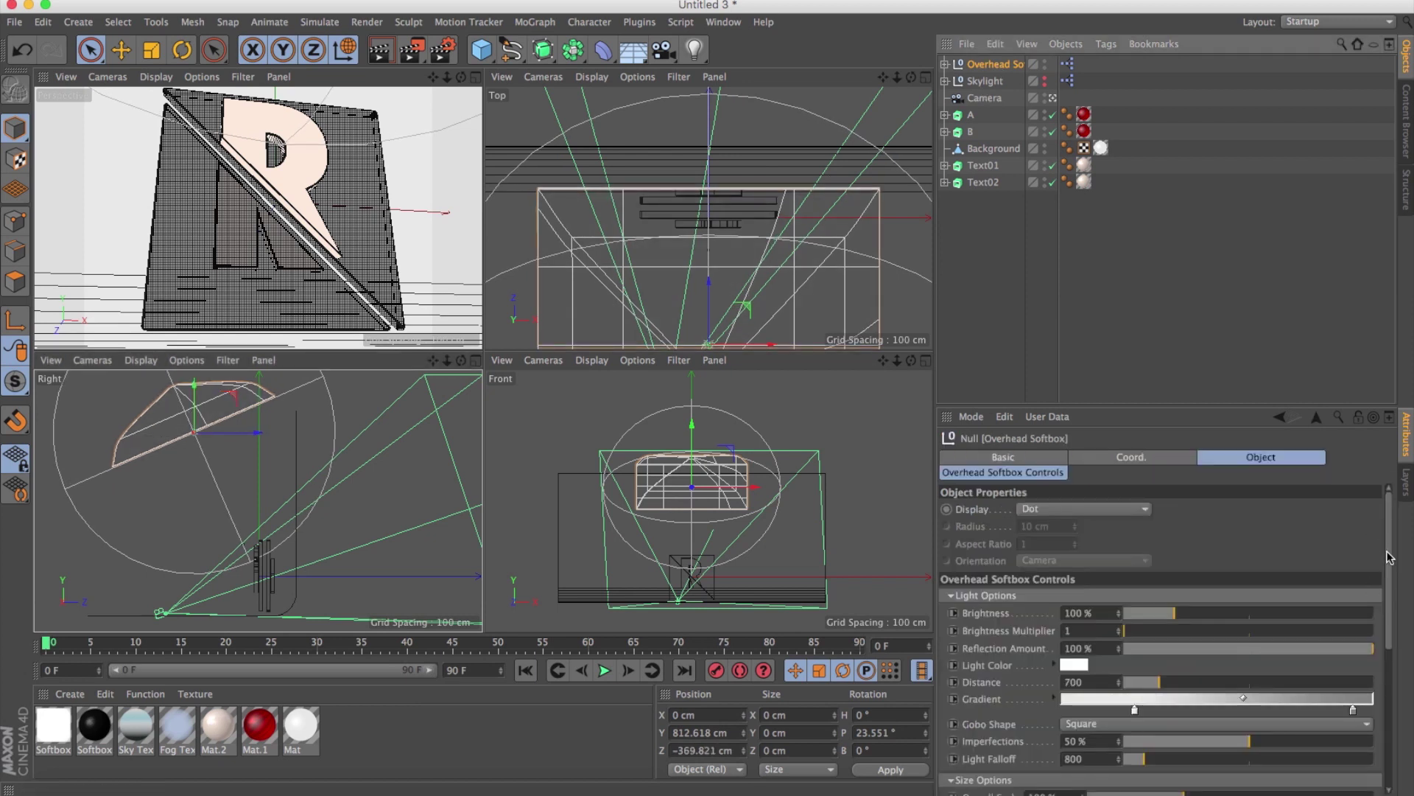
Set the Overhead Softbox's Shadow Type to None and render a perspective preview of the red R.
{"action": "scroll", "coordinate": [1390, 557], "scroll_direction": "down", "scroll_amount": 5}
{"action": "left_click", "coordinate": [1126, 602]}
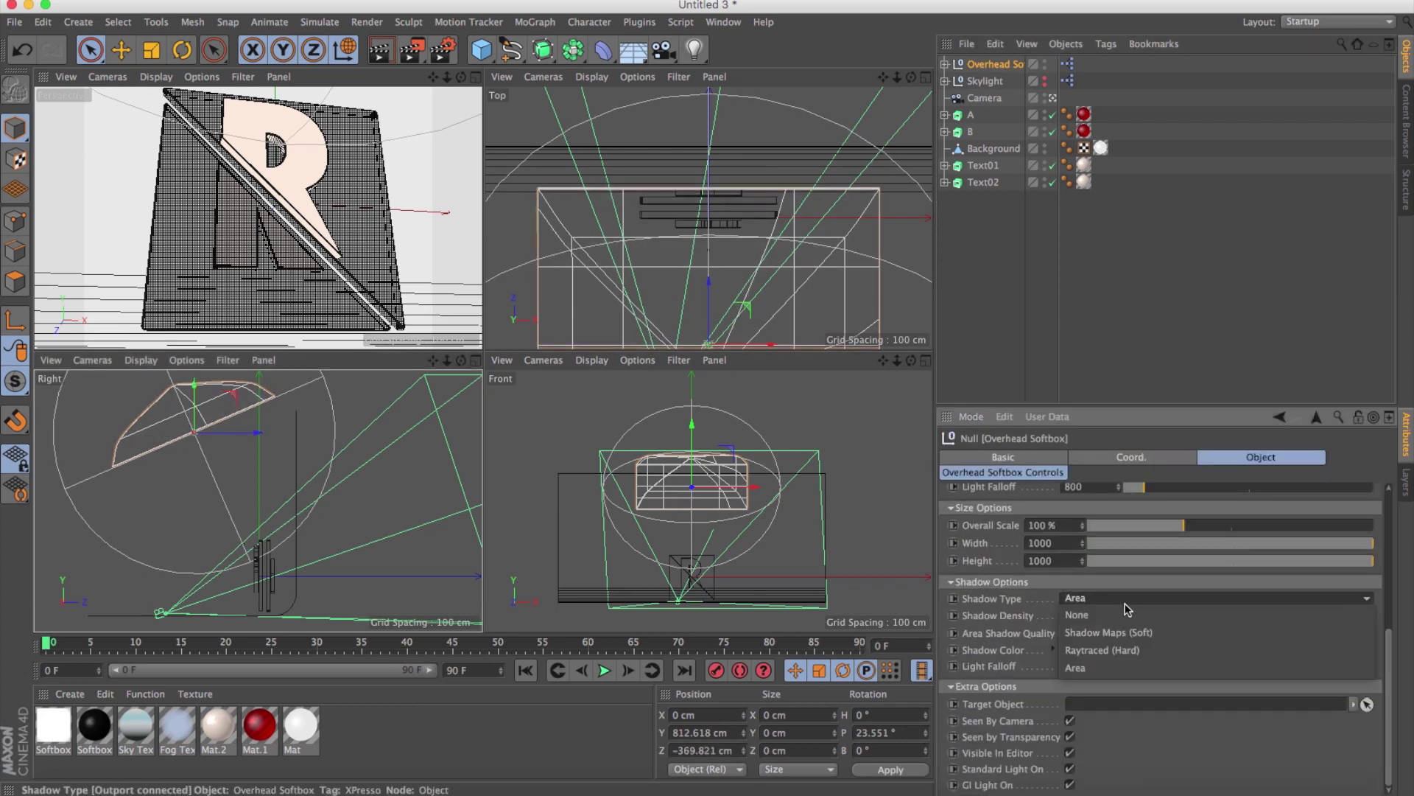
{"action": "left_click", "coordinate": [1133, 616]}
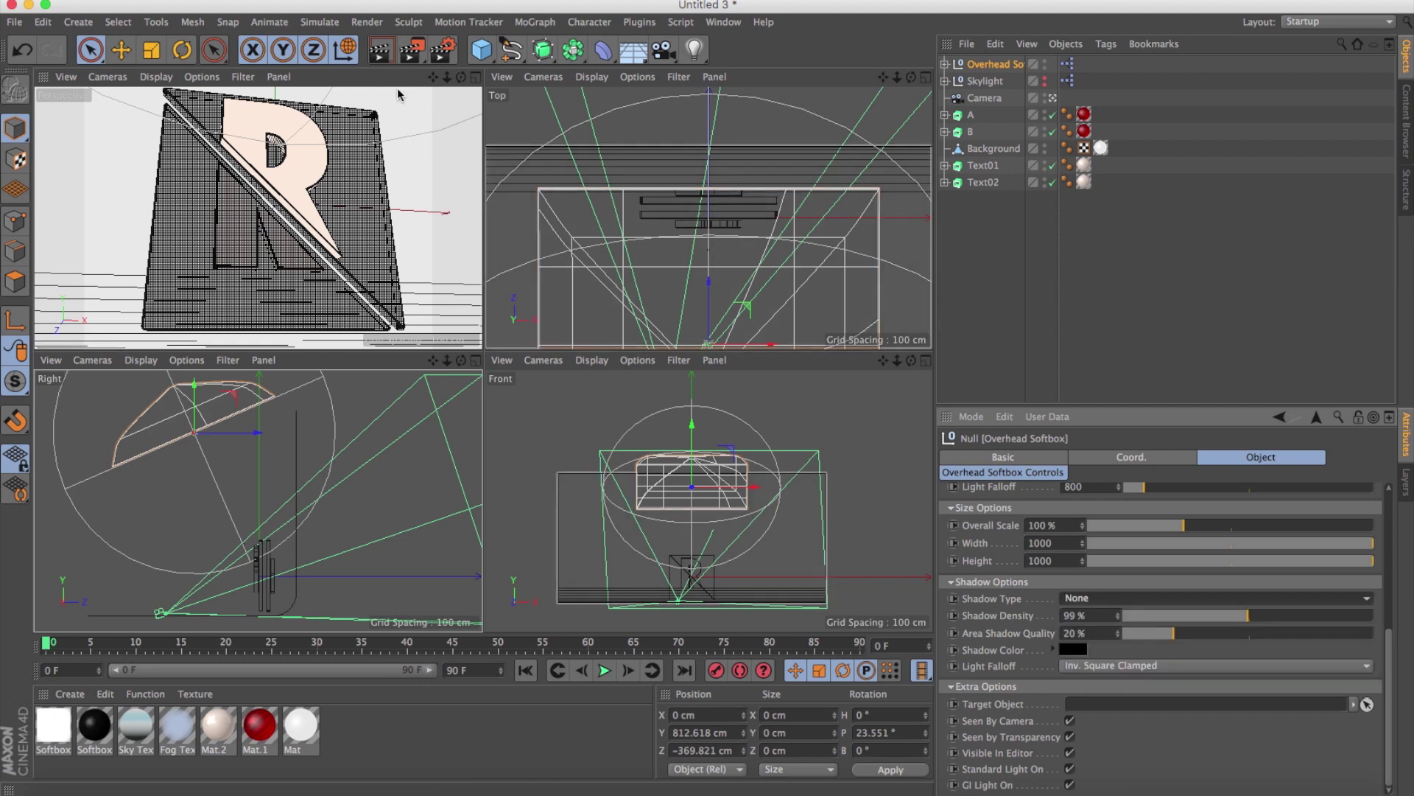
{"action": "left_click", "coordinate": [379, 49]}
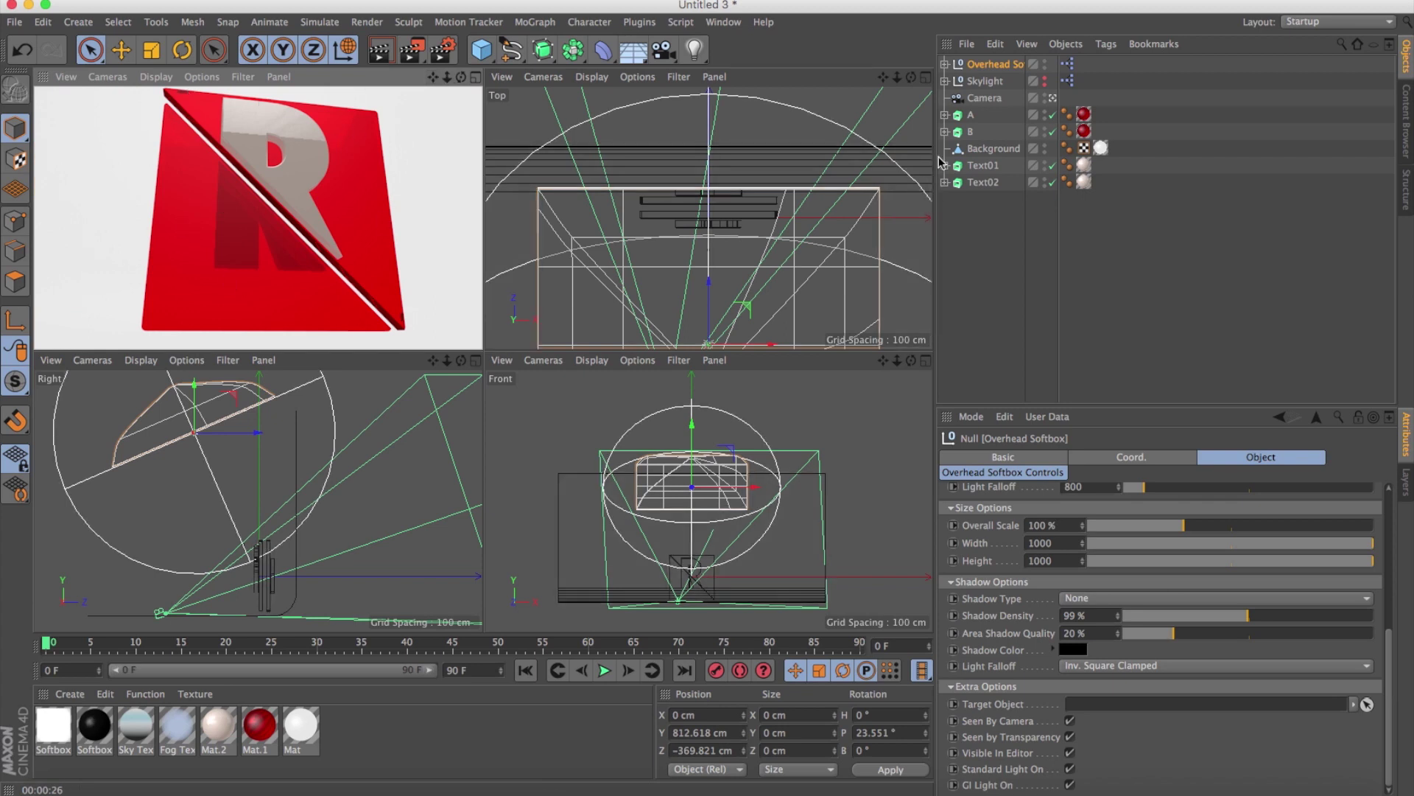
{"action": "left_click", "coordinate": [984, 98]}
Lower the Background about 220 cm and reframe the camera from below, pitched about 34.5°.
{"action": "mouse_move", "coordinate": [465, 81]}
{"action": "left_mouse_down"}
{"action": "mouse_move", "coordinate": [465, 100]}
{"action": "mouse_move", "coordinate": [437, 82]}
{"action": "left_mouse_up"}
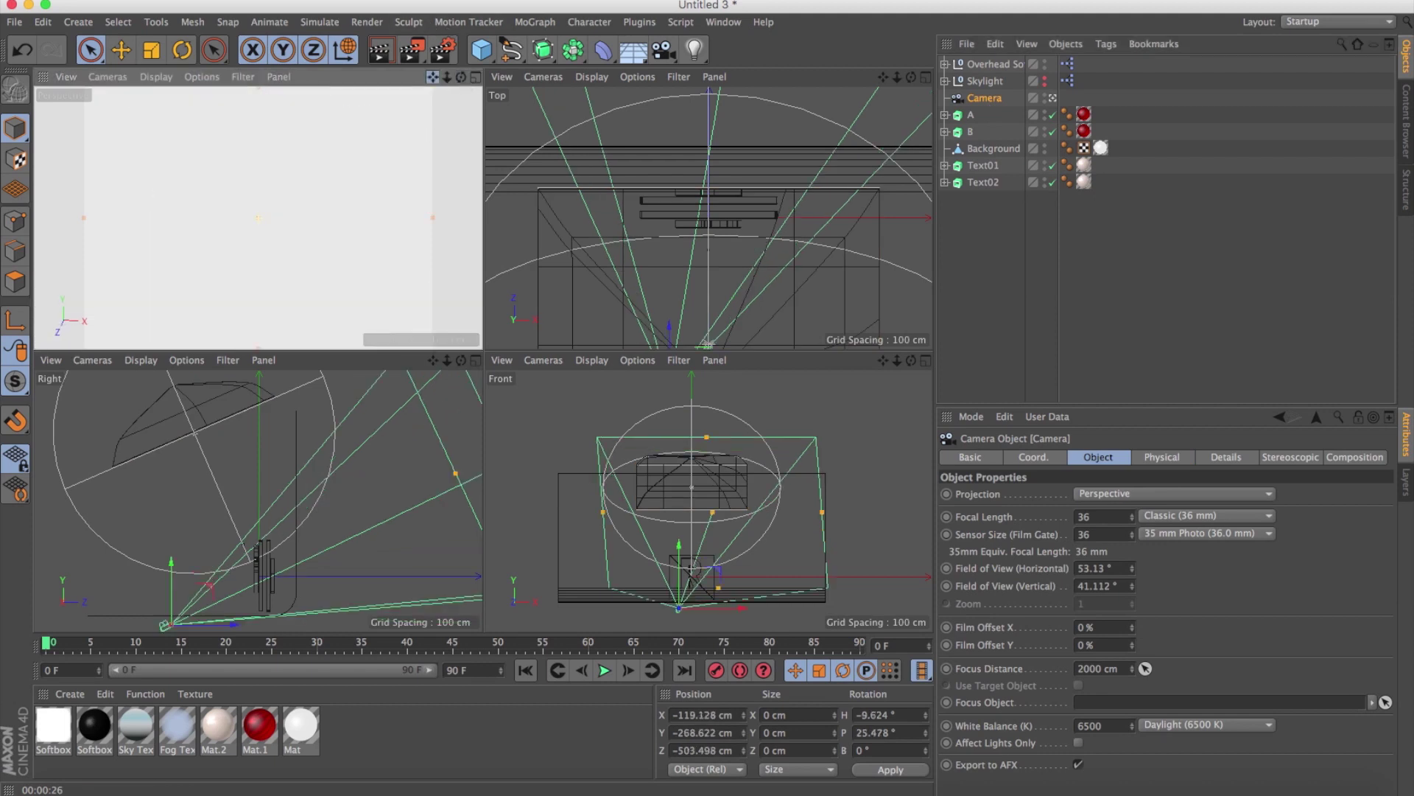
{"action": "left_click_drag", "start_coordinate": [437, 79], "coordinate": [440, 80]}
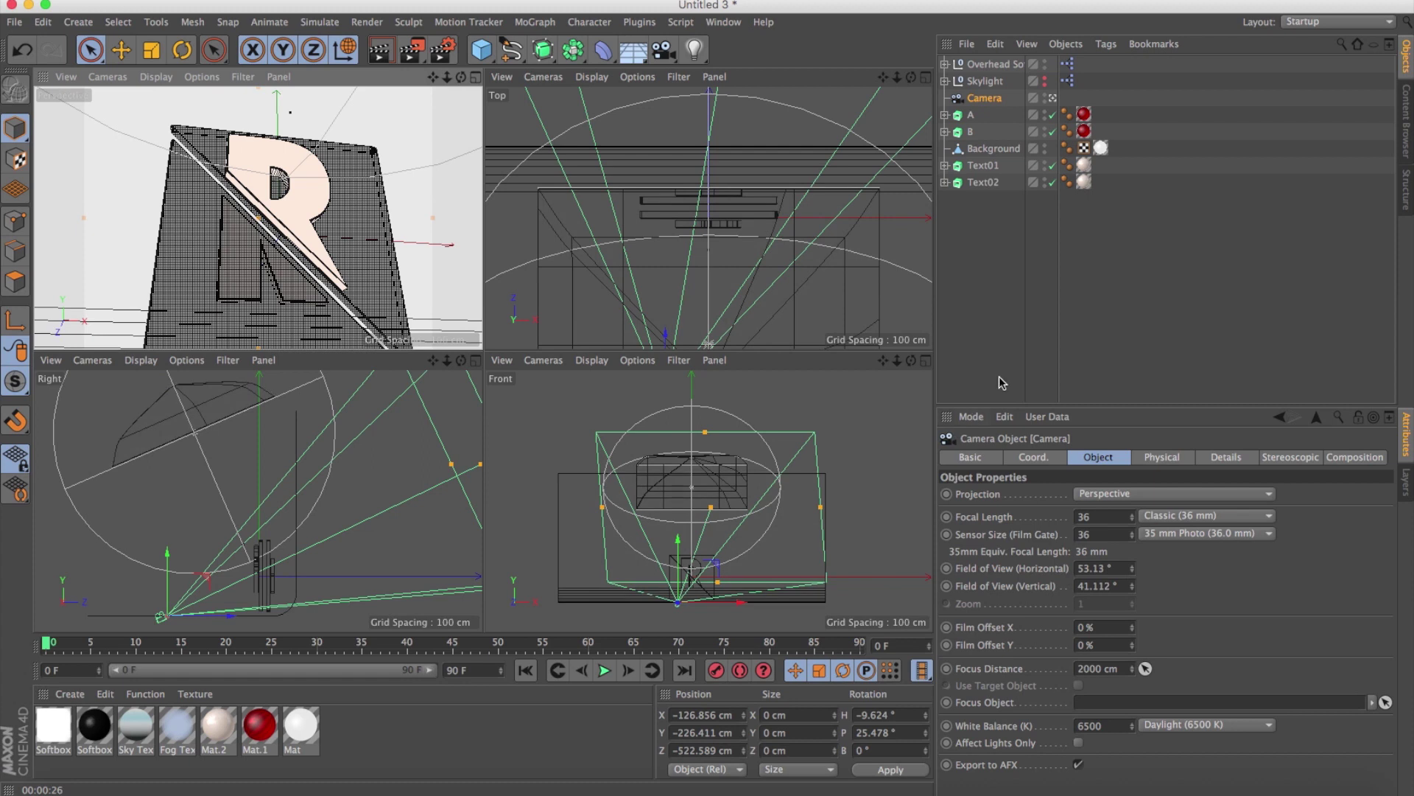
{"action": "left_click", "coordinate": [705, 477]}
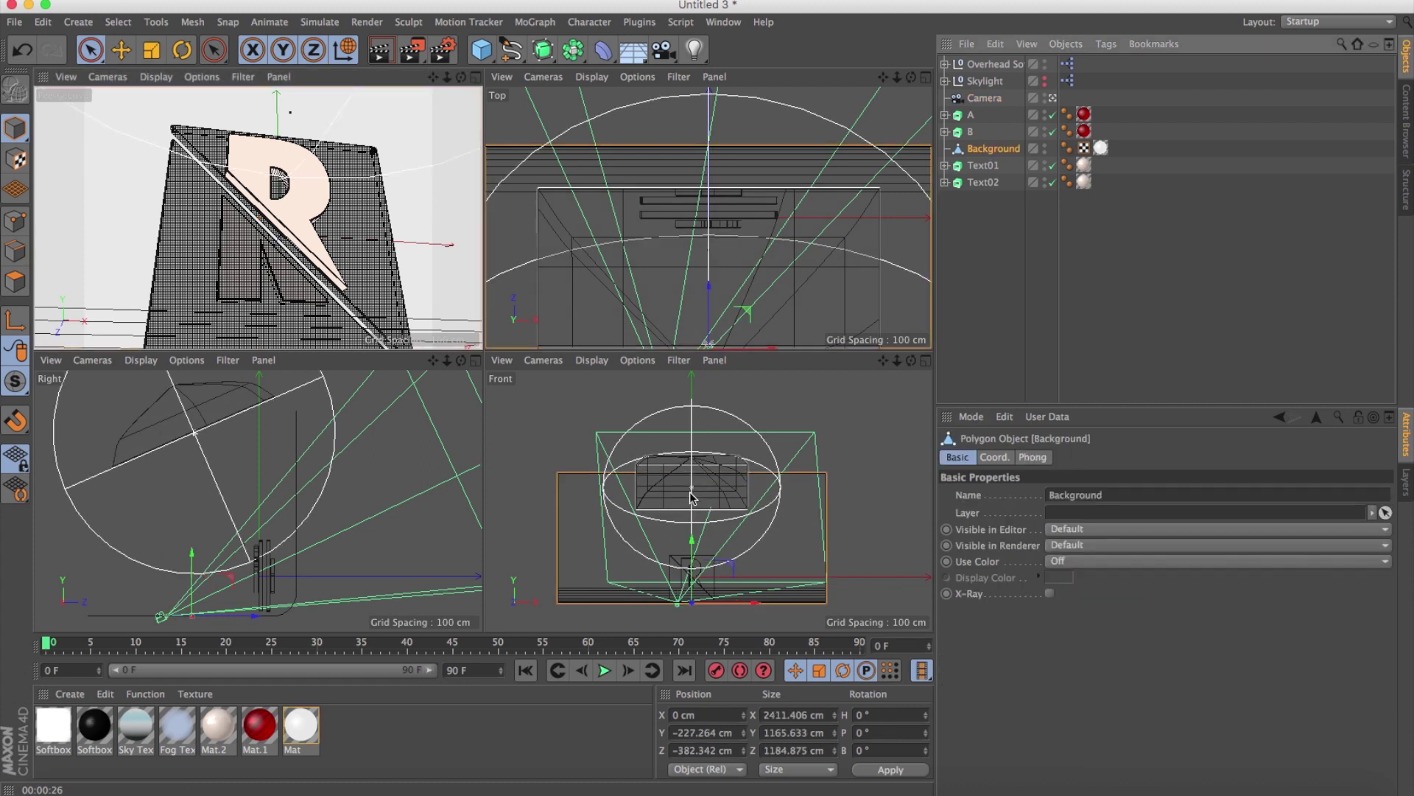
{"action": "left_click_drag", "start_coordinate": [693, 499], "coordinate": [692, 572]}
{"action": "left_click", "coordinate": [280, 435]}
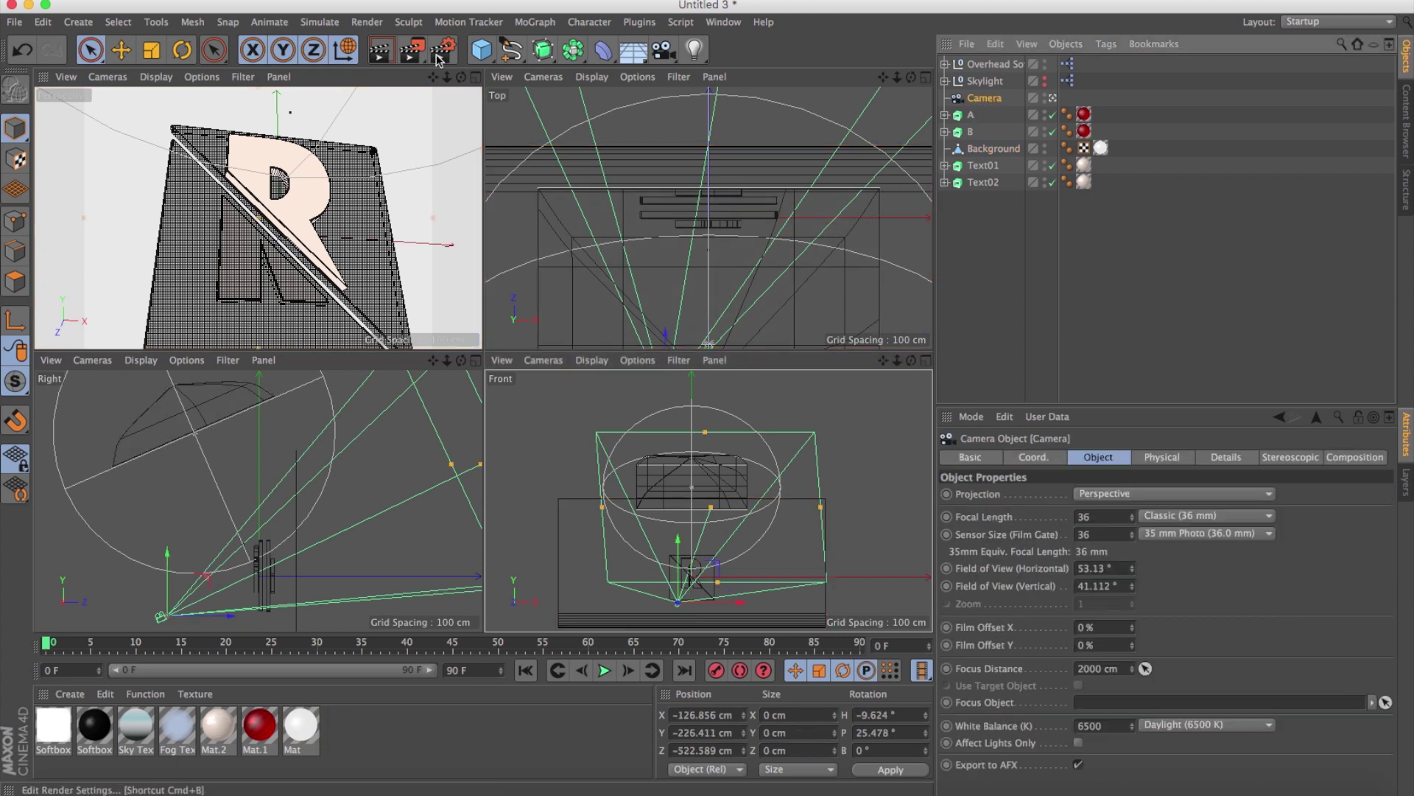
{"action": "mouse_move", "coordinate": [460, 77]}
{"action": "left_mouse_down"}
{"action": "mouse_move", "coordinate": [471, 81]}
{"action": "mouse_move", "coordinate": [214, 742]}
{"action": "left_mouse_up"}
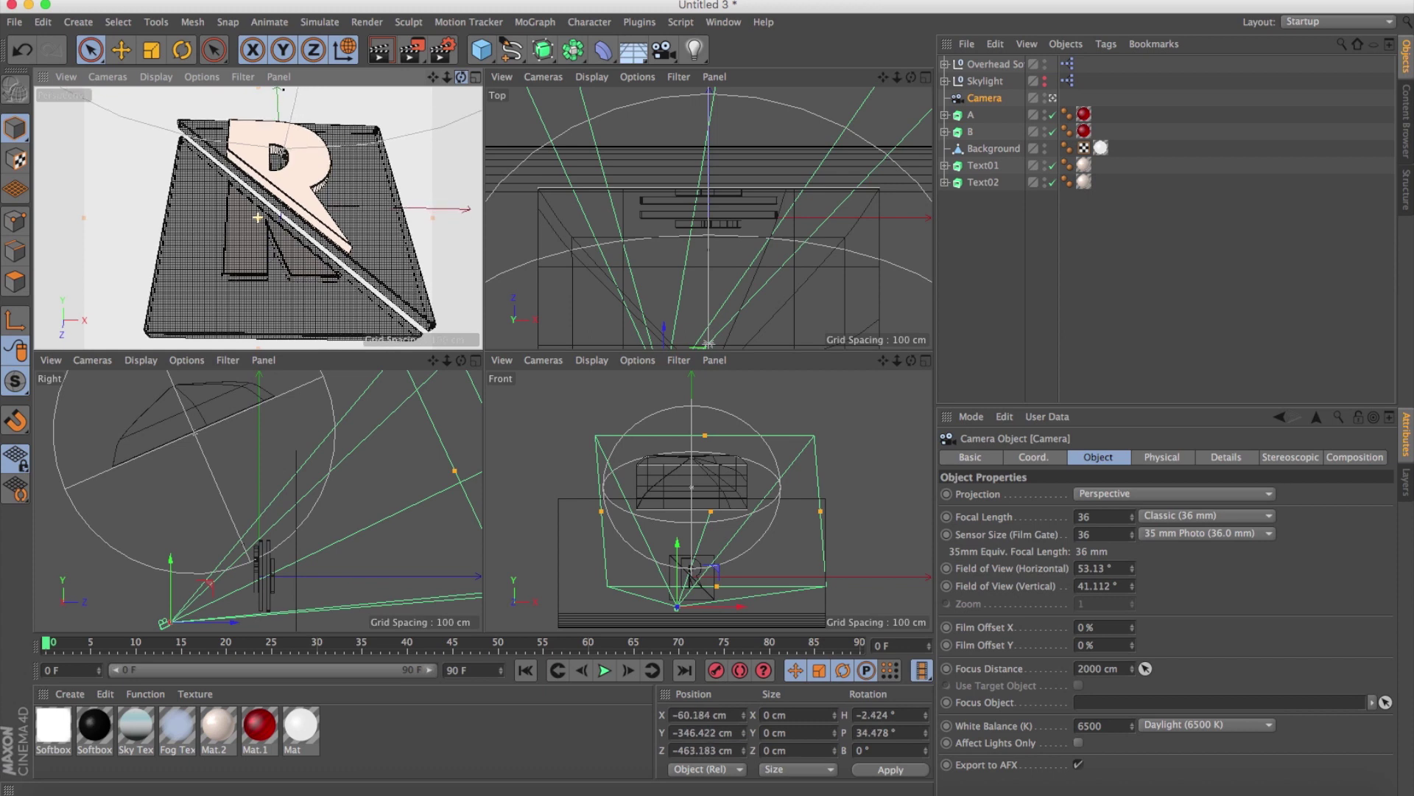
{"action": "double_click", "coordinate": [222, 727]}
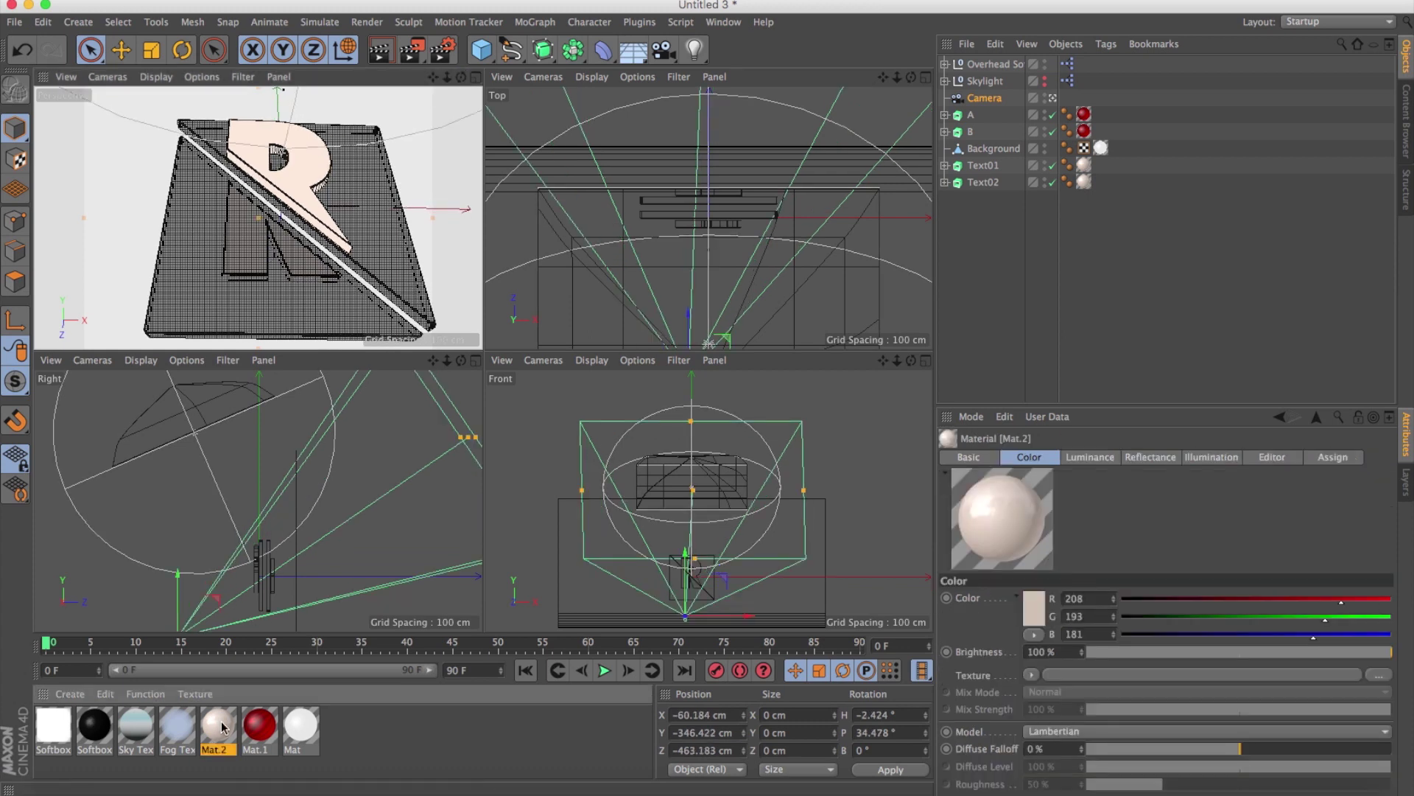
Set Mat.2's Color and Luminance colour both to near-white 240/232/226.
{"action": "left_click_drag", "start_coordinate": [460, 96], "coordinate": [792, 124]}
{"action": "left_click", "coordinate": [609, 298]}
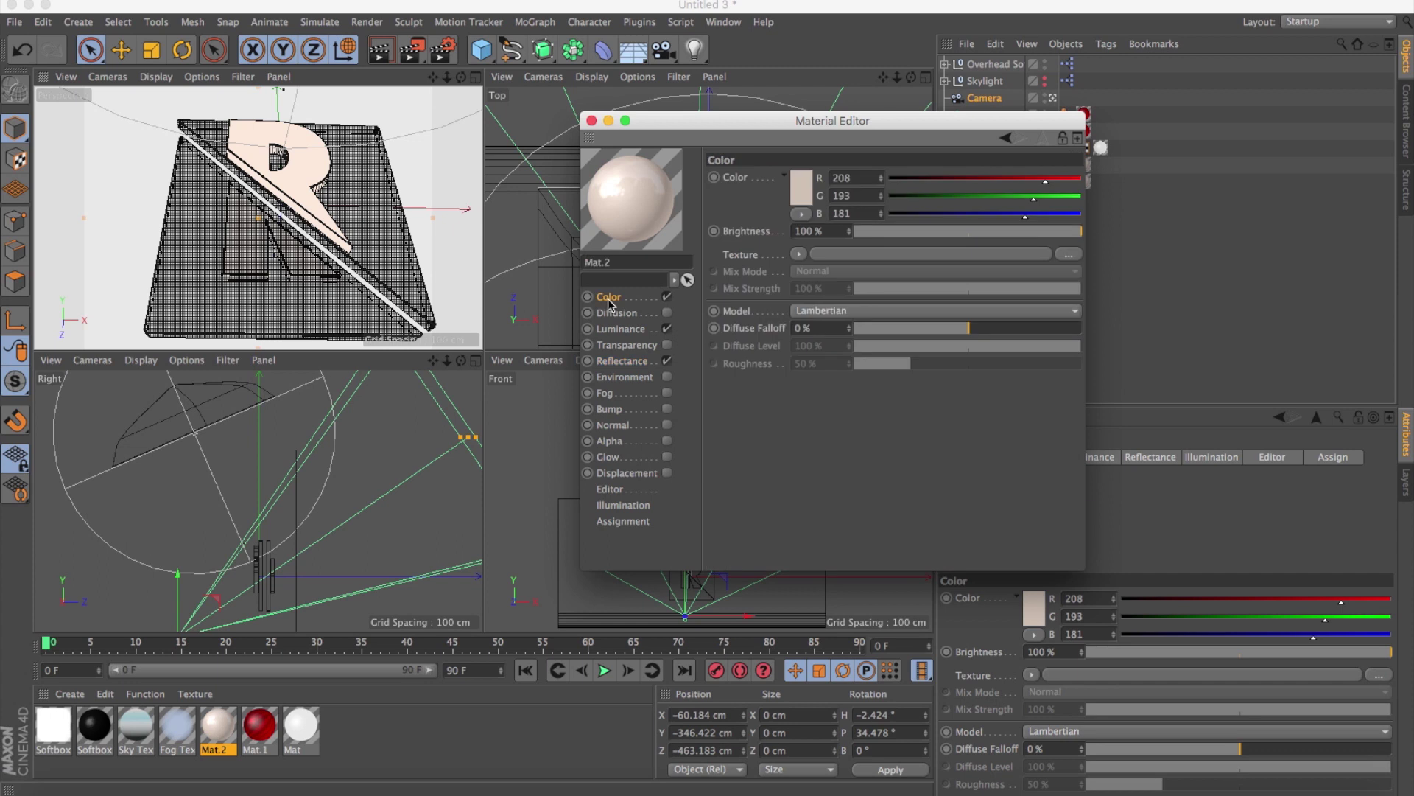
{"action": "left_click", "coordinate": [803, 203]}
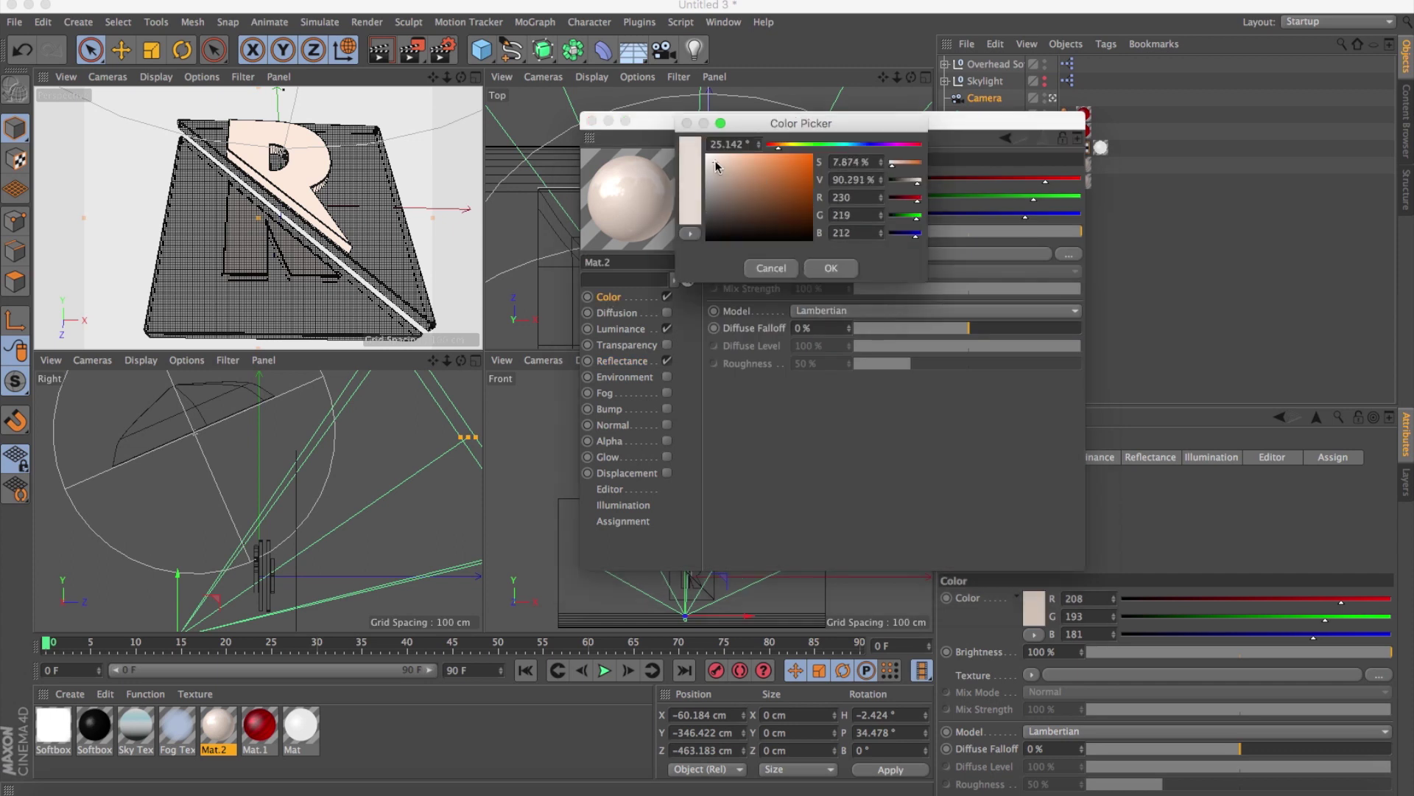
{"action": "left_click", "coordinate": [830, 268]}
{"action": "left_click", "coordinate": [784, 177]}
{"action": "left_click", "coordinate": [774, 250]}
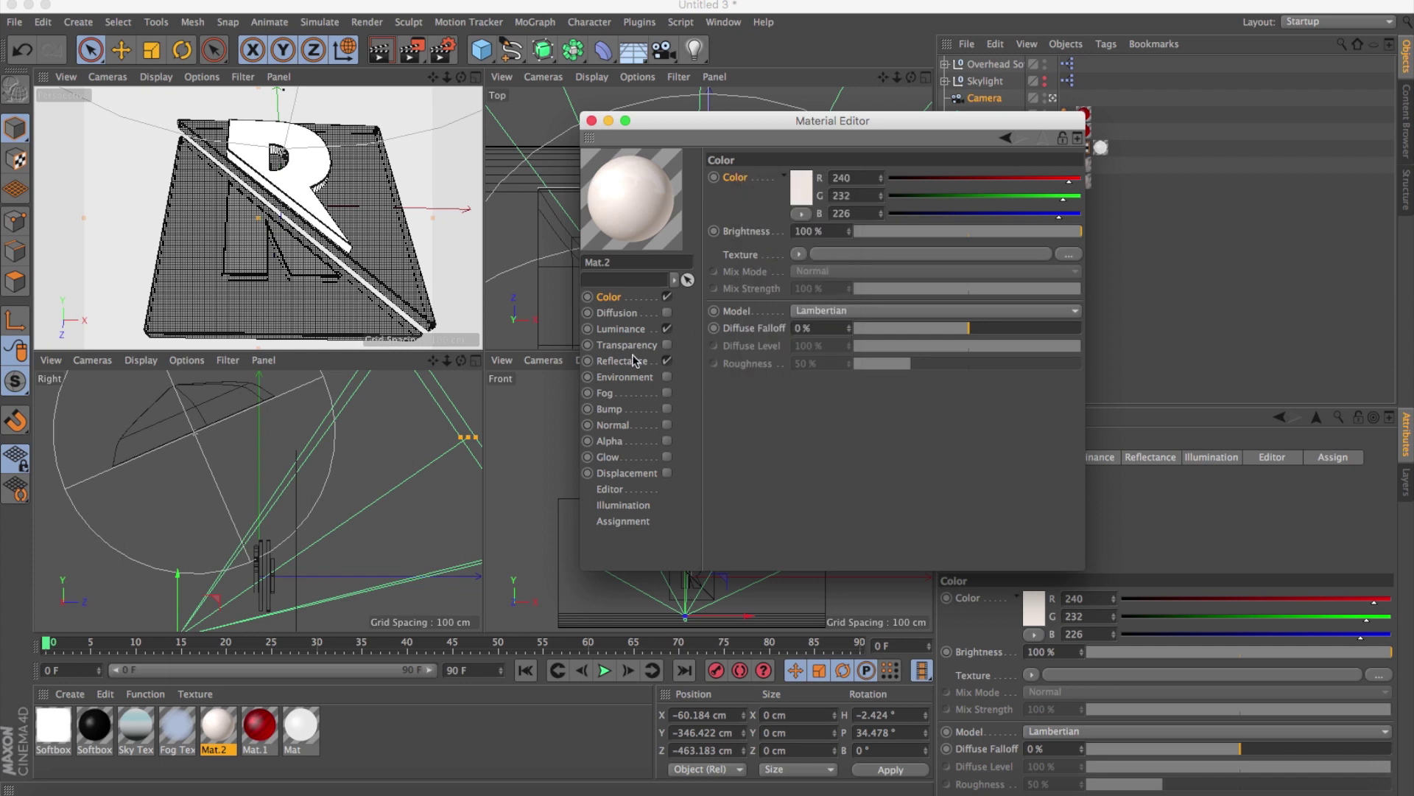
{"action": "left_click", "coordinate": [621, 329]}
{"action": "right_click", "coordinate": [745, 178]}
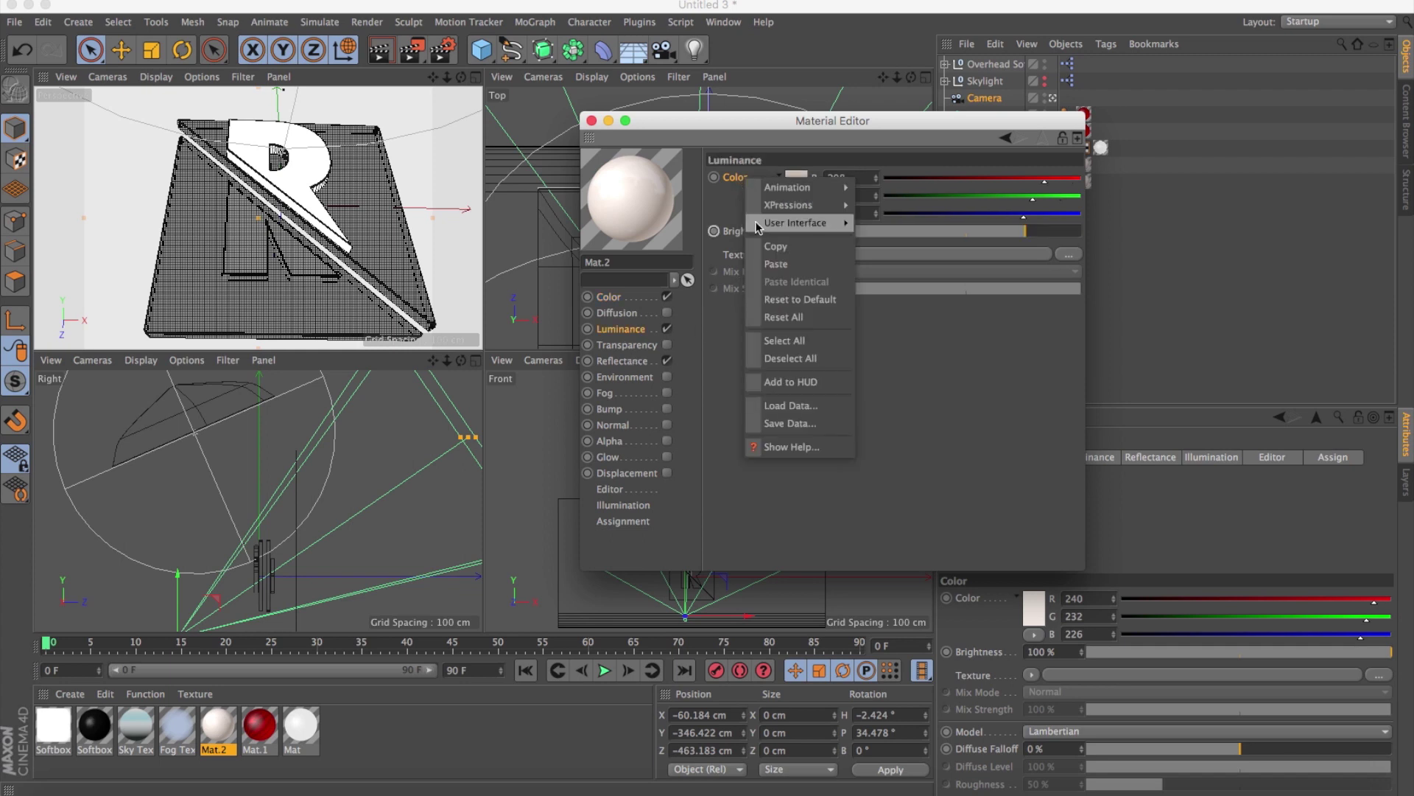
{"action": "left_click", "coordinate": [774, 268]}
{"action": "left_click", "coordinate": [592, 120]}
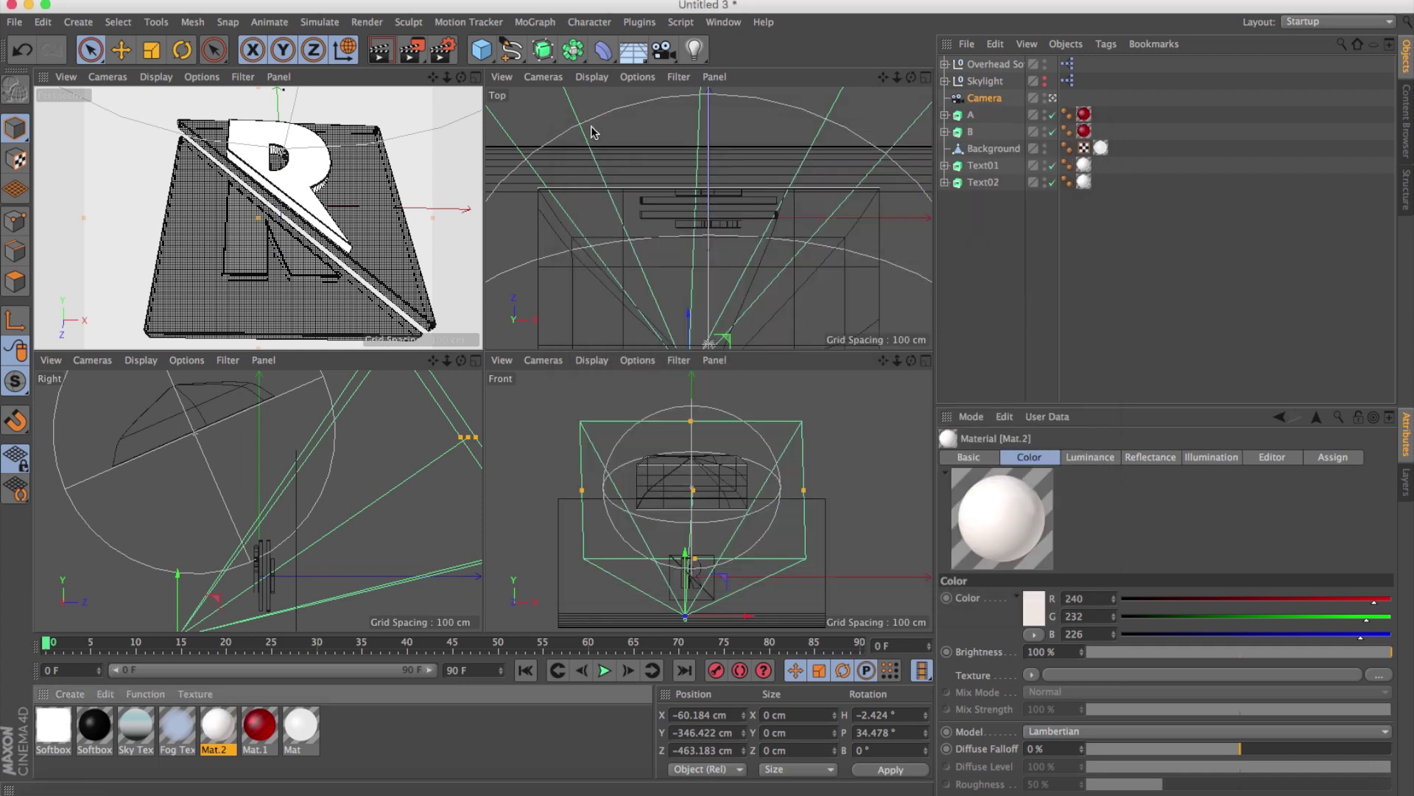
{"action": "left_click", "coordinate": [1407, 111]}
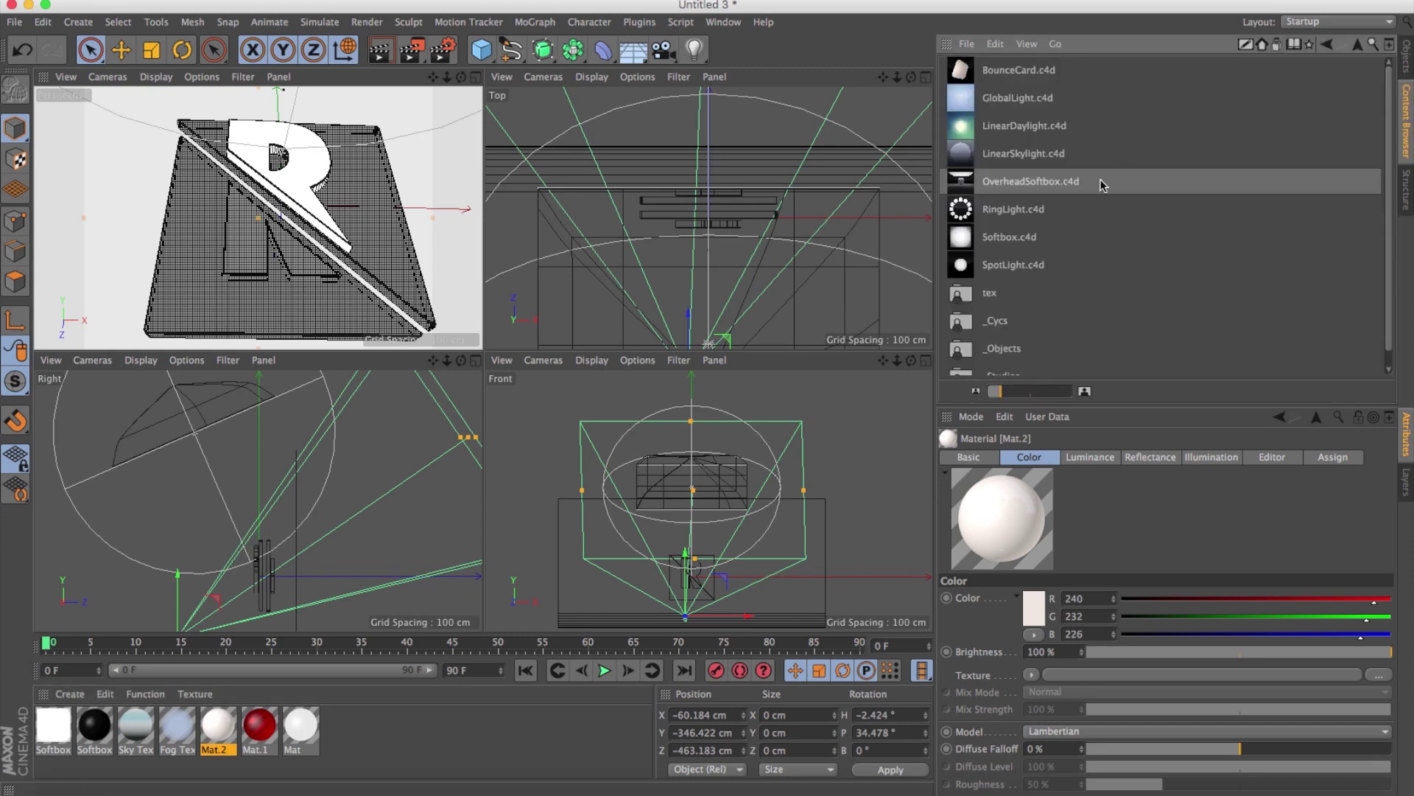
Review the Behance M NEWS NETWORK reference, then return to the Content Browser's top-level folders.
{"action": "left_click", "coordinate": [1359, 47]}
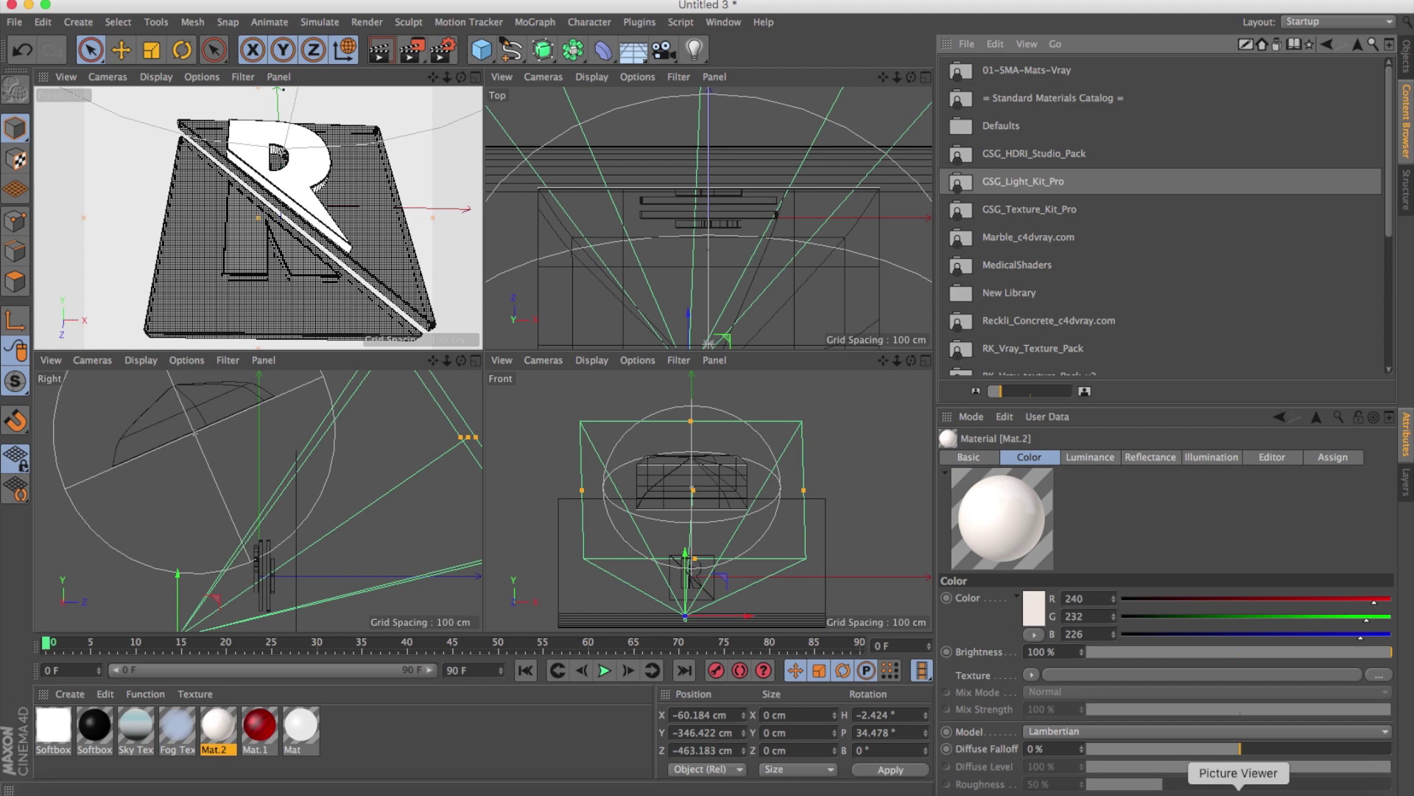
{"action": "left_click", "coordinate": [1303, 786]}
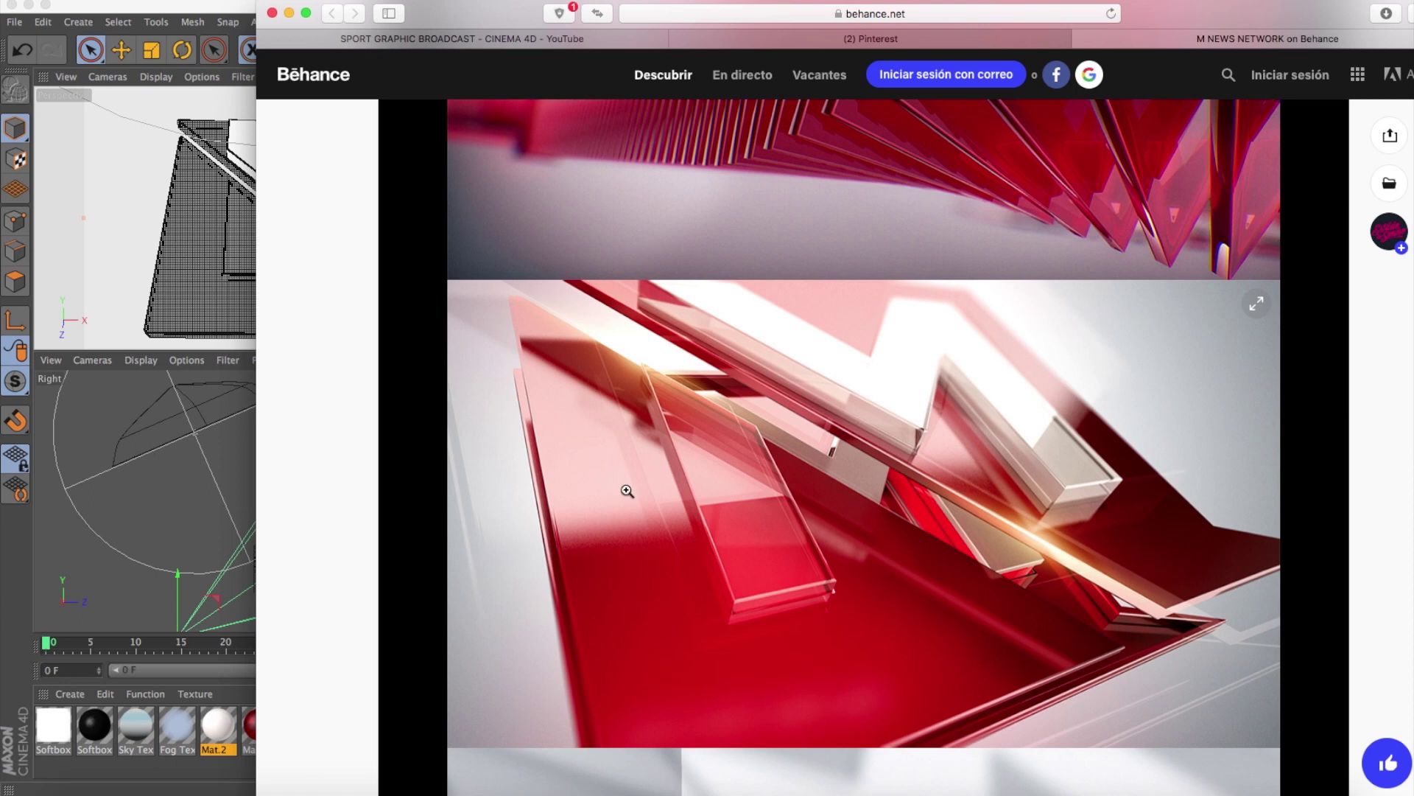
{"action": "left_click", "coordinate": [289, 14]}
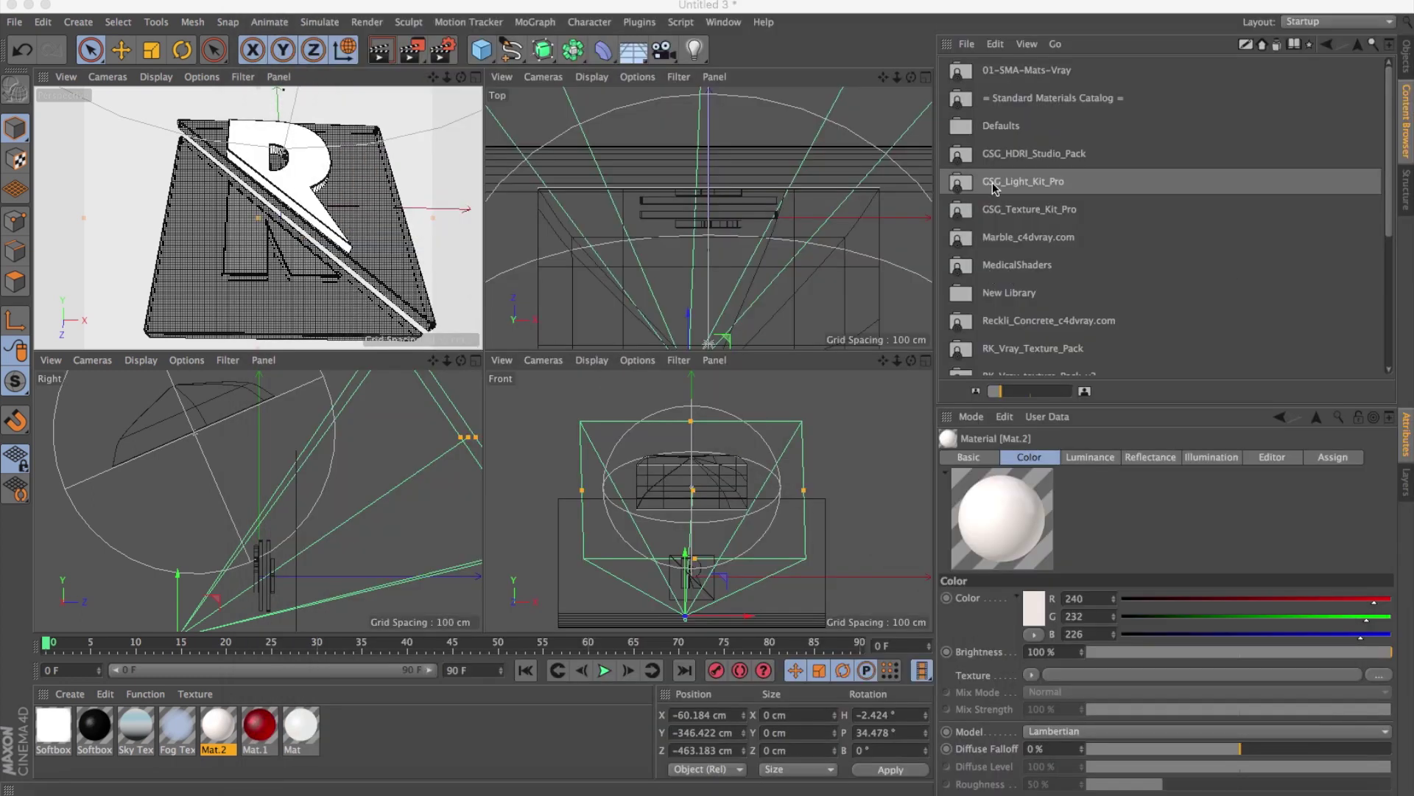
{"action": "double_click", "coordinate": [1031, 155]}
Merge the HDR Studio Rig from GSG_HDRI_Studio_Pack, lower it, and turn off its floor.
{"action": "double_click", "coordinate": [1026, 298]}
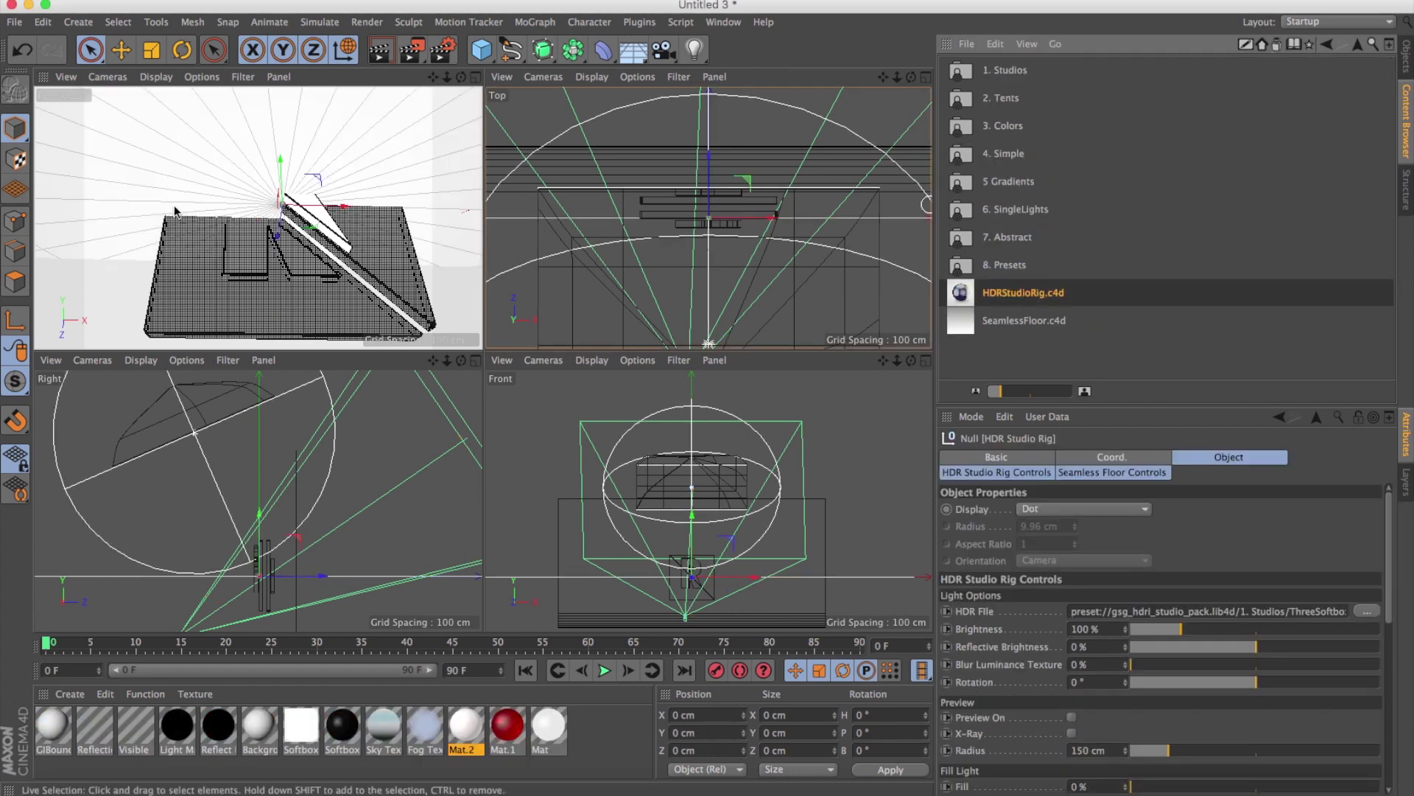
{"action": "mouse_move", "coordinate": [280, 177]}
{"action": "left_mouse_down"}
{"action": "mouse_move", "coordinate": [289, 307]}
{"action": "mouse_move", "coordinate": [275, 339]}
{"action": "left_mouse_up"}
{"action": "left_click", "coordinate": [1138, 479]}
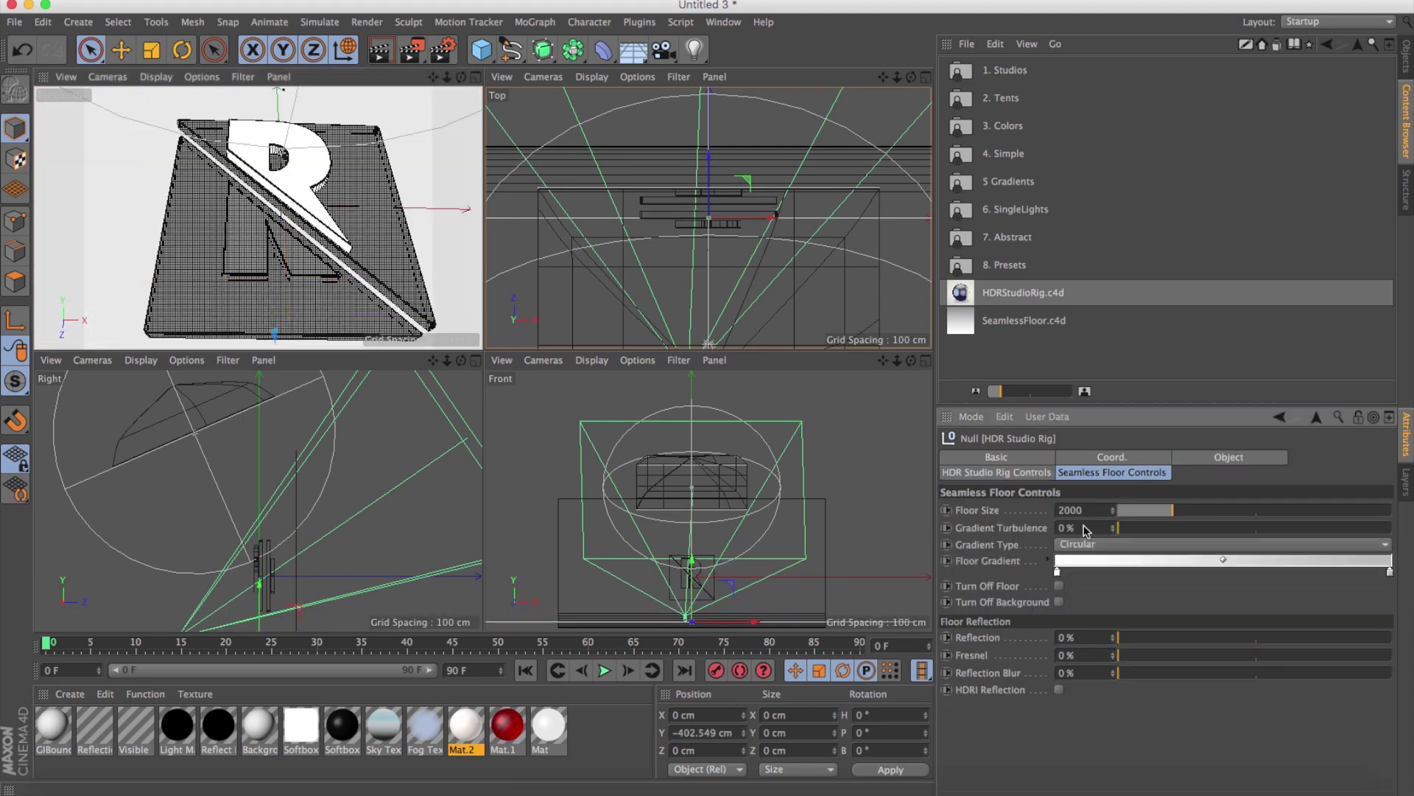
{"action": "left_click", "coordinate": [1061, 586]}
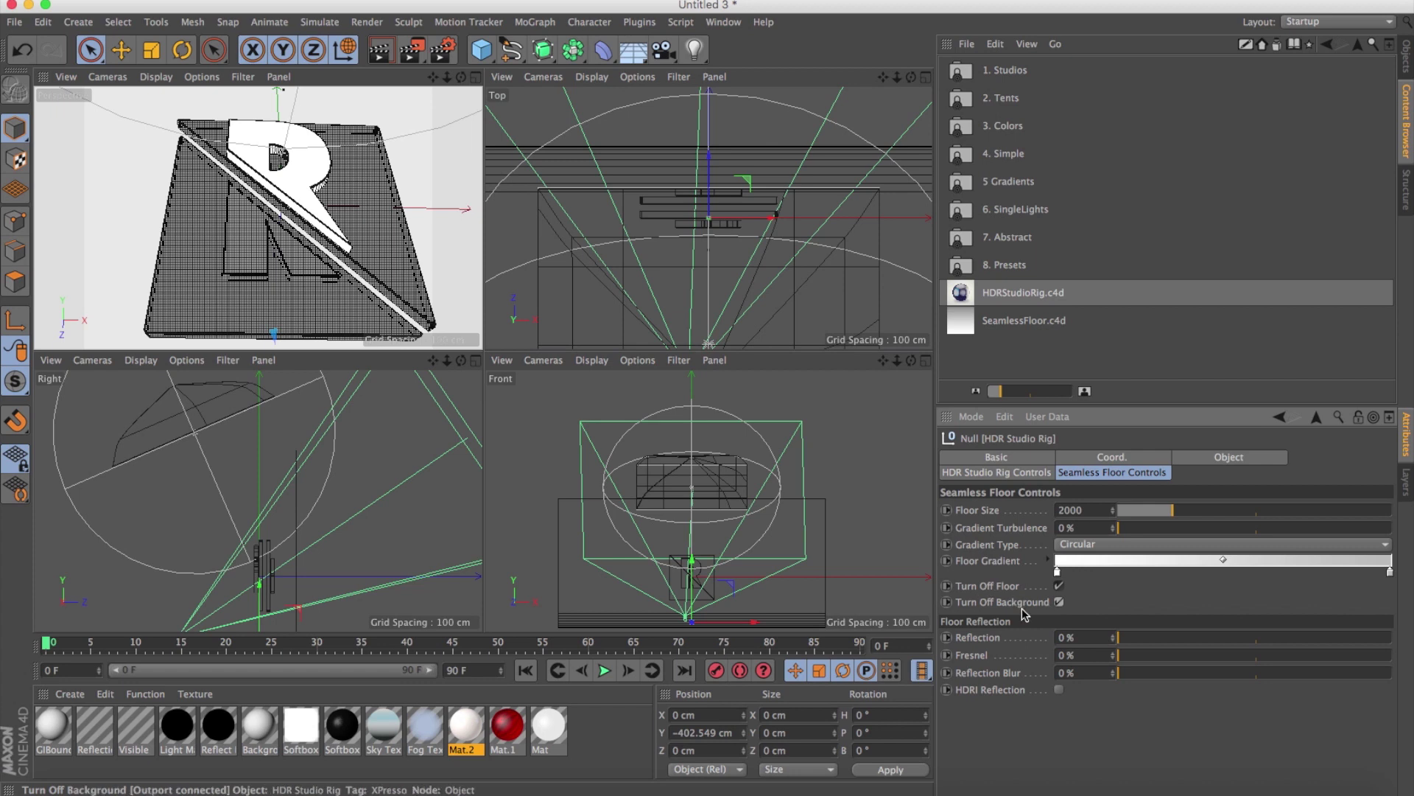
Set the HDR Studio Rig's HDR File to BevelReflection.hdr from the 1. Studios folder.
{"action": "left_click", "coordinate": [1007, 475]}
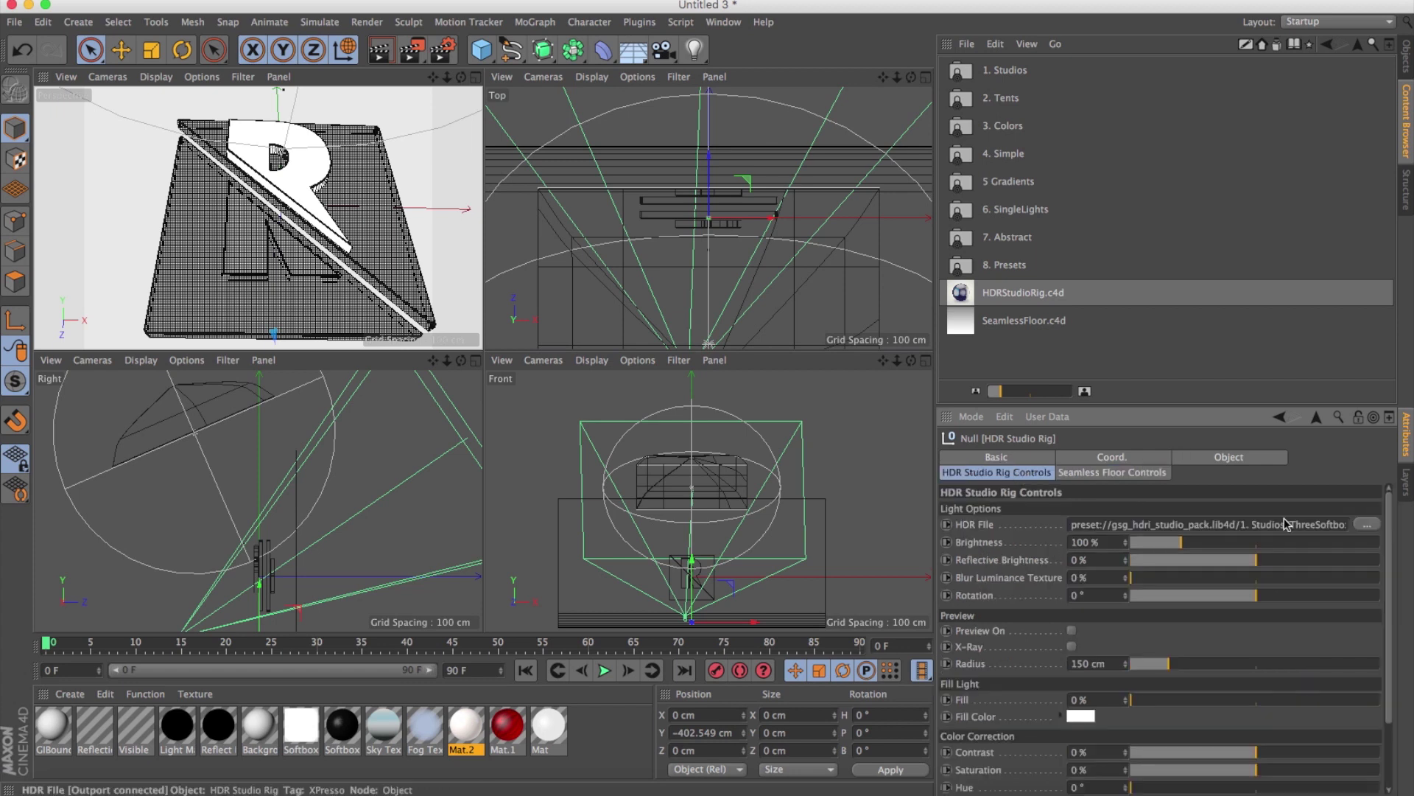
{"action": "double_click", "coordinate": [1006, 73]}
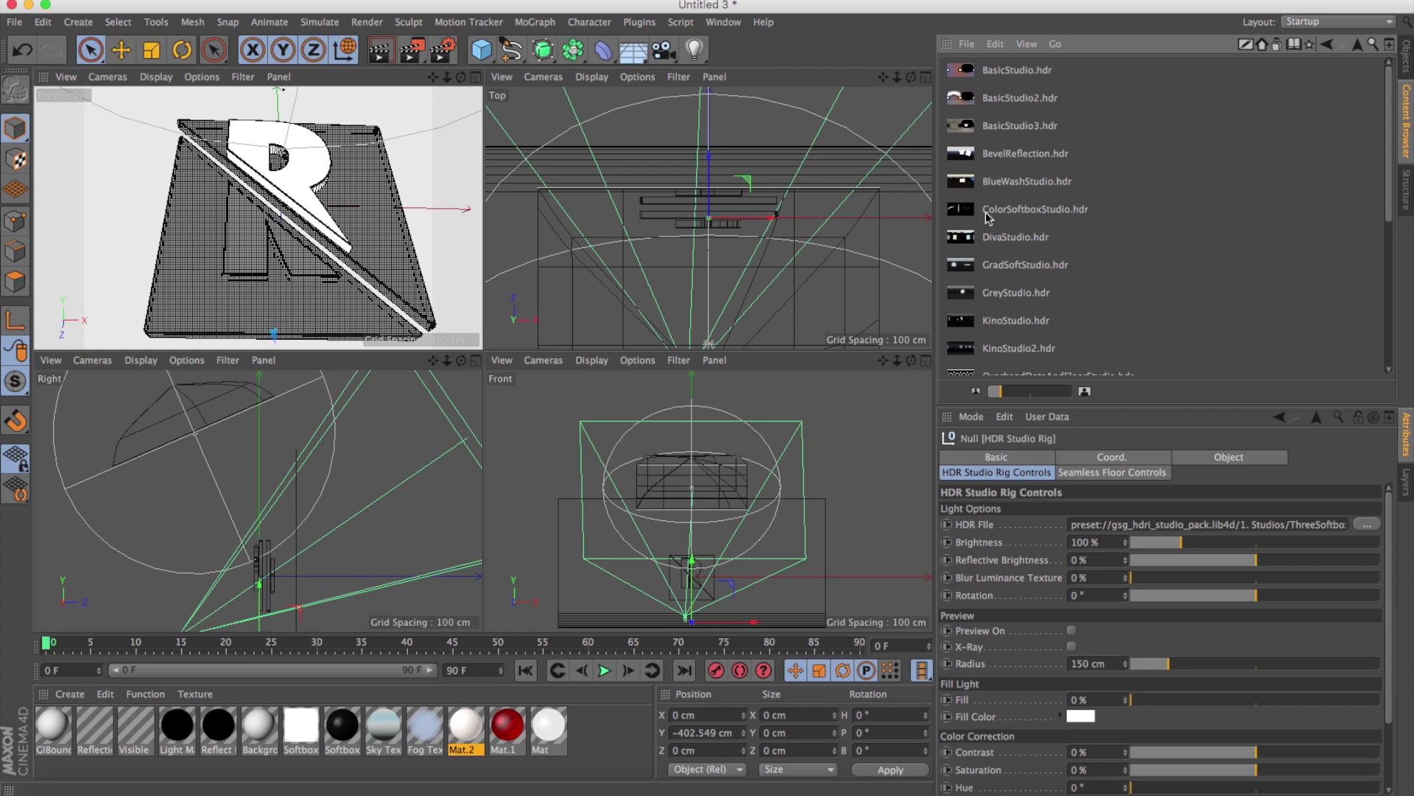
{"action": "left_click", "coordinate": [967, 155]}
{"action": "left_click_drag", "start_coordinate": [967, 155], "coordinate": [1161, 524]}
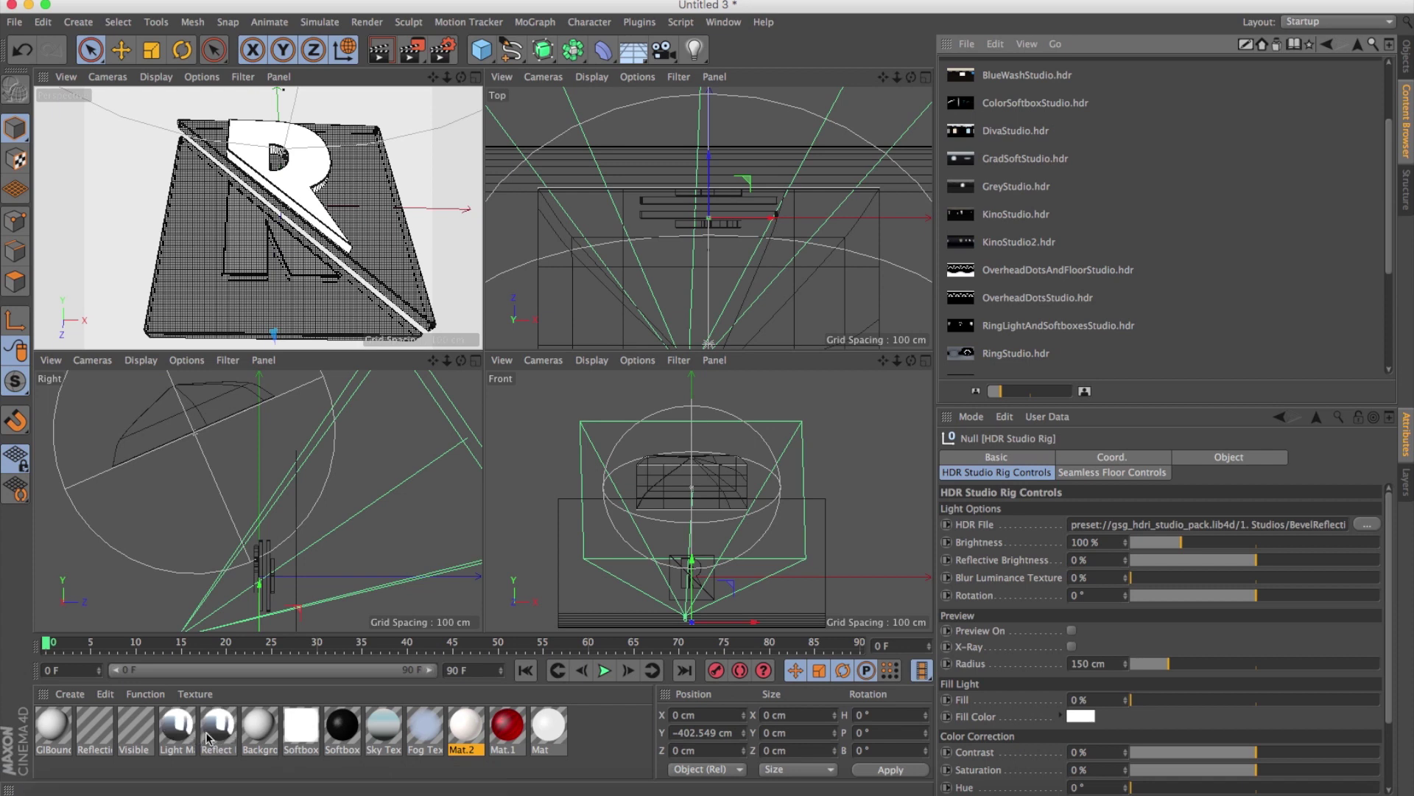
{"action": "left_click", "coordinate": [1406, 59]}
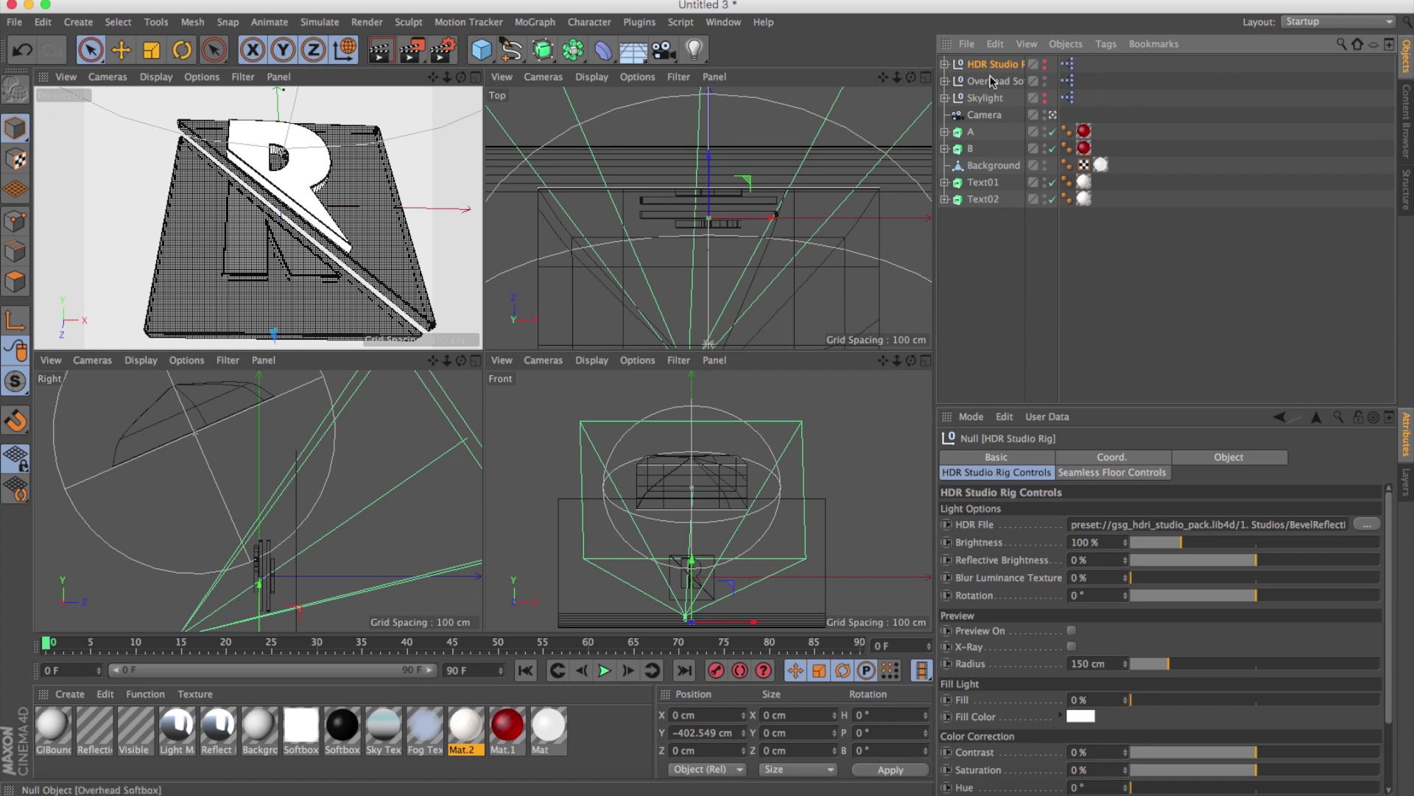
Hide the Overhead Softbox in the viewports, show the Skylight again, and render a preview.
{"action": "left_click", "coordinate": [1045, 77]}
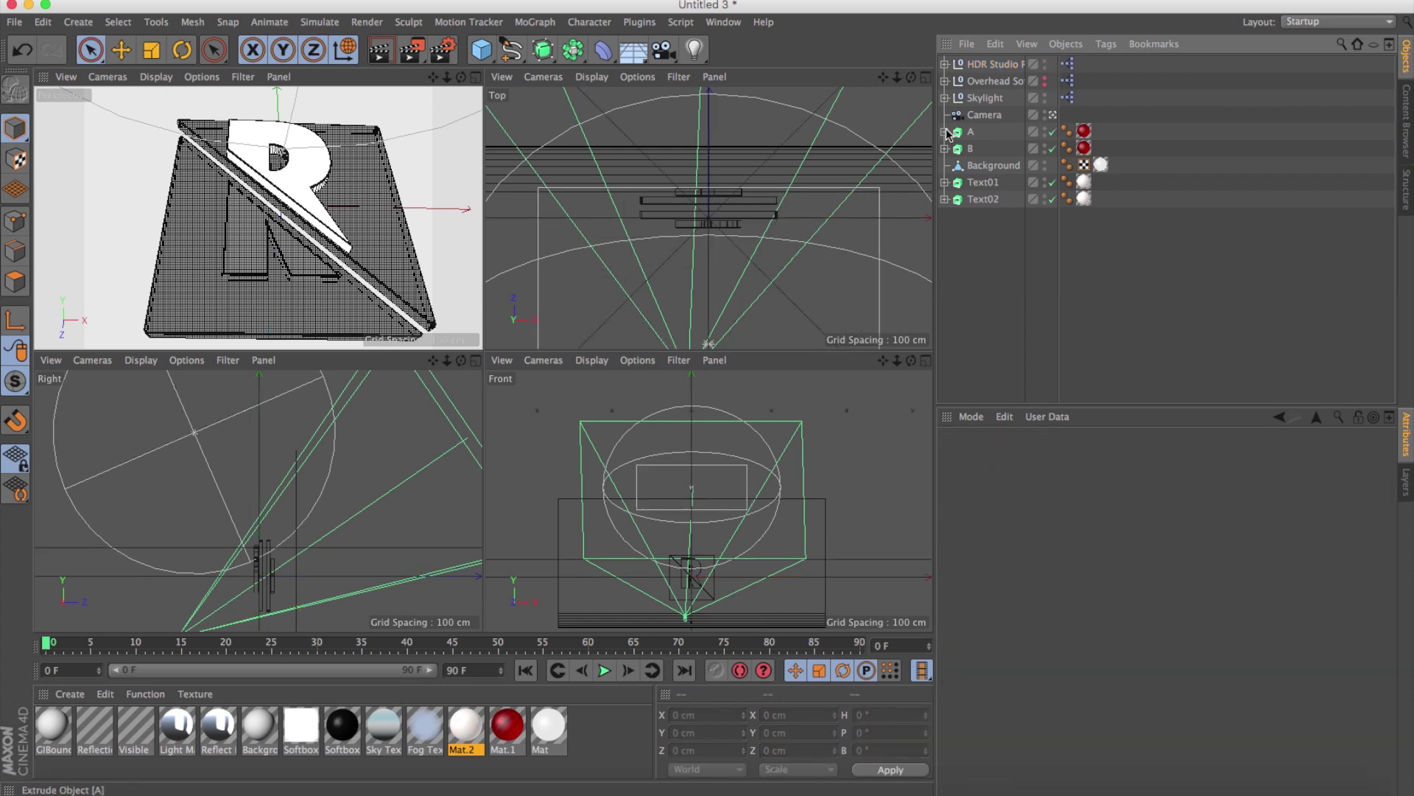
{"action": "left_click", "coordinate": [1045, 95]}
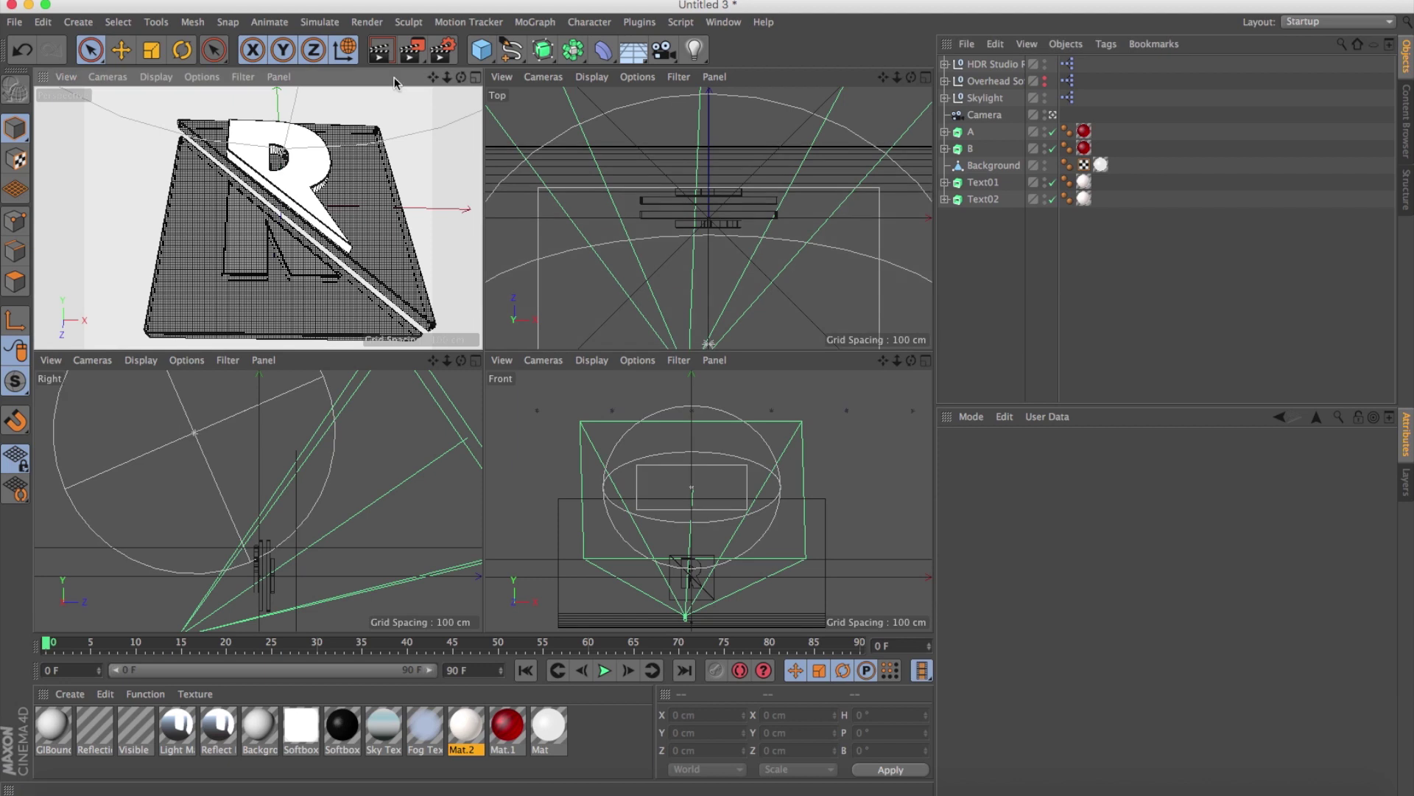
{"action": "left_click", "coordinate": [380, 51]}
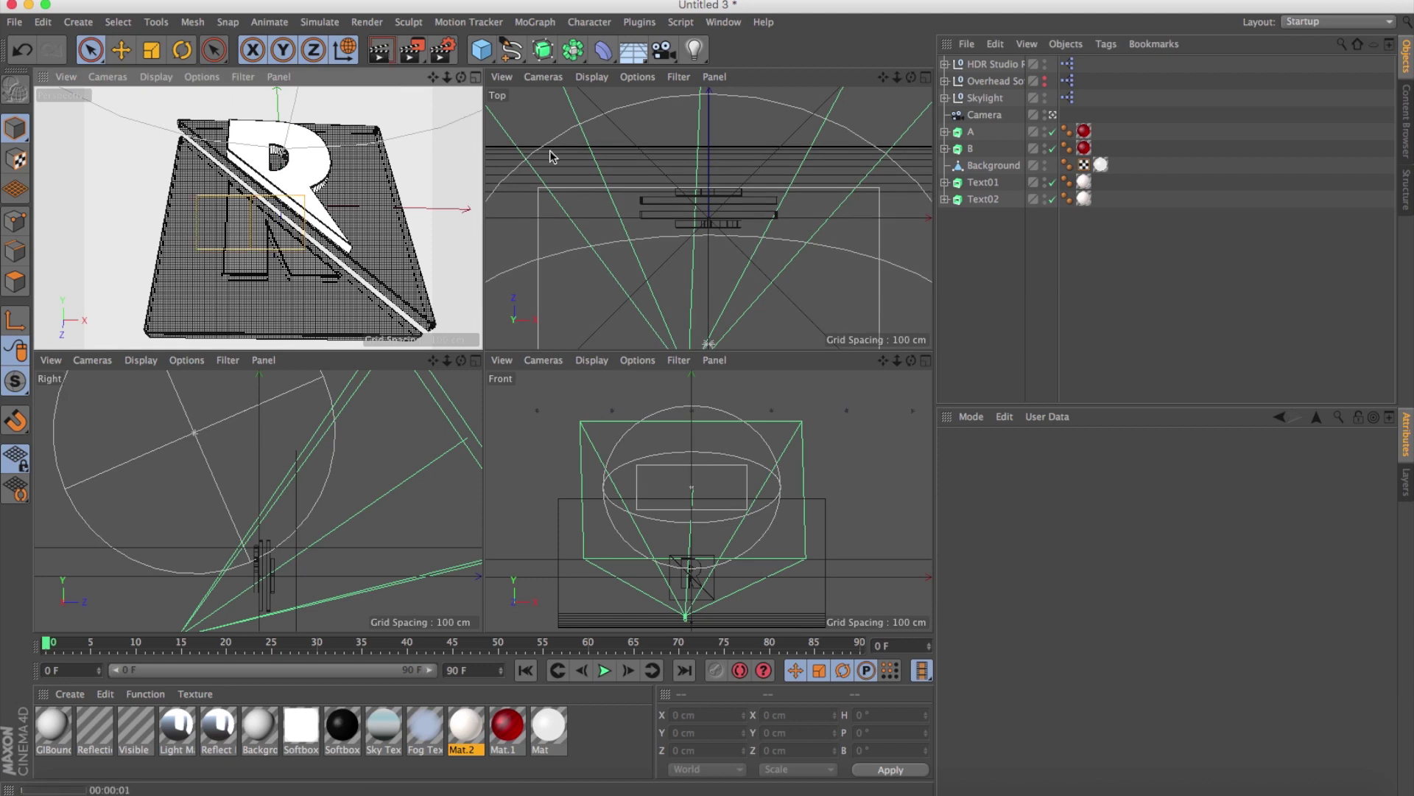
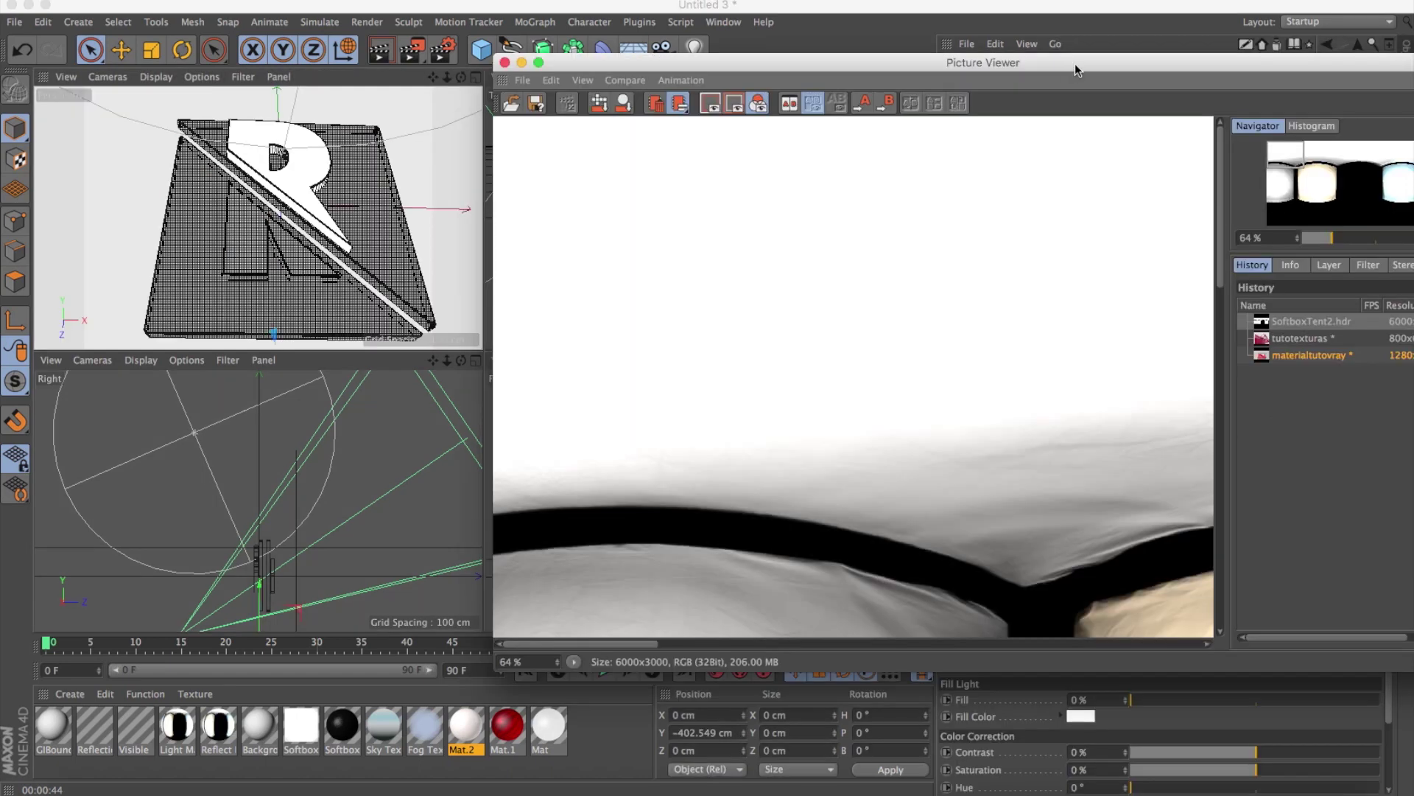
Zoom the SoftboxTent2.hdr preview out until every softbox is visible, then close it.
{"action": "left_click_drag", "start_coordinate": [1075, 65], "coordinate": [869, 68]}
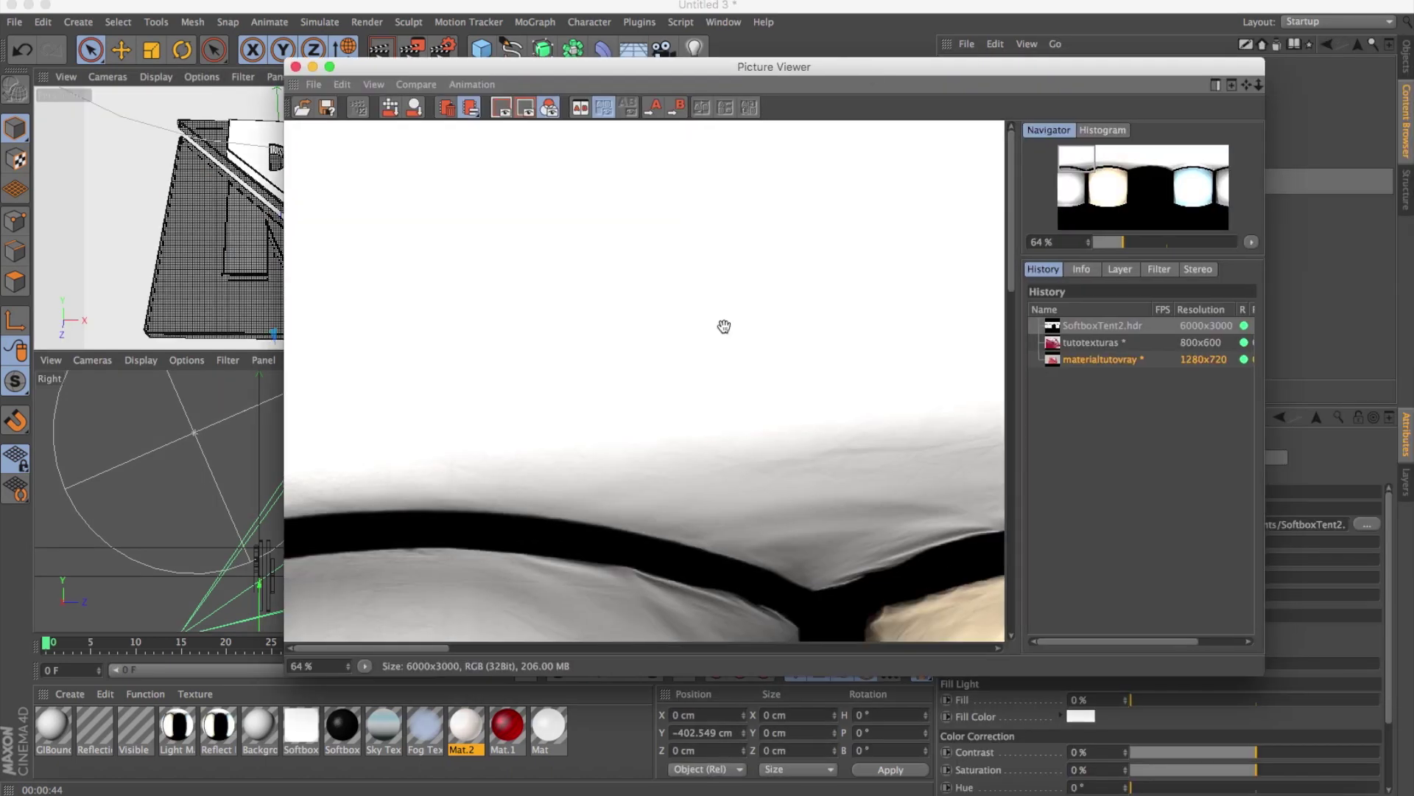
{"action": "scroll", "coordinate": [724, 326], "scroll_direction": "down", "scroll_amount": 1}
{"action": "scroll", "coordinate": [733, 338], "scroll_direction": "down", "scroll_amount": 1}
{"action": "scroll", "coordinate": [831, 372], "scroll_direction": "down", "scroll_amount": 1}
{"action": "scroll", "coordinate": [833, 376], "scroll_direction": "down", "scroll_amount": 1}
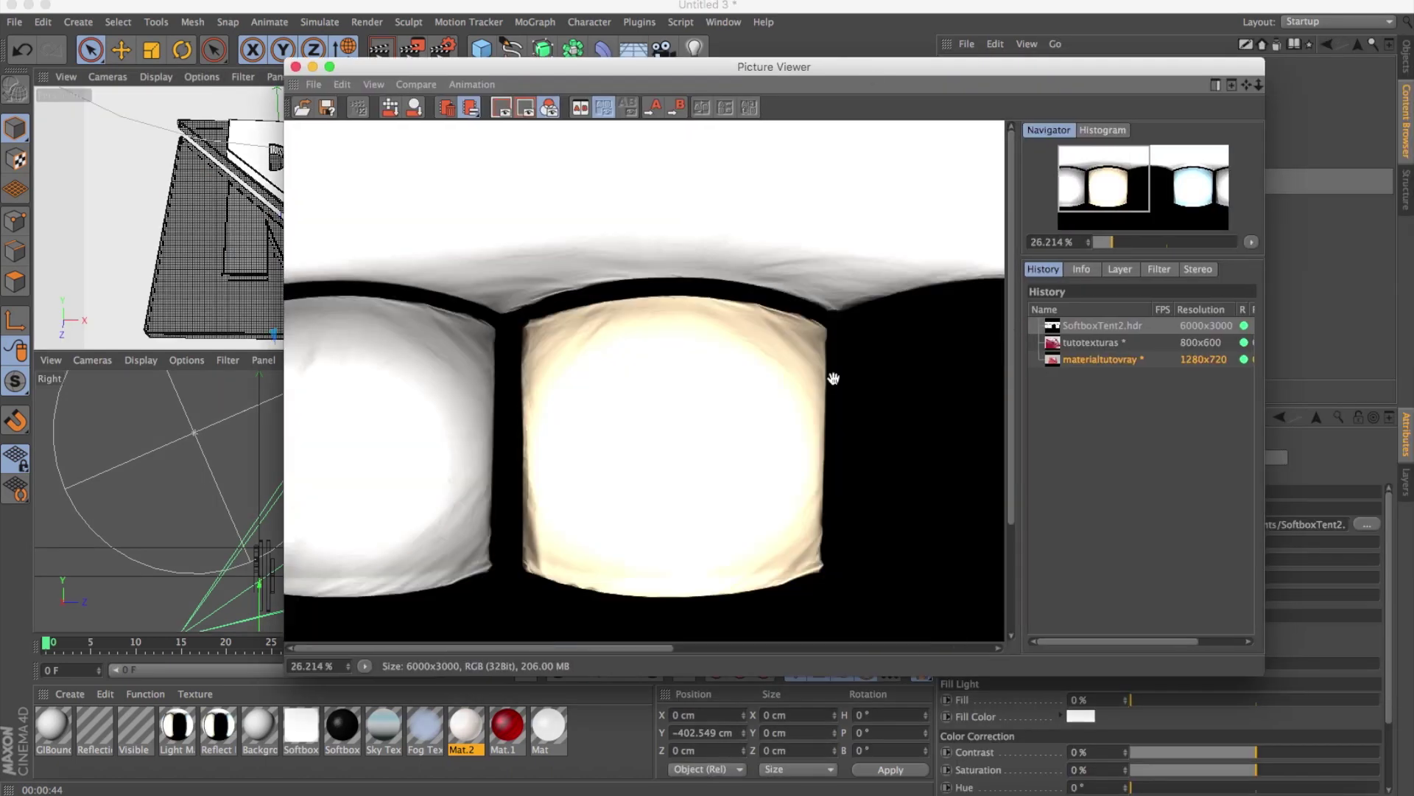
{"action": "scroll", "coordinate": [840, 372], "scroll_direction": "down", "scroll_amount": 1}
{"action": "scroll", "coordinate": [846, 364], "scroll_direction": "down", "scroll_amount": 1}
{"action": "scroll", "coordinate": [847, 364], "scroll_direction": "down", "scroll_amount": 1}
{"action": "scroll", "coordinate": [849, 366], "scroll_direction": "down", "scroll_amount": 2}
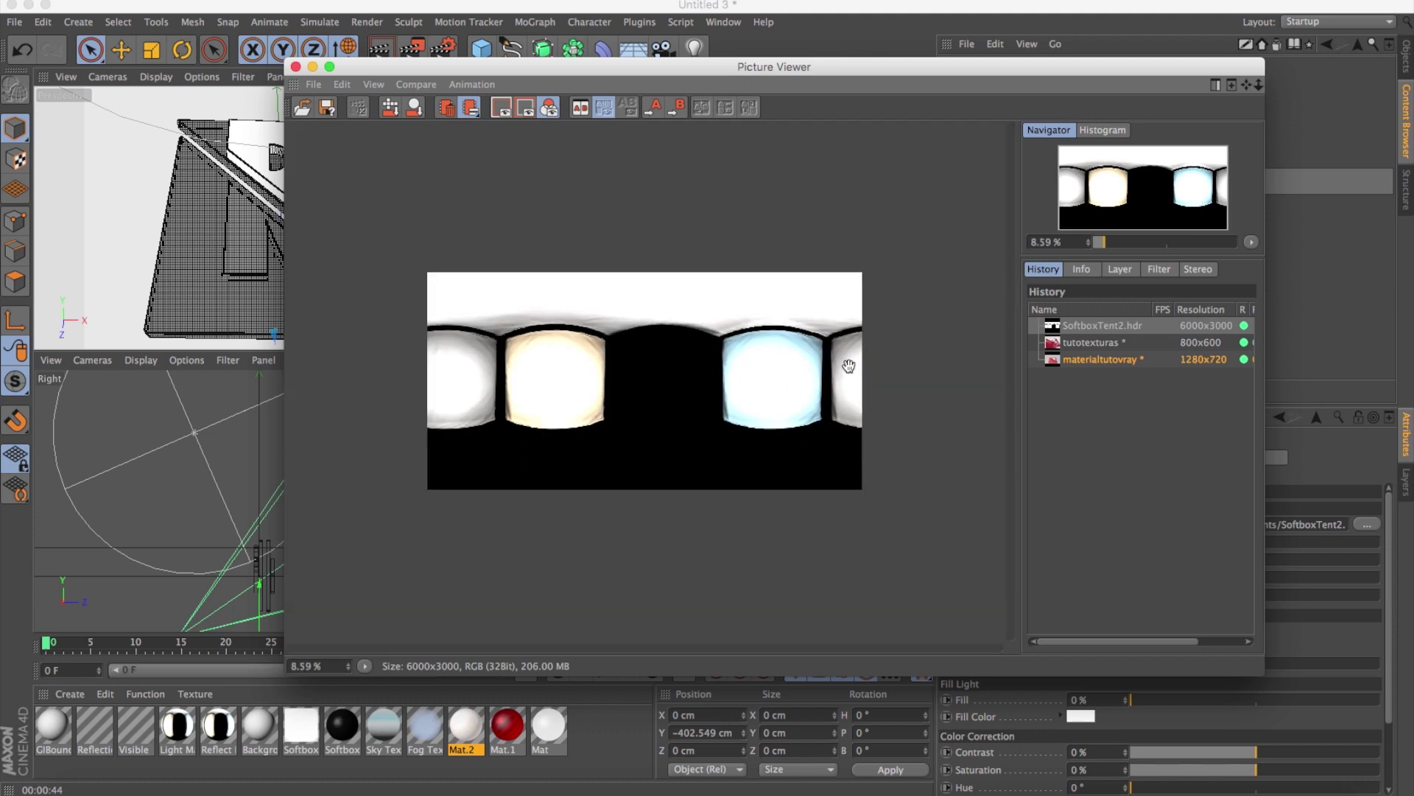
{"action": "scroll", "coordinate": [722, 369], "scroll_direction": "down", "scroll_amount": 1}
{"action": "scroll", "coordinate": [627, 343], "scroll_direction": "up", "scroll_amount": 1}
{"action": "scroll", "coordinate": [635, 346], "scroll_direction": "up", "scroll_amount": 1}
{"action": "scroll", "coordinate": [635, 346], "scroll_direction": "up", "scroll_amount": 1}
{"action": "scroll", "coordinate": [637, 345], "scroll_direction": "up", "scroll_amount": 1}
{"action": "scroll", "coordinate": [551, 276], "scroll_direction": "down", "scroll_amount": 1}
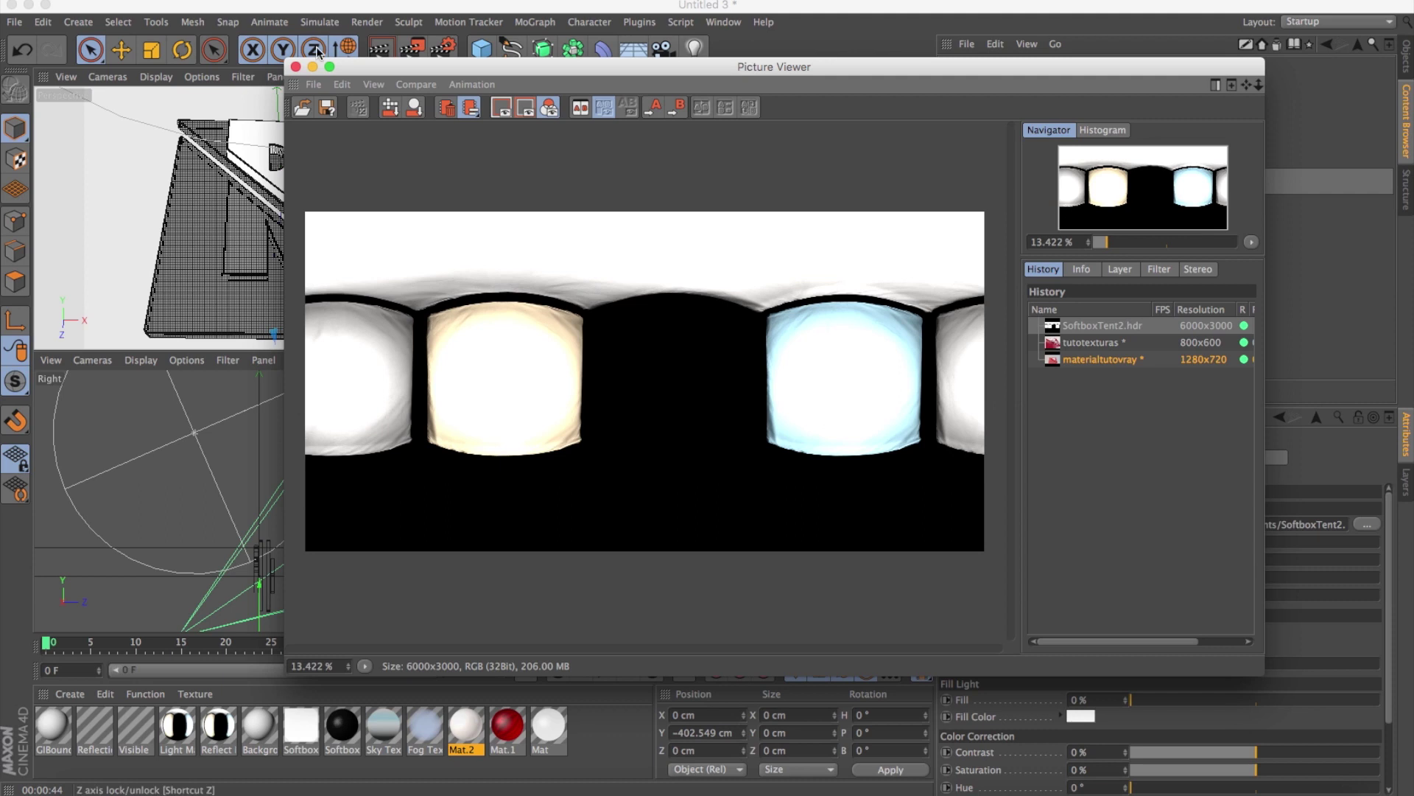
{"action": "left_click", "coordinate": [297, 67]}
Render the view, then raise the white Mat.2 Layer 1 reflection to 30%.
{"action": "left_click", "coordinate": [384, 58]}
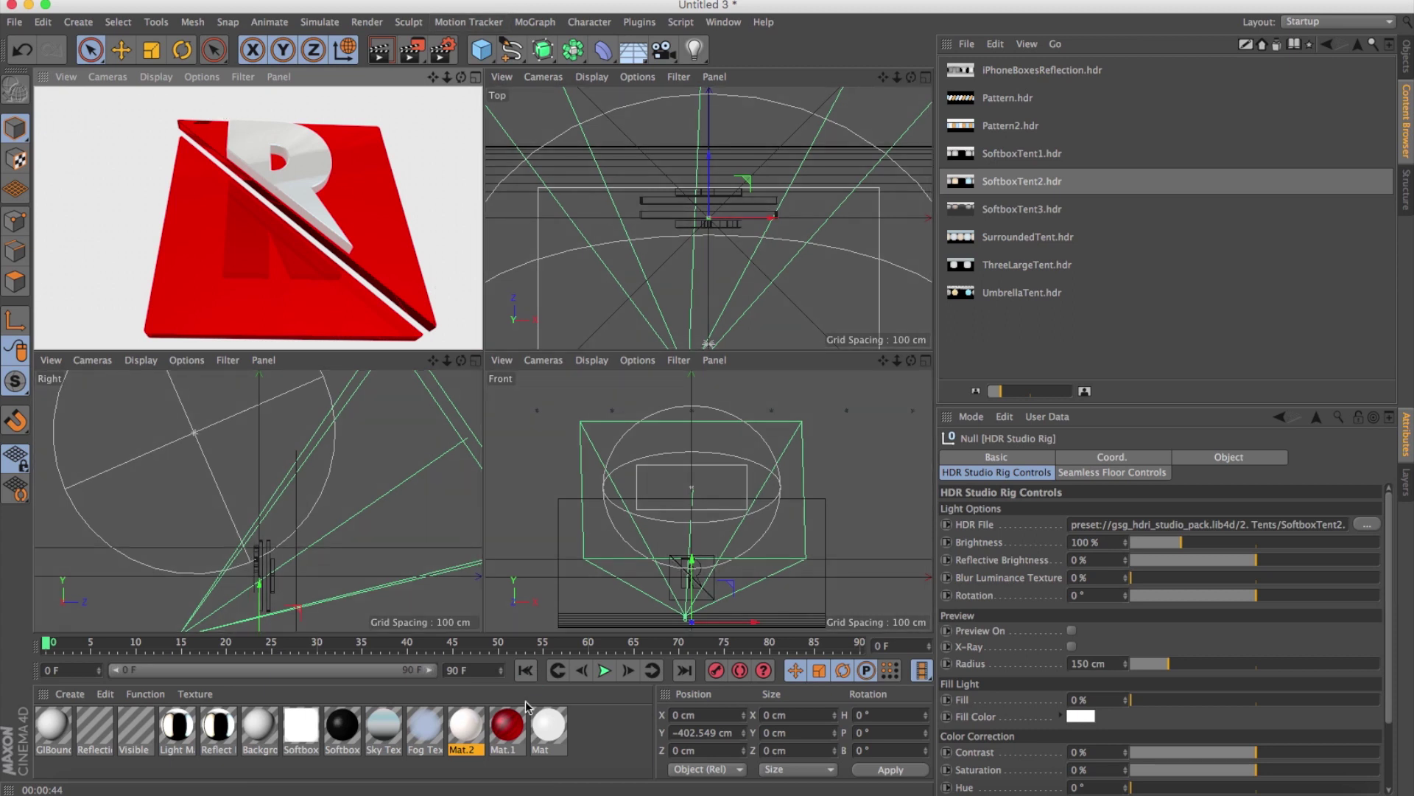
{"action": "double_click", "coordinate": [462, 736]}
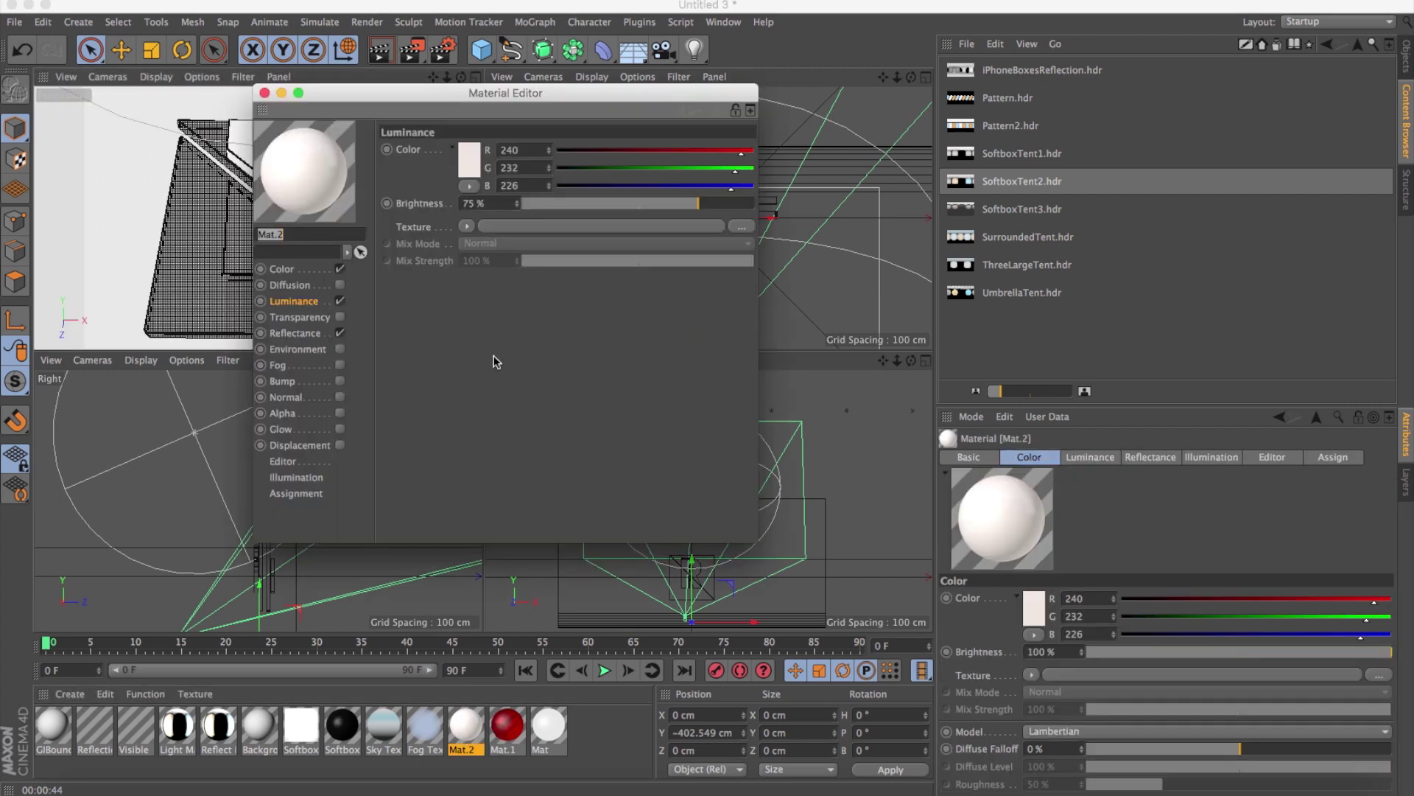
{"action": "left_click", "coordinate": [294, 334]}
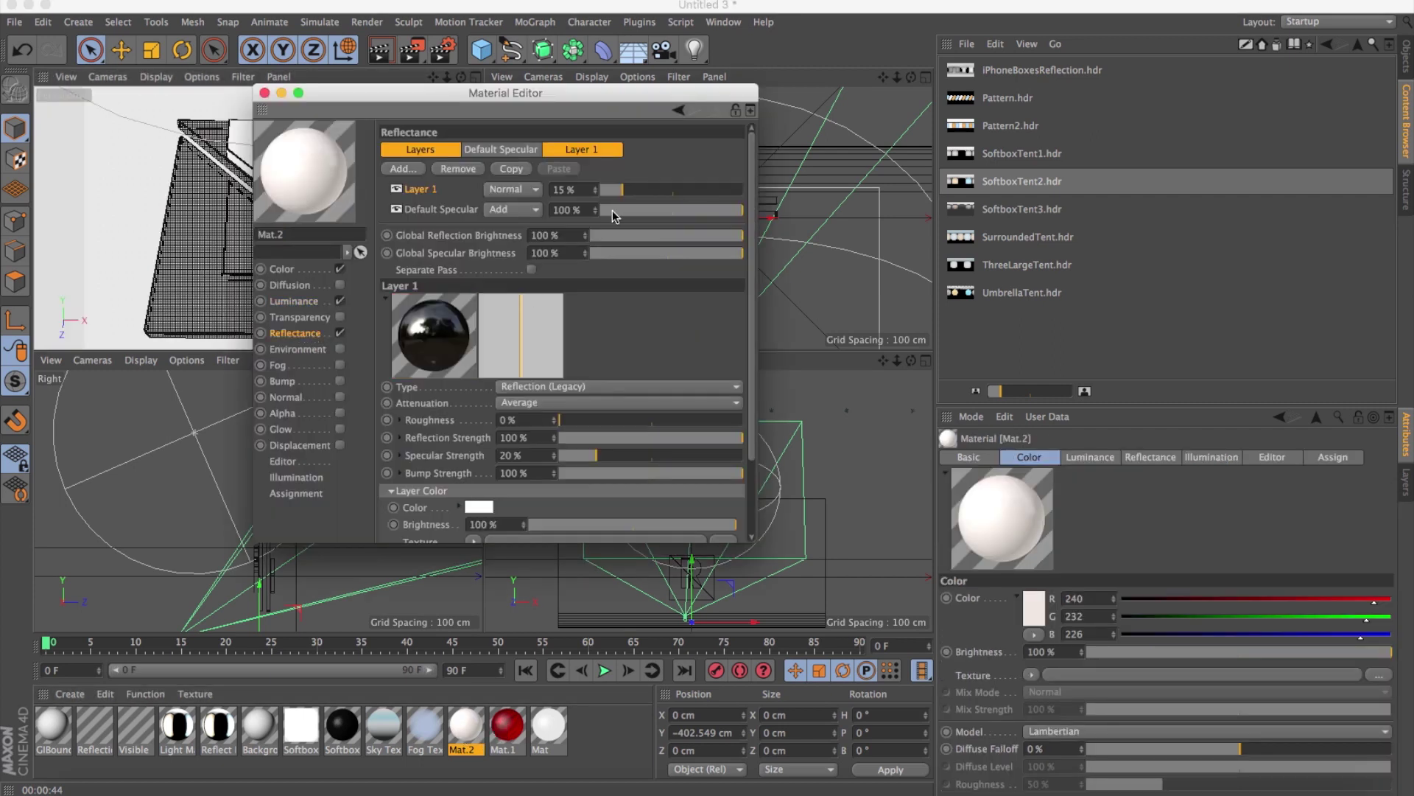
{"action": "double_click", "coordinate": [580, 190]}
{"action": "type", "text": "3"}
{"action": "key", "text": "Return"}
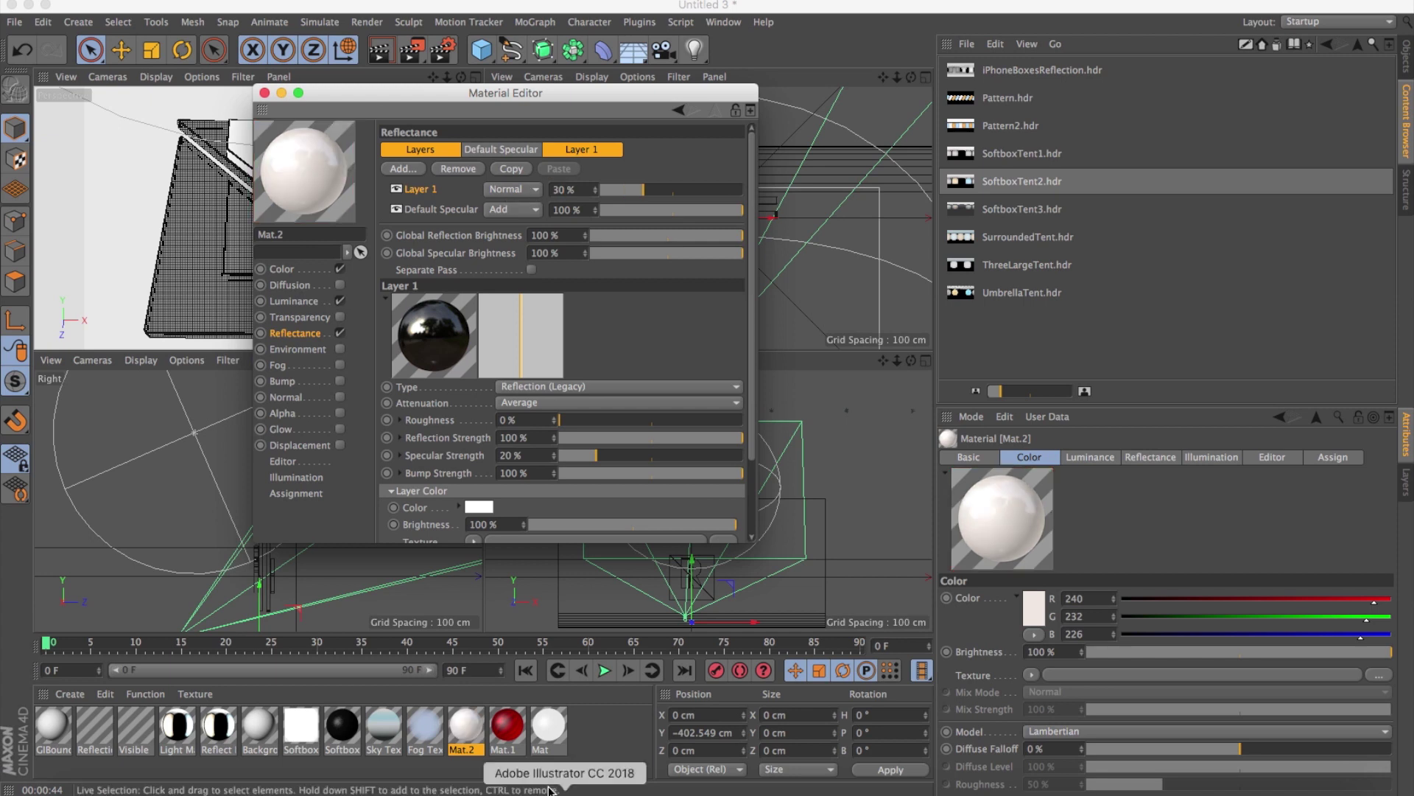
Add a Reflection (Legacy) layer at 30% strength to the red Mat.1.
{"action": "left_click", "coordinate": [507, 726]}
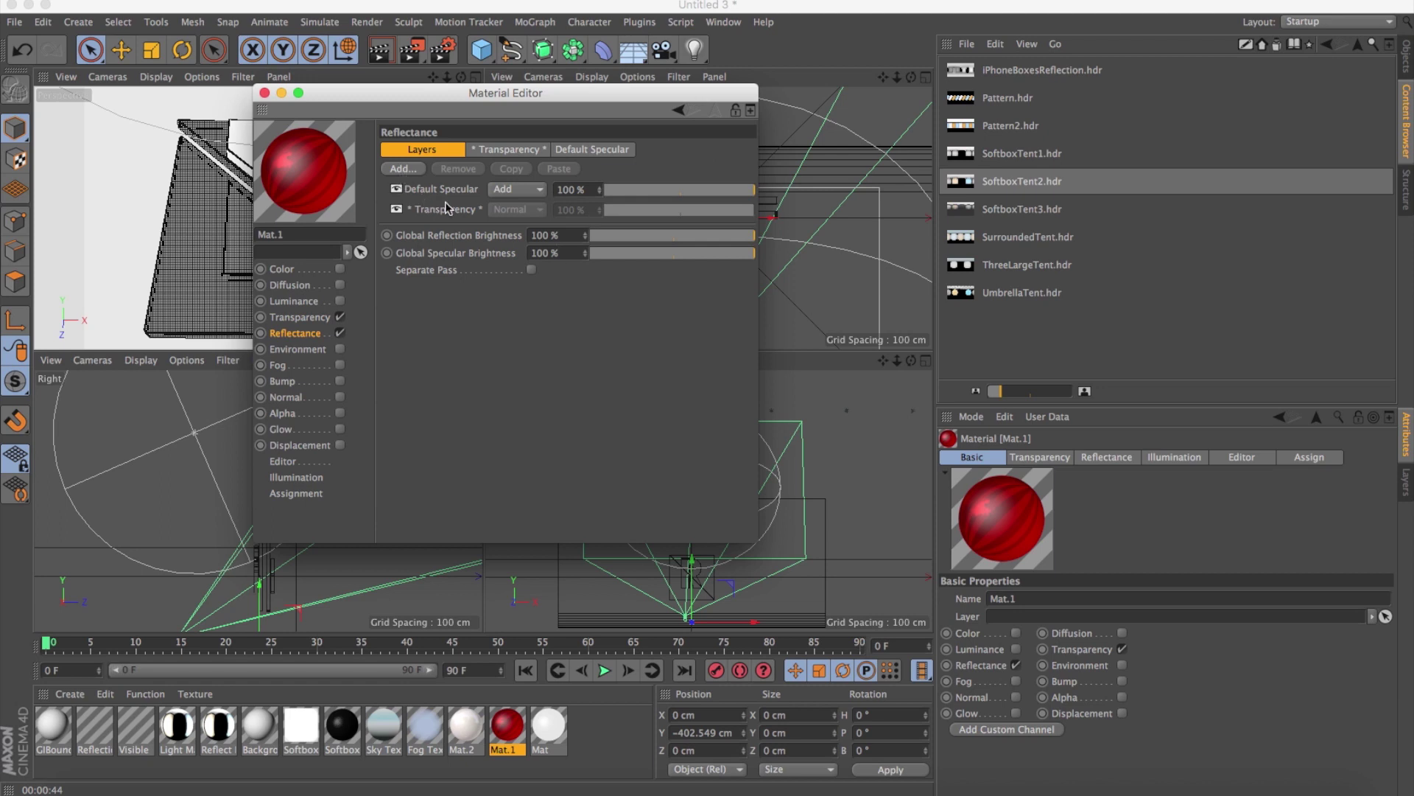
{"action": "left_click", "coordinate": [403, 169]}
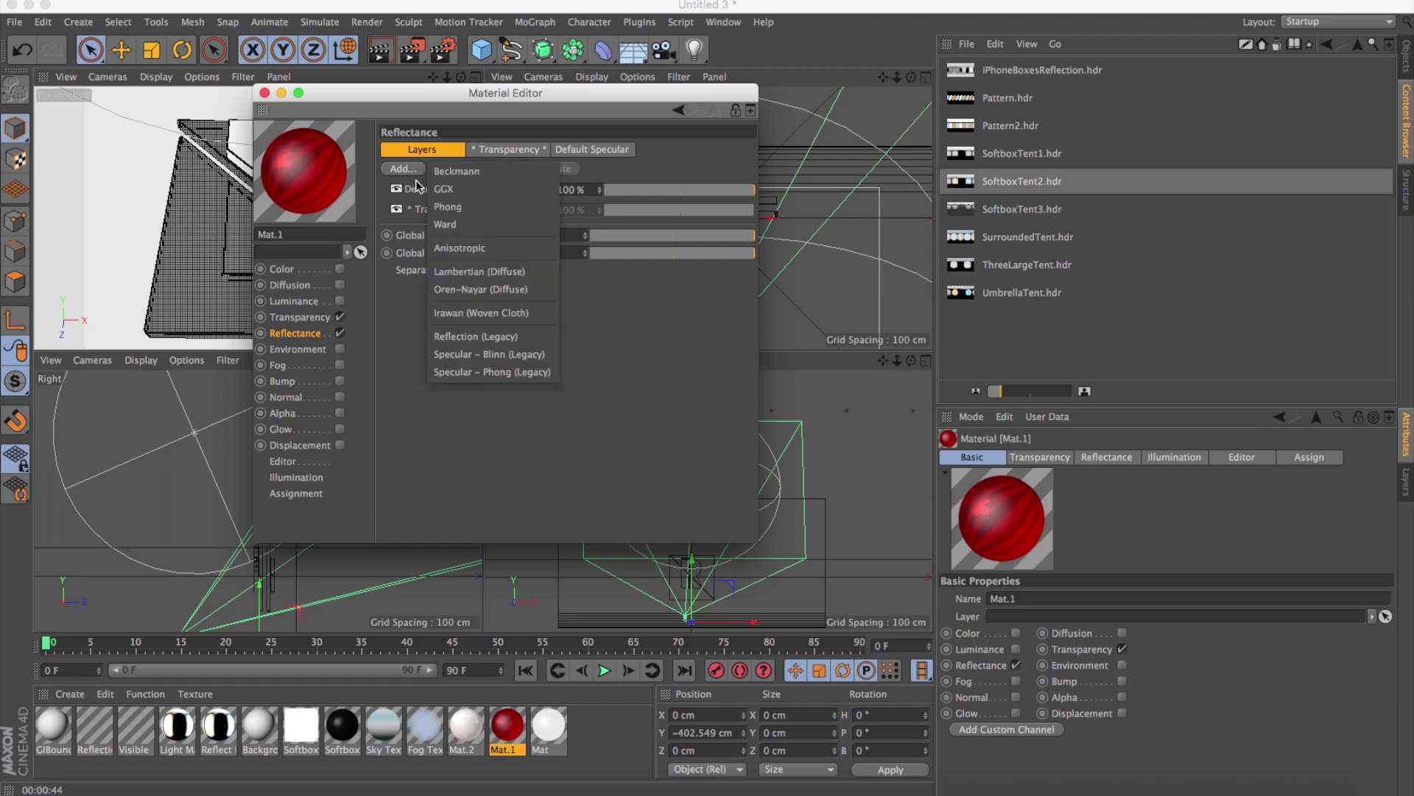
{"action": "left_click", "coordinate": [473, 331]}
{"action": "left_click", "coordinate": [582, 189]}
{"action": "type", "text": "30"}
{"action": "key", "text": "Return"}
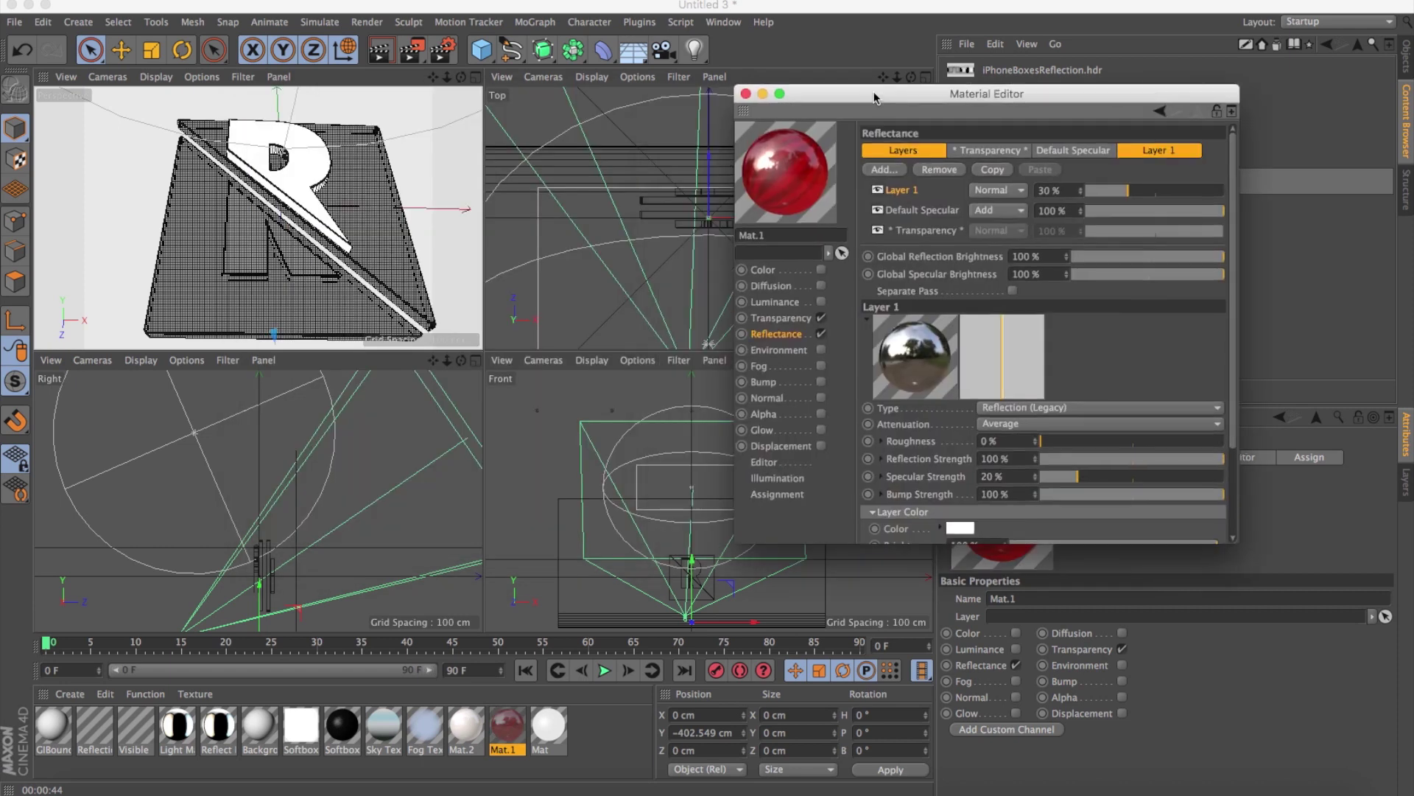
{"action": "left_click_drag", "start_coordinate": [397, 93], "coordinate": [896, 94]}
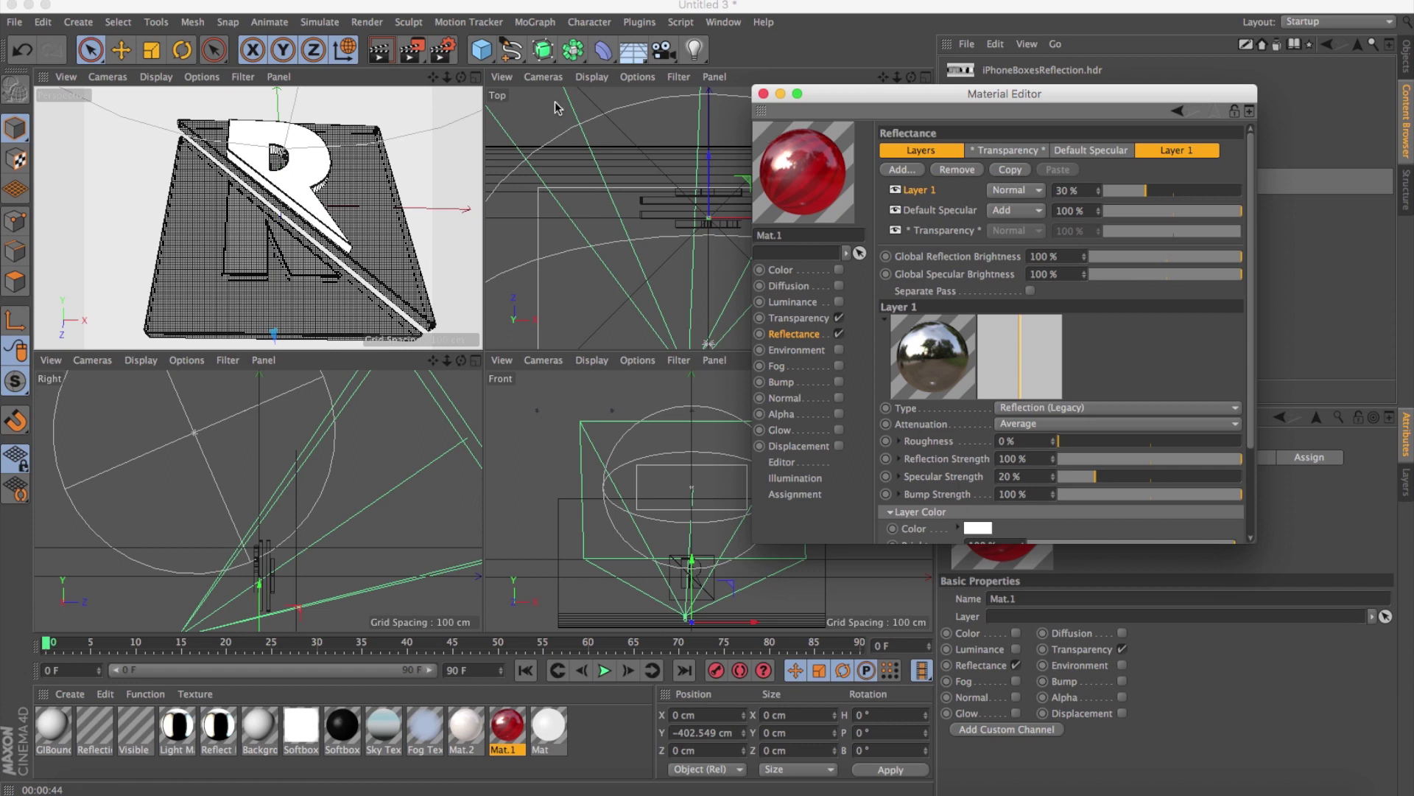
Add Ambient Occlusion and Global Illumination effects in Render Settings.
{"action": "left_click", "coordinate": [445, 59]}
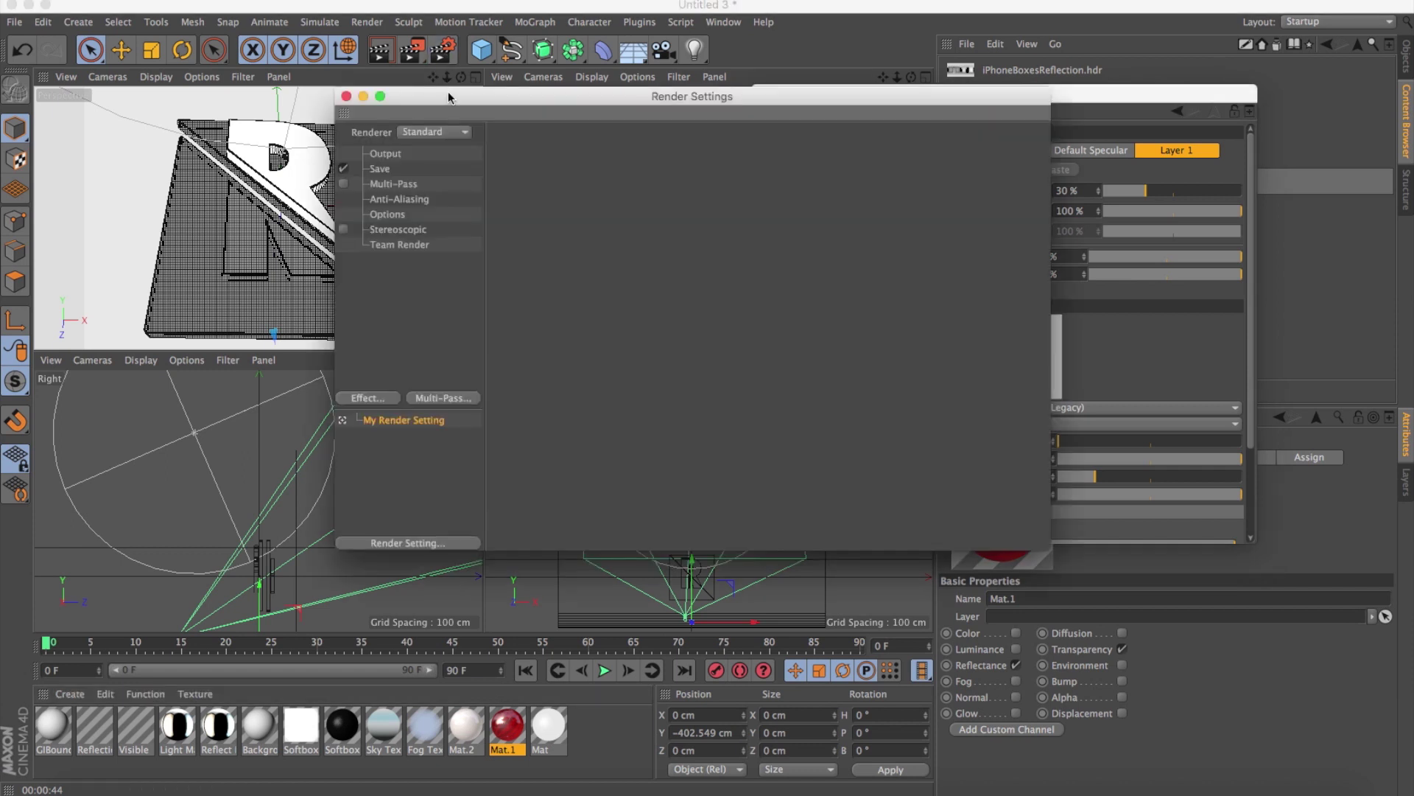
{"action": "left_click", "coordinate": [372, 398]}
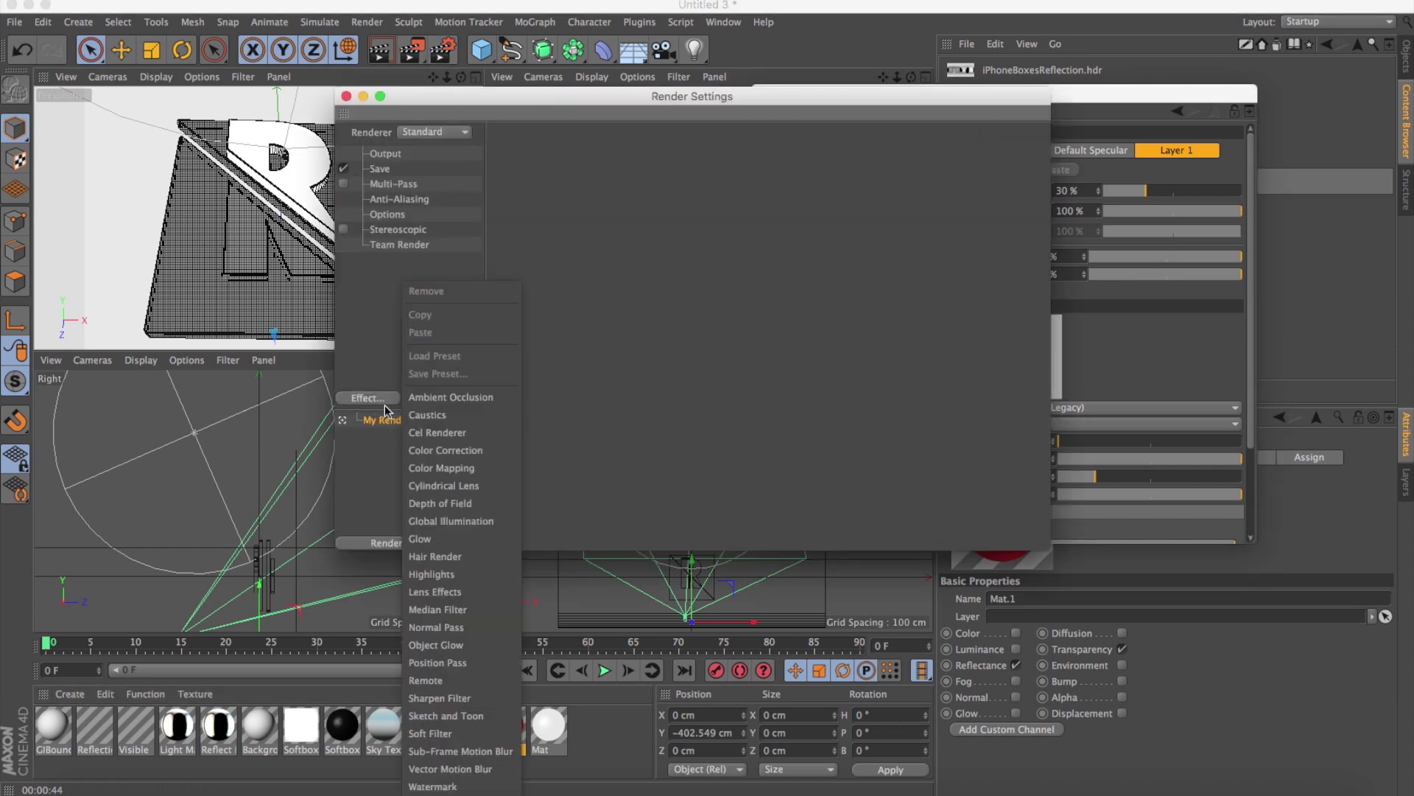
{"action": "left_click", "coordinate": [467, 398]}
{"action": "left_click", "coordinate": [370, 398]}
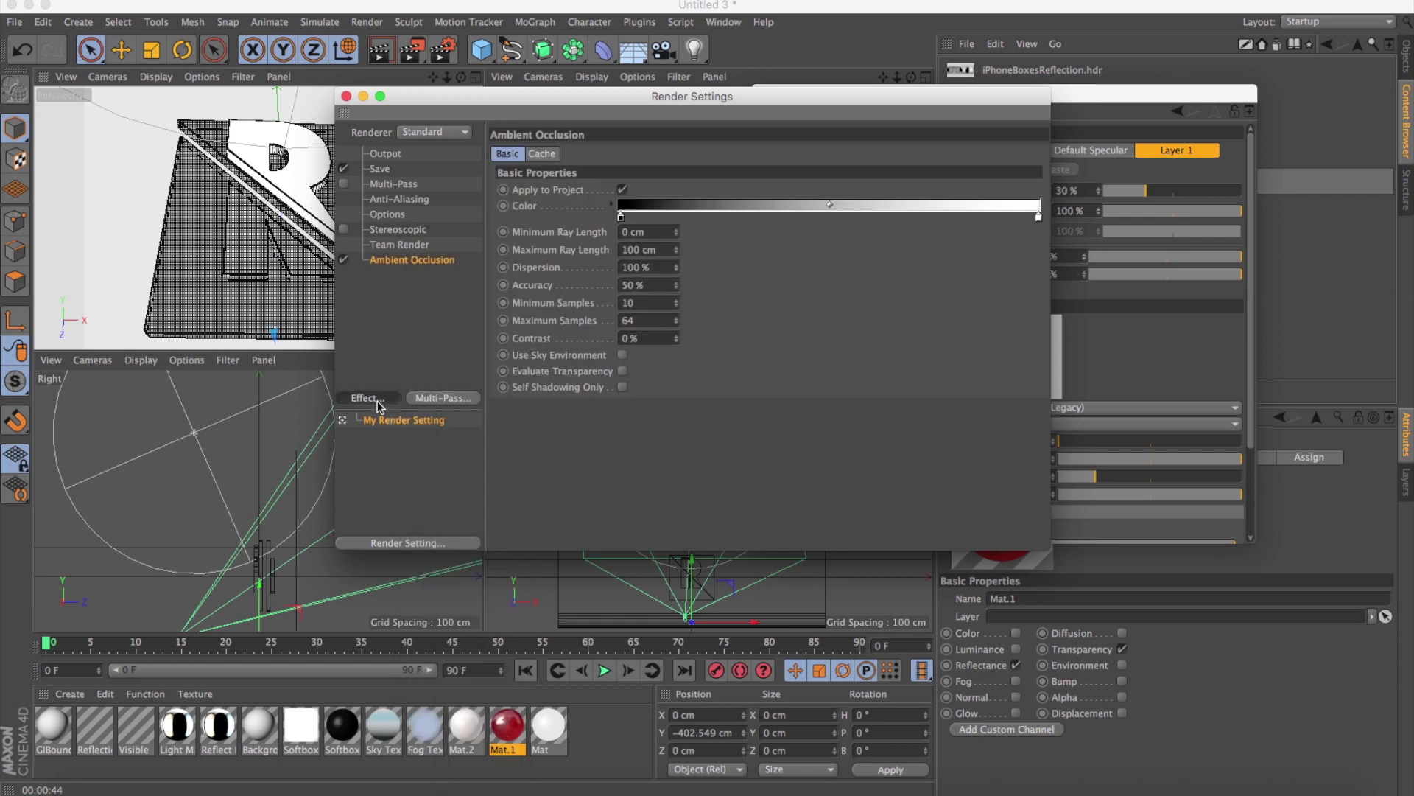
{"action": "left_click", "coordinate": [458, 521]}
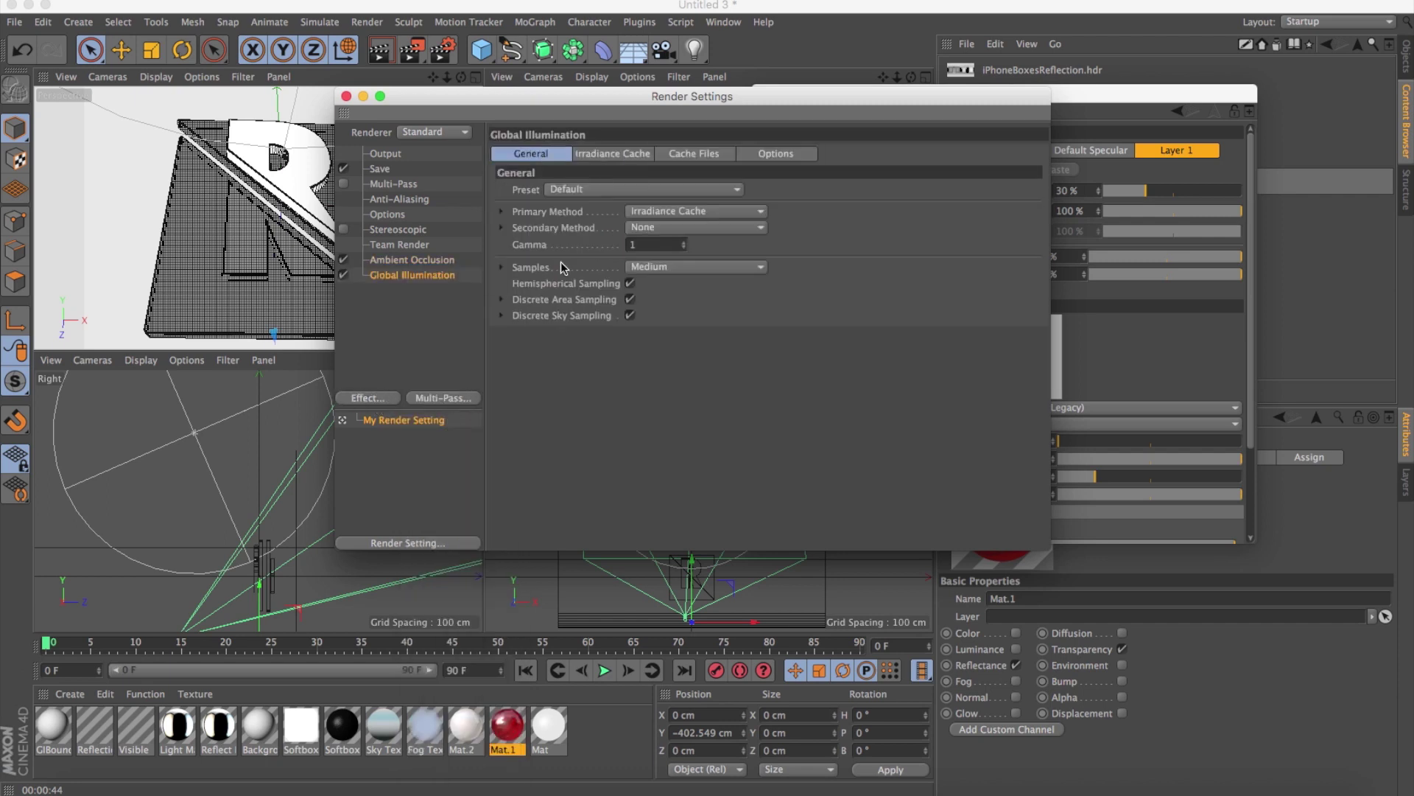
Set GI samples and irradiance cache record density to Low, then re-render the view.
{"action": "left_click", "coordinate": [690, 267]}
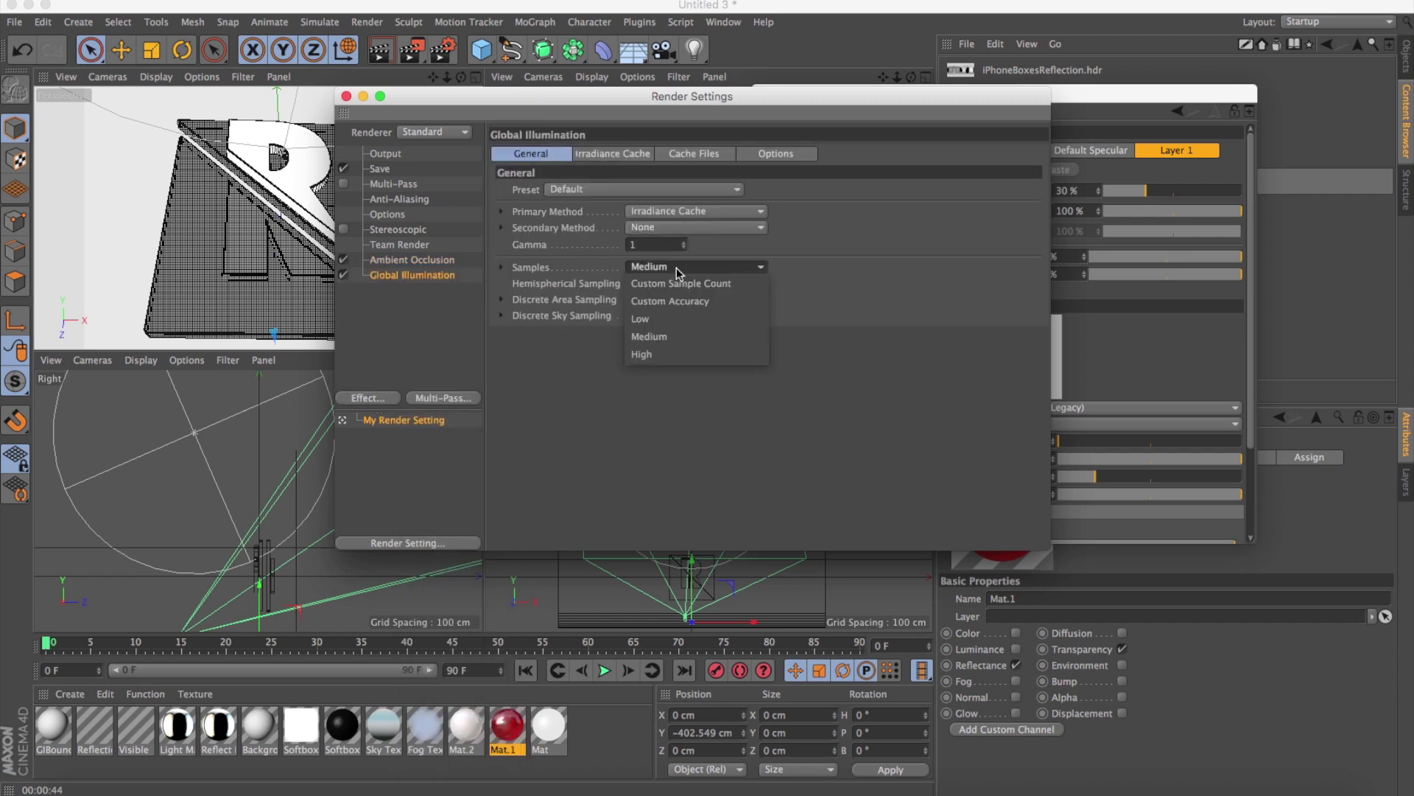
{"action": "left_click", "coordinate": [672, 324]}
{"action": "left_click", "coordinate": [623, 155]}
{"action": "left_click", "coordinate": [643, 190]}
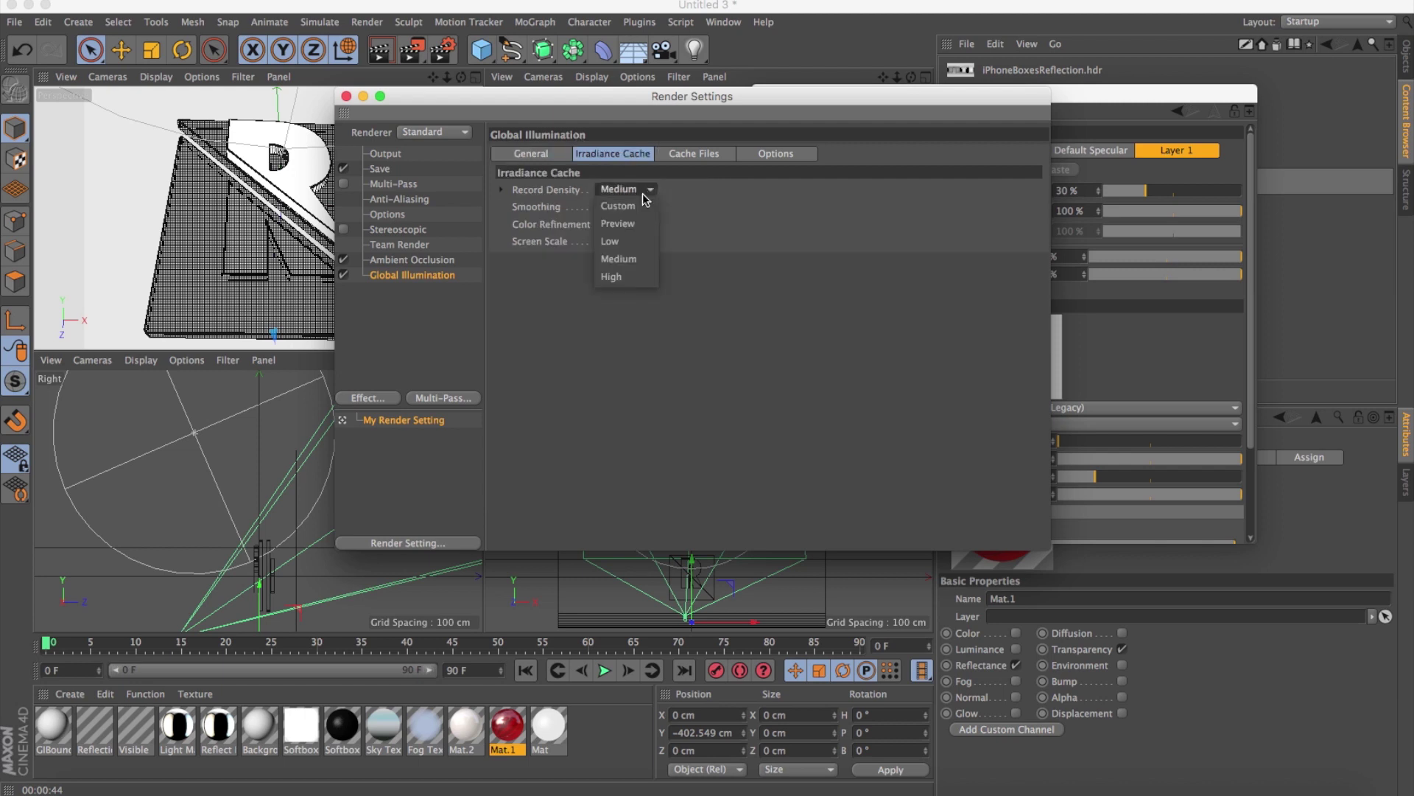
{"action": "left_click", "coordinate": [610, 240]}
{"action": "left_click_drag", "start_coordinate": [434, 101], "coordinate": [697, 87]}
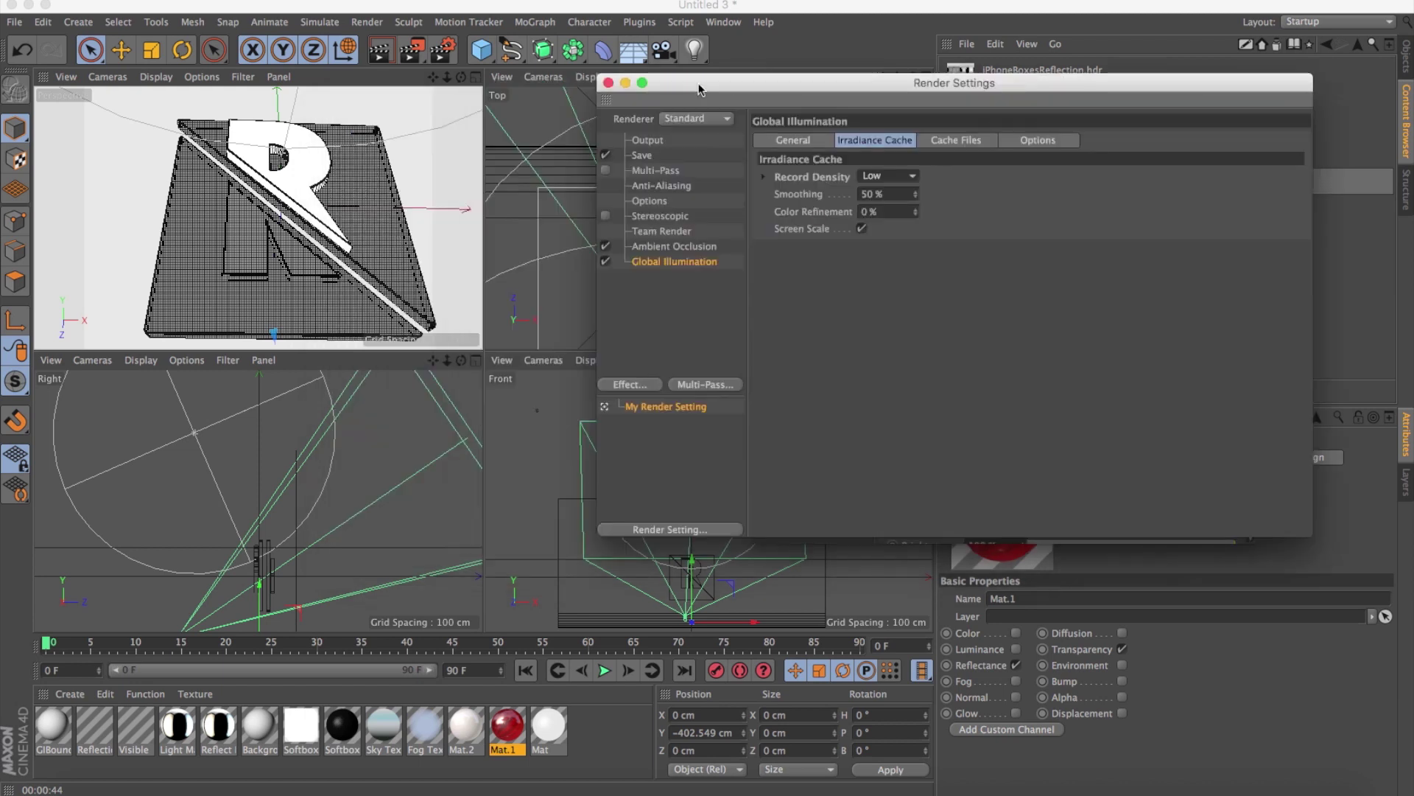
{"action": "left_click", "coordinate": [610, 83]}
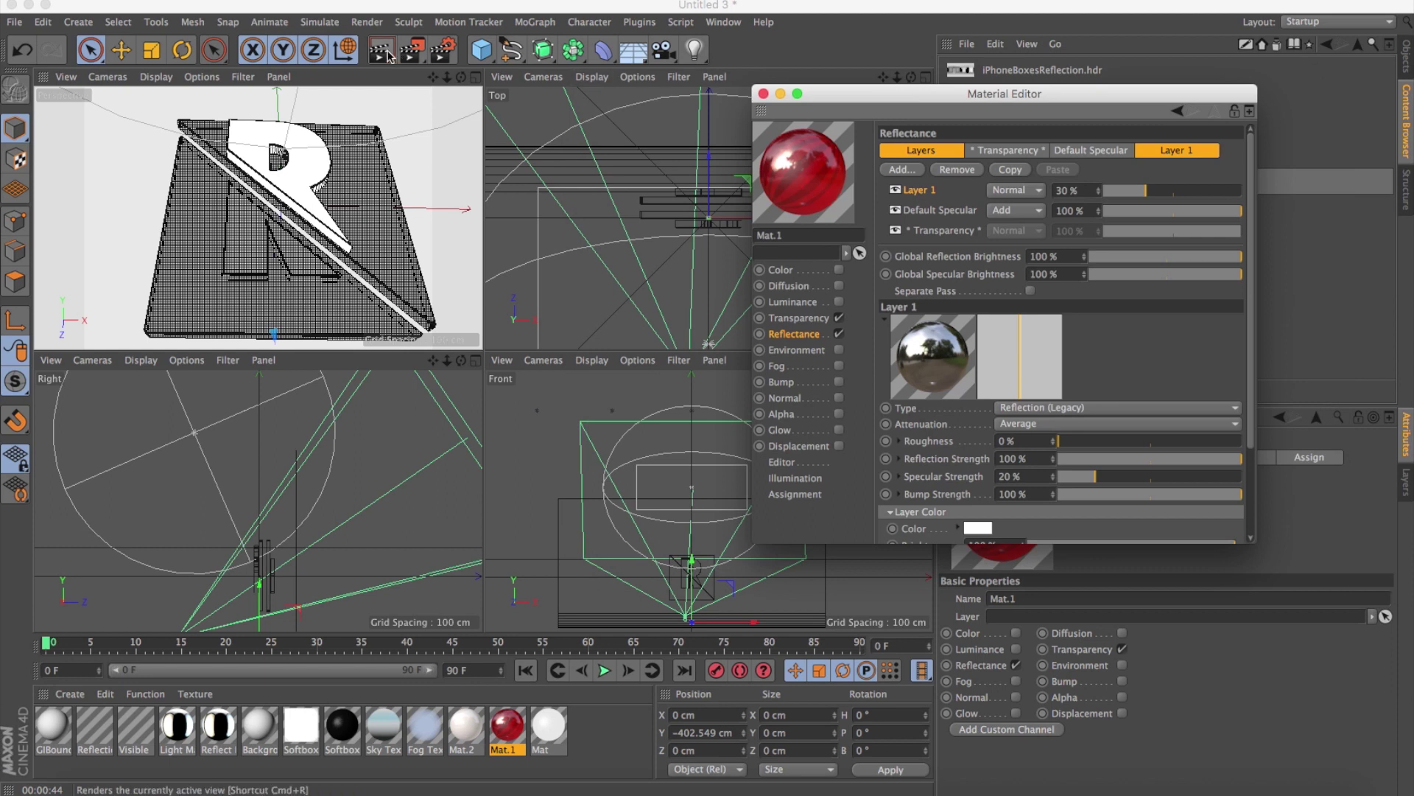
{"action": "left_click", "coordinate": [387, 53]}
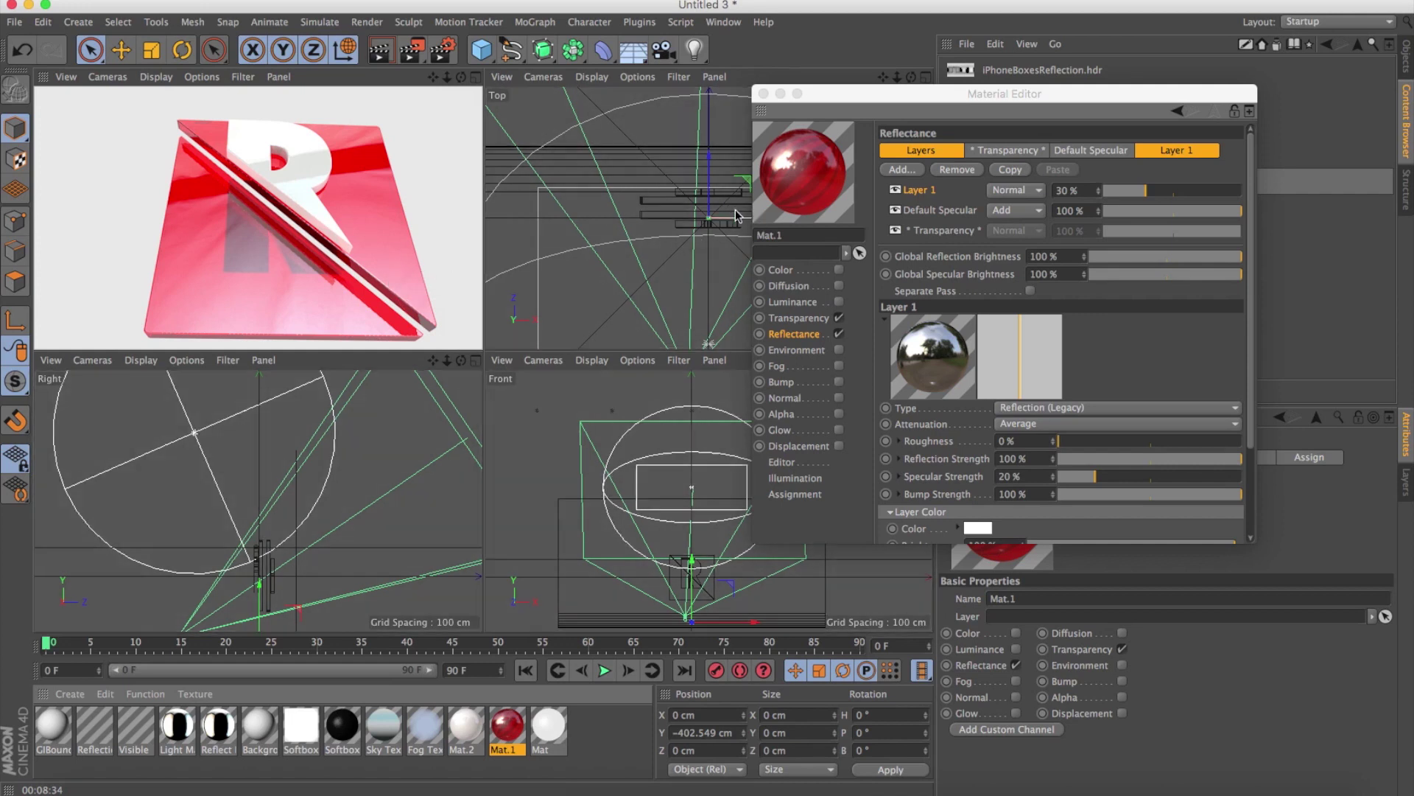
Close the Material Editor window.
{"action": "left_click", "coordinate": [764, 93]}
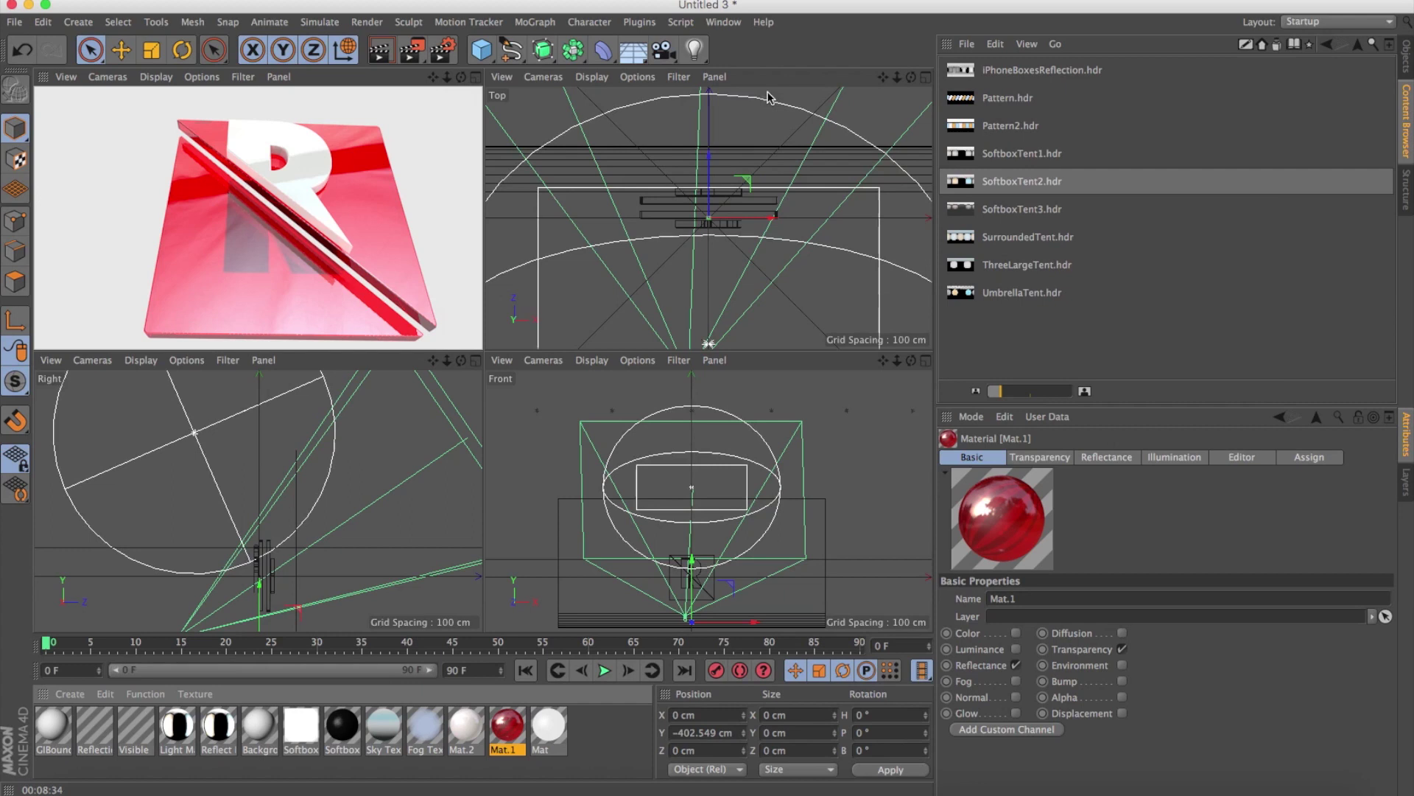
Reopen Render Settings and review the Renderer list, leaving Standard selected.
{"action": "left_click", "coordinate": [443, 50]}
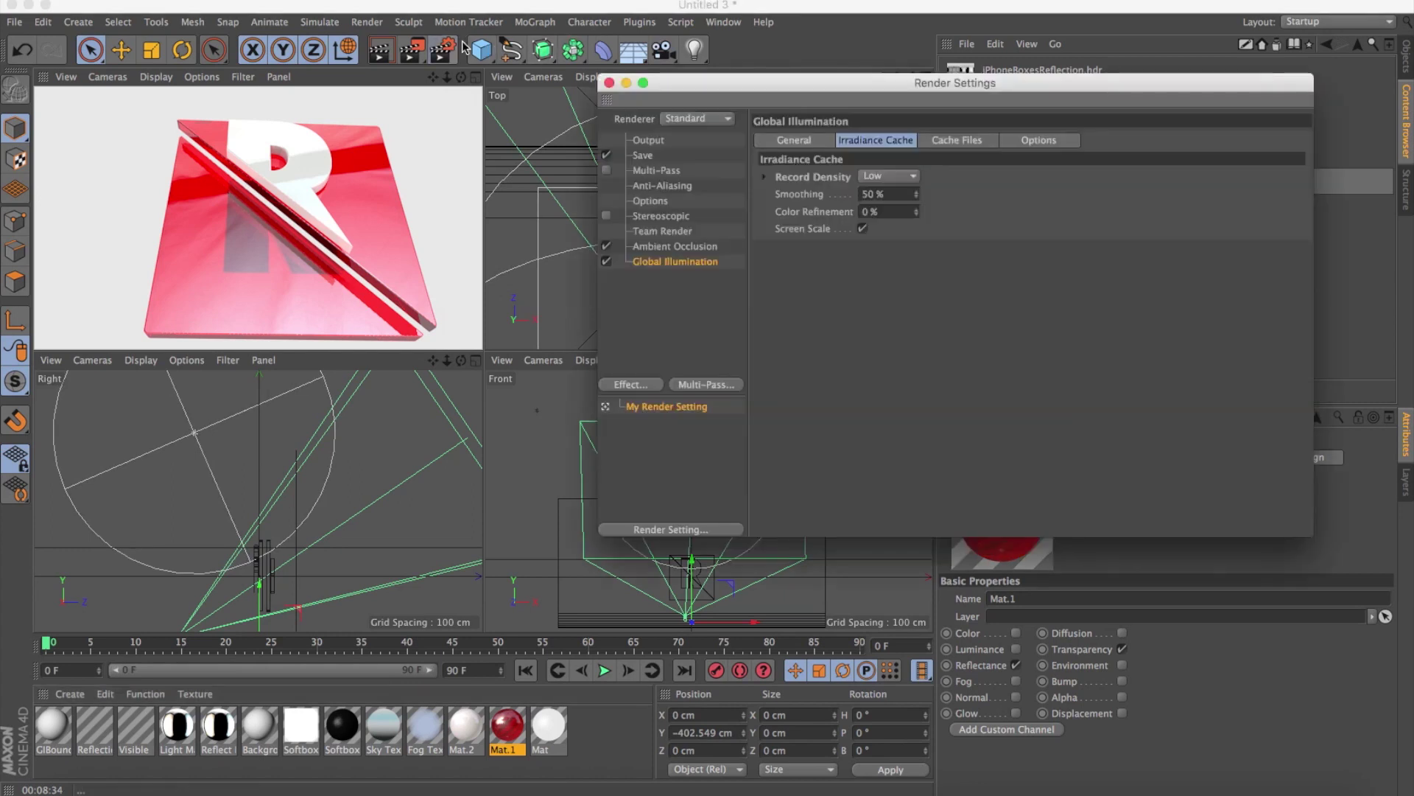
{"action": "left_click", "coordinate": [696, 119]}
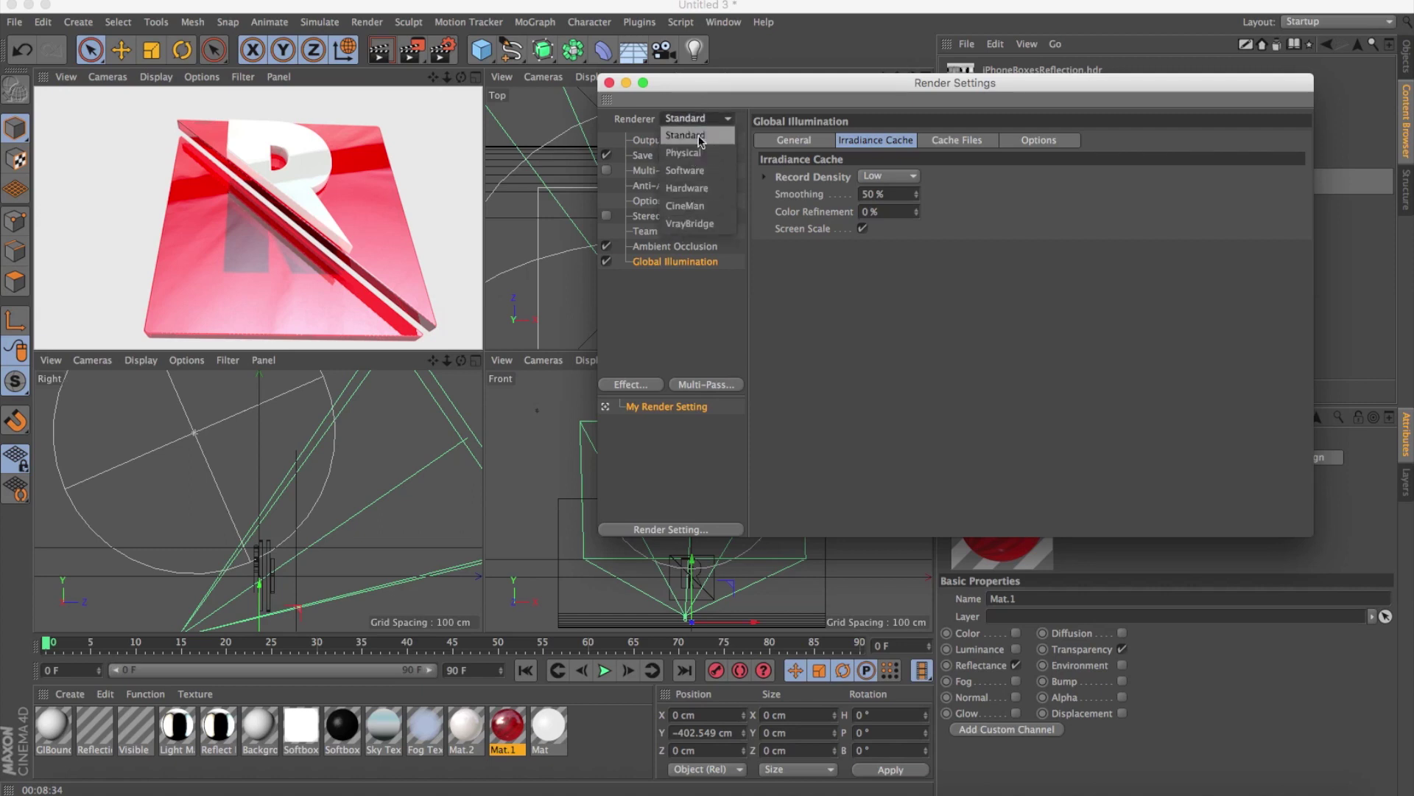
{"action": "left_click", "coordinate": [727, 88]}
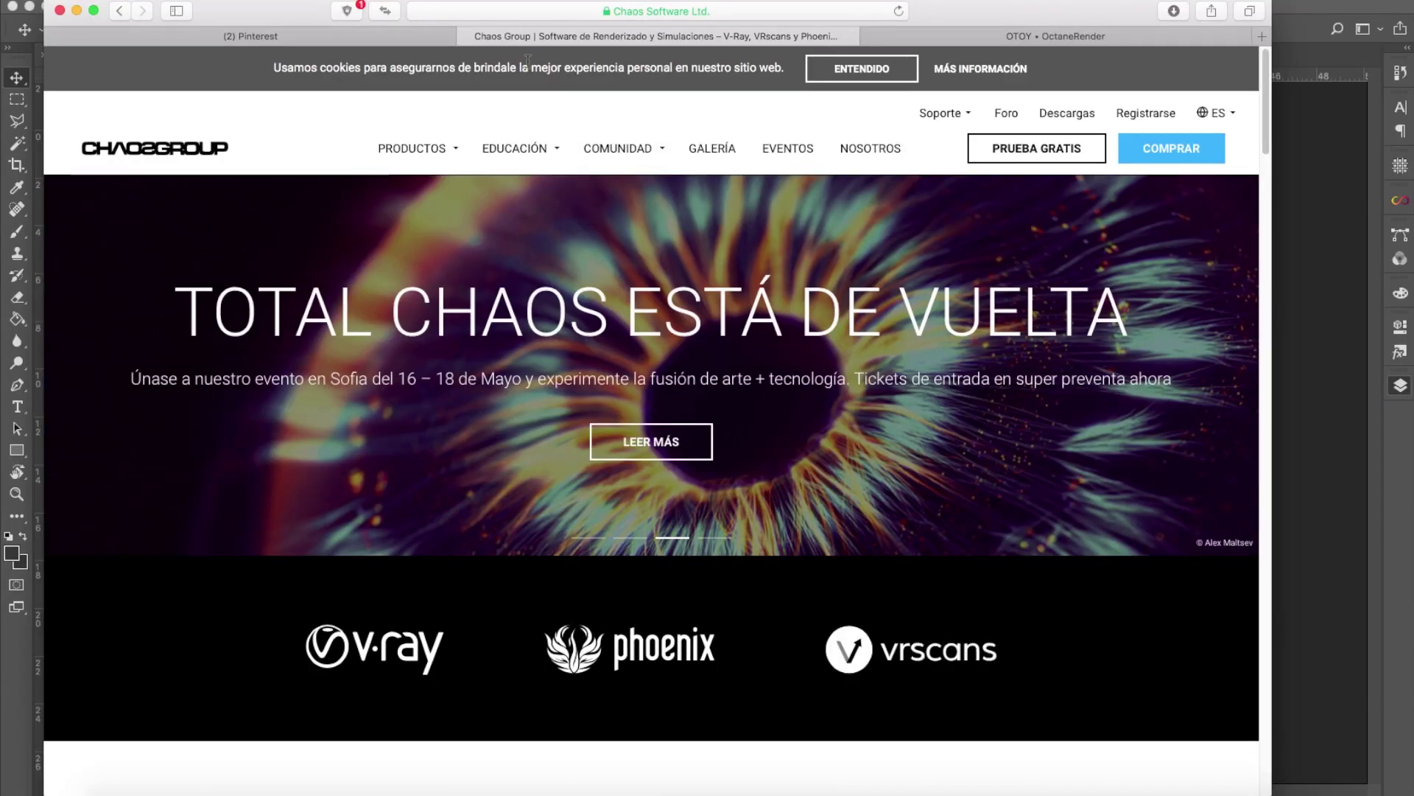
Browse the Chaos Group V-Ray gallery, then switch to the OTOY OctaneRender tab.
{"action": "left_click", "coordinate": [560, 14]}
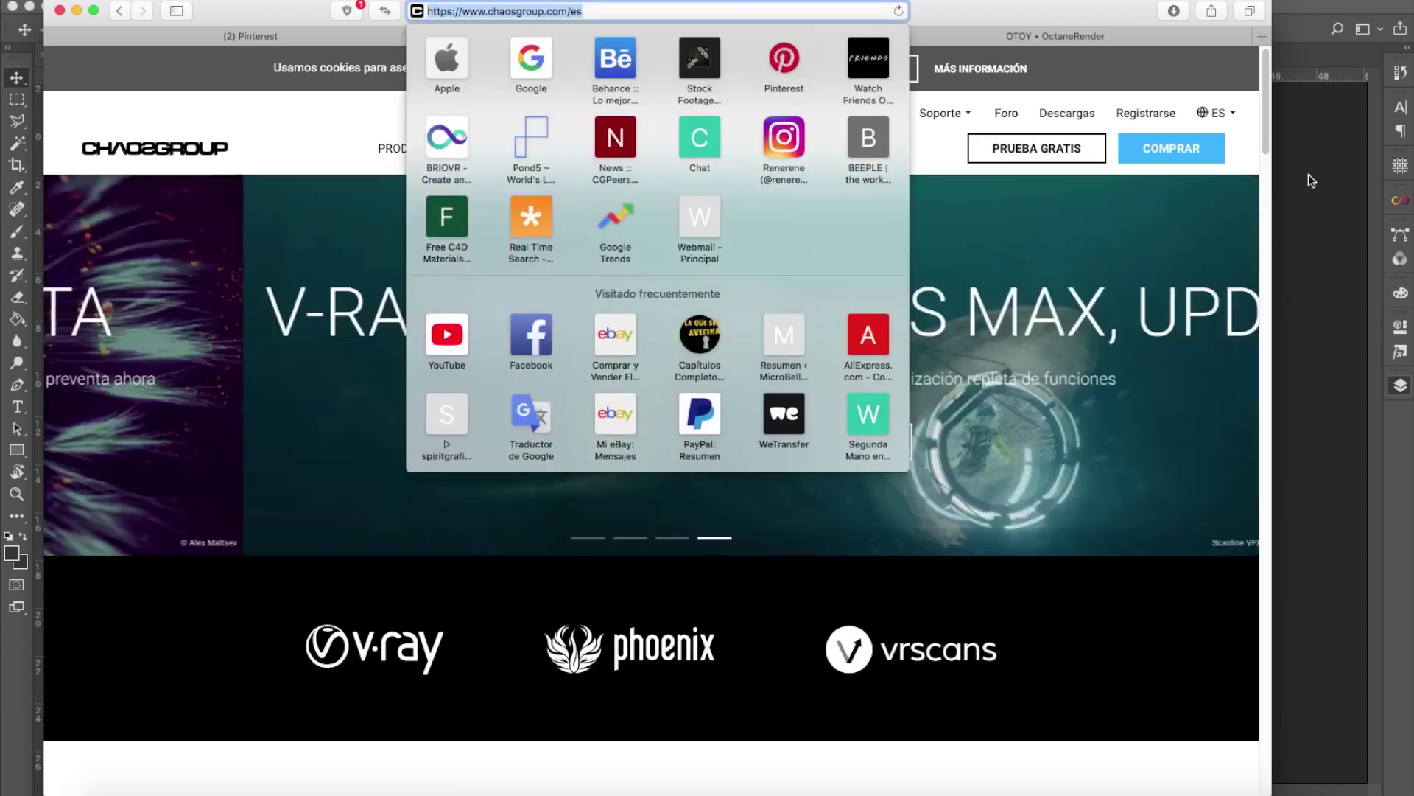
{"action": "left_click", "coordinate": [934, 492]}
{"action": "scroll", "coordinate": [935, 492], "scroll_direction": "down", "scroll_amount": 3}
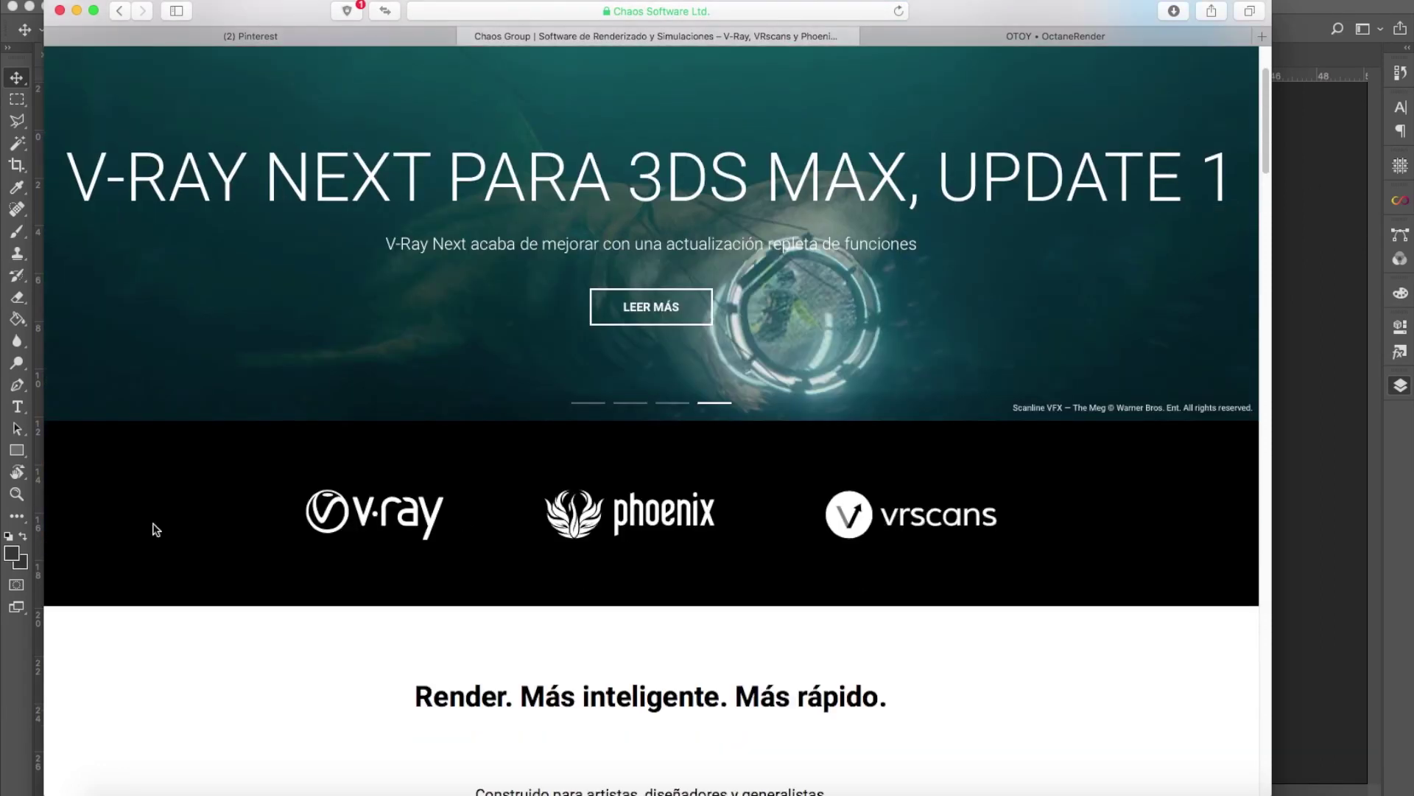
{"action": "scroll", "coordinate": [442, 527], "scroll_direction": "down", "scroll_amount": 2}
{"action": "scroll", "coordinate": [456, 525], "scroll_direction": "down", "scroll_amount": 10}
{"action": "scroll", "coordinate": [461, 500], "scroll_direction": "down", "scroll_amount": 1}
{"action": "scroll", "coordinate": [461, 500], "scroll_direction": "down", "scroll_amount": 10}
{"action": "scroll", "coordinate": [515, 486], "scroll_direction": "down", "scroll_amount": 5}
{"action": "scroll", "coordinate": [578, 470], "scroll_direction": "down", "scroll_amount": 6}
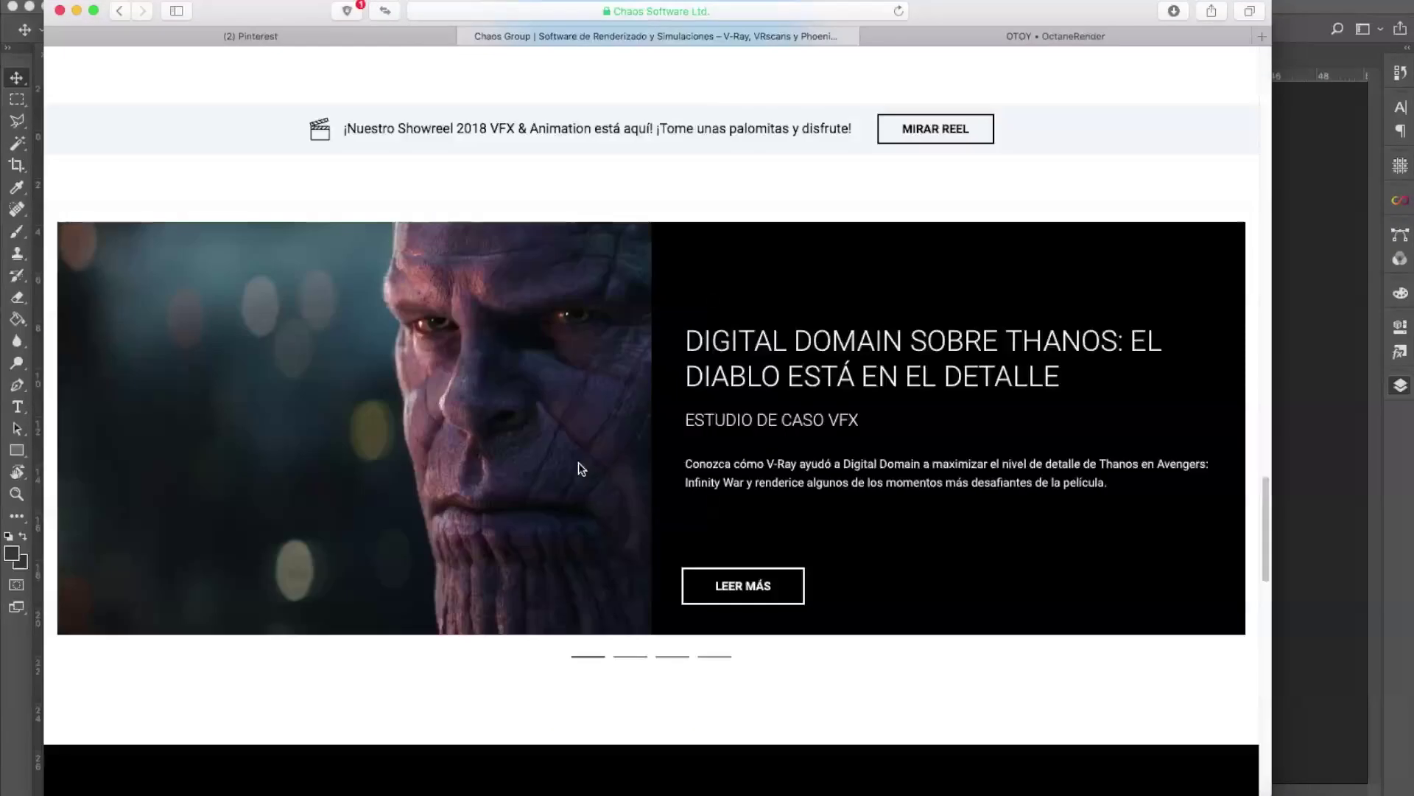
{"action": "scroll", "coordinate": [578, 469], "scroll_direction": "down", "scroll_amount": 10}
{"action": "scroll", "coordinate": [582, 471], "scroll_direction": "up", "scroll_amount": 1}
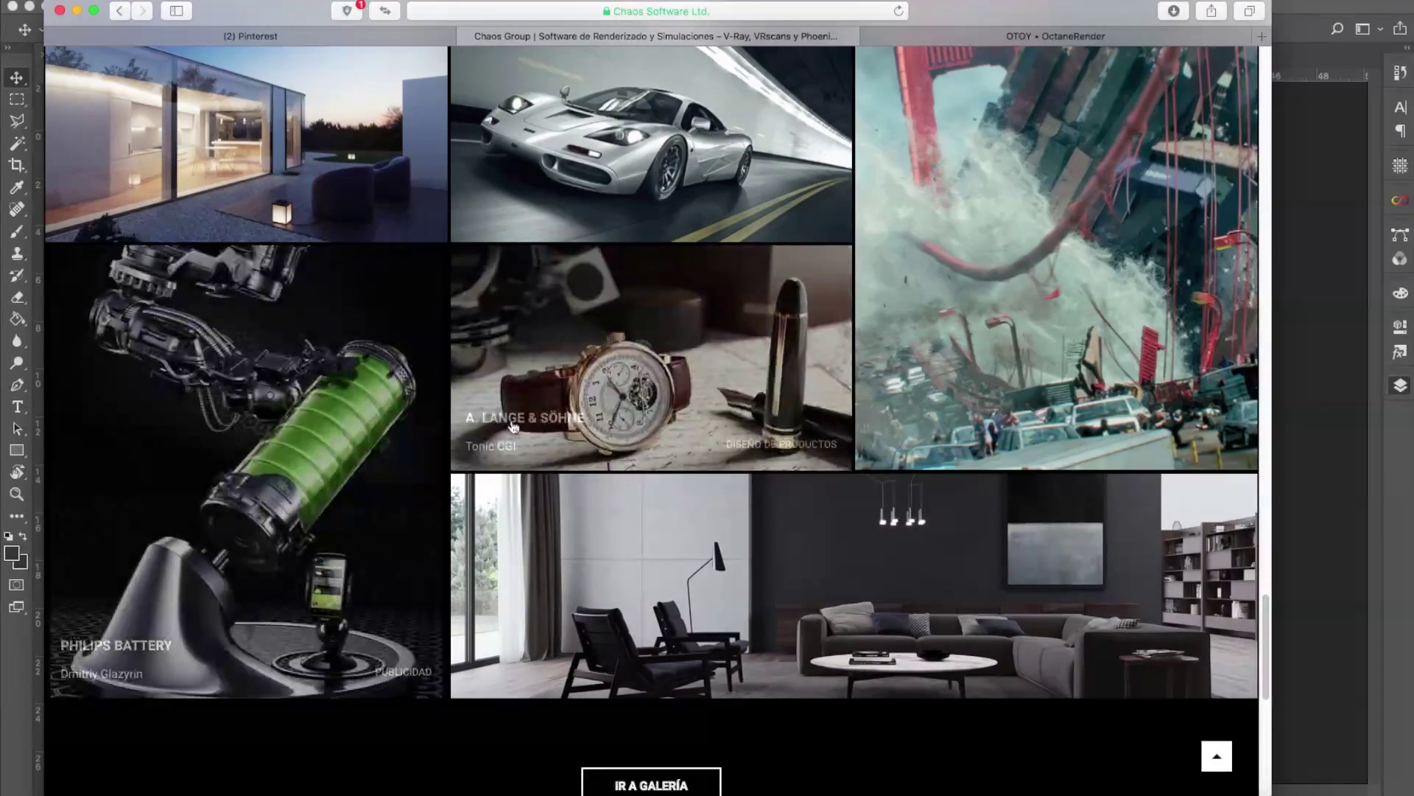
{"action": "scroll", "coordinate": [525, 458], "scroll_direction": "down", "scroll_amount": 5}
{"action": "scroll", "coordinate": [494, 448], "scroll_direction": "down", "scroll_amount": 5}
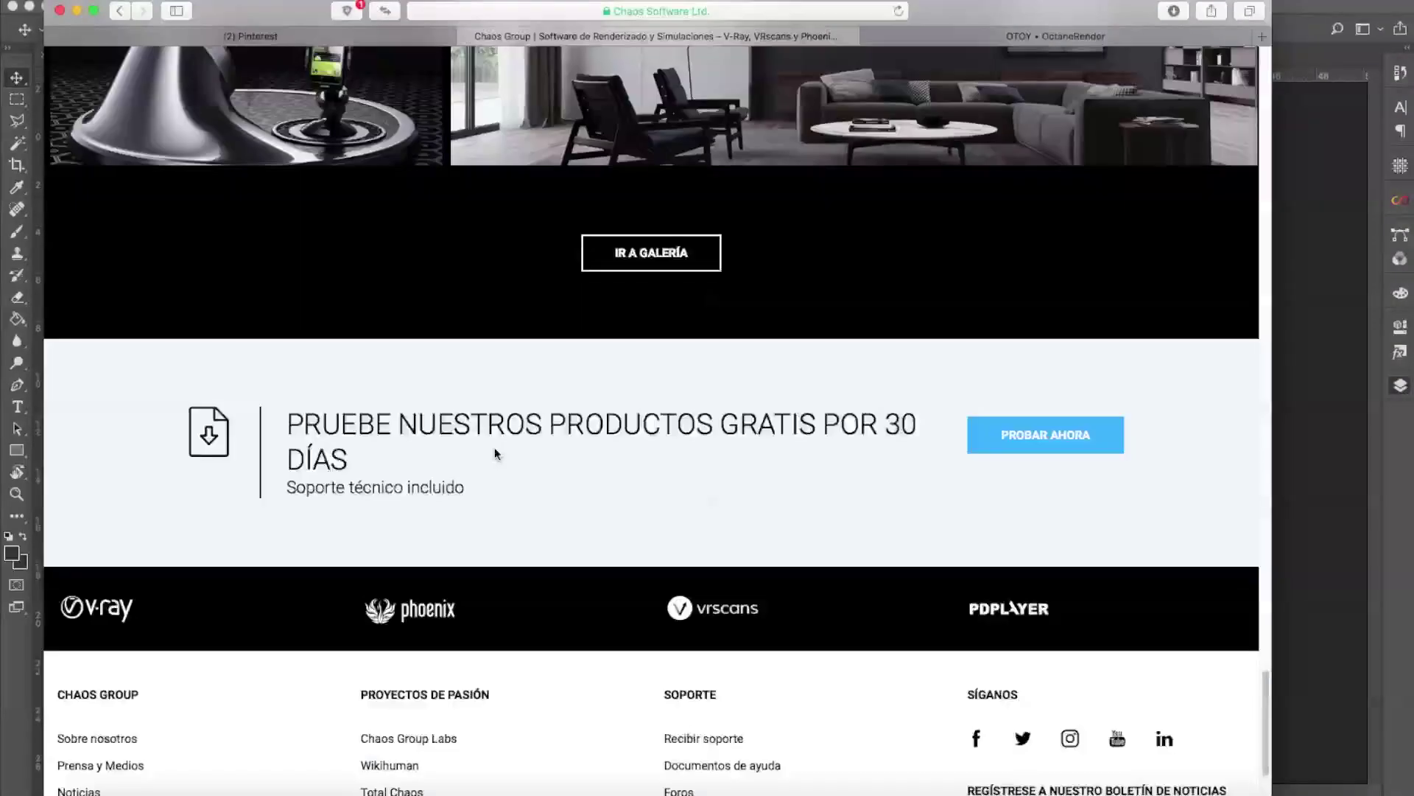
{"action": "scroll", "coordinate": [494, 448], "scroll_direction": "down", "scroll_amount": 3}
{"action": "scroll", "coordinate": [493, 451], "scroll_direction": "up", "scroll_amount": 1}
{"action": "scroll", "coordinate": [472, 457], "scroll_direction": "up", "scroll_amount": 10}
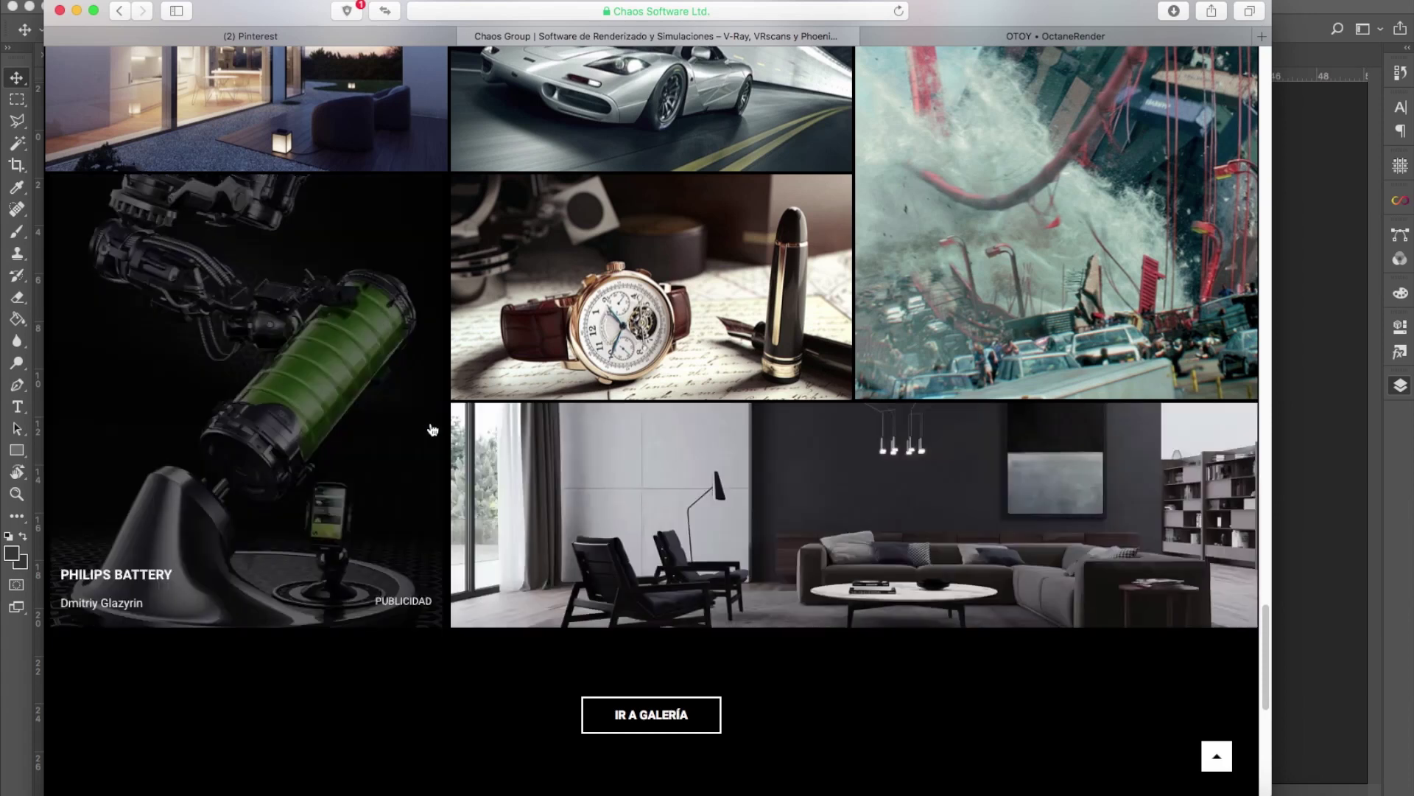
{"action": "scroll", "coordinate": [422, 513], "scroll_direction": "up", "scroll_amount": 2}
{"action": "scroll", "coordinate": [448, 578], "scroll_direction": "up", "scroll_amount": 1}
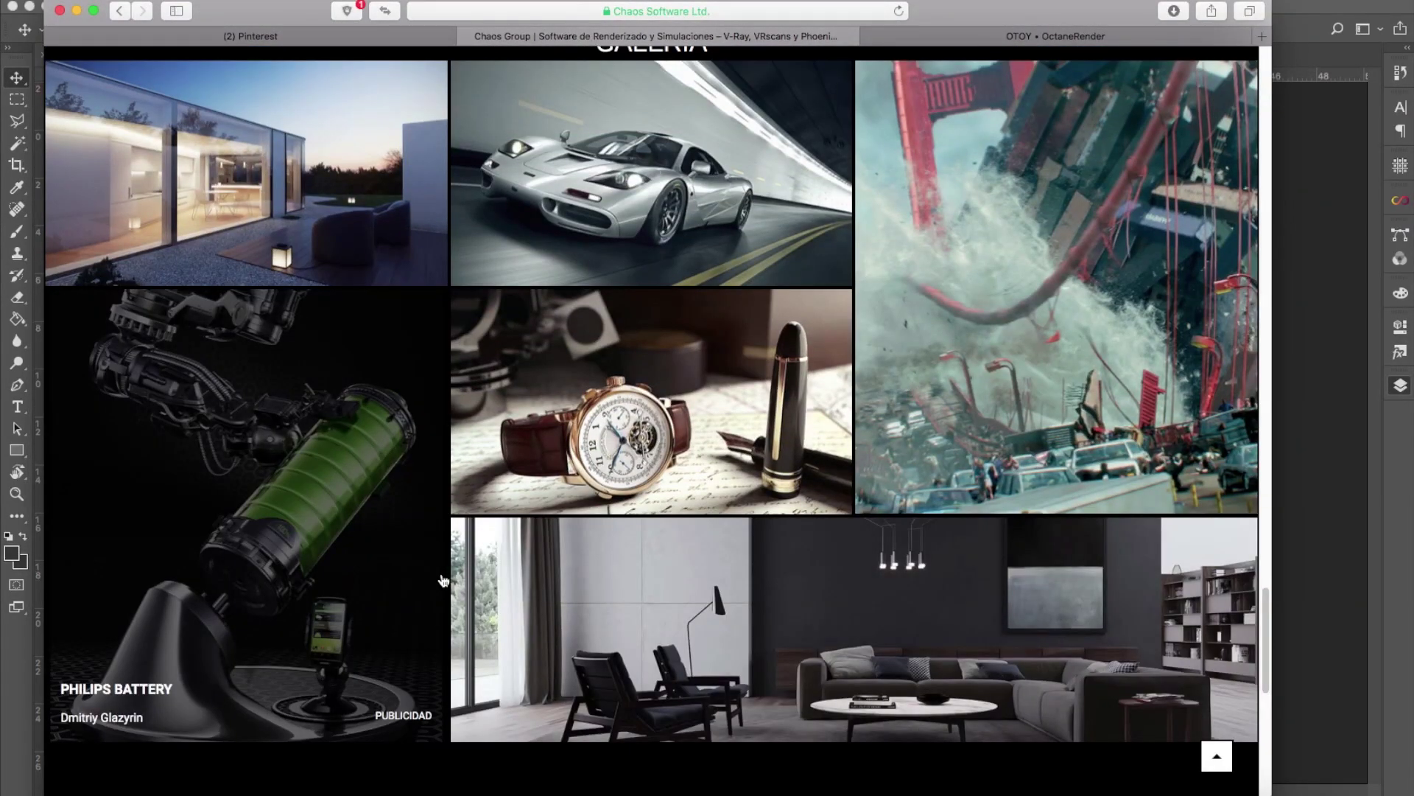
{"action": "scroll", "coordinate": [442, 580], "scroll_direction": "up", "scroll_amount": 2}
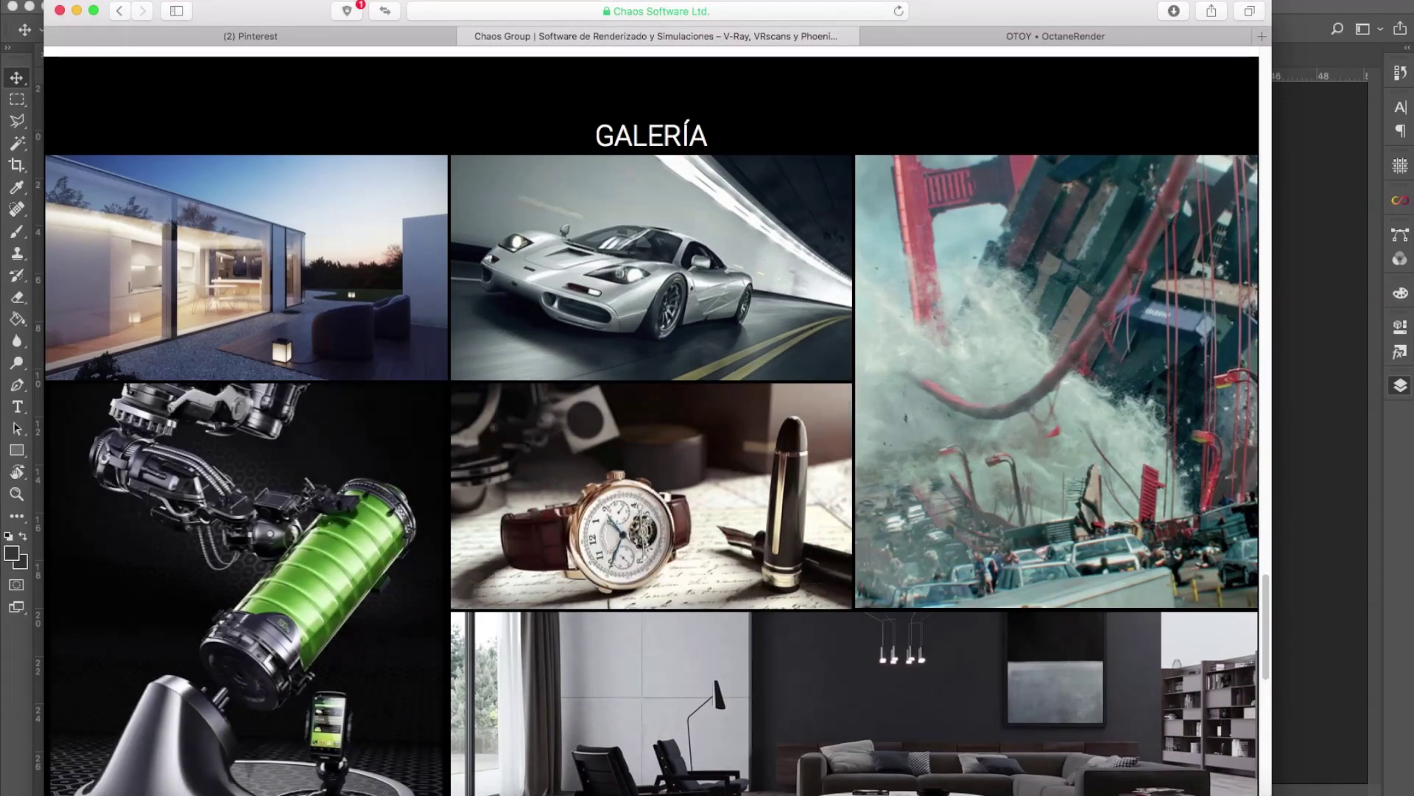
{"action": "left_click", "coordinate": [1044, 35]}
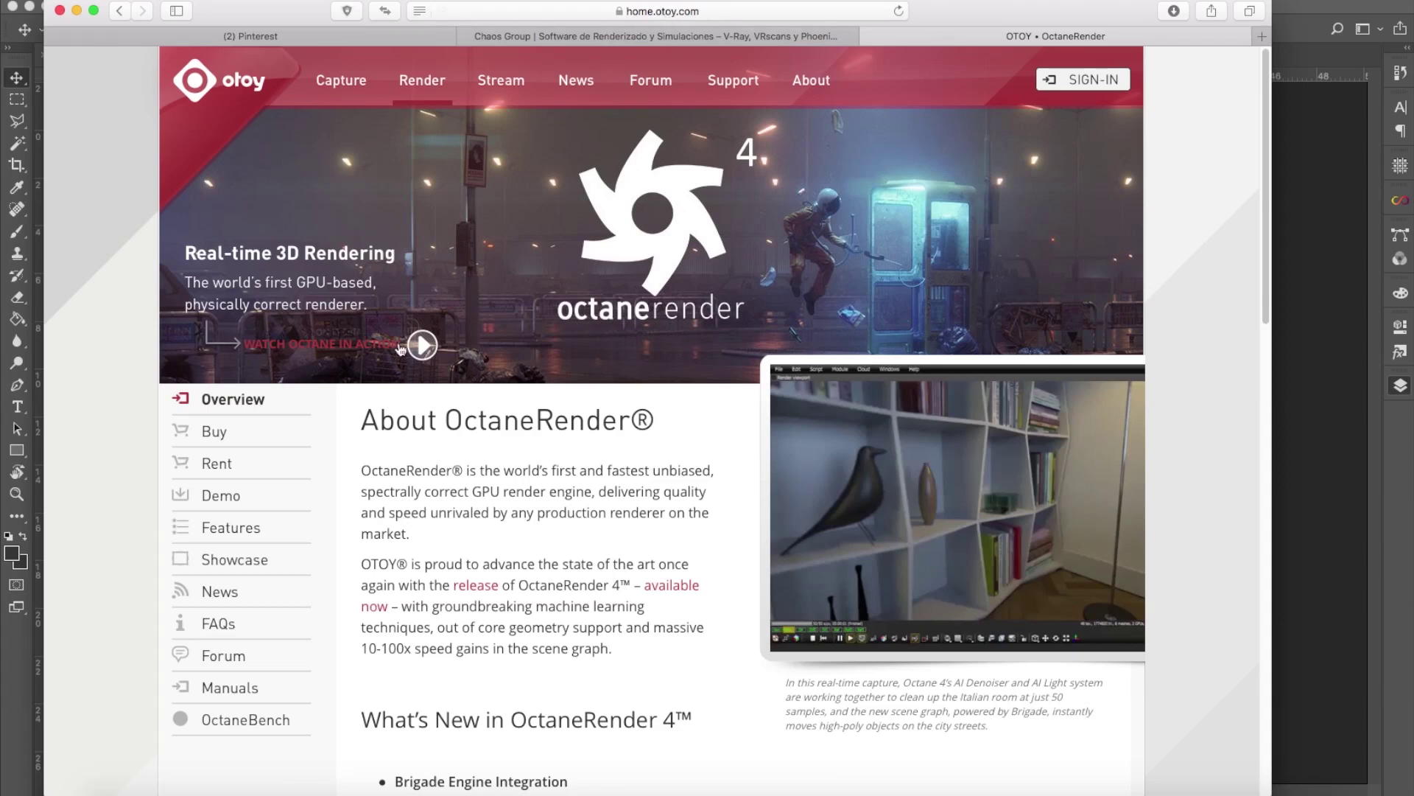
Read through the OctaneRender page, then bring the Photoshop render window forward.
{"action": "scroll", "coordinate": [384, 478], "scroll_direction": "down", "scroll_amount": 2}
{"action": "scroll", "coordinate": [383, 477], "scroll_direction": "down", "scroll_amount": 2}
{"action": "scroll", "coordinate": [635, 476], "scroll_direction": "down", "scroll_amount": 10}
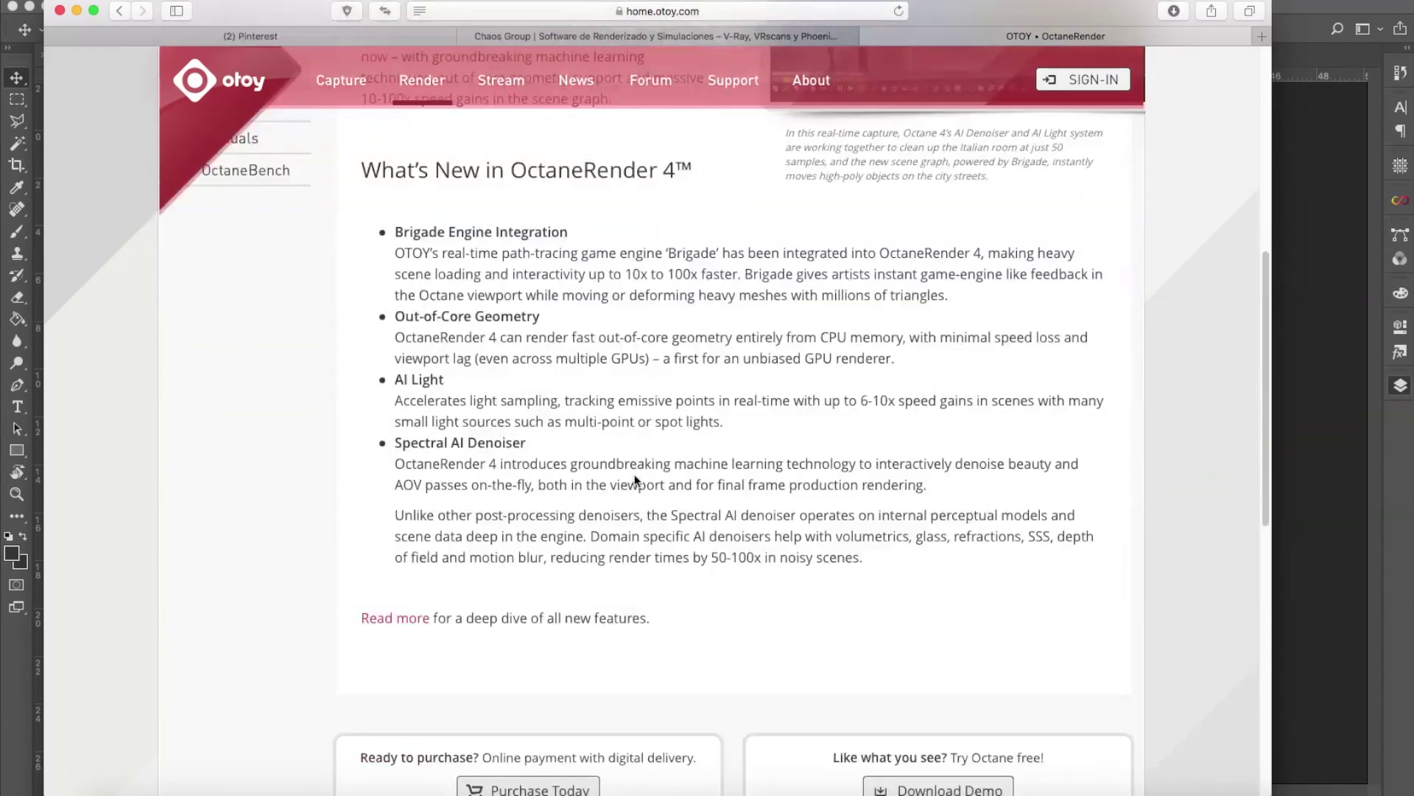
{"action": "scroll", "coordinate": [635, 478], "scroll_direction": "up", "scroll_amount": 2}
{"action": "scroll", "coordinate": [634, 475], "scroll_direction": "up", "scroll_amount": 5}
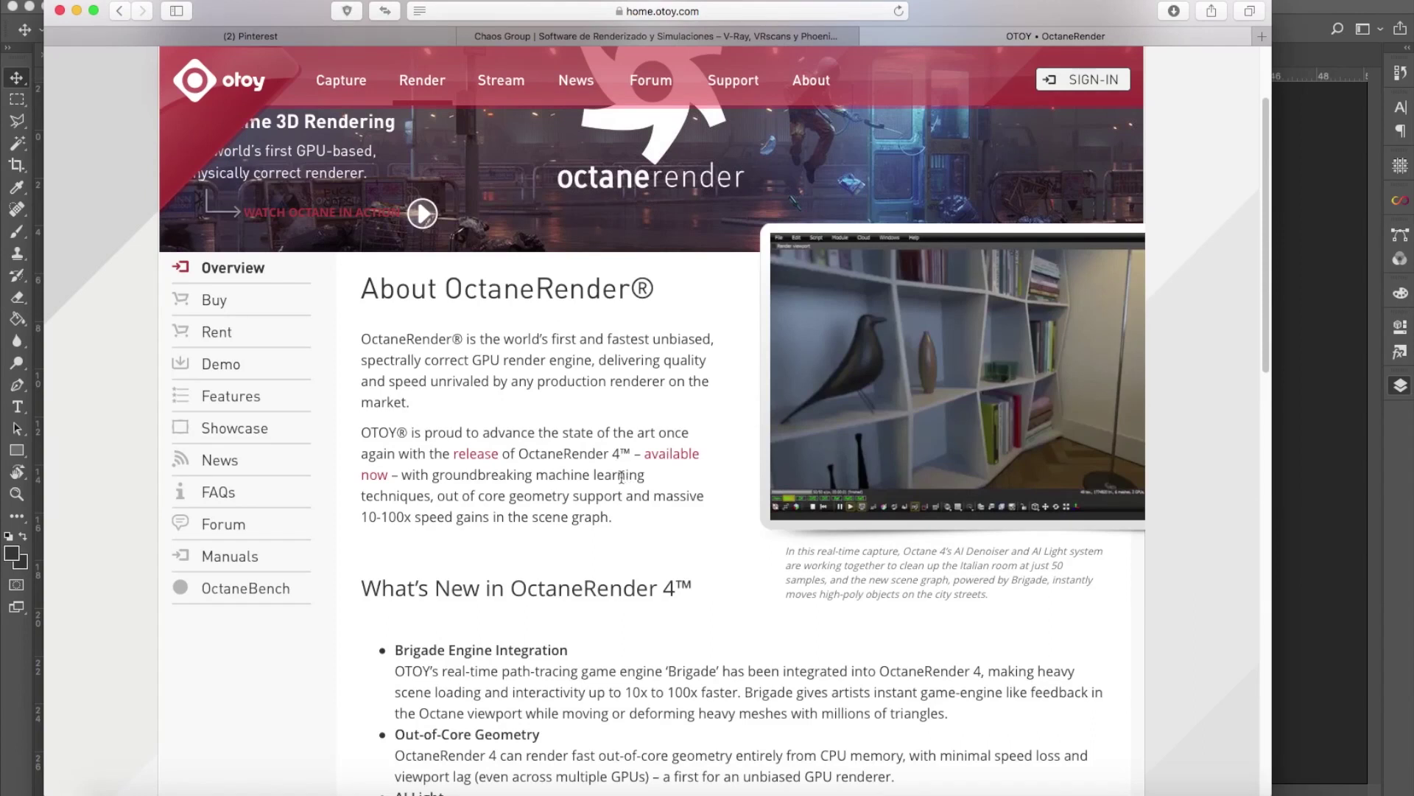
{"action": "scroll", "coordinate": [621, 477], "scroll_direction": "down", "scroll_amount": 10}
{"action": "scroll", "coordinate": [621, 477], "scroll_direction": "down", "scroll_amount": 10}
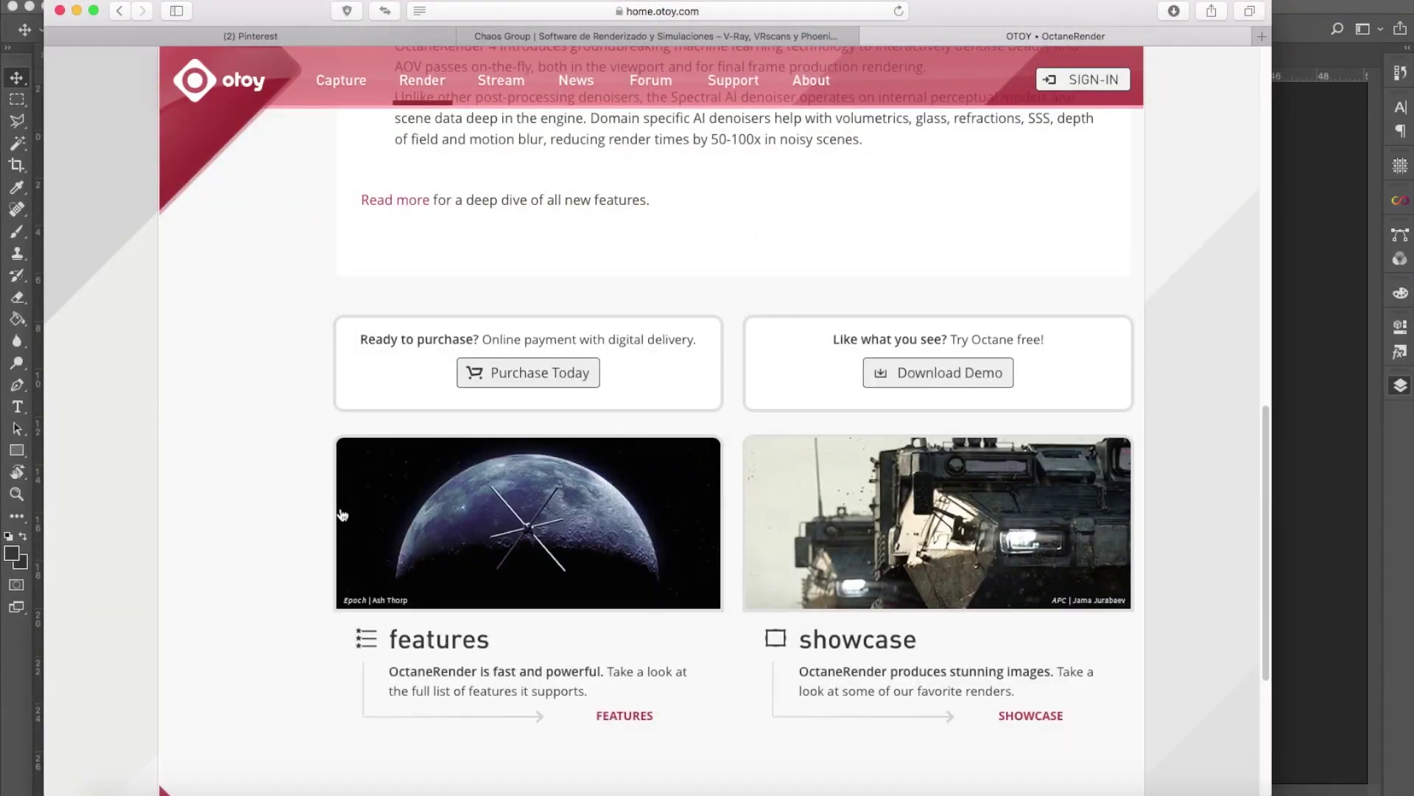
{"action": "scroll", "coordinate": [280, 442], "scroll_direction": "down", "scroll_amount": 5}
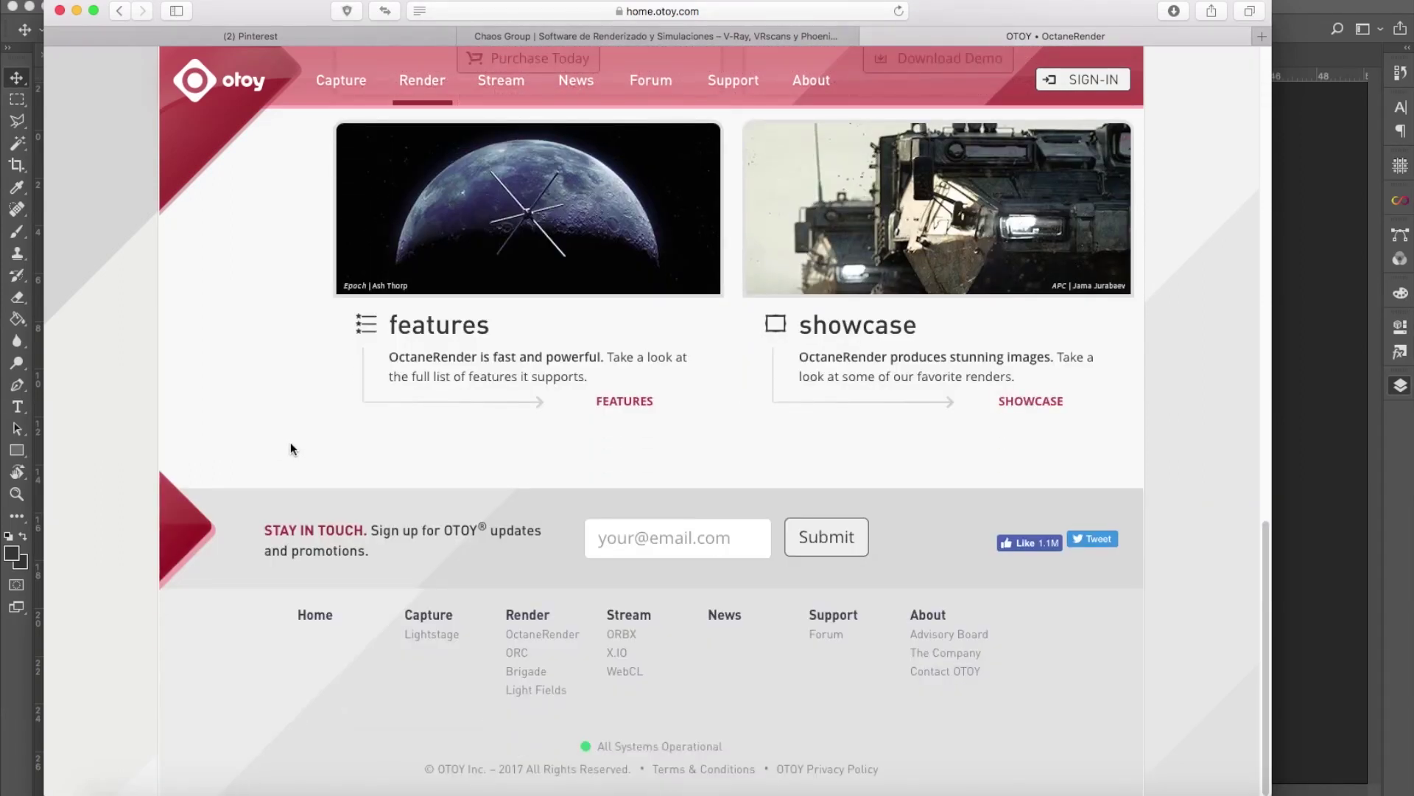
{"action": "scroll", "coordinate": [291, 446], "scroll_direction": "up", "scroll_amount": 3}
{"action": "scroll", "coordinate": [290, 442], "scroll_direction": "up", "scroll_amount": 3}
{"action": "scroll", "coordinate": [290, 442], "scroll_direction": "up", "scroll_amount": 10}
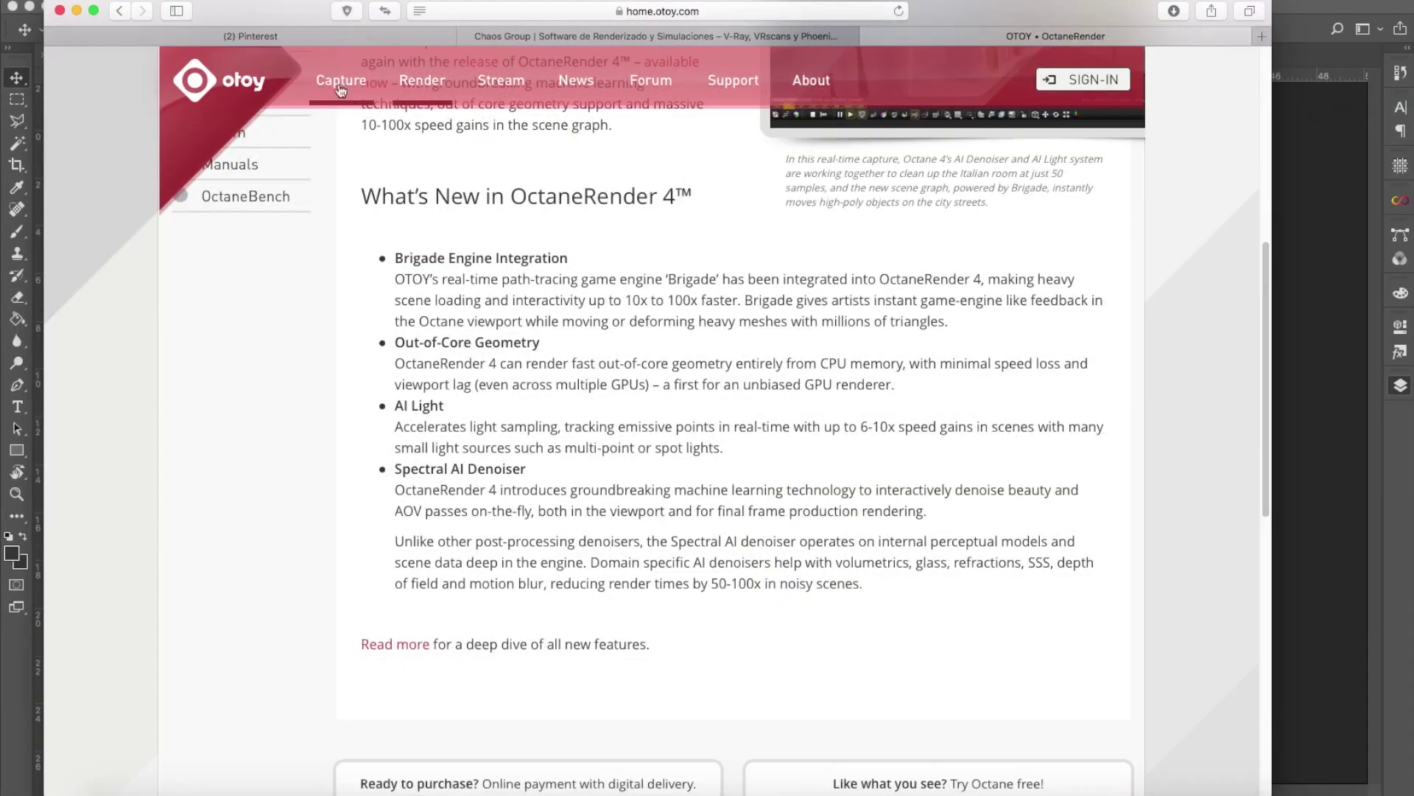
{"action": "left_click", "coordinate": [1298, 298]}
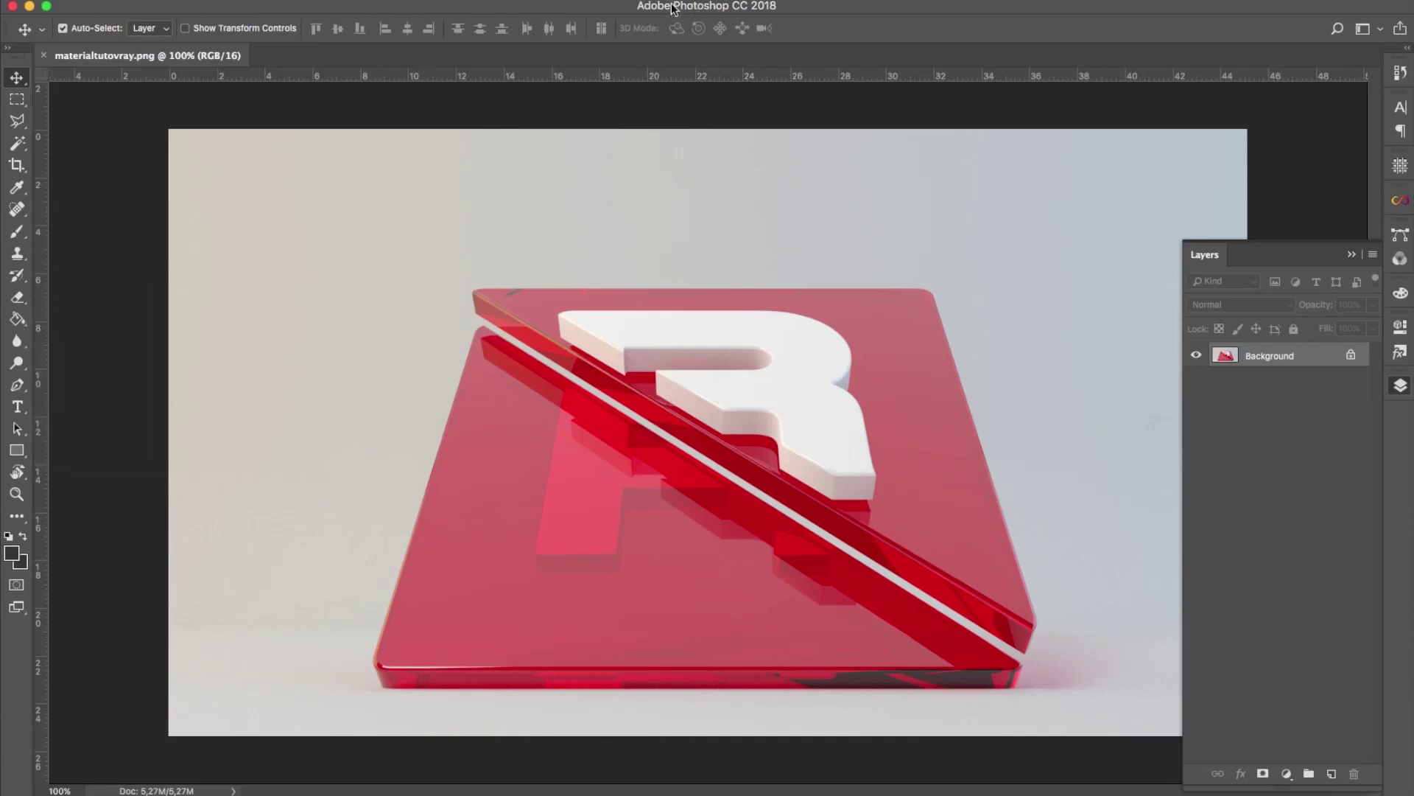
Draw a white rectangle covering the top third of the render.
{"action": "left_click", "coordinate": [16, 450]}
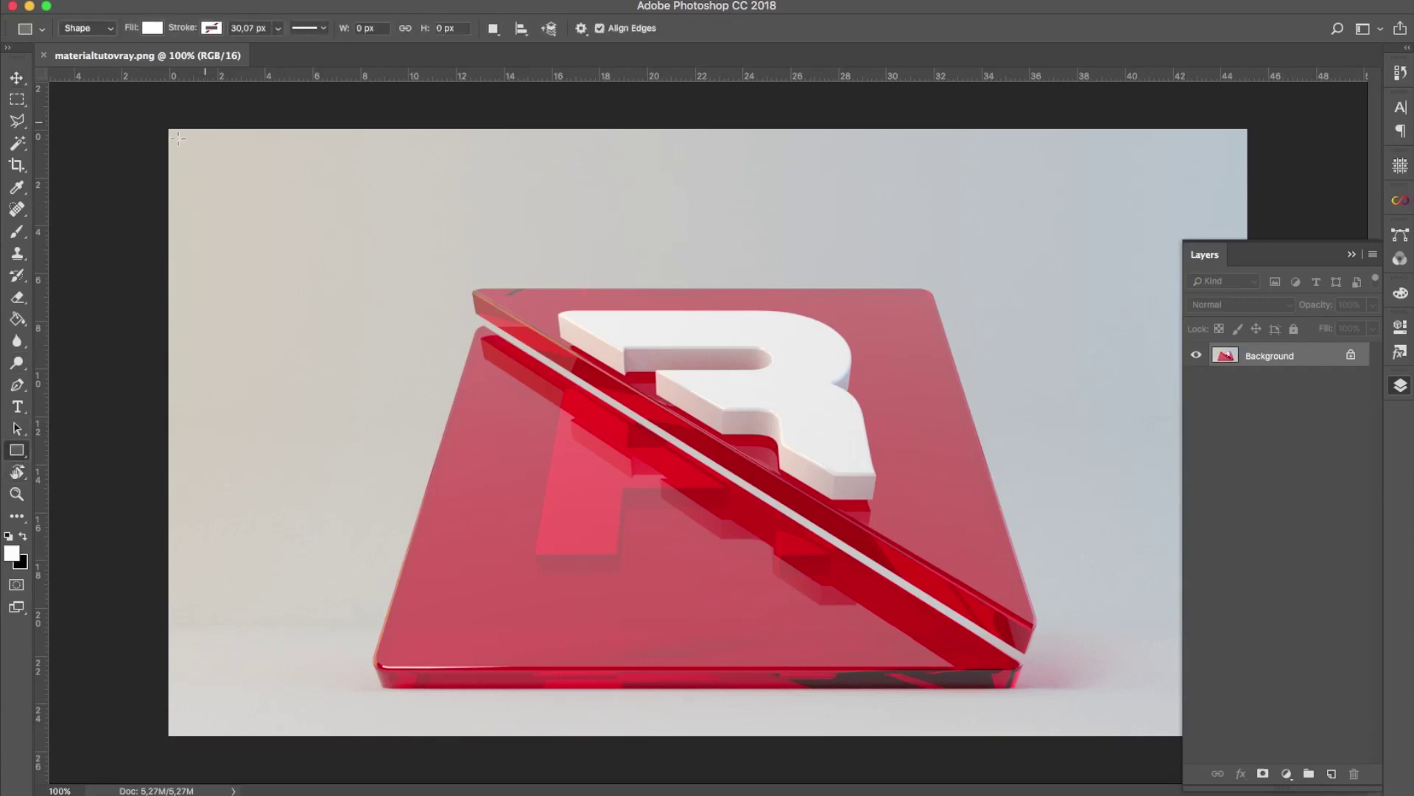
{"action": "left_click_drag", "start_coordinate": [142, 106], "coordinate": [1269, 392]}
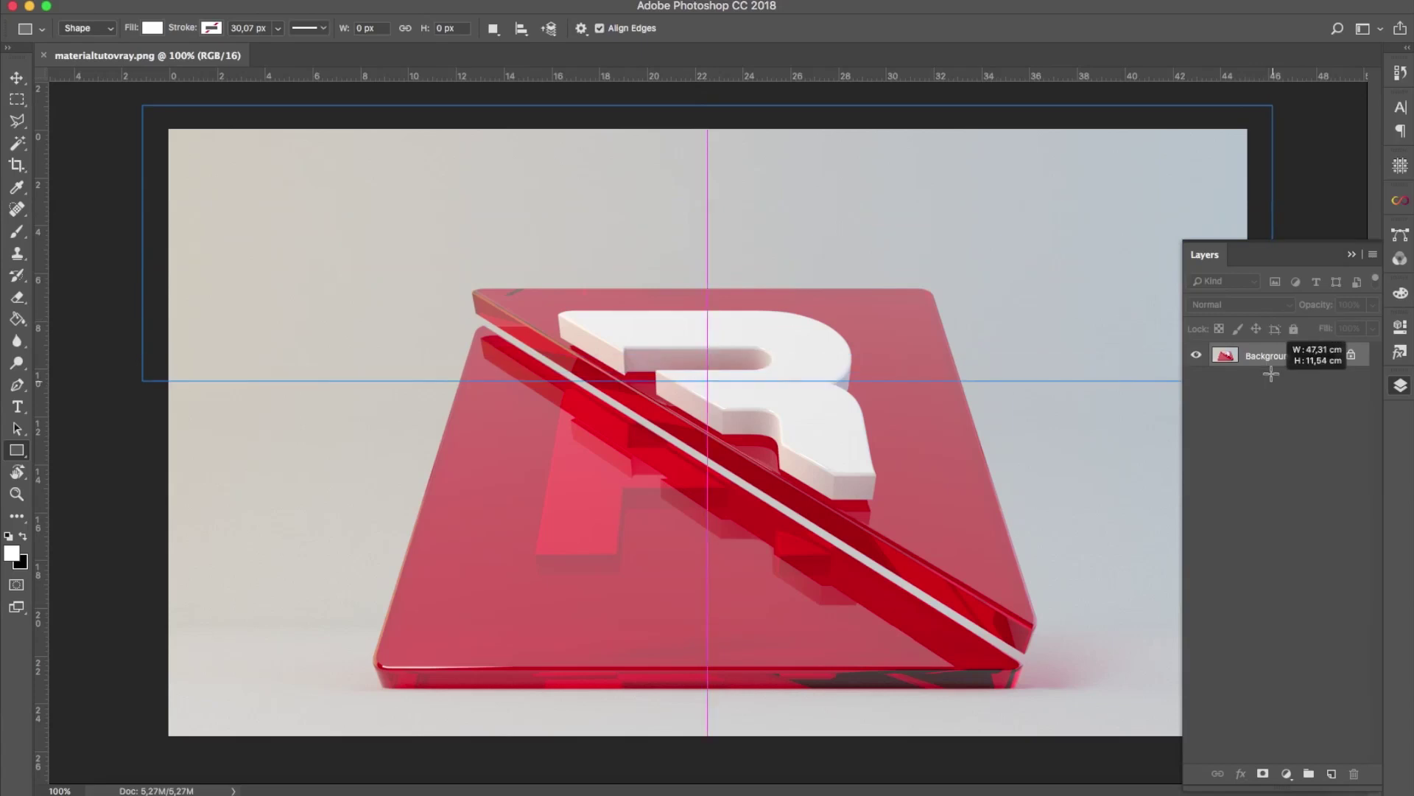
{"action": "left_click_drag", "start_coordinate": [1269, 391], "coordinate": [1272, 381]}
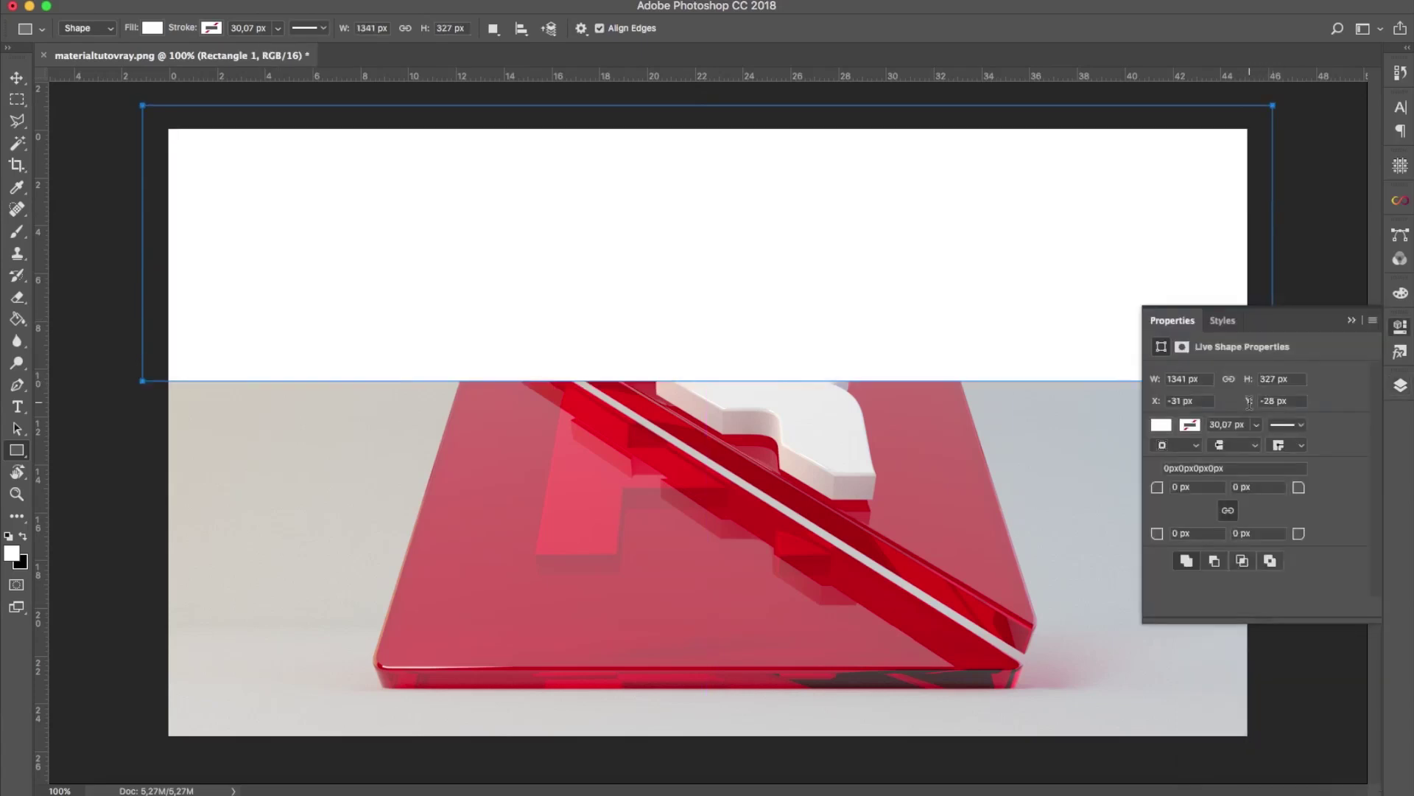
{"action": "left_click", "coordinate": [1401, 326]}
Set the Rectangle 1 layer to Soft Light blend mode at 50% opacity.
{"action": "left_click", "coordinate": [1400, 385]}
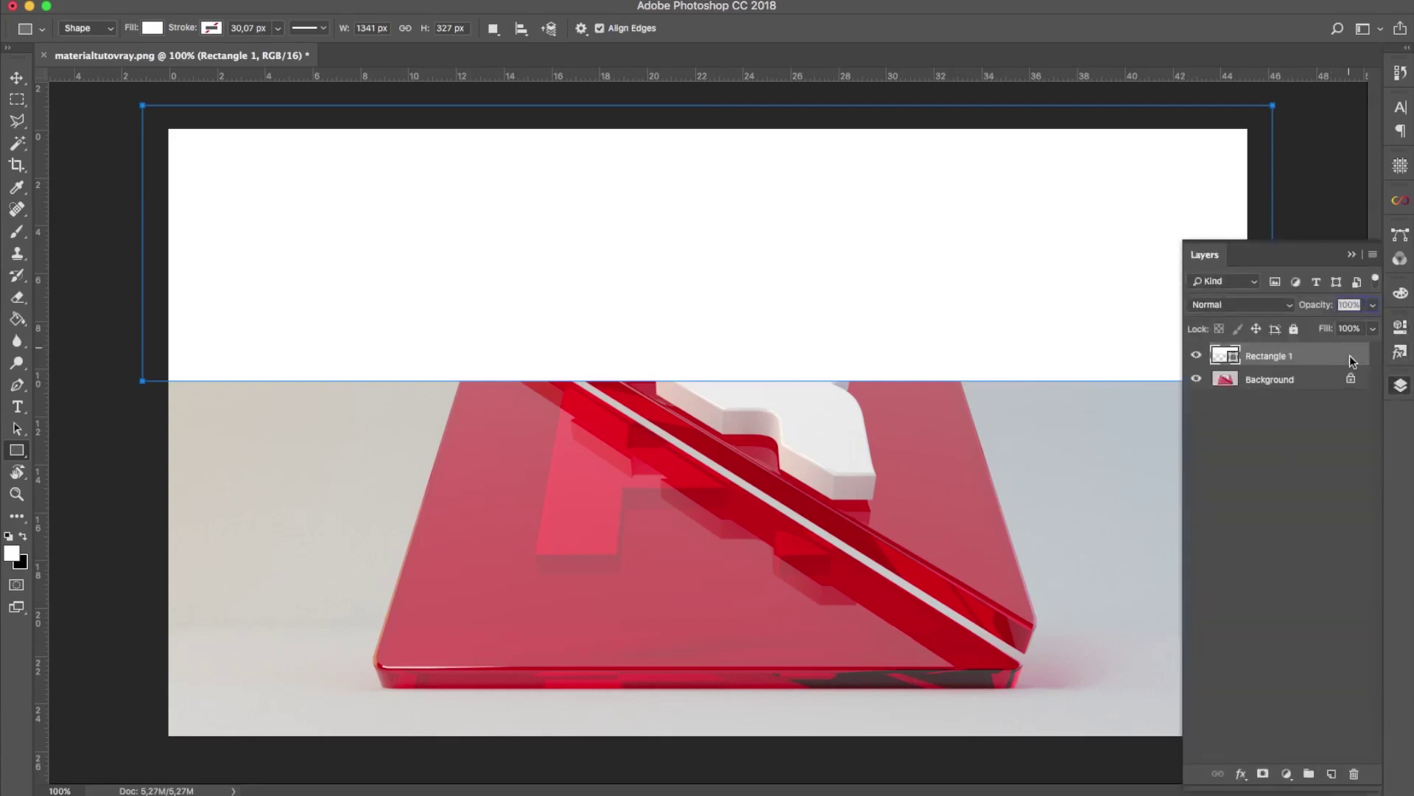
{"action": "left_click", "coordinate": [1290, 305]}
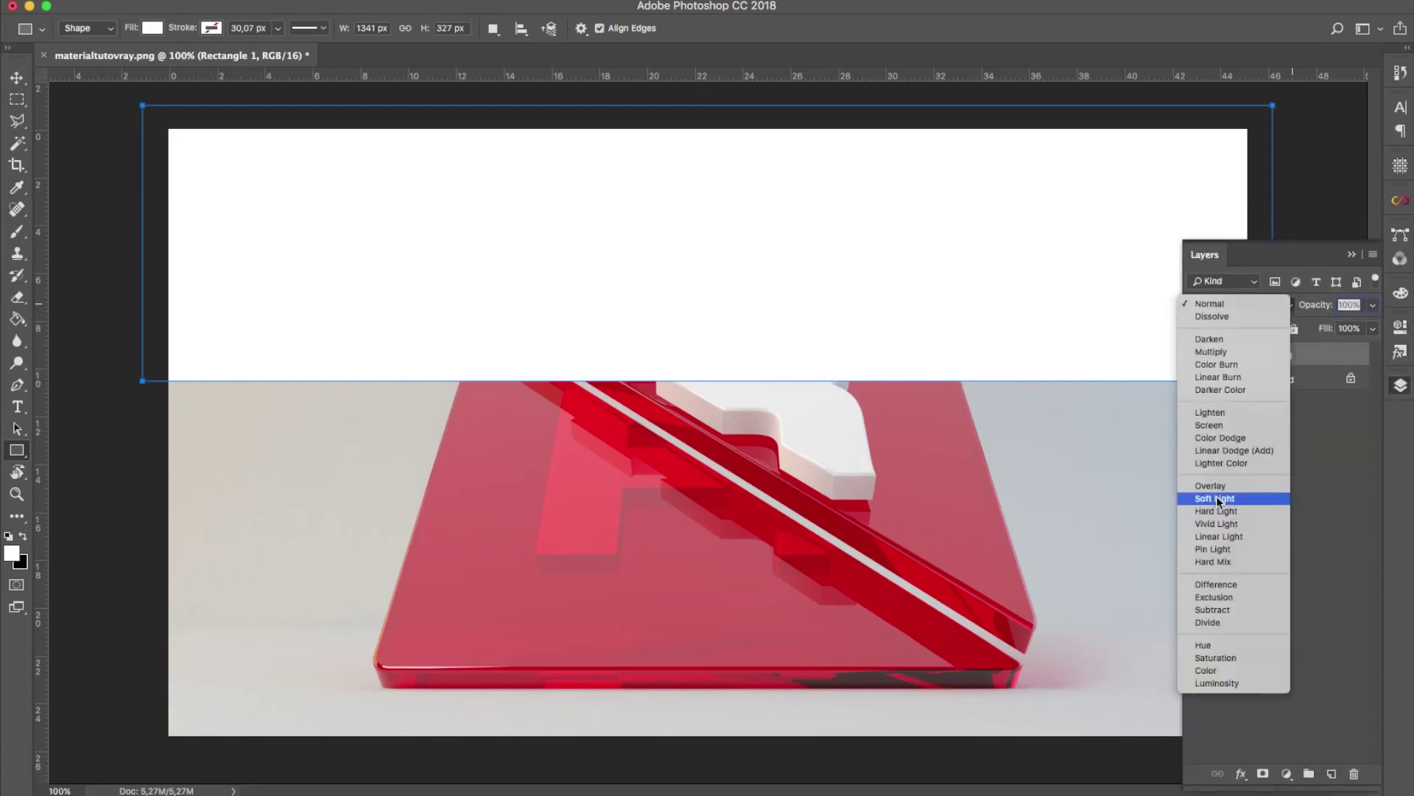
{"action": "left_click", "coordinate": [1239, 501]}
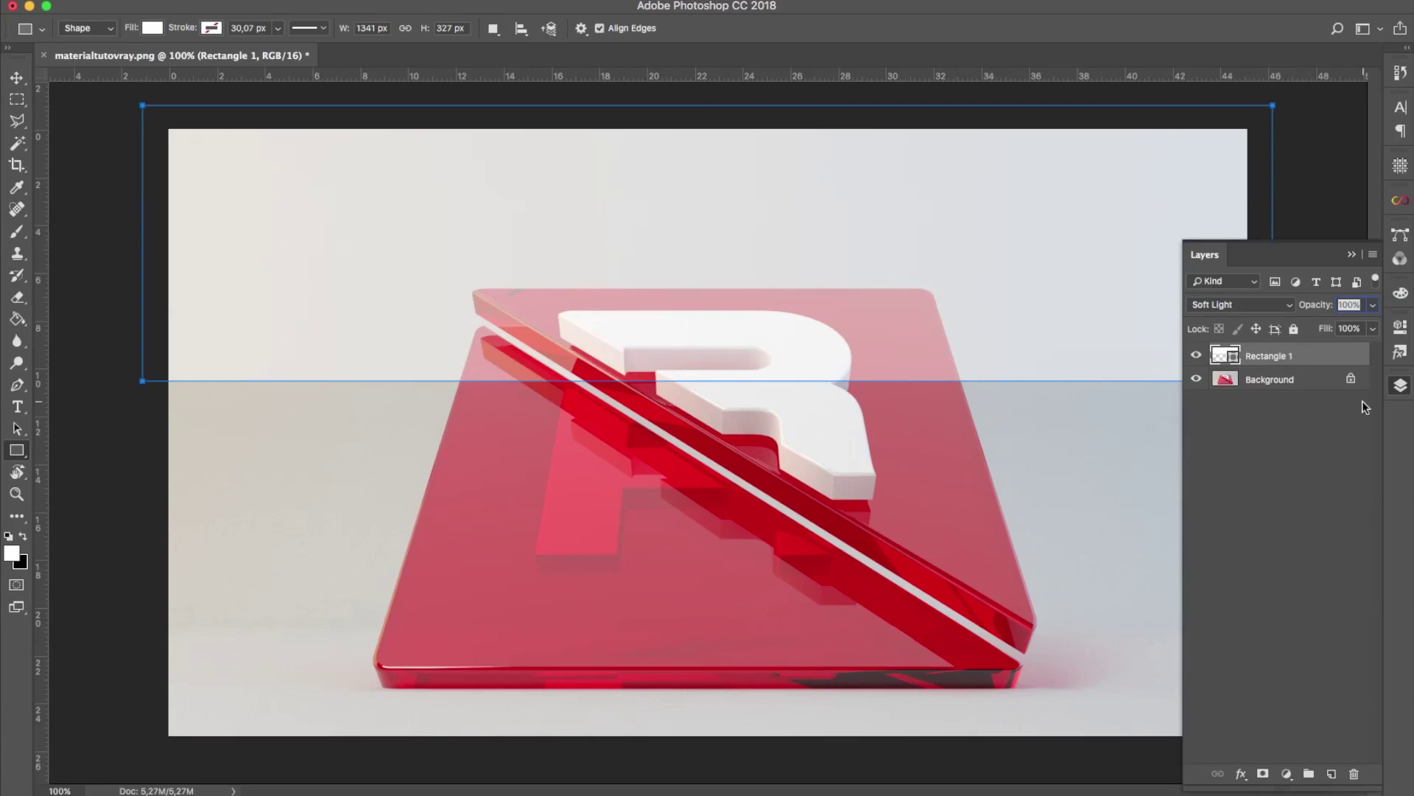
{"action": "type", "text": "50"}
{"action": "key", "text": "Return"}
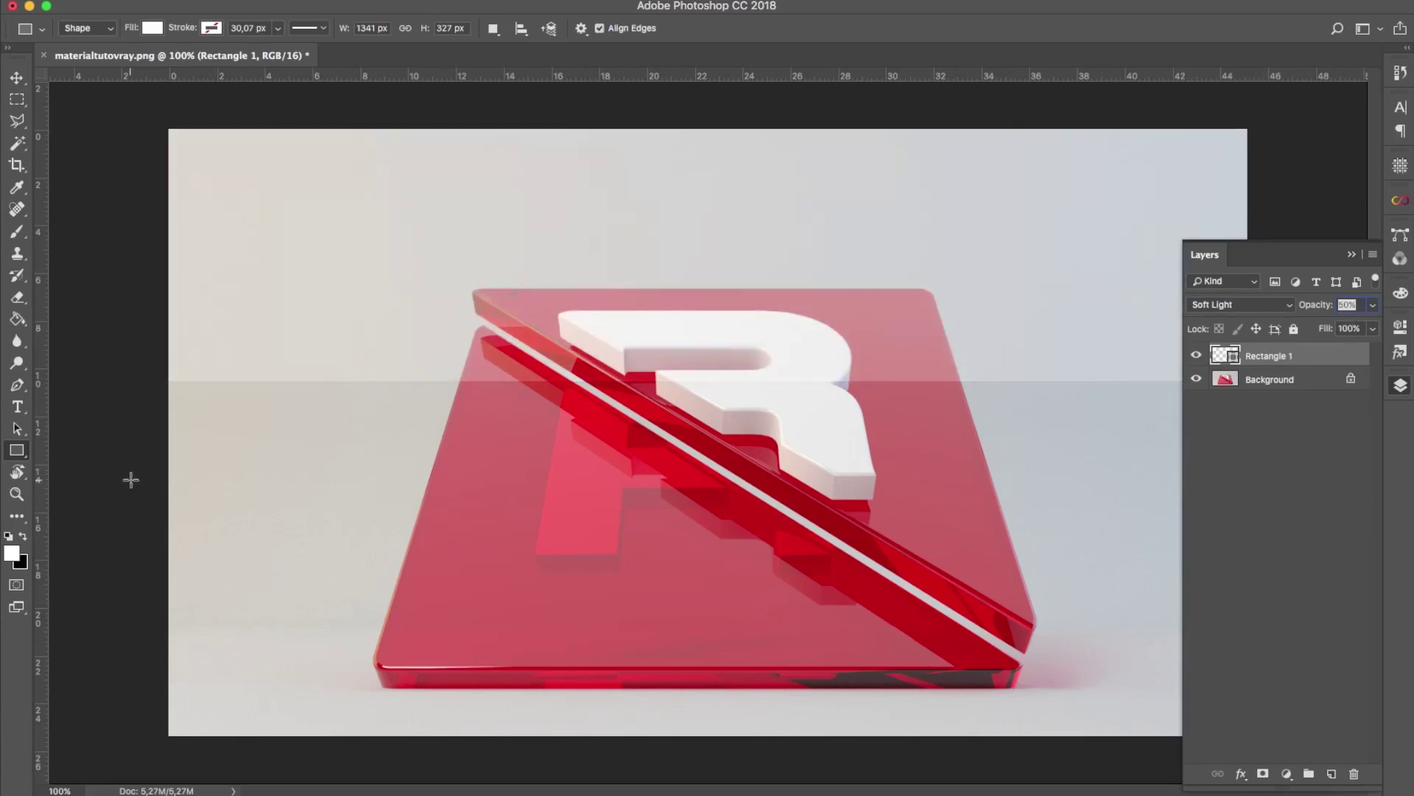
{"action": "left_click", "coordinate": [17, 77]}
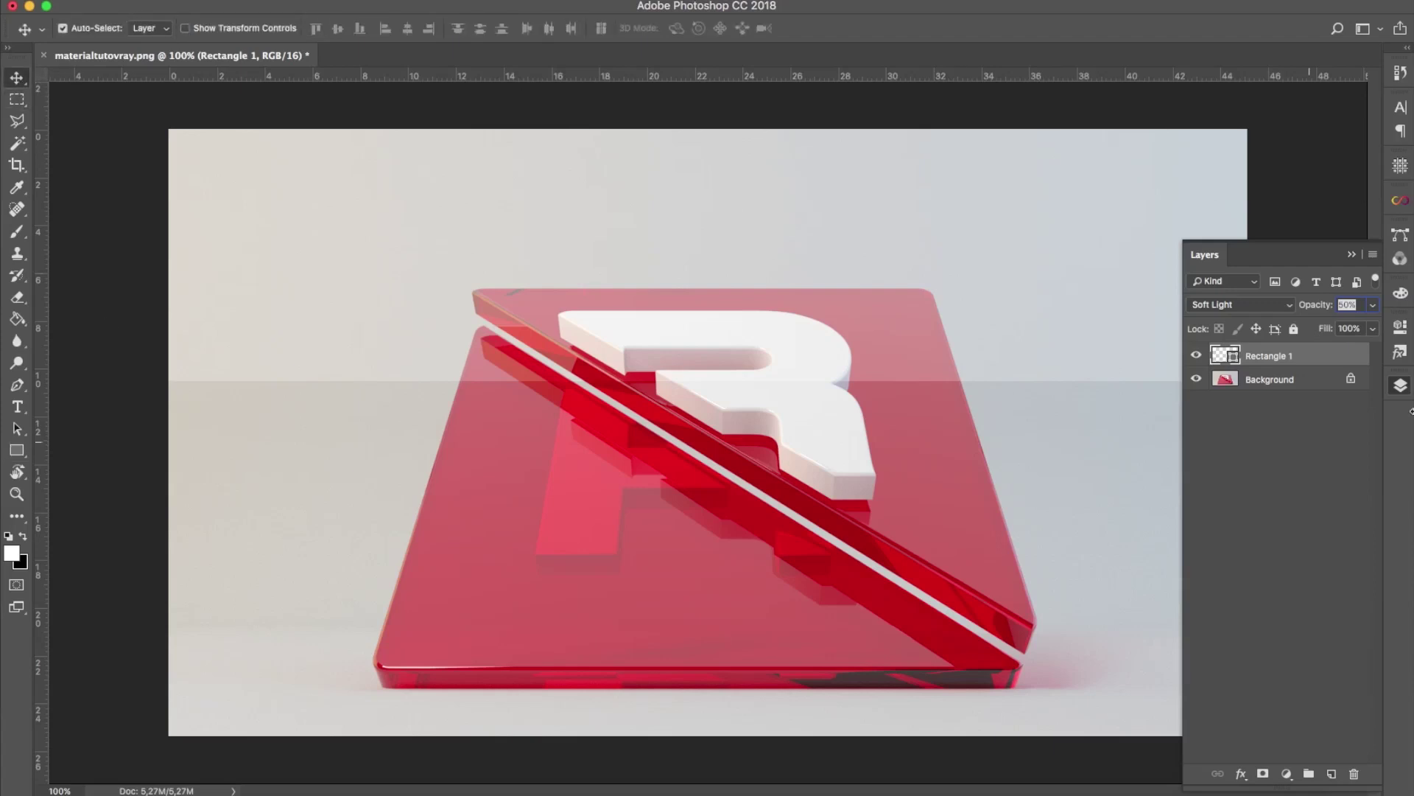
{"action": "left_click", "coordinate": [1399, 386]}
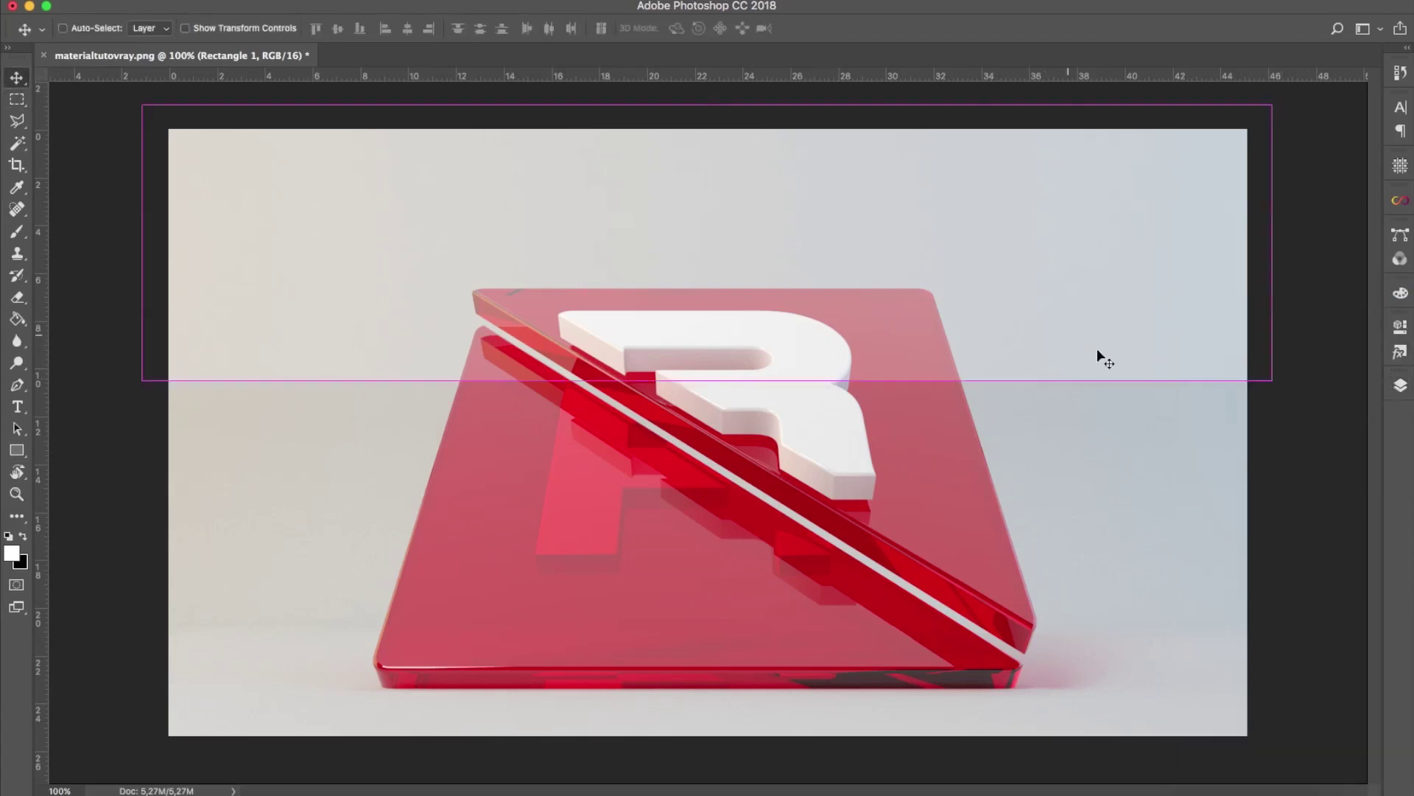
{"action": "key", "text": "ctrl+t"}
Rotate the rectangle about -23° and stretch it taller and wider into a diagonal band.
{"action": "mouse_move", "coordinate": [1329, 423]}
{"action": "left_mouse_down"}
{"action": "mouse_move", "coordinate": [1318, 390]}
{"action": "mouse_move", "coordinate": [1125, 188]}
{"action": "left_mouse_up"}
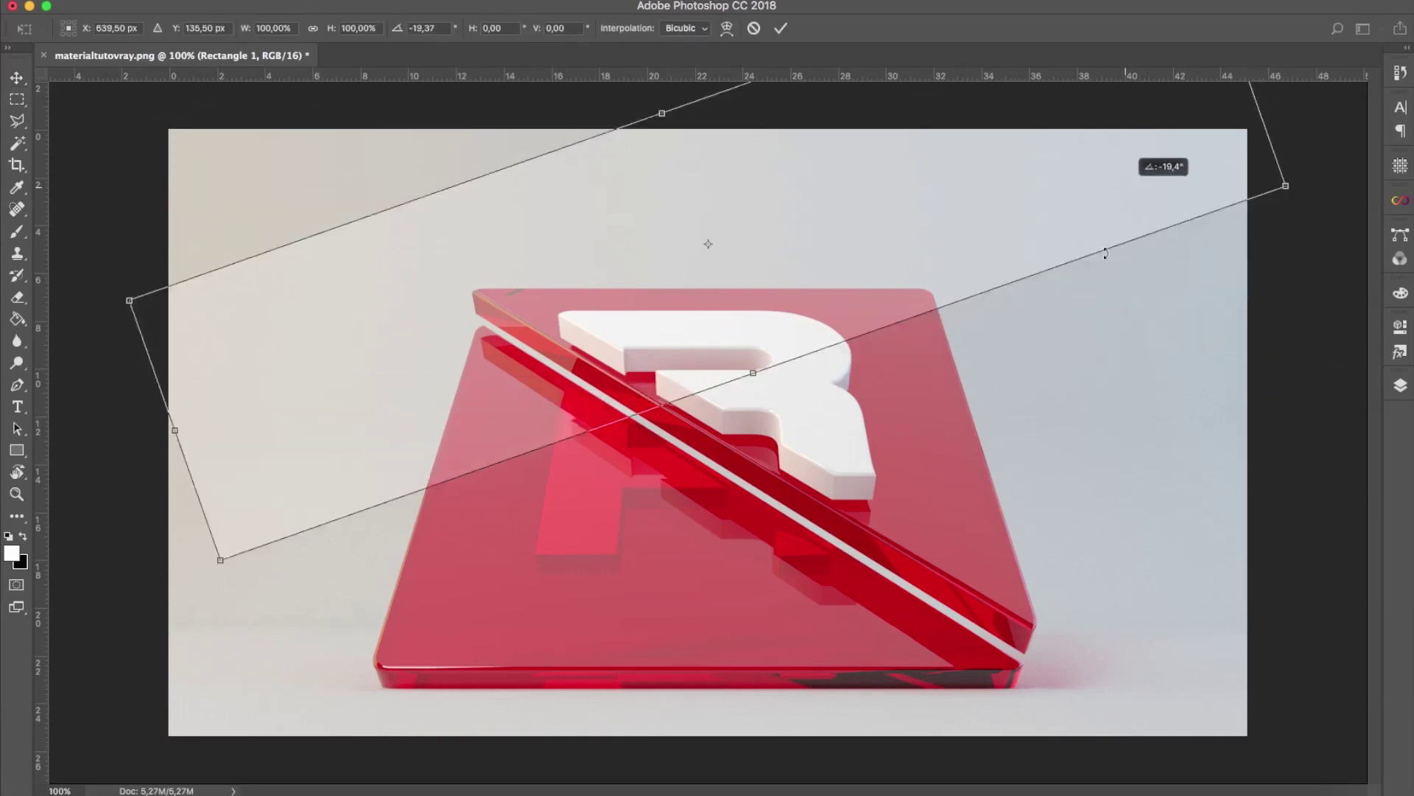
{"action": "left_click_drag", "start_coordinate": [1125, 189], "coordinate": [869, 293]}
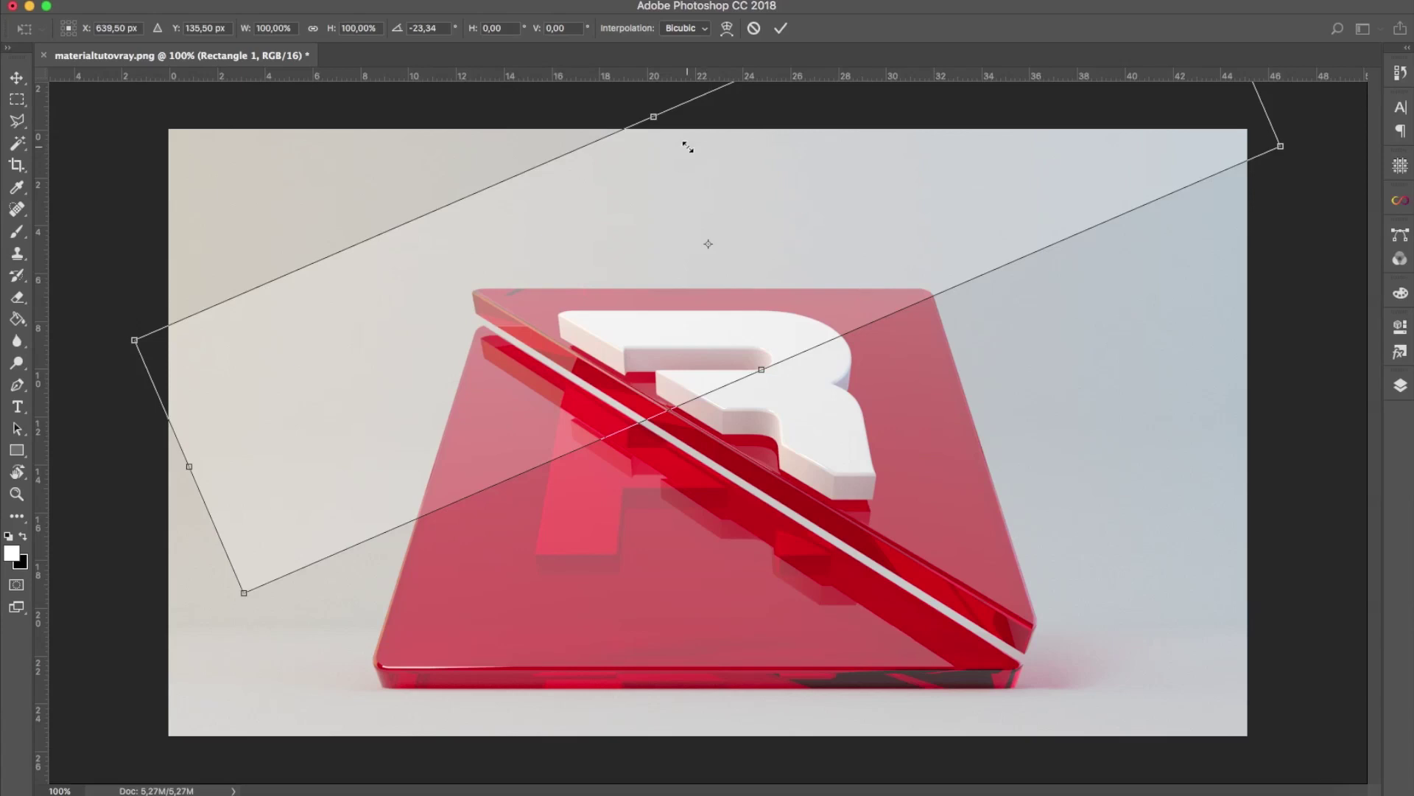
{"action": "left_click_drag", "start_coordinate": [652, 120], "coordinate": [527, 114]}
{"action": "left_click_drag", "start_coordinate": [159, 396], "coordinate": [1, 538]}
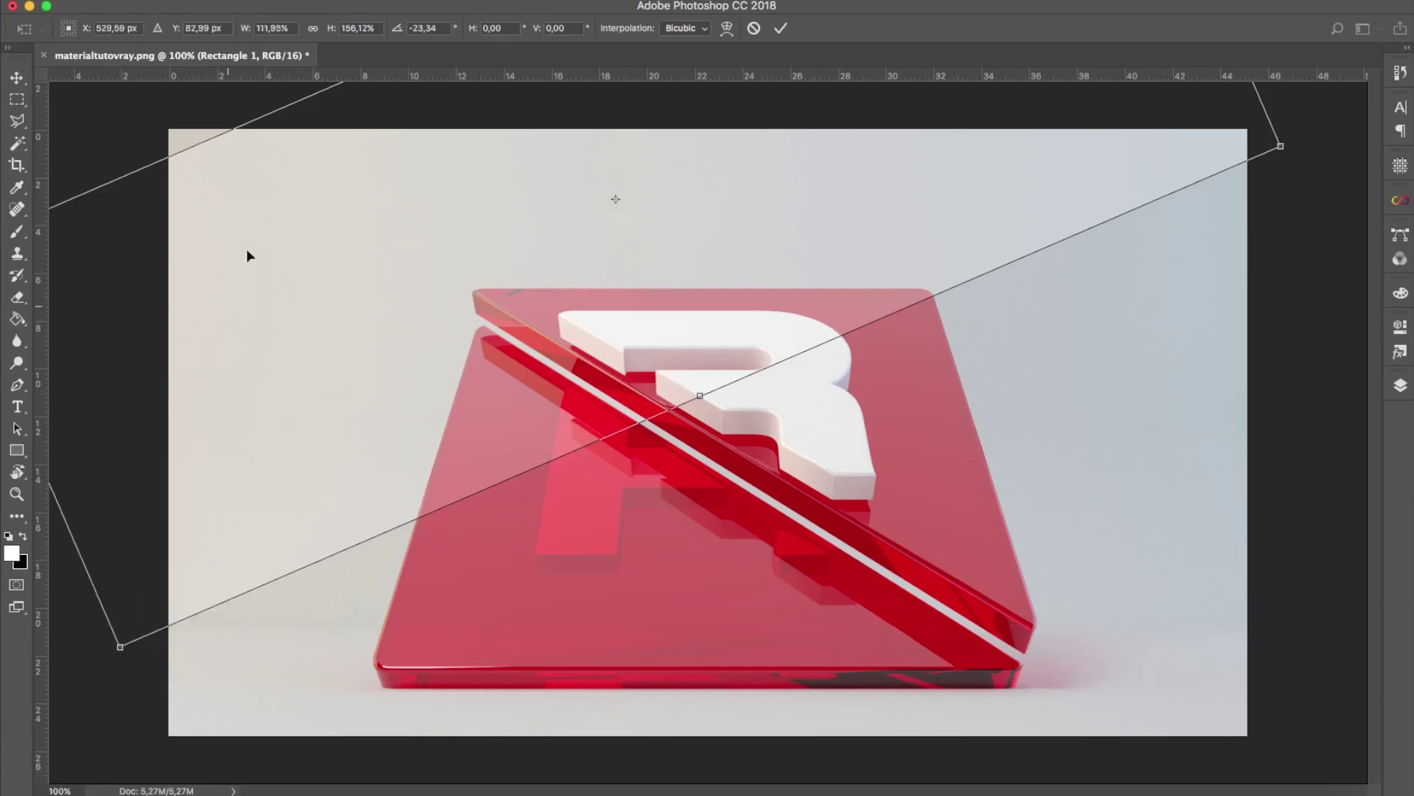
{"action": "key", "text": "super+minus"}
{"action": "key", "text": "super+minus"}
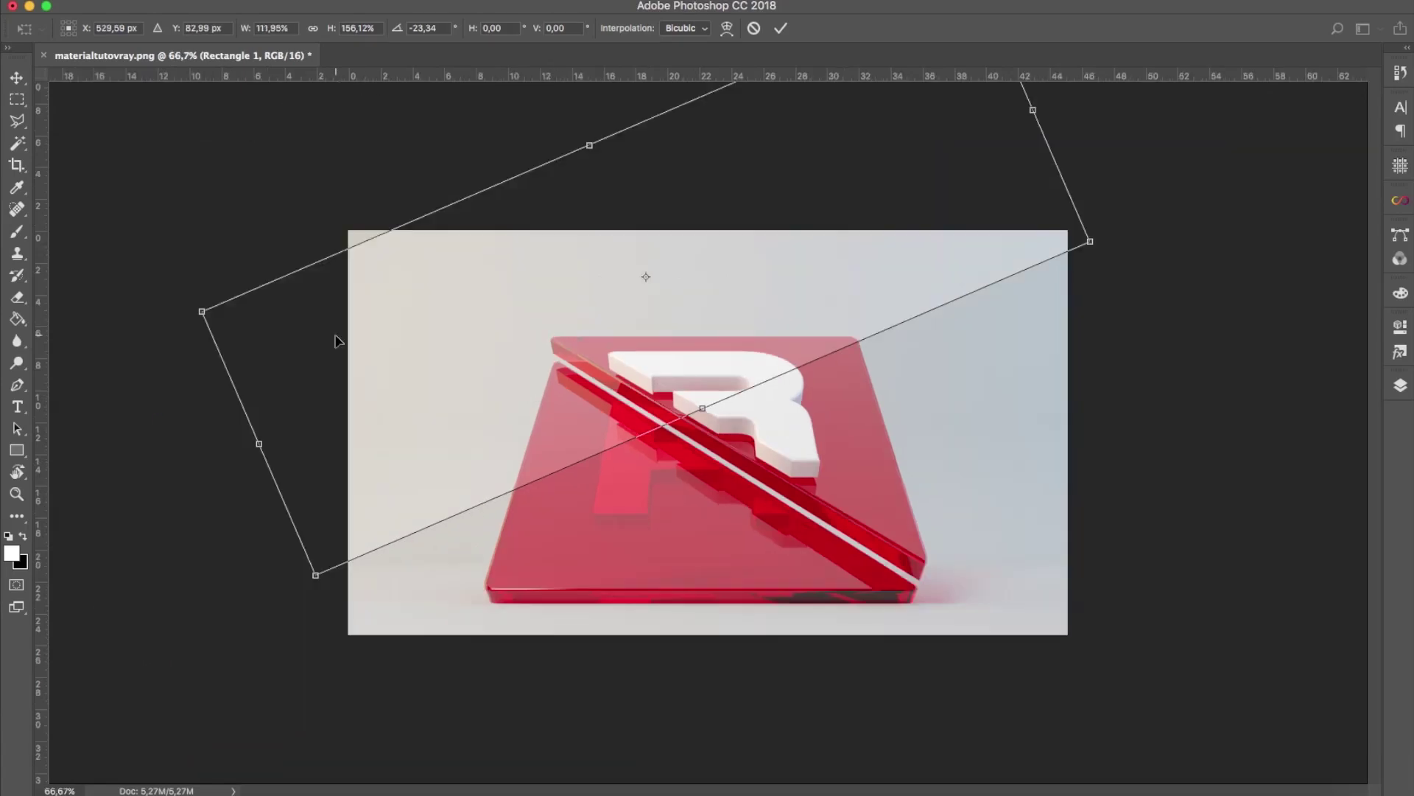
{"action": "left_click_drag", "start_coordinate": [603, 200], "coordinate": [610, 193]}
{"action": "key", "text": "Return"}
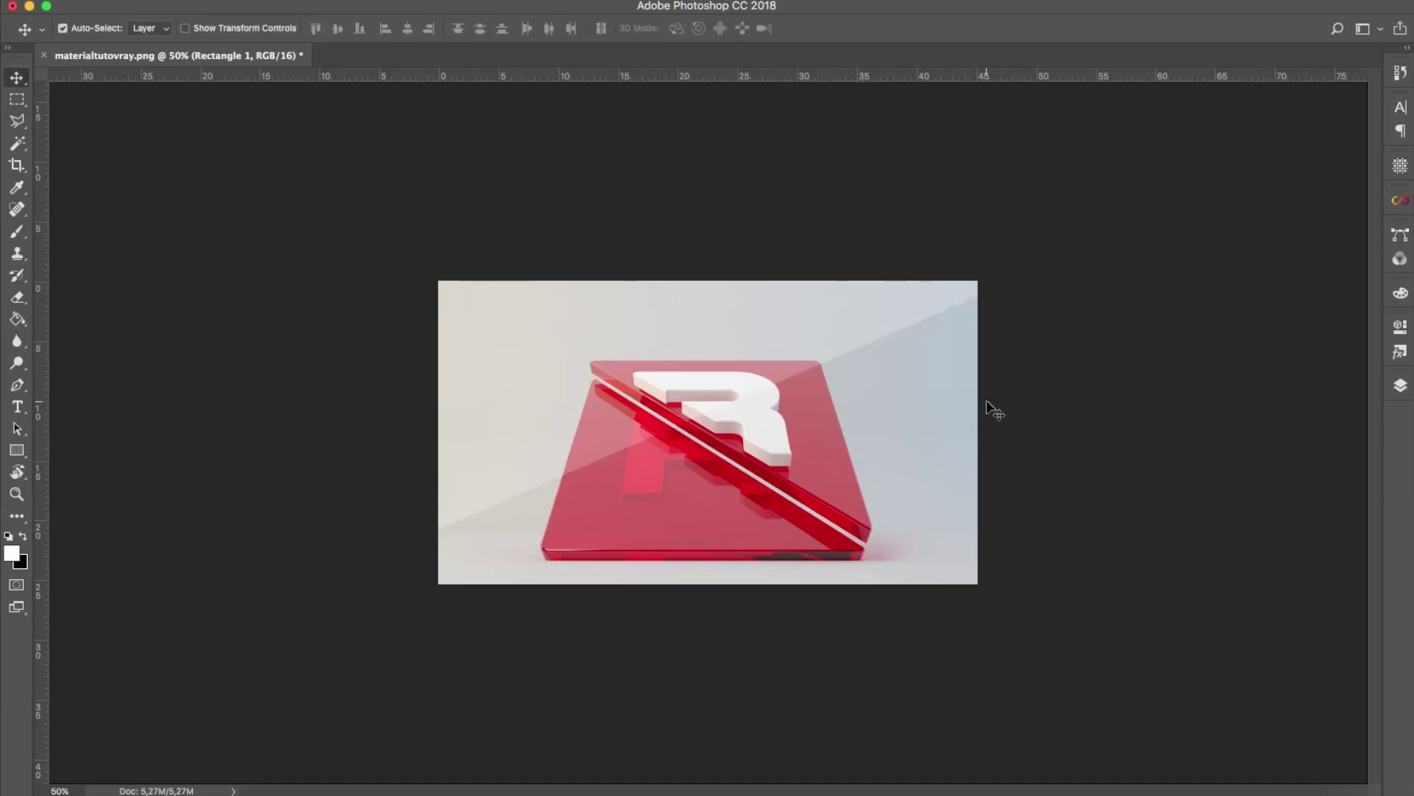
{"action": "key", "text": "super+plus"}
{"action": "key", "text": "super+plus"}
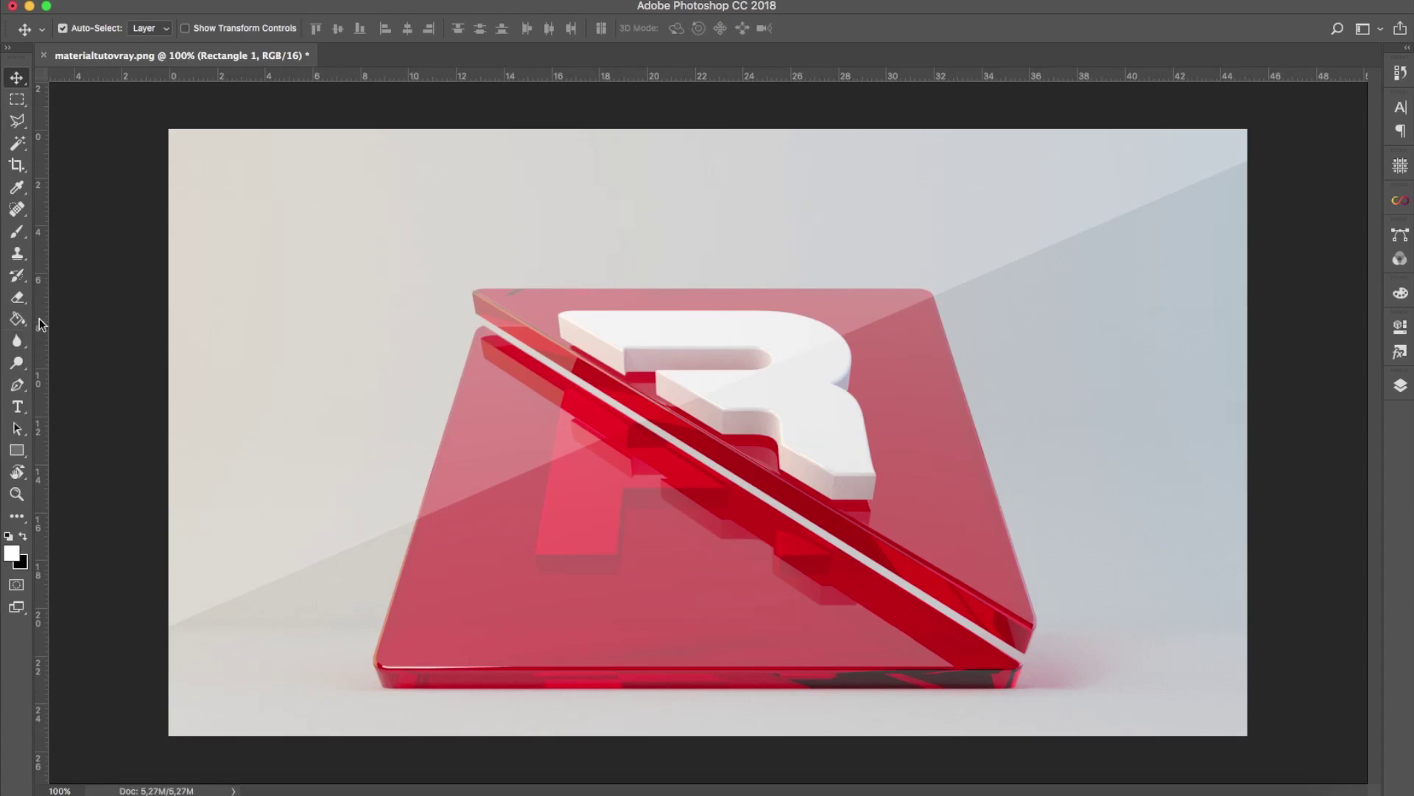
{"action": "left_click", "coordinate": [18, 298]}
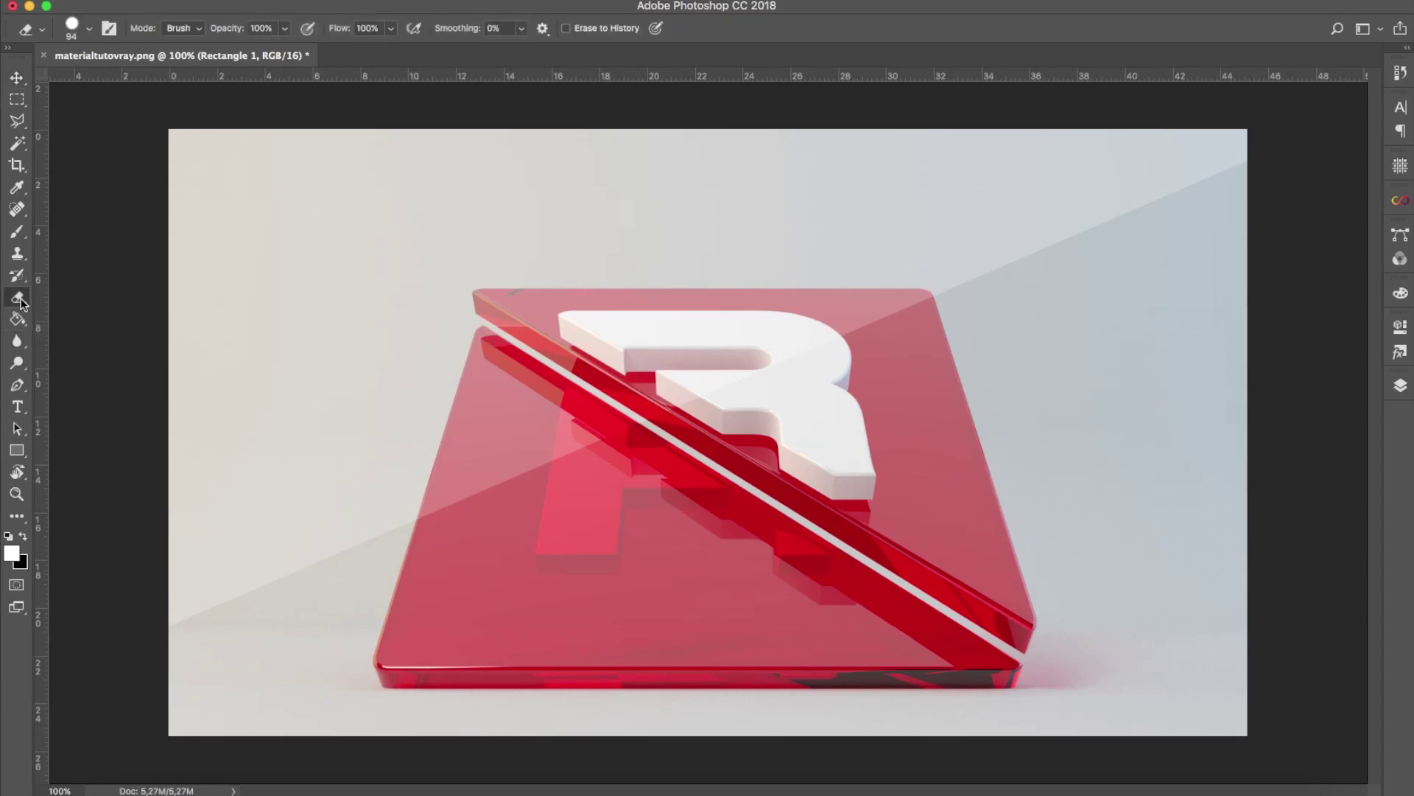
Pick a soft round eraser at 0% hardness and rasterize Rectangle 1.
{"action": "right_click", "coordinate": [709, 505]}
{"action": "left_click", "coordinate": [788, 616]}
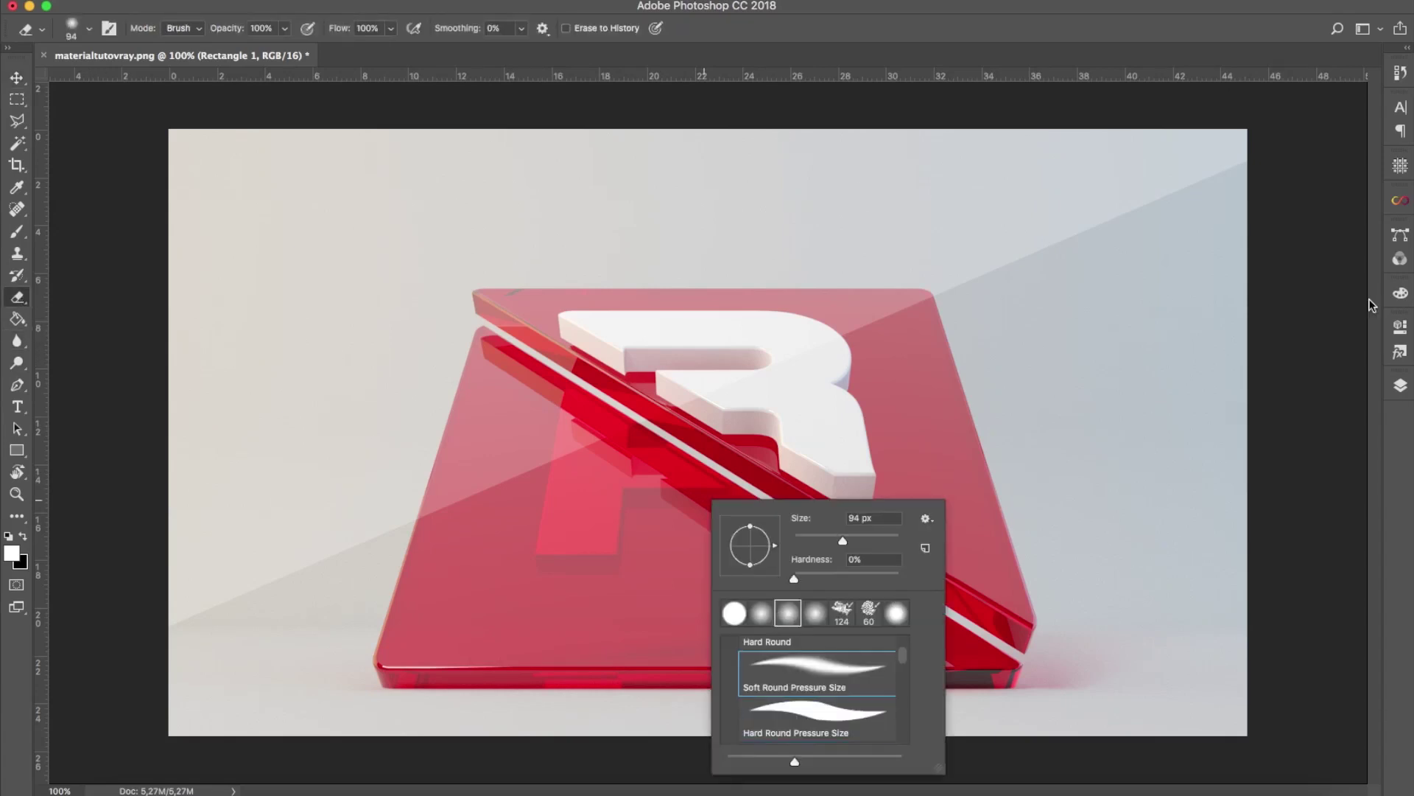
{"action": "left_click", "coordinate": [1401, 385]}
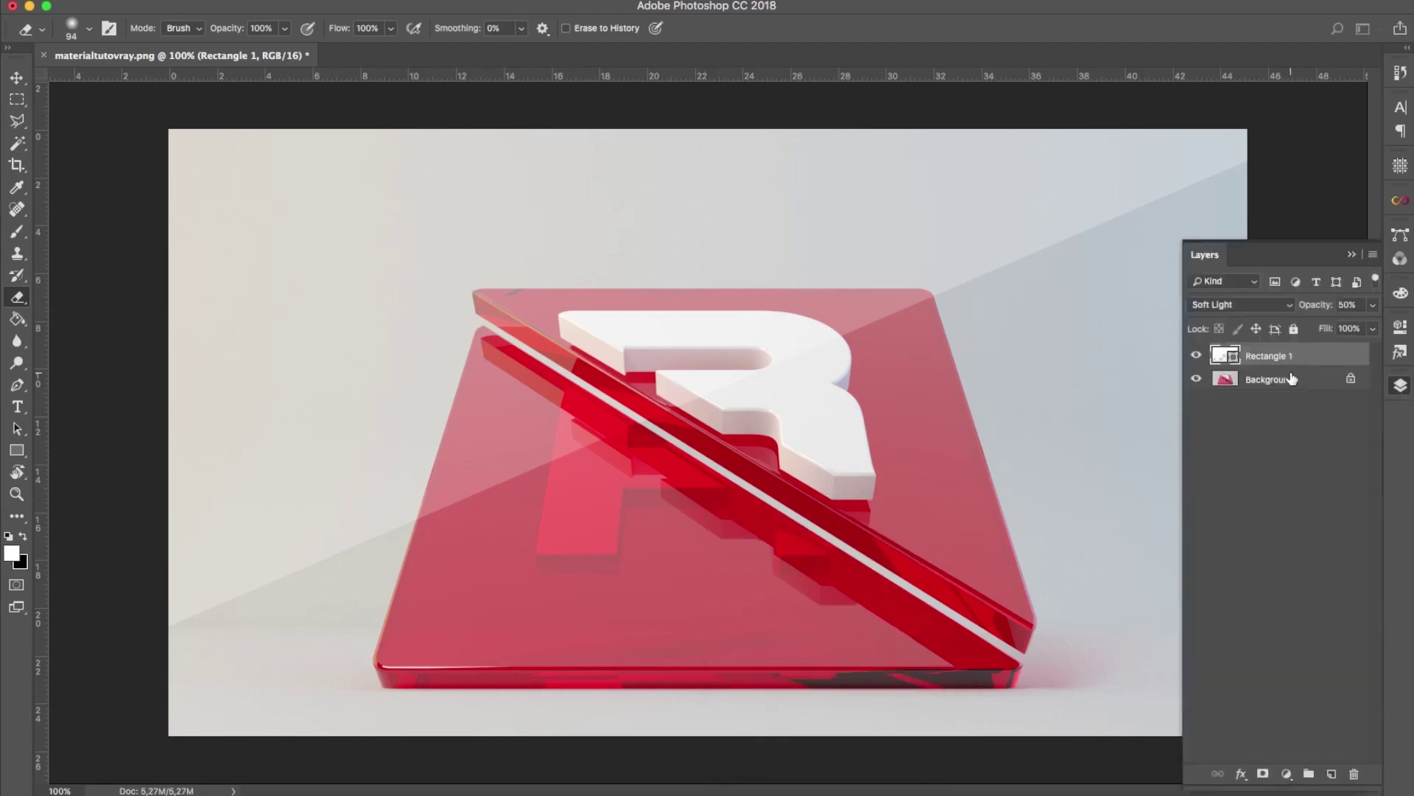
{"action": "right_click", "coordinate": [1283, 352]}
{"action": "left_click", "coordinate": [1145, 318]}
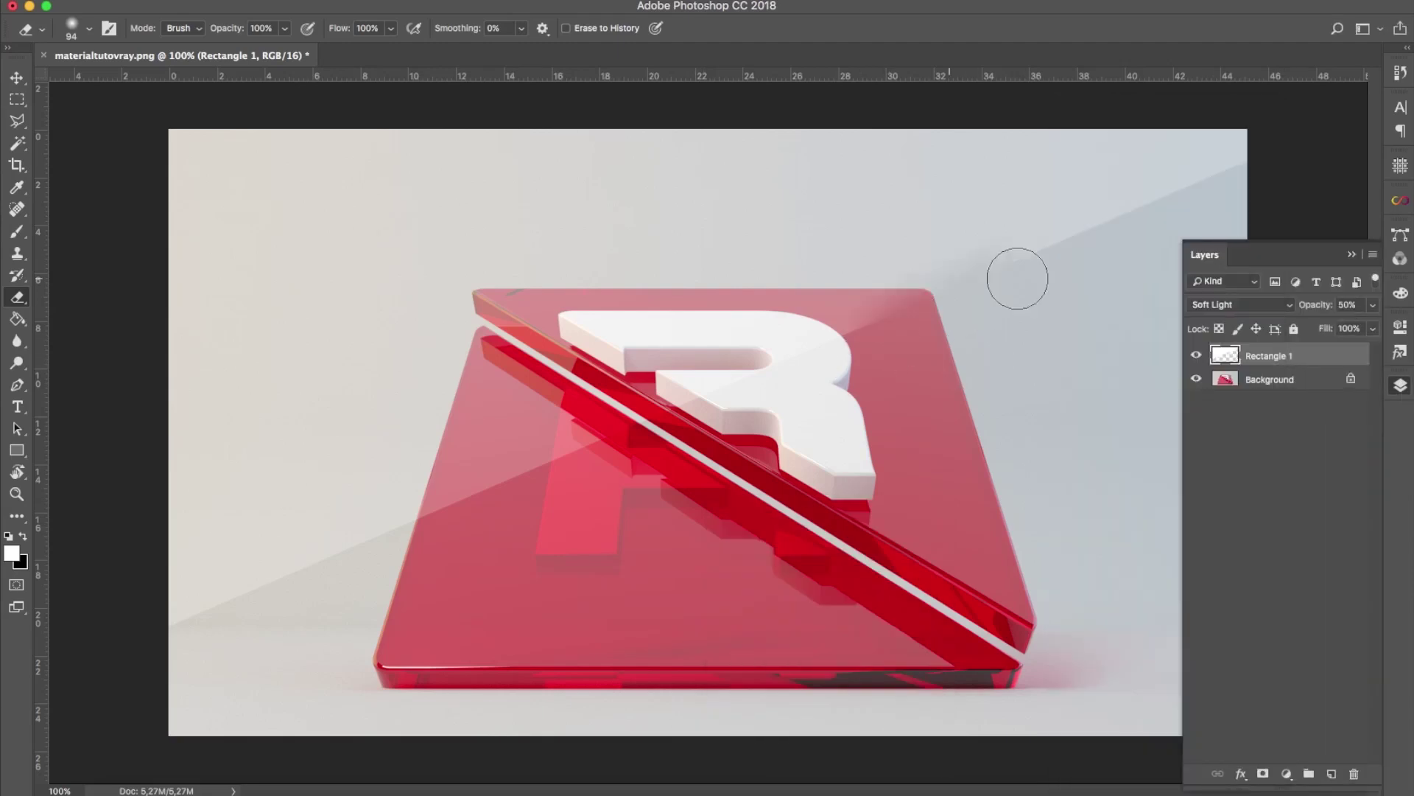
Erase the band's hard diagonal edges at upper right, across the plate and lower left.
{"action": "left_click_drag", "start_coordinate": [1080, 240], "coordinate": [1238, 177]}
{"action": "left_click_drag", "start_coordinate": [832, 378], "coordinate": [565, 494]}
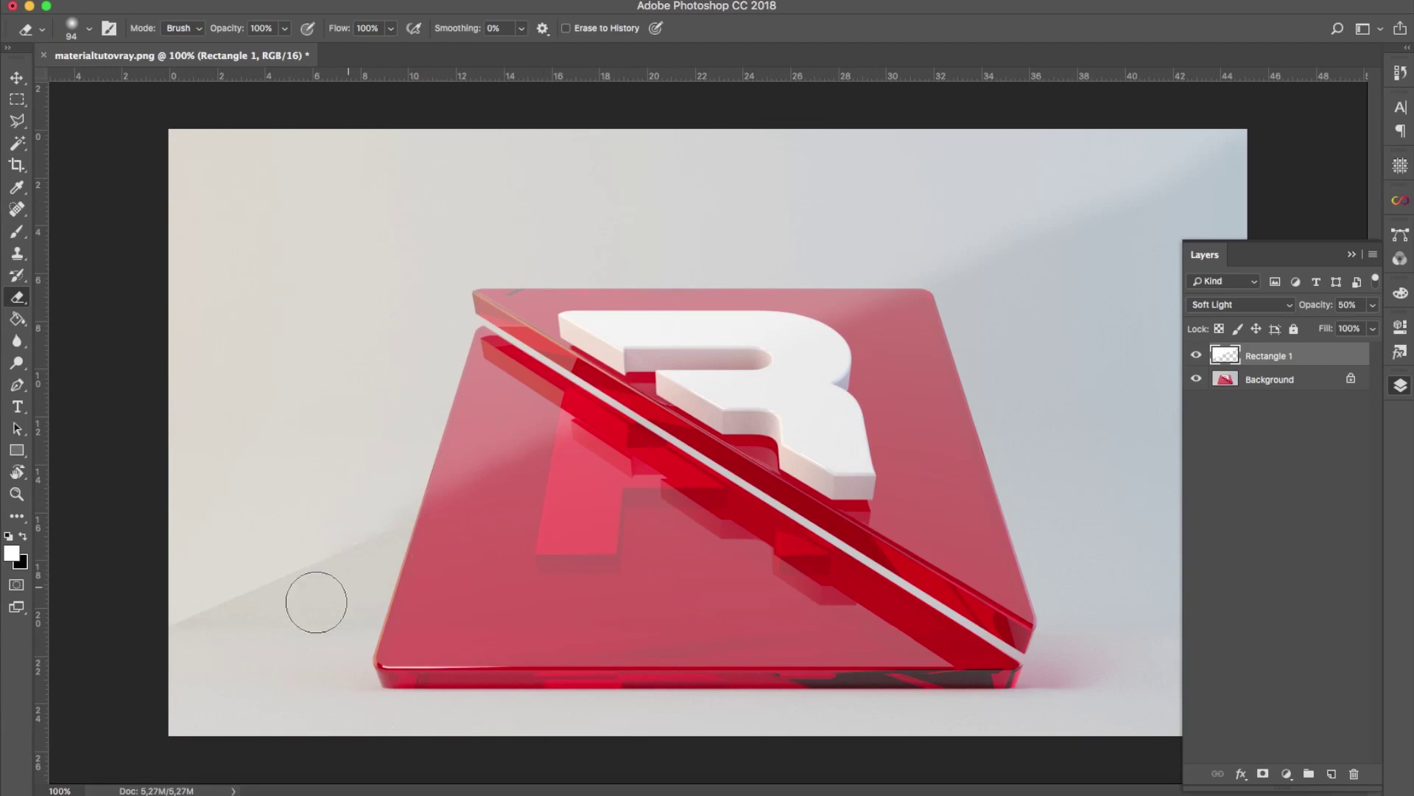
{"action": "left_click_drag", "start_coordinate": [405, 530], "coordinate": [166, 634]}
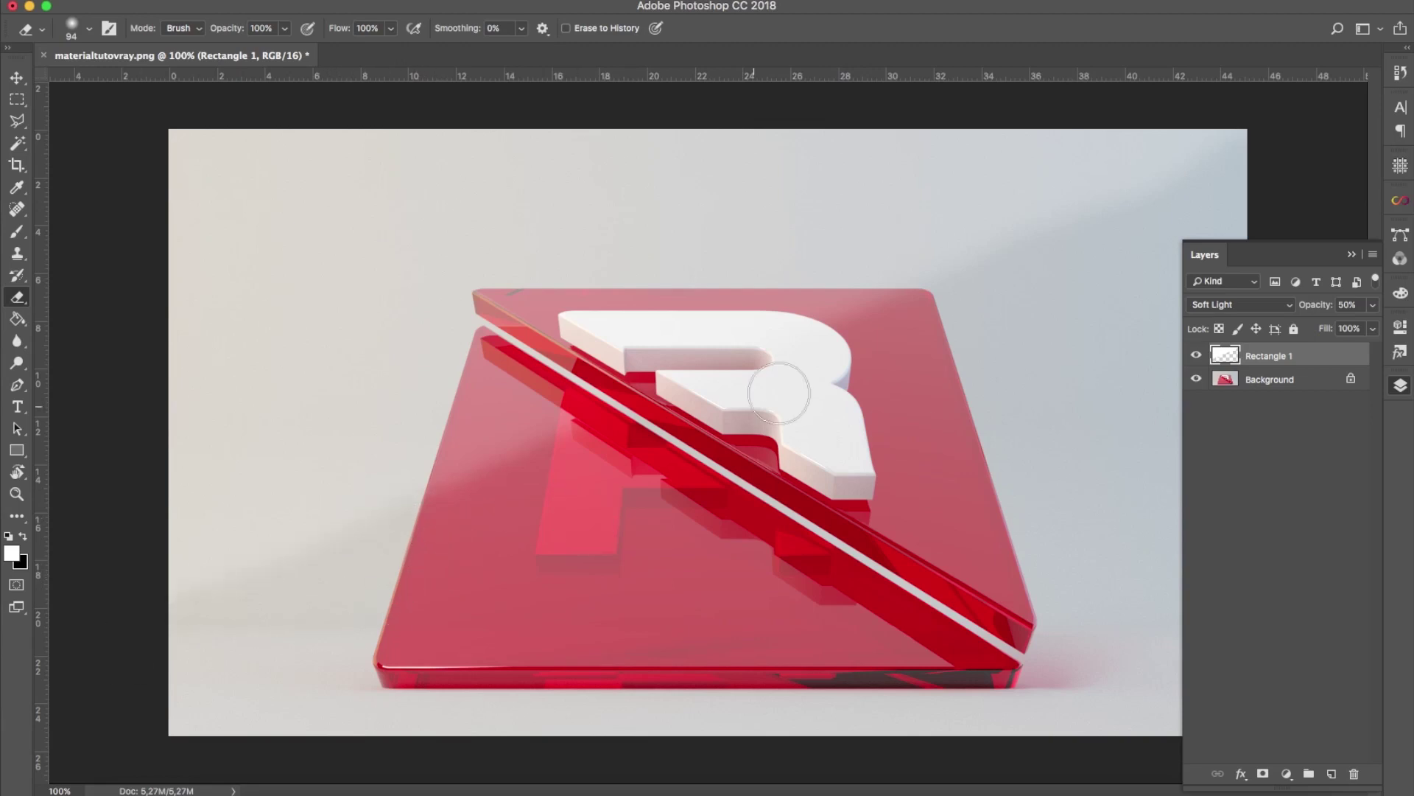
{"action": "left_click_drag", "start_coordinate": [789, 395], "coordinate": [781, 457]}
{"action": "left_click", "coordinate": [17, 77]}
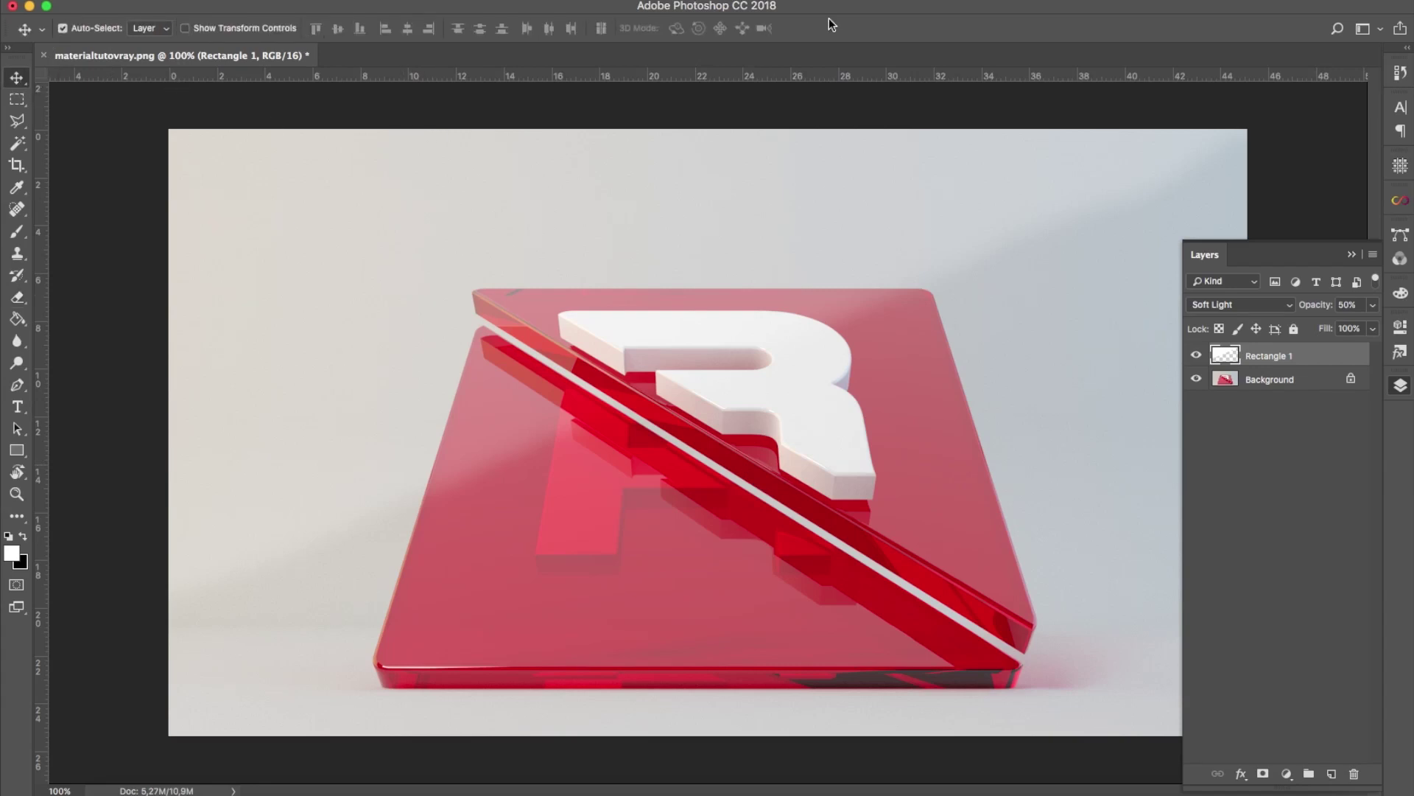
{"action": "left_click_drag", "start_coordinate": [829, 18], "coordinate": [770, 162]}
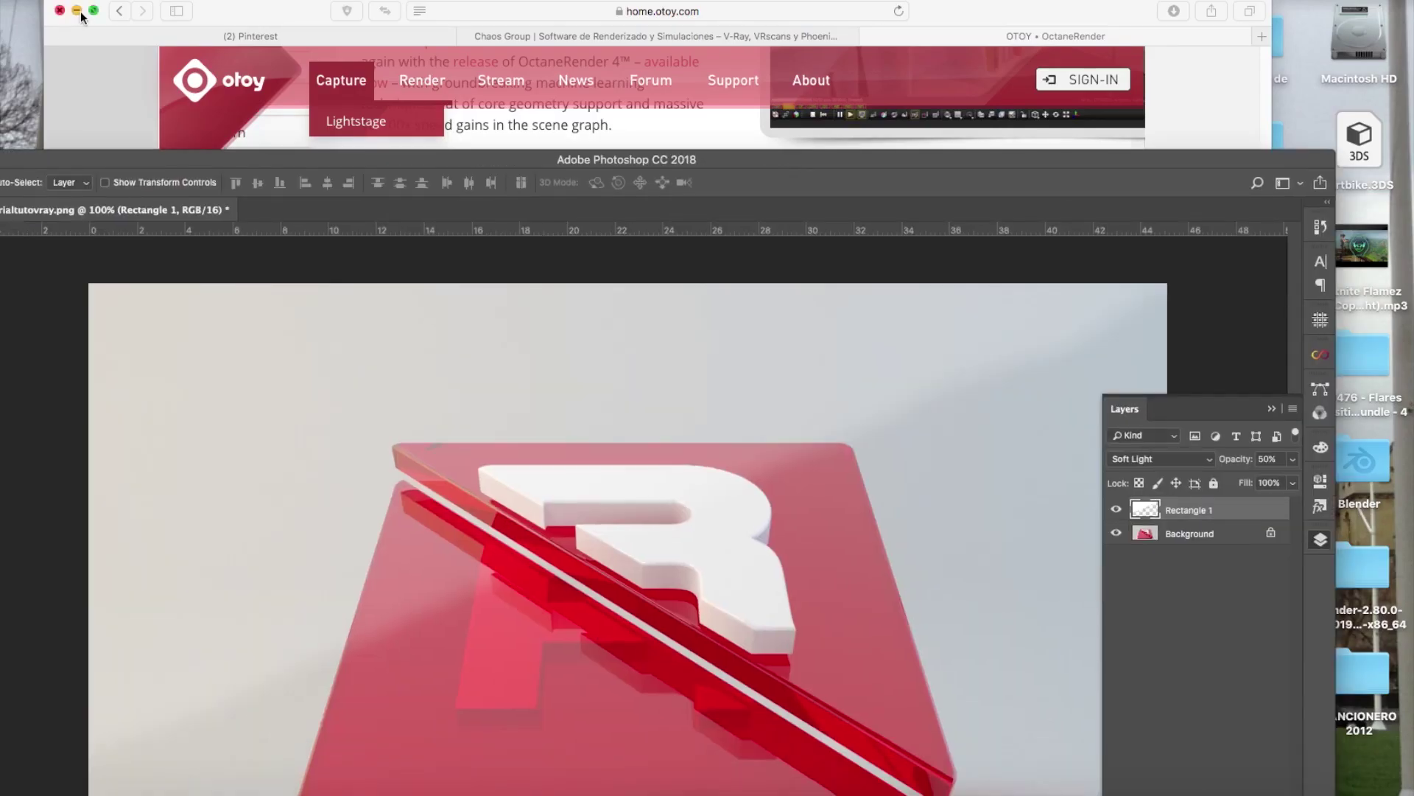
Bring flare.png from the desktop into the Photoshop document as a new layer.
{"action": "left_click", "coordinate": [76, 10]}
{"action": "left_click_drag", "start_coordinate": [1007, 56], "coordinate": [767, 396]}
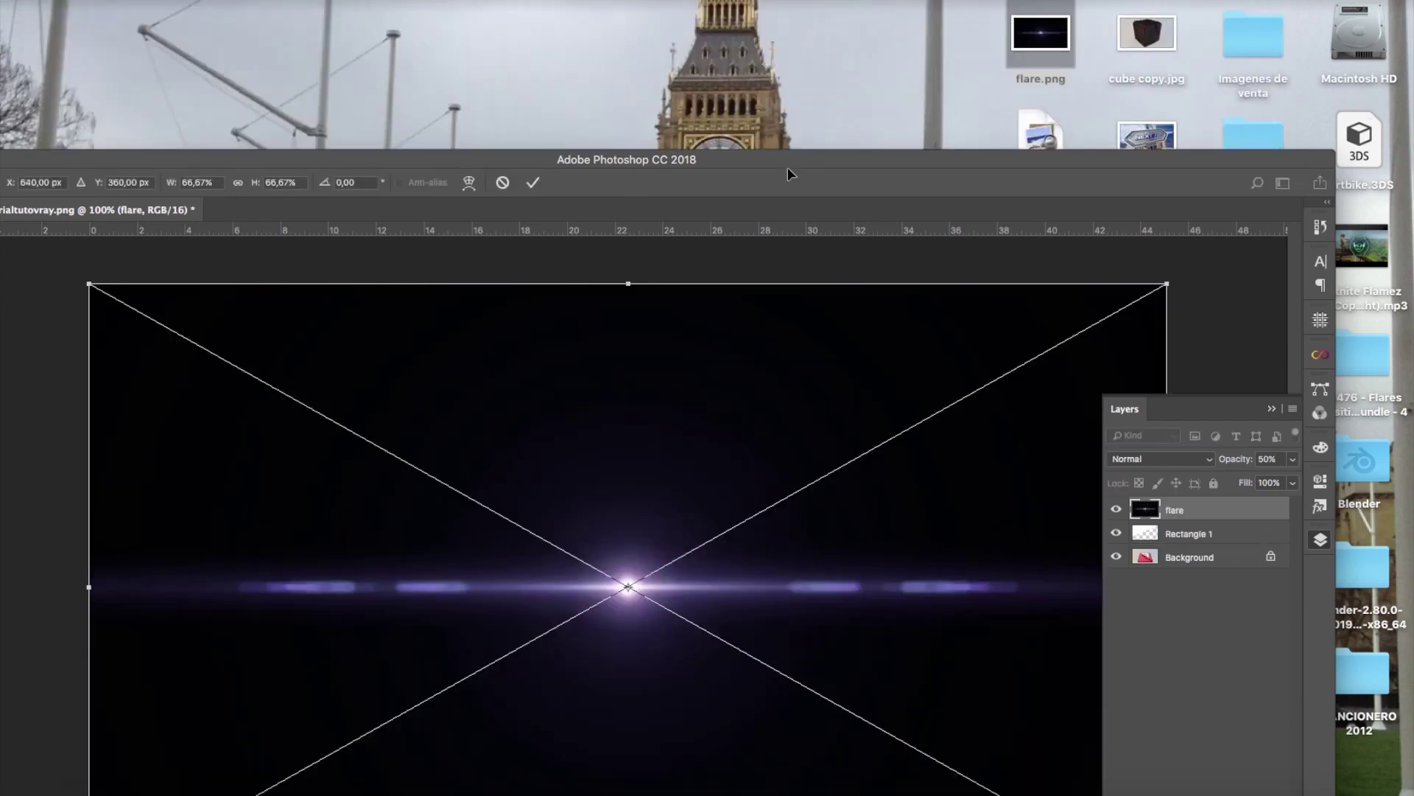
{"action": "double_click", "coordinate": [788, 162]}
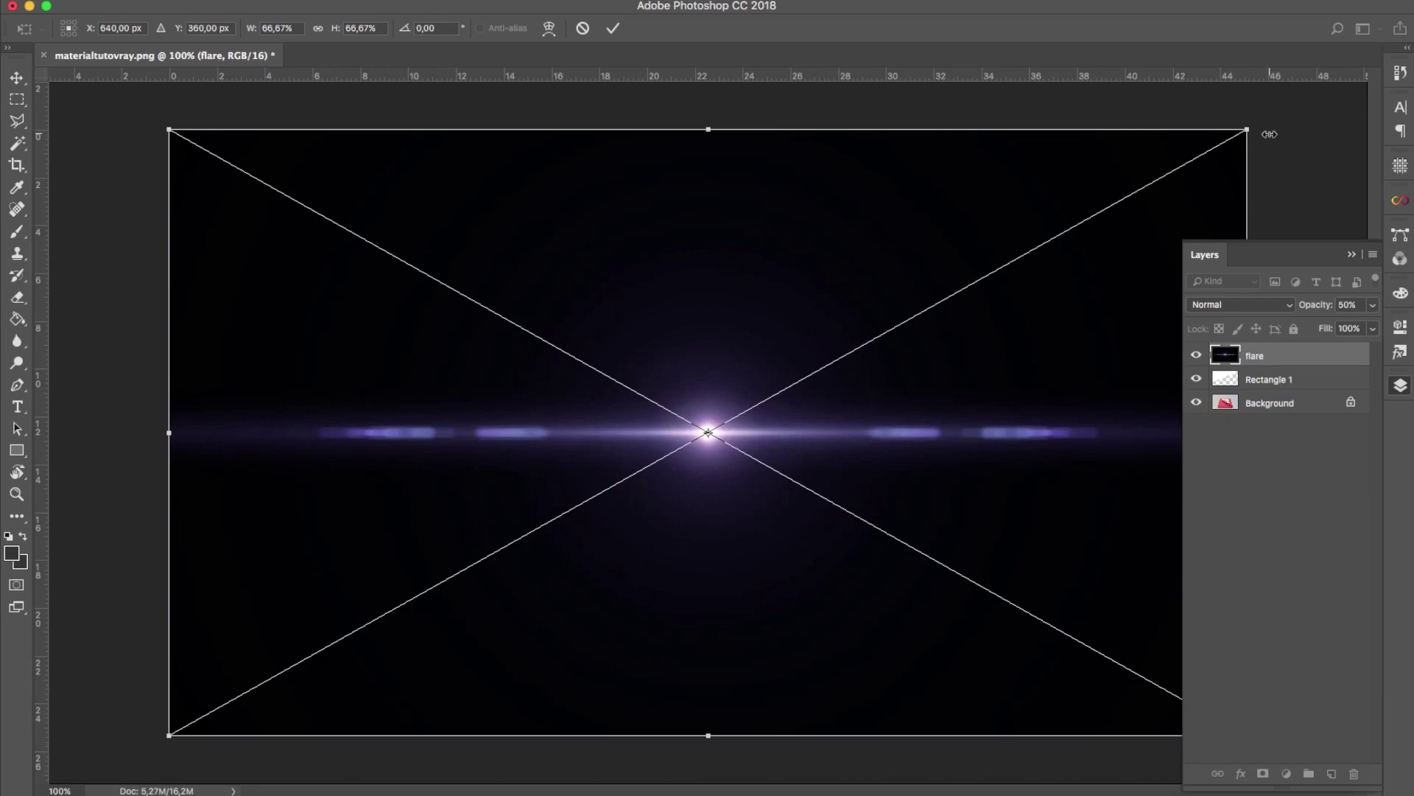
Scale the flare to about 32%, rotate it about 29° and place it on the glass split.
{"action": "left_click_drag", "start_coordinate": [1269, 134], "coordinate": [969, 289], "text": "alt"}
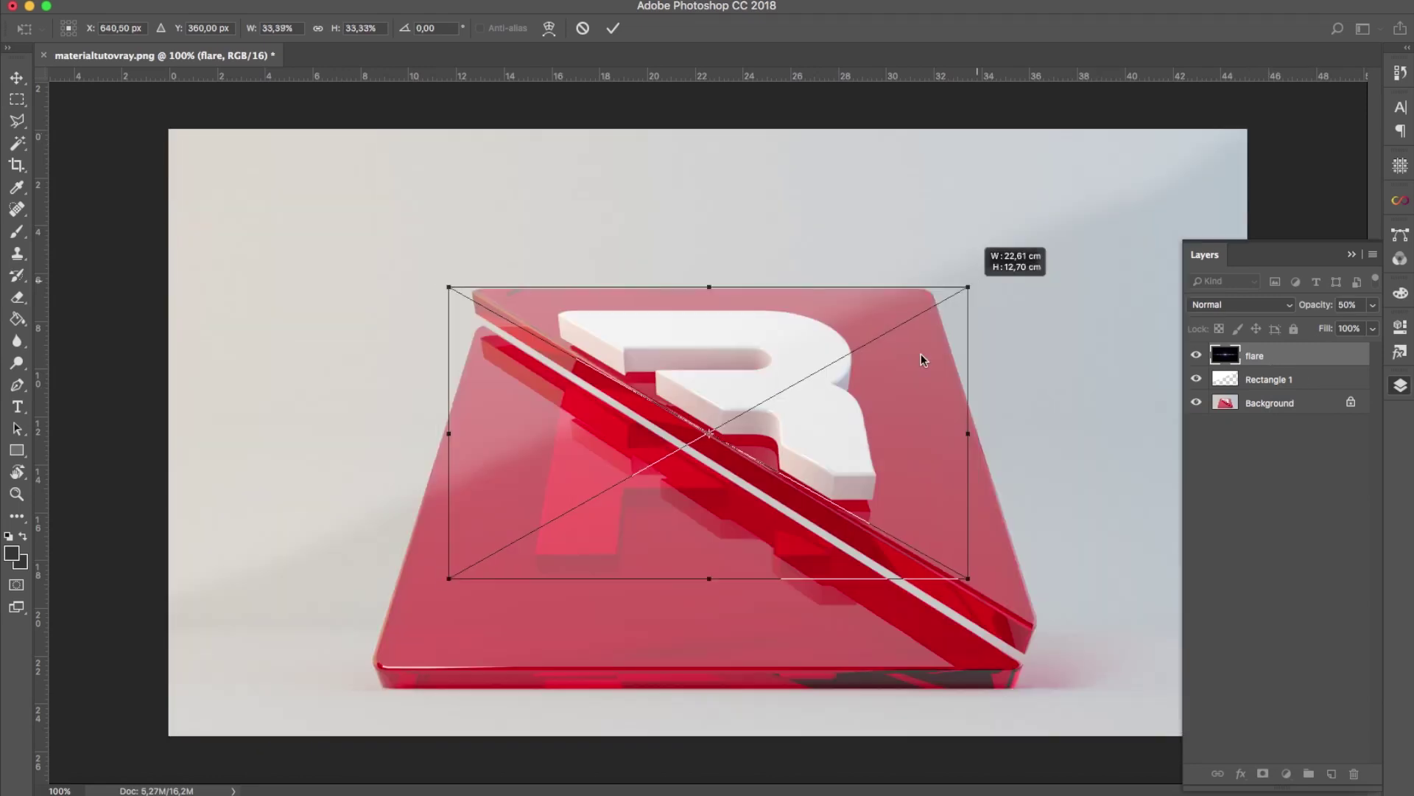
{"action": "left_click_drag", "start_coordinate": [969, 289], "coordinate": [970, 291], "text": "alt"}
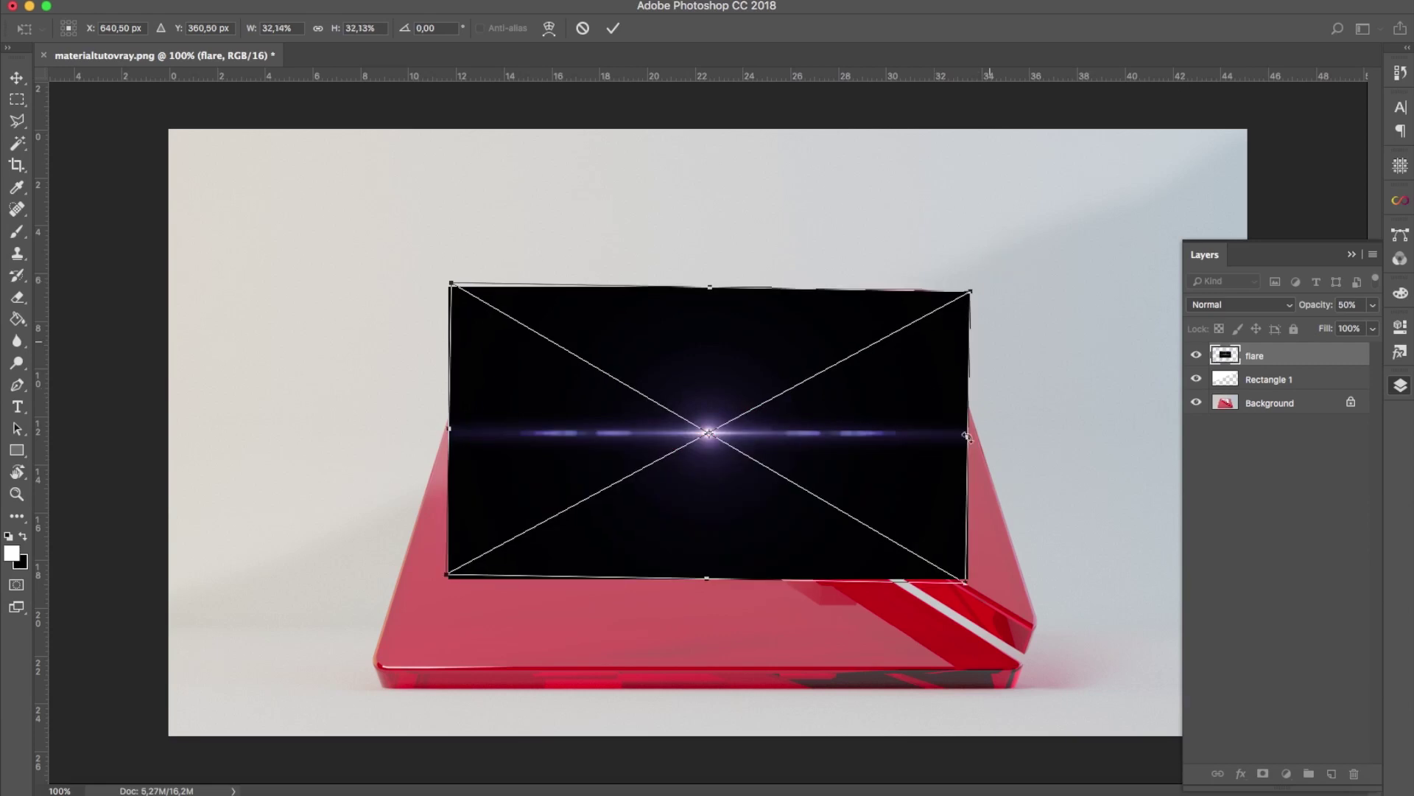
{"action": "left_click_drag", "start_coordinate": [968, 436], "coordinate": [980, 485]}
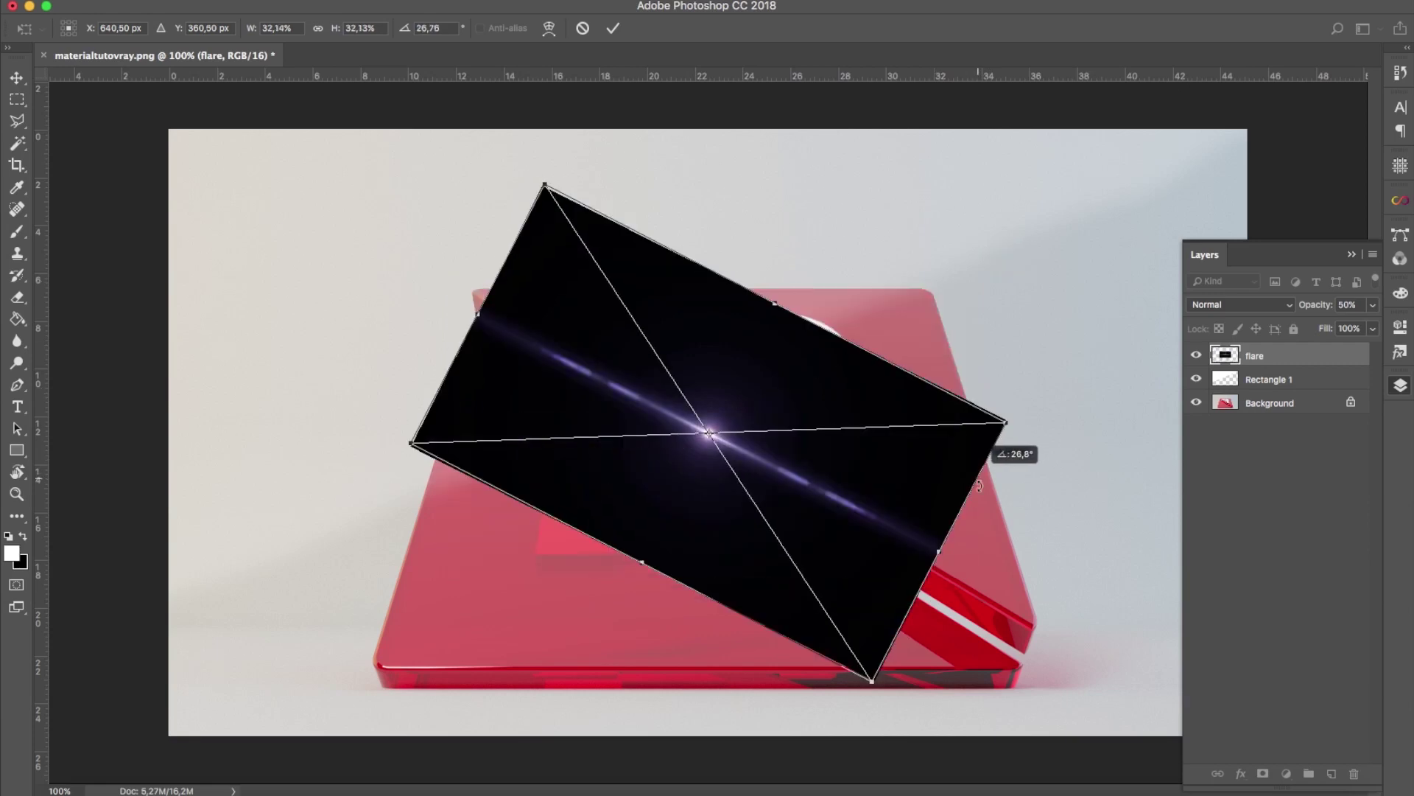
{"action": "mouse_move", "coordinate": [733, 399]}
{"action": "left_mouse_down"}
{"action": "mouse_move", "coordinate": [899, 495]}
{"action": "mouse_move", "coordinate": [875, 467]}
{"action": "left_mouse_up"}
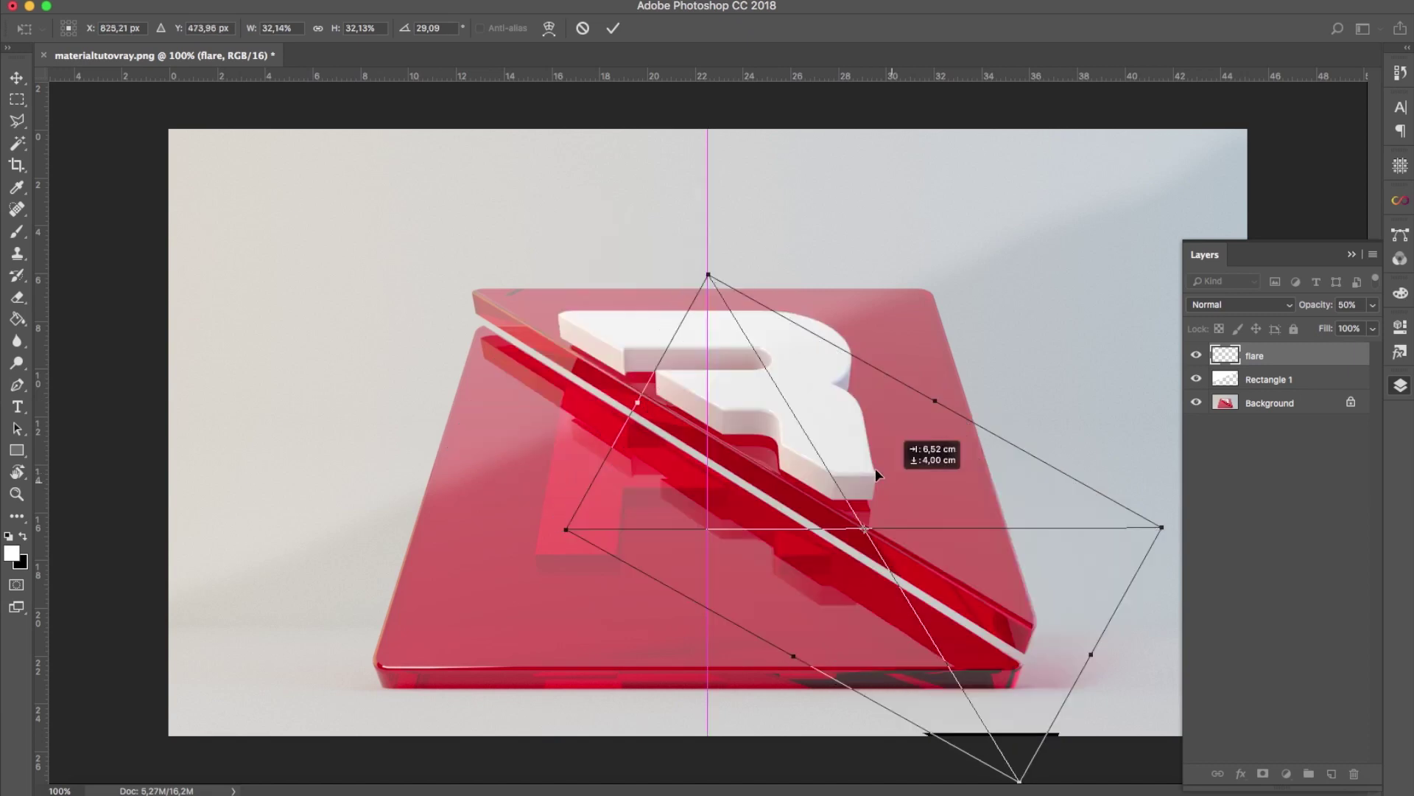
{"action": "key", "text": "Return"}
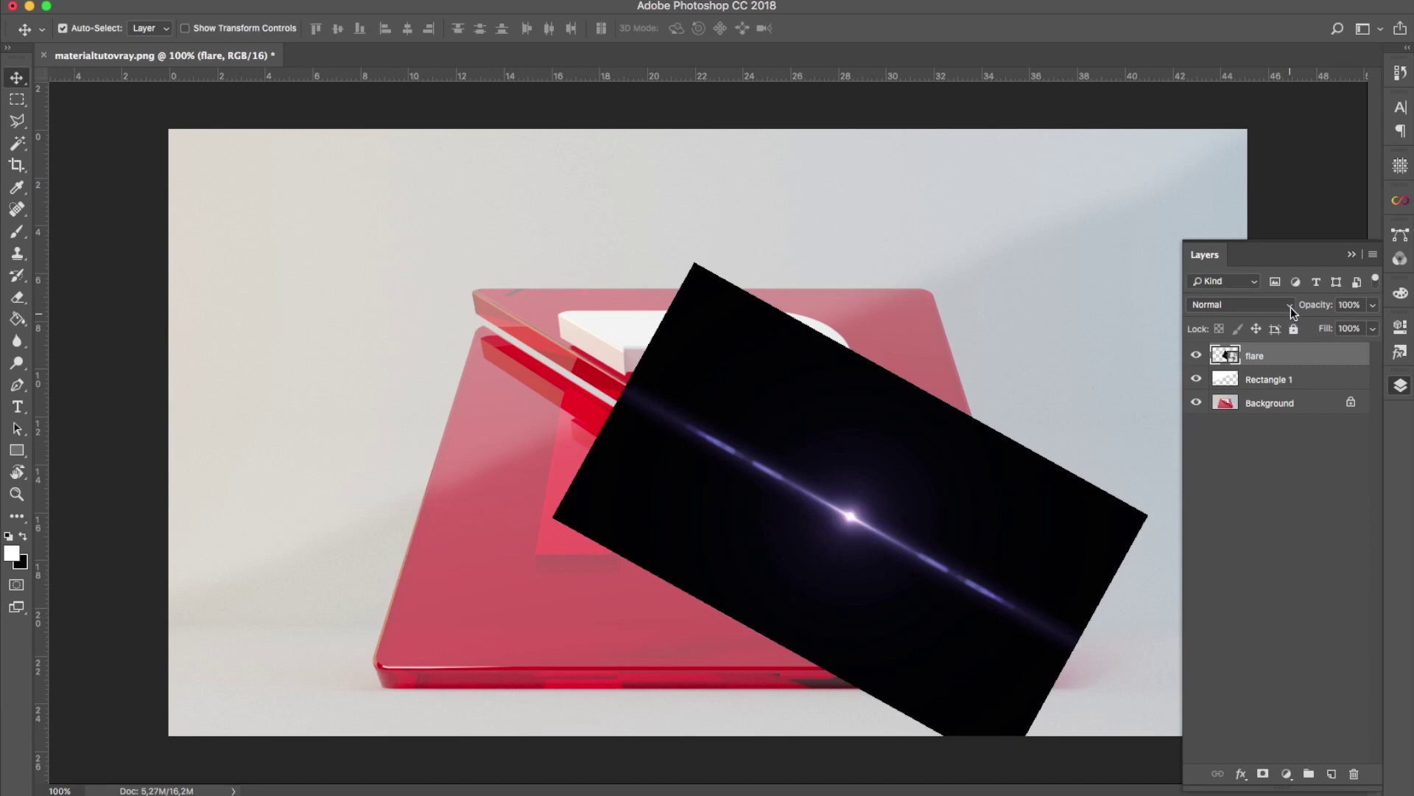
Set the flare layer to Screen blend mode and realign its angle along the split.
{"action": "left_click", "coordinate": [1291, 307]}
{"action": "left_click", "coordinate": [1238, 426]}
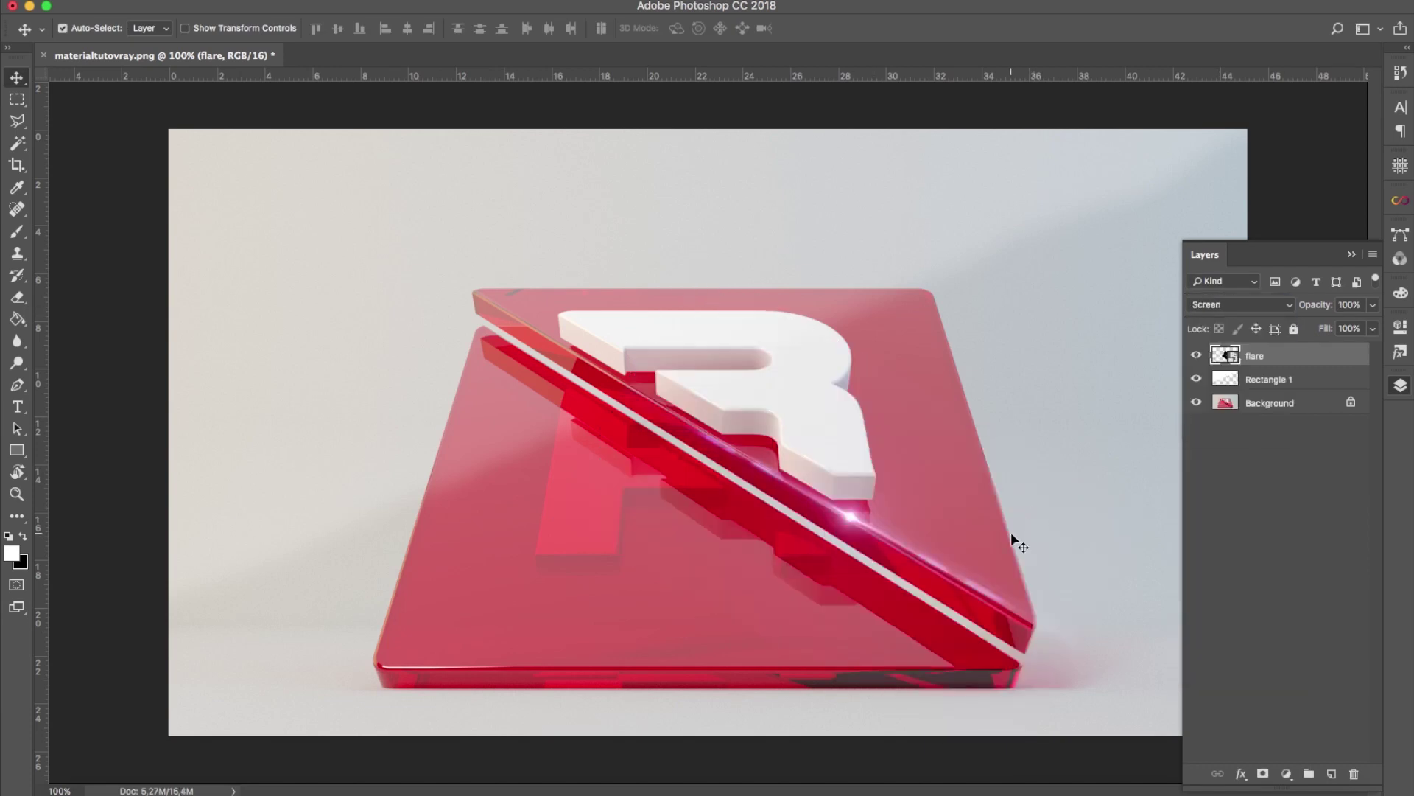
{"action": "key", "text": "ctrl+t"}
{"action": "left_click_drag", "start_coordinate": [1032, 295], "coordinate": [1116, 385]}
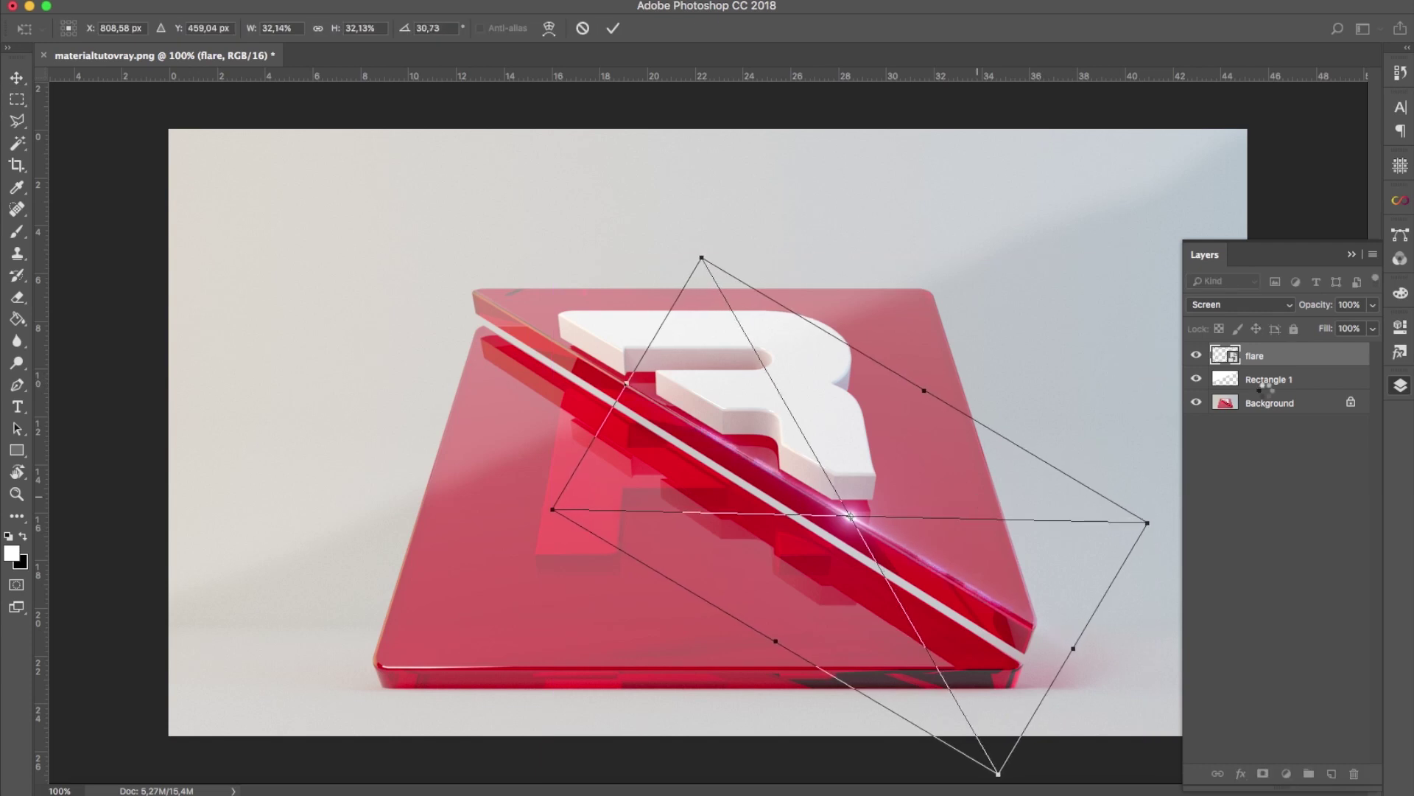
{"action": "key", "text": "Return"}
Rasterize the flare layer and bring up Hue/Saturation for it.
{"action": "right_click", "coordinate": [1350, 364]}
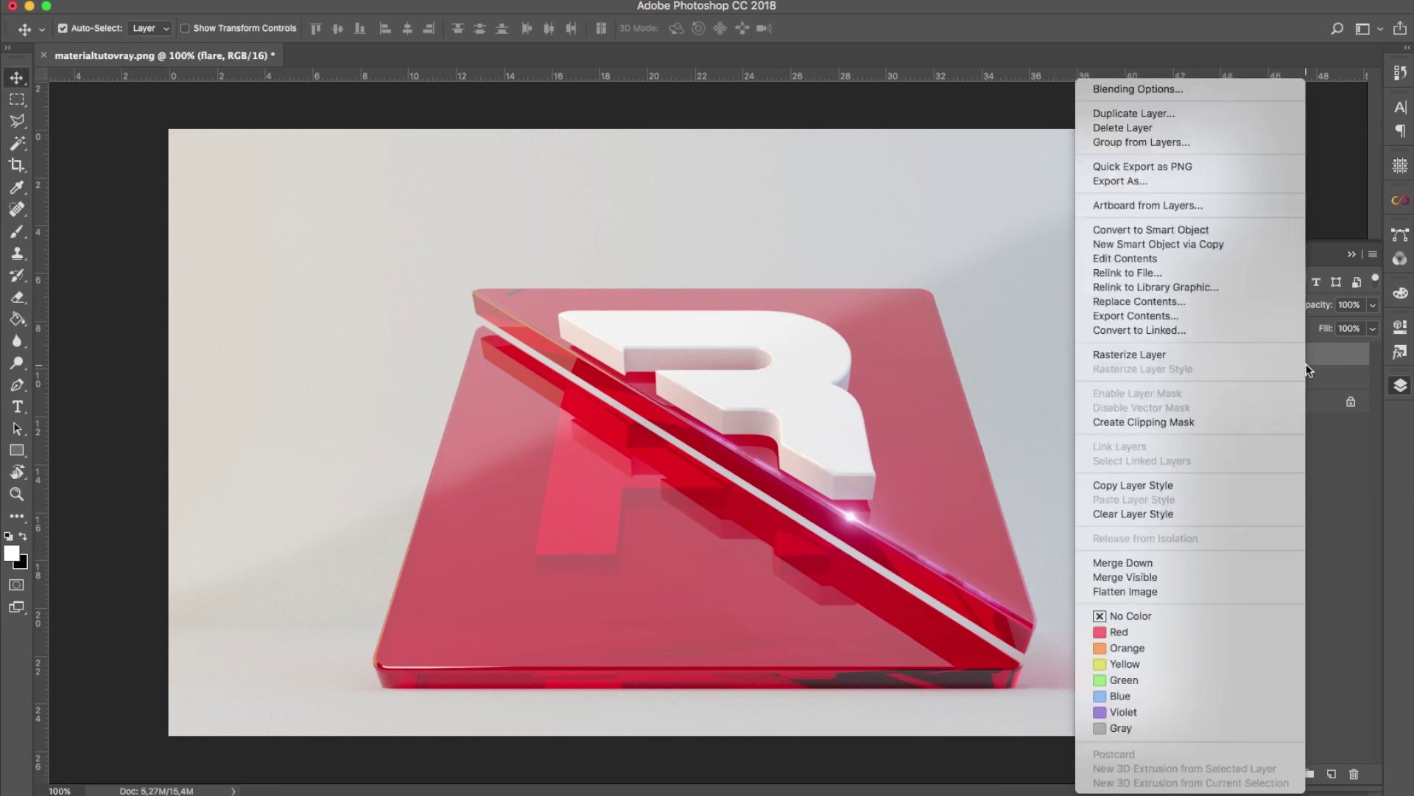
{"action": "left_click", "coordinate": [1163, 354]}
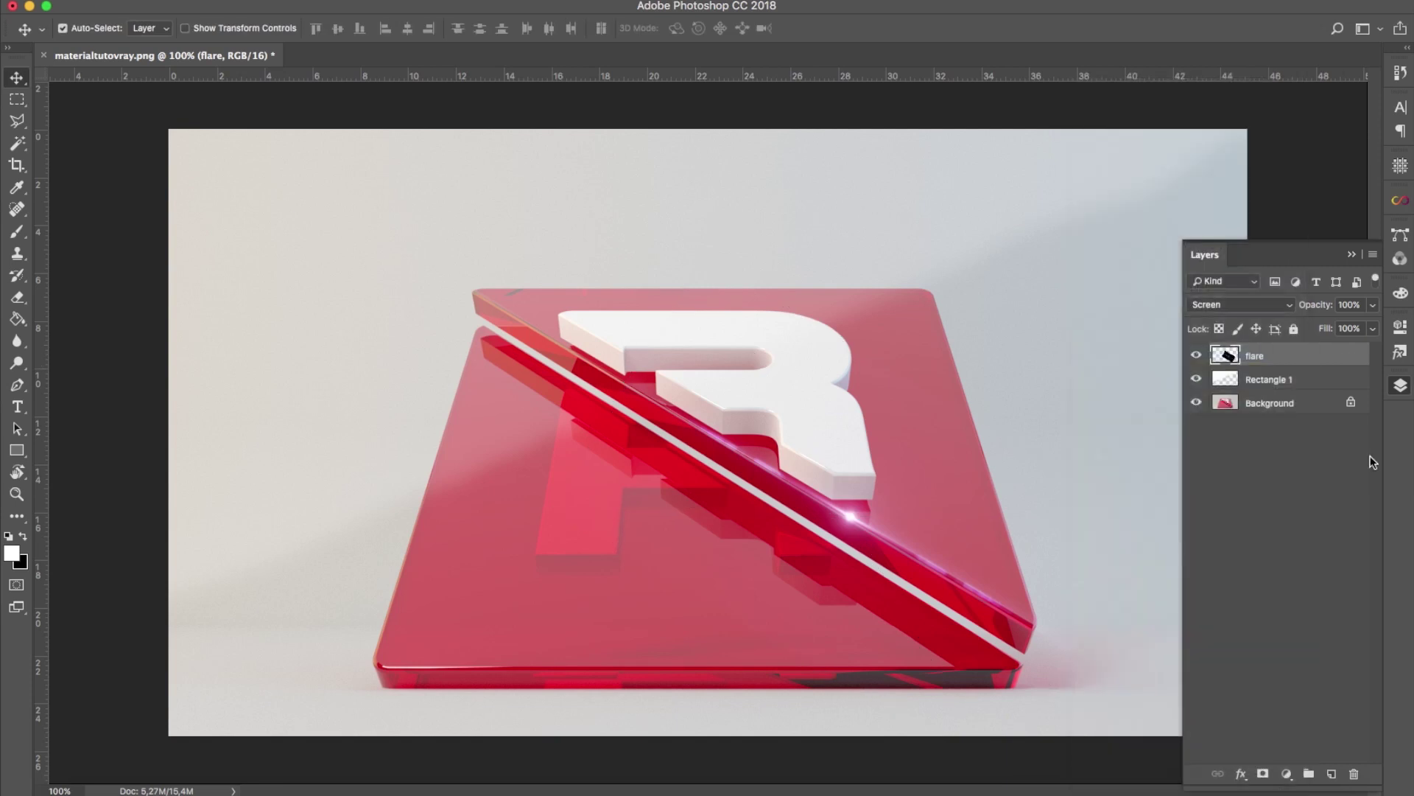
{"action": "key", "text": "ctrl"}
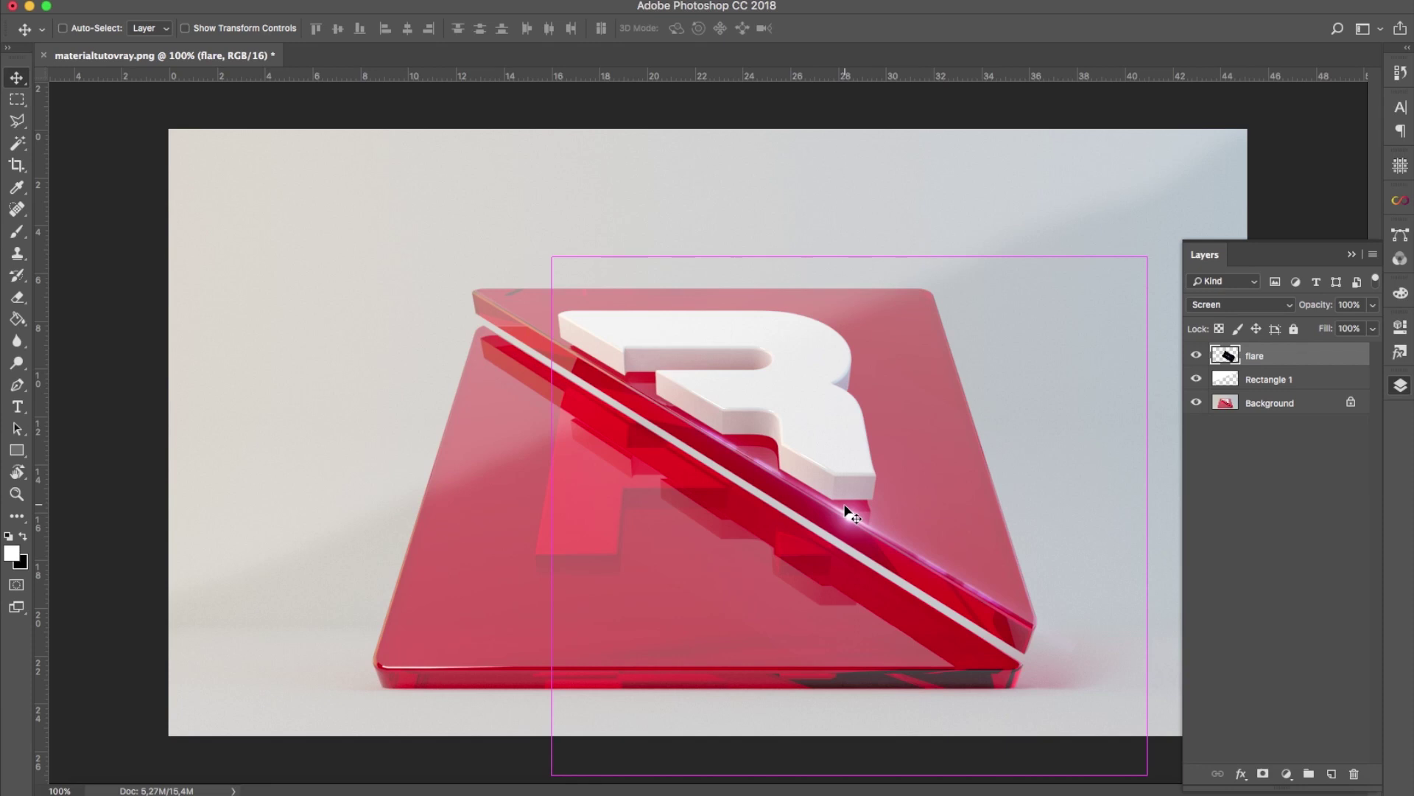
{"action": "key", "text": "ctrl+u"}
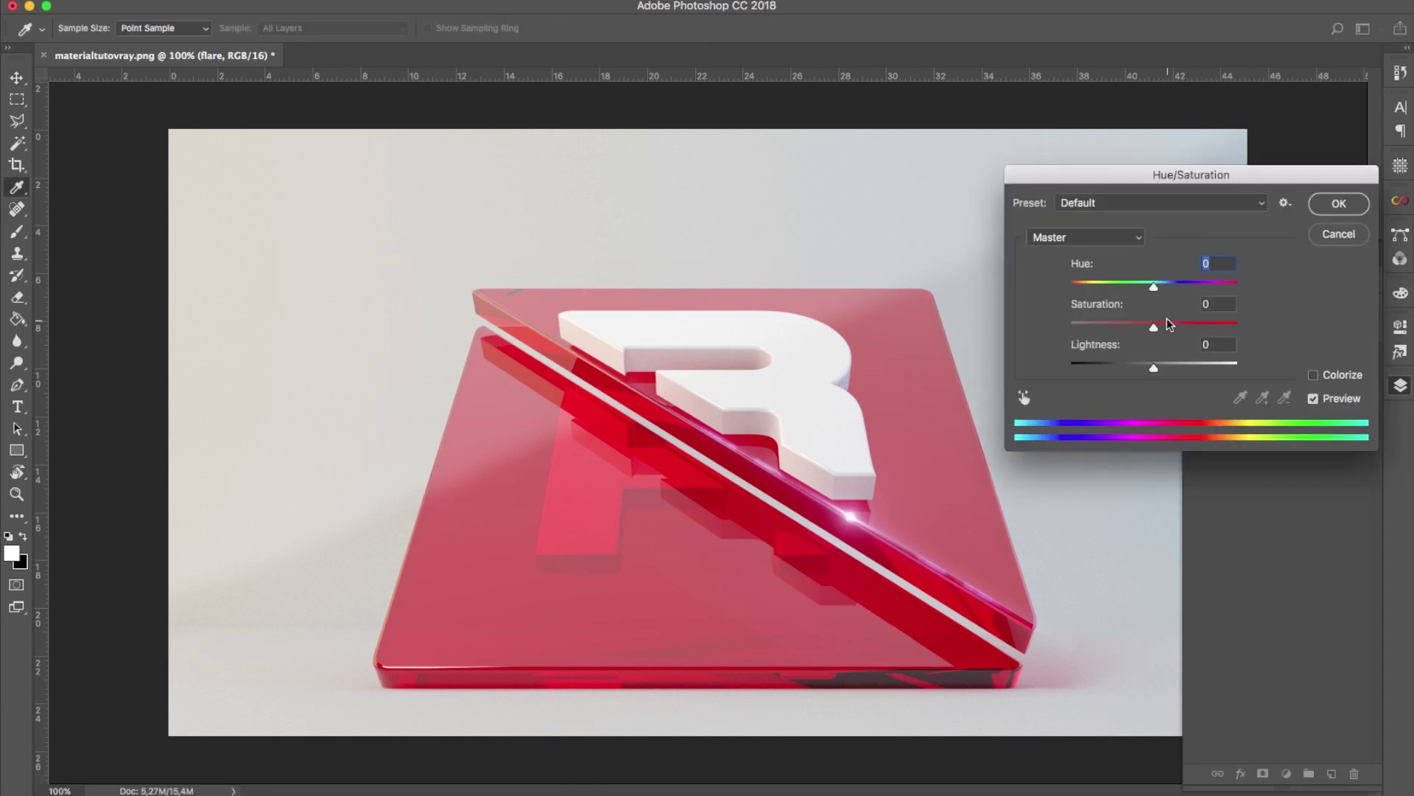
Shift the flare's hue to -57 for a golden glow, then duplicate the flare layer.
{"action": "left_click_drag", "start_coordinate": [1153, 286], "coordinate": [1069, 286]}
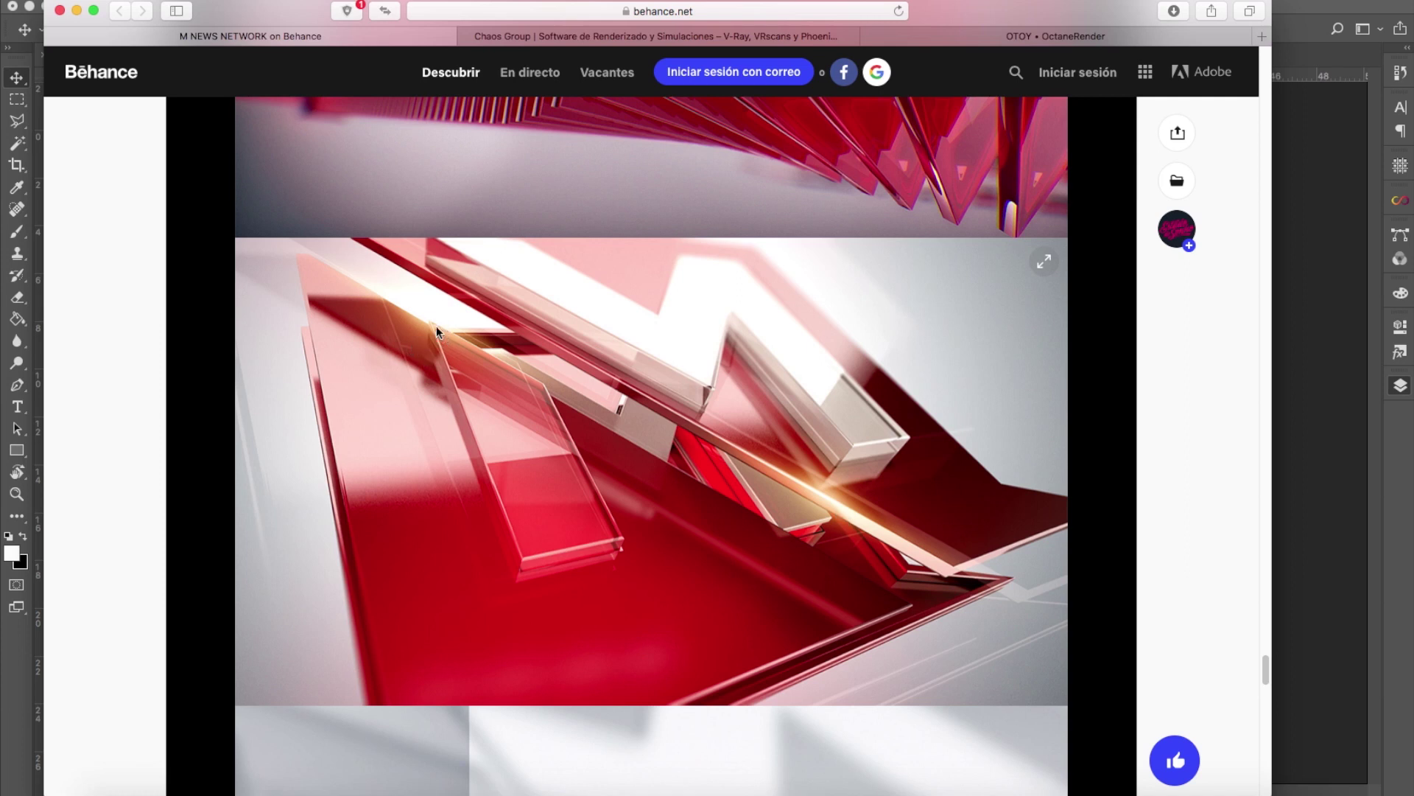
{"action": "left_click", "coordinate": [77, 10]}
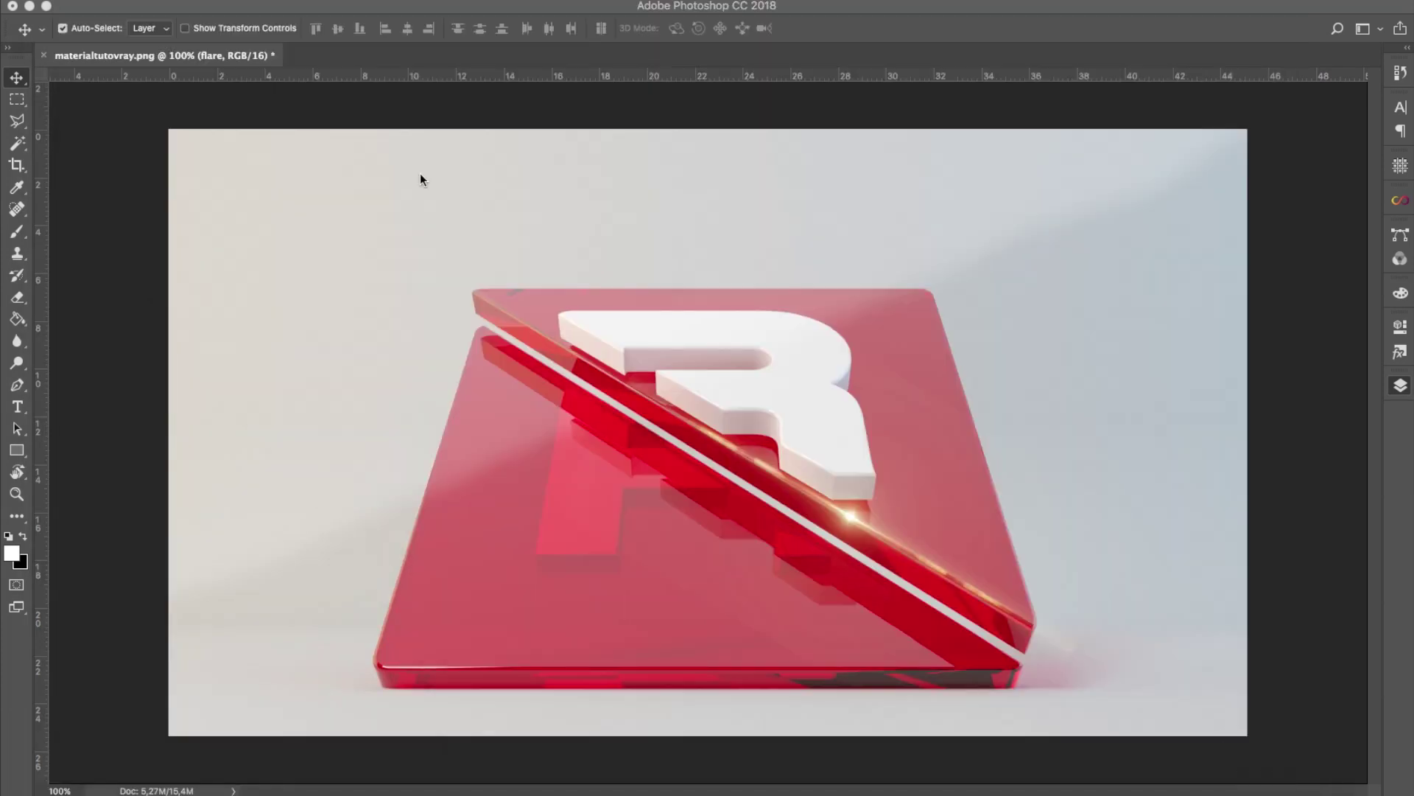
{"action": "left_click", "coordinate": [1400, 385]}
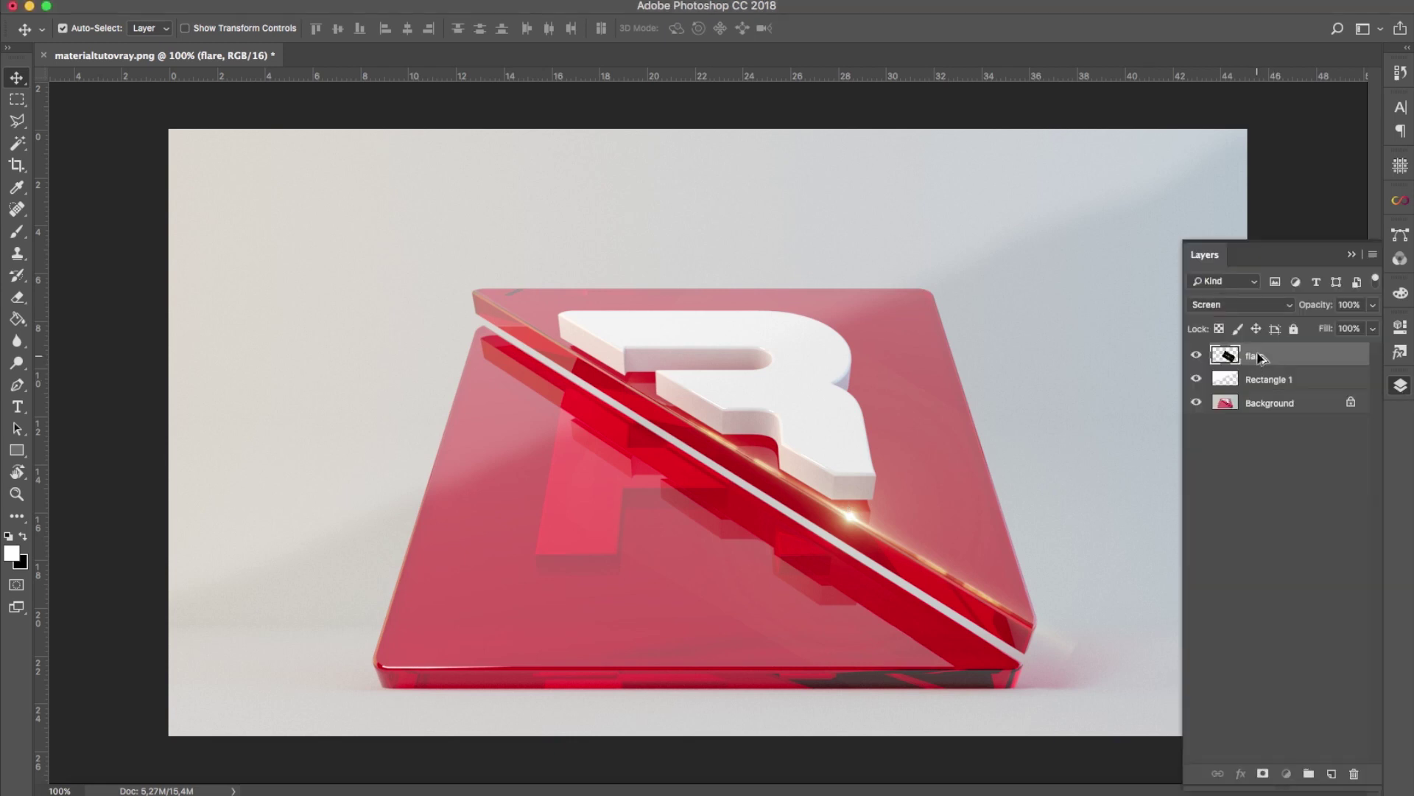
{"action": "key", "text": "super+j"}
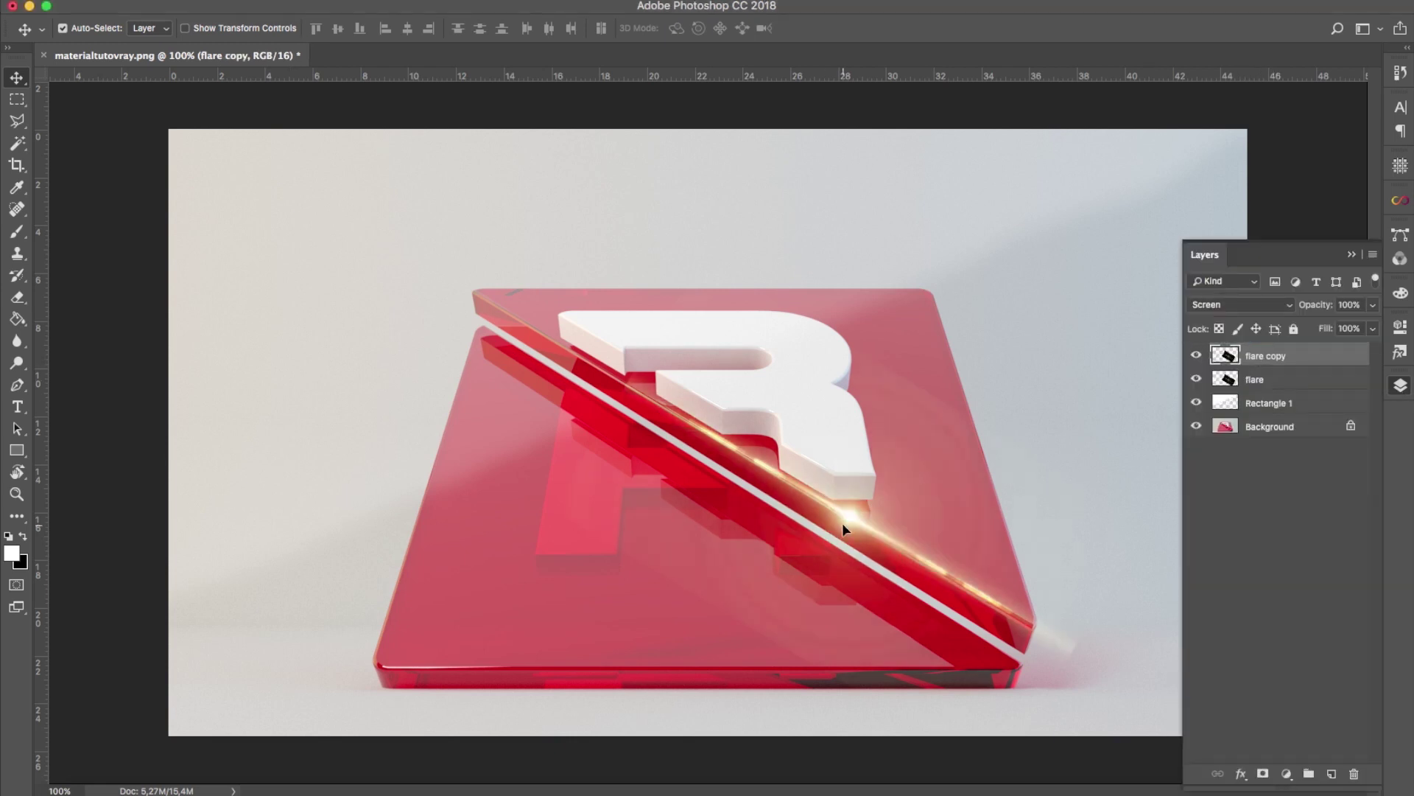
Move the flare copy up-left along the glass split to form a second glint.
{"action": "left_click_drag", "start_coordinate": [843, 523], "coordinate": [567, 395]}
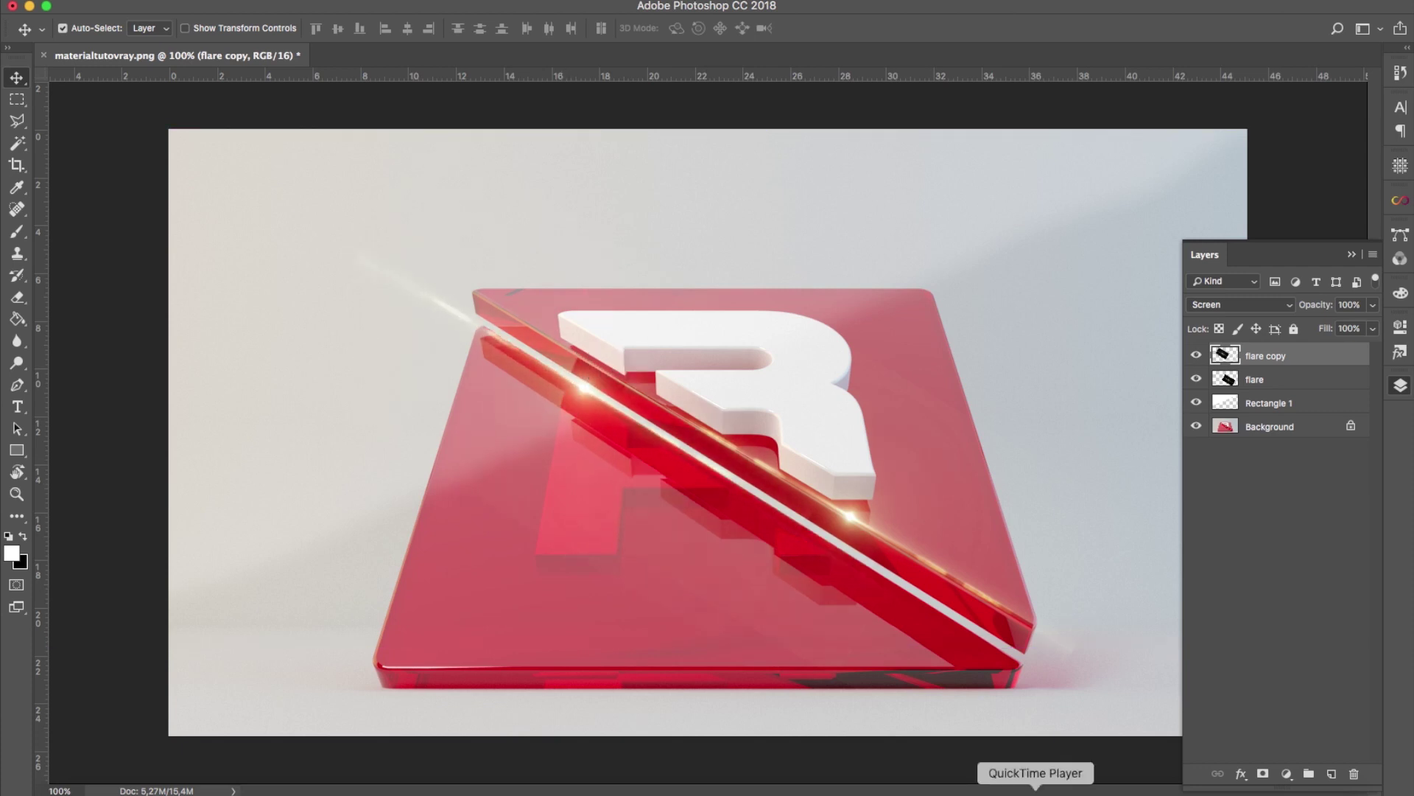
{"action": "left_click", "coordinate": [1267, 792]}
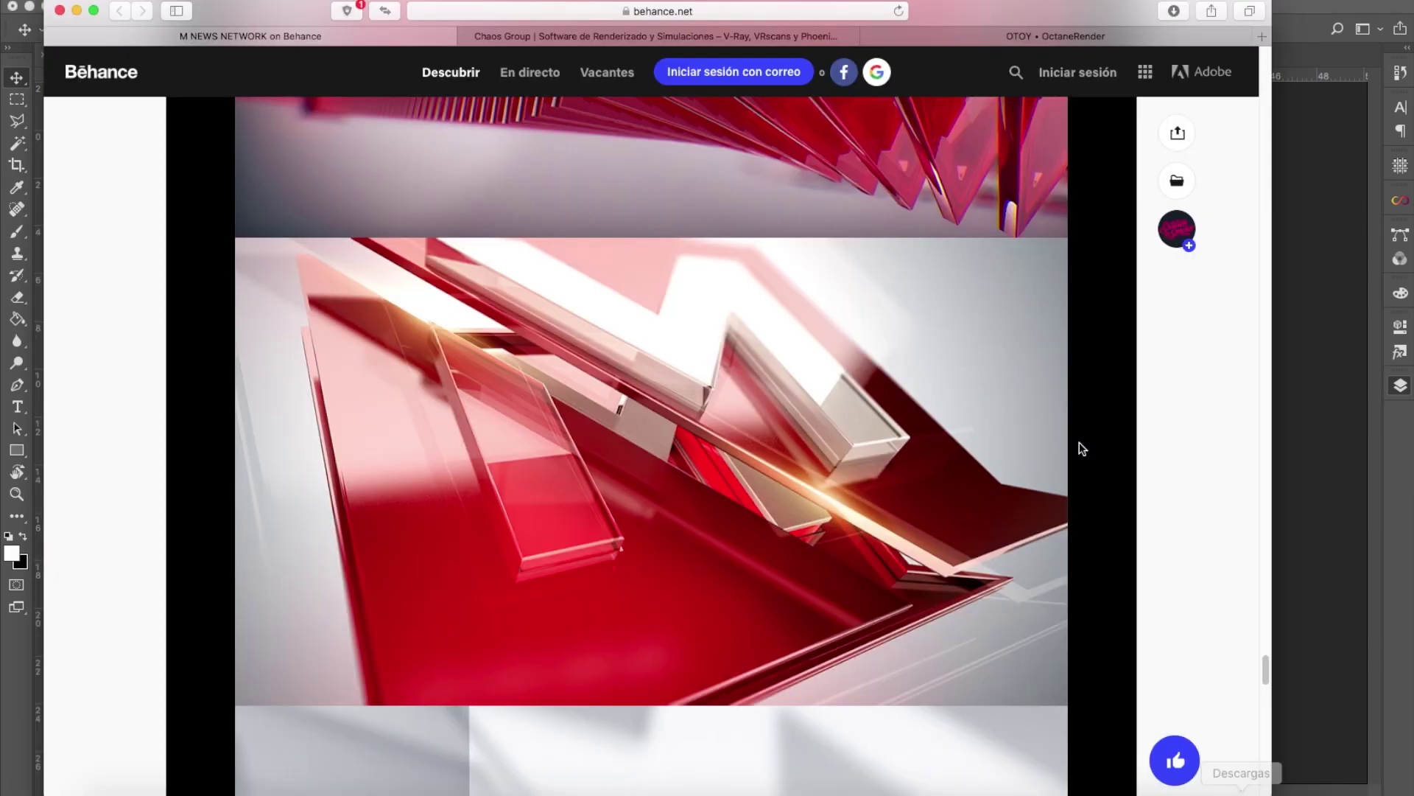
{"action": "left_click_drag", "start_coordinate": [1266, 666], "coordinate": [1260, 745]}
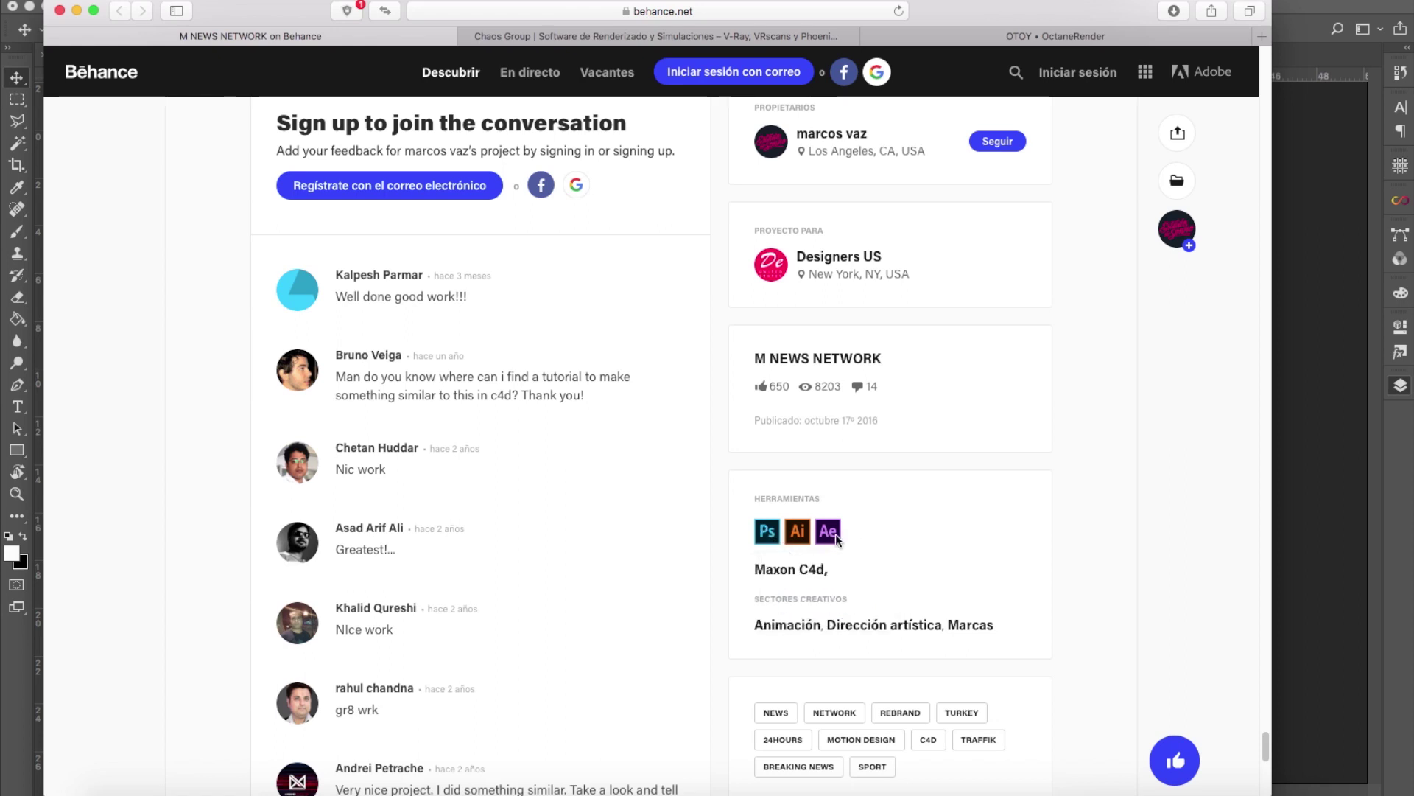
{"action": "key", "text": "super+h"}
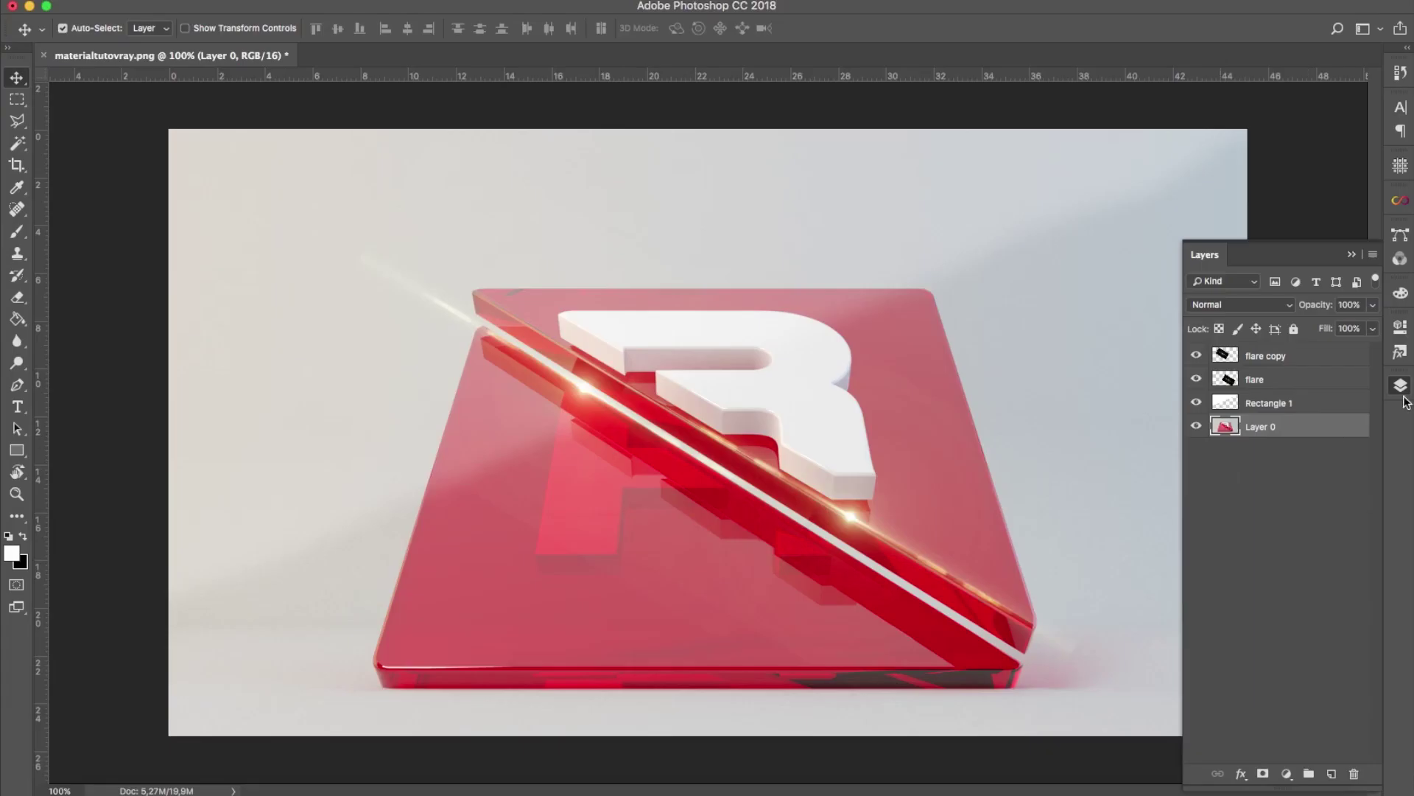
{"action": "left_click", "coordinate": [1400, 385]}
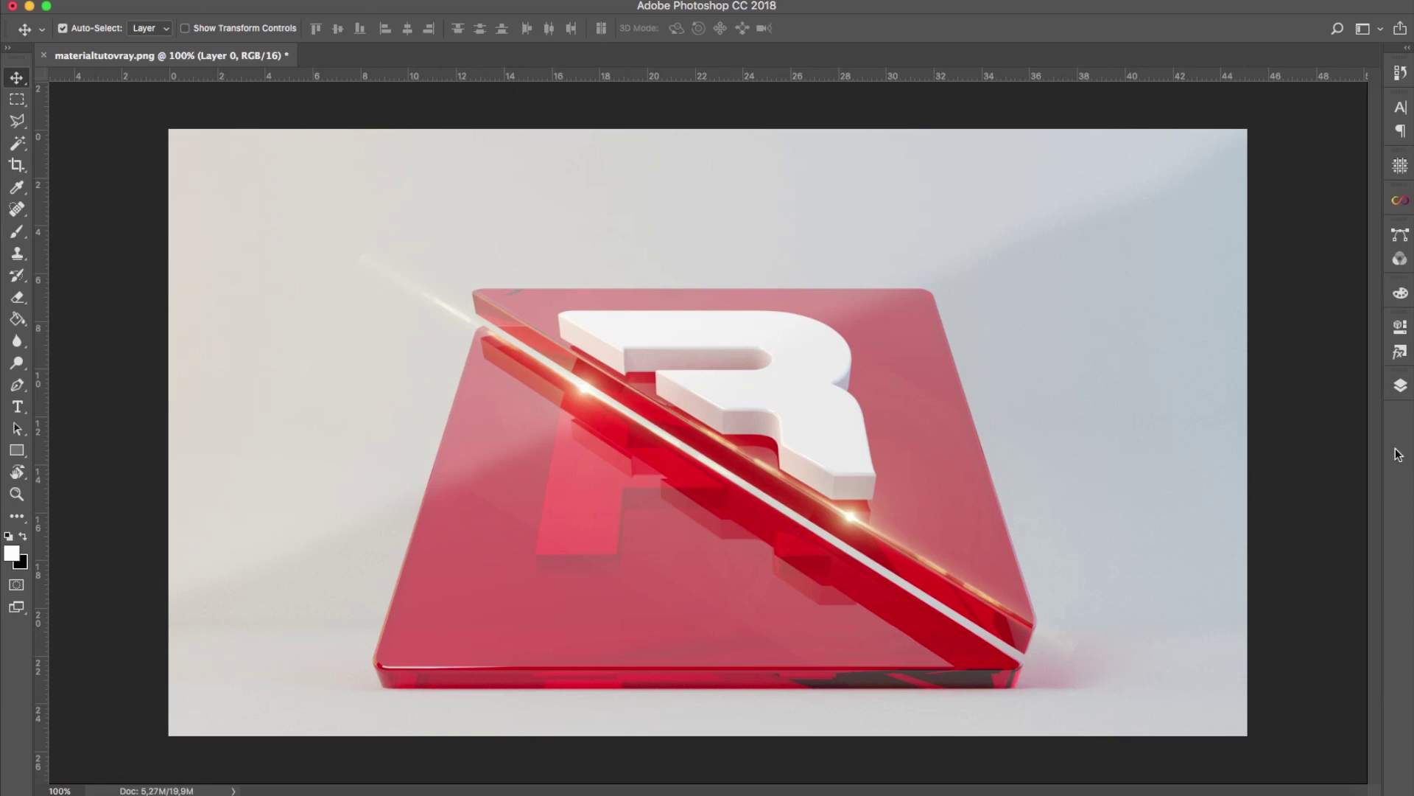